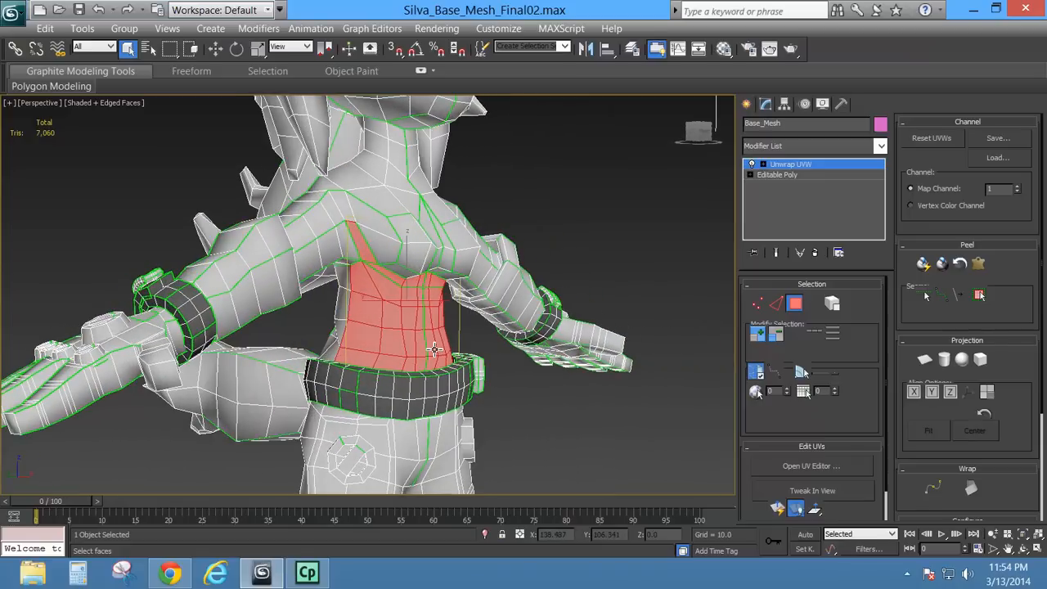
# Clear the torso face selection and examine the existing UV seams across the character's torso, arms, hands, and head.
pyautogui.click(607, 309)
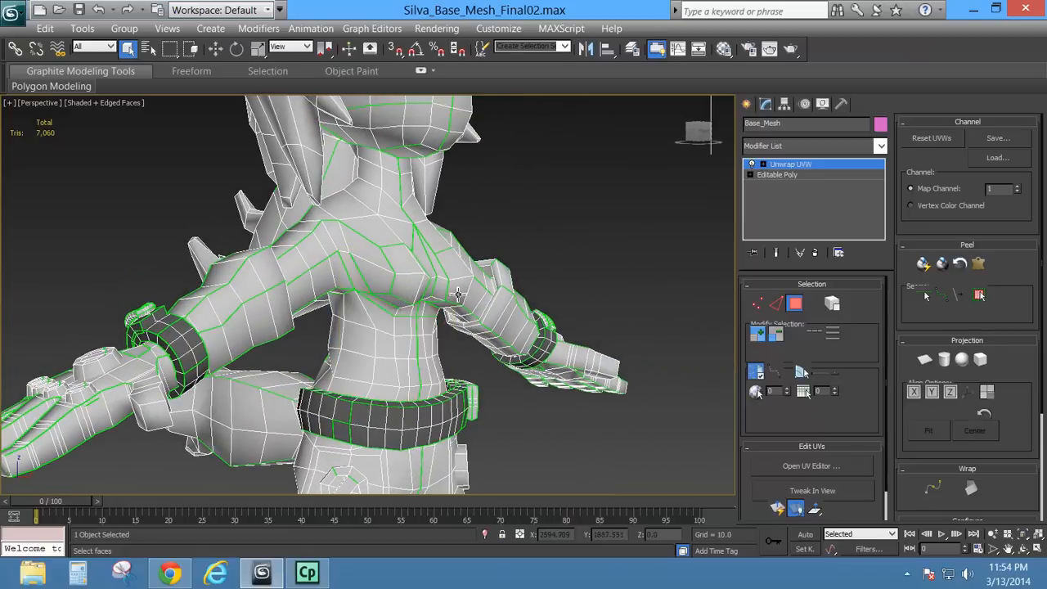
pyautogui.keyDown('alt'); pyautogui.moveTo(310, 311); pyautogui.dragTo(172, 292, button='middle'); pyautogui.keyUp('alt')
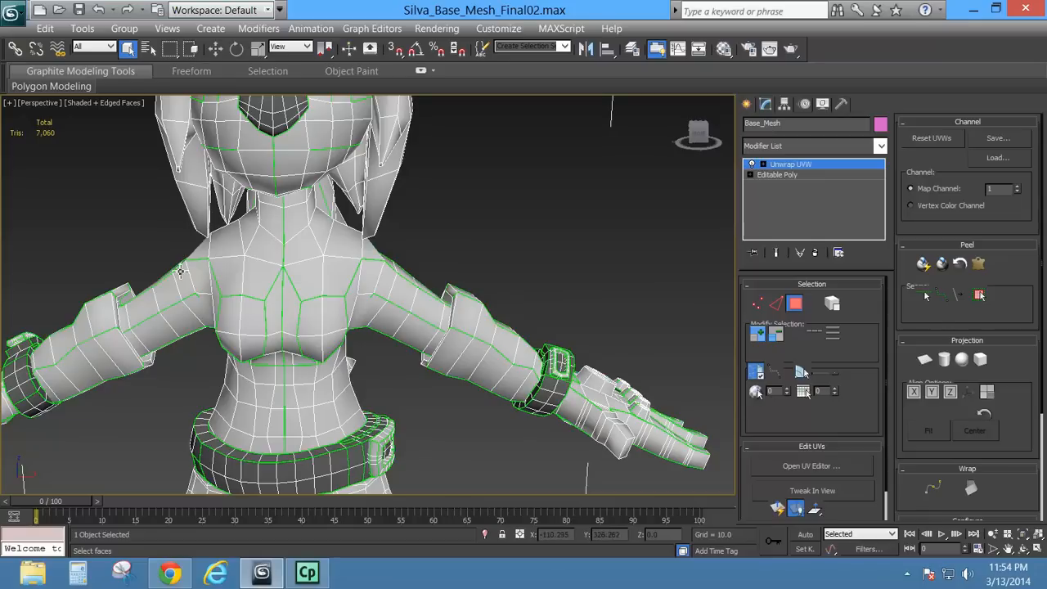
pyautogui.keyDown('alt'); pyautogui.moveTo(200, 315); pyautogui.dragTo(409, 272, button='middle'); pyautogui.keyUp('alt')
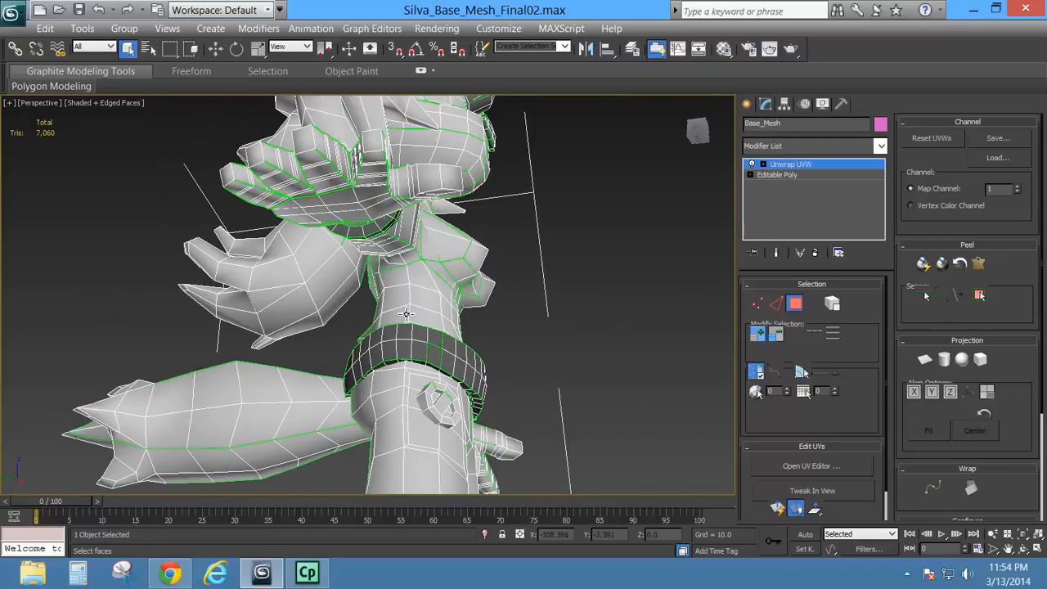
pyautogui.keyDown('alt'); pyautogui.moveTo(405, 313); pyautogui.dragTo(313, 334, button='middle'); pyautogui.keyUp('alt')
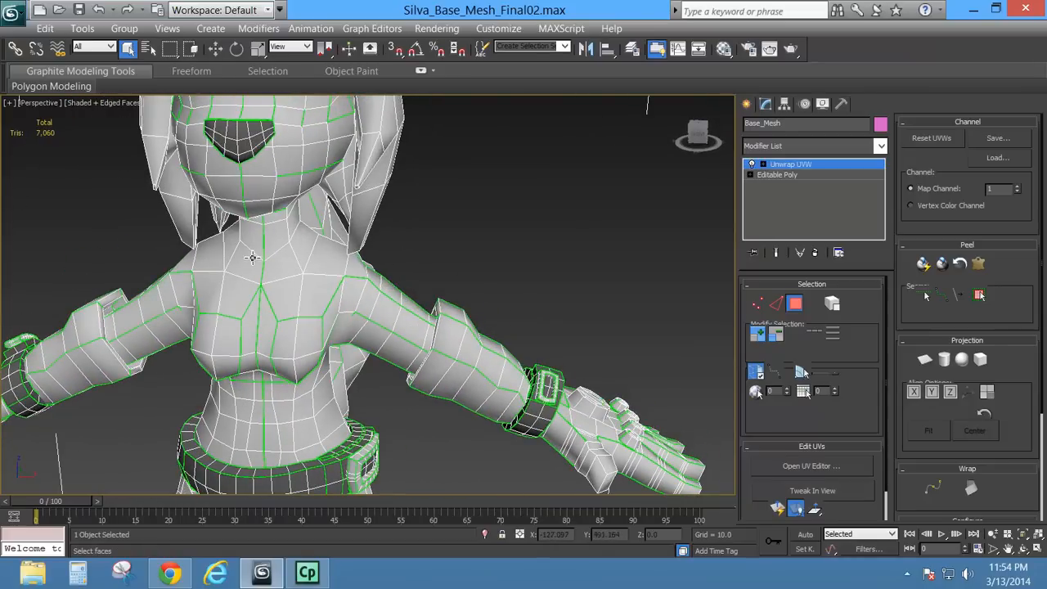
pyautogui.keyDown('alt'); pyautogui.moveTo(321, 316); pyautogui.dragTo(296, 225, button='middle'); pyautogui.keyUp('alt')
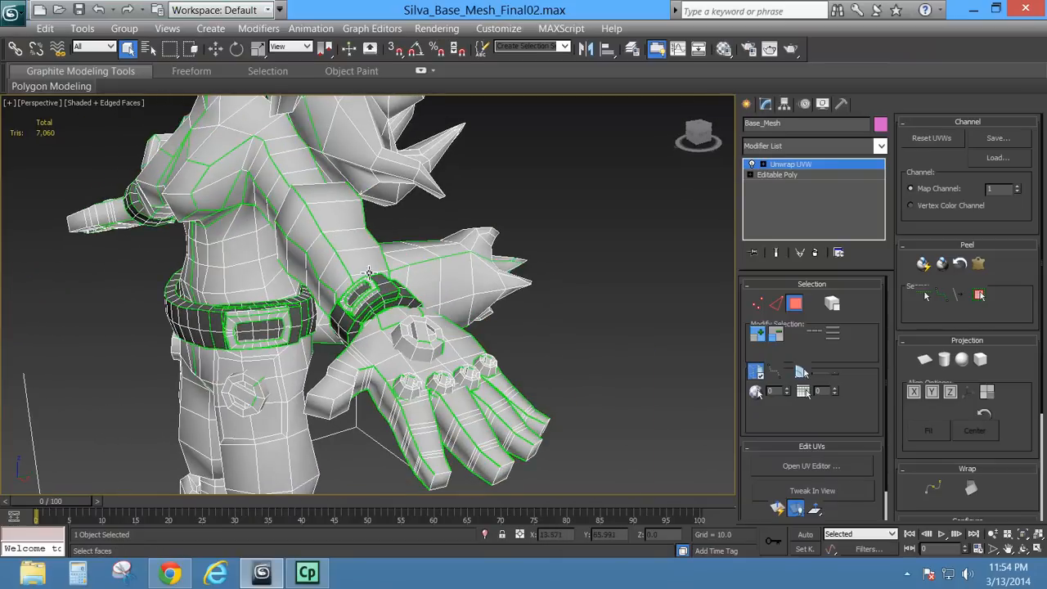
pyautogui.keyDown('alt'); pyautogui.moveTo(139, 249); pyautogui.dragTo(274, 245, button='middle'); pyautogui.keyUp('alt')
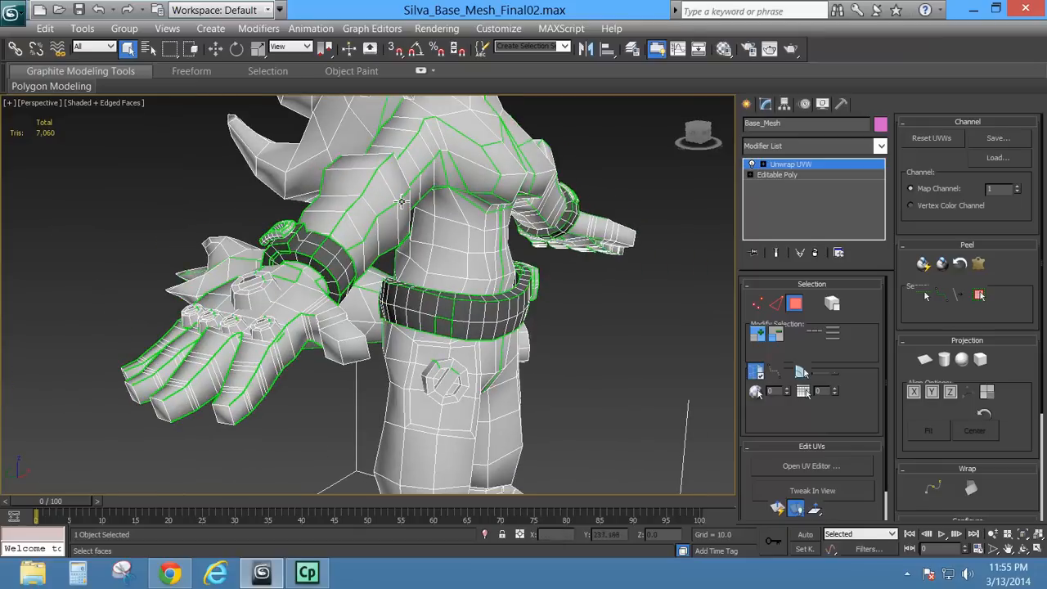
pyautogui.keyDown('alt'); pyautogui.moveTo(401, 201); pyautogui.dragTo(304, 297, button='middle'); pyautogui.keyUp('alt')
pyautogui.keyDown('alt'); pyautogui.moveTo(398, 275); pyautogui.dragTo(337, 136, button='middle'); pyautogui.keyUp('alt')
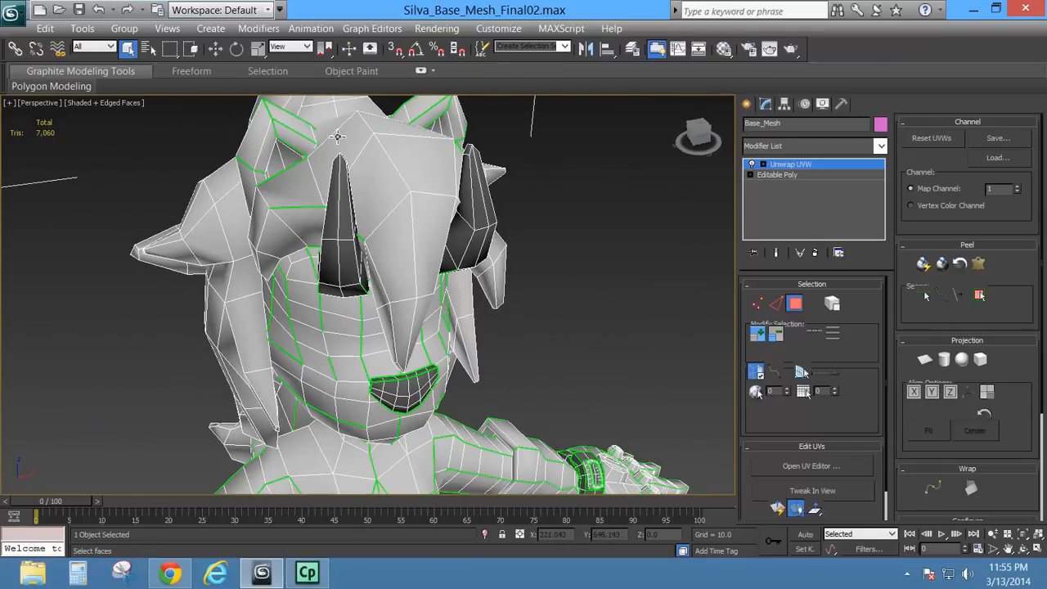
pyautogui.keyDown('alt'); pyautogui.moveTo(423, 296); pyautogui.dragTo(386, 293, button='middle'); pyautogui.keyUp('alt')
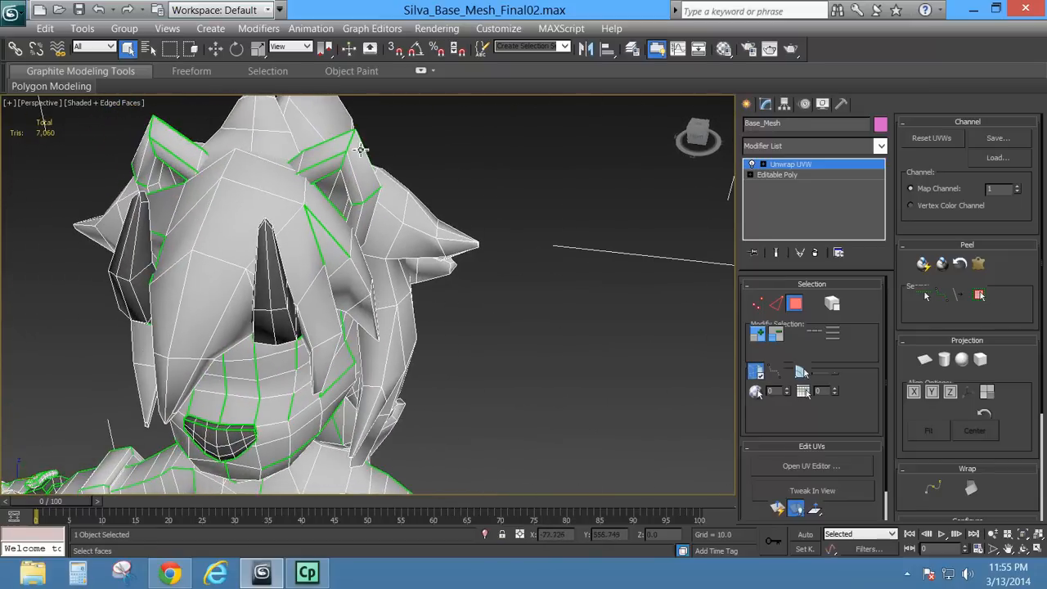
pyautogui.keyDown('alt'); pyautogui.moveTo(359, 338); pyautogui.dragTo(361, 278, button='middle'); pyautogui.keyUp('alt')
pyautogui.moveTo(367, 425); pyautogui.dragTo(428, 244, button='middle')
pyautogui.keyDown('alt'); pyautogui.moveTo(377, 332); pyautogui.dragTo(424, 353, button='middle'); pyautogui.keyUp('alt')
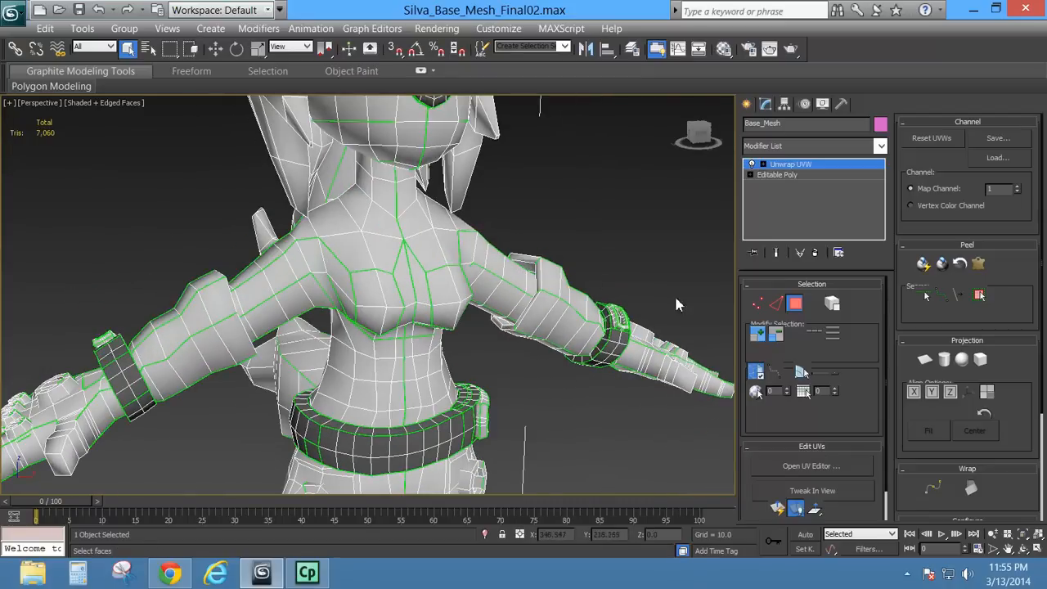
# Select the character's entire body as one element and open the UV editor.
pyautogui.click(831, 303)
pyautogui.click(487, 278)
pyautogui.scroll(-10, 488, 346)
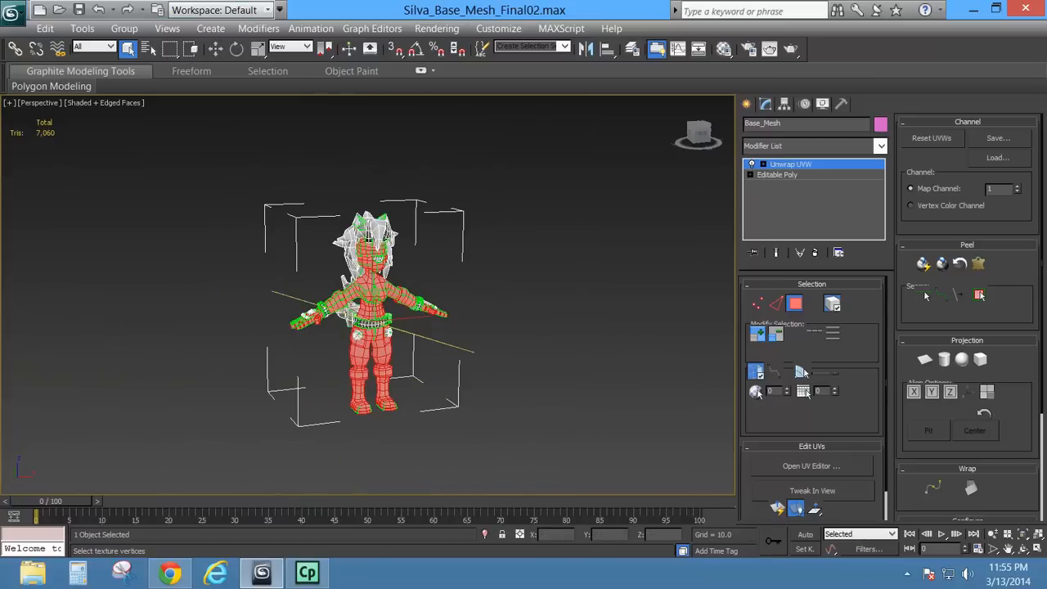
pyautogui.hotkey('ctrl', 'e')
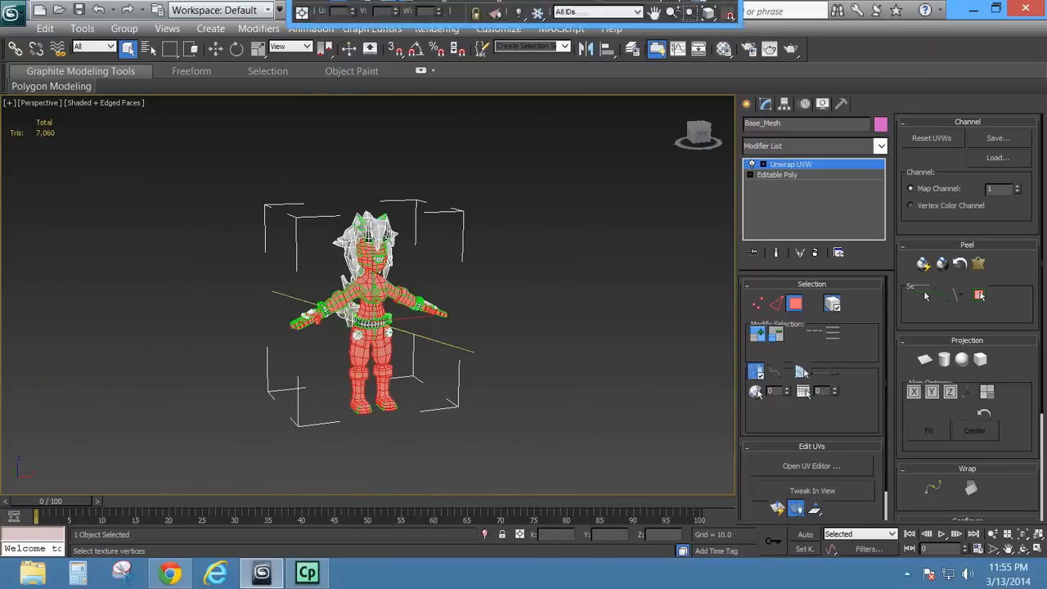
pyautogui.moveTo(467, 15); pyautogui.dragTo(421, 63)
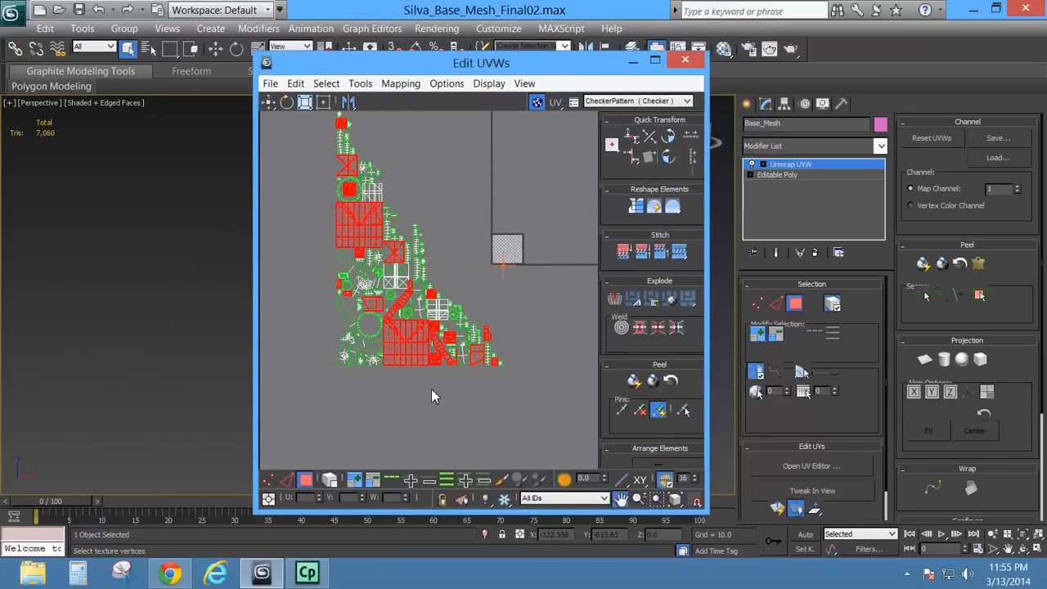
# Examine the body's selected UV pieces in the UV layout.
pyautogui.scroll(5, 414, 373)
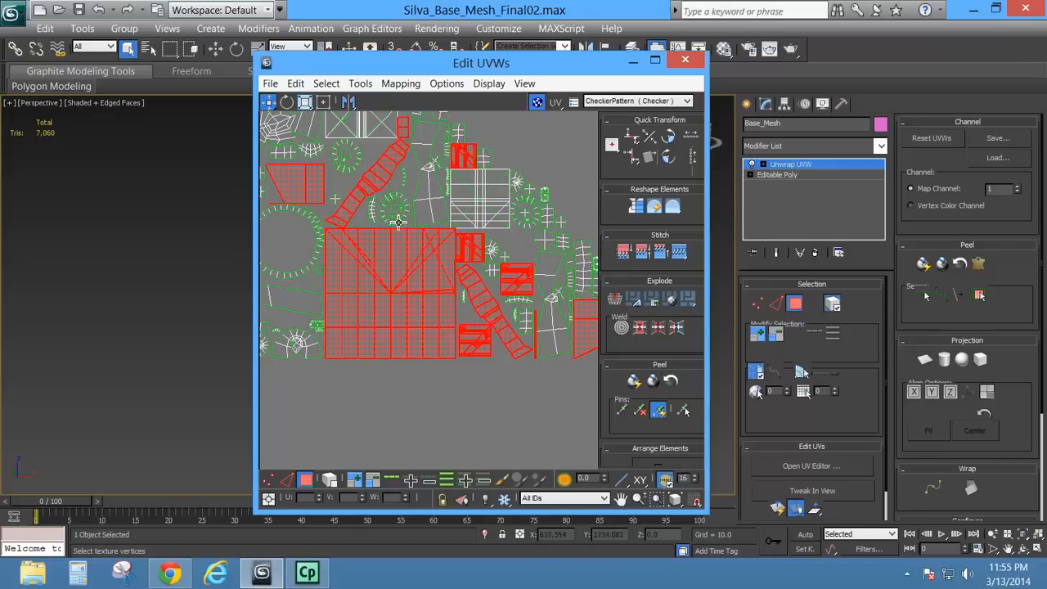
pyautogui.scroll(3, 407, 319)
pyautogui.scroll(-7, 406, 320)
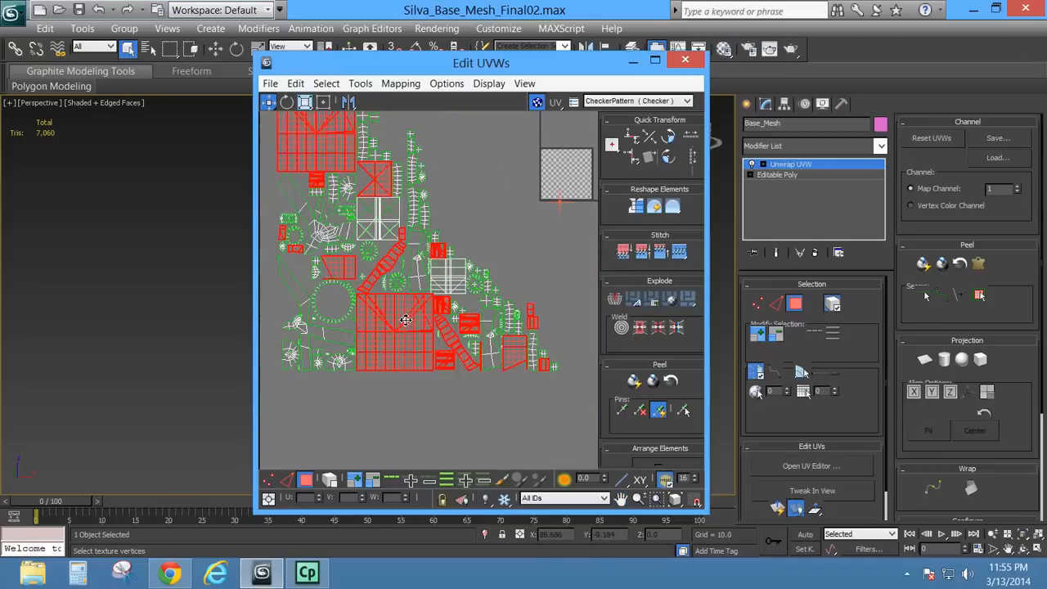
pyautogui.scroll(8, 380, 201)
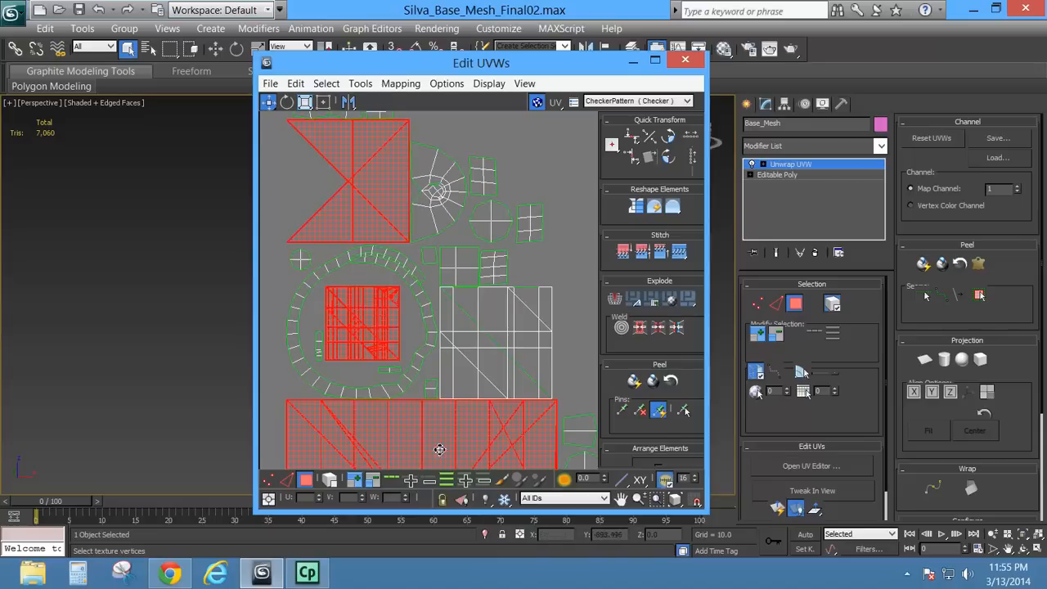
pyautogui.moveTo(479, 401); pyautogui.dragTo(459, 257, button='middle')
pyautogui.scroll(-5, 460, 257)
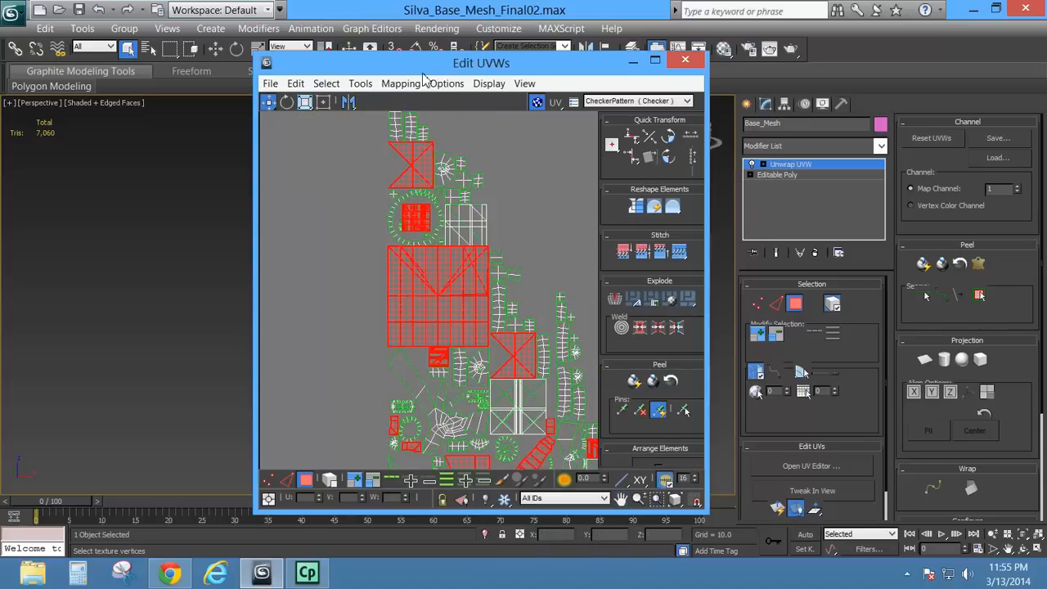
# Apply a planar projection to the selected body and place the narrowed UV editor beside the 3D view.
pyautogui.moveTo(427, 69); pyautogui.dragTo(770, 82)
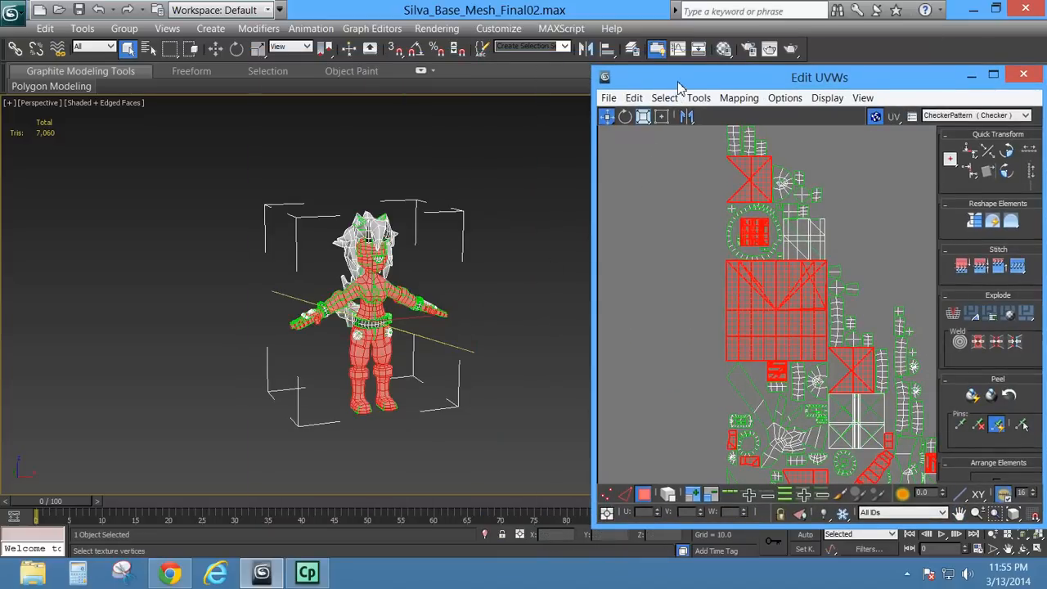
pyautogui.moveTo(654, 83); pyautogui.dragTo(41, 47)
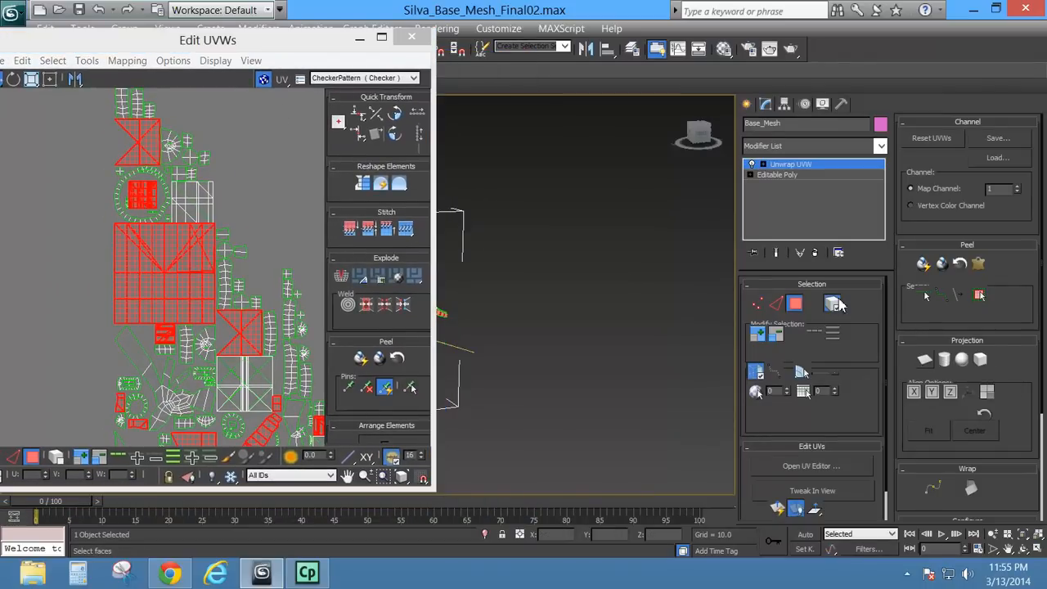
pyautogui.click(925, 360)
pyautogui.moveTo(253, 42); pyautogui.dragTo(1, 49)
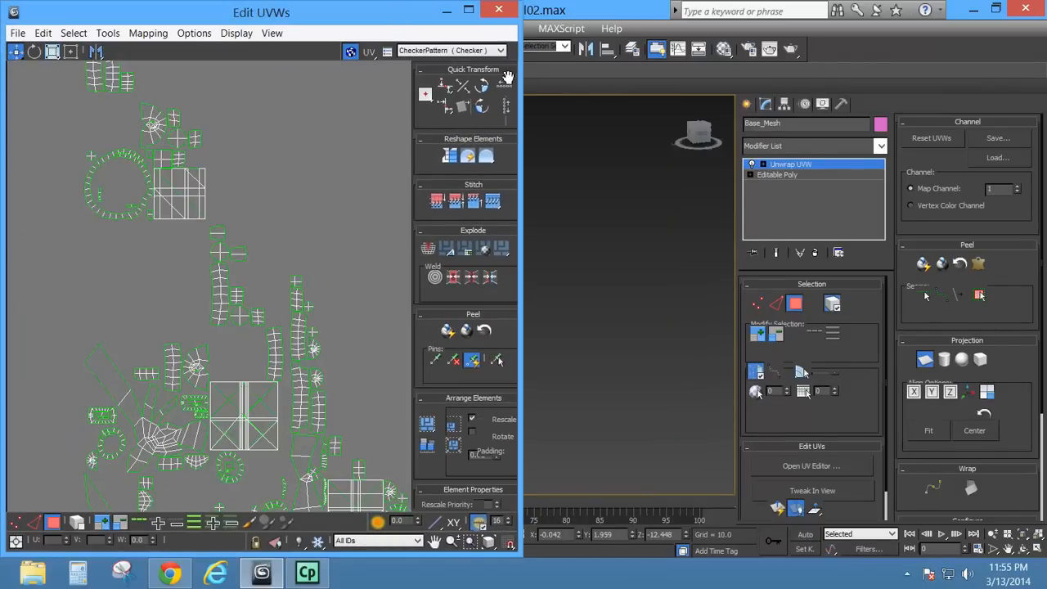
pyautogui.moveTo(522, 77); pyautogui.dragTo(372, 76)
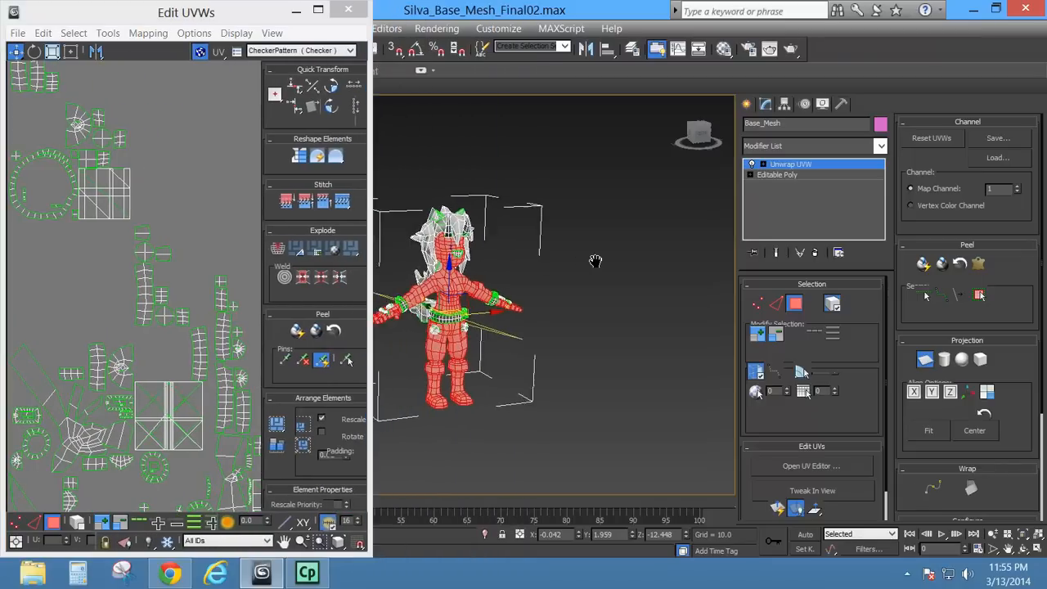
# Align the body's planar projection to the Y axis.
pyautogui.moveTo(596, 261); pyautogui.dragTo(626, 271, button='middle')
pyautogui.scroll(2, 627, 270)
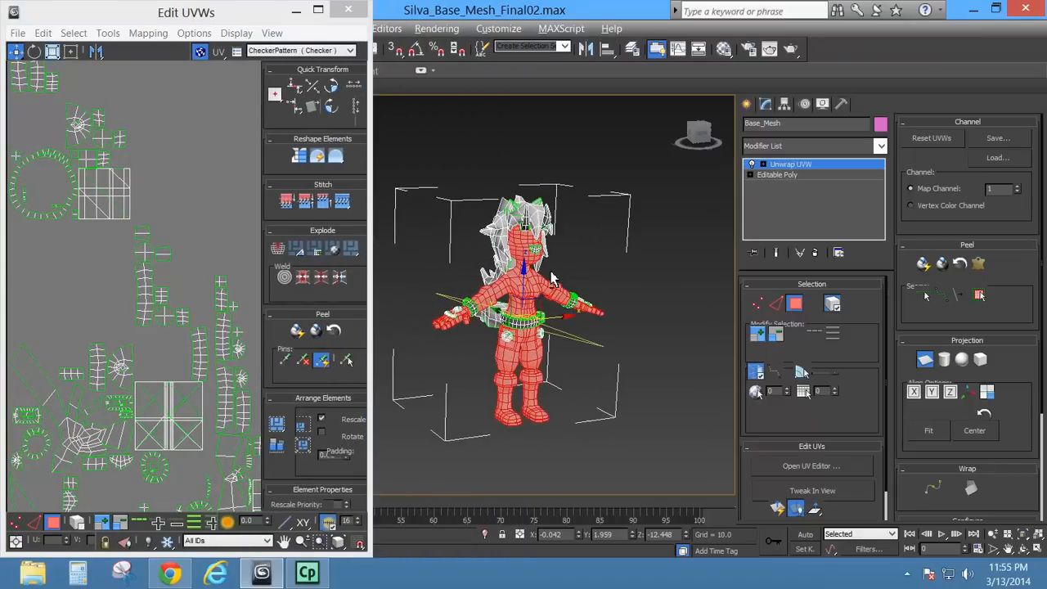
pyautogui.keyDown('alt'); pyautogui.moveTo(552, 278); pyautogui.dragTo(601, 282, button='middle'); pyautogui.keyUp('alt')
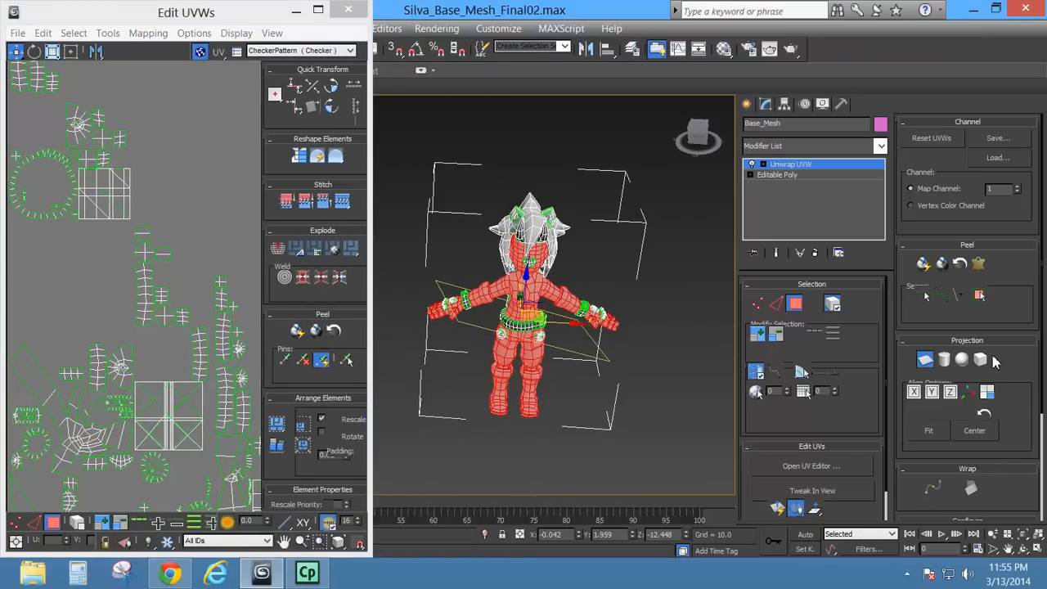
pyautogui.click(914, 393)
pyautogui.click(938, 396)
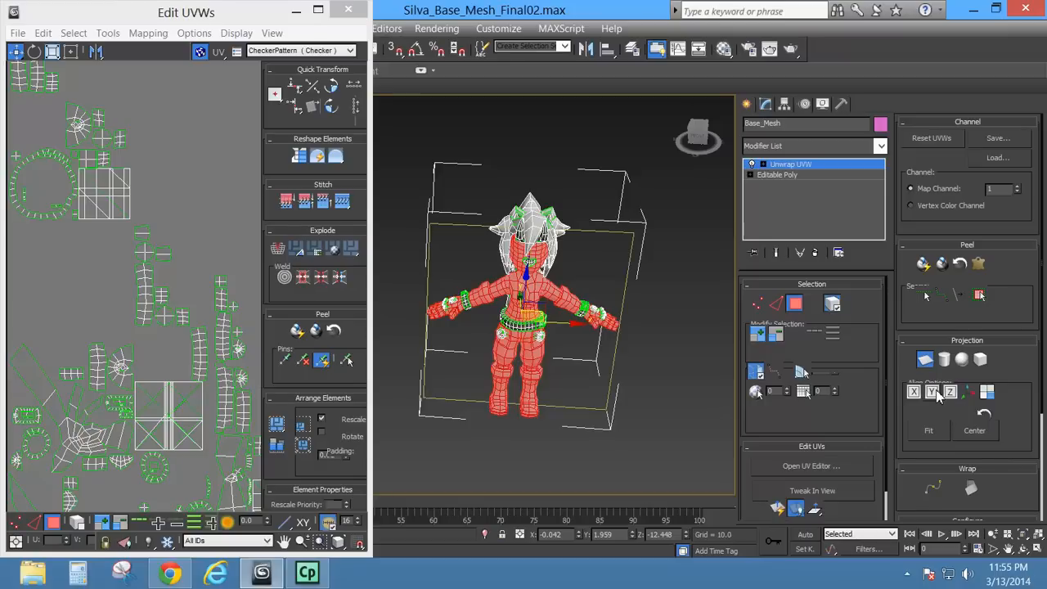
# Inspect the planar-projected body UVs over the checker tile in the UV editor.
pyautogui.keyDown('alt'); pyautogui.moveTo(655, 401); pyautogui.dragTo(583, 358, button='middle'); pyautogui.keyUp('alt')
pyautogui.moveTo(110, 296); pyautogui.dragTo(64, 161, button='middle')
pyautogui.scroll(-2, 83, 243)
pyautogui.scroll(-5, 147, 383)
pyautogui.scroll(4, 201, 345)
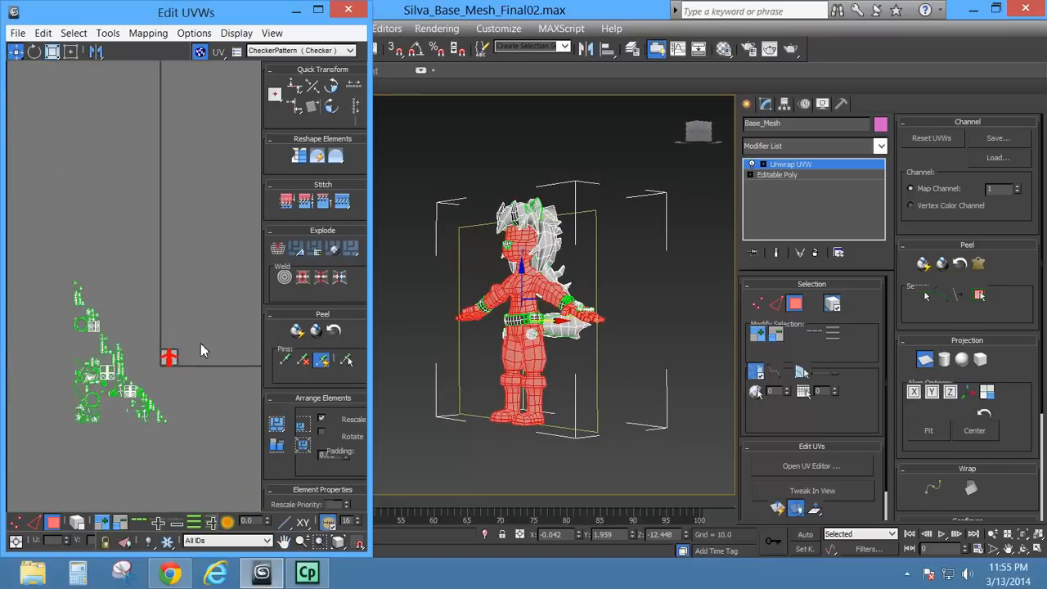
pyautogui.scroll(5, 163, 378)
pyautogui.moveTo(137, 207); pyautogui.dragTo(136, 139, button='middle')
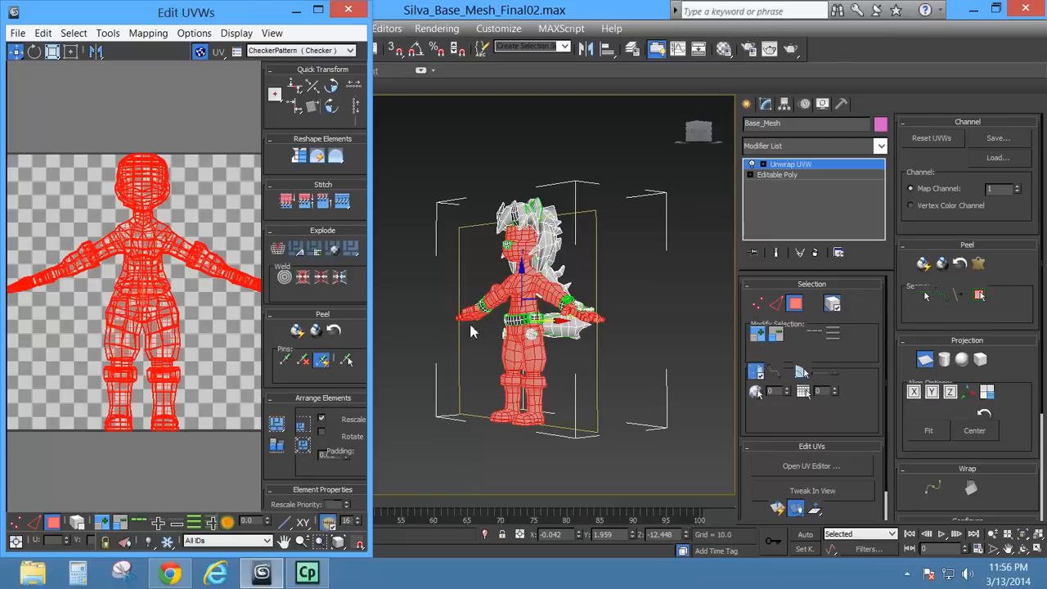
# Leave the planar projection mode and clear the body's face selection.
pyautogui.keyDown('alt'); pyautogui.moveTo(470, 331); pyautogui.dragTo(520, 318, button='middle'); pyautogui.keyUp('alt')
pyautogui.scroll(3, 520, 319)
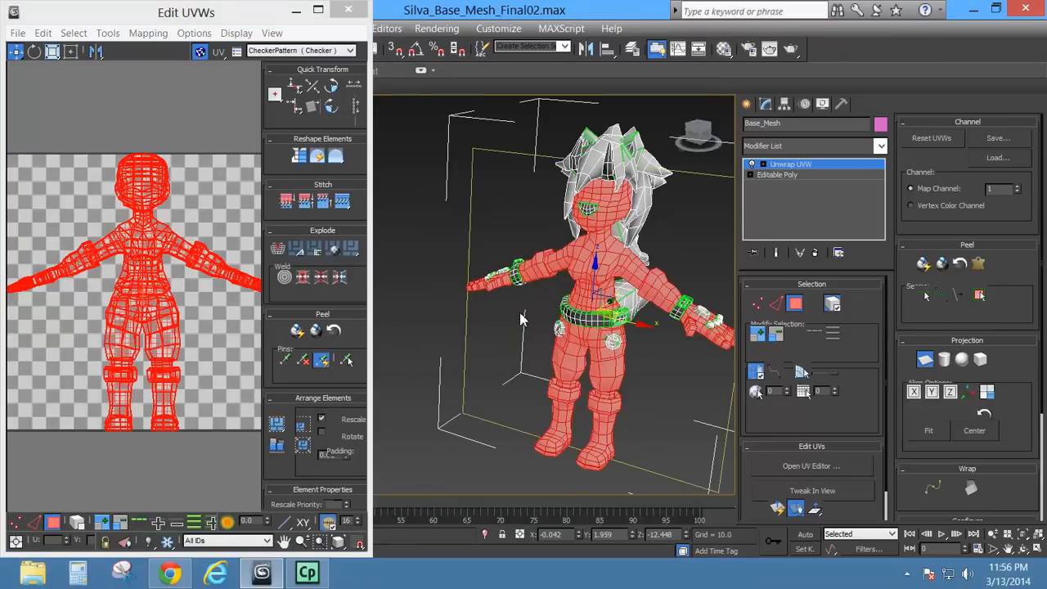
pyautogui.click(925, 359)
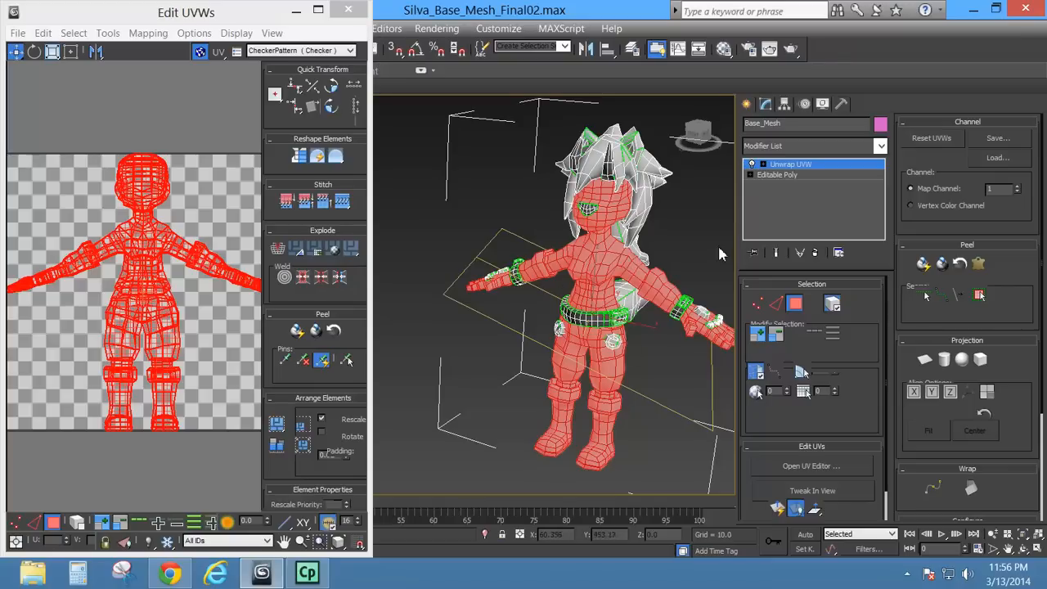
pyautogui.click(693, 249)
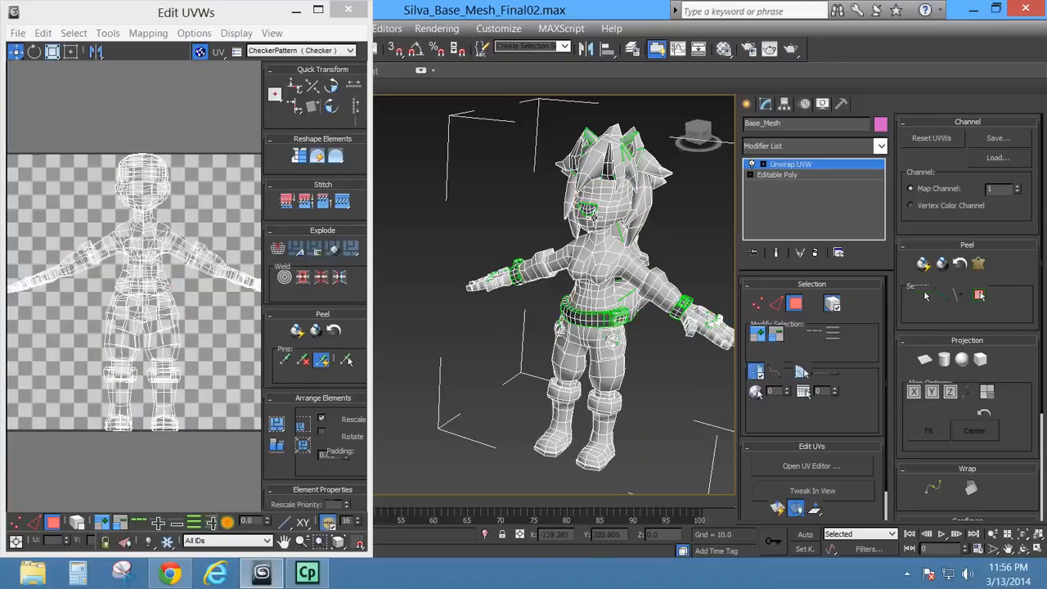
# Switch to edge selection and deselect all of the body's edges.
pyautogui.scroll(8, 629, 304)
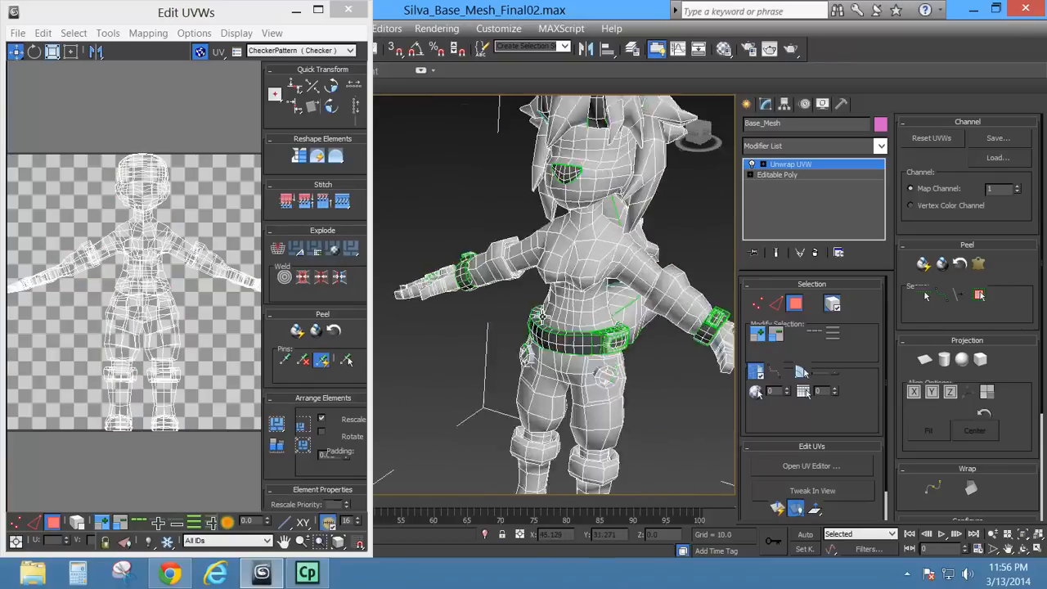
pyautogui.keyDown('alt'); pyautogui.moveTo(676, 317); pyautogui.dragTo(579, 295, button='middle'); pyautogui.keyUp('alt')
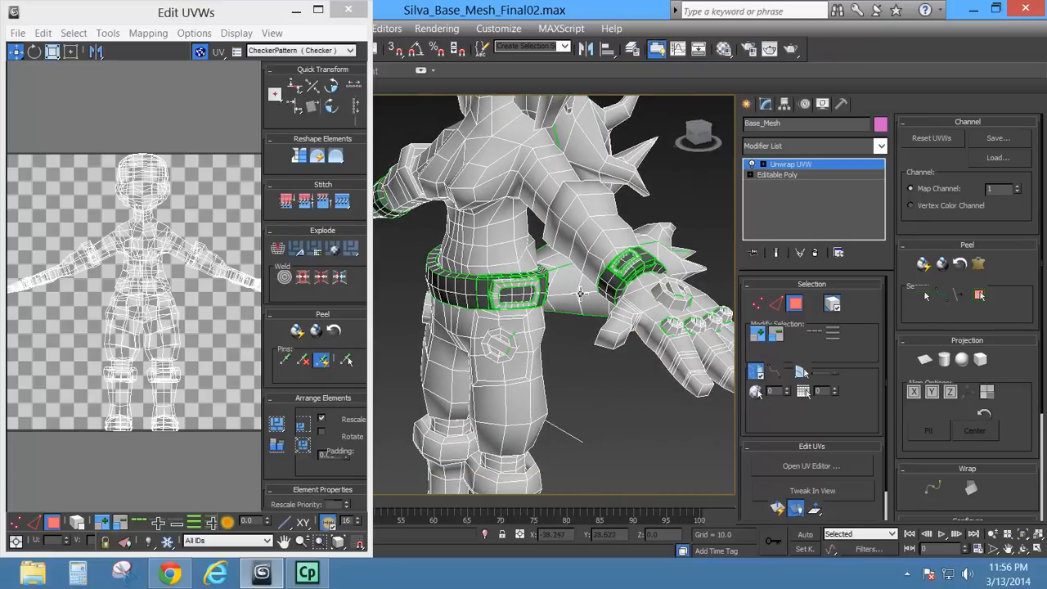
pyautogui.click(776, 305)
pyautogui.keyDown('alt'); pyautogui.moveTo(613, 231); pyautogui.dragTo(625, 238, button='middle'); pyautogui.keyUp('alt')
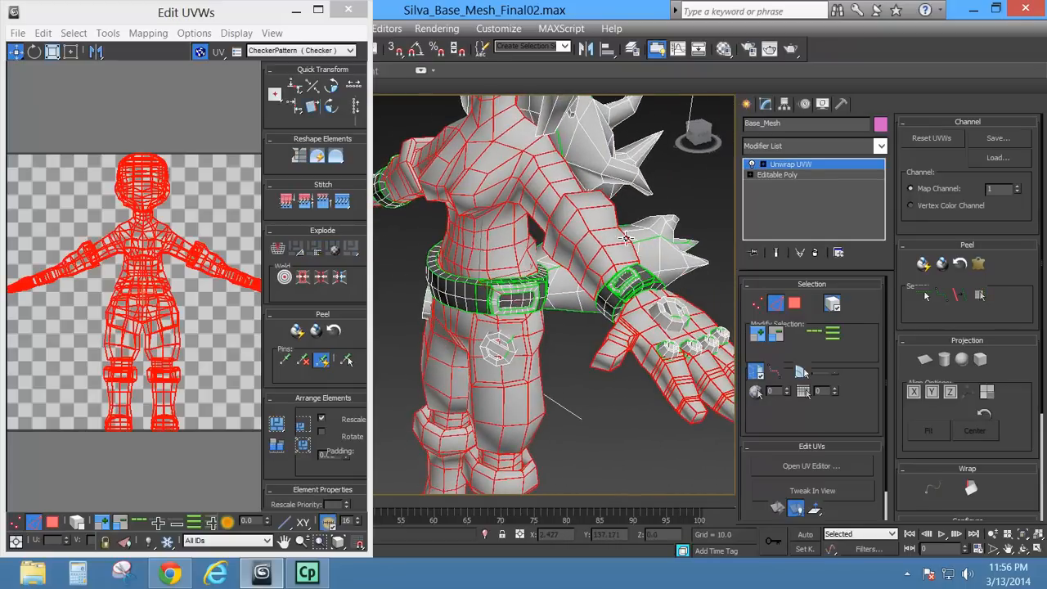
pyautogui.click(678, 195)
pyautogui.keyDown('alt'); pyautogui.moveTo(679, 195); pyautogui.dragTo(522, 241, button='middle'); pyautogui.keyUp('alt')
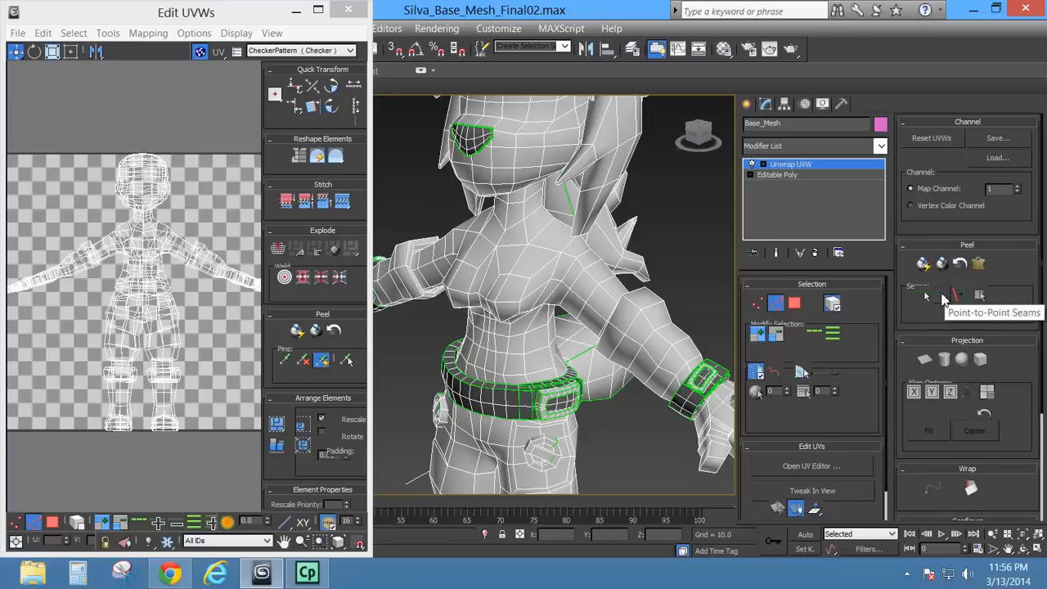
# Define a point-to-point seam around the base of the character's neck.
pyautogui.click(942, 296)
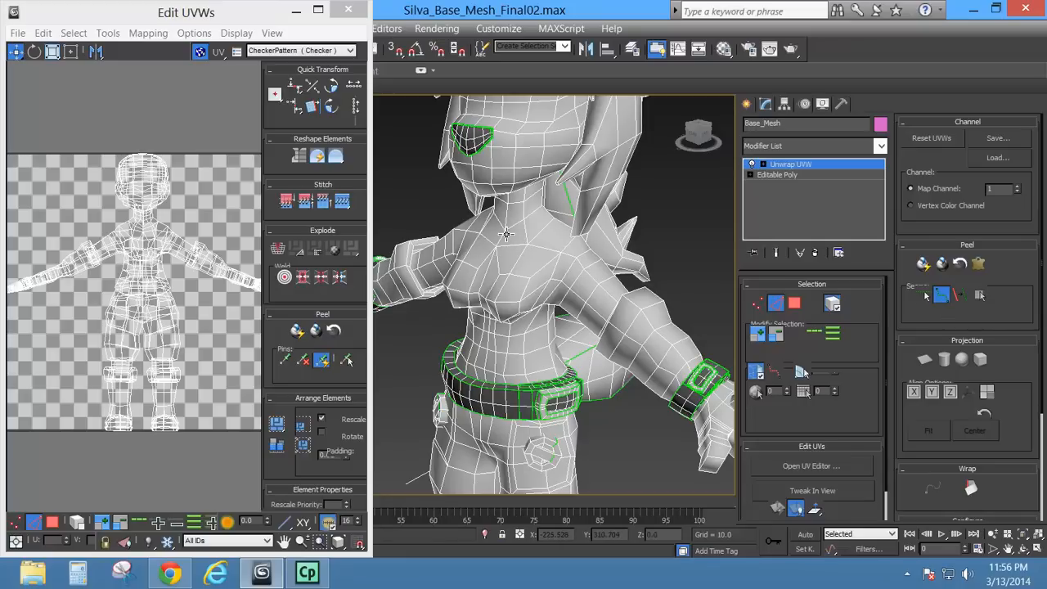
pyautogui.click(543, 211)
pyautogui.keyDown('alt'); pyautogui.moveTo(554, 264); pyautogui.dragTo(519, 226, button='middle'); pyautogui.keyUp('alt')
pyautogui.scroll(3, 519, 249)
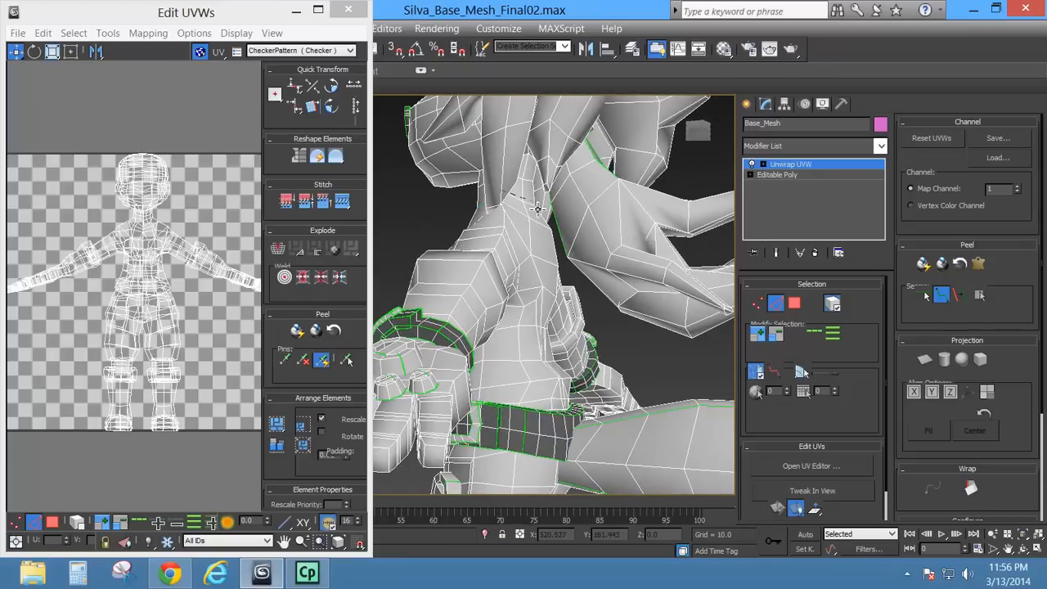
pyautogui.keyDown('alt'); pyautogui.moveTo(580, 246); pyautogui.dragTo(599, 257, button='middle'); pyautogui.keyUp('alt')
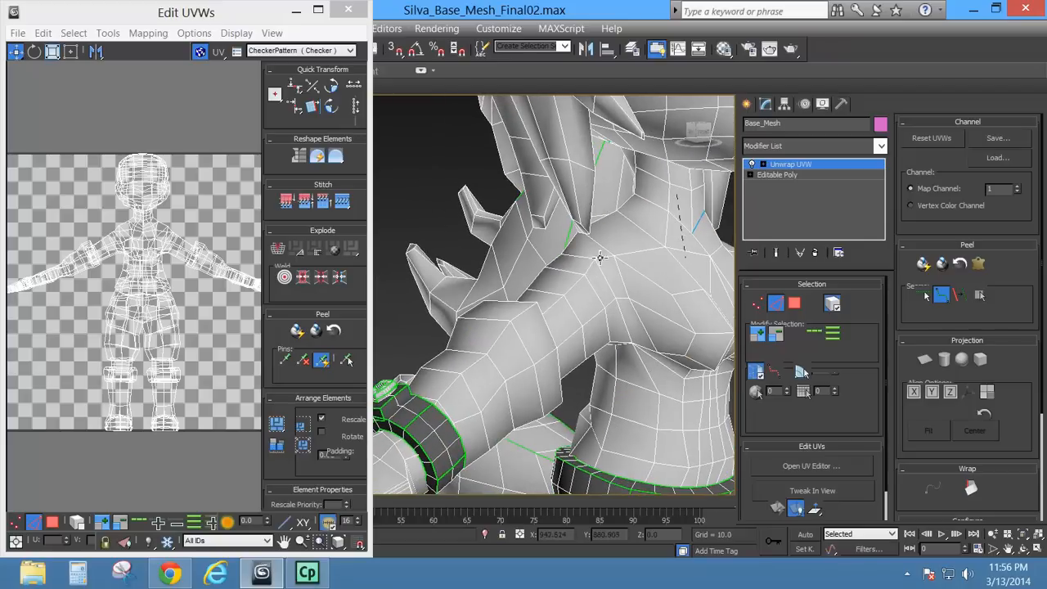
pyautogui.click(638, 195)
pyautogui.click(662, 392)
pyautogui.keyDown('alt'); pyautogui.moveTo(678, 345); pyautogui.dragTo(630, 340, button='middle'); pyautogui.keyUp('alt')
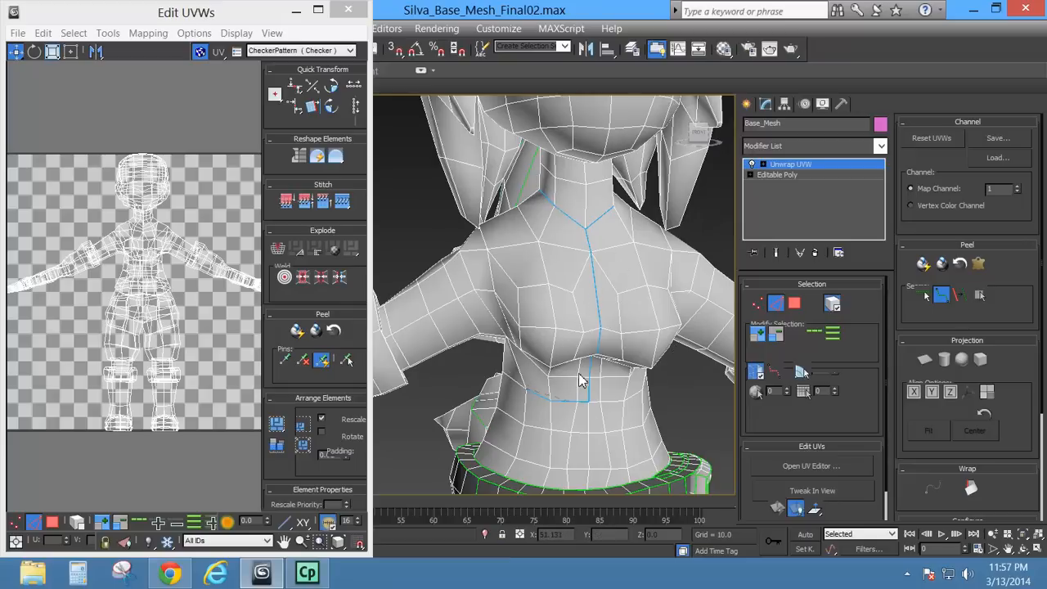
pyautogui.hotkey('ctrl', 'z')
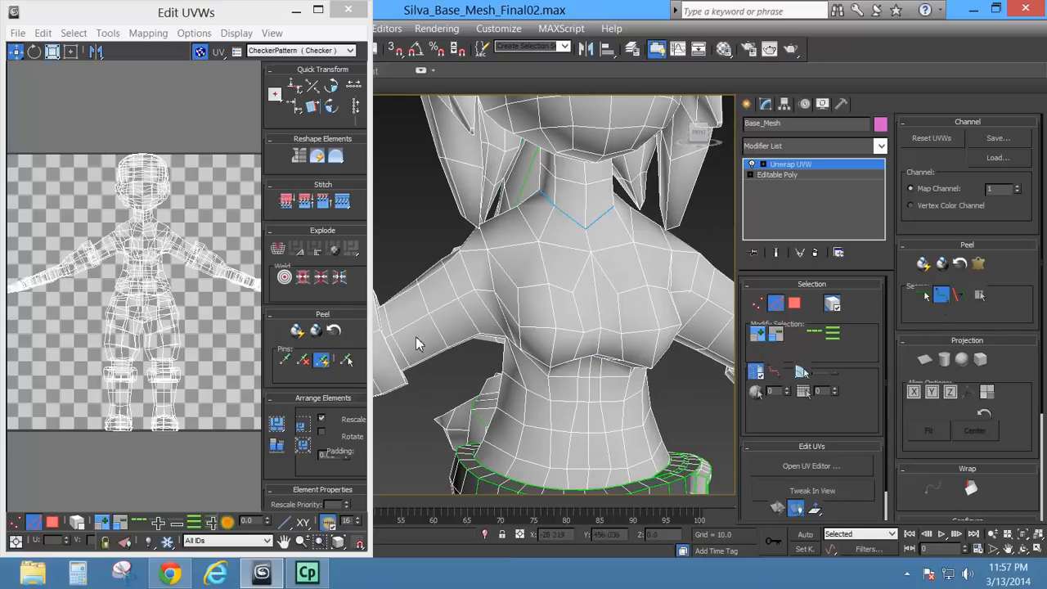
# Extend the point-to-point seam from the neck along the top of the right shoulder and upper arm to the sleeve cuff, then leave the tool.
pyautogui.keyDown('alt'); pyautogui.moveTo(415, 337); pyautogui.dragTo(453, 323, button='middle'); pyautogui.keyUp('alt')
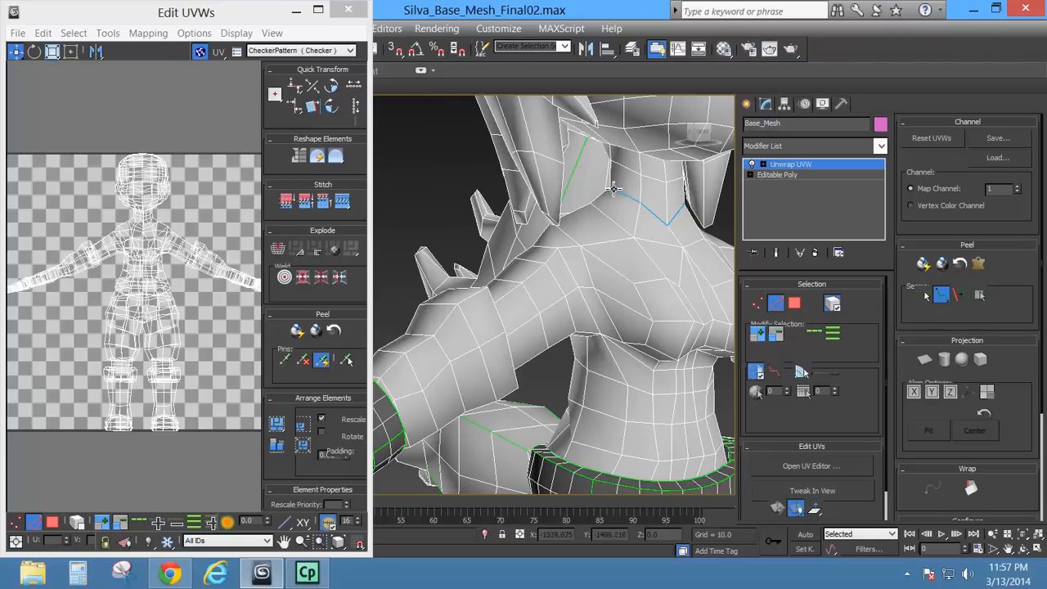
pyautogui.keyDown('alt'); pyautogui.moveTo(521, 309); pyautogui.dragTo(583, 260, button='middle'); pyautogui.keyUp('alt')
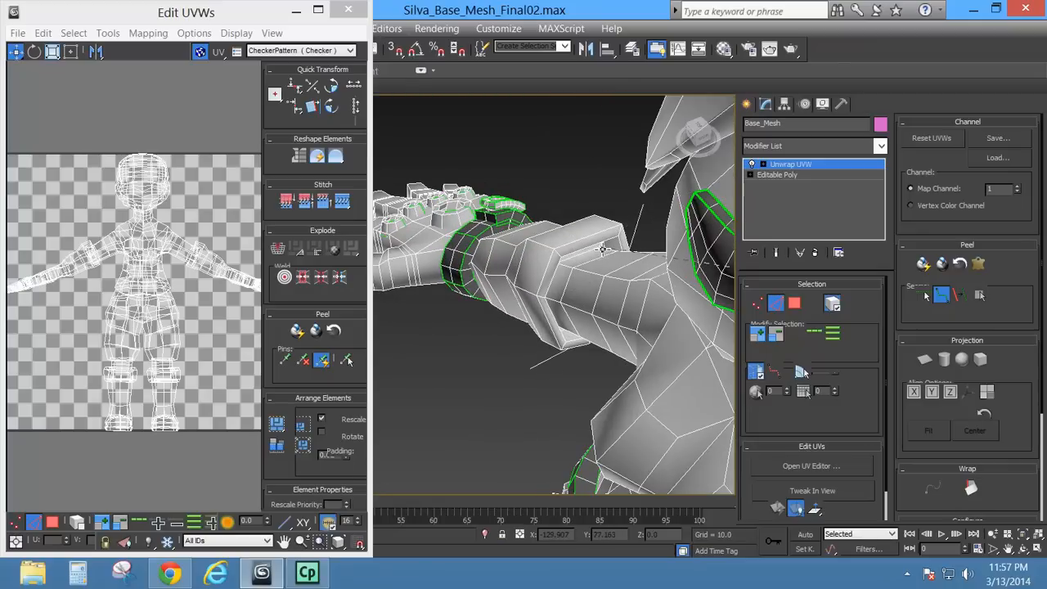
pyautogui.click(602, 249)
pyautogui.click(941, 295)
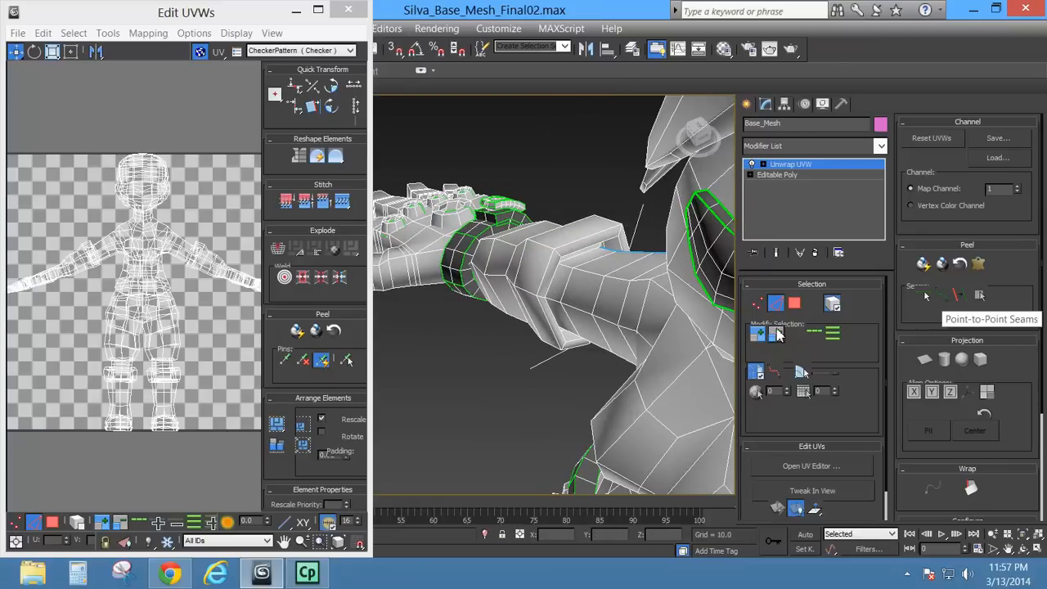
# Turn off element selection, select the edge loop where the right upper arm meets the cuff, and convert it to a seam.
pyautogui.click(580, 264)
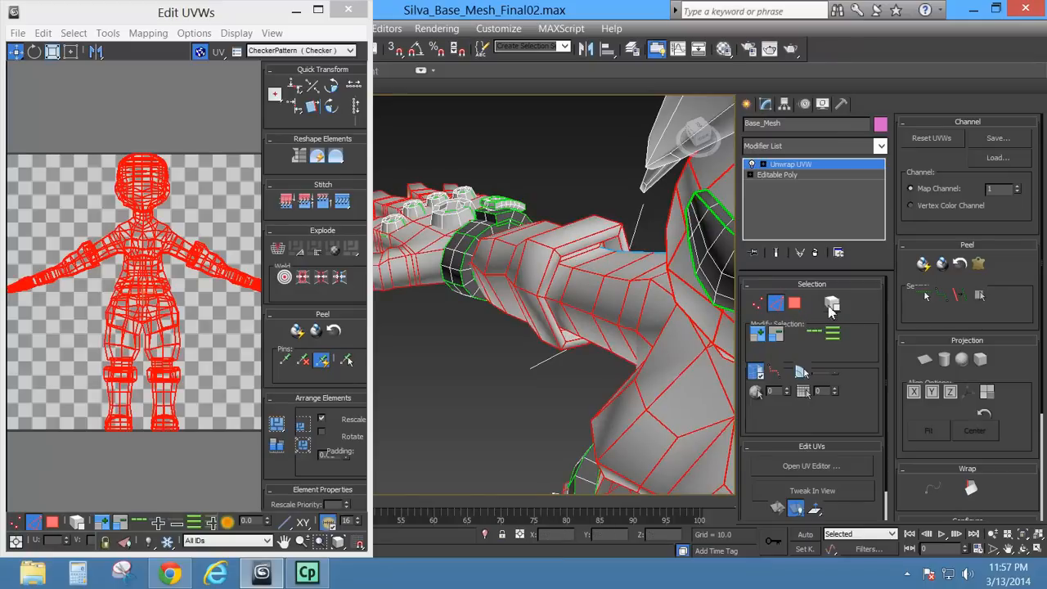
pyautogui.click(564, 211)
pyautogui.click(573, 253)
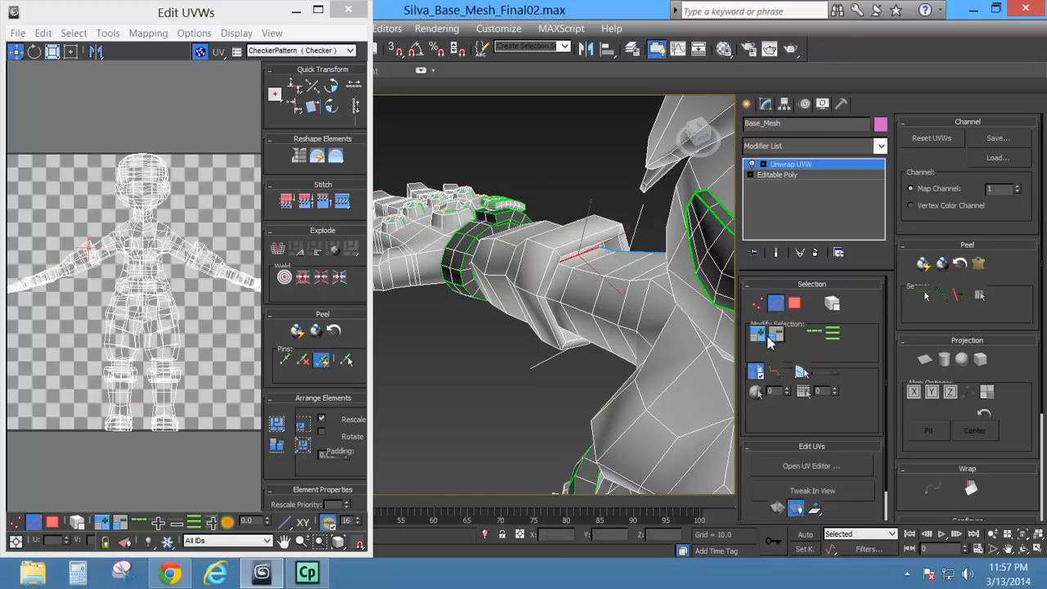
pyautogui.click(816, 339)
pyautogui.keyDown('alt'); pyautogui.moveTo(502, 273); pyautogui.dragTo(489, 256, button='middle'); pyautogui.keyUp('alt')
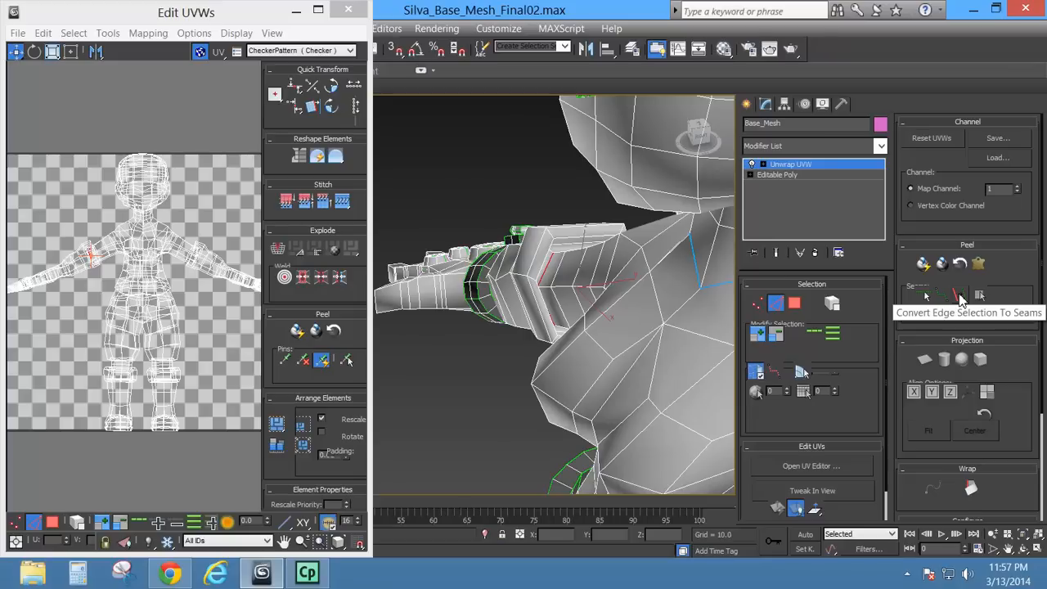
pyautogui.click(961, 299)
# Select the matching edge loop inside the left arm's cuff and convert it to a seam.
pyautogui.scroll(5, 540, 295)
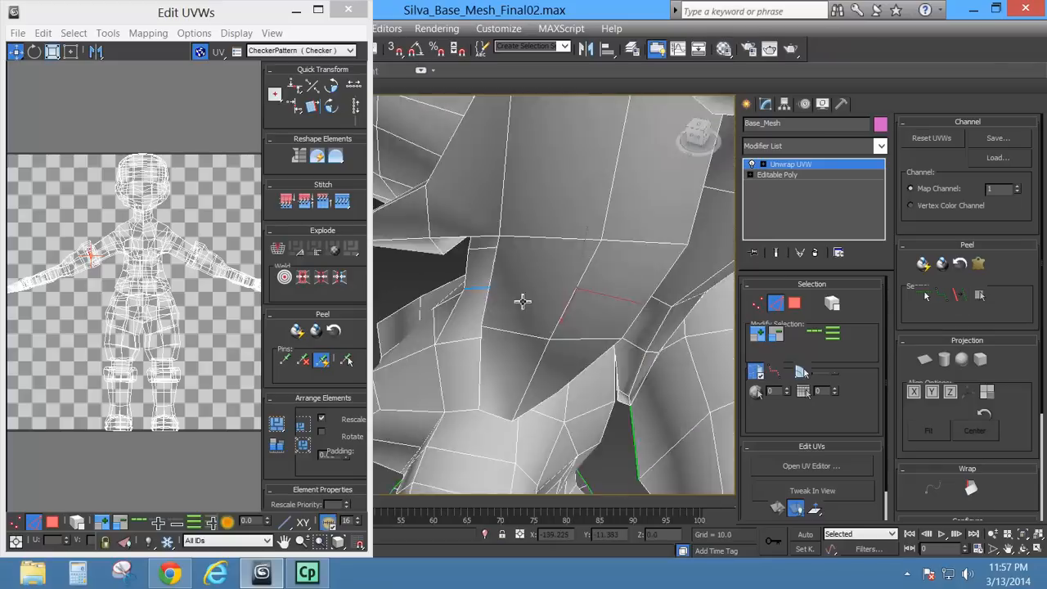
pyautogui.keyDown('alt'); pyautogui.moveTo(521, 302); pyautogui.dragTo(530, 202, button='middle'); pyautogui.keyUp('alt')
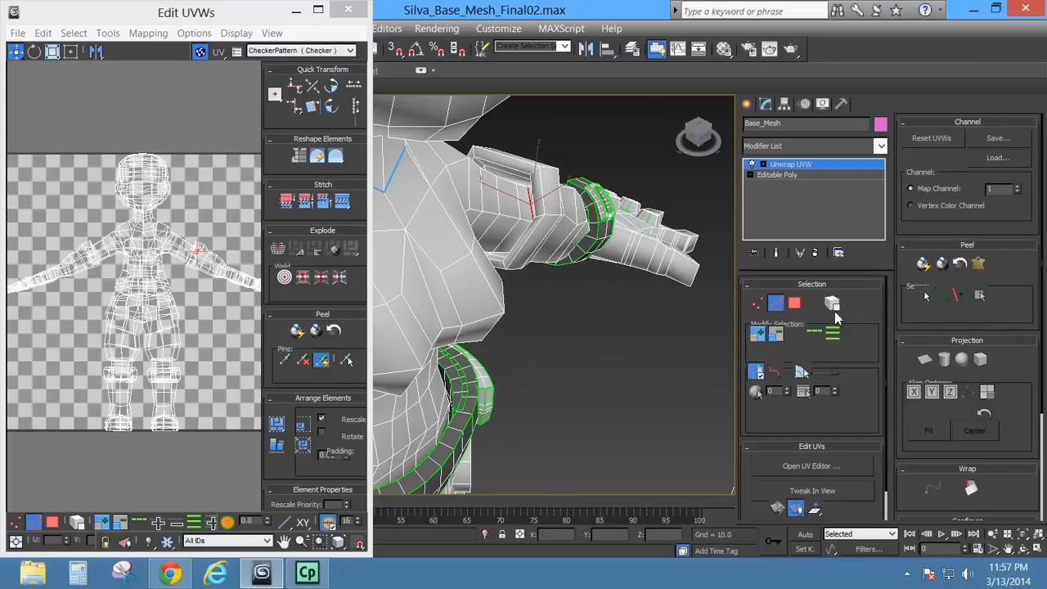
pyautogui.click(819, 338)
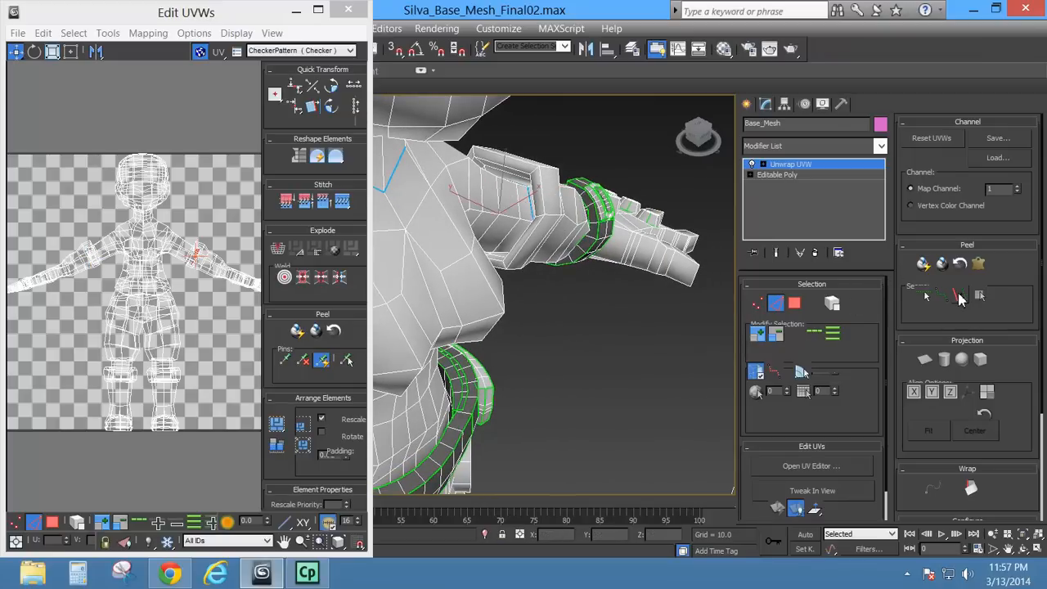
pyautogui.keyDown('alt'); pyautogui.moveTo(436, 171); pyautogui.dragTo(491, 237, button='middle'); pyautogui.keyUp('alt')
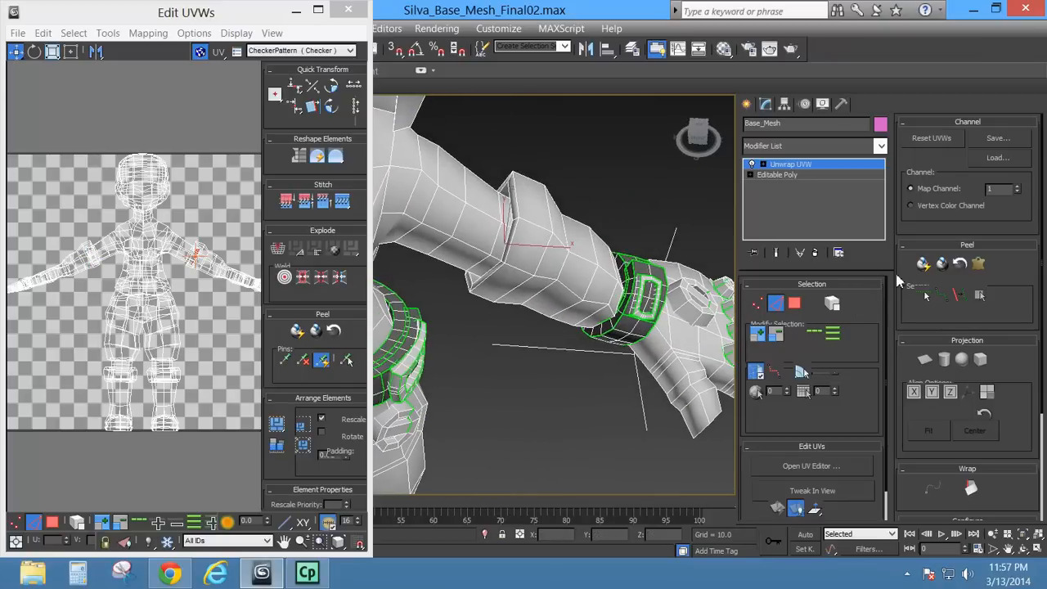
pyautogui.keyDown('alt'); pyautogui.moveTo(551, 283); pyautogui.dragTo(629, 264, button='middle'); pyautogui.keyUp('alt')
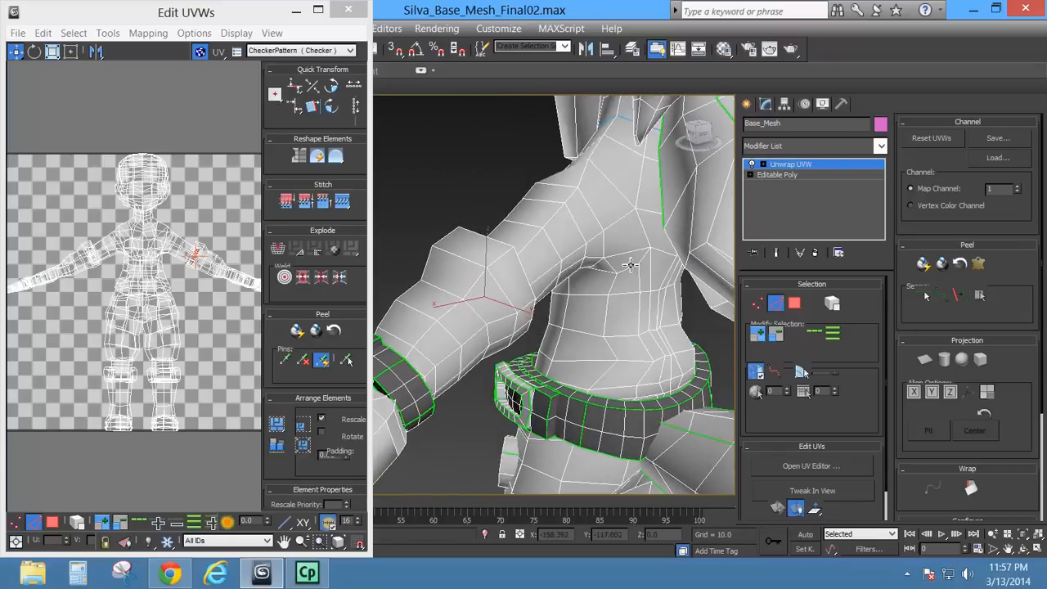
pyautogui.click(616, 121)
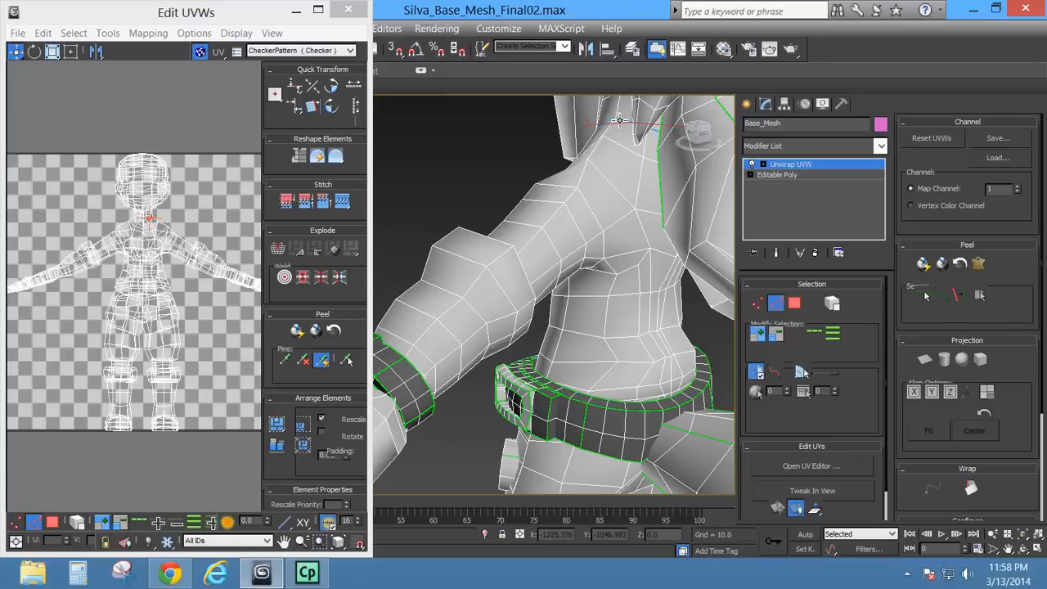
pyautogui.rightClick(666, 307)
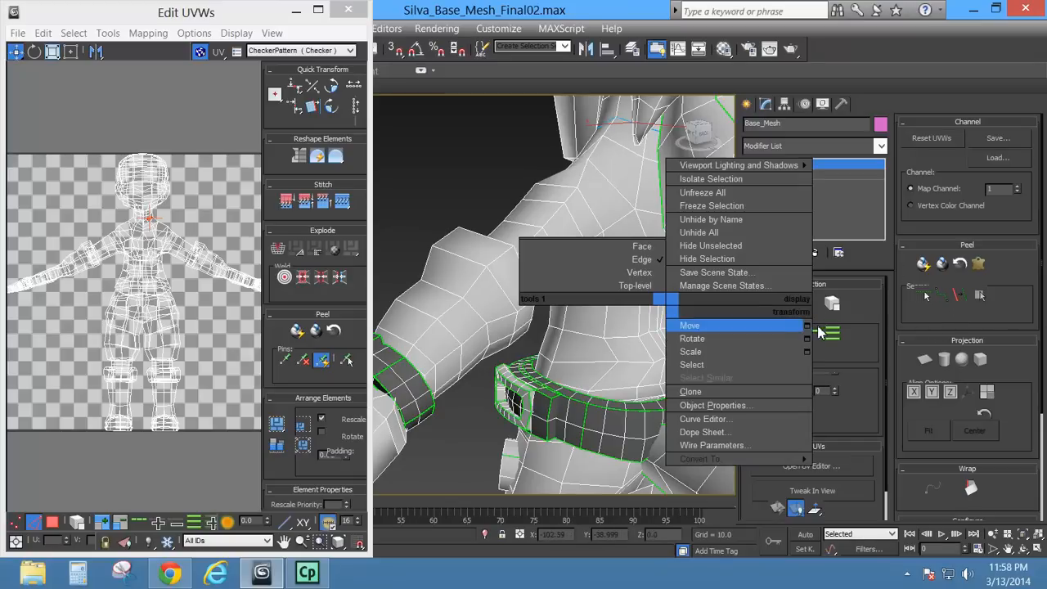
pyautogui.click(635, 10)
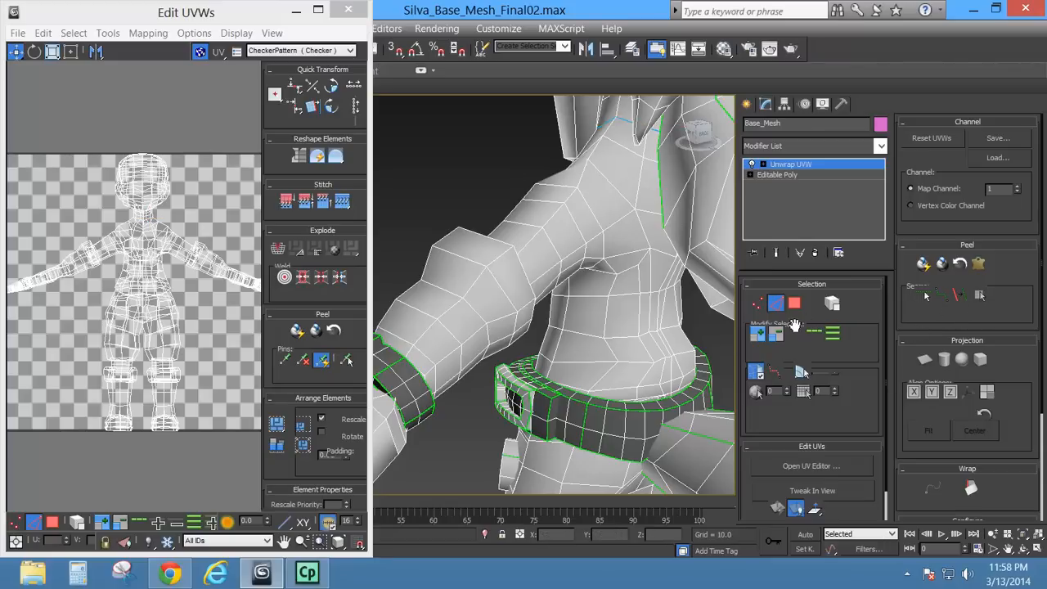
pyautogui.click(757, 304)
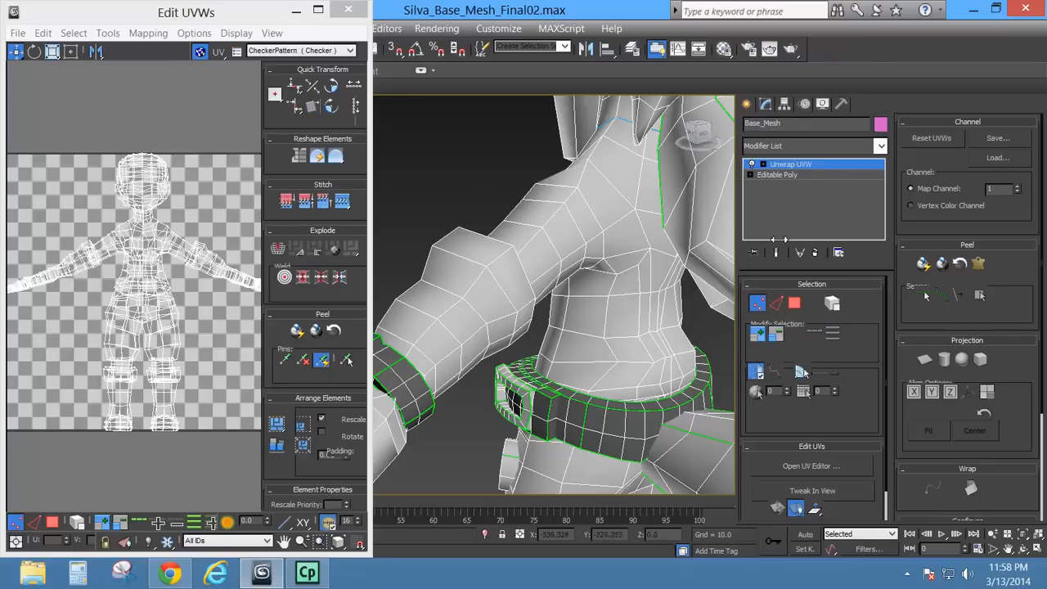
pyautogui.click(775, 305)
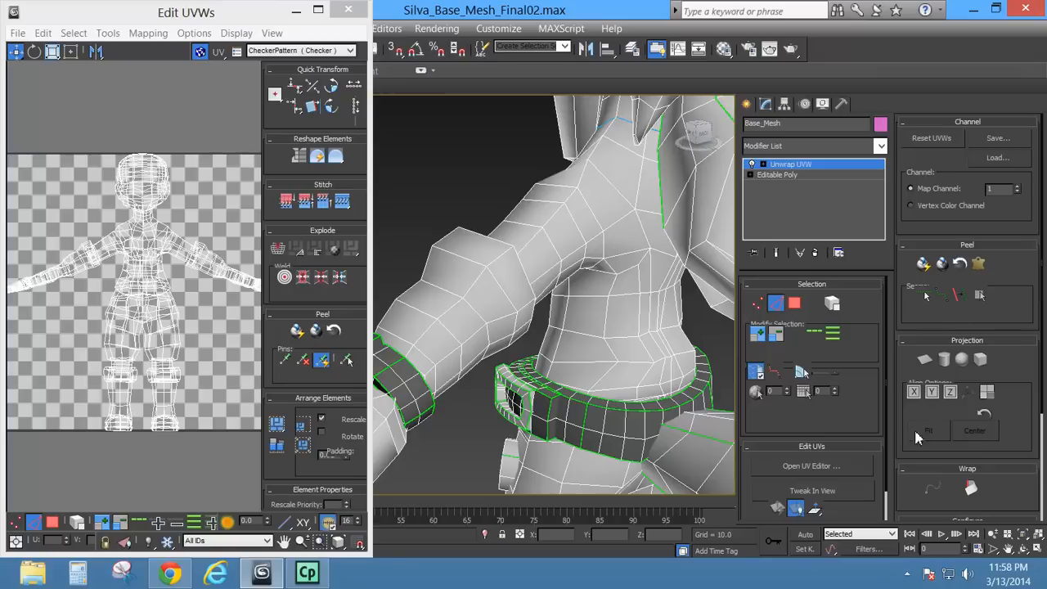
pyautogui.scroll(-3, 906, 448)
pyautogui.scroll(3, 887, 354)
pyautogui.moveTo(867, 340); pyautogui.dragTo(862, 388)
pyautogui.click(765, 165)
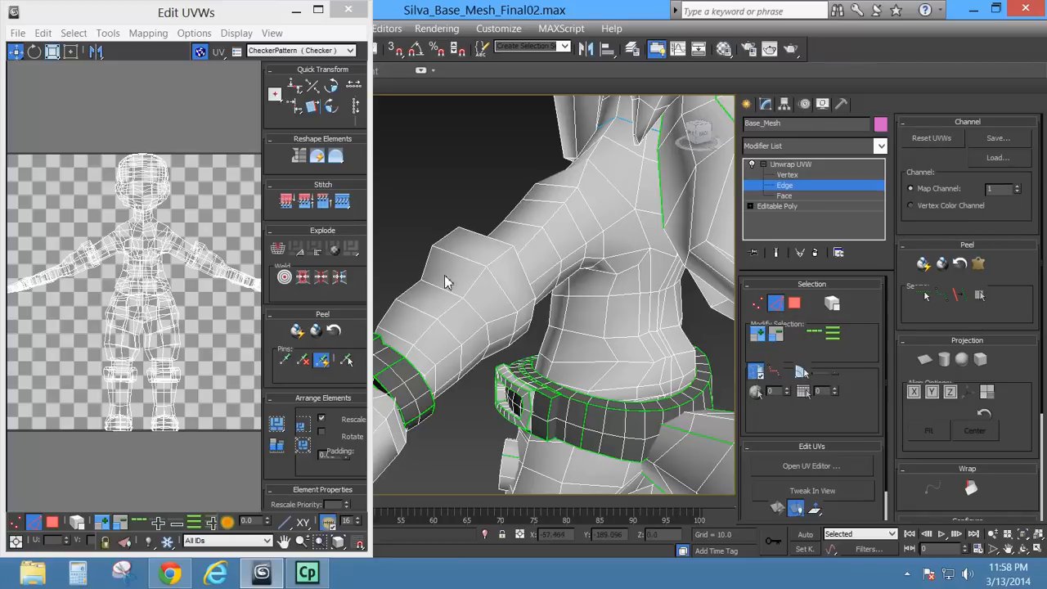
pyautogui.keyDown('alt'); pyautogui.moveTo(508, 283); pyautogui.dragTo(596, 259, button='middle'); pyautogui.keyUp('alt')
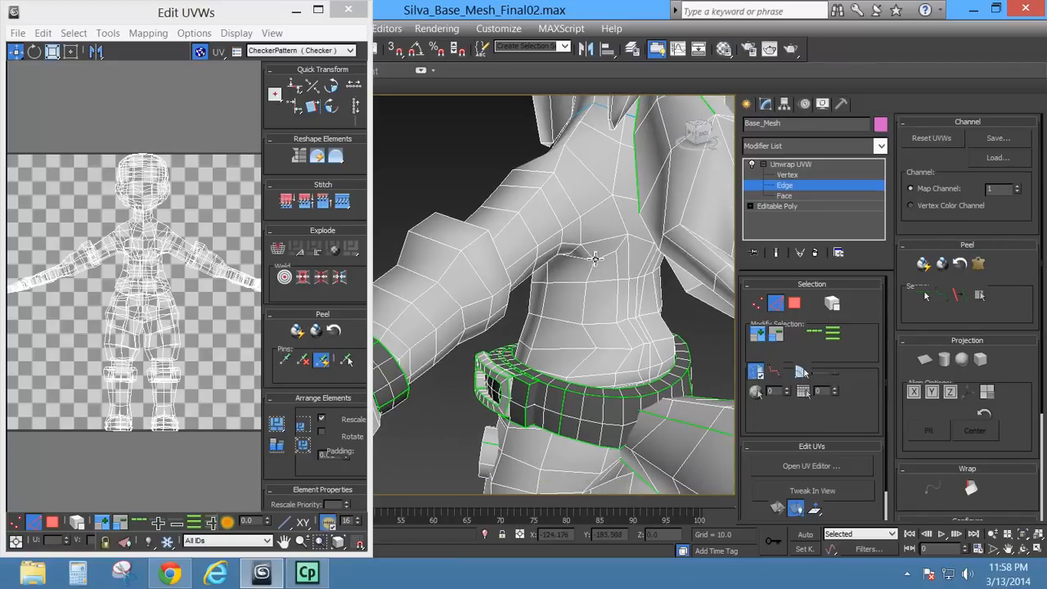
pyautogui.click(794, 304)
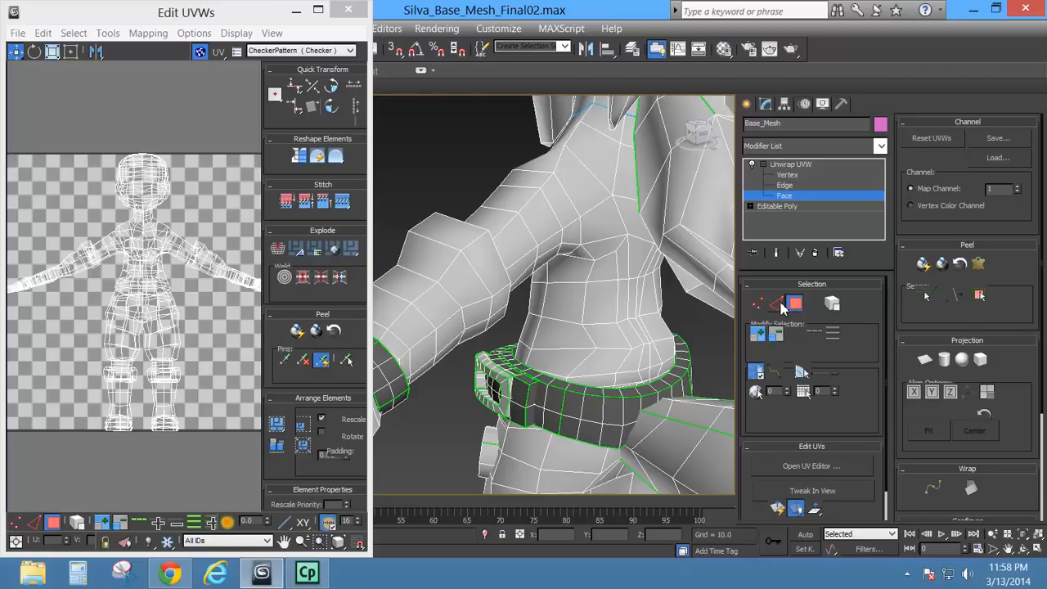
pyautogui.click(776, 304)
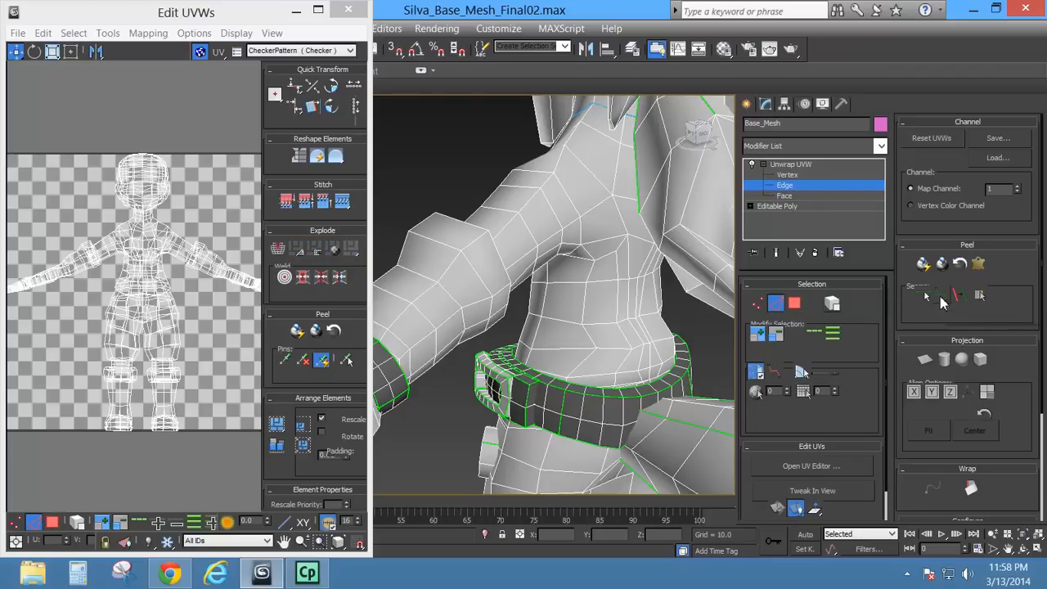
# Define a point-to-point seam from the neck along the top of the left shoulder and upper arm to the cuff.
pyautogui.click(940, 296)
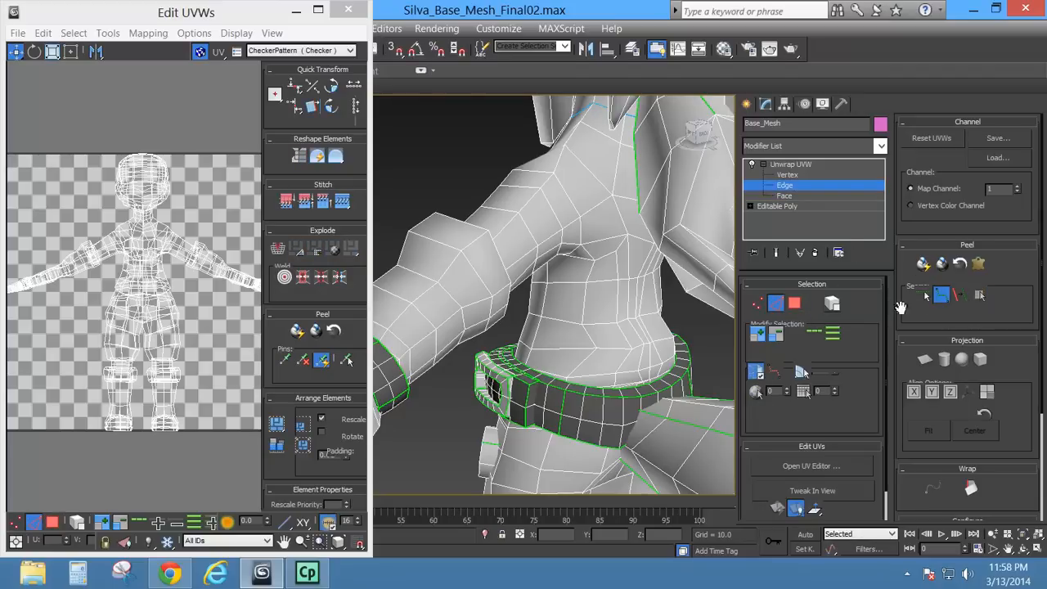
pyautogui.keyDown('alt'); pyautogui.moveTo(555, 162); pyautogui.dragTo(575, 221, button='middle'); pyautogui.keyUp('alt')
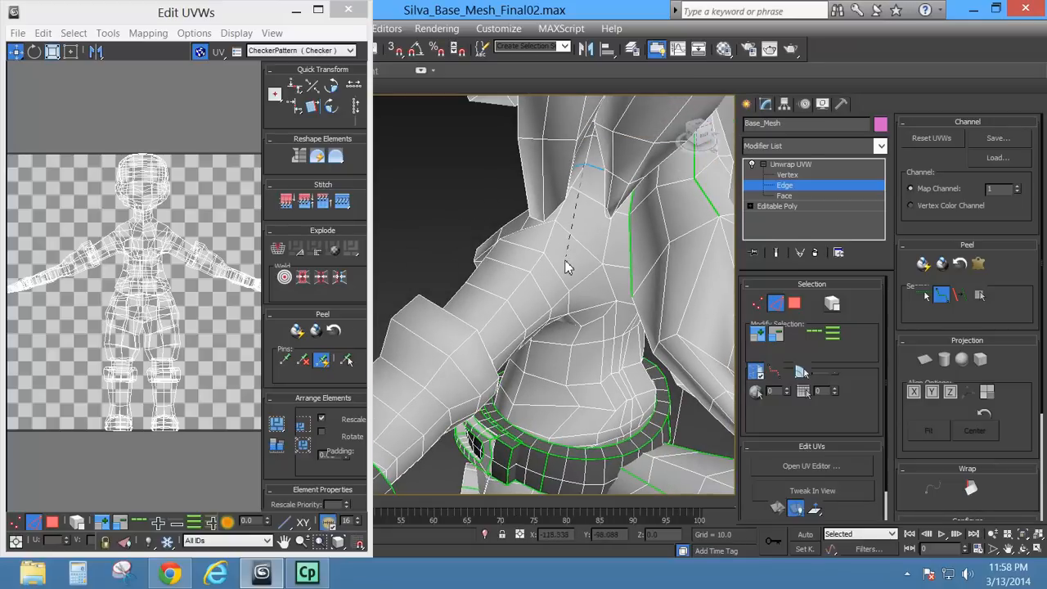
pyautogui.moveTo(549, 265)
pyautogui.keyDown('alt'); pyautogui.mouseDown(button='middle')
pyautogui.moveTo(486, 275)
pyautogui.moveTo(607, 271)
pyautogui.moveTo(558, 273)
pyautogui.mouseUp(button='middle'); pyautogui.keyUp('alt')
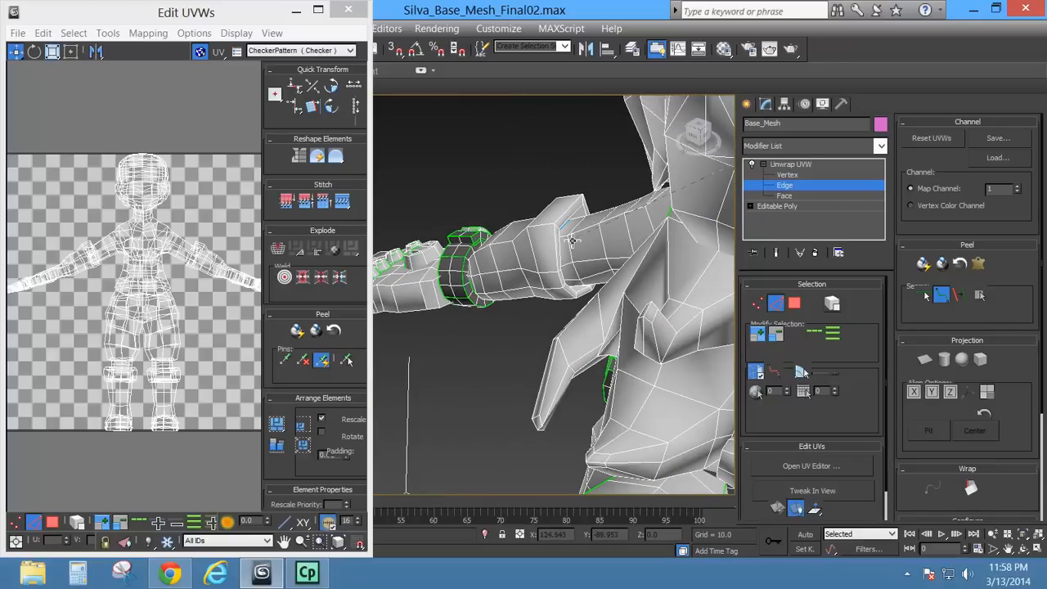
pyautogui.moveTo(581, 258)
pyautogui.keyDown('alt'); pyautogui.mouseDown(button='middle')
pyautogui.moveTo(590, 253)
pyautogui.moveTo(578, 273)
pyautogui.mouseUp(button='middle'); pyautogui.keyUp('alt')
pyautogui.scroll(1, 647, 233)
pyautogui.scroll(2, 625, 268)
pyautogui.moveTo(691, 270); pyautogui.dragTo(491, 304, button='middle')
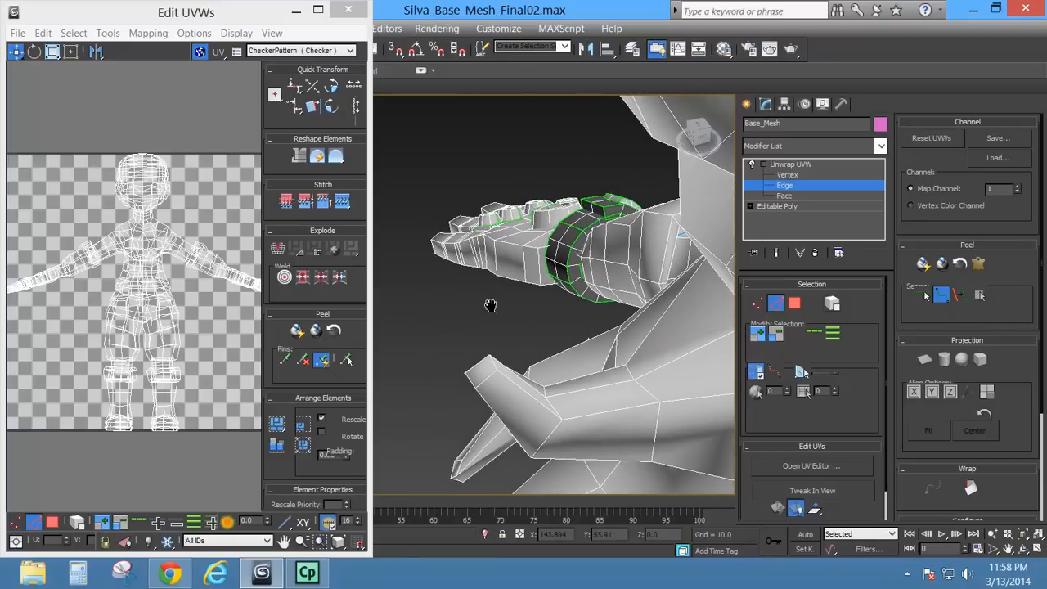
pyautogui.scroll(2, 589, 288)
pyautogui.moveTo(657, 292); pyautogui.dragTo(235, 296, button='middle')
pyautogui.scroll(2, 637, 320)
pyautogui.moveTo(637, 320); pyautogui.dragTo(251, 319, button='middle')
pyautogui.moveTo(573, 312); pyautogui.dragTo(386, 303, button='middle')
pyautogui.scroll(-2, 488, 299)
pyautogui.moveTo(428, 273); pyautogui.dragTo(224, 237, button='middle')
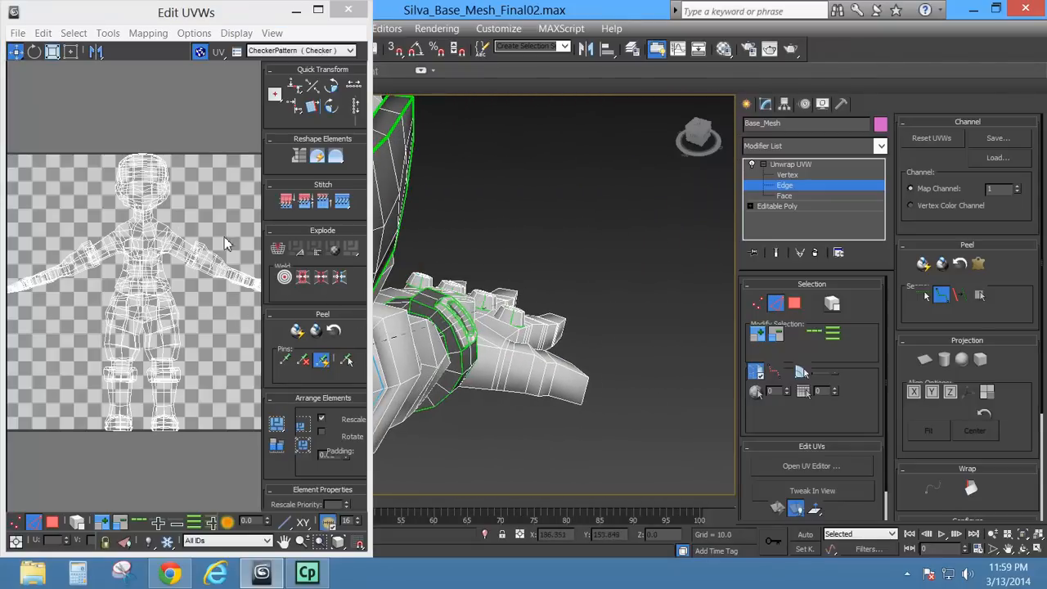
pyautogui.moveTo(541, 324); pyautogui.dragTo(646, 280, button='middle')
pyautogui.scroll(4, 595, 317)
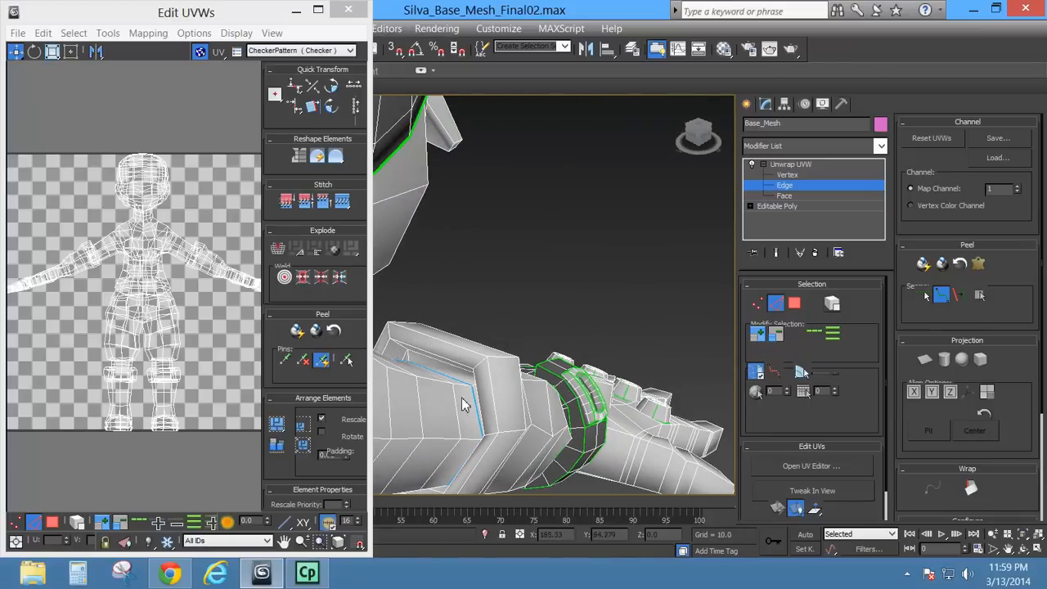
# Examine the seams along the shoulder and upper arm down to the cuff, and leave the point-to-point seam tool.
pyautogui.scroll(-3, 448, 396)
pyautogui.moveTo(432, 444); pyautogui.dragTo(582, 318, button='middle')
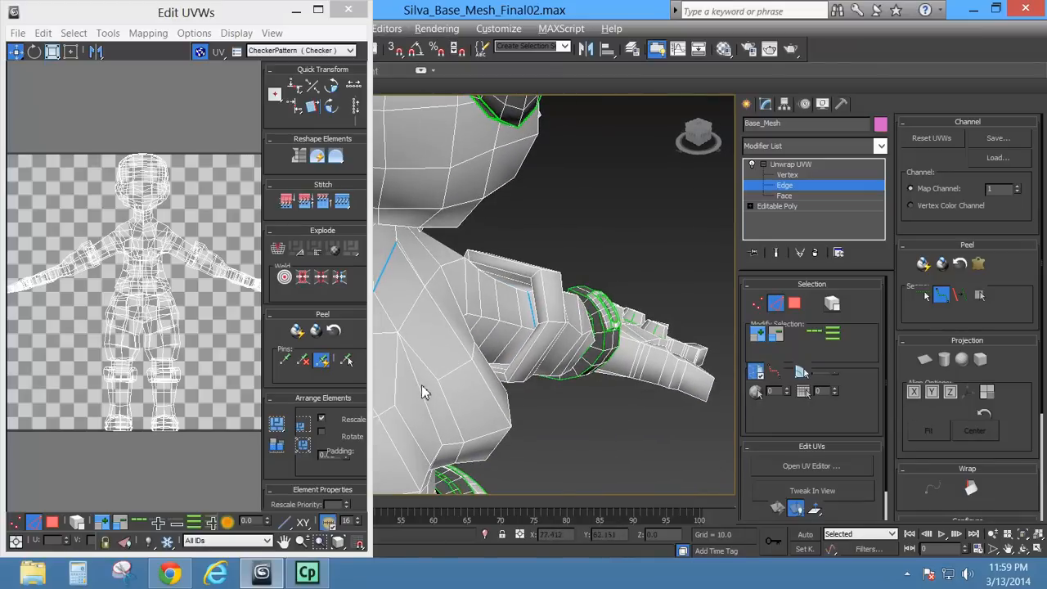
pyautogui.keyDown('alt'); pyautogui.moveTo(422, 386); pyautogui.dragTo(515, 370, button='middle'); pyautogui.keyUp('alt')
pyautogui.scroll(-1, 515, 367)
pyautogui.keyDown('alt'); pyautogui.moveTo(388, 339); pyautogui.dragTo(607, 333, button='middle'); pyautogui.keyUp('alt')
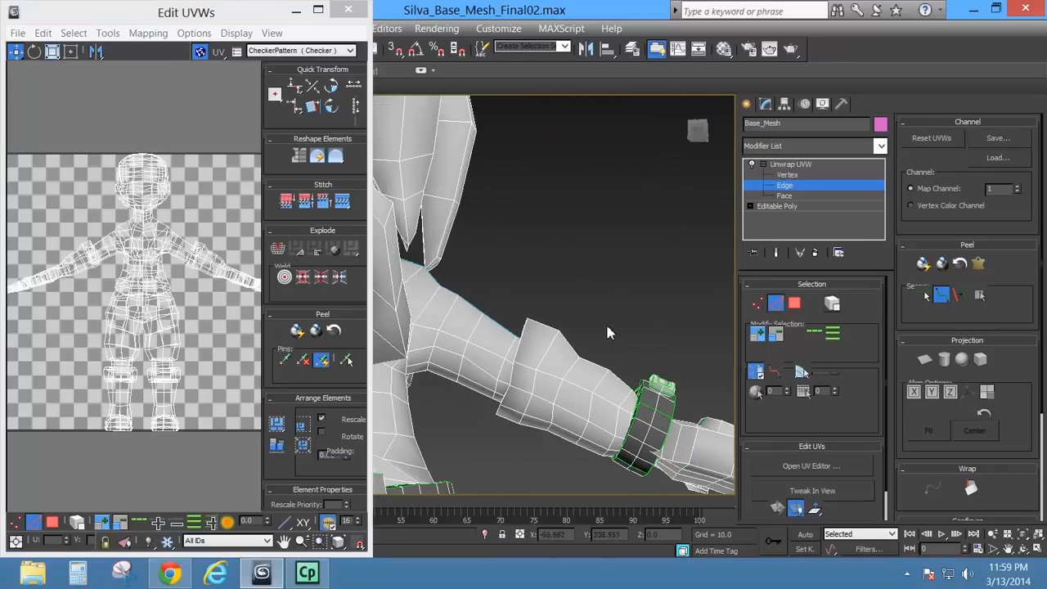
pyautogui.moveTo(515, 396); pyautogui.dragTo(491, 327, button='middle')
pyautogui.scroll(4, 492, 375)
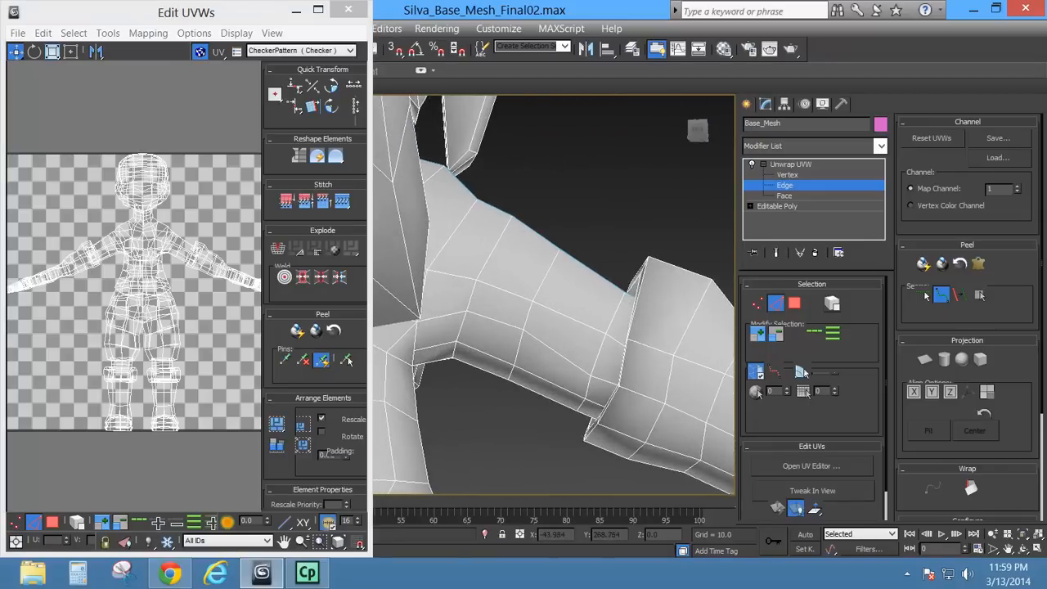
pyautogui.scroll(2, 519, 357)
pyautogui.rightClick(549, 349)
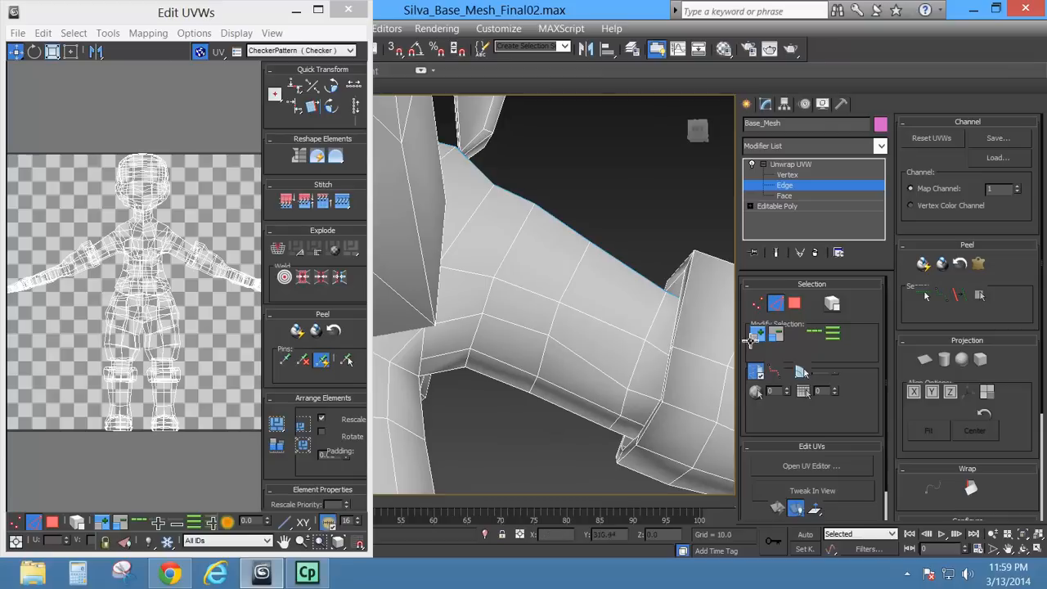
# Define a point-to-point seam along the underside of the upper arm, from the cuff to the armpit.
pyautogui.keyDown('alt'); pyautogui.moveTo(474, 446); pyautogui.dragTo(488, 399, button='middle'); pyautogui.keyUp('alt')
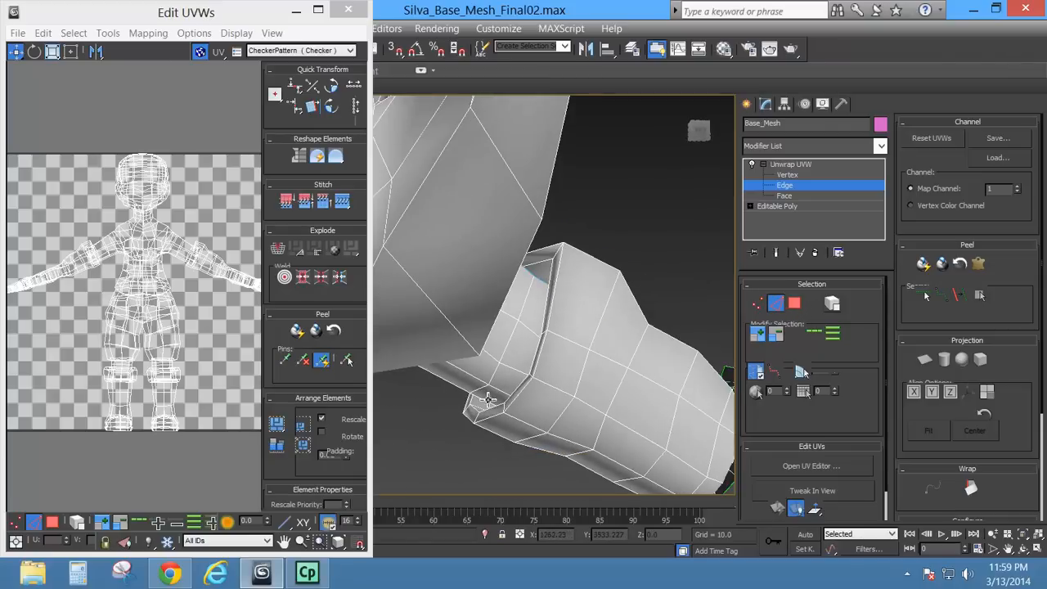
pyautogui.click(484, 392)
pyautogui.press('z')
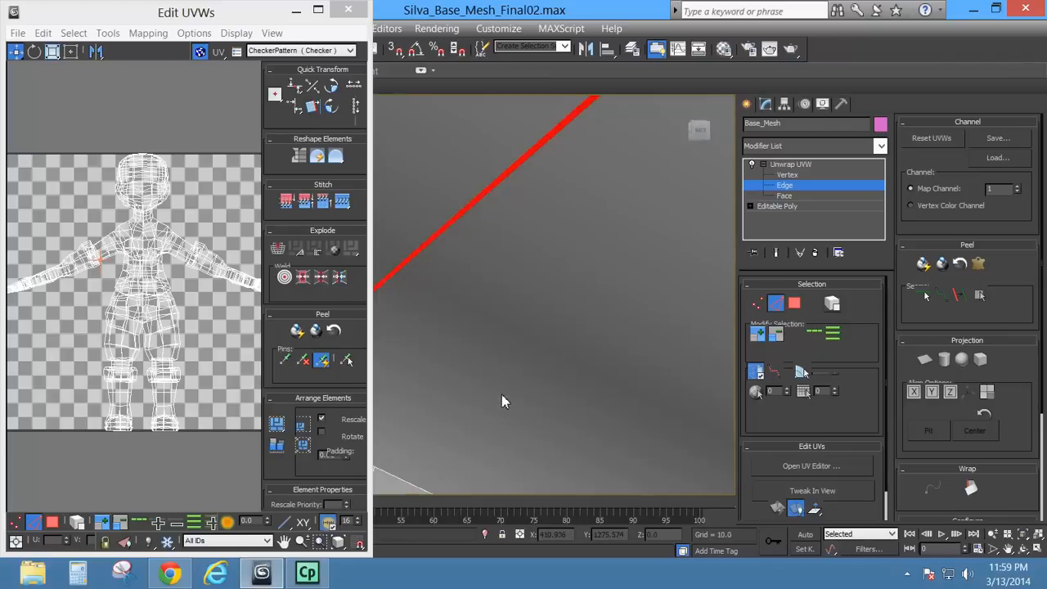
pyautogui.scroll(-3, 485, 309)
pyautogui.keyDown('alt'); pyautogui.moveTo(485, 309); pyautogui.dragTo(532, 342, button='middle'); pyautogui.keyUp('alt')
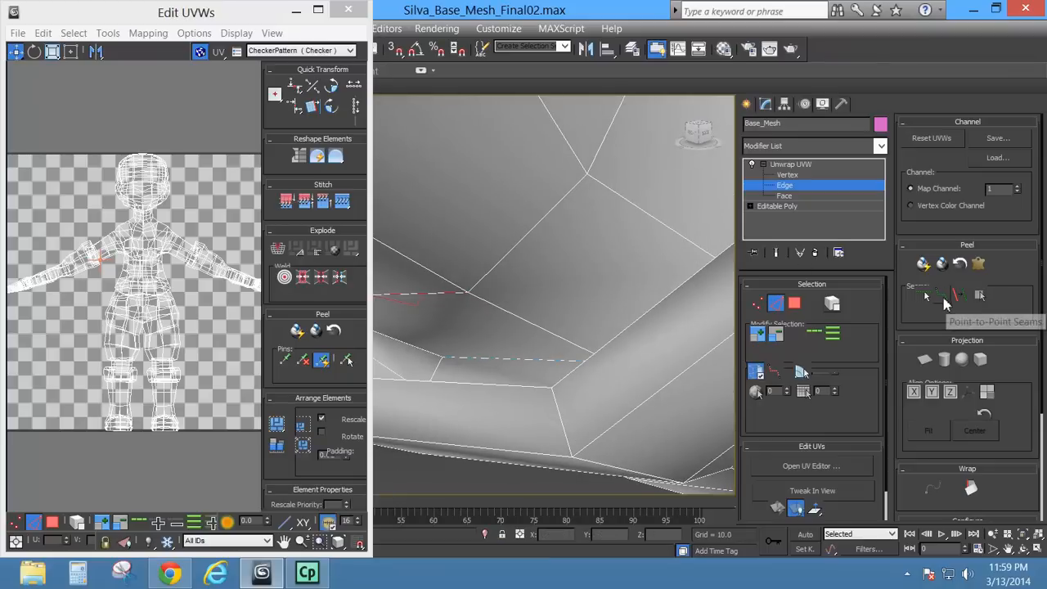
pyautogui.click(941, 295)
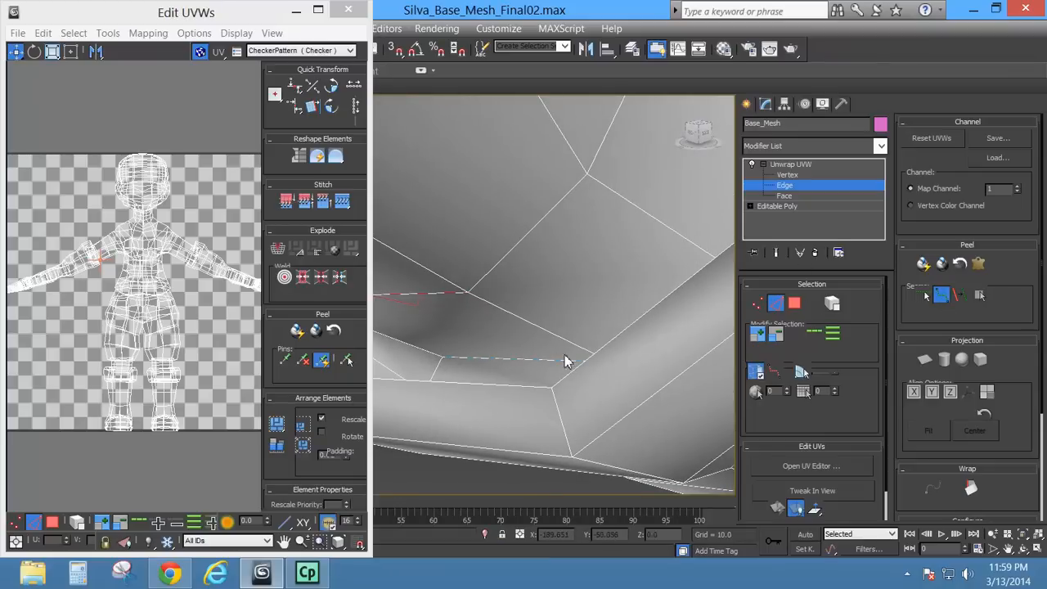
pyautogui.keyDown('alt'); pyautogui.moveTo(547, 363); pyautogui.dragTo(569, 366, button='middle'); pyautogui.keyUp('alt')
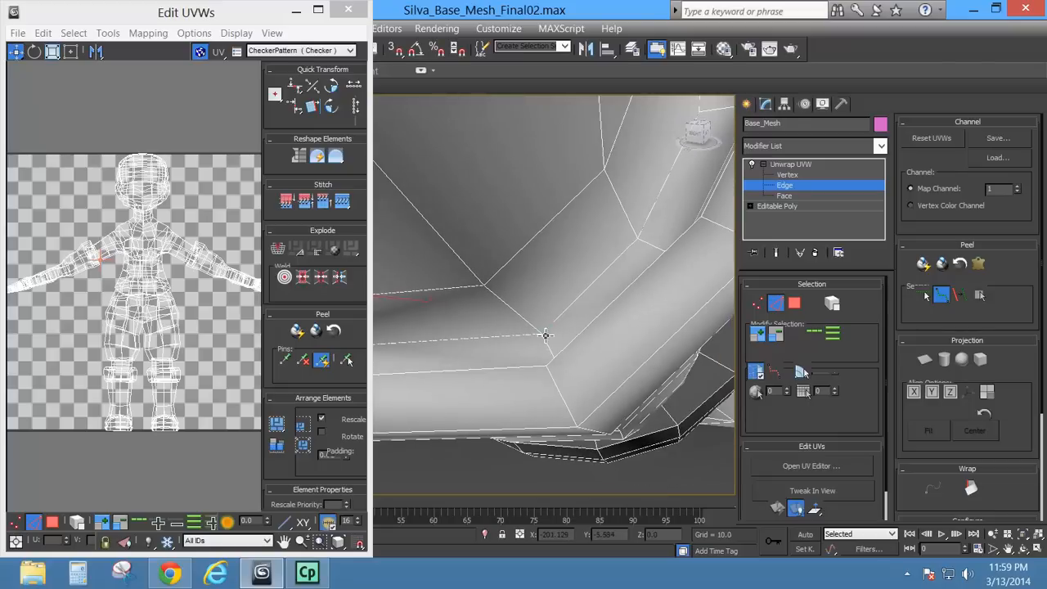
pyautogui.scroll(-5, 520, 294)
pyautogui.keyDown('alt'); pyautogui.moveTo(520, 294); pyautogui.dragTo(346, 263, button='middle'); pyautogui.keyUp('alt')
pyautogui.scroll(5, 422, 291)
pyautogui.scroll(-5, 454, 291)
pyautogui.keyDown('alt'); pyautogui.moveTo(497, 337); pyautogui.dragTo(712, 320, button='middle'); pyautogui.keyUp('alt')
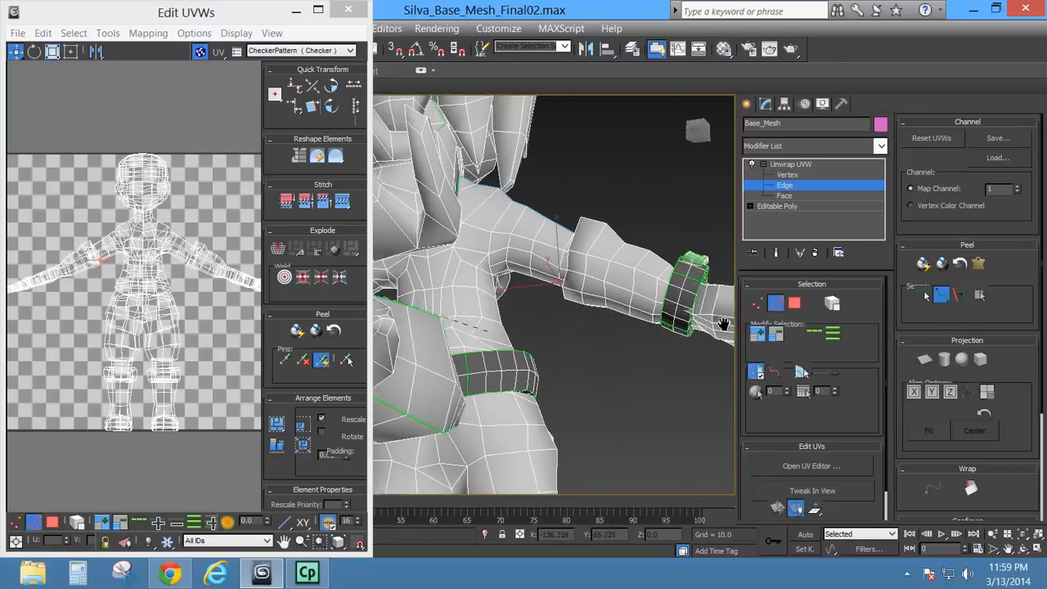
pyautogui.keyDown('alt'); pyautogui.moveTo(600, 320); pyautogui.dragTo(510, 332, button='middle'); pyautogui.keyUp('alt')
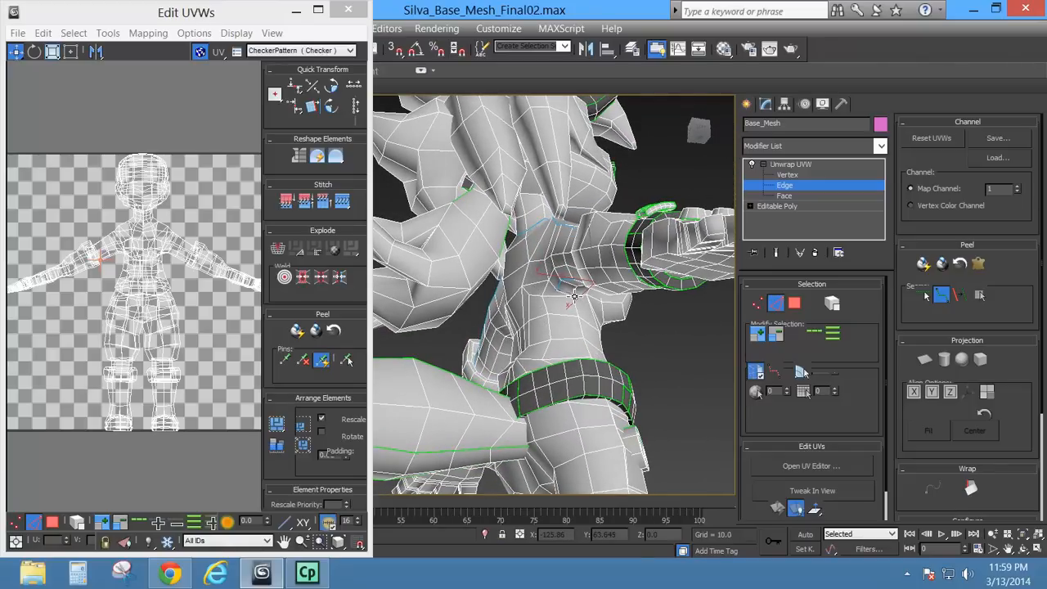
# Switch to wireframe display and continue the seam from the armpit down the side of the torso to inside the belt.
pyautogui.moveTo(574, 298)
pyautogui.keyDown('alt'); pyautogui.mouseDown(button='middle')
pyautogui.moveTo(635, 292)
pyautogui.moveTo(605, 311)
pyautogui.moveTo(752, 383)
pyautogui.moveTo(594, 362)
pyautogui.moveTo(573, 339)
pyautogui.moveTo(563, 377)
pyautogui.moveTo(467, 362)
pyautogui.mouseUp(button='middle'); pyautogui.keyUp('alt')
pyautogui.scroll(5, 562, 378)
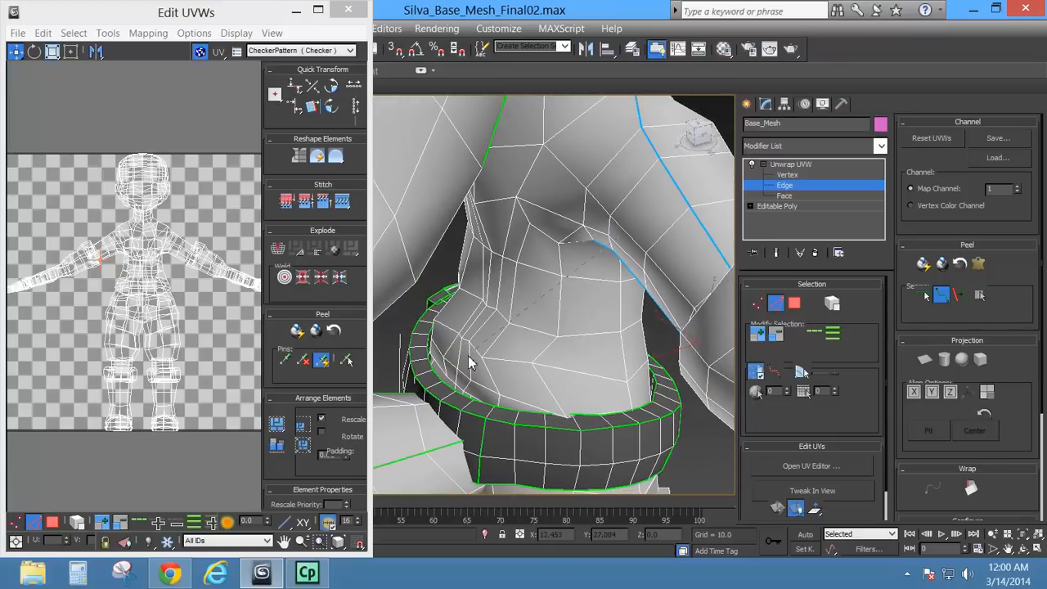
pyautogui.press('F3')
pyautogui.moveTo(537, 406); pyautogui.dragTo(549, 352, button='middle')
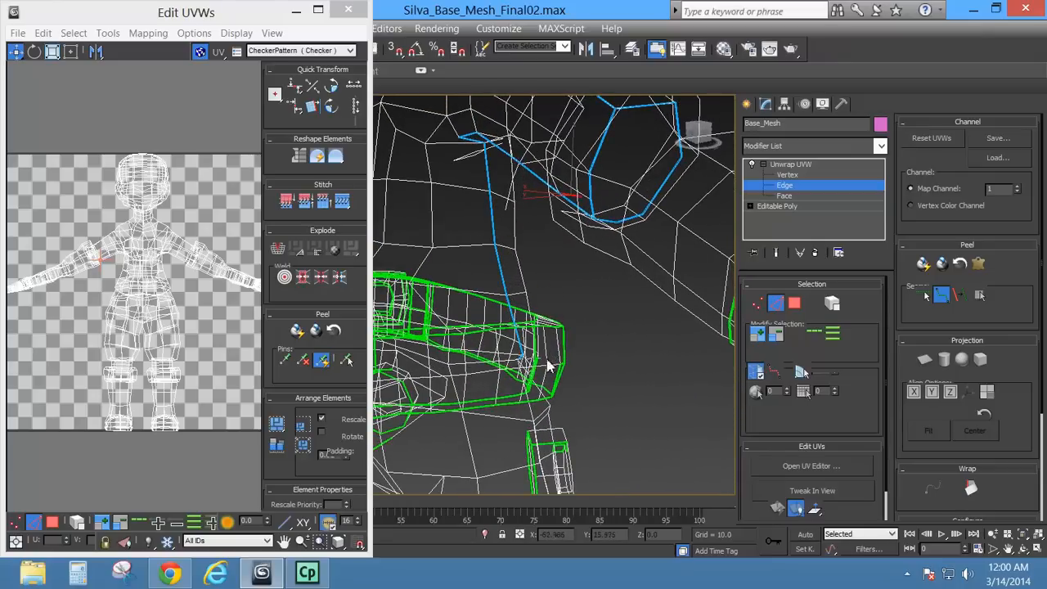
pyautogui.keyDown('alt'); pyautogui.moveTo(462, 384); pyautogui.dragTo(502, 389, button='middle'); pyautogui.keyUp('alt')
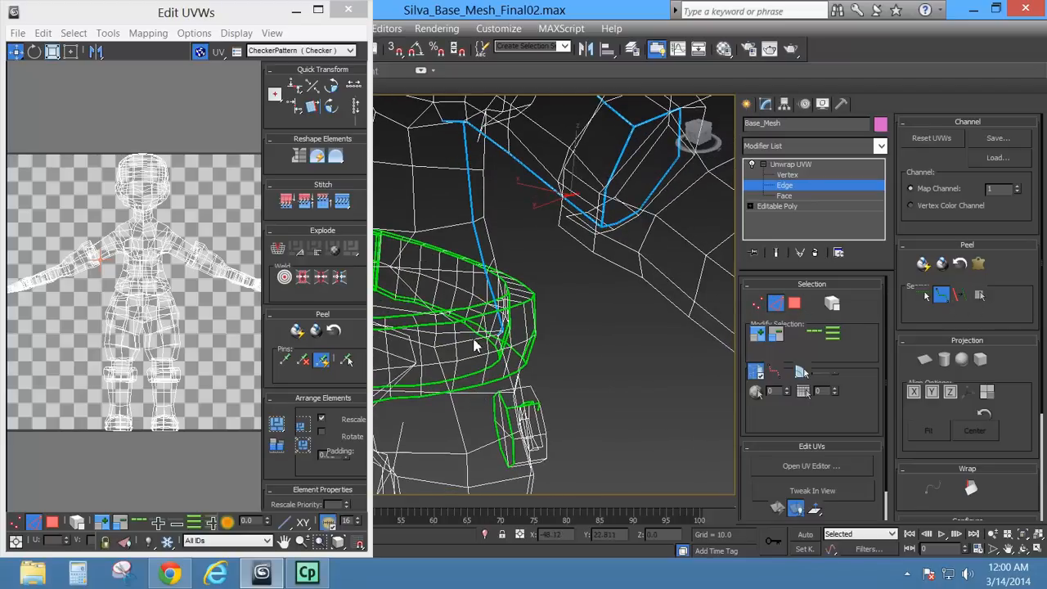
# Select the edge loop around the waist inside the belt and convert it to a seam.
pyautogui.keyDown('alt'); pyautogui.moveTo(468, 358); pyautogui.dragTo(517, 378, button='middle'); pyautogui.keyUp('alt')
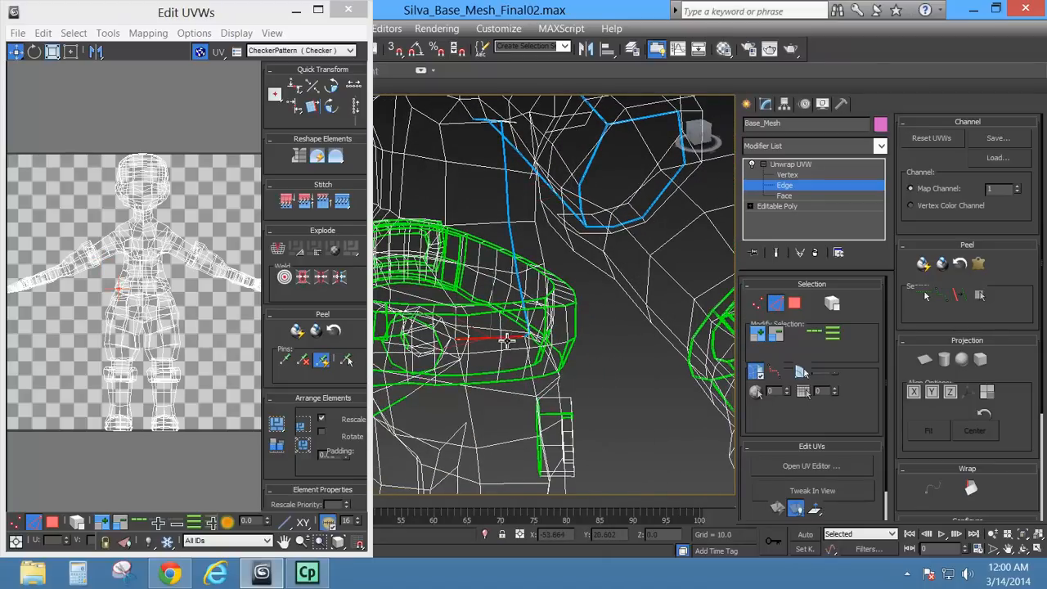
pyautogui.keyDown('alt'); pyautogui.moveTo(506, 340); pyautogui.dragTo(940, 335, button='middle'); pyautogui.keyUp('alt')
pyautogui.click(814, 334)
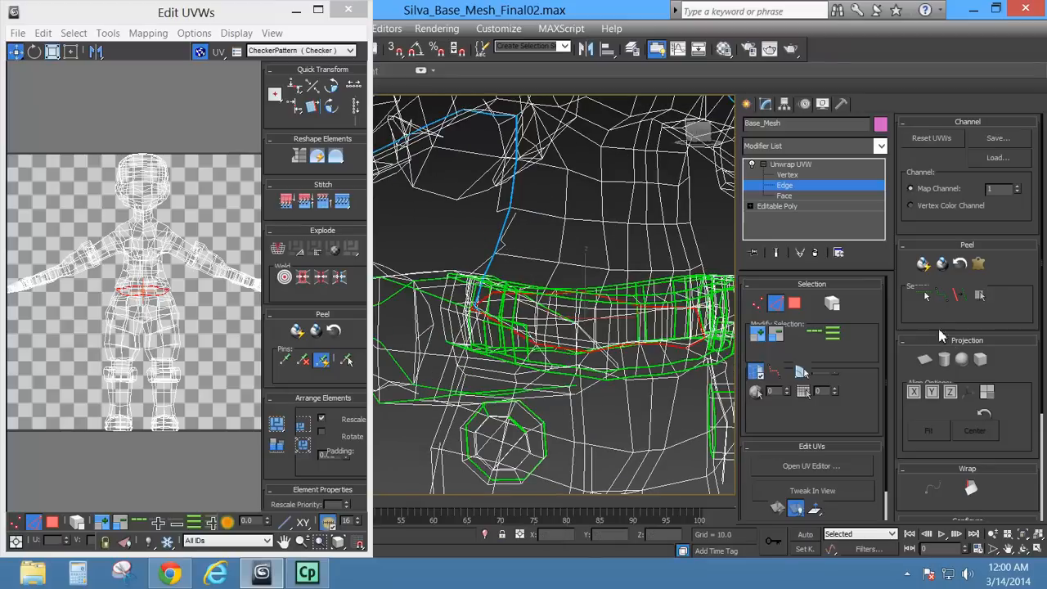
pyautogui.click(961, 303)
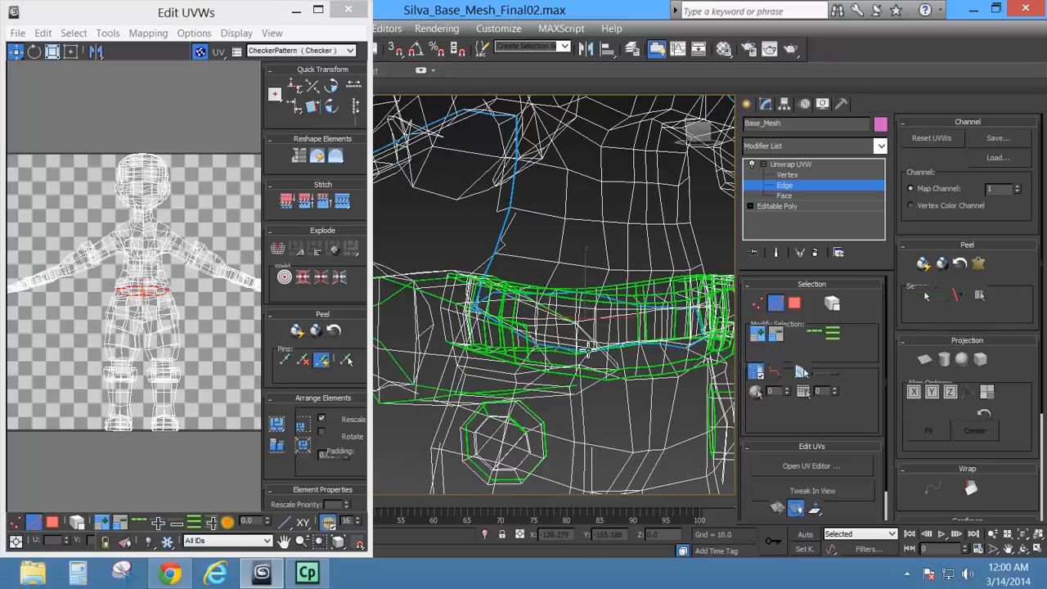
# Close the UV editor and define a point-to-point seam along the underside of the opposite upper arm, from cuff to armpit.
pyautogui.keyDown('alt'); pyautogui.moveTo(589, 350); pyautogui.dragTo(520, 363, button='middle'); pyautogui.keyUp('alt')
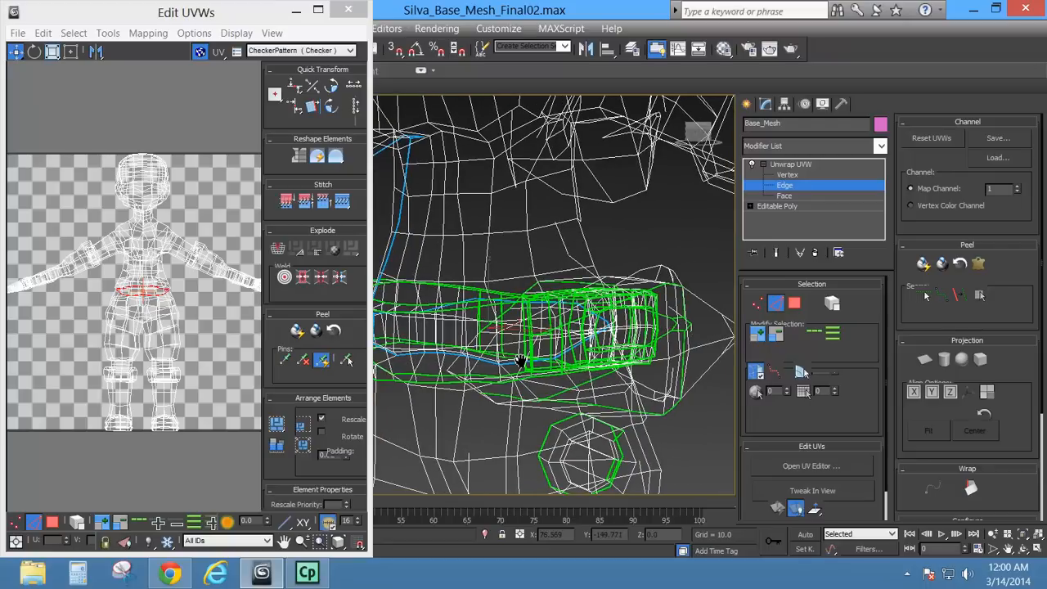
pyautogui.keyDown('alt'); pyautogui.moveTo(520, 362); pyautogui.dragTo(630, 235, button='middle'); pyautogui.keyUp('alt')
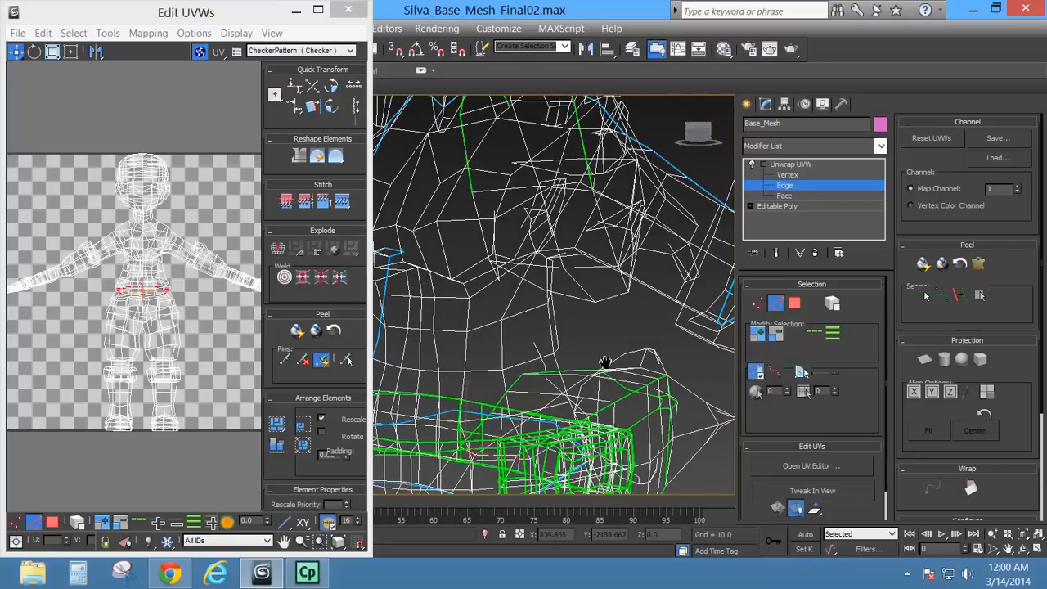
pyautogui.moveTo(587, 327); pyautogui.dragTo(575, 186, button='middle')
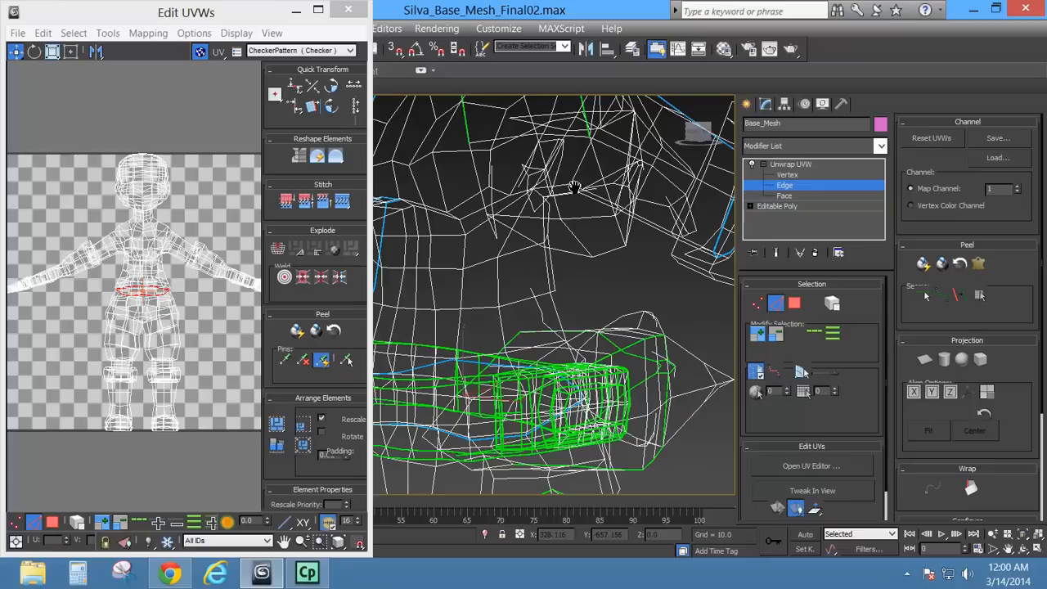
pyautogui.keyDown('alt'); pyautogui.moveTo(591, 329); pyautogui.dragTo(598, 378, button='middle'); pyautogui.keyUp('alt')
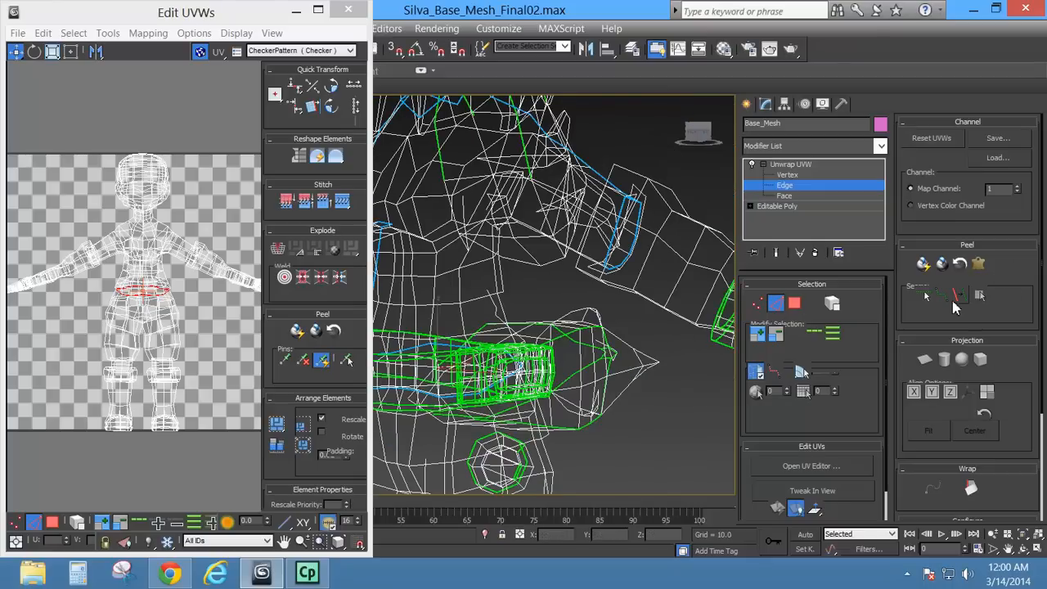
pyautogui.click(941, 296)
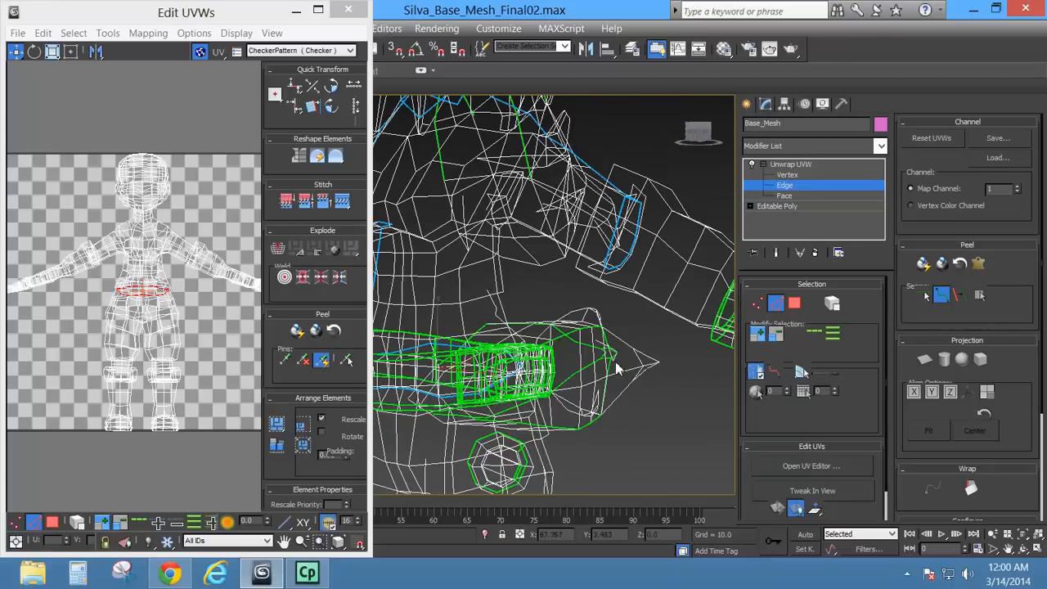
pyautogui.scroll(3, 564, 363)
pyautogui.keyDown('alt'); pyautogui.moveTo(553, 365); pyautogui.dragTo(627, 380, button='middle'); pyautogui.keyUp('alt')
pyautogui.keyDown('alt'); pyautogui.moveTo(615, 331); pyautogui.dragTo(91, 301, button='middle'); pyautogui.keyUp('alt')
pyautogui.scroll(3, 595, 320)
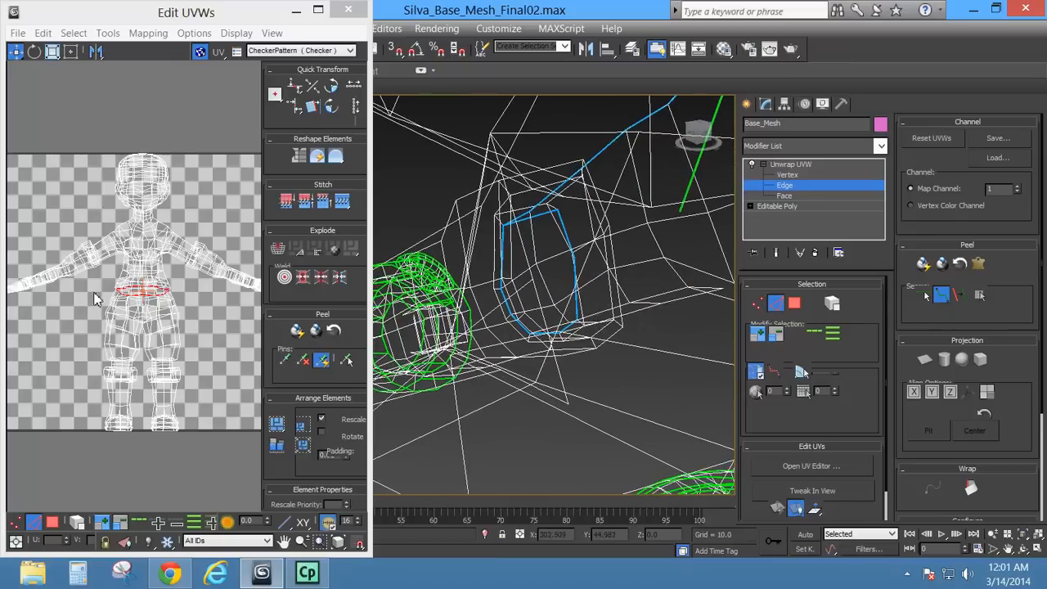
pyautogui.click(347, 12)
pyautogui.keyDown('alt'); pyautogui.moveTo(586, 340); pyautogui.dragTo(571, 314, button='middle'); pyautogui.keyUp('alt')
pyautogui.click(589, 322)
pyautogui.keyDown('alt'); pyautogui.moveTo(580, 322); pyautogui.dragTo(467, 339, button='middle'); pyautogui.keyUp('alt')
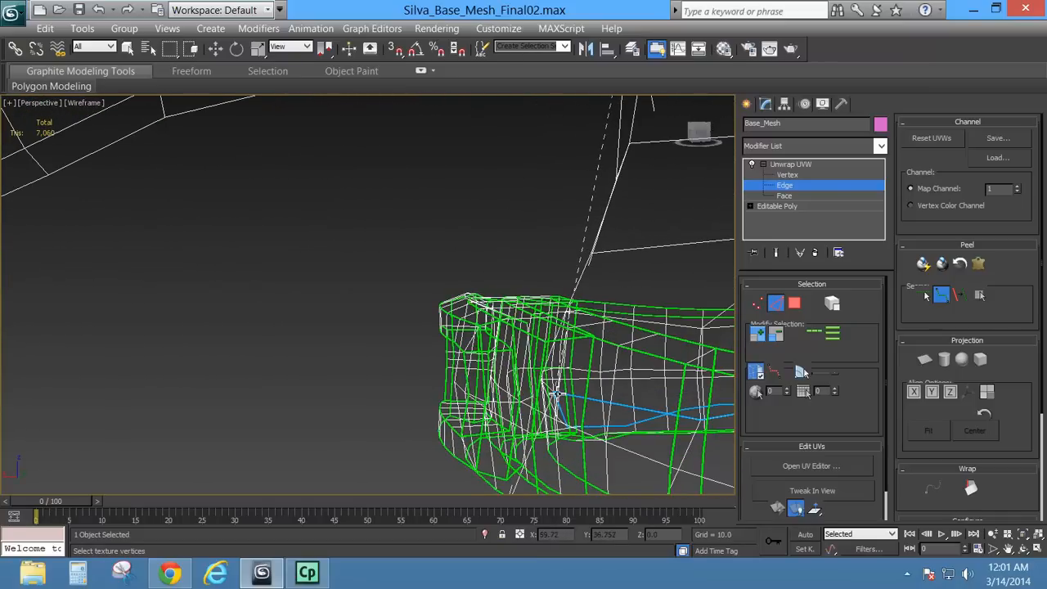
# Continue the seam from the opposite armpit down the side of the torso to the waist seam inside the belt.
pyautogui.keyDown('alt'); pyautogui.moveTo(556, 393); pyautogui.dragTo(613, 338, button='middle'); pyautogui.keyUp('alt')
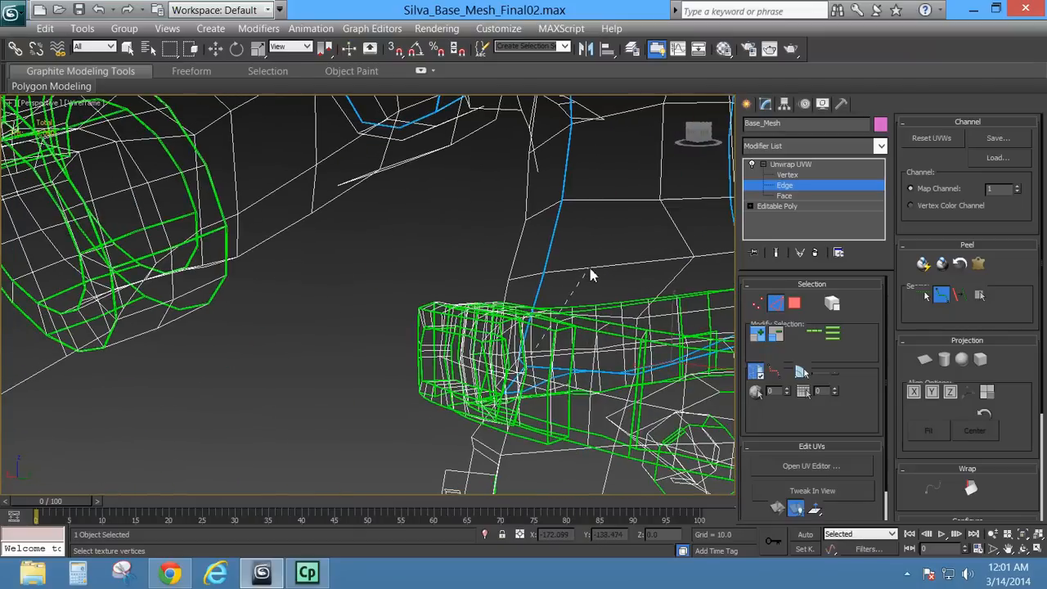
pyautogui.scroll(-3, 592, 317)
pyautogui.scroll(-2, 541, 238)
pyautogui.keyDown('alt'); pyautogui.moveTo(520, 237); pyautogui.dragTo(680, 259, button='middle'); pyautogui.keyUp('alt')
pyautogui.moveTo(556, 235); pyautogui.dragTo(493, 377, button='middle')
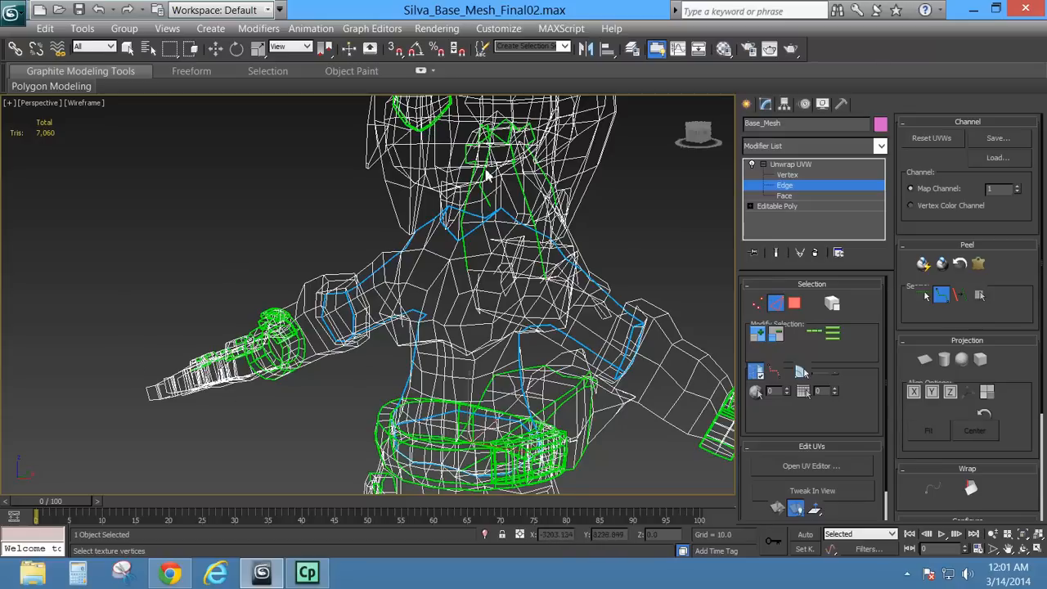
# Return to shaded display, select a face on the front torso at face level, and expand the face selection to the seams.
pyautogui.click(798, 310)
pyautogui.keyDown('alt'); pyautogui.moveTo(527, 386); pyautogui.dragTo(504, 382, button='middle'); pyautogui.keyUp('alt')
pyautogui.press('F3')
pyautogui.click(454, 304)
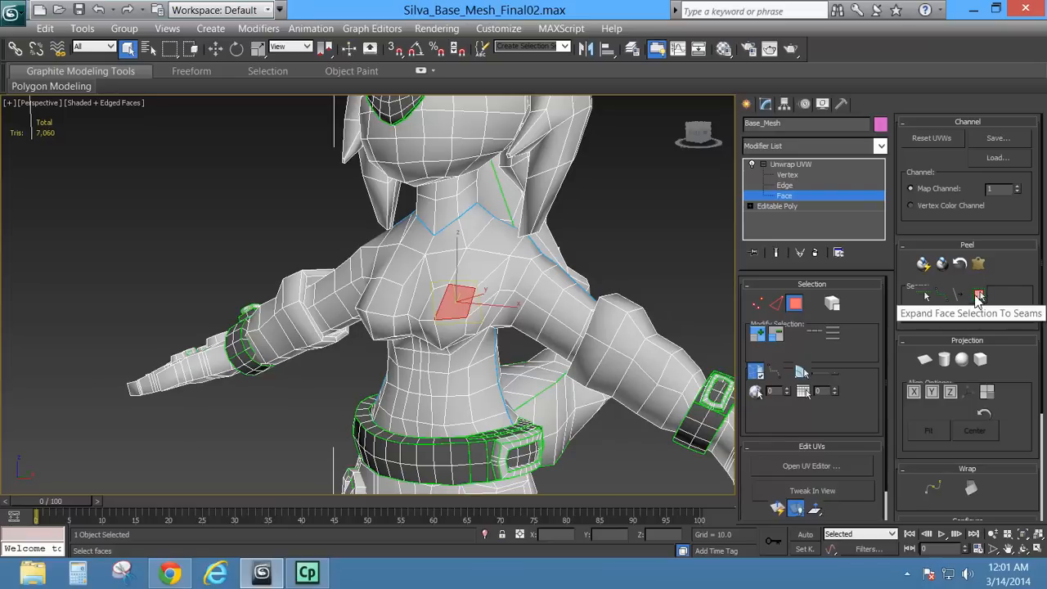
pyautogui.click(978, 296)
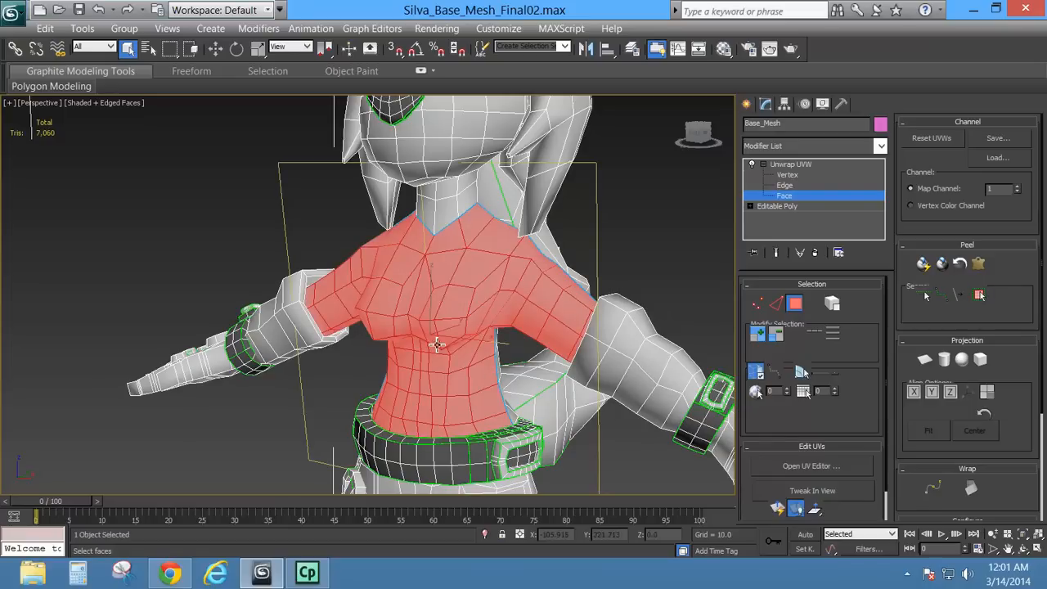
pyautogui.keyDown('alt'); pyautogui.moveTo(426, 287); pyautogui.dragTo(449, 299, button='middle'); pyautogui.keyUp('alt')
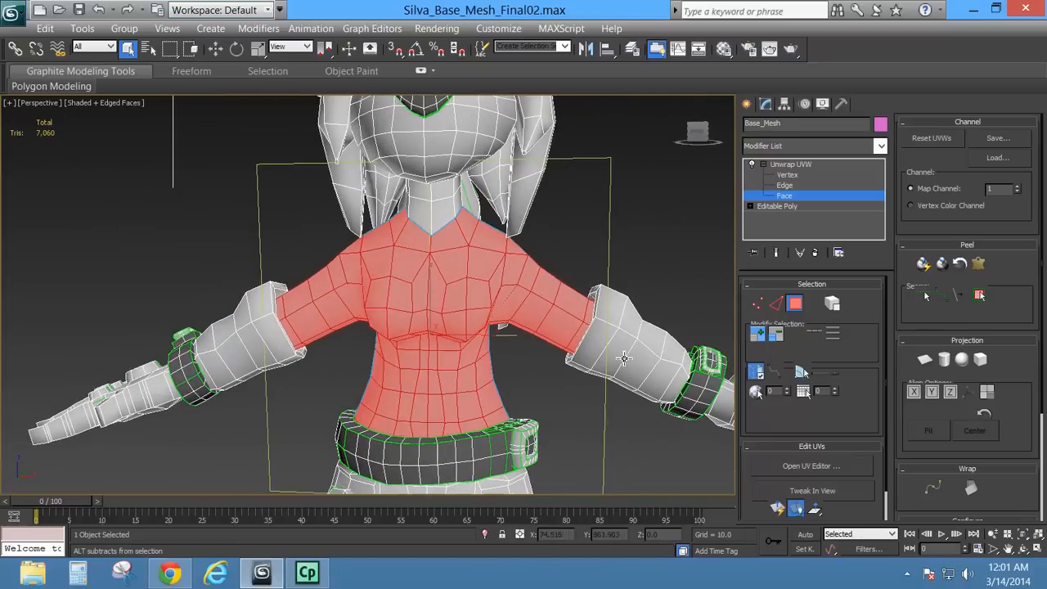
# Reopen the UV editor, select all of the body's UV faces, and move them outside the checkered tile.
pyautogui.click(811, 467)
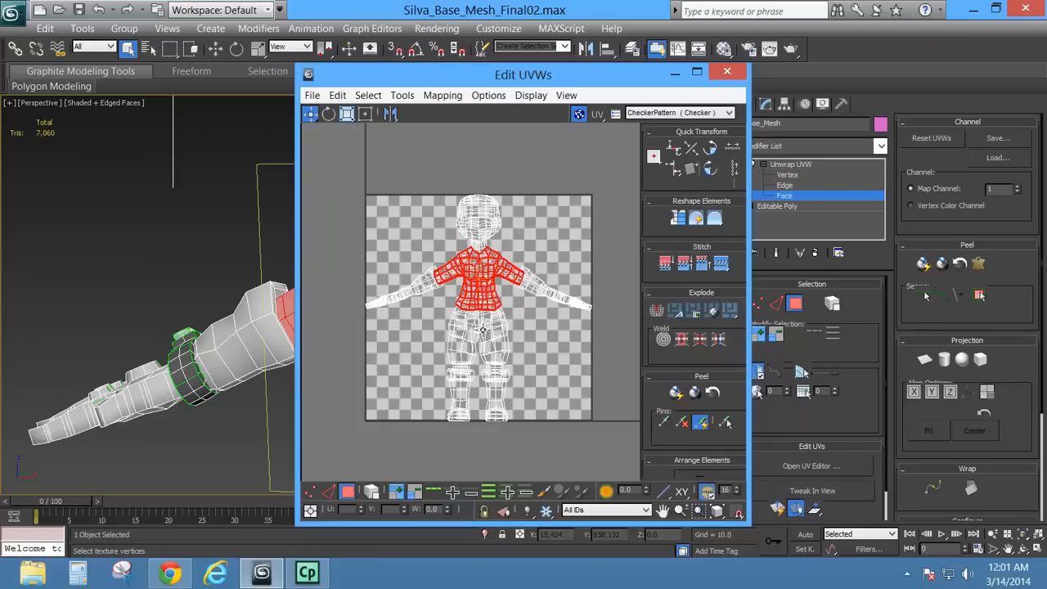
pyautogui.moveTo(469, 324); pyautogui.dragTo(424, 313, button='middle')
pyautogui.moveTo(496, 307); pyautogui.dragTo(560, 313, button='middle')
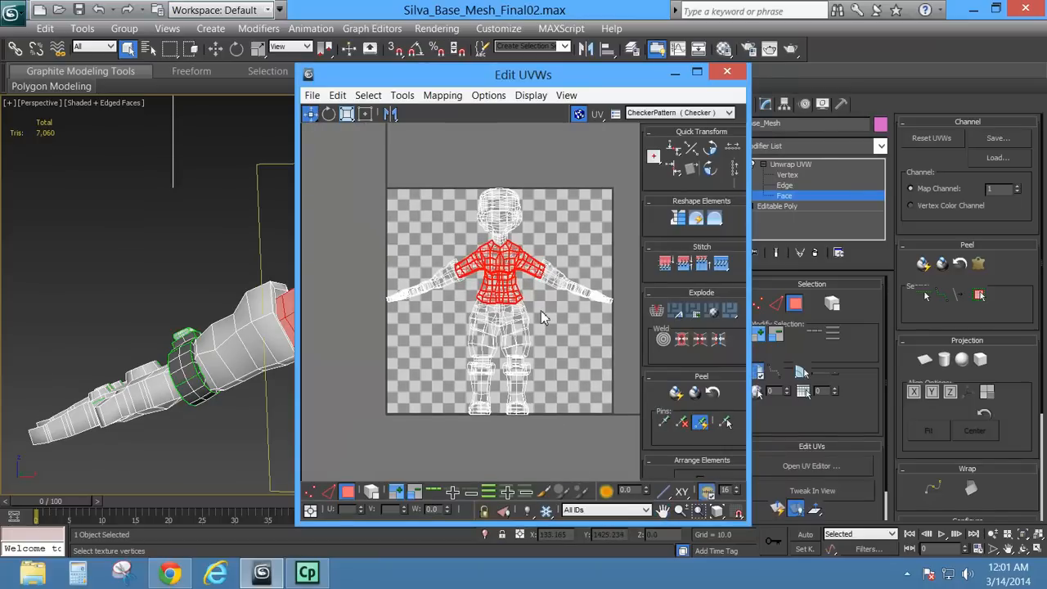
pyautogui.scroll(-3, 540, 310)
pyautogui.moveTo(427, 231); pyautogui.dragTo(631, 392)
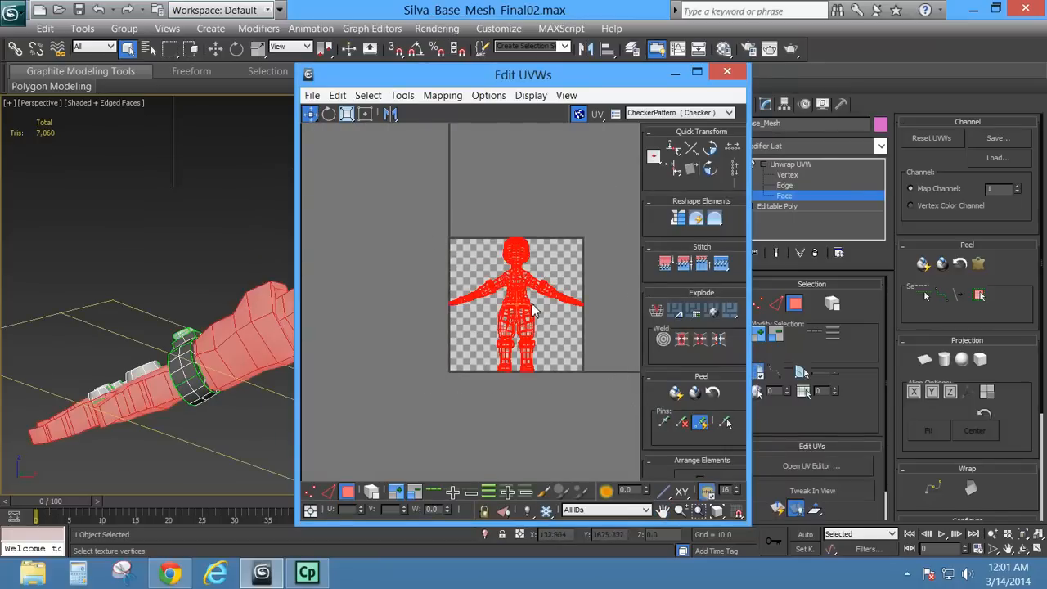
pyautogui.moveTo(520, 304); pyautogui.dragTo(667, 134)
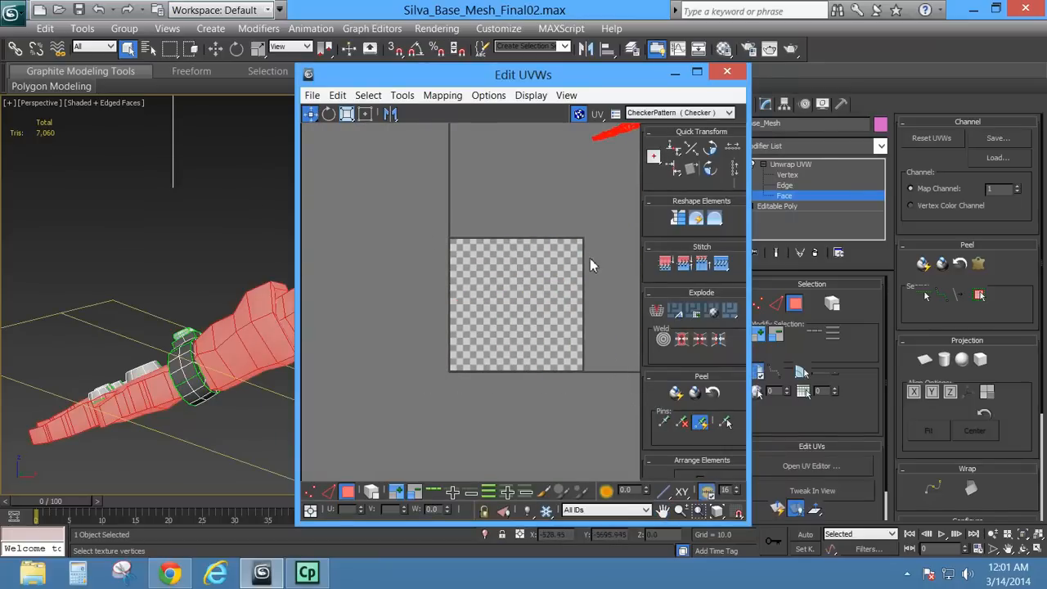
pyautogui.moveTo(589, 258); pyautogui.dragTo(384, 358, button='middle')
pyautogui.scroll(5, 480, 346)
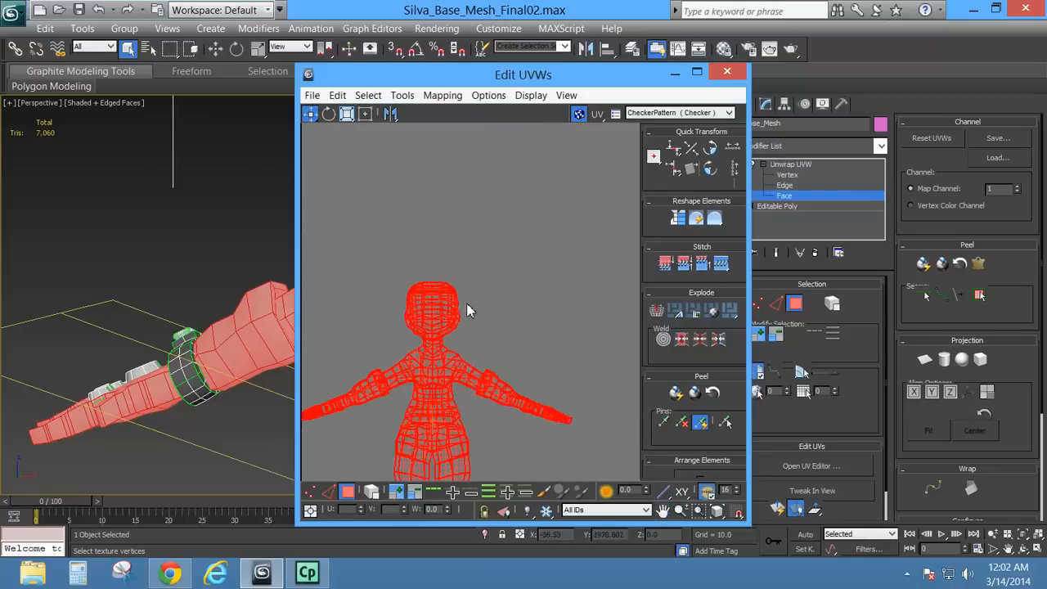
pyautogui.moveTo(554, 301); pyautogui.dragTo(564, 243, button='middle')
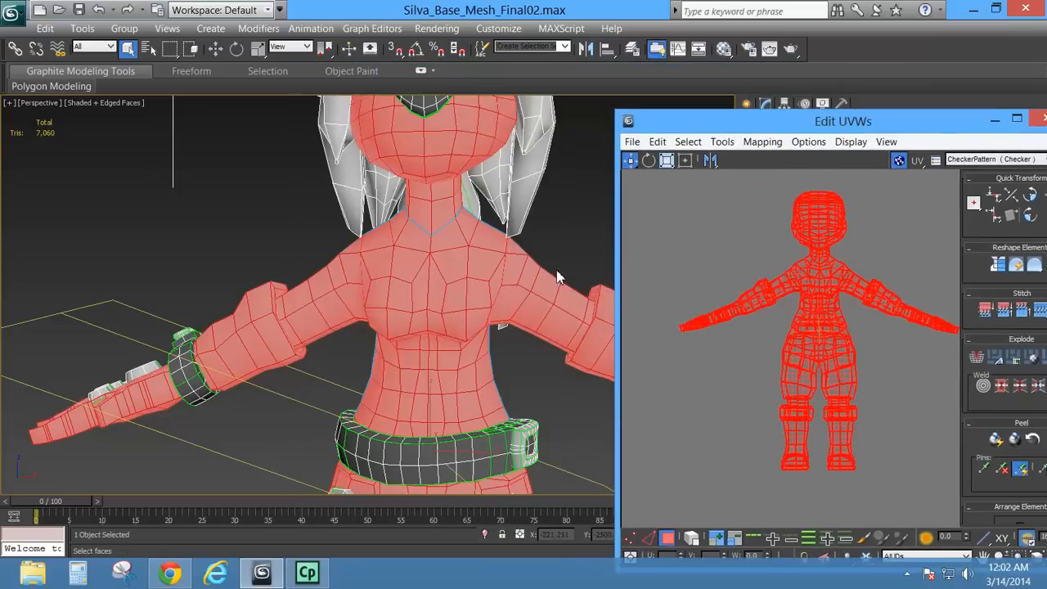
# Select only one chest face, expand the face selection to the seams again, and reposition the UV editor over the viewport.
pyautogui.click(584, 234)
pyautogui.click(450, 263)
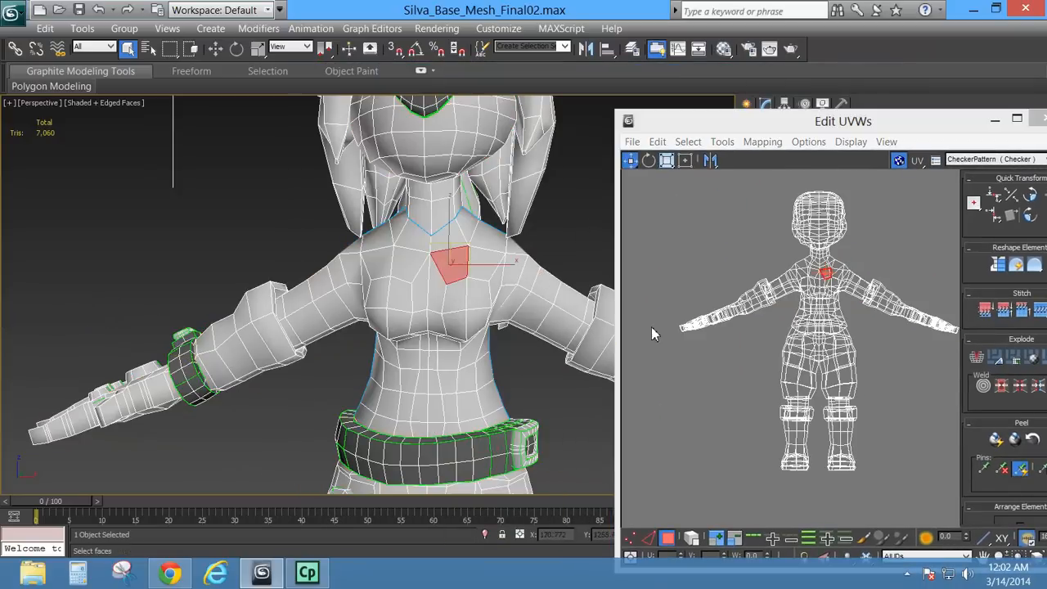
pyautogui.moveTo(906, 129); pyautogui.dragTo(319, 381)
pyautogui.click(979, 296)
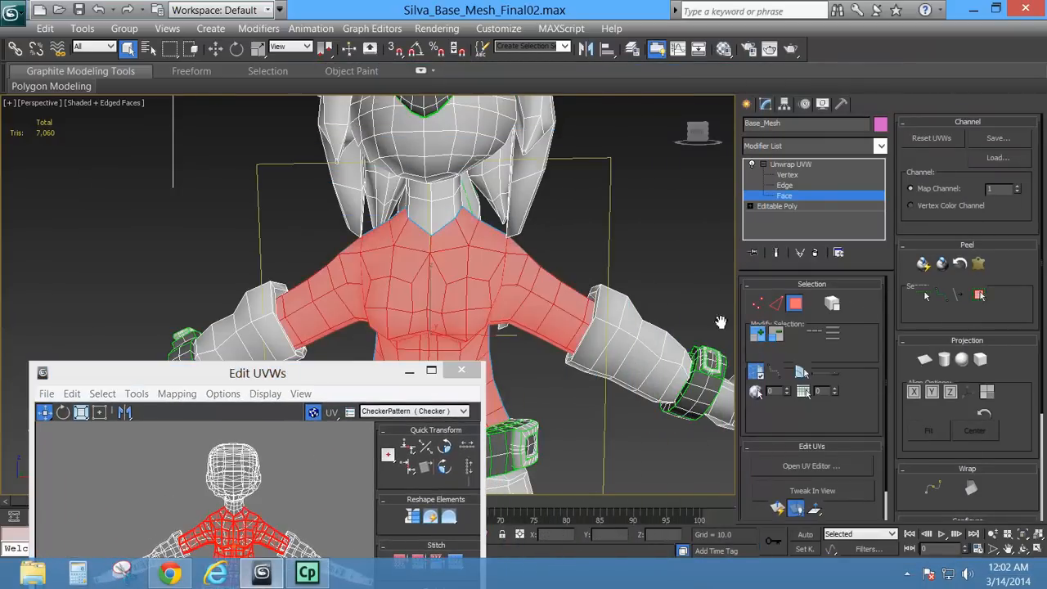
pyautogui.moveTo(290, 531); pyautogui.dragTo(294, 472, button='middle')
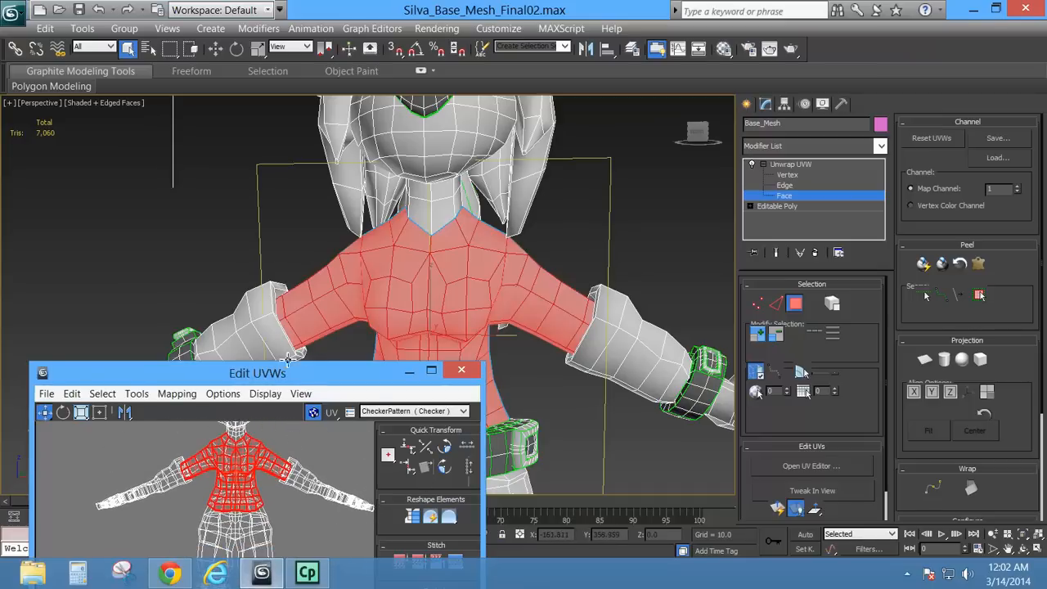
pyautogui.moveTo(293, 375); pyautogui.dragTo(275, 132)
pyautogui.moveTo(270, 290); pyautogui.dragTo(274, 333, button='middle')
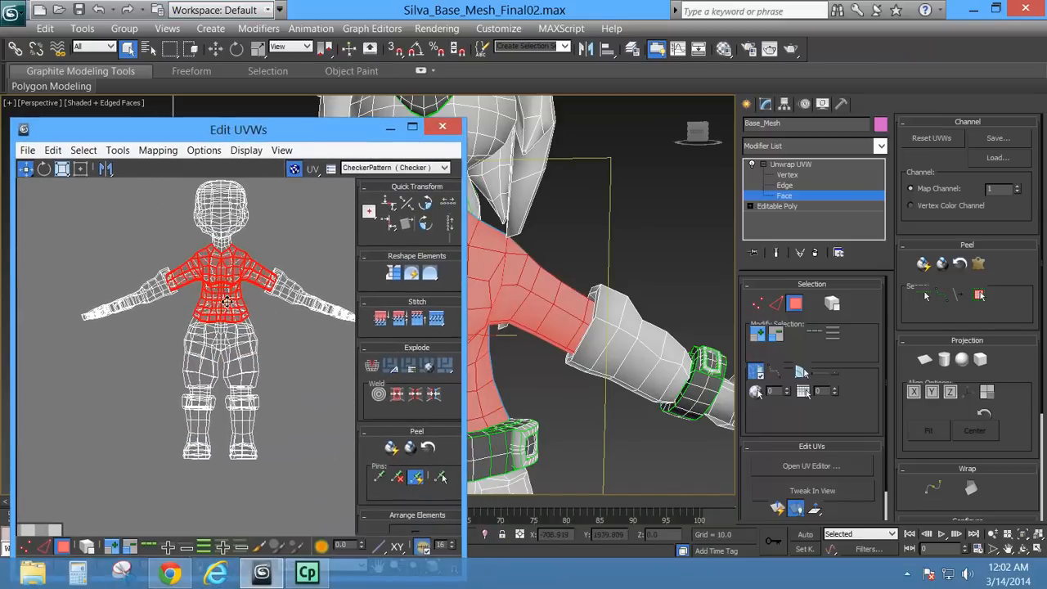
# Break the selected front shirt faces from the body's UV layout, move them beside the legs, and clear the face selection.
pyautogui.rightClick(225, 290)
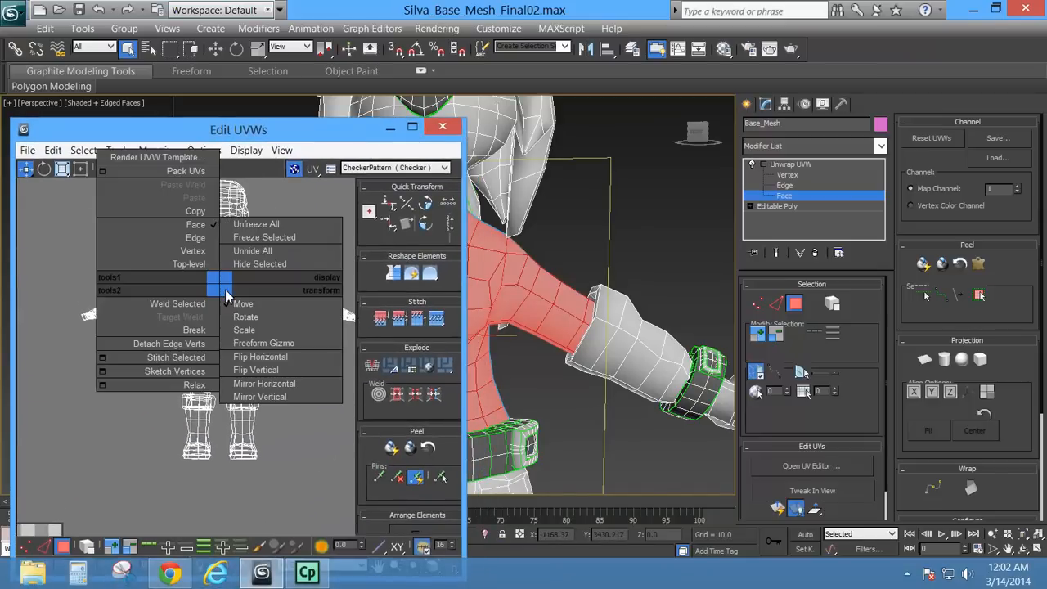
pyautogui.click(199, 331)
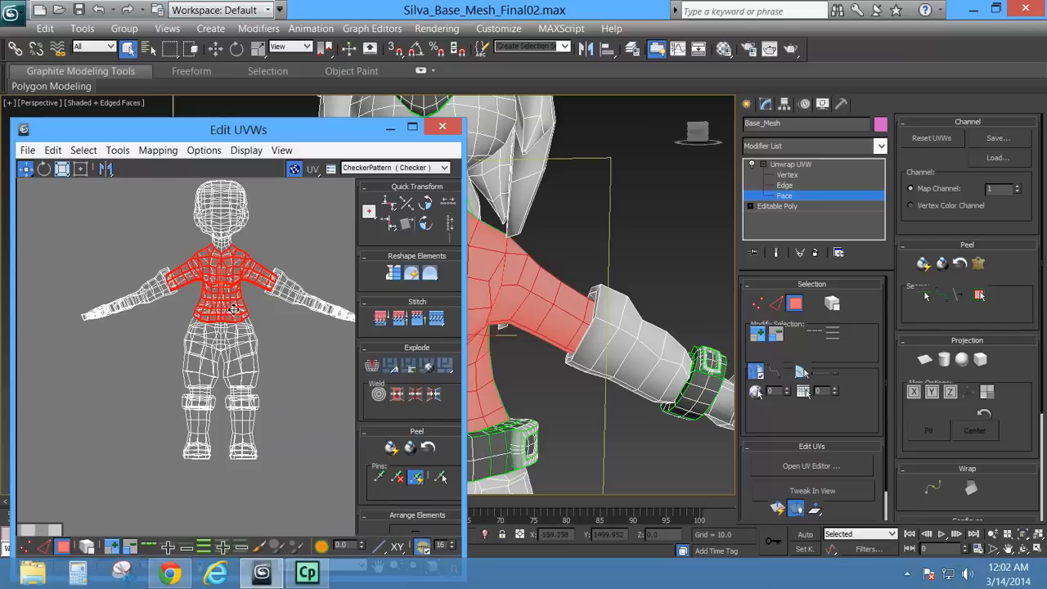
pyautogui.moveTo(233, 309); pyautogui.dragTo(350, 436)
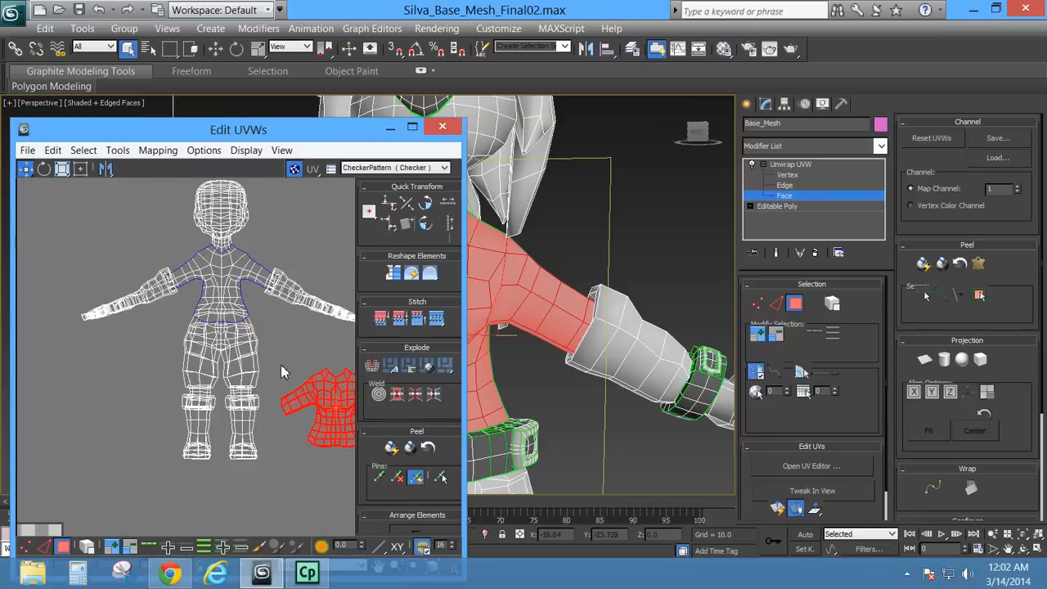
pyautogui.moveTo(304, 360); pyautogui.dragTo(210, 347, button='middle')
pyautogui.click(538, 398)
pyautogui.keyDown('alt'); pyautogui.moveTo(537, 398); pyautogui.dragTo(638, 304, button='middle'); pyautogui.keyUp('alt')
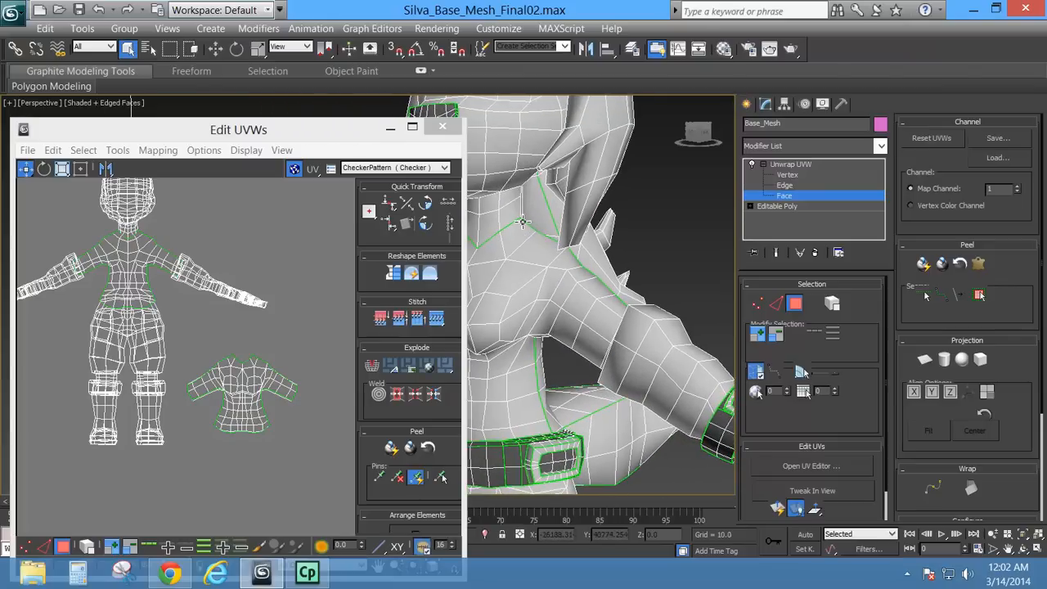
# Select the detached front shirt UV faces again and move them farther away from the rest of the body.
pyautogui.click(266, 368)
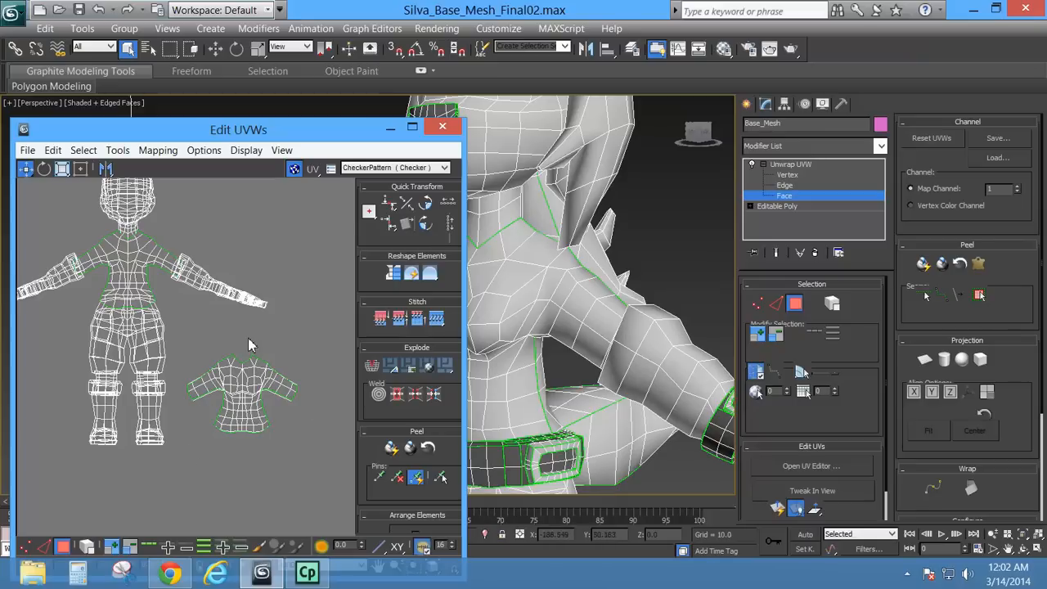
pyautogui.moveTo(242, 386); pyautogui.dragTo(233, 354, button='middle')
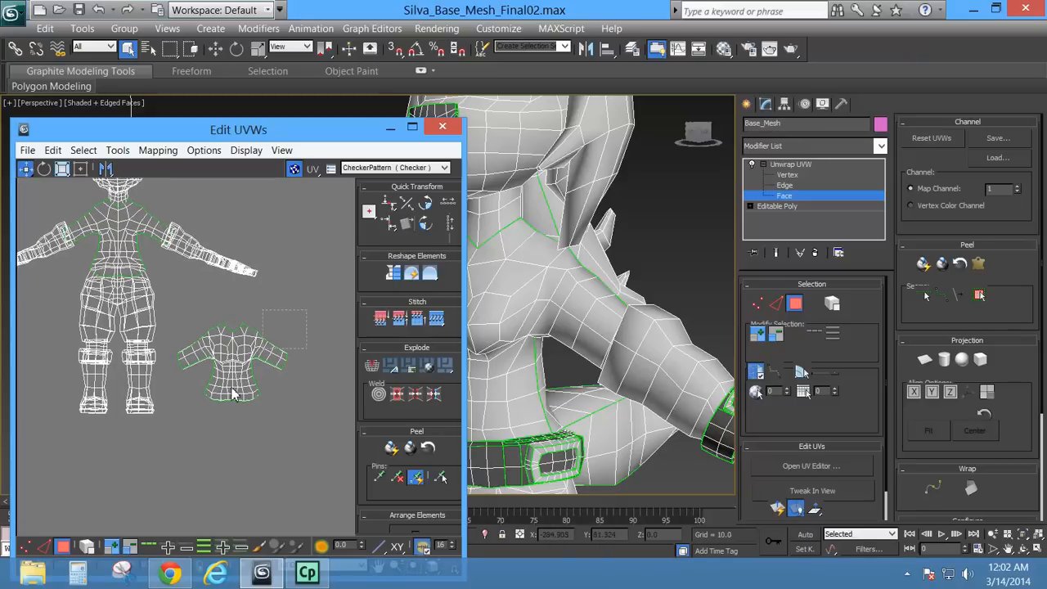
pyautogui.click(200, 348)
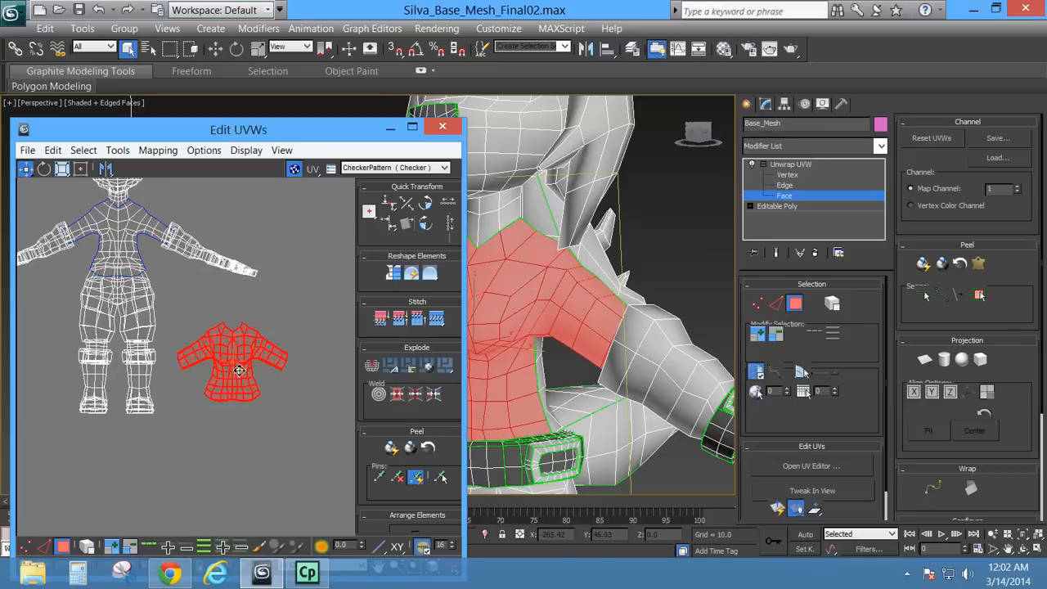
pyautogui.moveTo(245, 381); pyautogui.dragTo(349, 521)
pyautogui.moveTo(316, 439); pyautogui.dragTo(252, 314, button='middle')
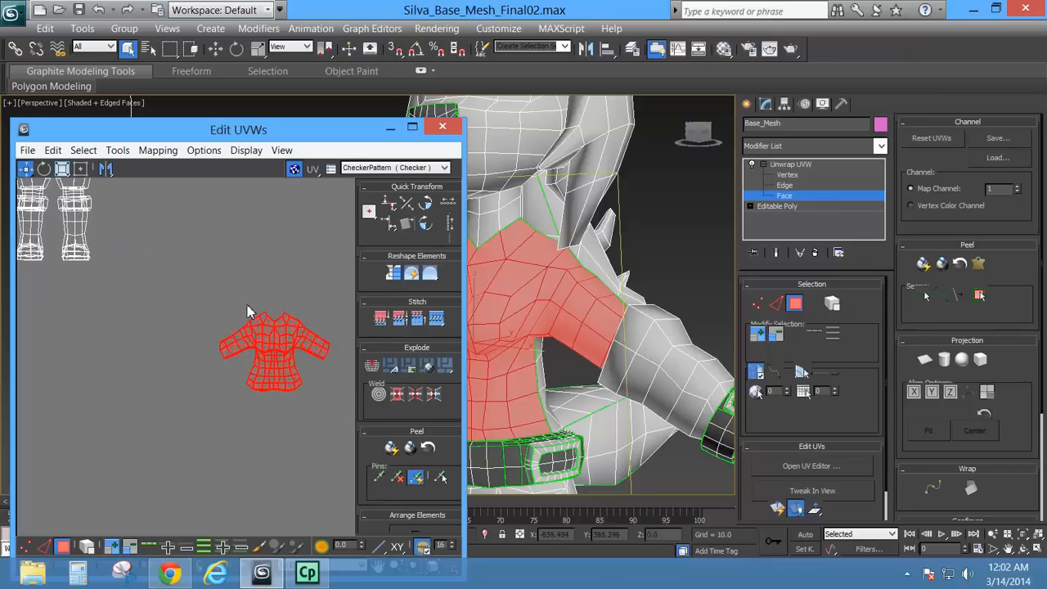
pyautogui.scroll(-3, 256, 327)
pyautogui.moveTo(237, 383); pyautogui.dragTo(274, 377, button='middle')
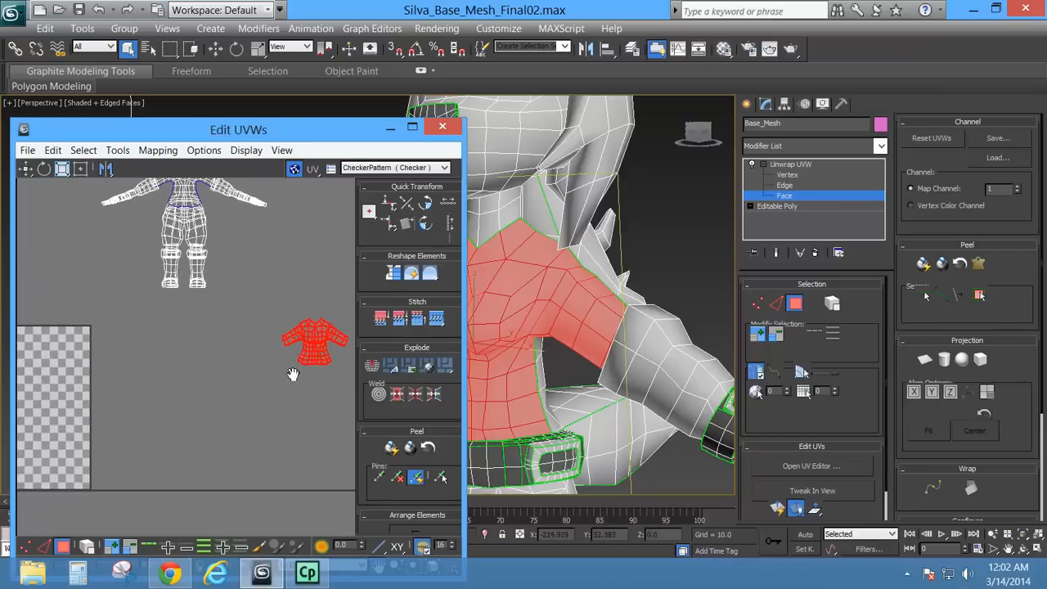
pyautogui.scroll(4, 302, 355)
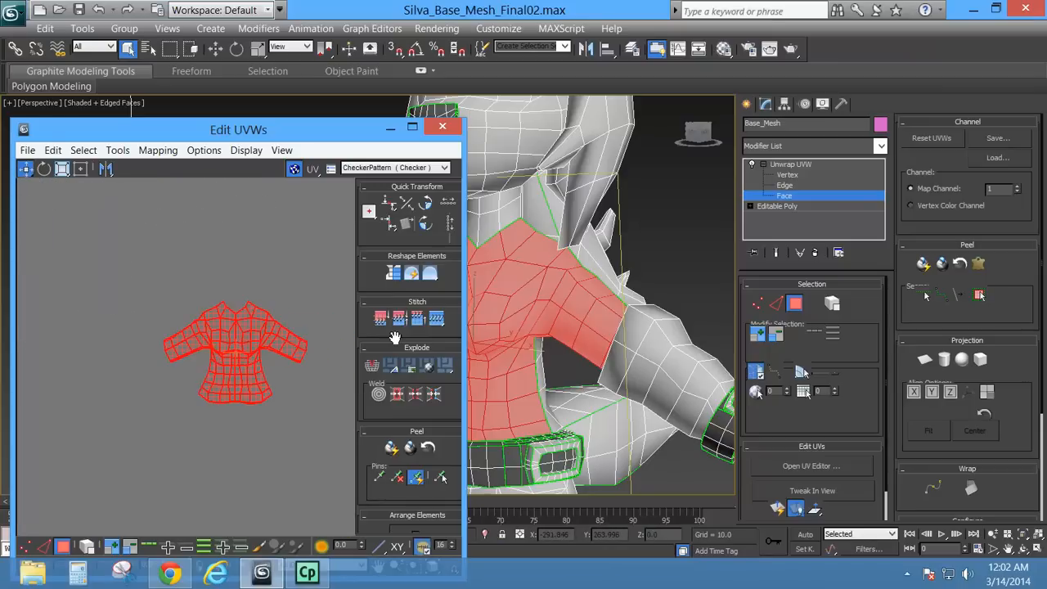
# Relax the front shirt UVs with the Relax By Face Angles method and close the Relax Tool.
pyautogui.click(119, 151)
pyautogui.click(143, 390)
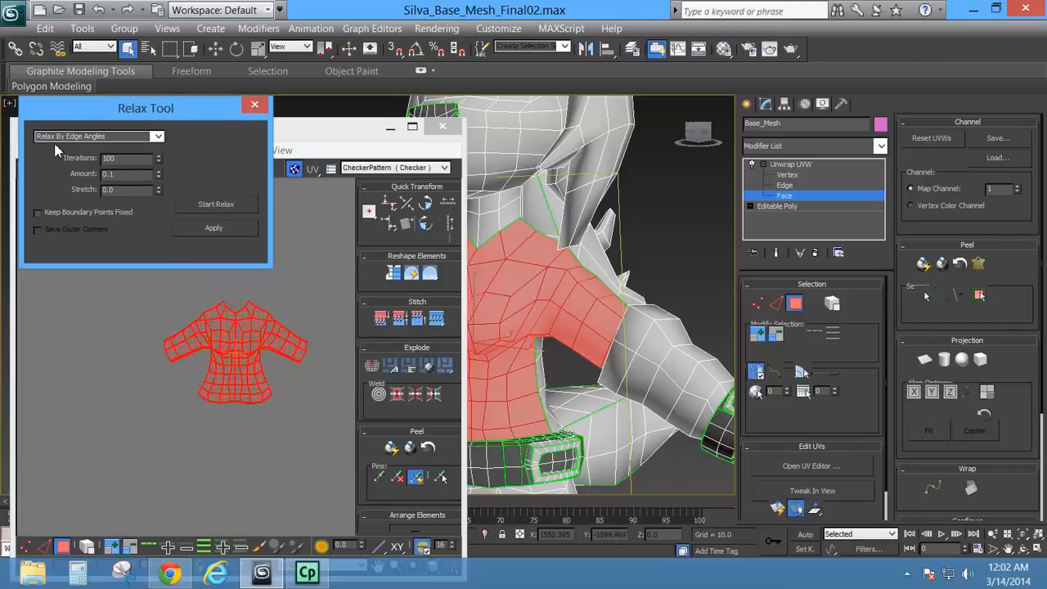
pyautogui.click(157, 137)
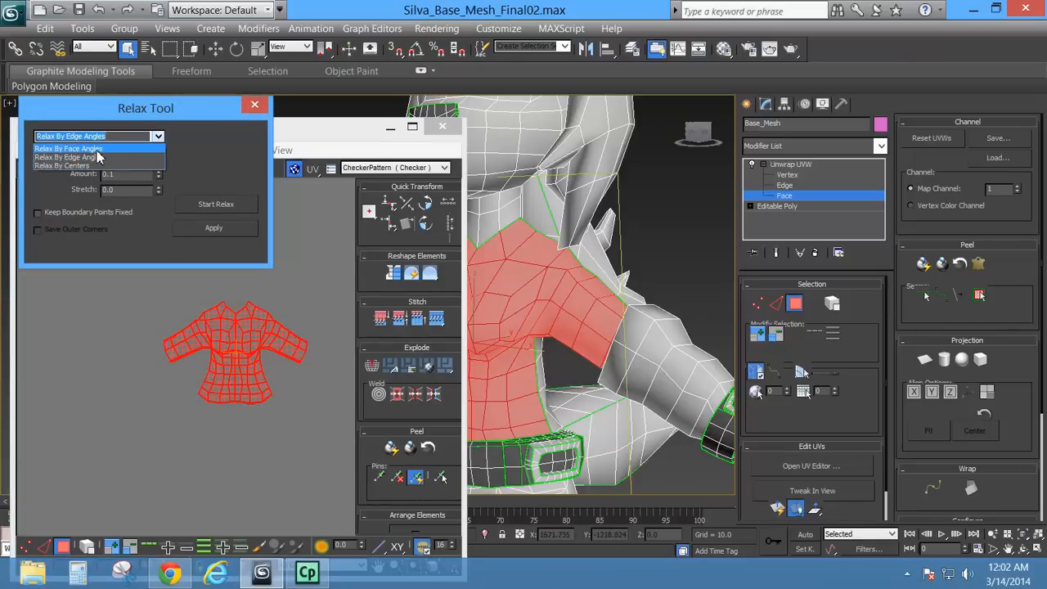
pyautogui.click(77, 149)
pyautogui.click(158, 137)
pyautogui.click(85, 149)
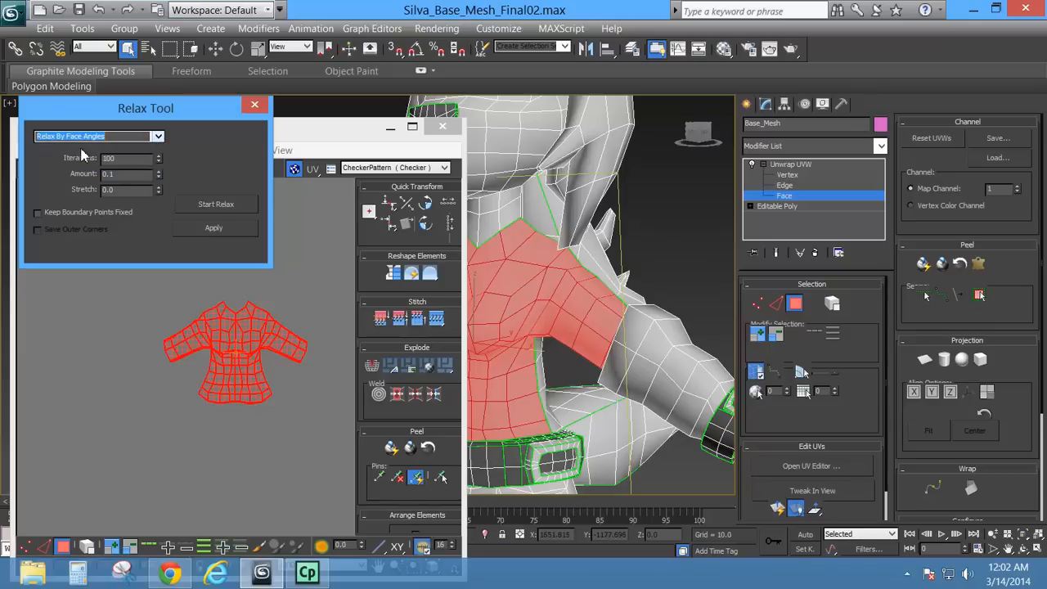
pyautogui.click(215, 228)
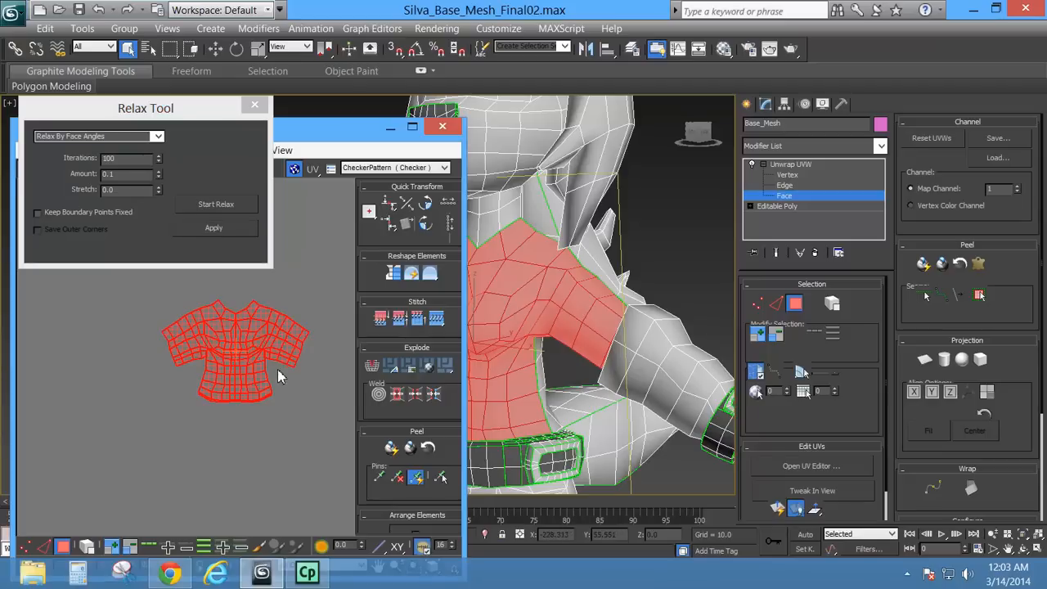
pyautogui.scroll(5, 245, 376)
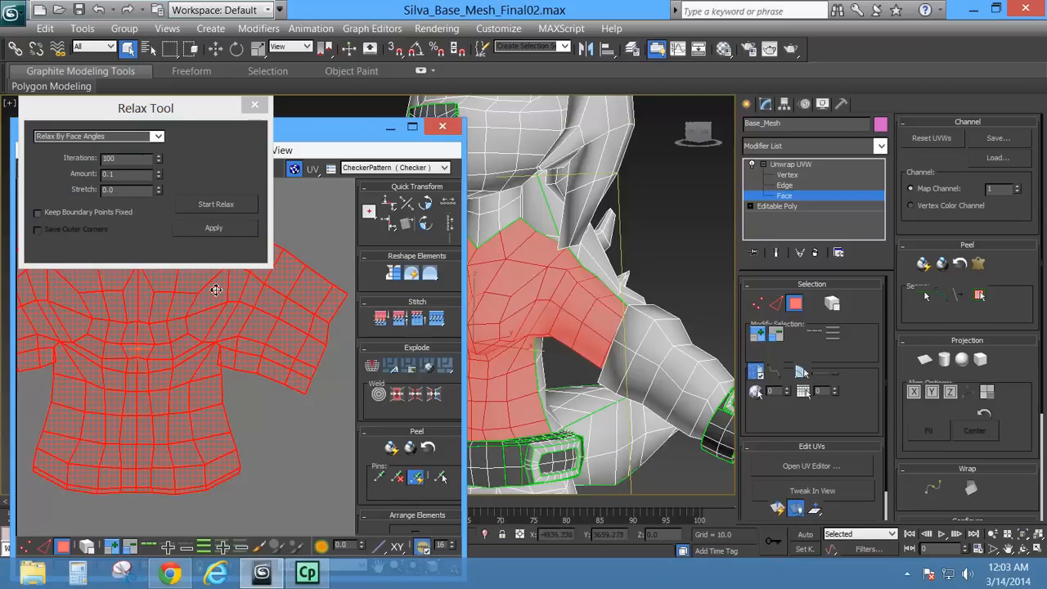
pyautogui.click(255, 105)
# Switch to vertex level and move the sleeve's corner vertex at each armpit slightly outward, away from the torso's side seam.
pyautogui.moveTo(278, 357); pyautogui.dragTo(296, 321, button='middle')
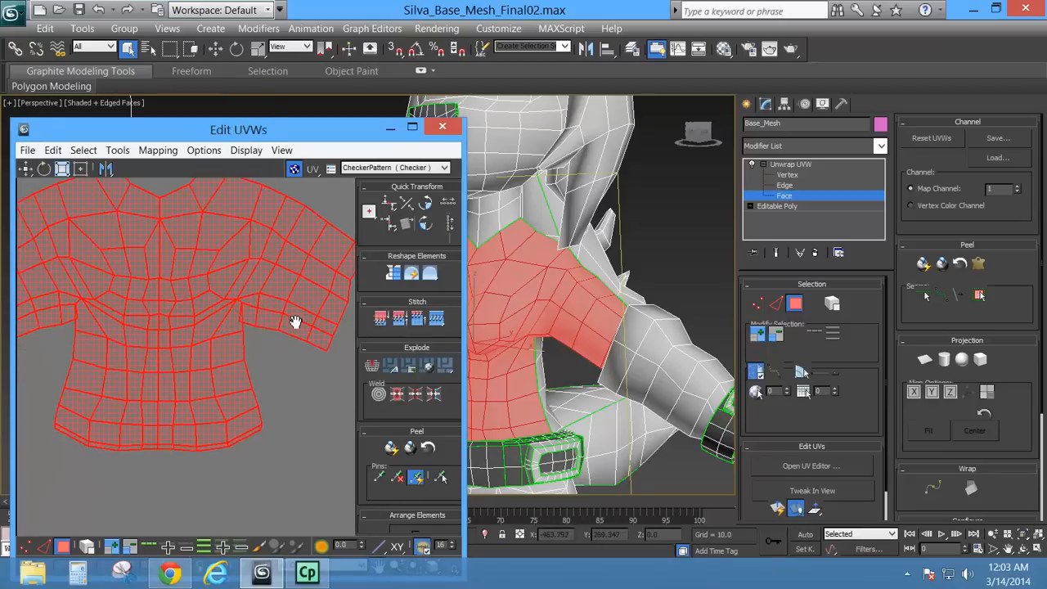
pyautogui.click(757, 302)
pyautogui.scroll(5, 278, 352)
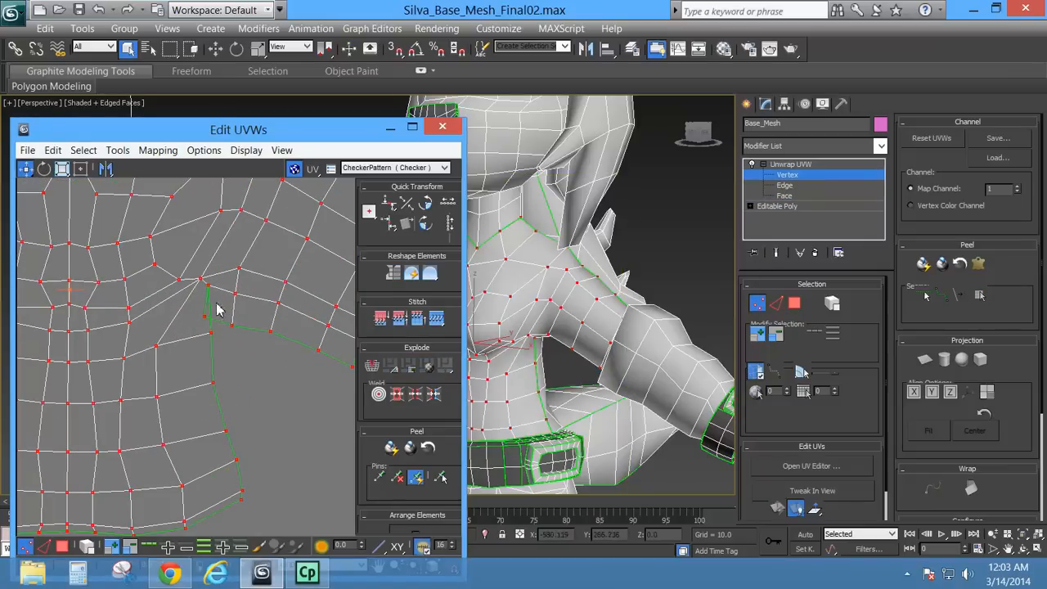
pyautogui.click(188, 317)
pyautogui.click(207, 316)
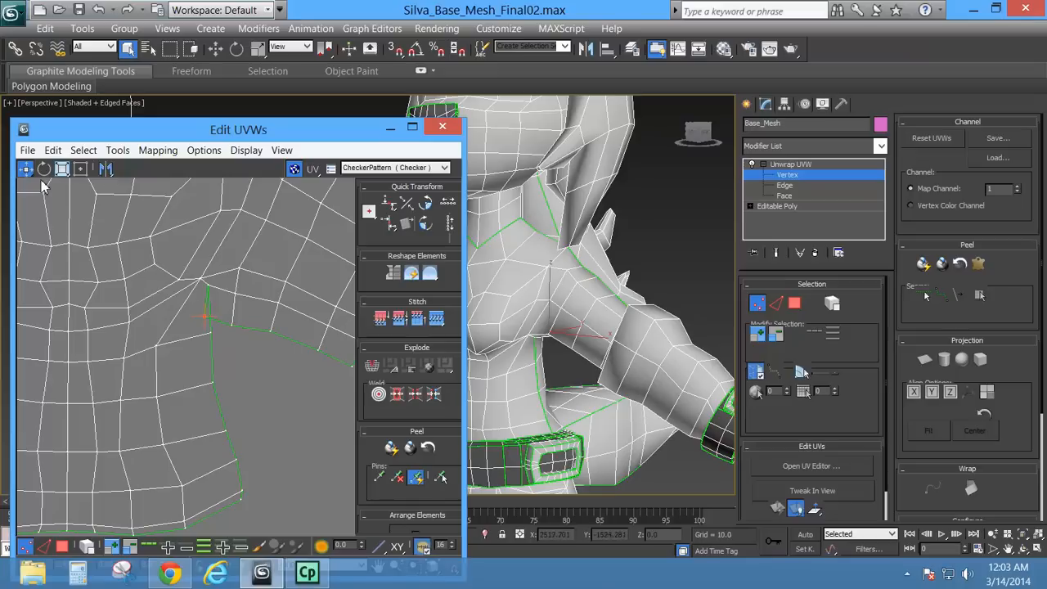
pyautogui.moveTo(207, 317); pyautogui.dragTo(226, 314)
pyautogui.moveTo(161, 346); pyautogui.dragTo(407, 348, button='middle')
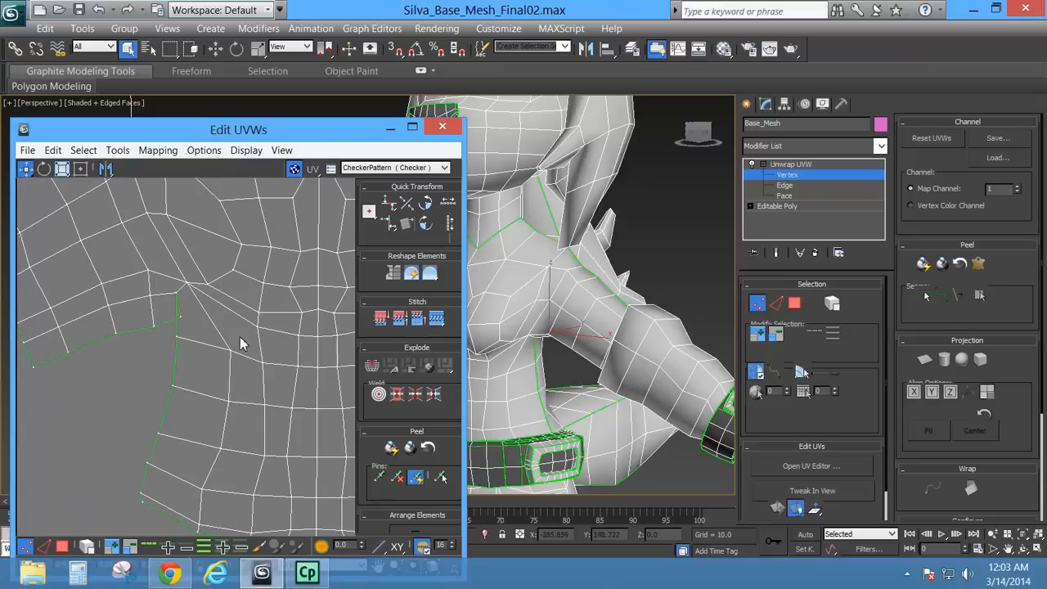
pyautogui.click(184, 319)
pyautogui.scroll(-6, 136, 367)
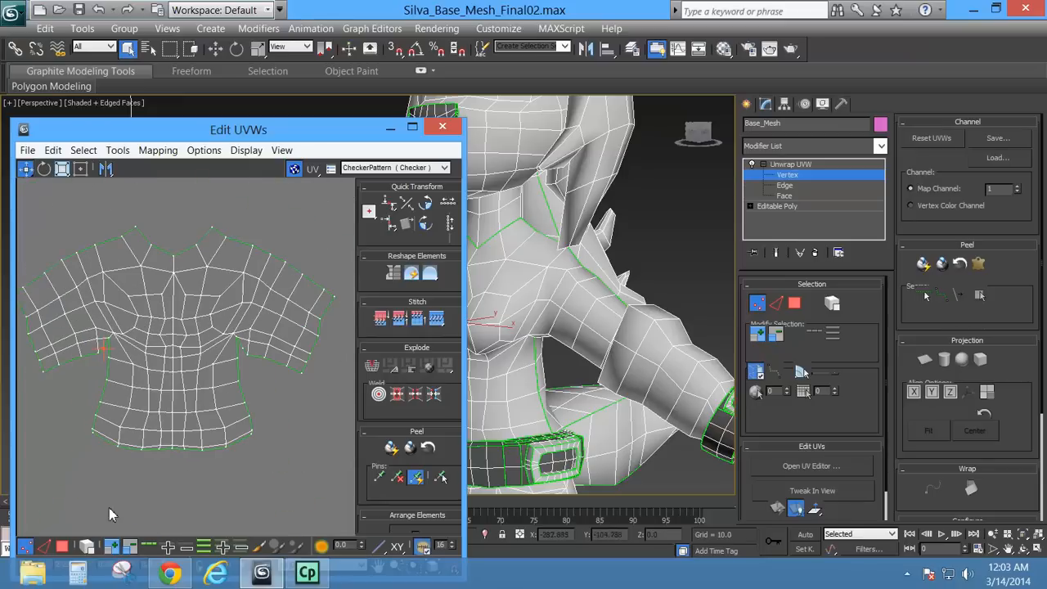
# Return to face level, select a face on the back of the torso, and expand the selection to the seams.
pyautogui.scroll(-3, 179, 392)
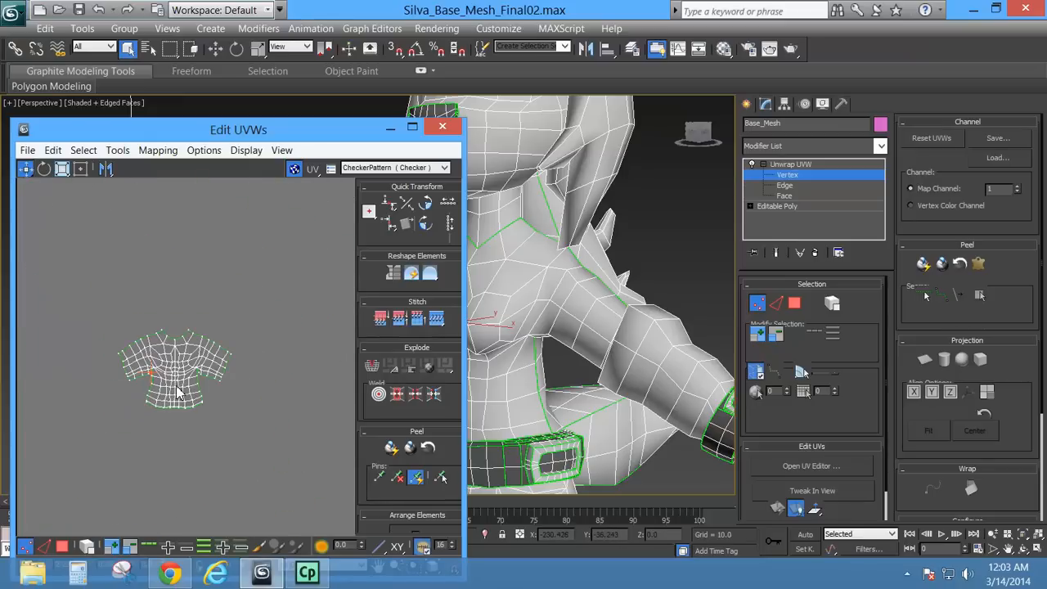
pyautogui.moveTo(222, 404); pyautogui.dragTo(346, 393, button='middle')
pyautogui.moveTo(196, 347); pyautogui.dragTo(211, 534, button='middle')
pyautogui.moveTo(170, 418); pyautogui.dragTo(172, 386, button='middle')
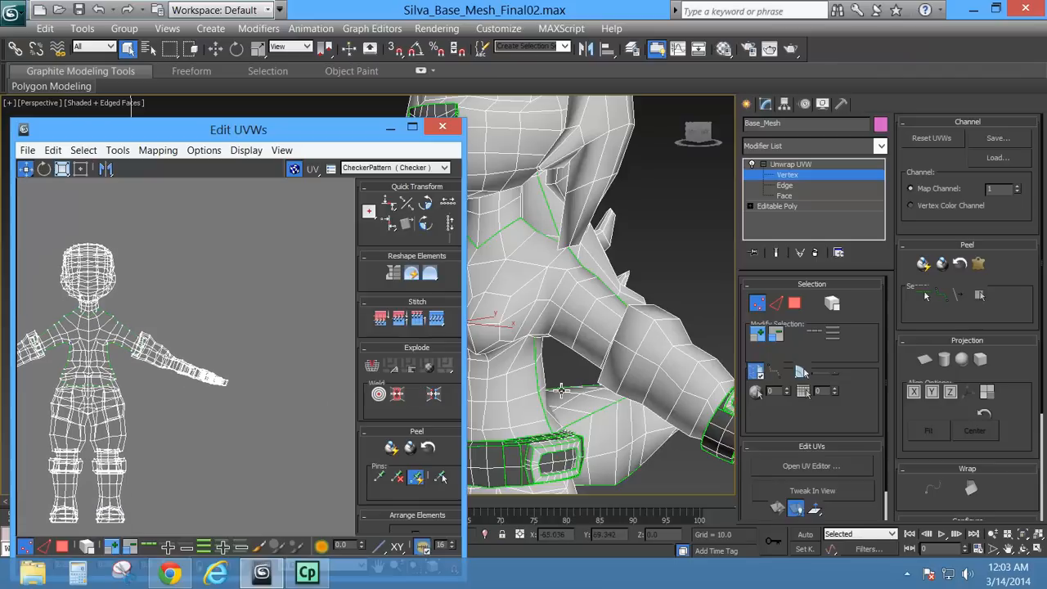
pyautogui.keyDown('alt'); pyautogui.moveTo(573, 311); pyautogui.dragTo(507, 363, button='middle'); pyautogui.keyUp('alt')
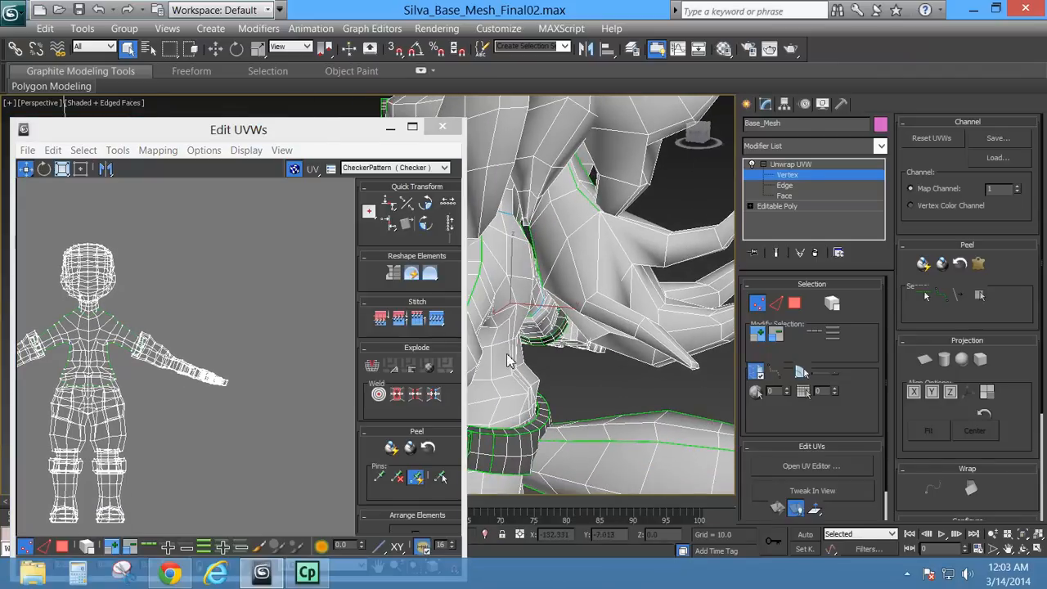
pyautogui.click(794, 304)
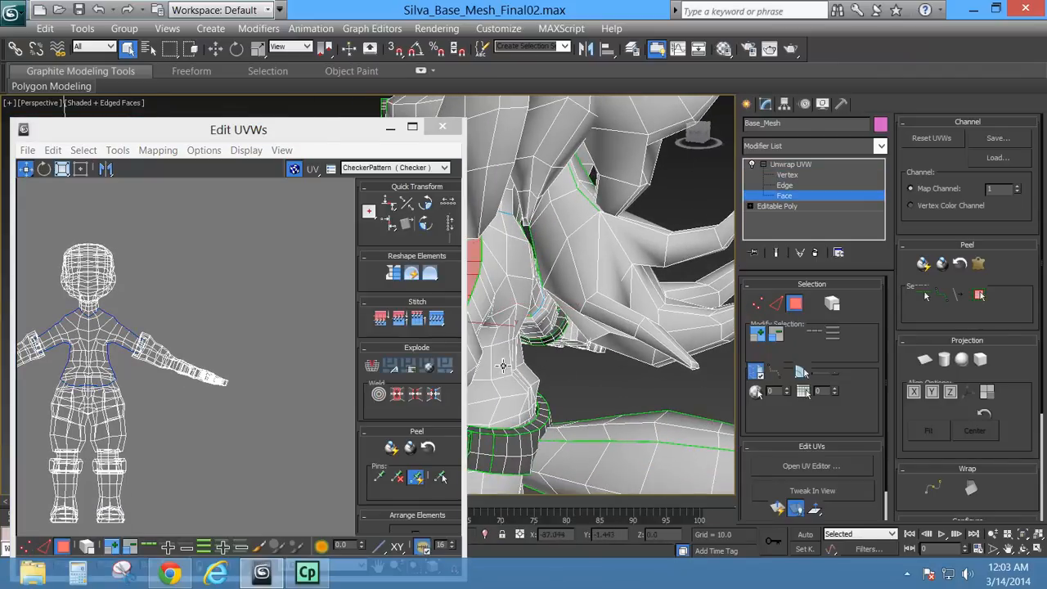
pyautogui.click(503, 366)
pyautogui.click(981, 296)
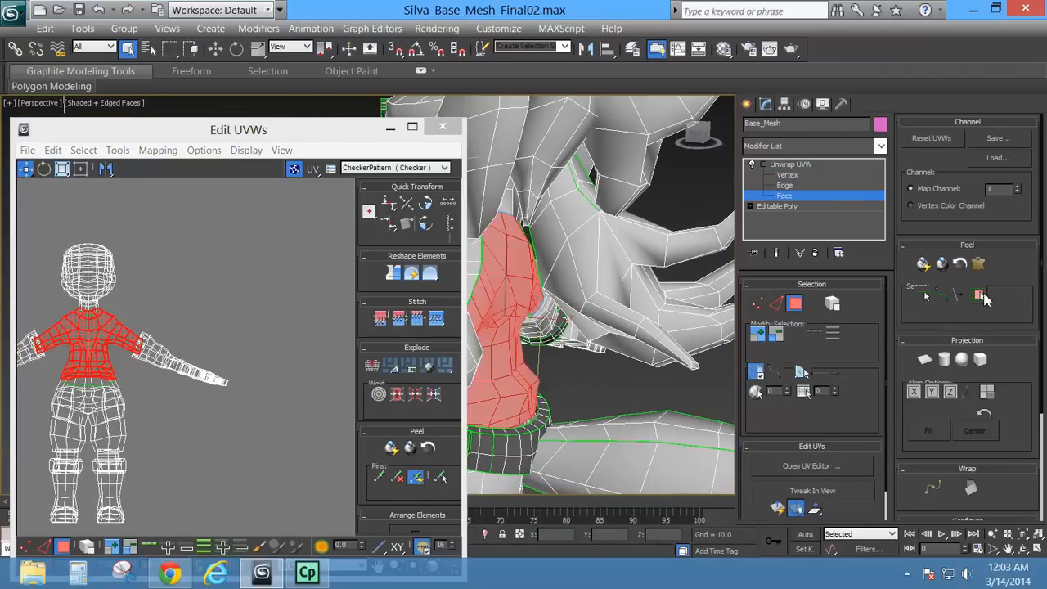
pyautogui.scroll(-10, 556, 368)
pyautogui.keyDown('alt'); pyautogui.moveTo(693, 350); pyautogui.dragTo(523, 319, button='middle'); pyautogui.keyUp('alt')
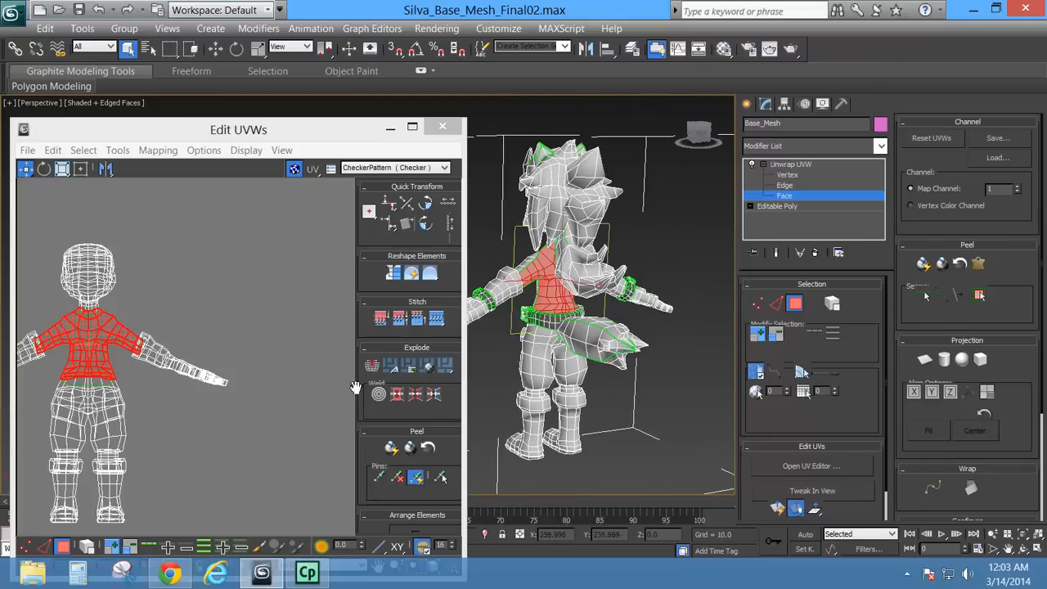
# Break the selected back shirt faces from the body's UV layout and move them to the empty area beside the head.
pyautogui.rightClick(116, 342)
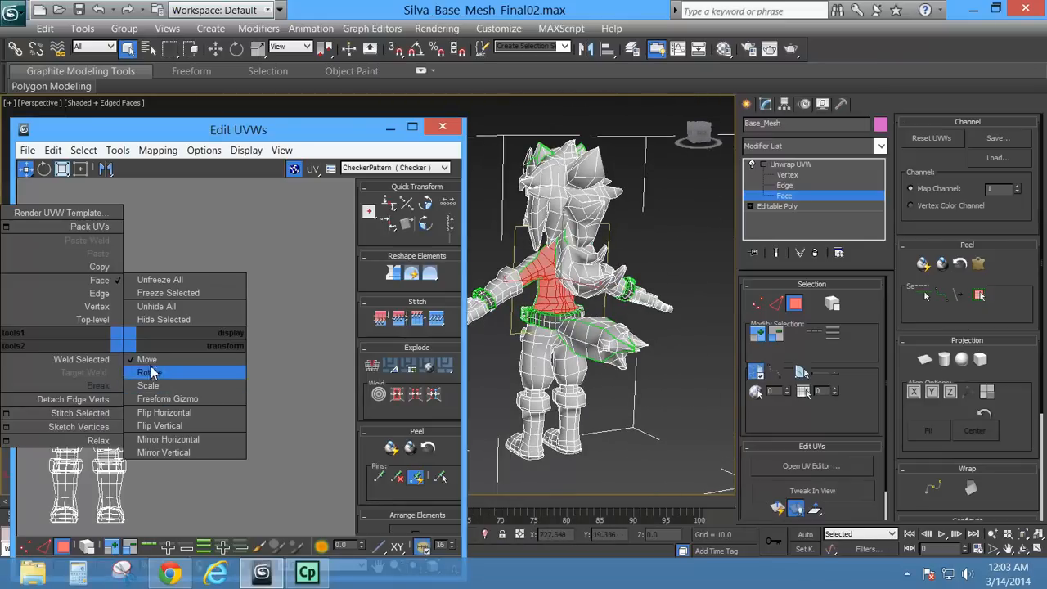
pyautogui.click(59, 387)
pyautogui.moveTo(101, 347); pyautogui.dragTo(254, 267)
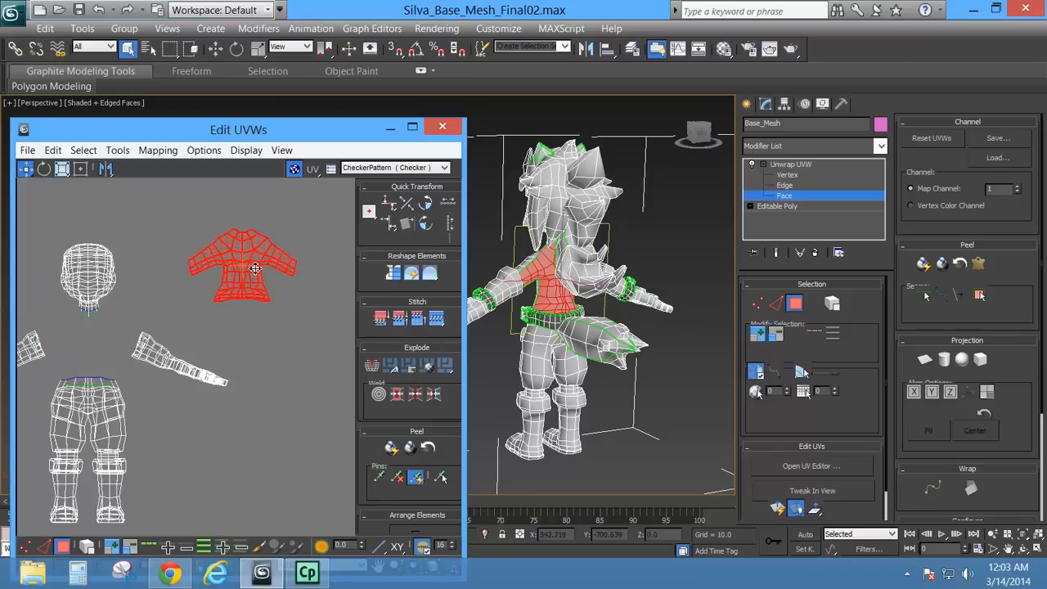
pyautogui.moveTo(212, 340); pyautogui.dragTo(171, 398, button='middle')
pyautogui.rightClick(166, 360)
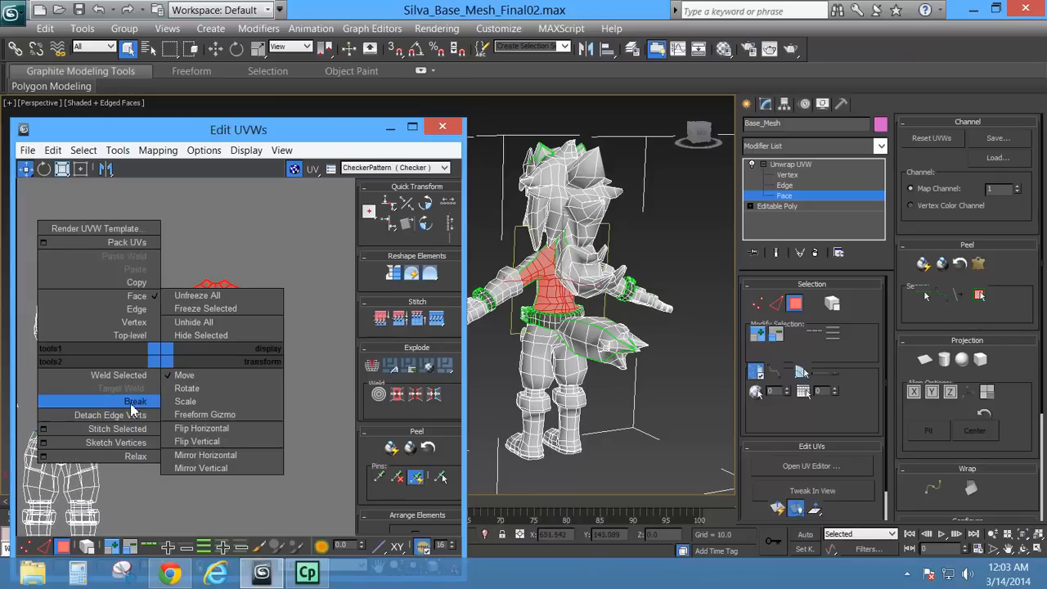
pyautogui.click(280, 133)
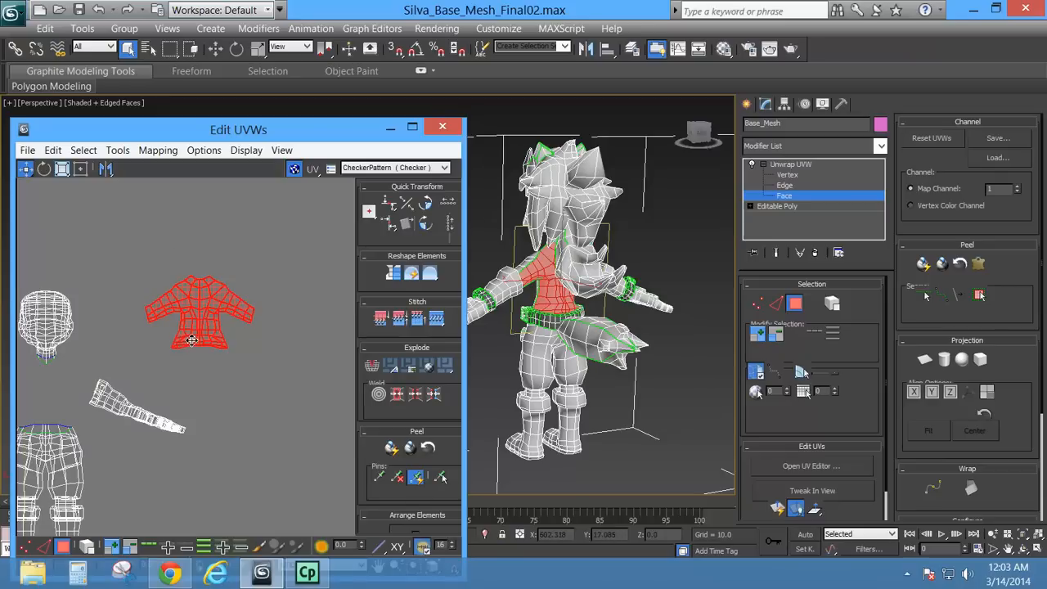
# Flip the detached back shirt UV faces horizontally.
pyautogui.moveTo(181, 365); pyautogui.dragTo(238, 376, button='middle')
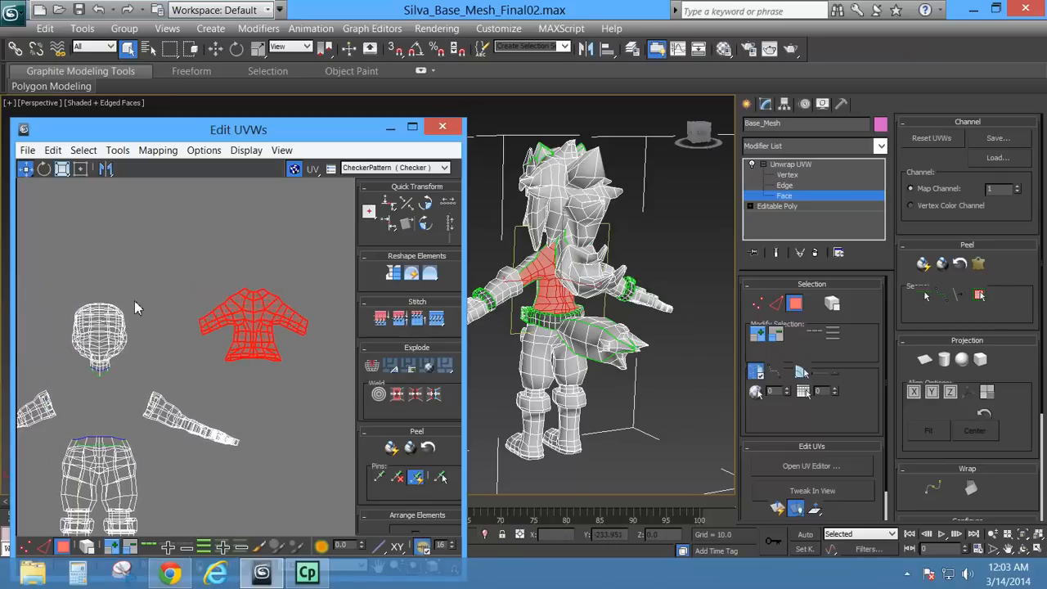
pyautogui.moveTo(125, 391); pyautogui.dragTo(138, 338, button='middle')
pyautogui.scroll(-2, 146, 355)
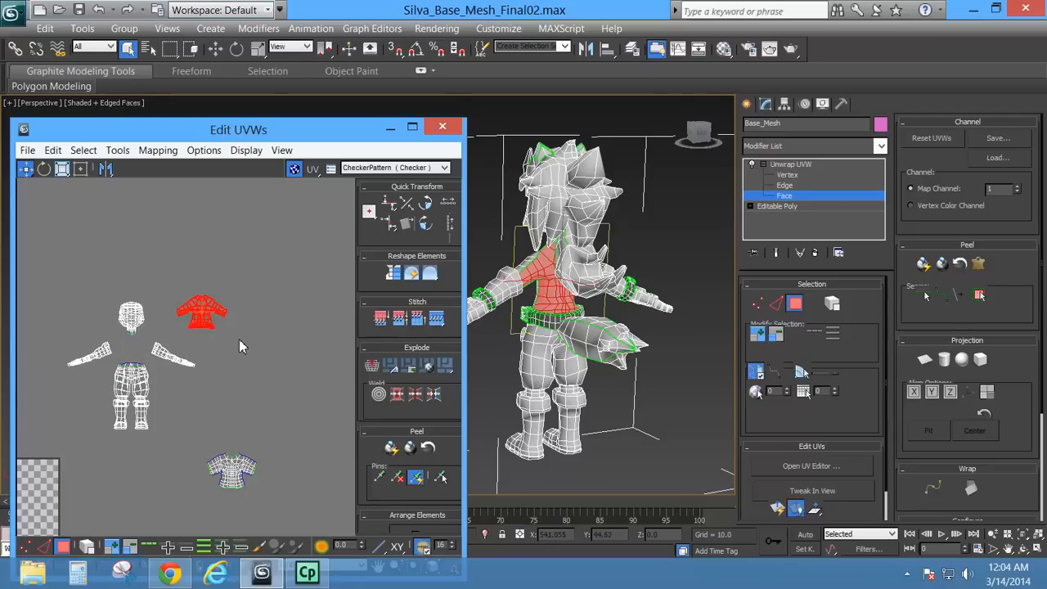
pyautogui.moveTo(225, 317); pyautogui.dragTo(208, 331, button='middle')
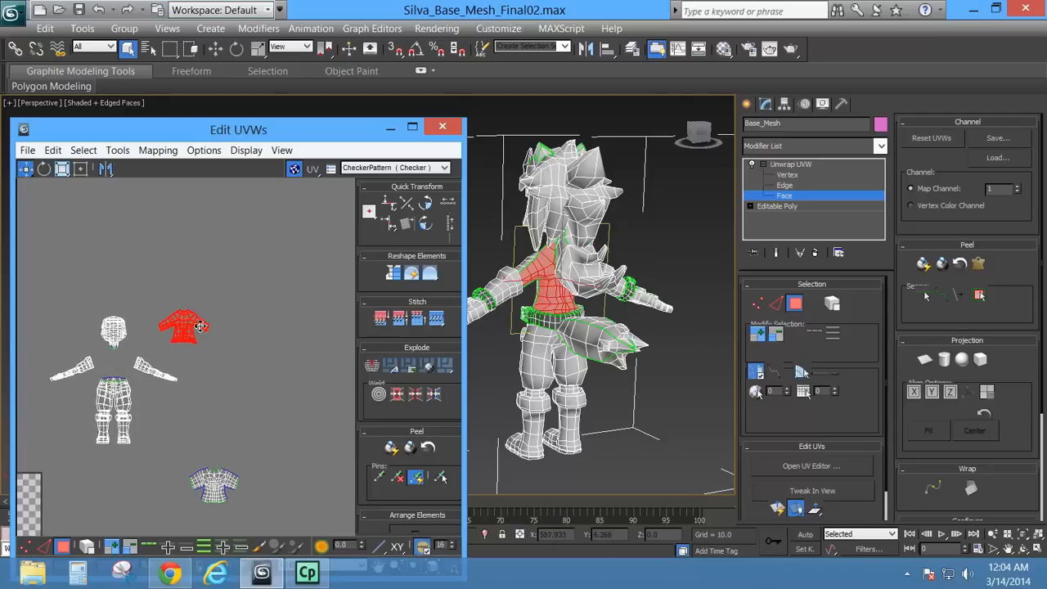
pyautogui.click(154, 152)
pyautogui.moveTo(117, 150)
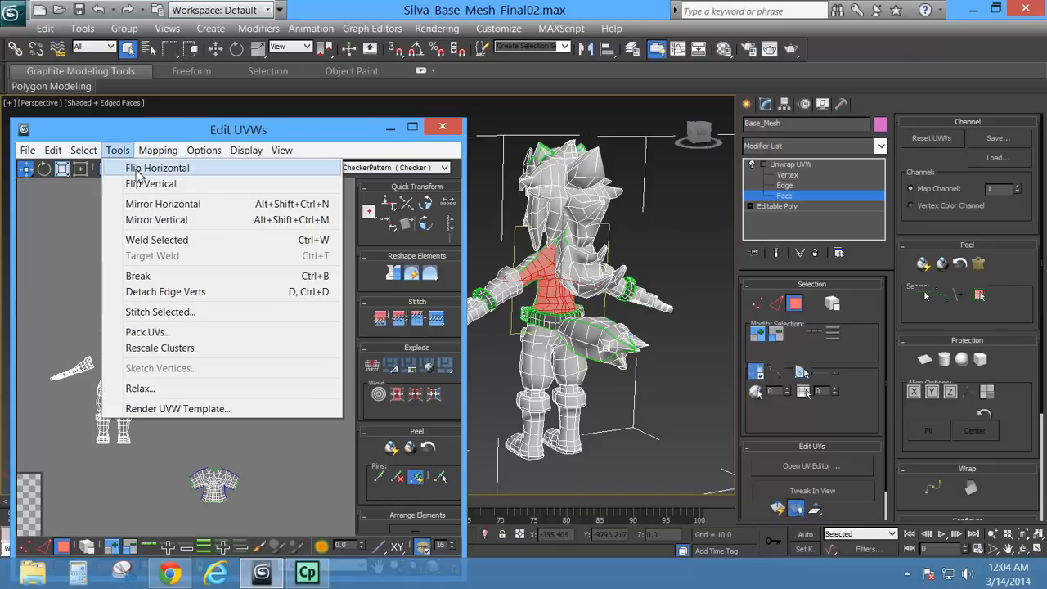
pyautogui.click(139, 170)
pyautogui.scroll(3, 180, 353)
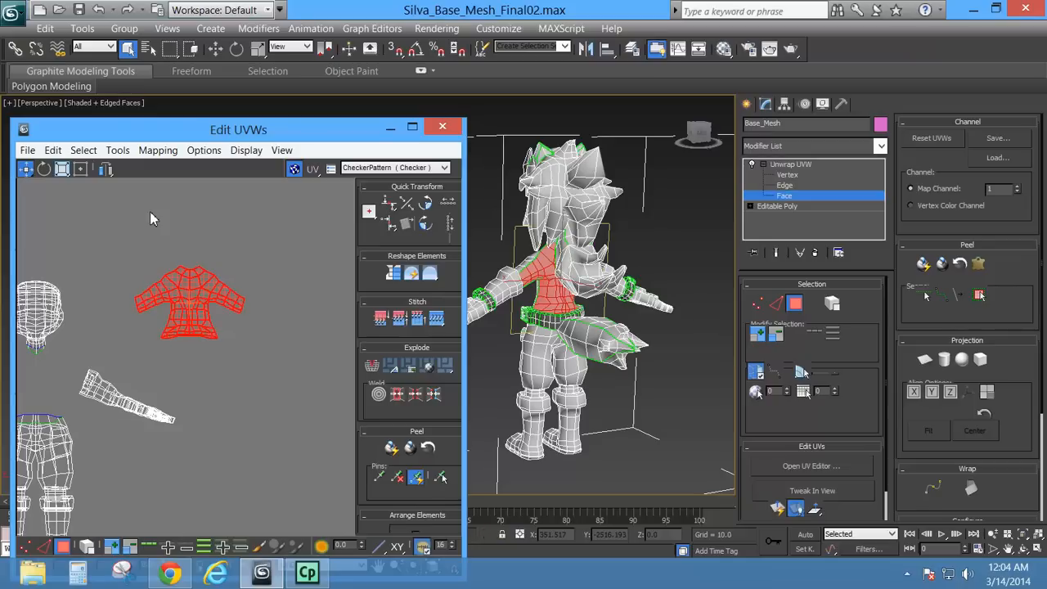
# Try relaxing the back shirt UV faces by face angles with 100 iterations and an amount of 0.1, and undo the relaxation.
pyautogui.click(117, 149)
pyautogui.click(139, 388)
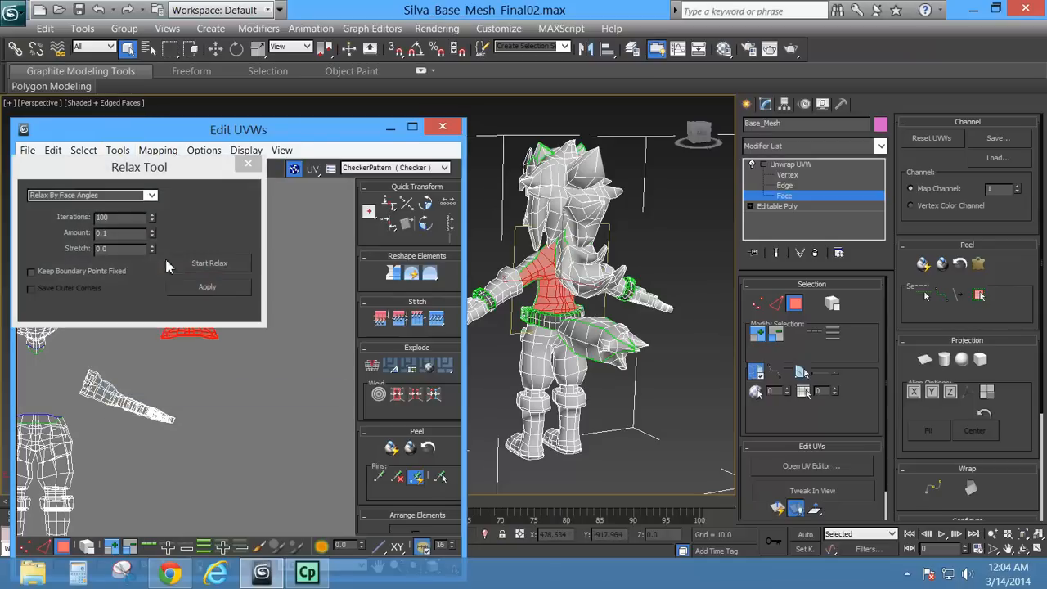
pyautogui.moveTo(161, 182); pyautogui.dragTo(439, 185)
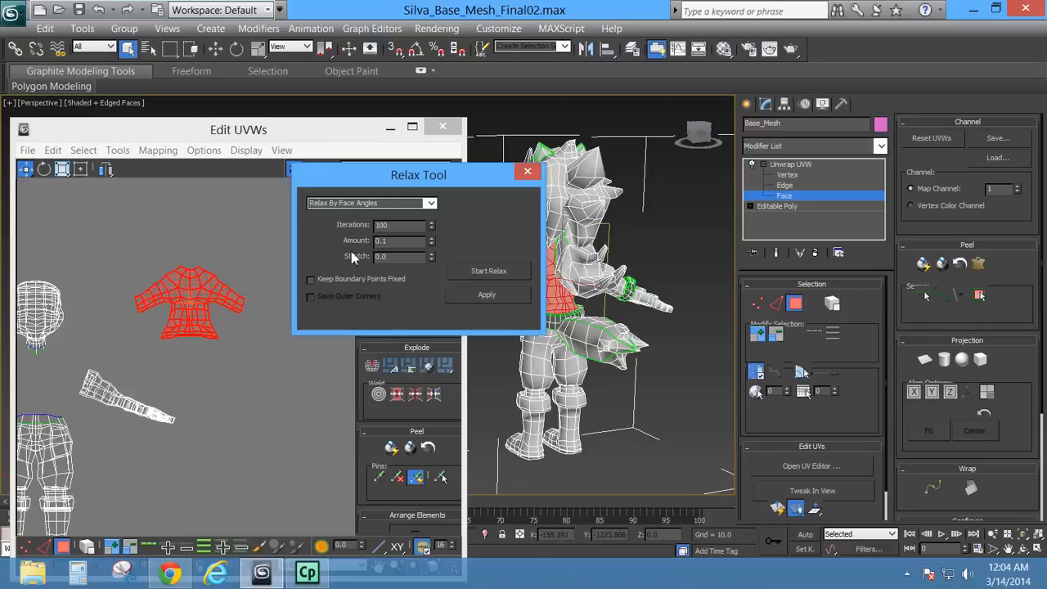
pyautogui.click(487, 295)
pyautogui.click(188, 315)
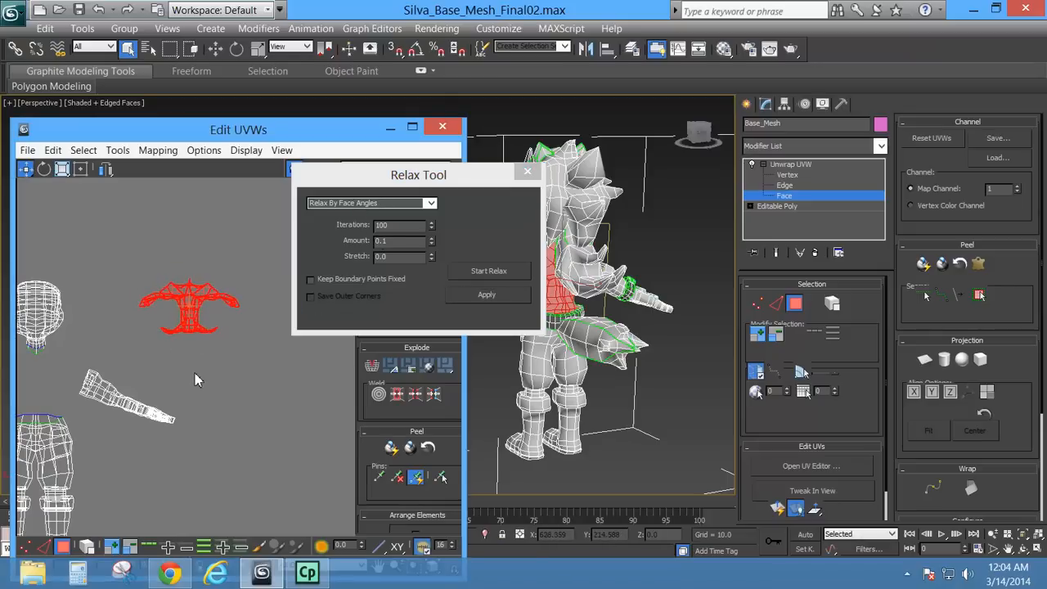
pyautogui.hotkey('ctrl', 'z')
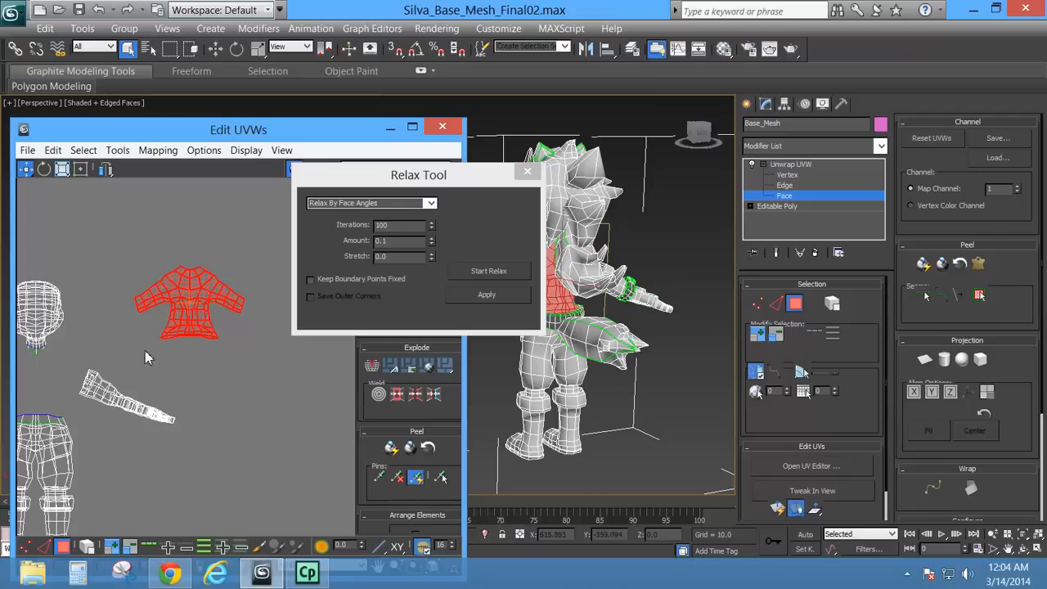
# Relax the back shirt UV faces by face angles with 100 iterations, amount 0.1 and stretch 0.0, and close the Relax Tool.
pyautogui.click(157, 150)
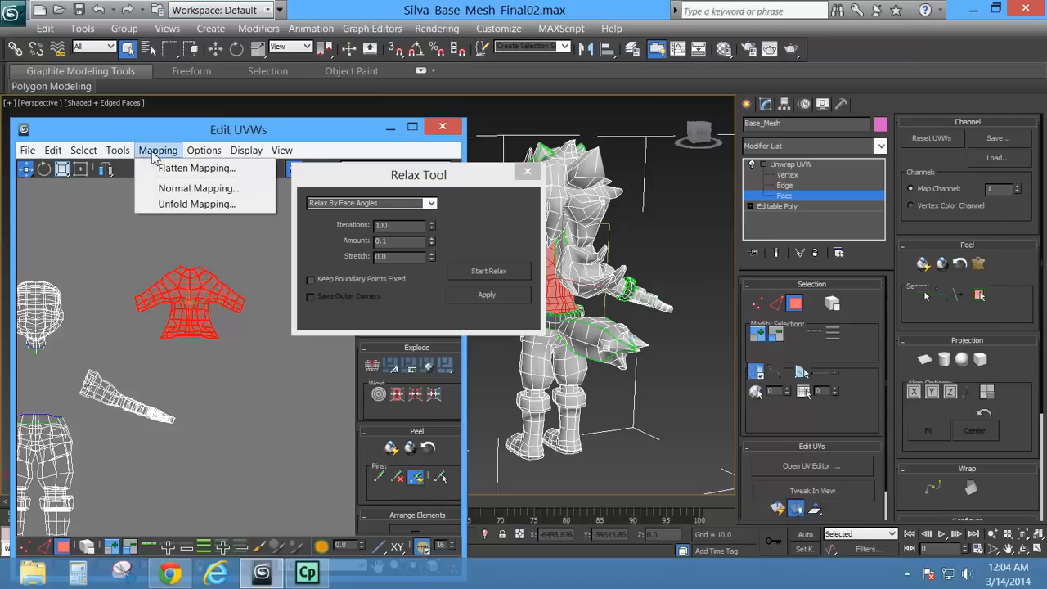
pyautogui.click(131, 168)
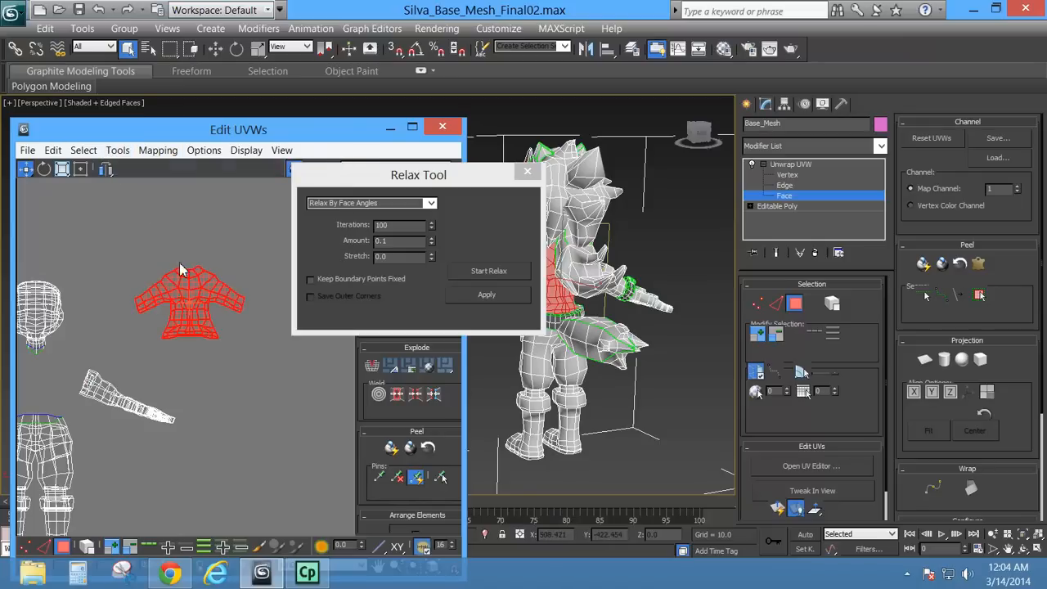
pyautogui.click(487, 295)
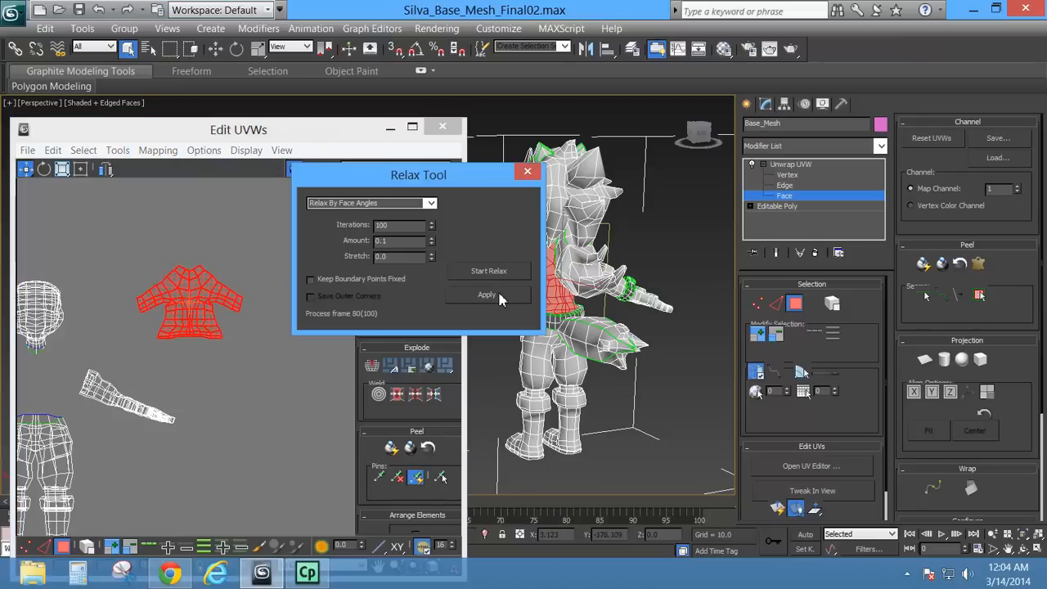
pyautogui.click(527, 171)
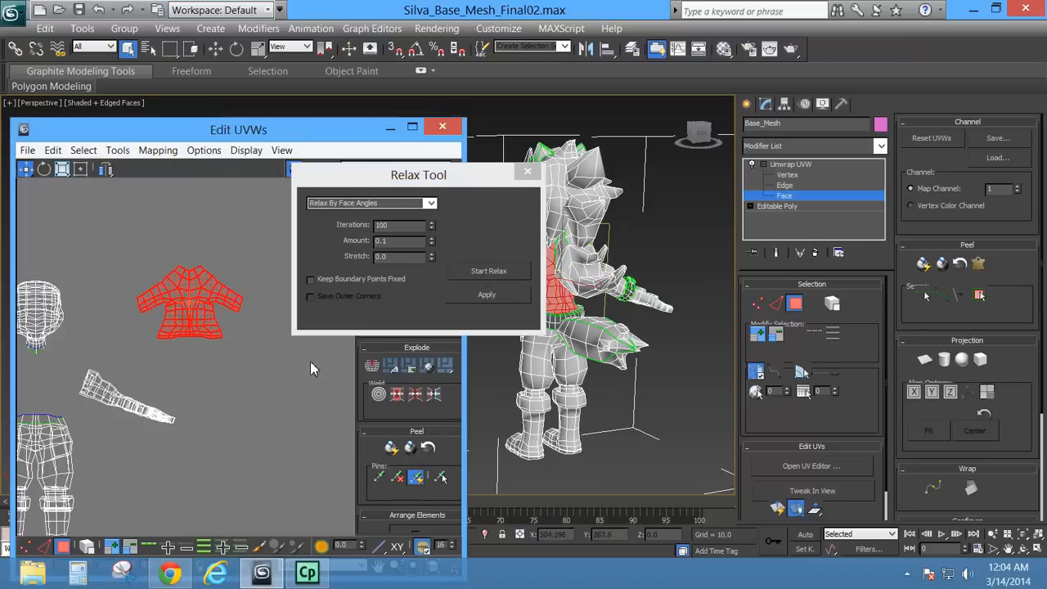
# Switch to vertex level and move the back shirt's inner sleeve vertex at each armpit slightly outward.
pyautogui.scroll(5, 209, 319)
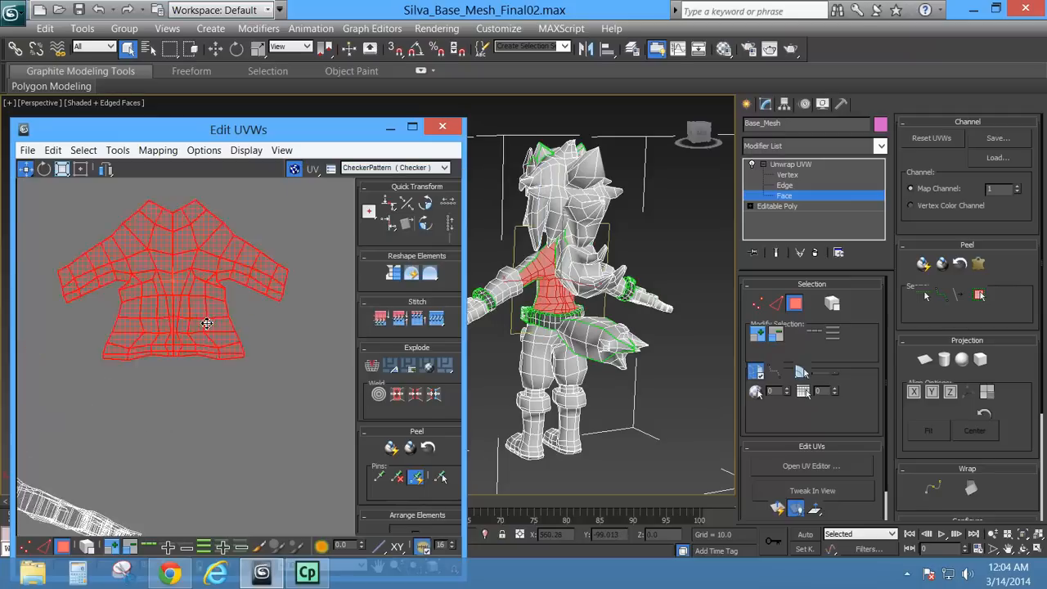
pyautogui.click(788, 175)
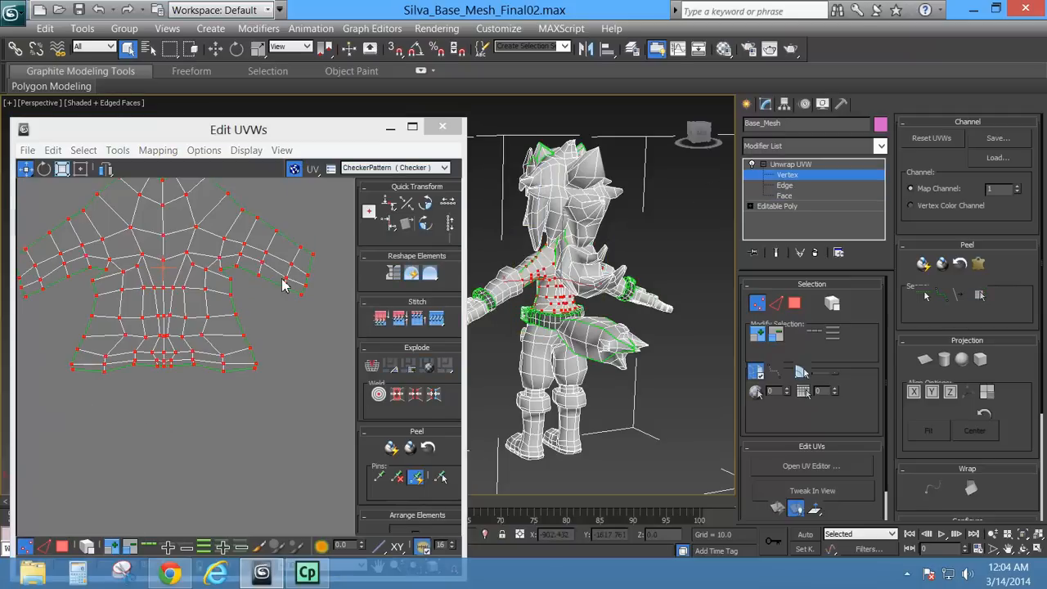
pyautogui.click(280, 306)
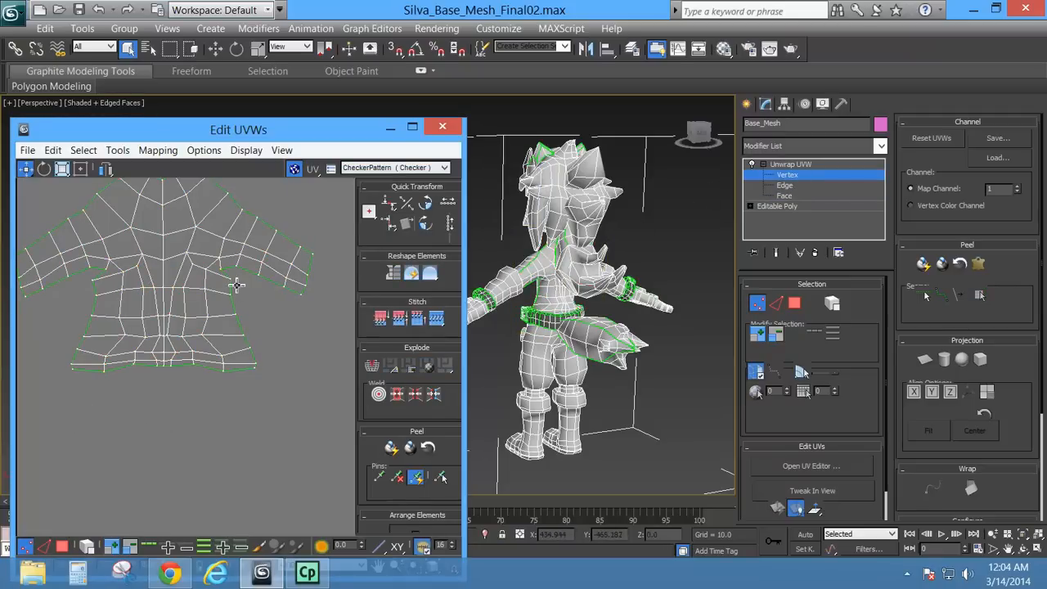
pyautogui.scroll(3, 195, 300)
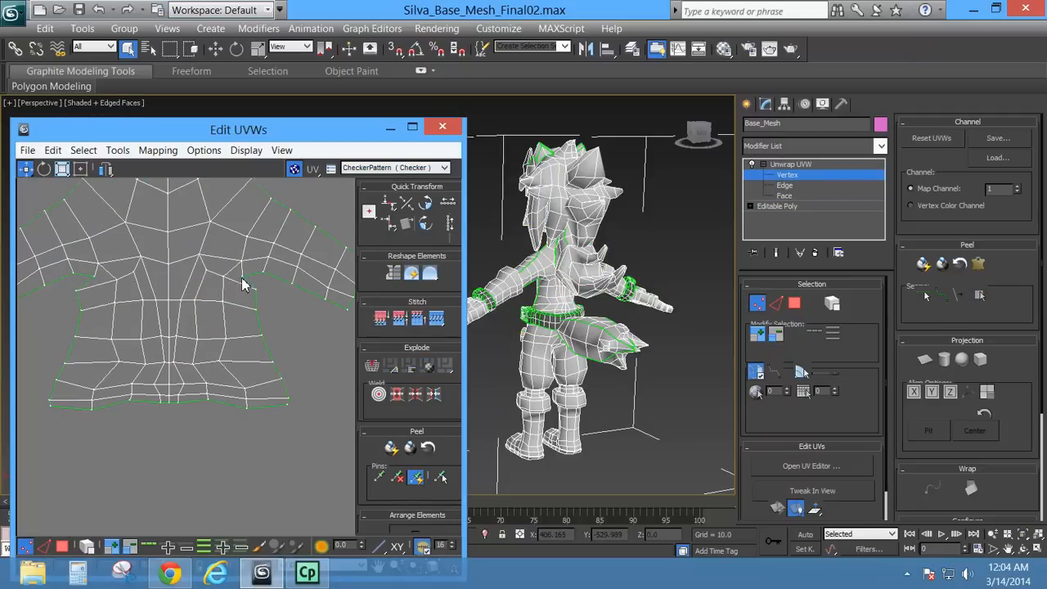
pyautogui.click(244, 279)
pyautogui.moveTo(243, 280); pyautogui.dragTo(257, 279)
pyautogui.click(82, 281)
pyautogui.scroll(-3, 196, 319)
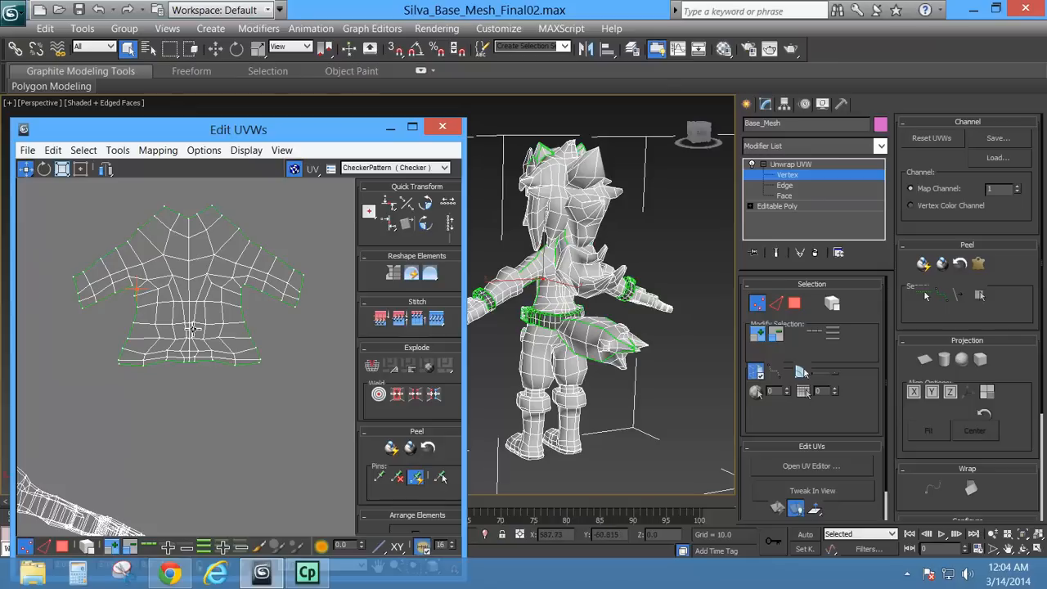
# Return to face level and move the back shirt UV piece next to the front shirt piece below the body layout.
pyautogui.scroll(-3, 192, 328)
pyautogui.scroll(-4, 172, 375)
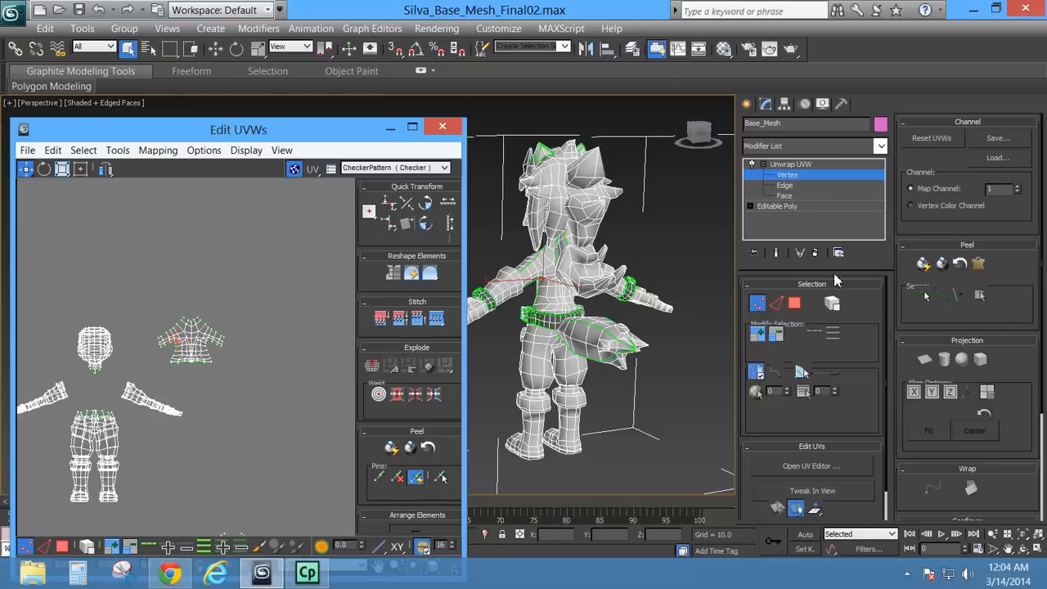
pyautogui.click(787, 197)
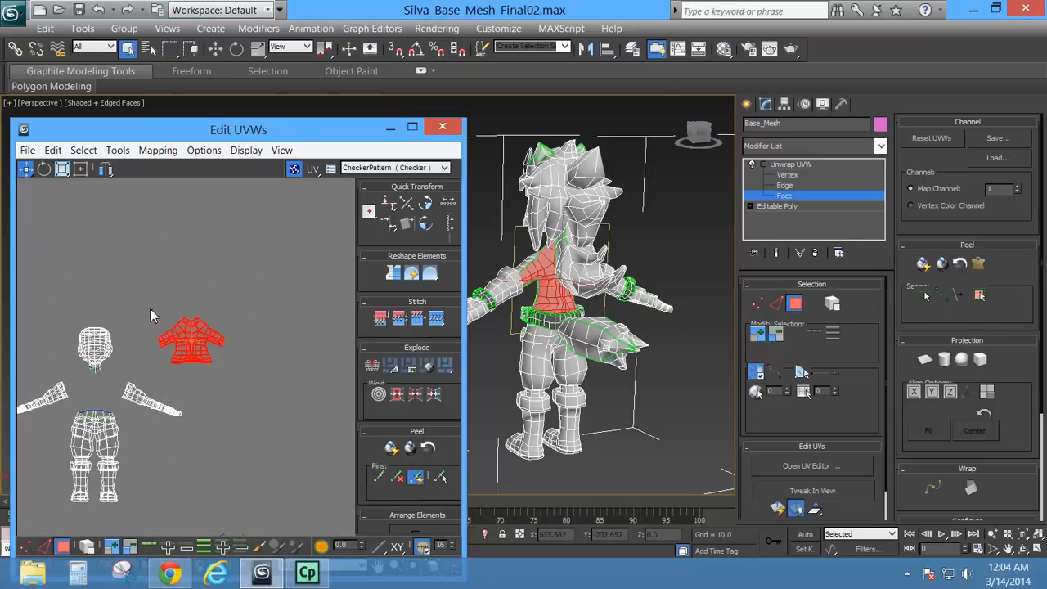
pyautogui.scroll(-2, 143, 345)
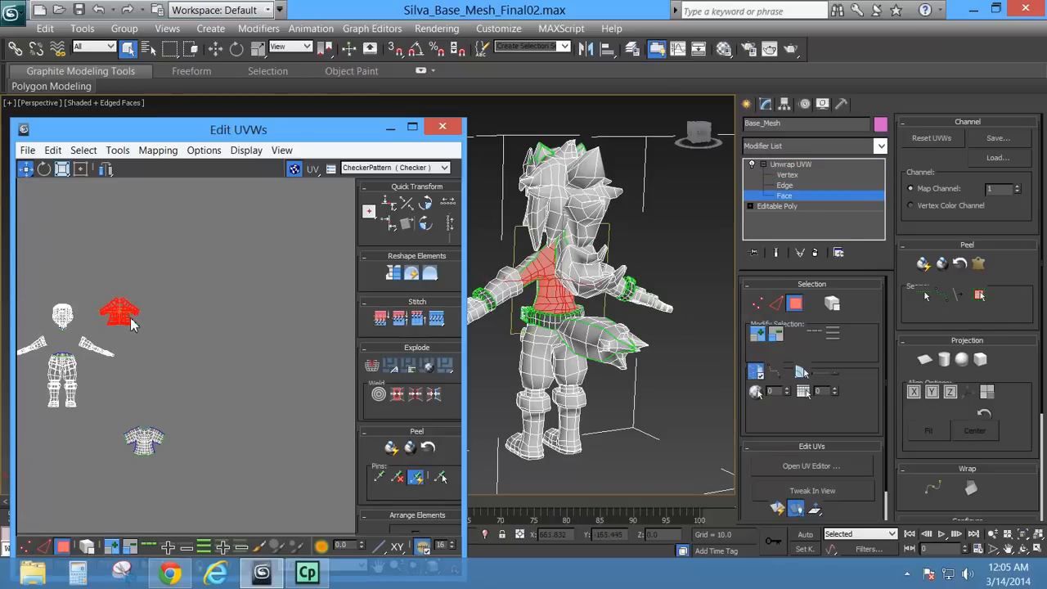
pyautogui.moveTo(130, 318); pyautogui.dragTo(198, 446)
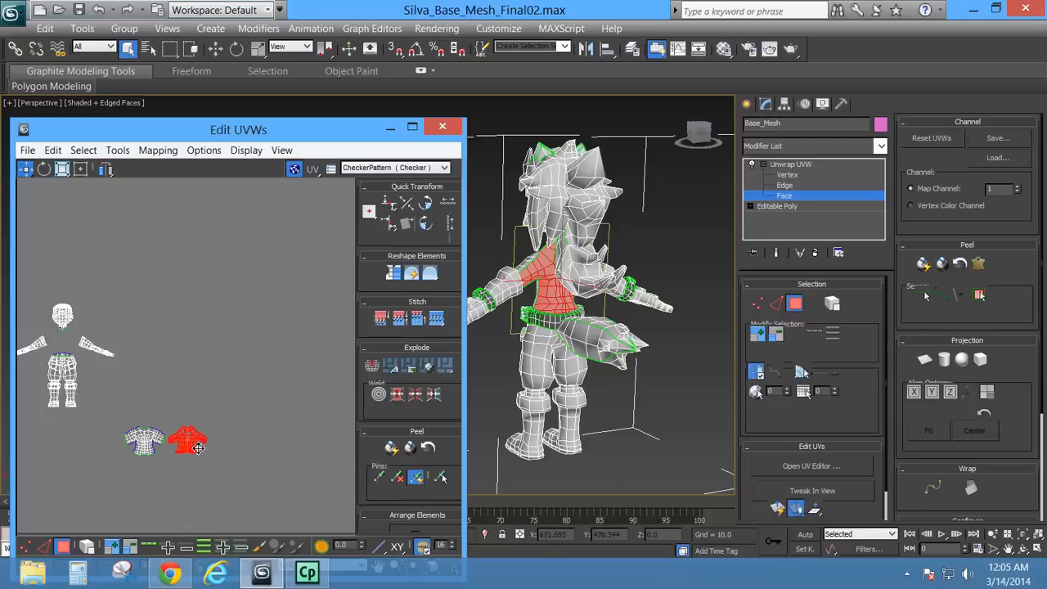
# Select the shorts' faces from the waist down to just above the knee cuffs in the UV layout.
pyautogui.moveTo(198, 448); pyautogui.dragTo(264, 432, button='middle')
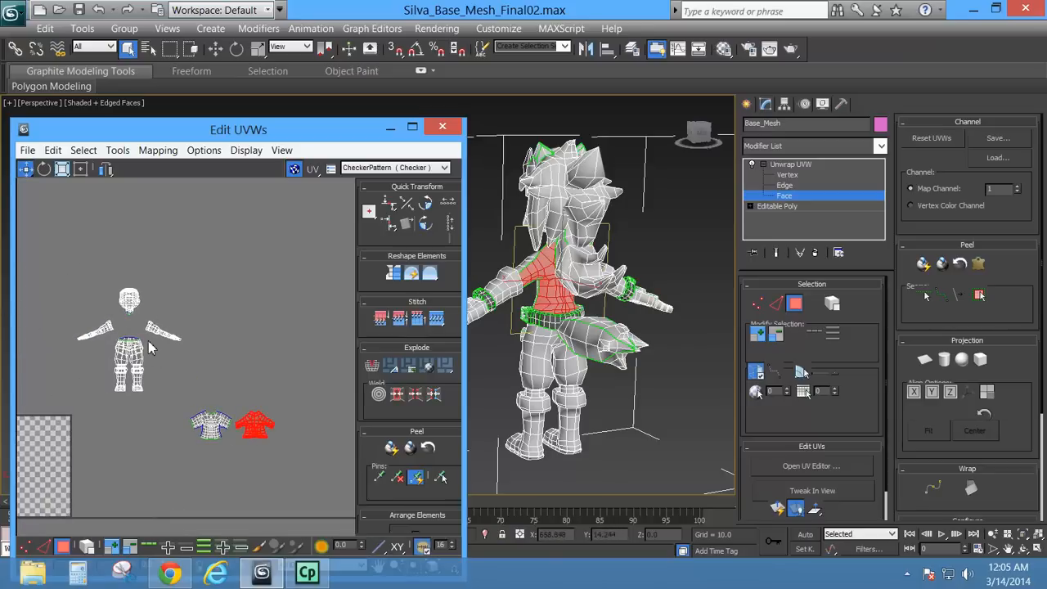
pyautogui.scroll(3, 149, 347)
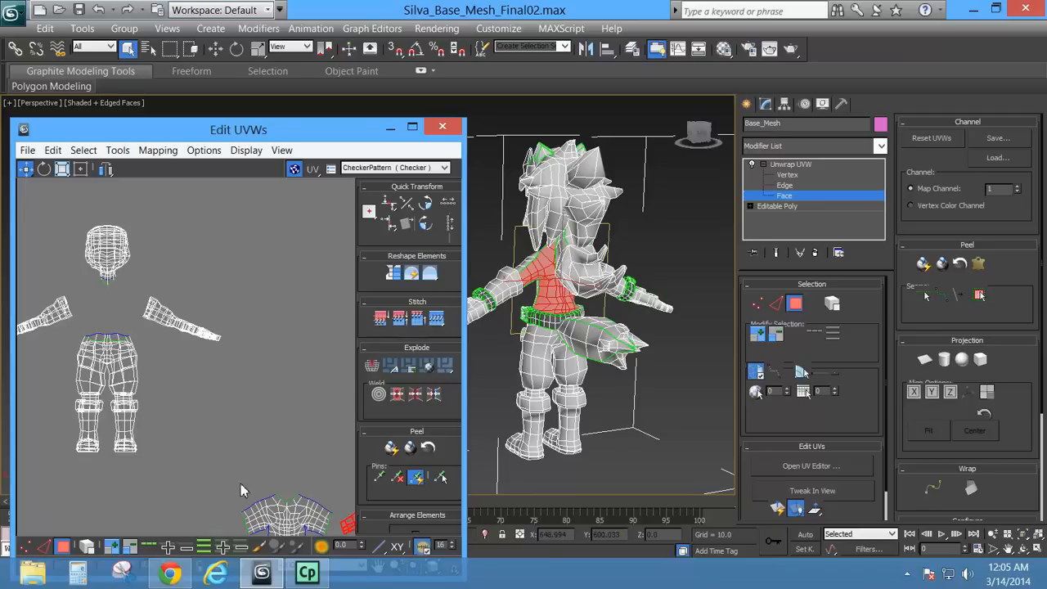
pyautogui.moveTo(241, 446); pyautogui.dragTo(177, 342, button='middle')
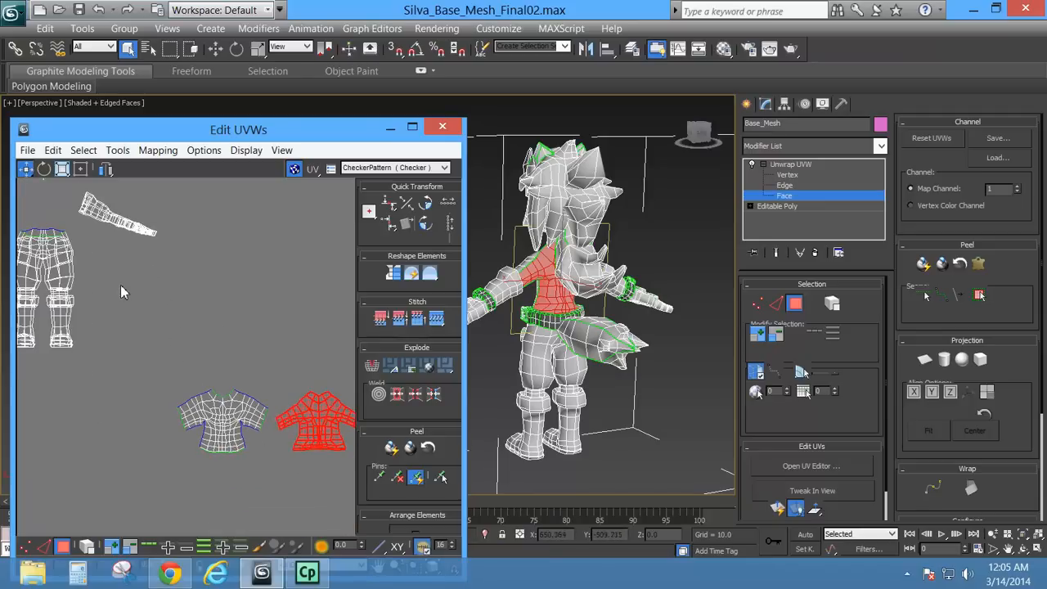
pyautogui.moveTo(120, 292); pyautogui.dragTo(158, 313, button='middle')
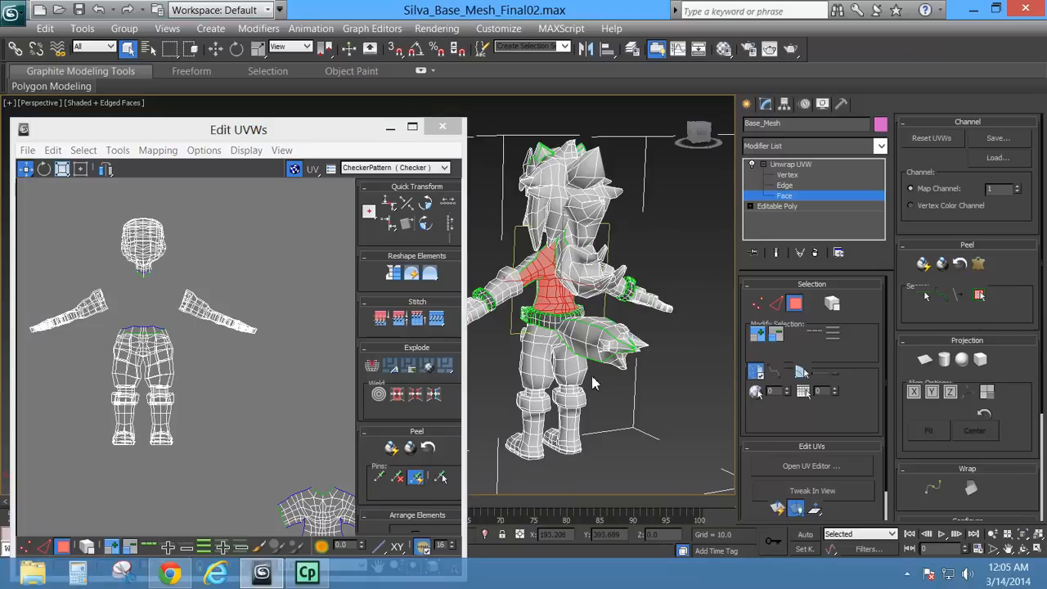
pyautogui.scroll(3, 591, 375)
pyautogui.moveTo(597, 383); pyautogui.dragTo(559, 361, button='middle')
pyautogui.scroll(5, 221, 368)
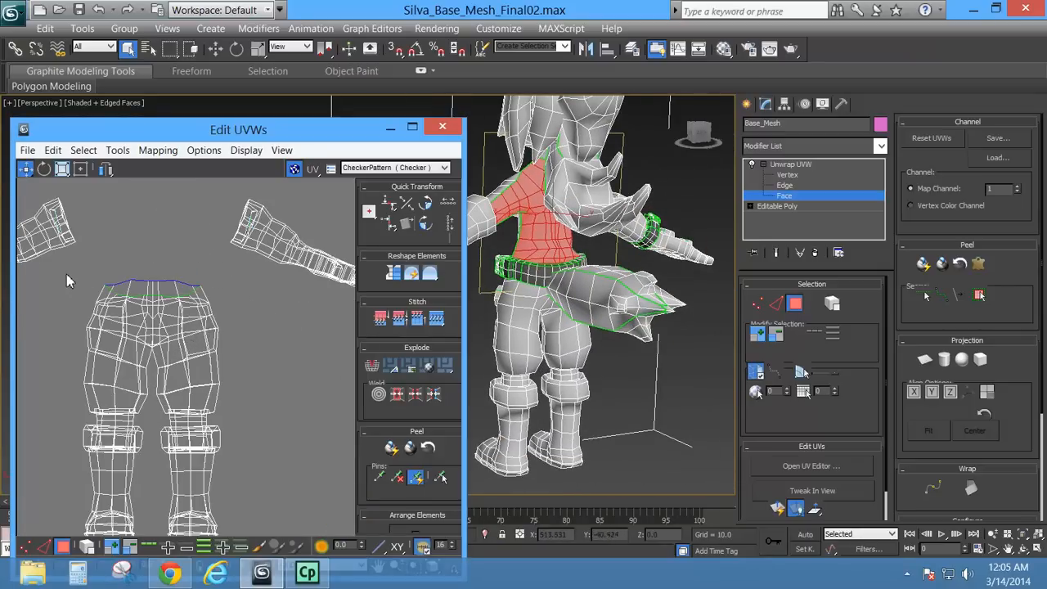
pyautogui.moveTo(254, 397); pyautogui.dragTo(256, 402)
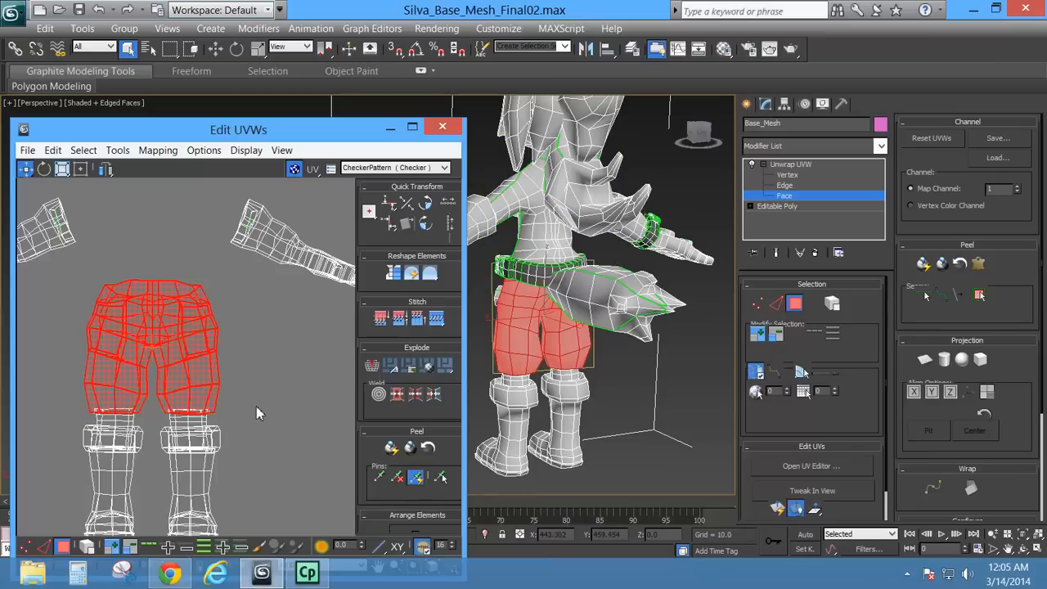
# Inspect the selected shorts on the model, display it in wireframe without selection shading, and grow the face selection once.
pyautogui.keyDown('alt'); pyautogui.moveTo(554, 383); pyautogui.dragTo(537, 376, button='middle'); pyautogui.keyUp('alt')
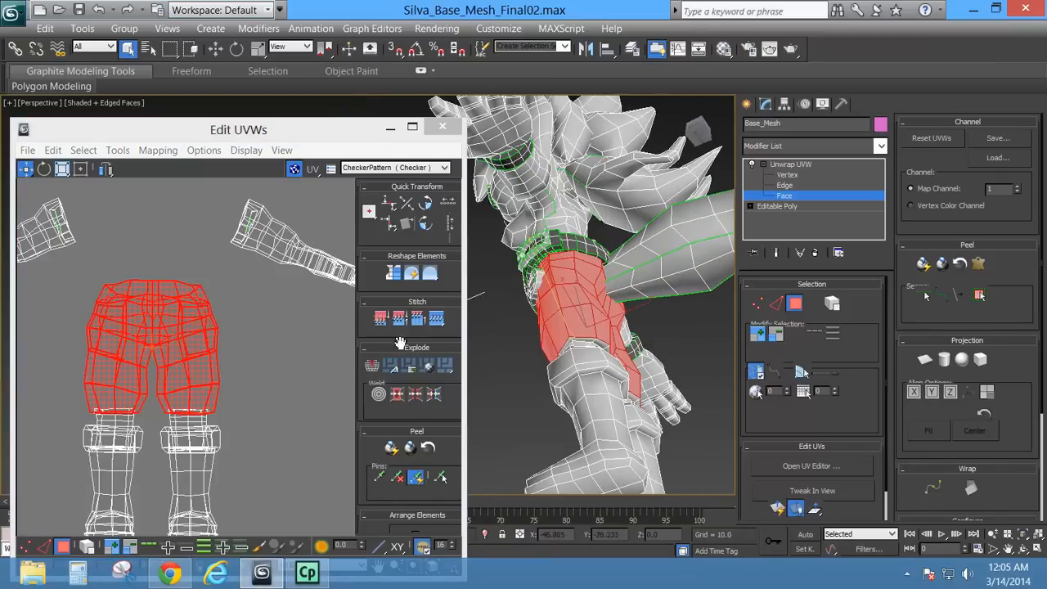
pyautogui.keyDown('alt'); pyautogui.moveTo(570, 334); pyautogui.dragTo(686, 345, button='middle'); pyautogui.keyUp('alt')
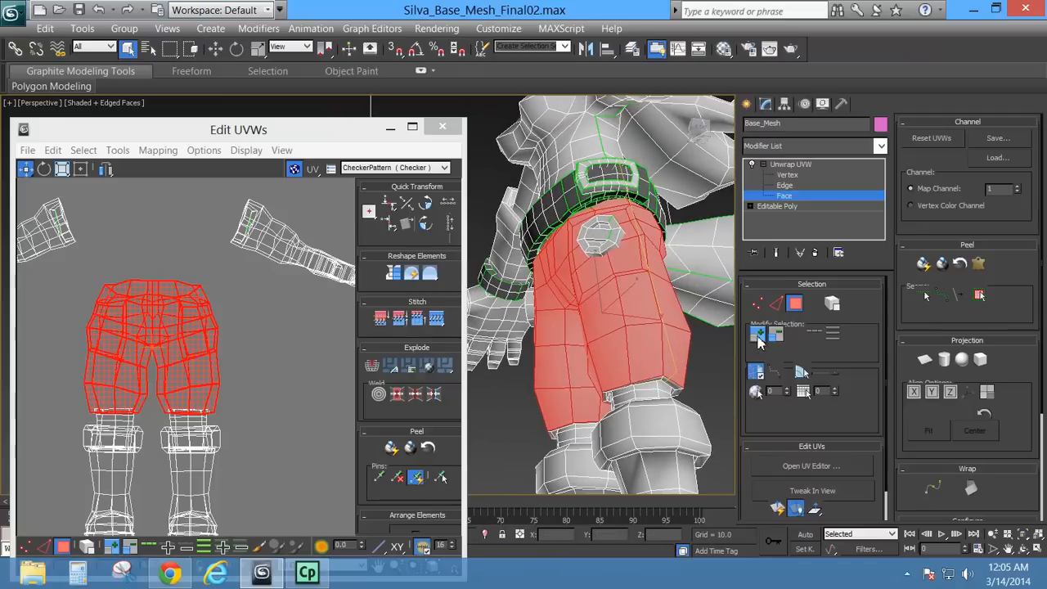
pyautogui.moveTo(653, 381)
pyautogui.keyDown('alt'); pyautogui.mouseDown(button='middle')
pyautogui.moveTo(703, 395)
pyautogui.moveTo(573, 413)
pyautogui.moveTo(611, 434)
pyautogui.mouseUp(button='middle'); pyautogui.keyUp('alt')
pyautogui.press('F3')
pyautogui.press('F2')
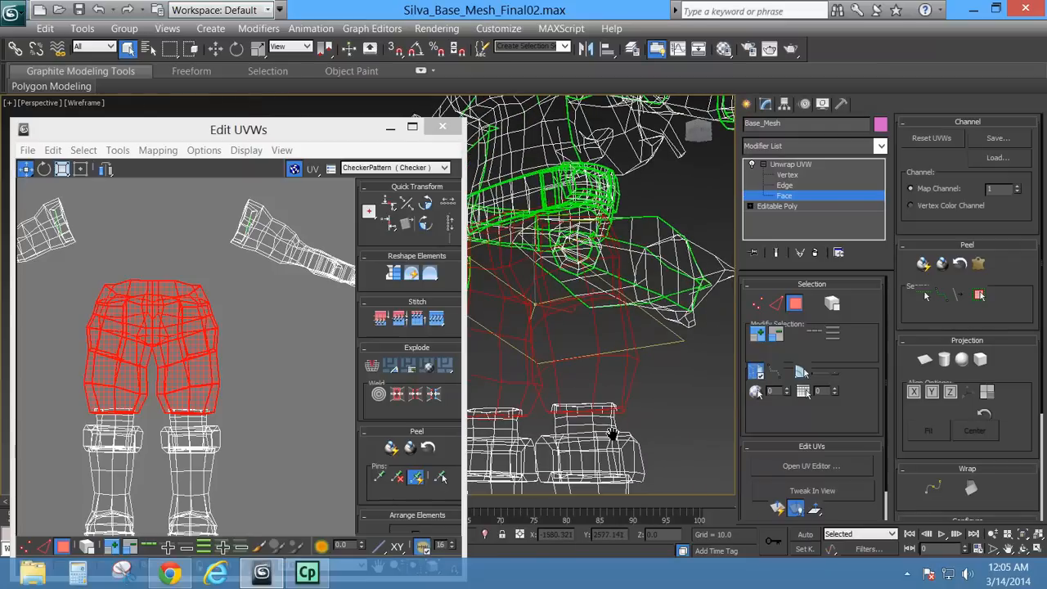
pyautogui.click(760, 334)
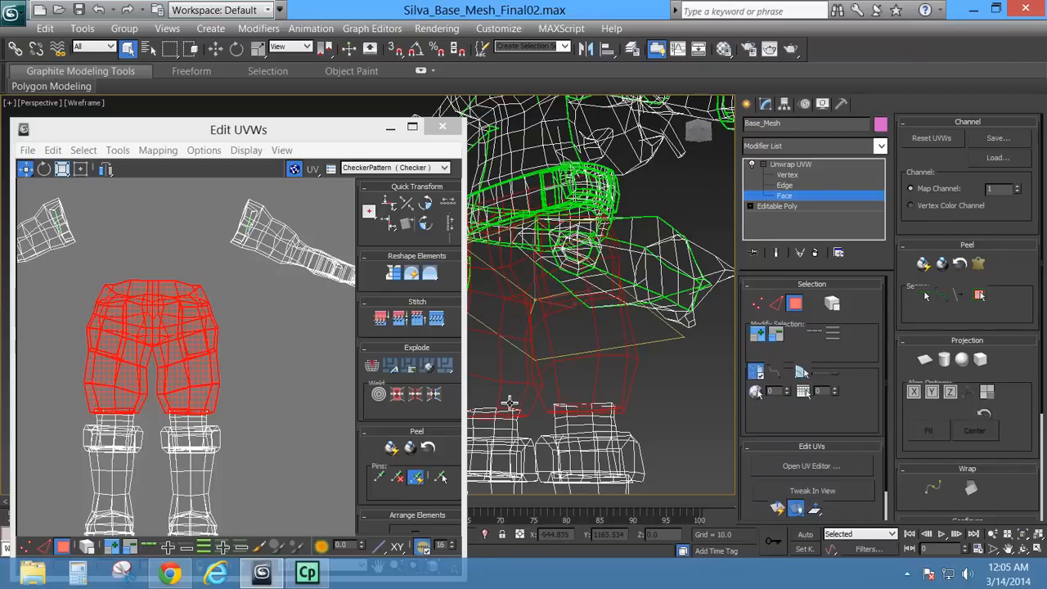
# Shade the selected faces in the wireframe view and check how the selection covers the front of the shorts.
pyautogui.press('F2')
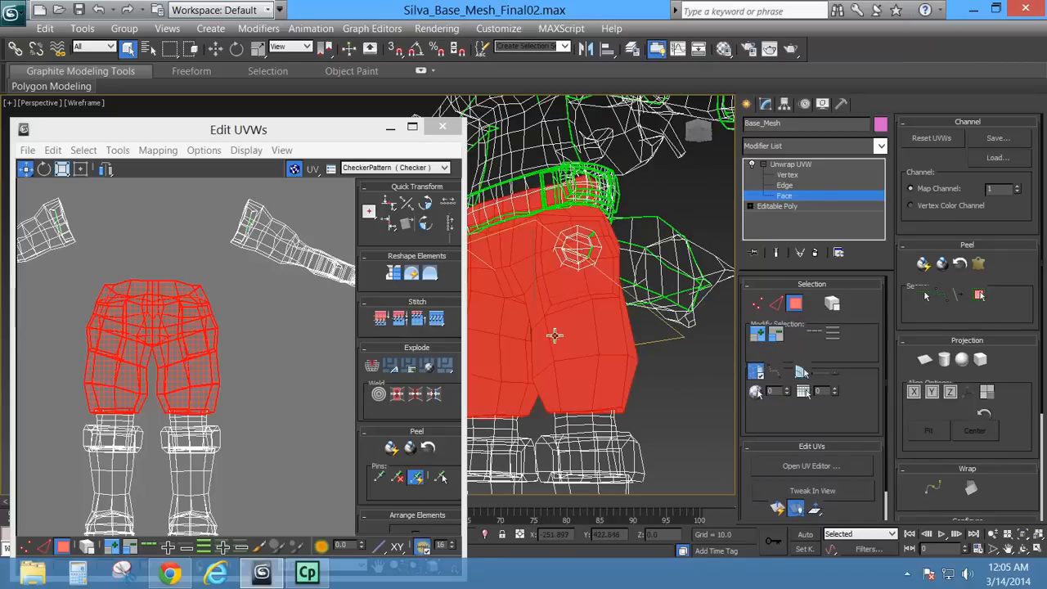
pyautogui.moveTo(556, 334); pyautogui.dragTo(615, 311, button='middle')
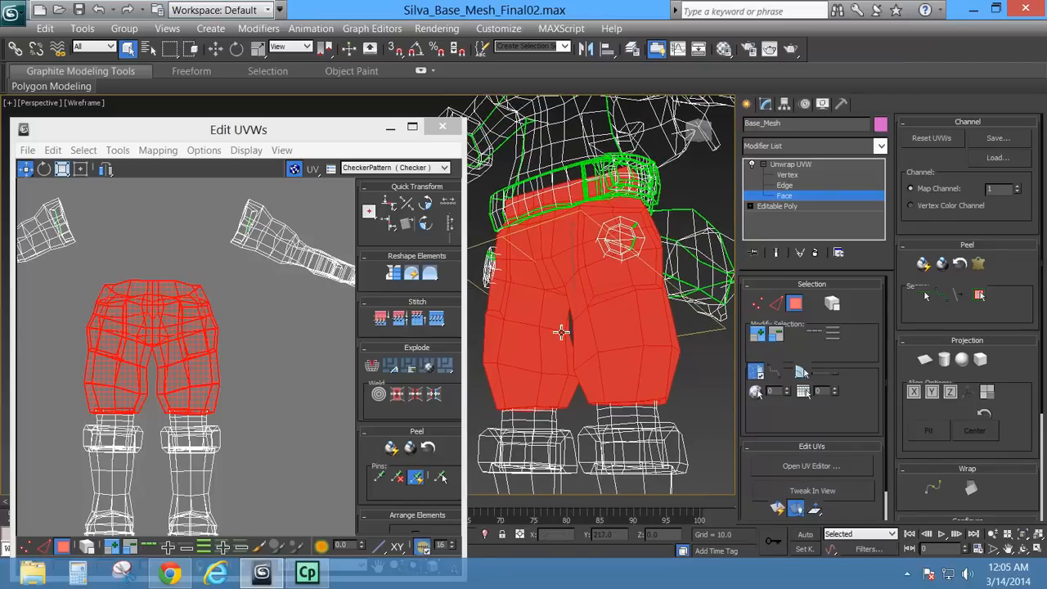
pyautogui.press('F2')
pyautogui.press('F2')
pyautogui.press('F2')
pyautogui.press('F2')
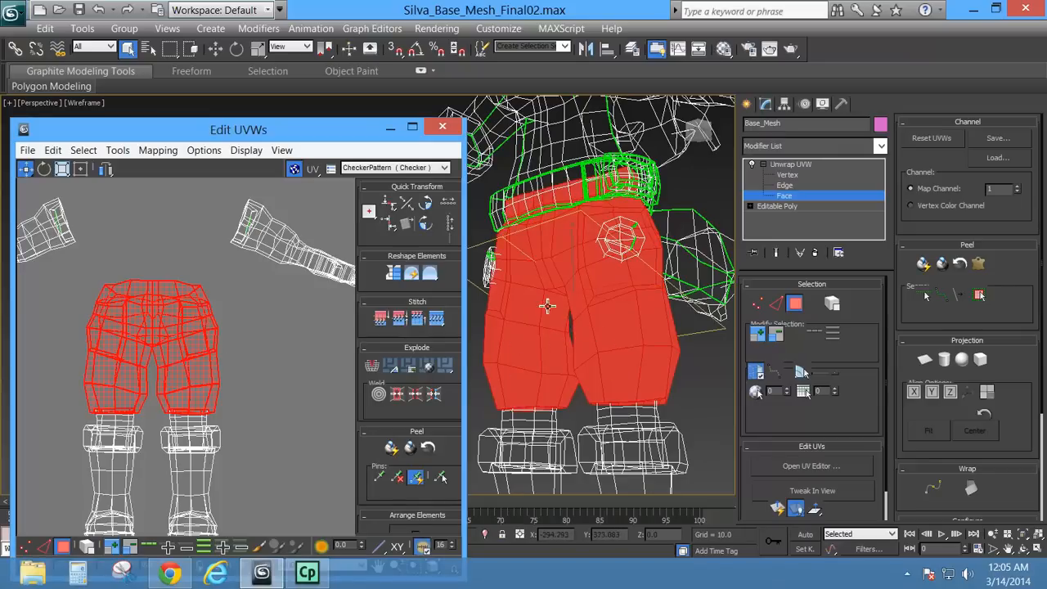
# Deselect the faces along the bottom hems of the front and back shirt pieces, keeping only the shorts selected.
pyautogui.scroll(-5, 566, 297)
pyautogui.moveTo(292, 413); pyautogui.dragTo(130, 304, button='middle')
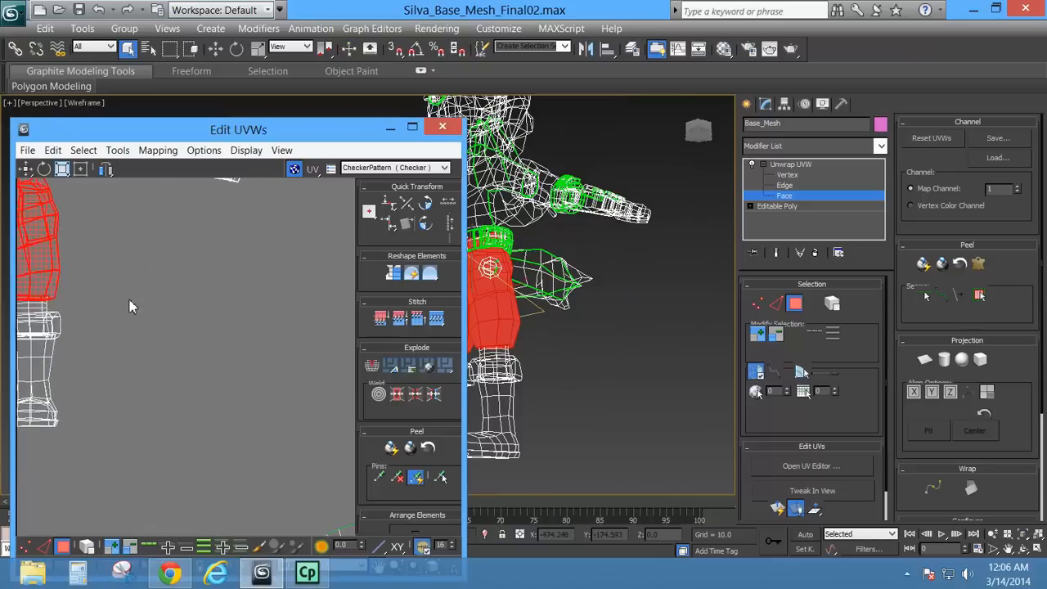
pyautogui.scroll(-5, 131, 304)
pyautogui.moveTo(232, 454); pyautogui.dragTo(148, 405, button='middle')
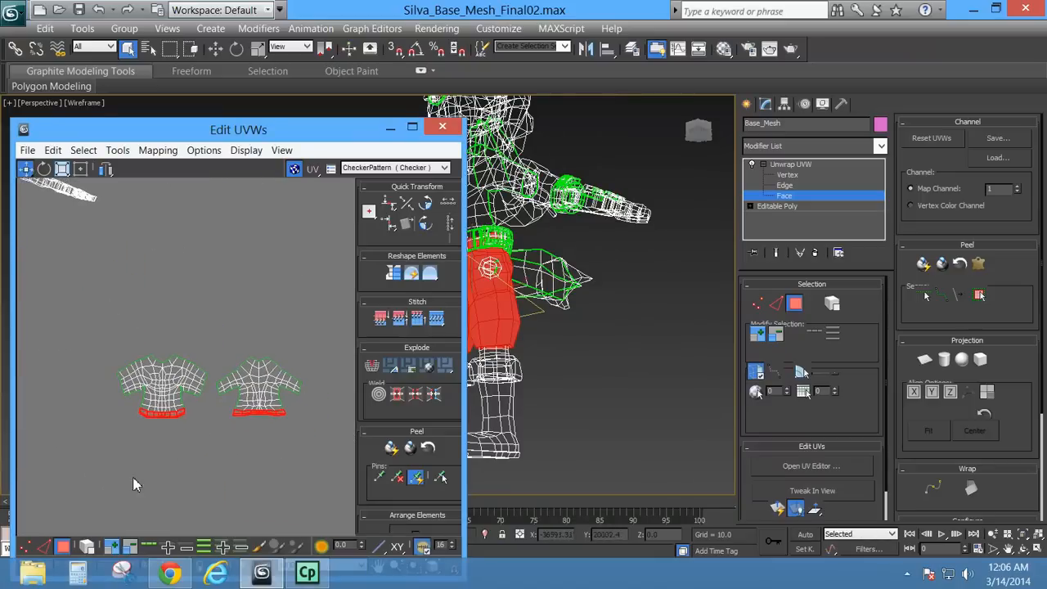
pyautogui.keyDown('alt'); pyautogui.moveTo(100, 484); pyautogui.dragTo(330, 318); pyautogui.keyUp('alt')
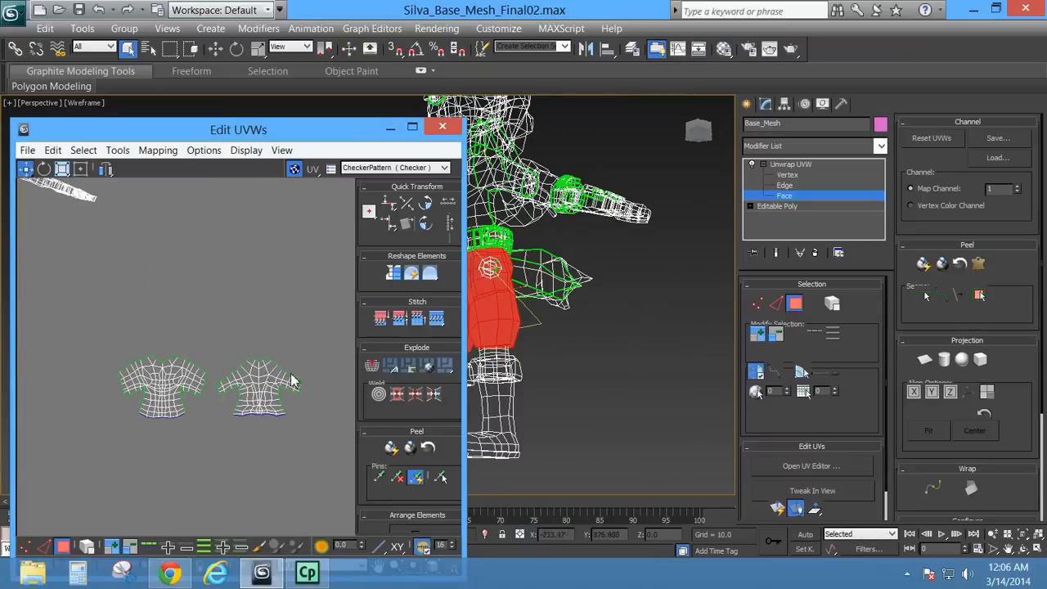
# Break the shorts faces from the body's UV layout and move them to the empty area beside the lower legs.
pyautogui.moveTo(208, 331)
pyautogui.mouseDown(button='middle')
pyautogui.moveTo(313, 388)
pyautogui.moveTo(357, 429)
pyautogui.moveTo(216, 337)
pyautogui.mouseUp(button='middle')
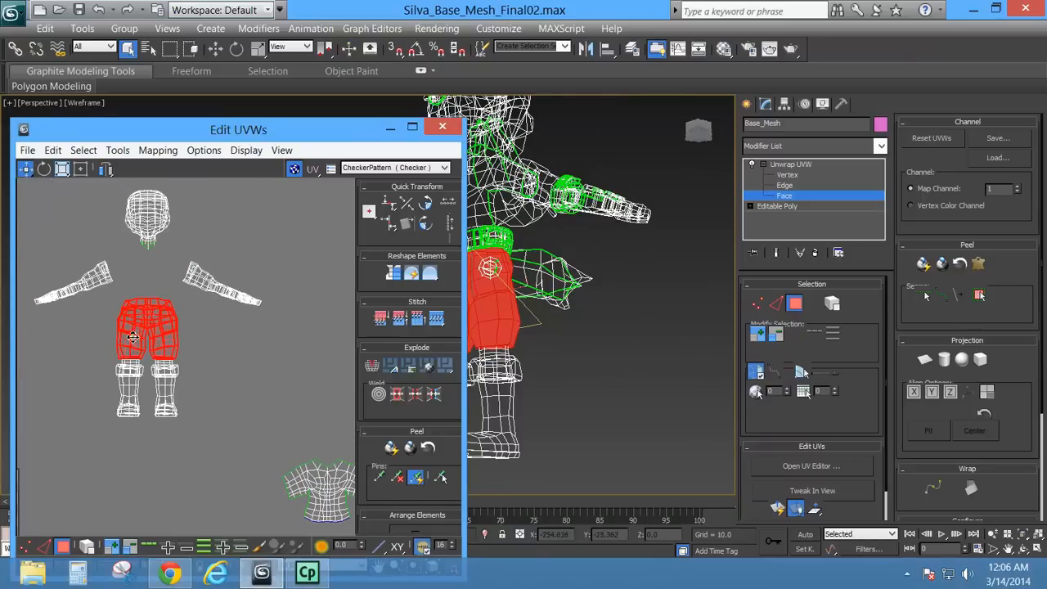
pyautogui.rightClick(165, 333)
pyautogui.click(131, 368)
pyautogui.moveTo(240, 329); pyautogui.dragTo(267, 390)
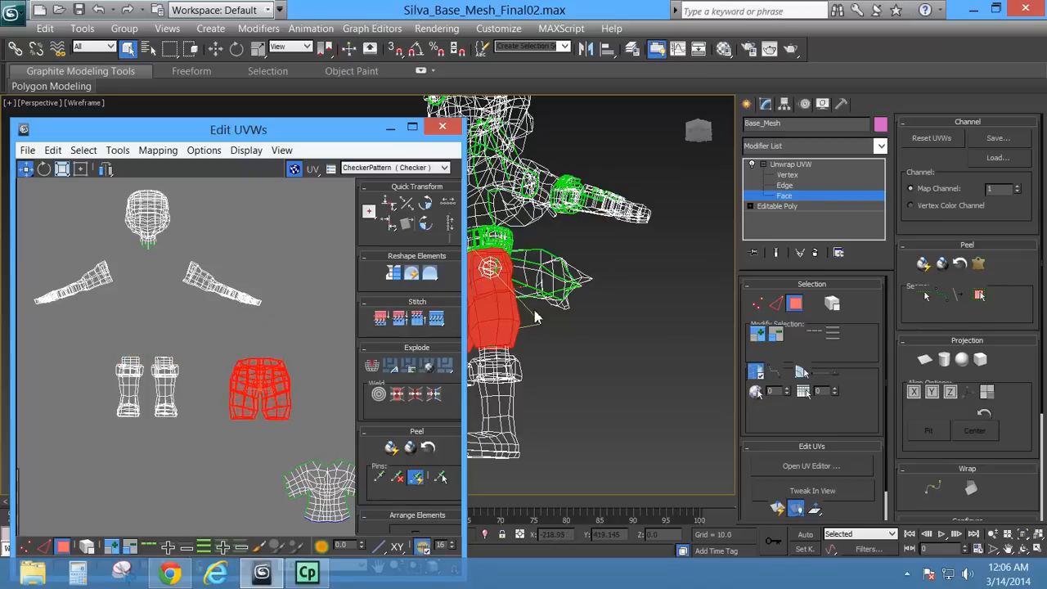
# In the left view, turn off Ignore Backfacing and deselect the front half of the shorts, keeping the back faces selected.
pyautogui.keyDown('alt'); pyautogui.moveTo(538, 317); pyautogui.dragTo(542, 362, button='middle'); pyautogui.keyUp('alt')
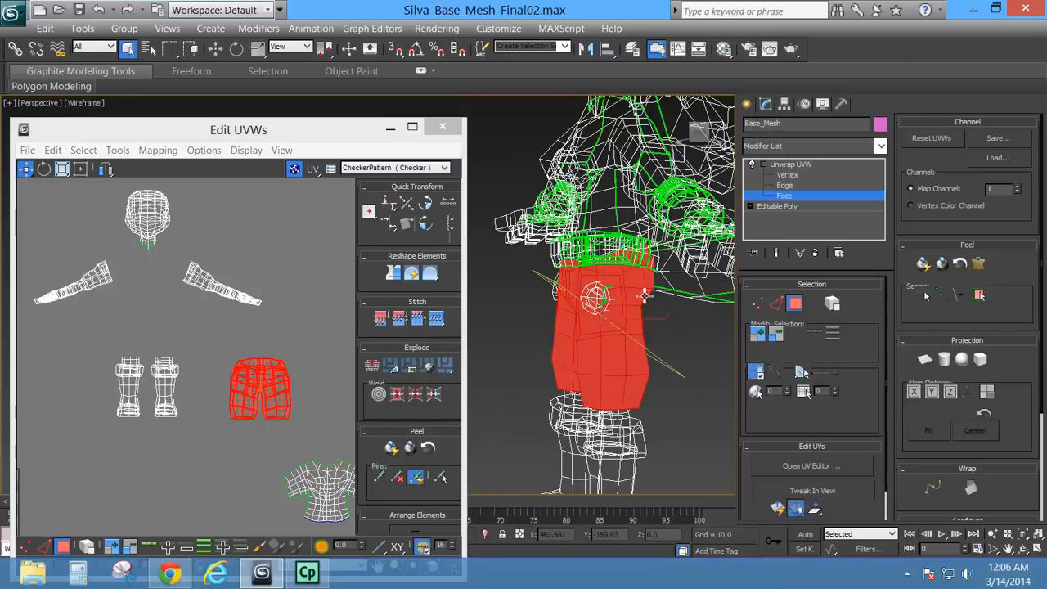
pyautogui.moveTo(293, 390); pyautogui.dragTo(271, 365, button='middle')
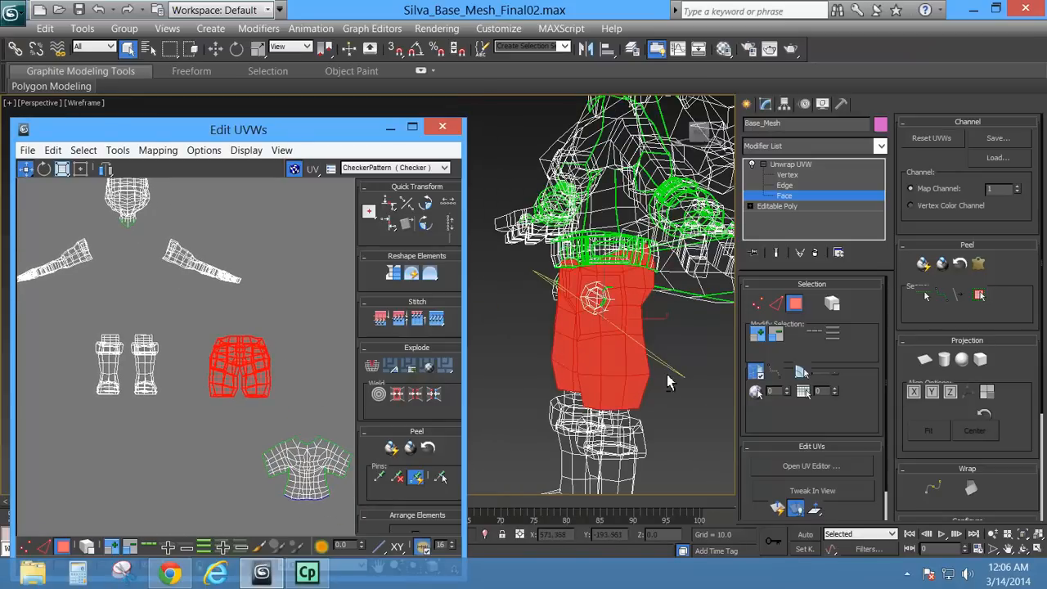
pyautogui.keyDown('alt'); pyautogui.moveTo(666, 382); pyautogui.dragTo(648, 379, button='middle'); pyautogui.keyUp('alt')
pyautogui.press('l')
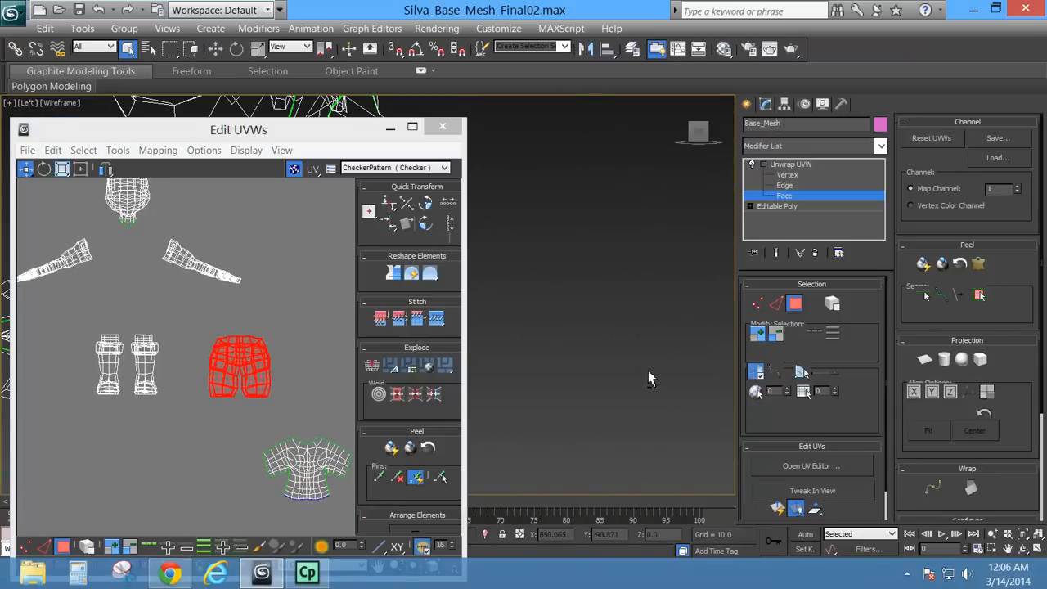
pyautogui.press('z')
pyautogui.moveTo(642, 302); pyautogui.dragTo(661, 190, button='middle')
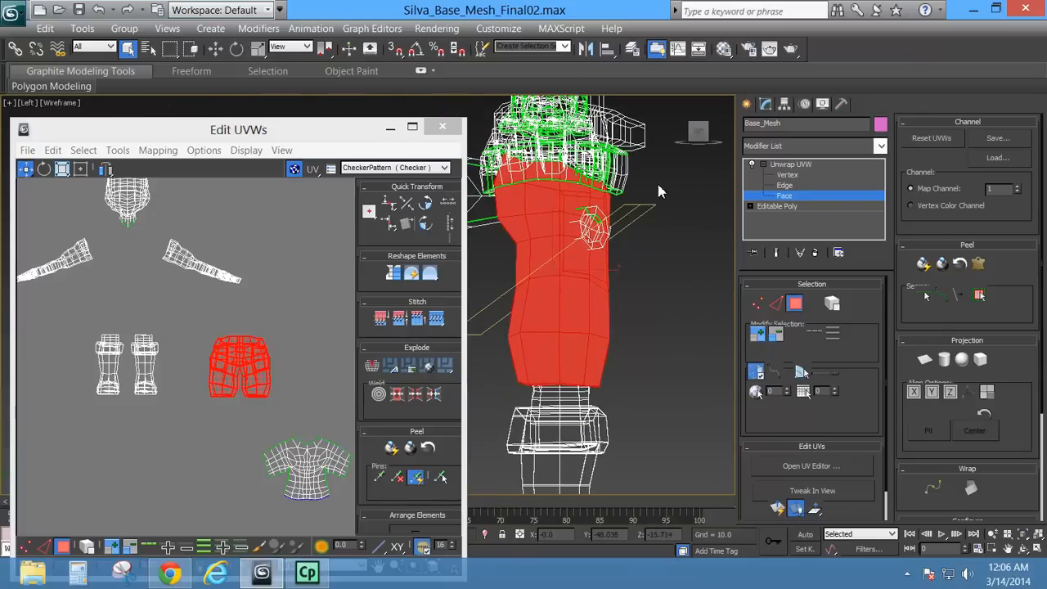
pyautogui.moveTo(628, 293); pyautogui.dragTo(610, 351, button='middle')
pyautogui.keyDown('alt'); pyautogui.moveTo(670, 173); pyautogui.dragTo(556, 514); pyautogui.keyUp('alt')
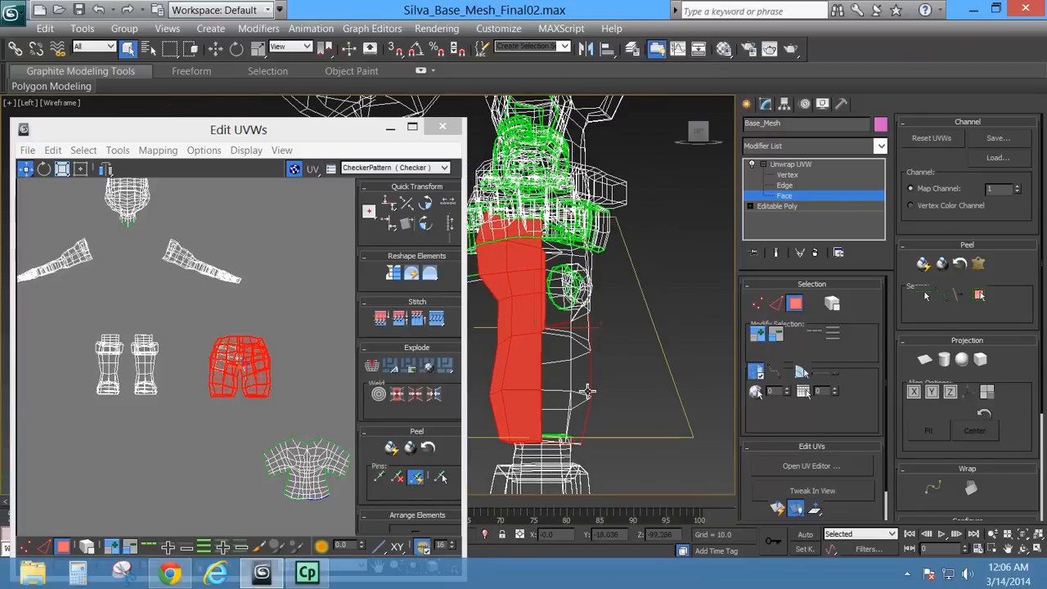
pyautogui.hotkey('ctrl', 'z')
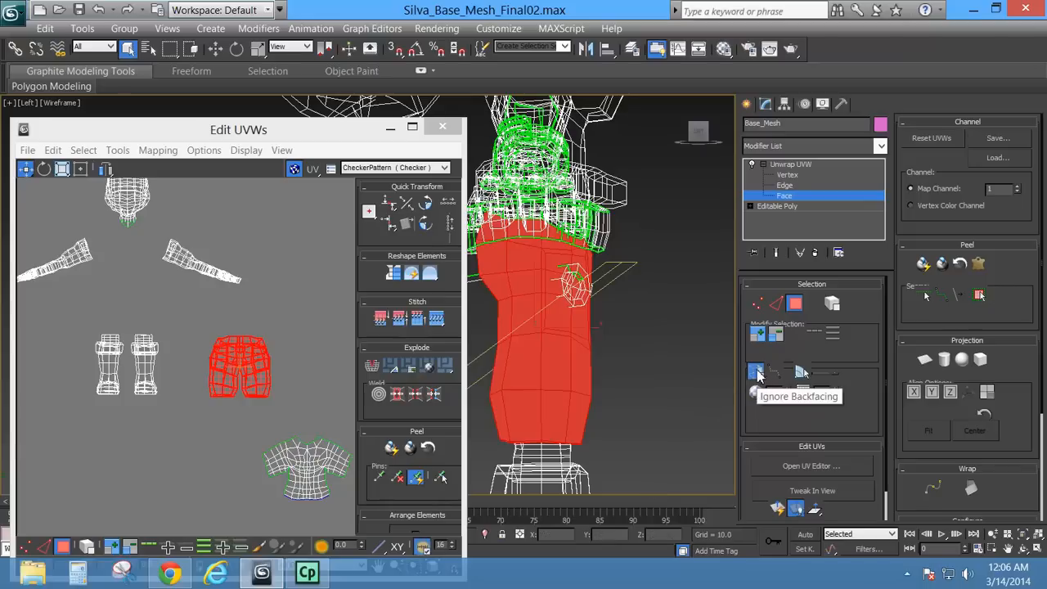
pyautogui.click(756, 372)
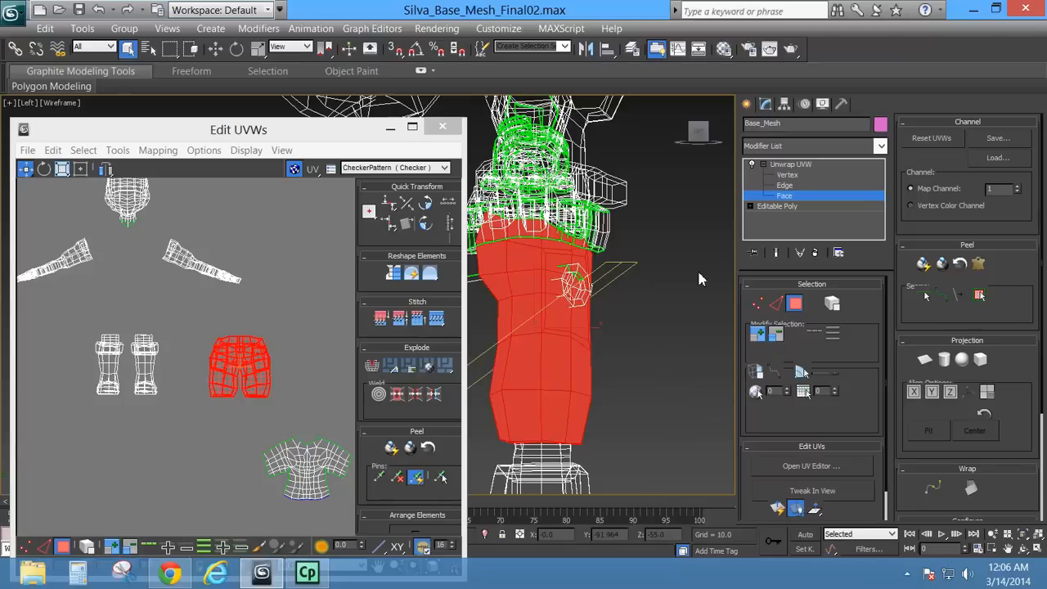
pyautogui.moveTo(658, 198); pyautogui.dragTo(550, 474)
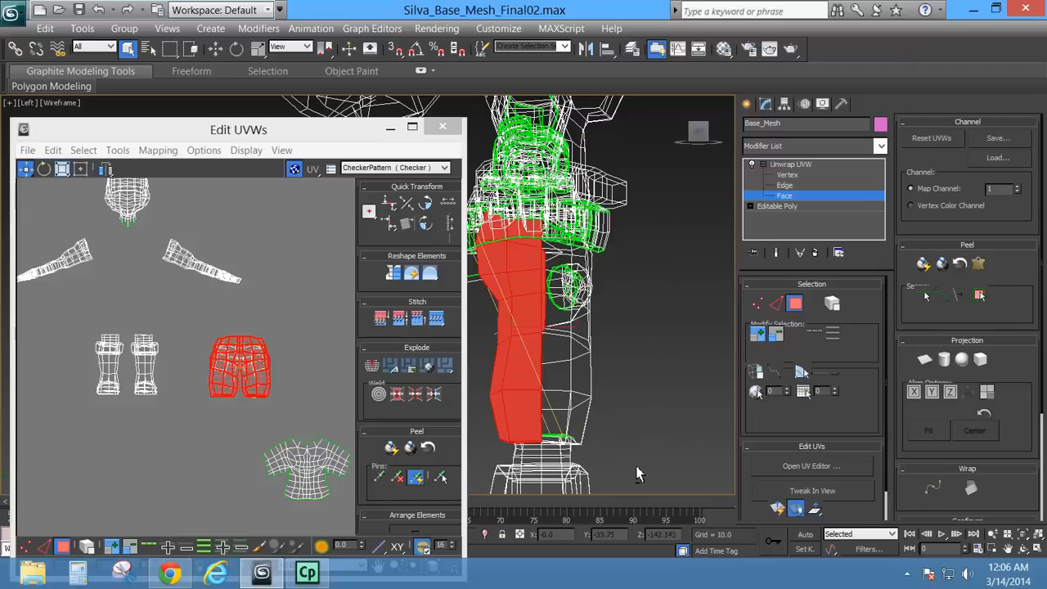
# Deselect the stray faces that extend past the side line of the shorts, then check the back half in perspective.
pyautogui.scroll(5, 570, 296)
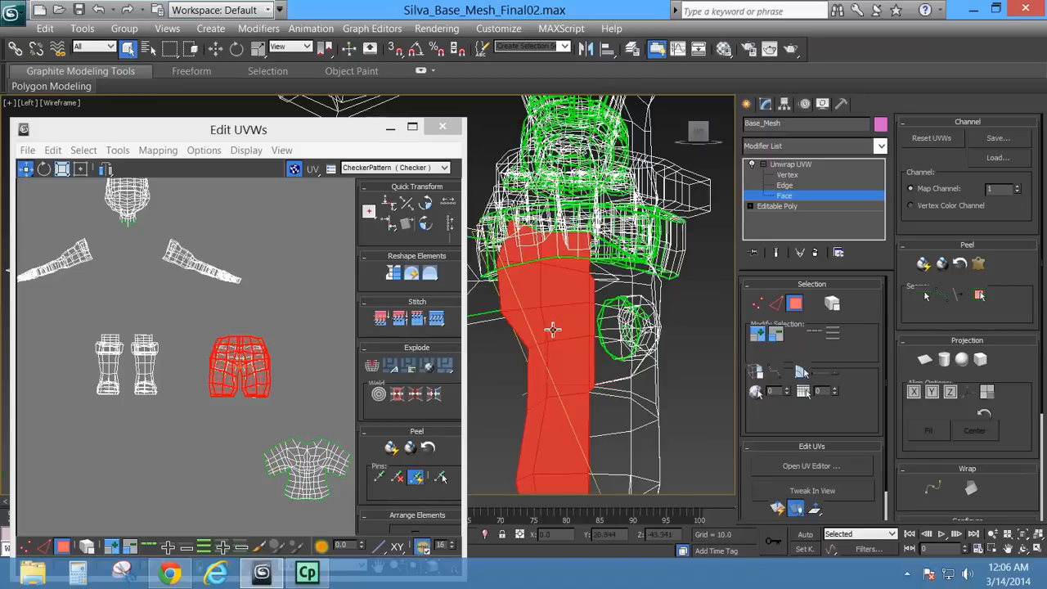
pyautogui.moveTo(623, 318); pyautogui.dragTo(536, 307, button='middle')
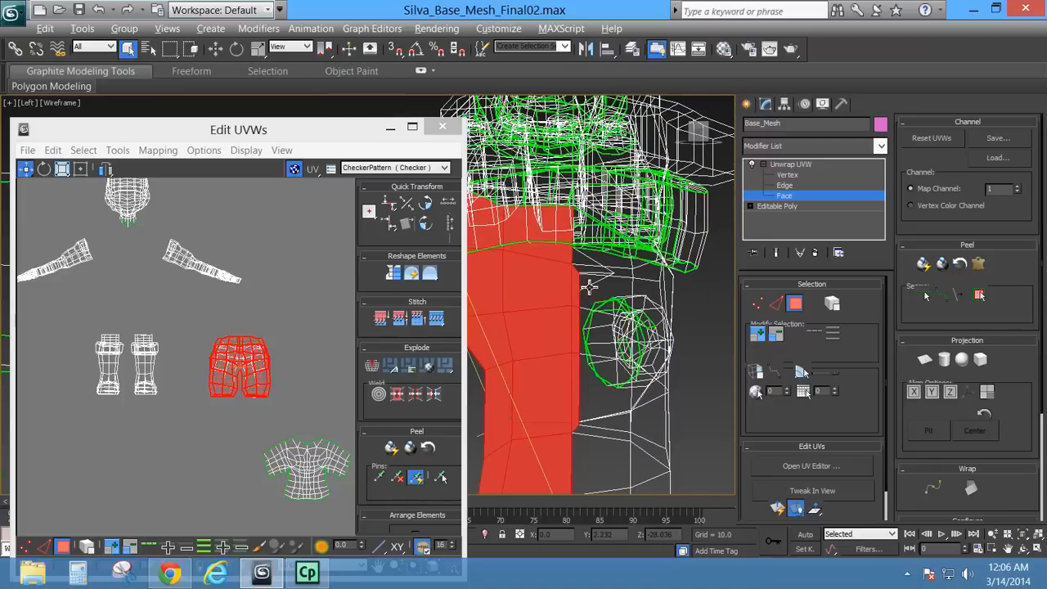
pyautogui.keyDown('alt'); pyautogui.moveTo(676, 283); pyautogui.dragTo(579, 438); pyautogui.keyUp('alt')
pyautogui.scroll(1, 610, 413)
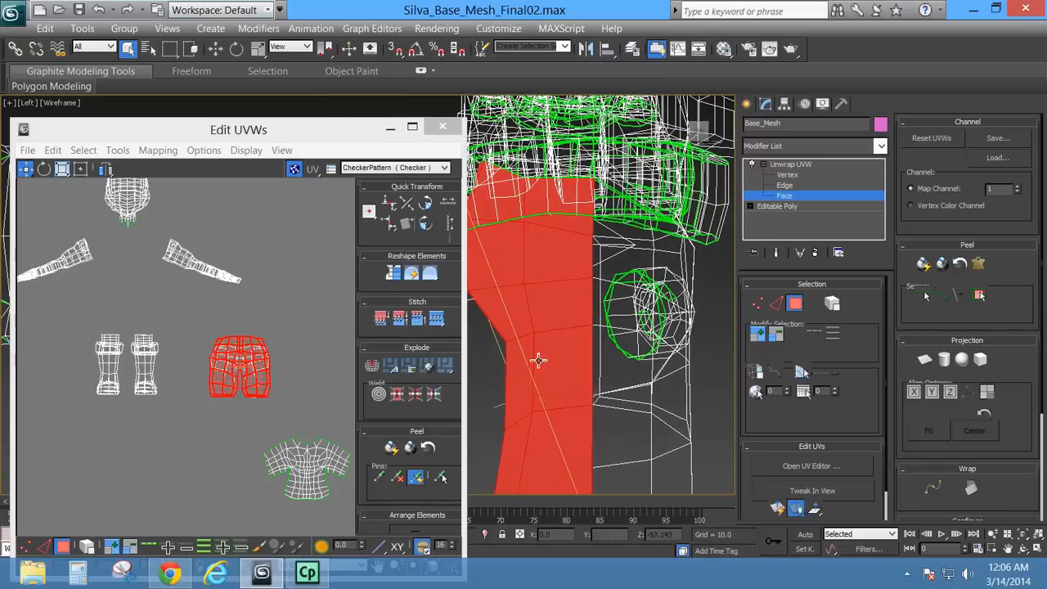
pyautogui.scroll(-4, 540, 360)
pyautogui.press('p')
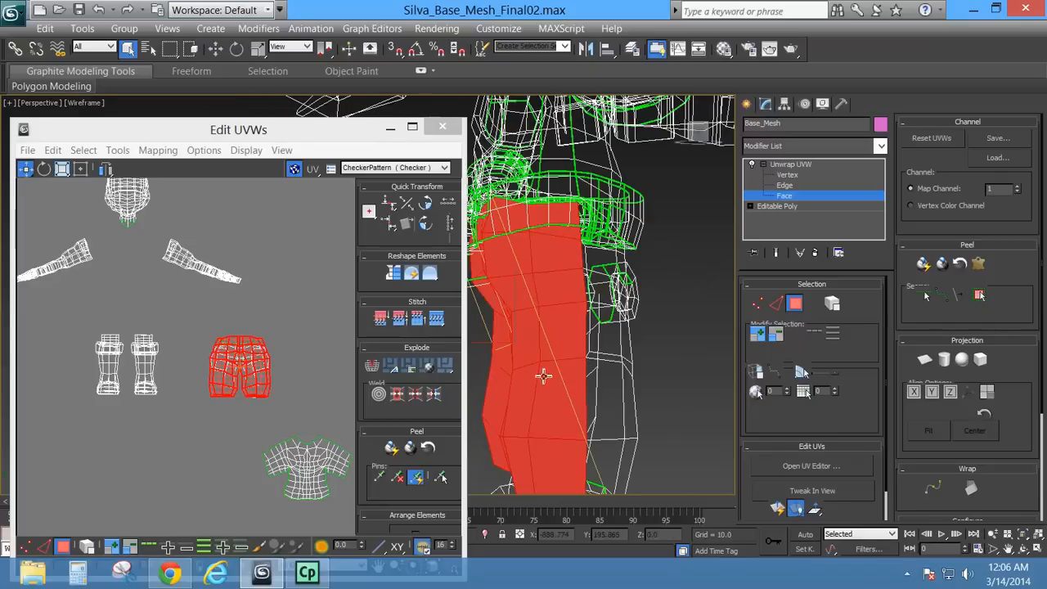
pyautogui.keyDown('alt'); pyautogui.moveTo(544, 374); pyautogui.dragTo(602, 364, button='middle'); pyautogui.keyUp('alt')
# Break the back half of the shorts from the front in the UV layout and move it beside the arm pieces.
pyautogui.rightClick(245, 368)
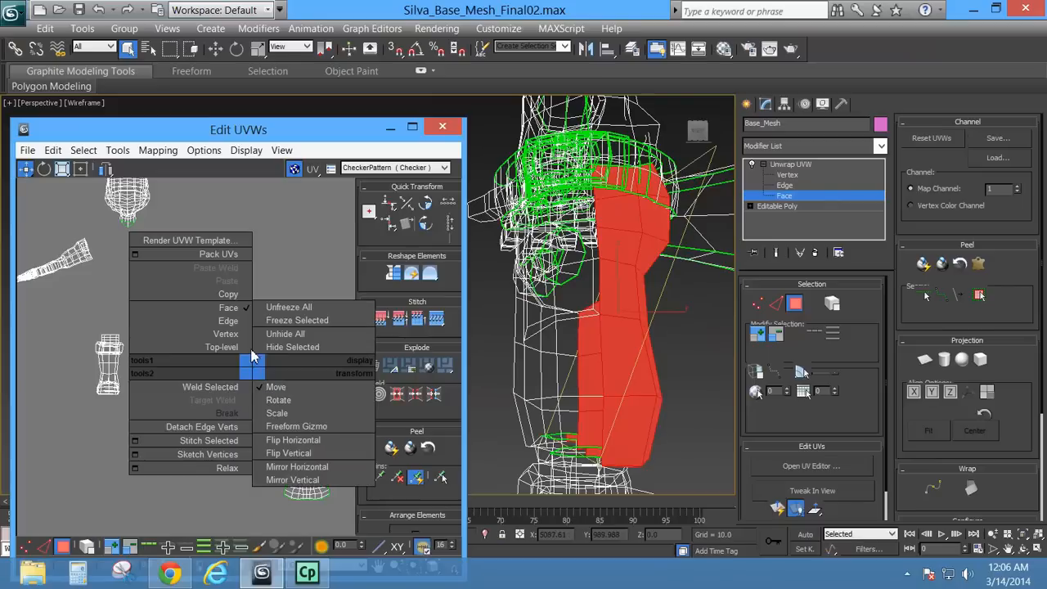
pyautogui.click(233, 413)
pyautogui.moveTo(248, 369); pyautogui.dragTo(312, 265)
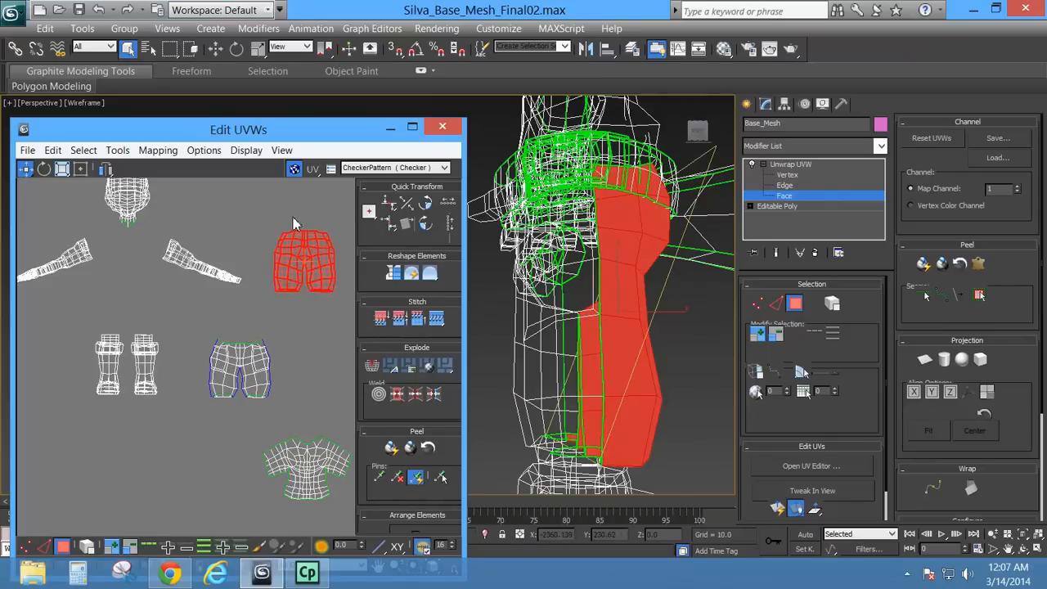
# Flip the back shorts piece horizontally and relax it with Relax By Face Angles.
pyautogui.click(117, 151)
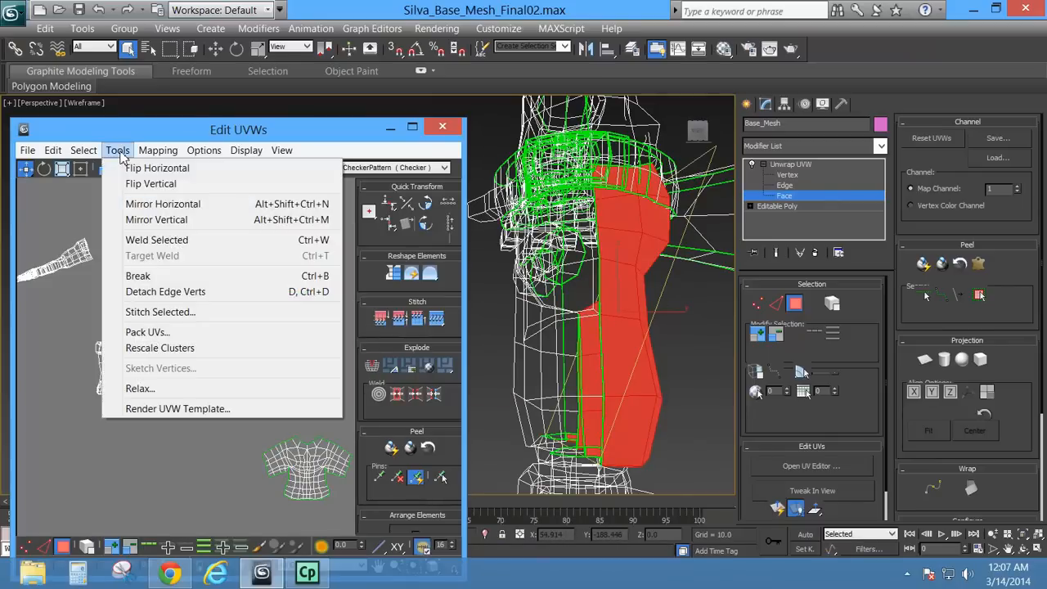
pyautogui.click(135, 167)
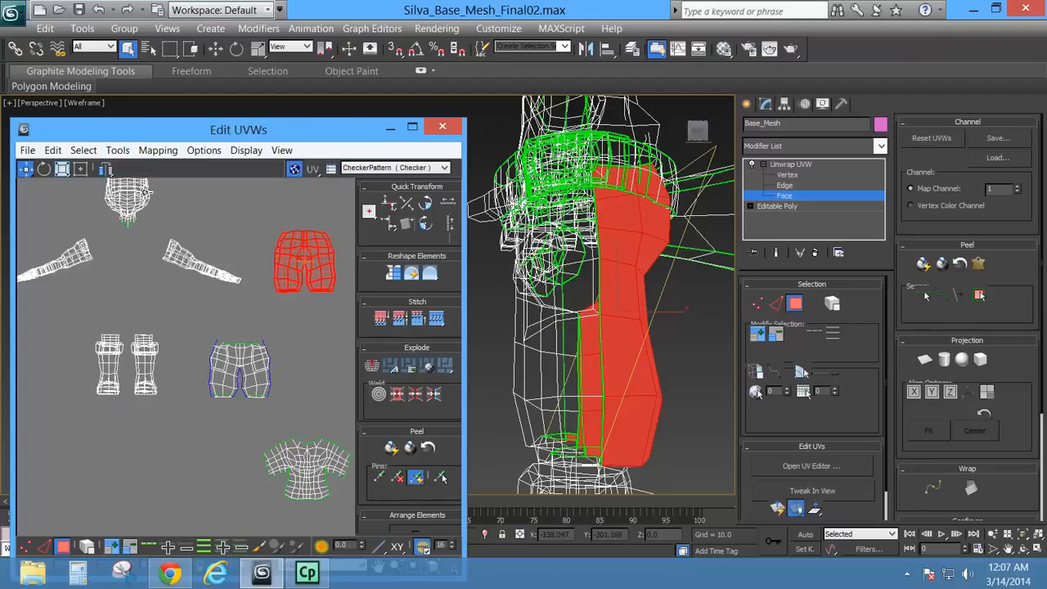
pyautogui.click(127, 155)
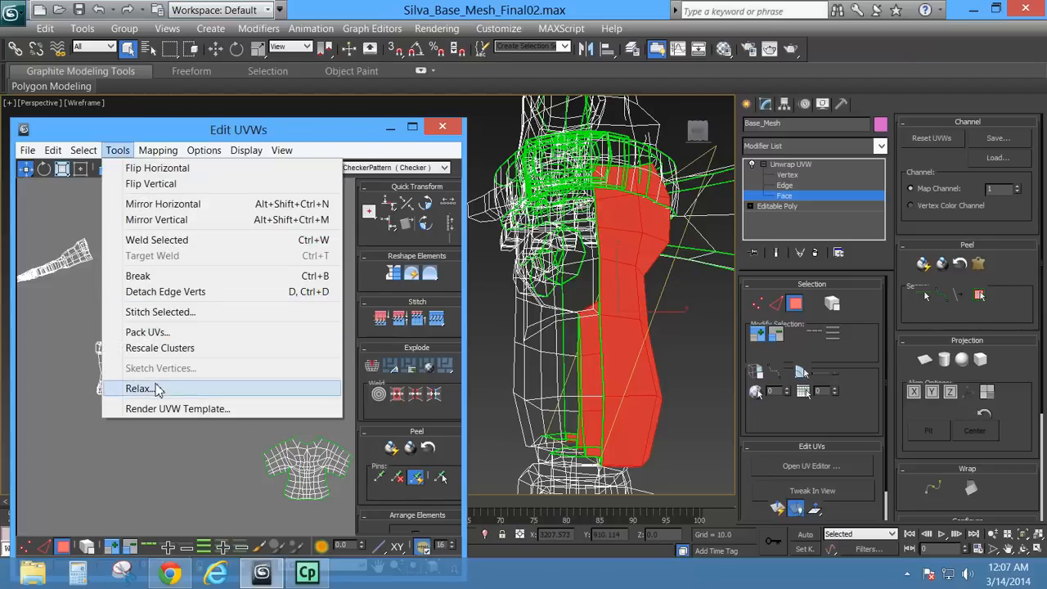
pyautogui.click(155, 451)
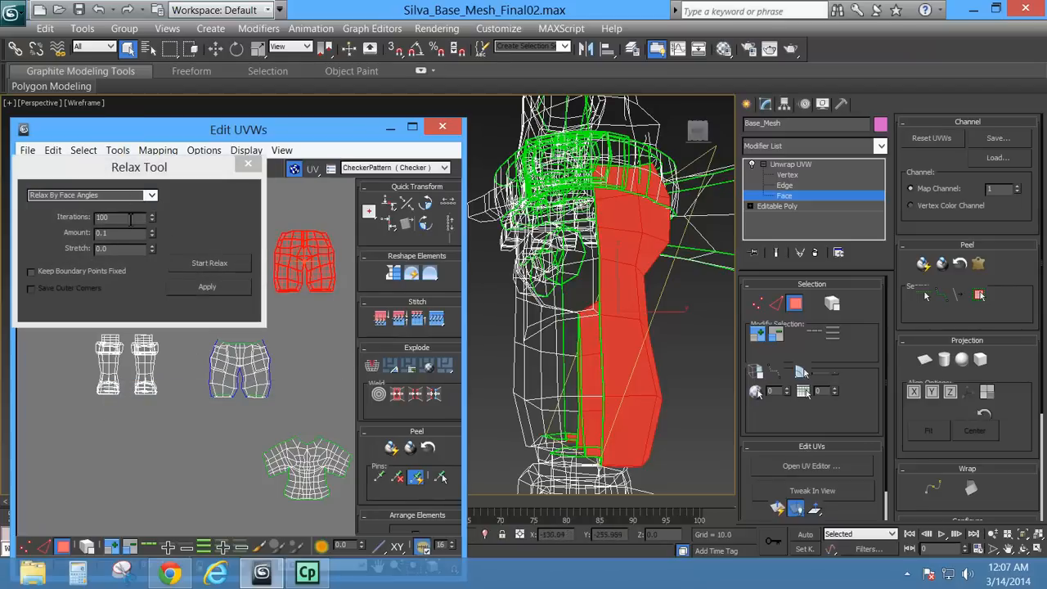
pyautogui.click(209, 290)
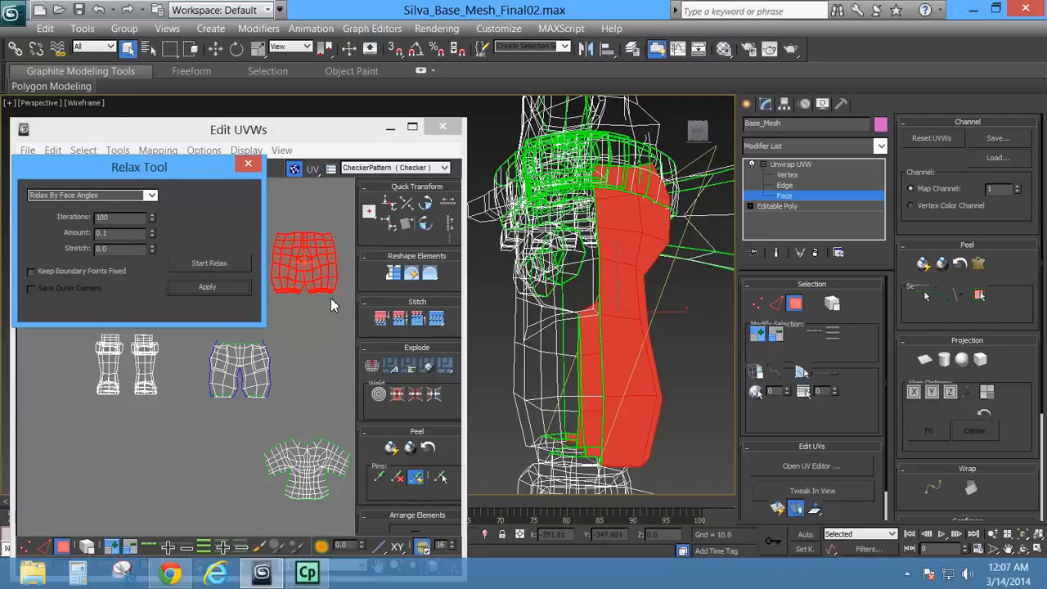
pyautogui.click(247, 165)
# Pull apart the two nearly touching UV vertices at the lower end of the seam between the back shorts legs.
pyautogui.moveTo(282, 319); pyautogui.dragTo(238, 329, button='middle')
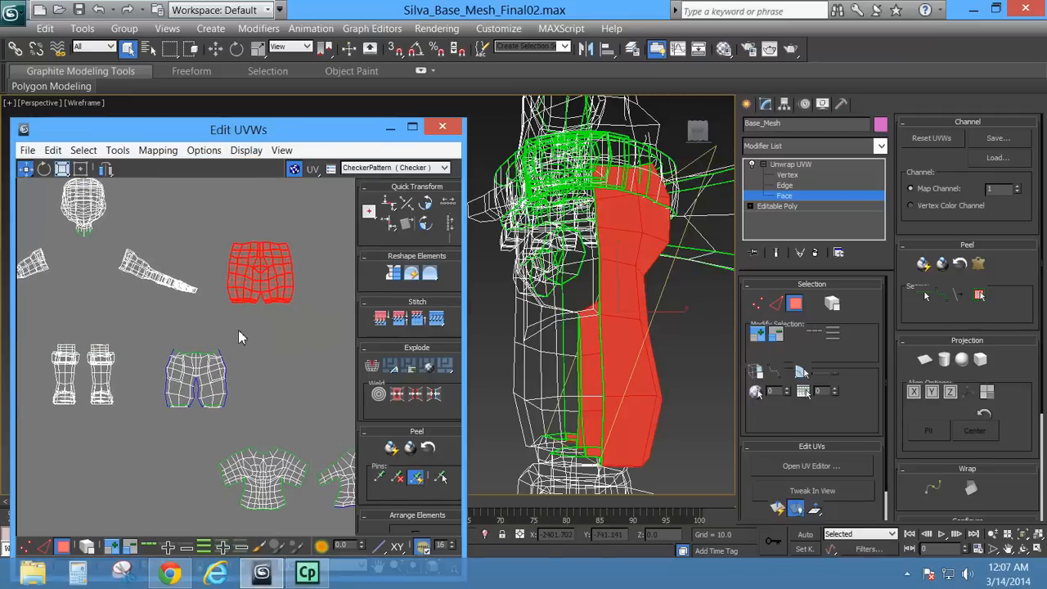
pyautogui.scroll(3, 238, 329)
pyautogui.moveTo(292, 264); pyautogui.dragTo(273, 344, button='middle')
pyautogui.scroll(1, 240, 354)
pyautogui.click(787, 175)
pyautogui.scroll(3, 273, 343)
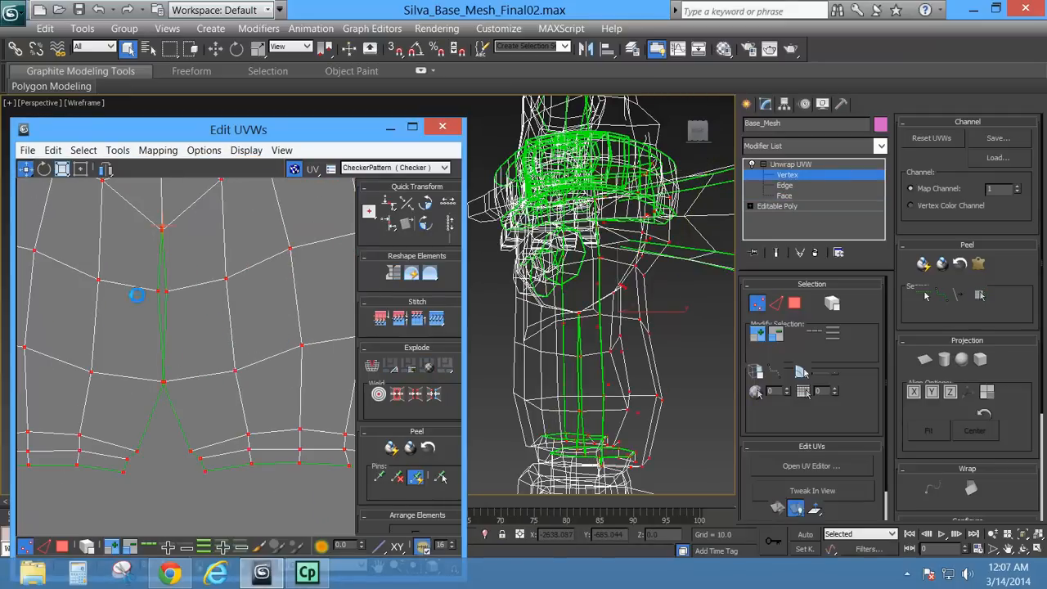
pyautogui.moveTo(170, 401); pyautogui.dragTo(193, 391, button='middle')
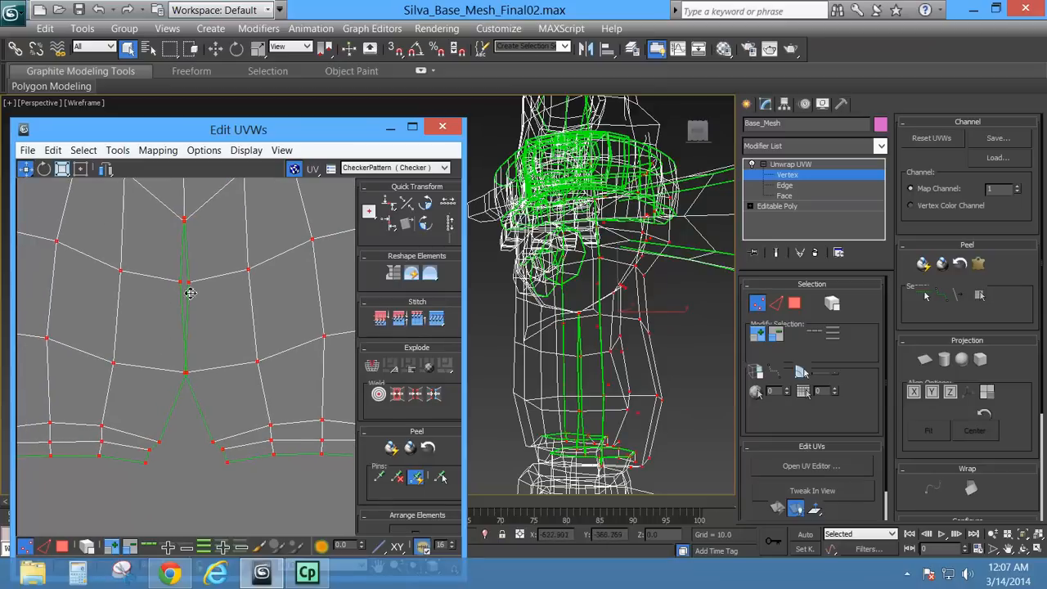
pyautogui.scroll(5, 196, 359)
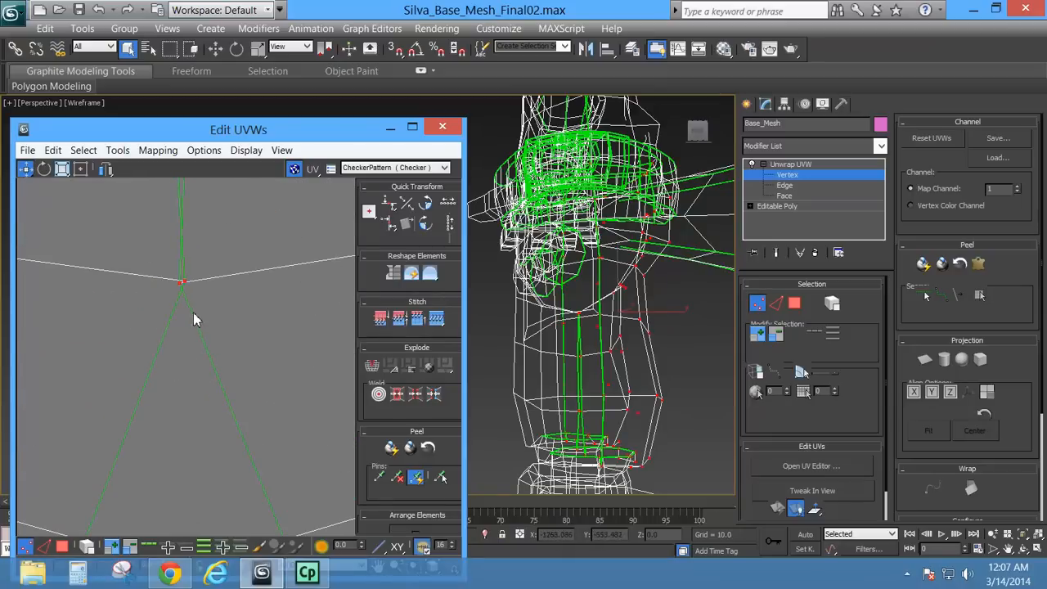
pyautogui.click(187, 296)
pyautogui.moveTo(186, 281)
pyautogui.mouseDown()
pyautogui.moveTo(175, 285)
pyautogui.moveTo(198, 285)
pyautogui.mouseUp()
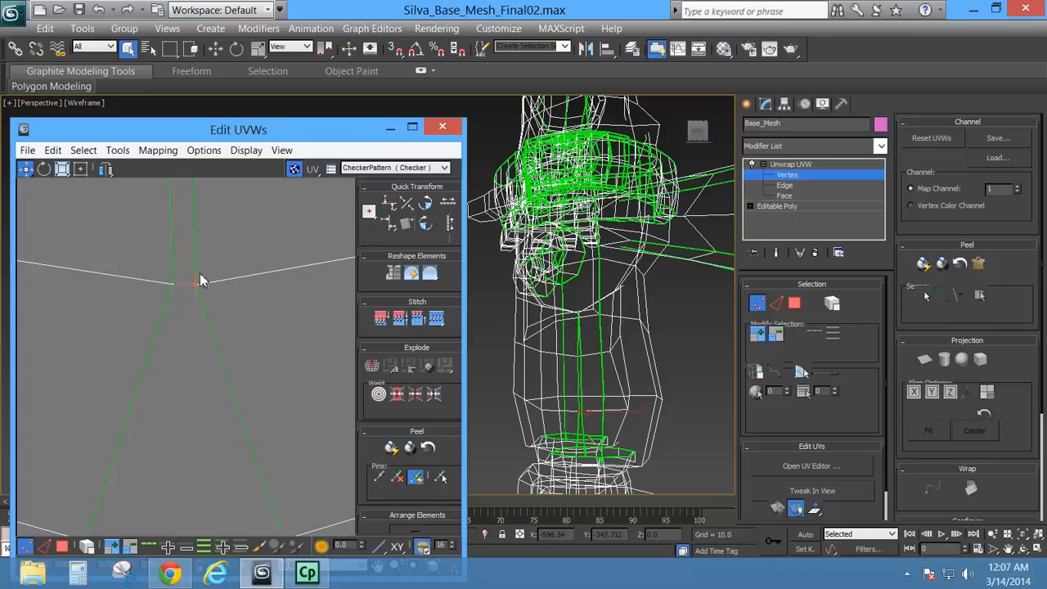
# Move the overlapping crotch vertex of the back shorts piece down below the point where the seam edges meet.
pyautogui.moveTo(201, 274); pyautogui.dragTo(225, 423, button='middle')
pyautogui.scroll(-1, 225, 424)
pyautogui.moveTo(234, 381); pyautogui.dragTo(214, 531, button='middle')
pyautogui.scroll(4, 233, 371)
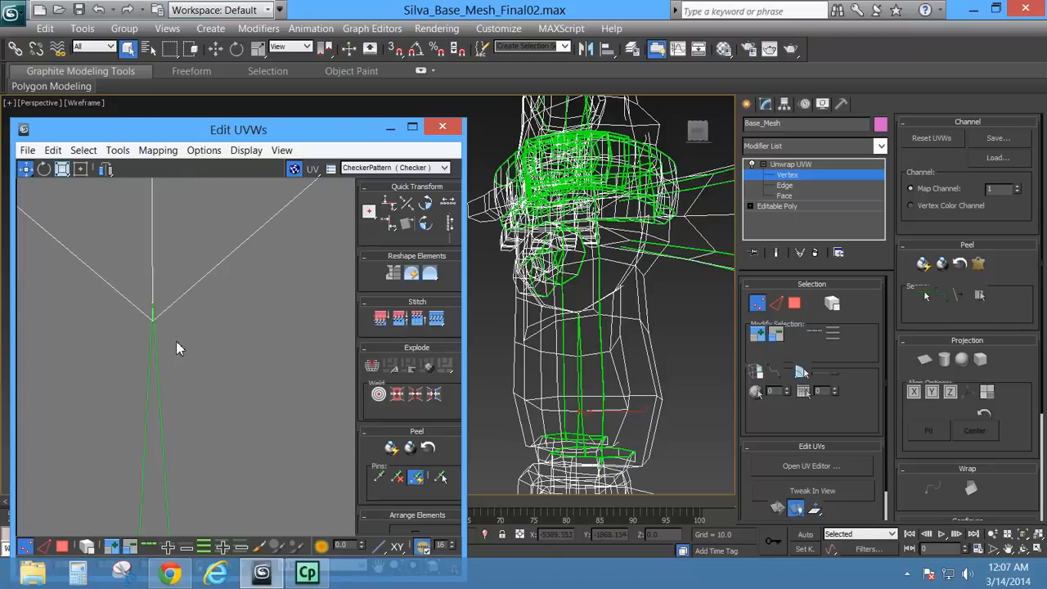
pyautogui.moveTo(162, 338); pyautogui.dragTo(148, 329, button='middle')
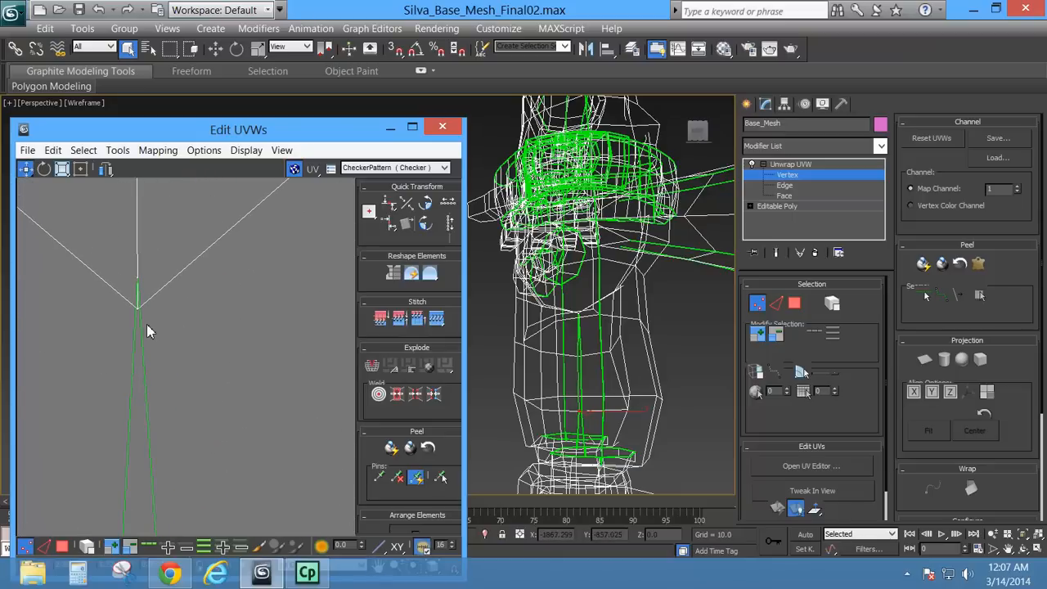
pyautogui.click(136, 279)
pyautogui.moveTo(141, 296); pyautogui.dragTo(141, 333)
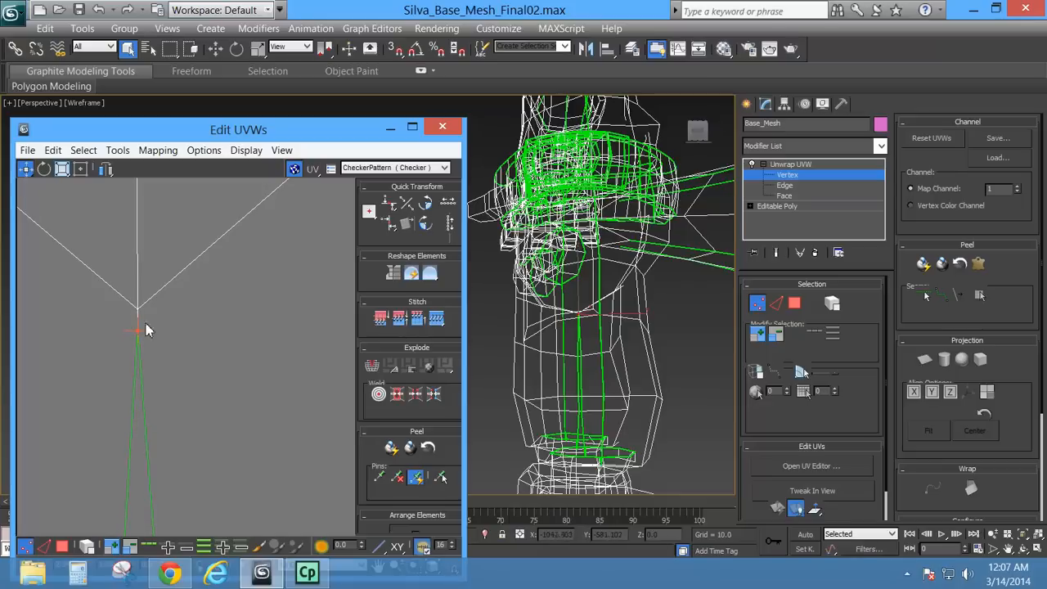
pyautogui.scroll(-8, 150, 366)
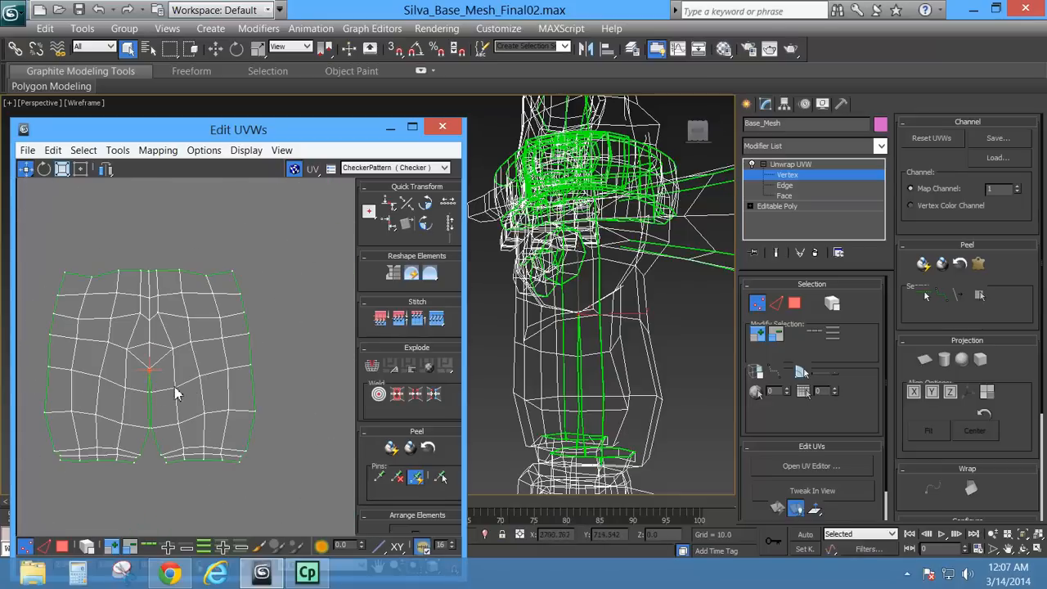
pyautogui.moveTo(176, 394); pyautogui.dragTo(190, 339, button='middle')
pyautogui.scroll(-6, 197, 398)
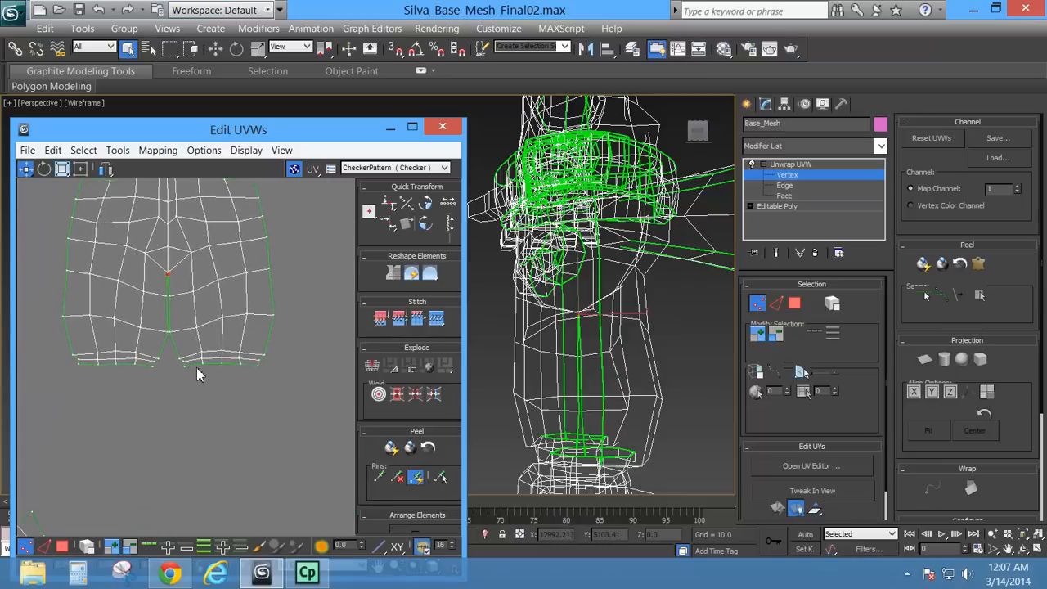
# Relax the front shorts piece with Relax By Face Angles, then switch to vertex editing.
pyautogui.click(782, 196)
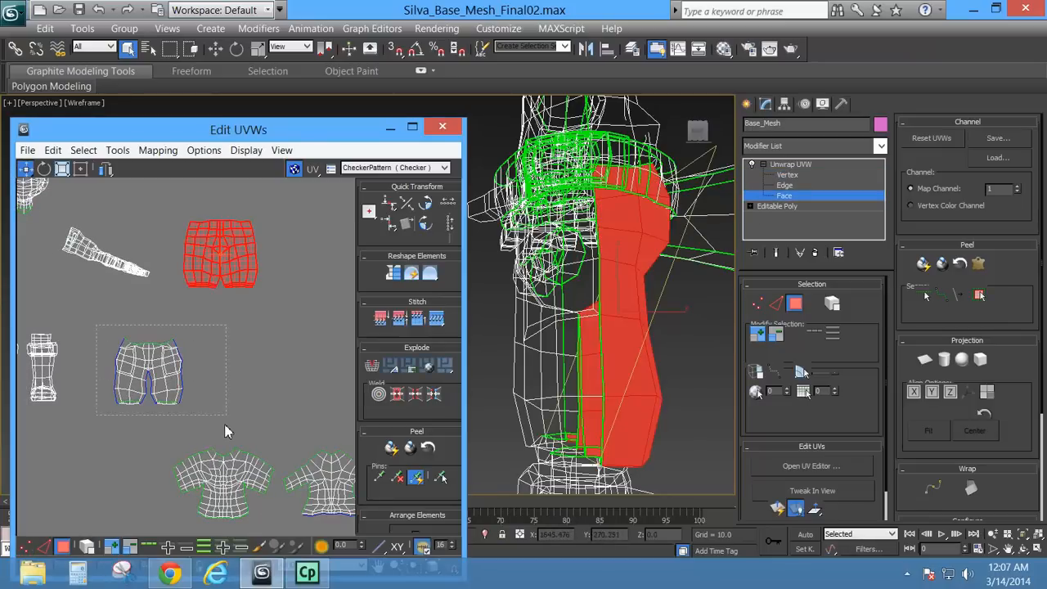
pyautogui.click(131, 399)
pyautogui.moveTo(141, 375); pyautogui.dragTo(186, 363, button='middle')
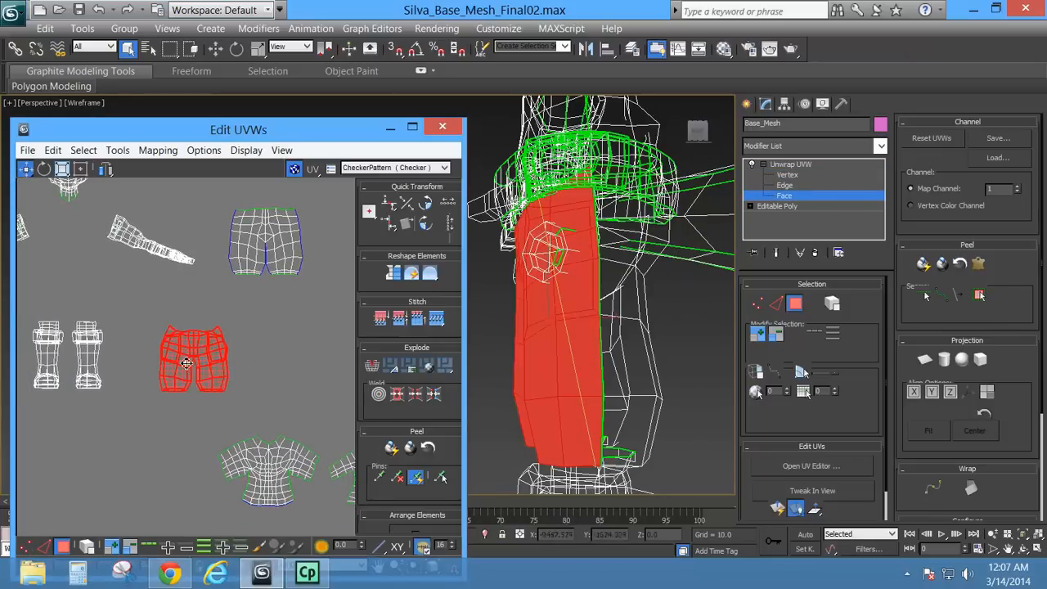
pyautogui.click(117, 150)
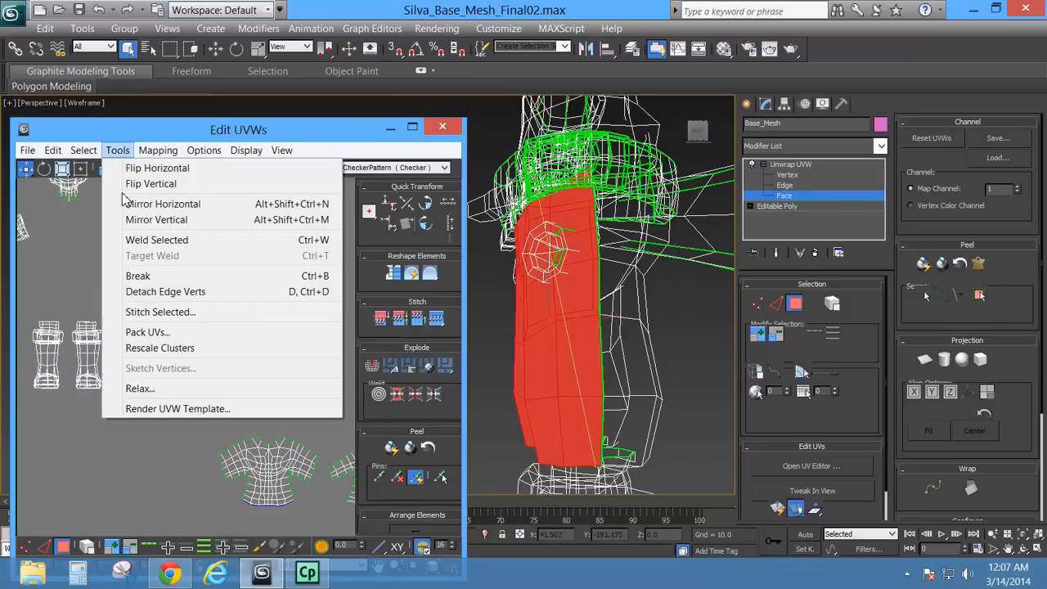
pyautogui.click(139, 388)
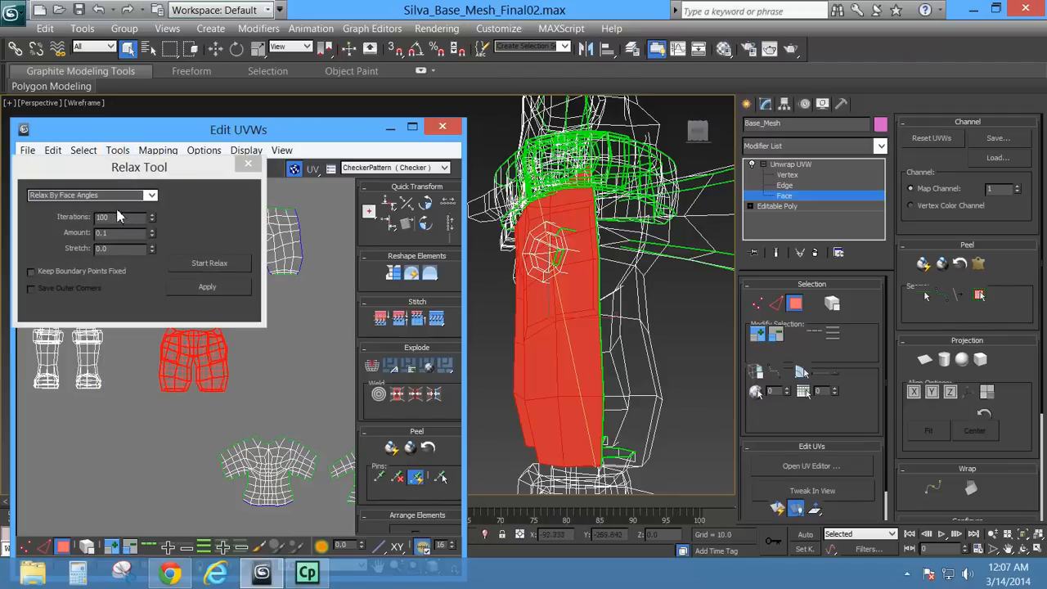
pyautogui.click(211, 264)
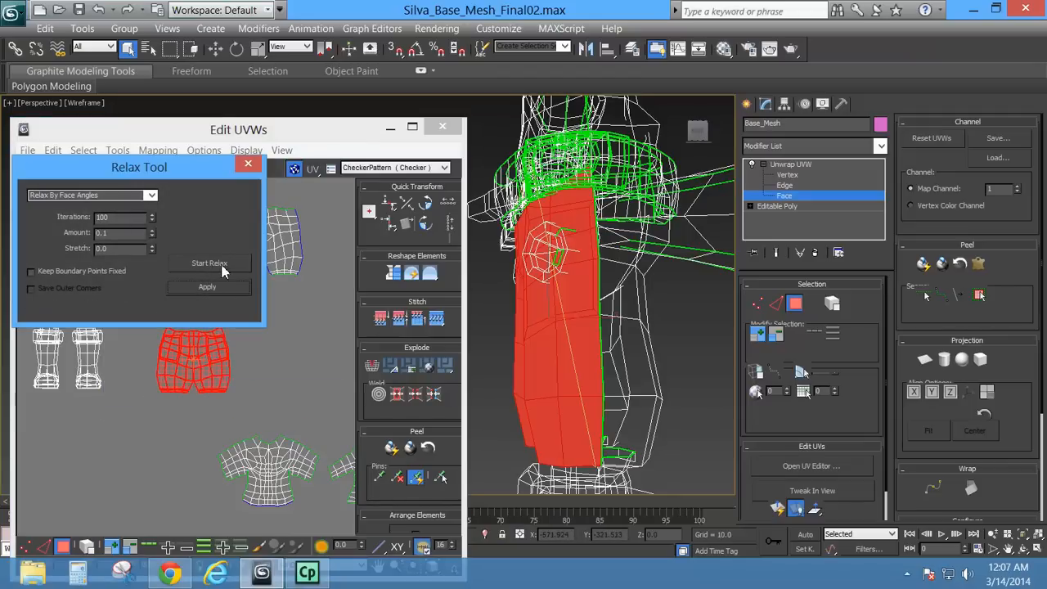
pyautogui.click(247, 168)
pyautogui.click(784, 176)
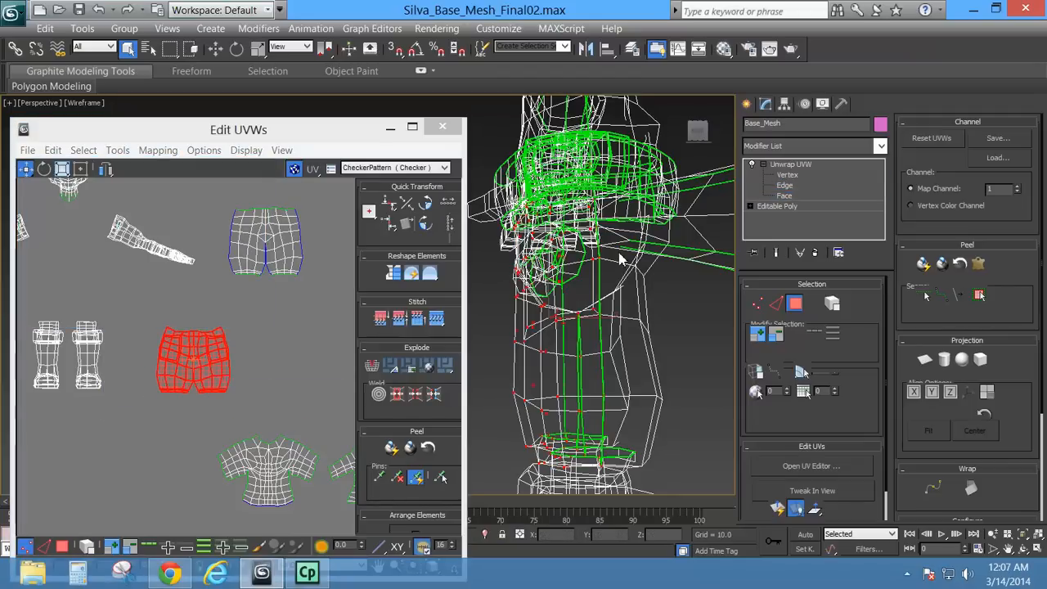
# Move the overlapping crotch vertex of the front shorts piece down below the point where the seam edges meet.
pyautogui.scroll(10, 186, 415)
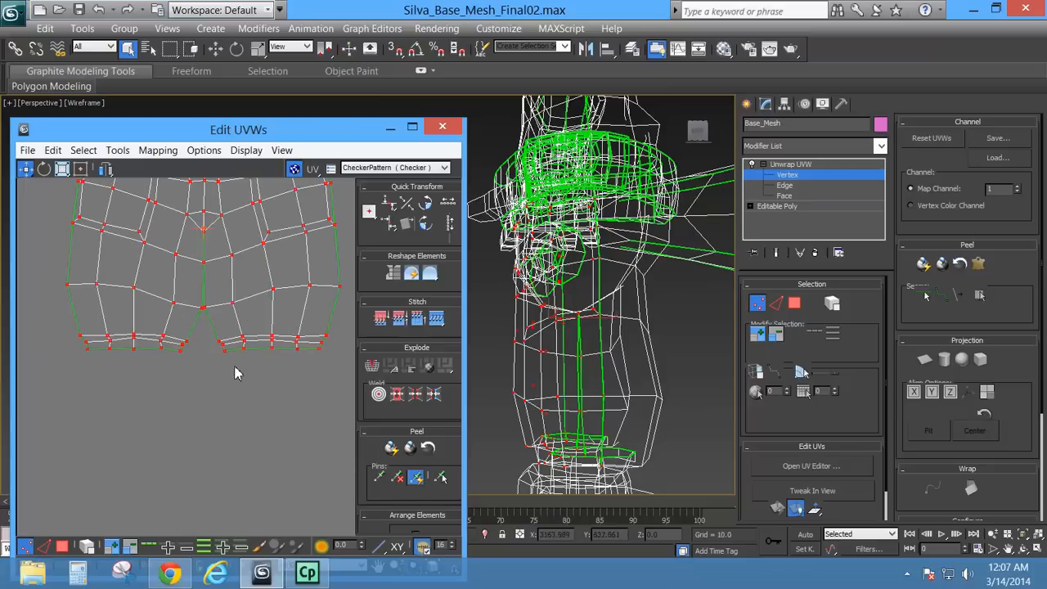
pyautogui.scroll(5, 242, 426)
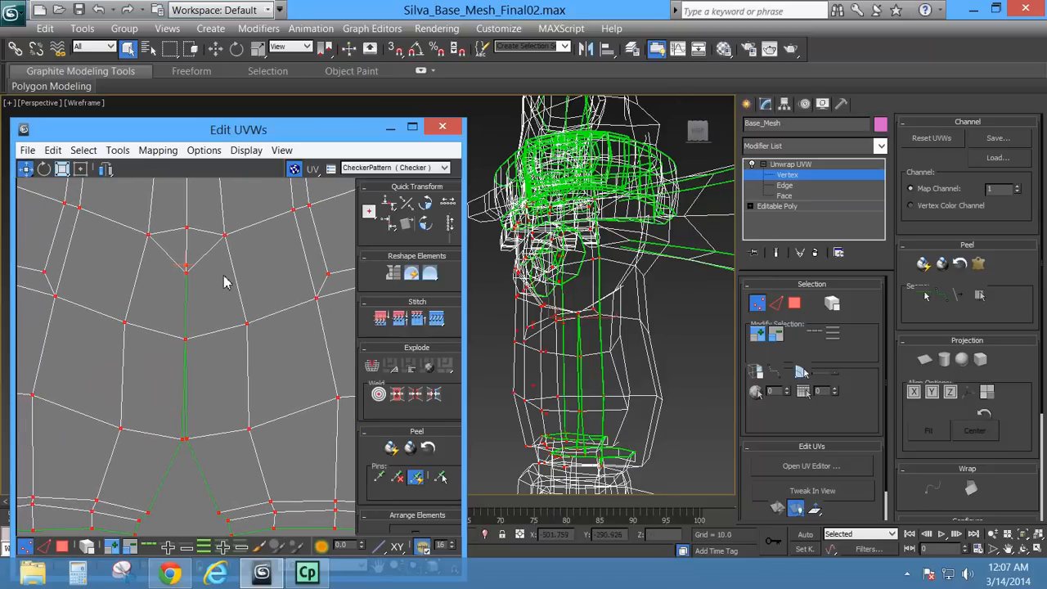
pyautogui.click(188, 267)
pyautogui.moveTo(188, 268); pyautogui.dragTo(187, 275)
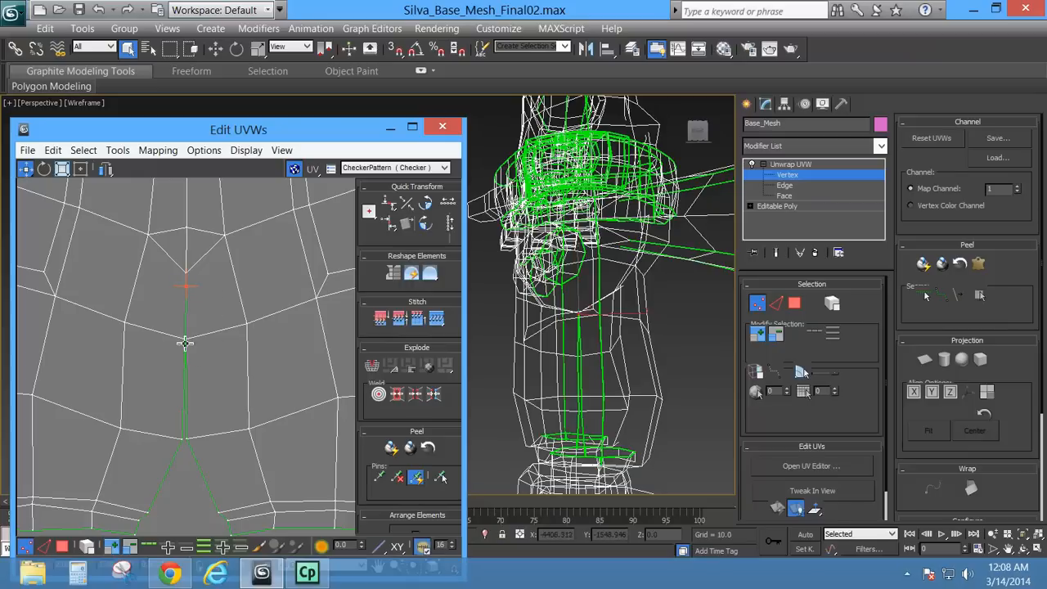
# Pull apart the nearly touching UV vertices along the seam between the legs of the front shorts piece.
pyautogui.scroll(3, 189, 353)
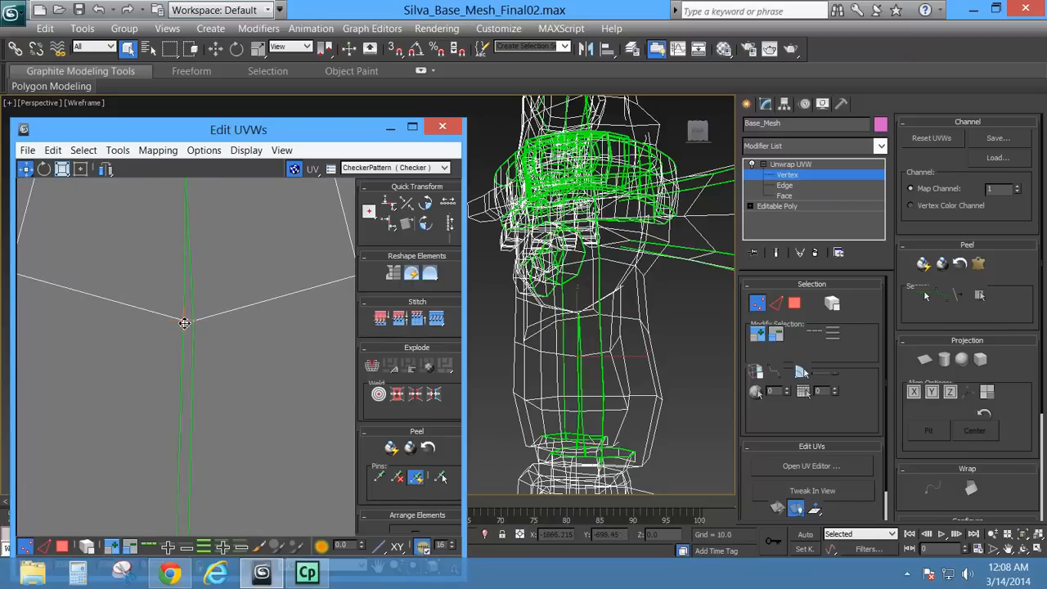
pyautogui.scroll(-3, 201, 297)
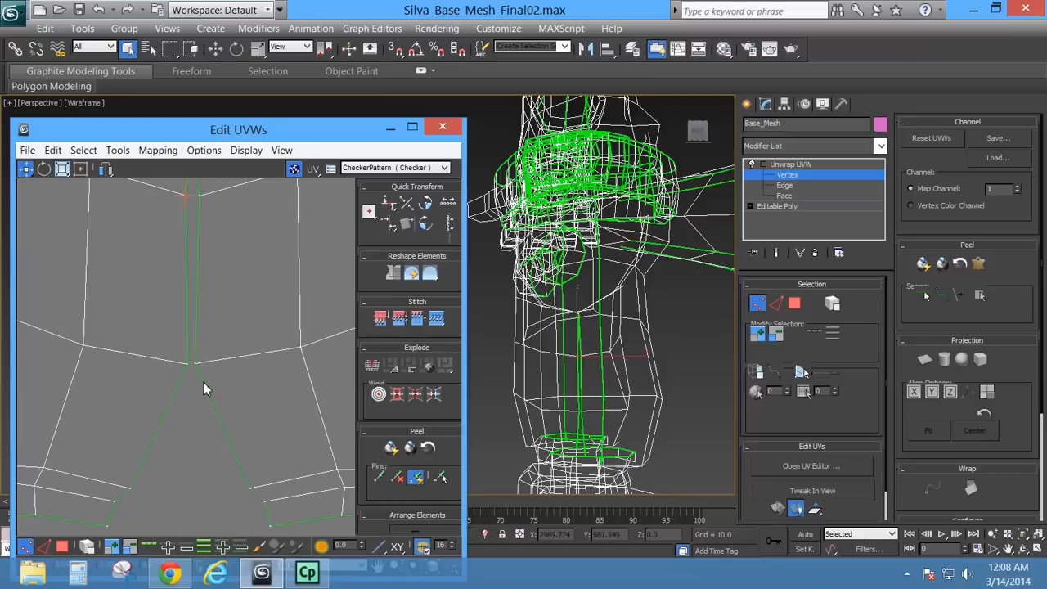
pyautogui.moveTo(197, 365)
pyautogui.mouseDown()
pyautogui.moveTo(209, 362)
pyautogui.moveTo(178, 366)
pyautogui.mouseUp()
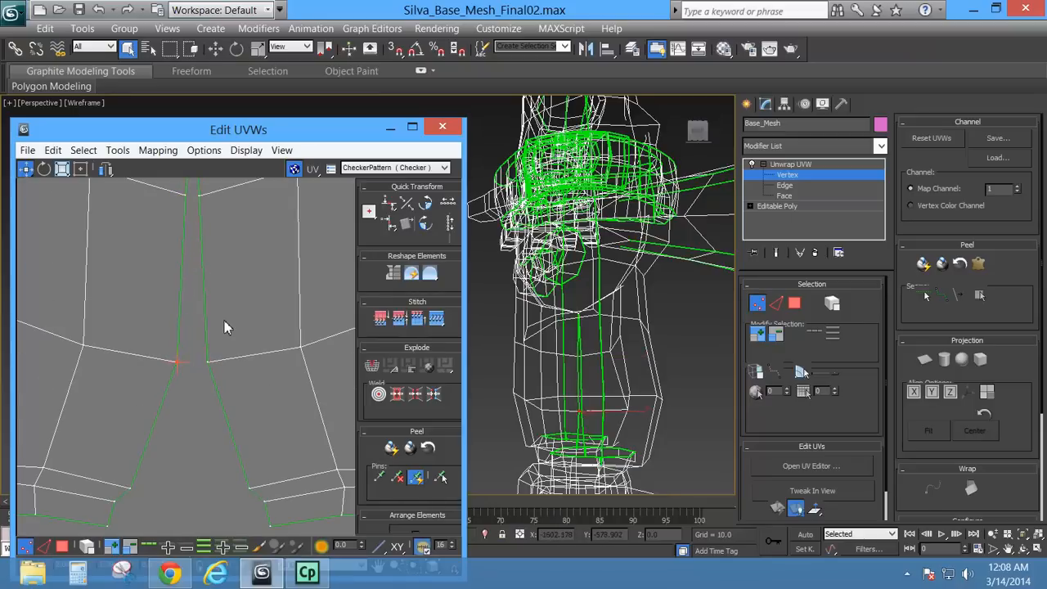
pyautogui.scroll(-5, 227, 327)
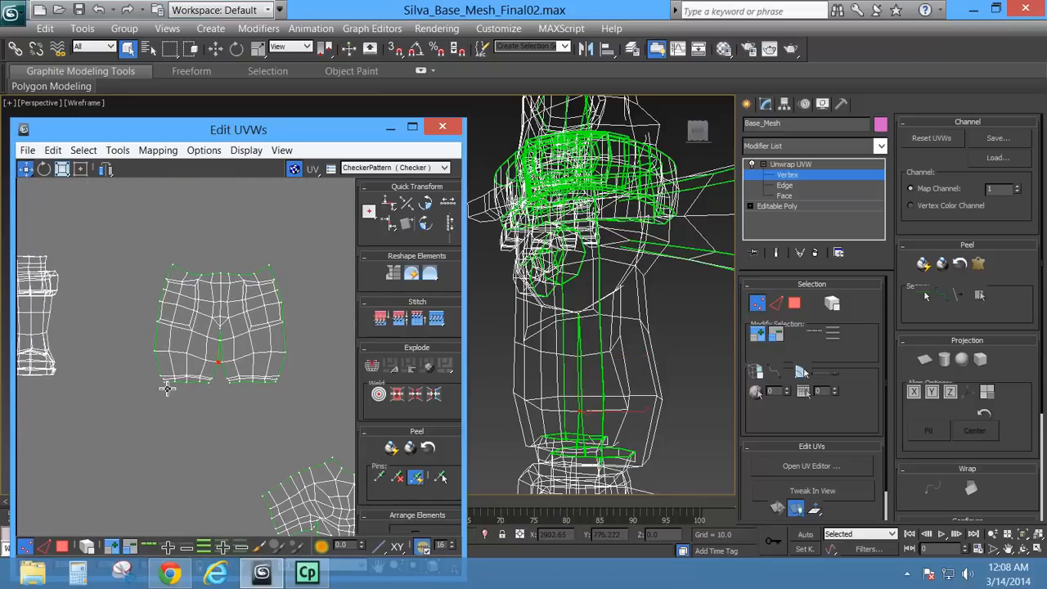
pyautogui.scroll(-4, 167, 387)
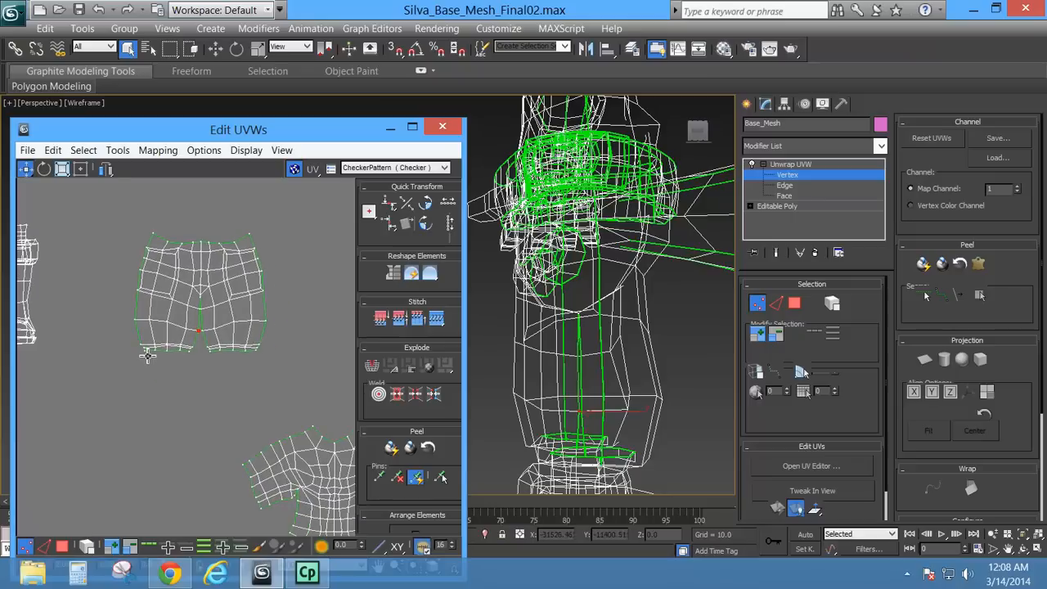
# Select all faces of both shorts pieces and place them side by side directly beneath the two shirt pieces.
pyautogui.click(797, 195)
pyautogui.moveTo(155, 320); pyautogui.dragTo(260, 480)
pyautogui.keyDown('ctrl'); pyautogui.click(213, 258); pyautogui.keyUp('ctrl')
pyautogui.moveTo(235, 435); pyautogui.dragTo(196, 342, button='middle')
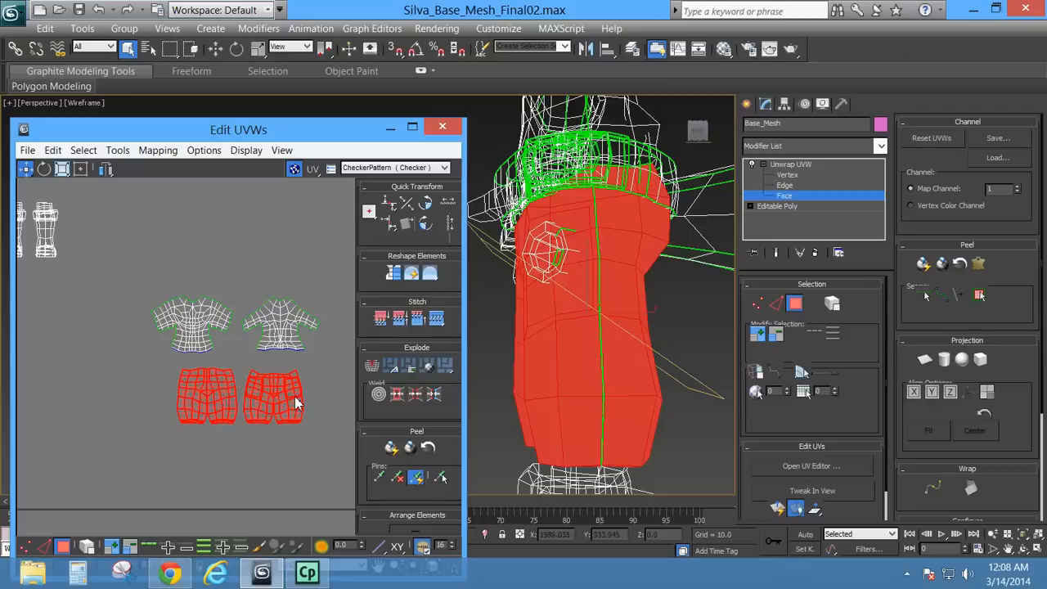
pyautogui.scroll(3, 278, 319)
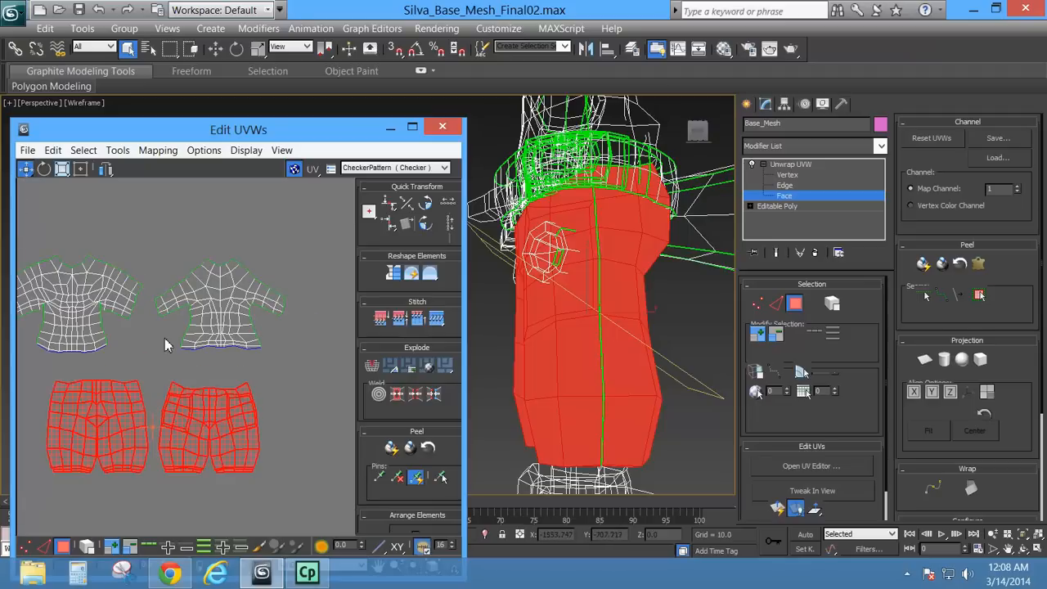
pyautogui.moveTo(165, 337); pyautogui.dragTo(201, 313, button='middle')
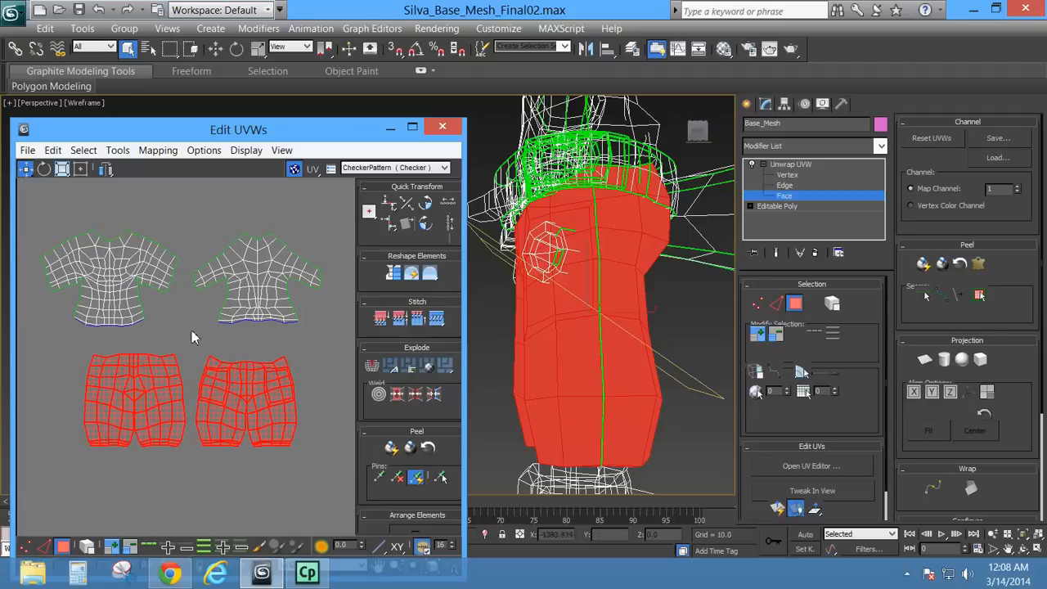
pyautogui.scroll(-5, 259, 331)
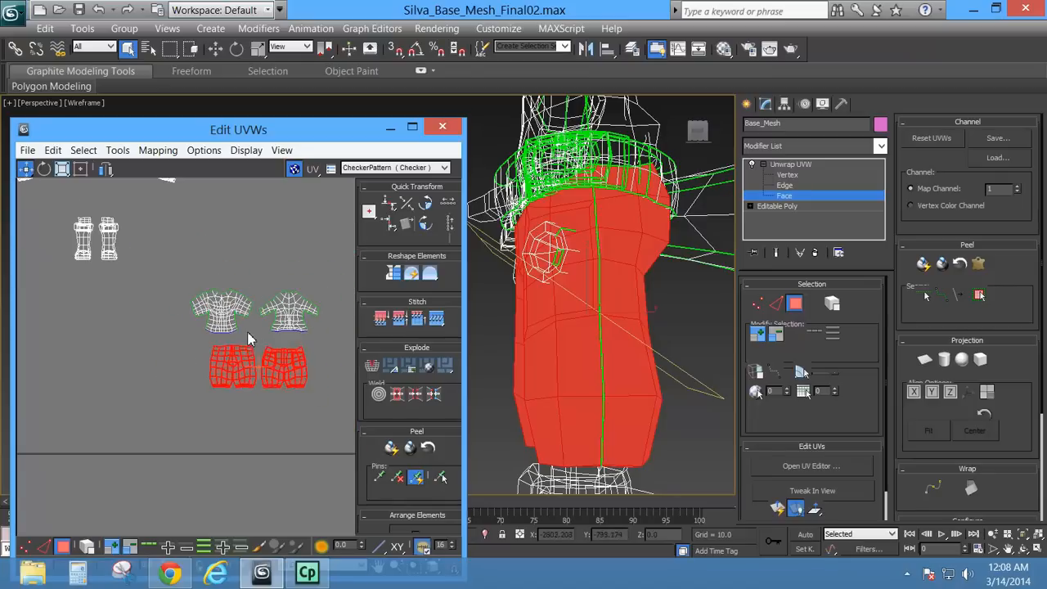
# Select all faces of the head UV piece above the two arm pieces.
pyautogui.moveTo(130, 197); pyautogui.dragTo(142, 331, button='middle')
pyautogui.scroll(4, 141, 331)
pyautogui.moveTo(130, 275); pyautogui.dragTo(130, 291, button='middle')
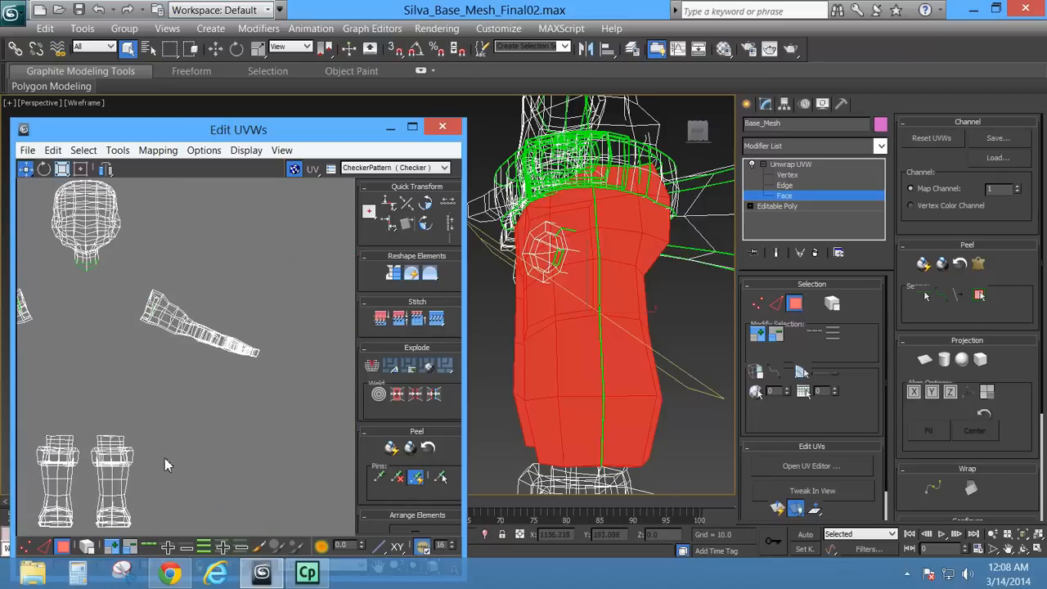
pyautogui.moveTo(85, 233); pyautogui.dragTo(172, 270, button='middle')
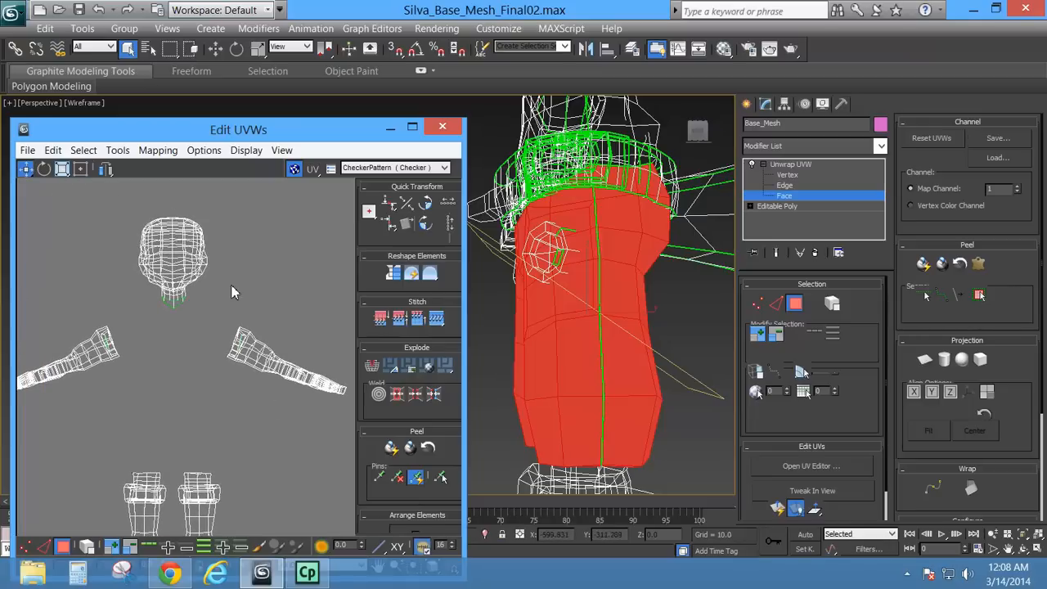
pyautogui.moveTo(232, 286); pyautogui.dragTo(256, 301, button='middle')
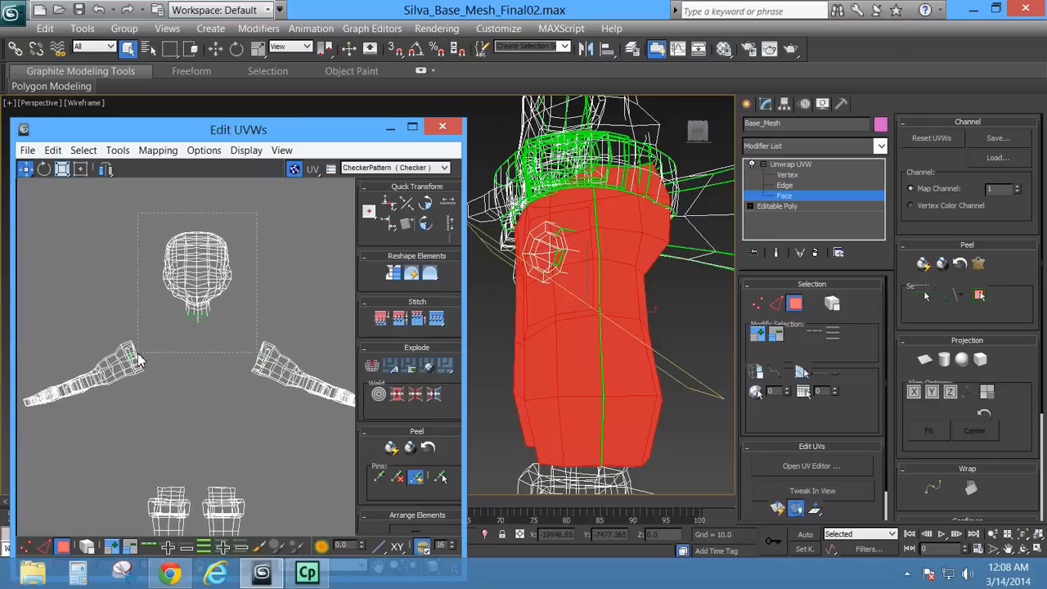
pyautogui.moveTo(146, 328); pyautogui.dragTo(147, 328)
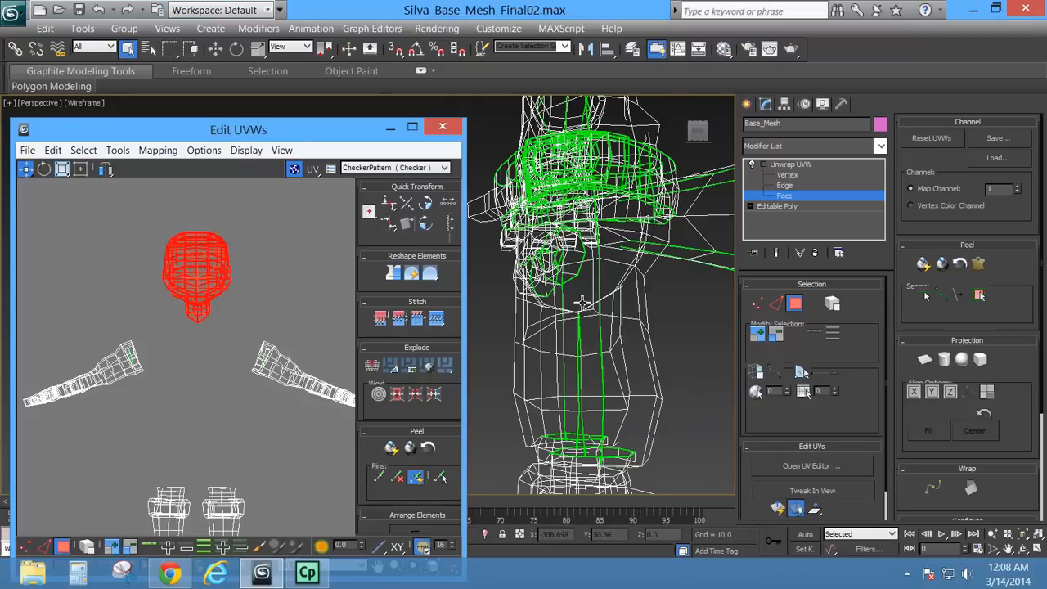
# Apply cylindrical mapping to the selected head faces and bring the resulting UV layout into view.
pyautogui.scroll(-3, 570, 421)
pyautogui.moveTo(541, 276); pyautogui.dragTo(599, 373, button='middle')
pyautogui.scroll(4, 577, 355)
pyautogui.moveTo(624, 325); pyautogui.dragTo(512, 308, button='middle')
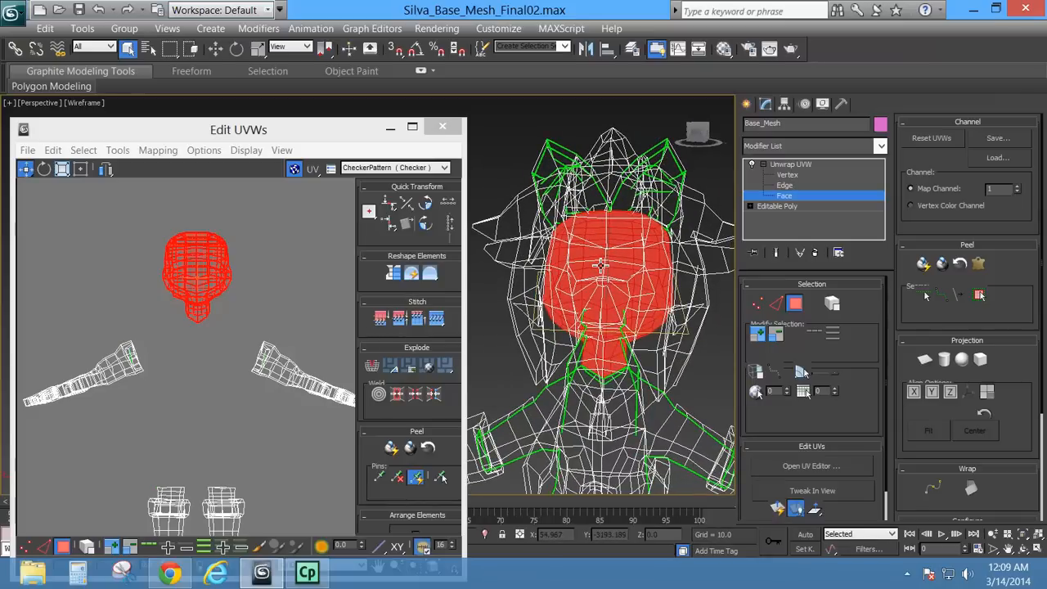
pyautogui.click(945, 360)
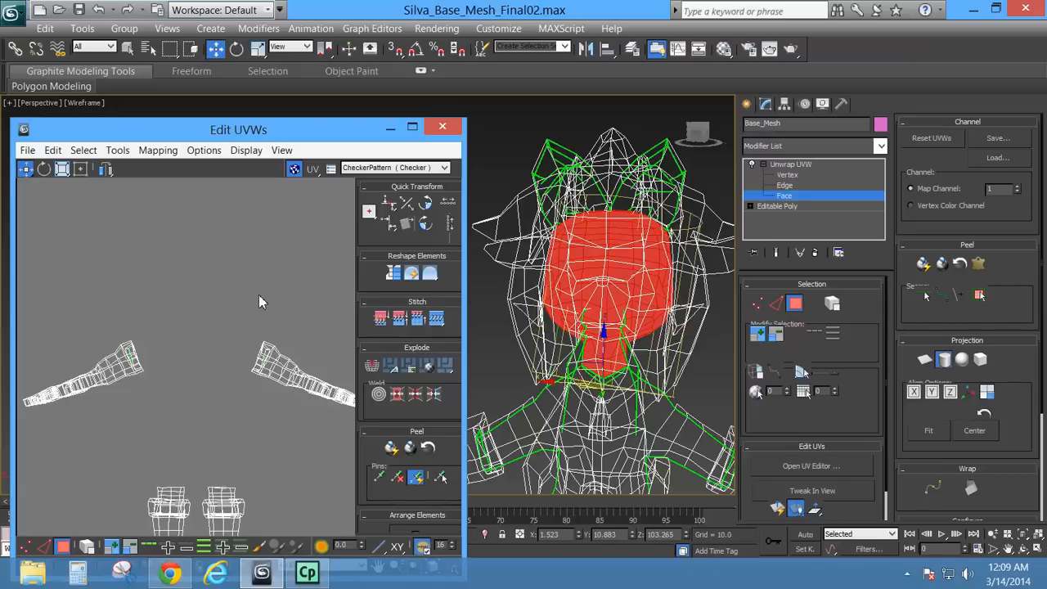
pyautogui.scroll(-5, 321, 307)
pyautogui.moveTo(234, 407); pyautogui.dragTo(226, 315, button='middle')
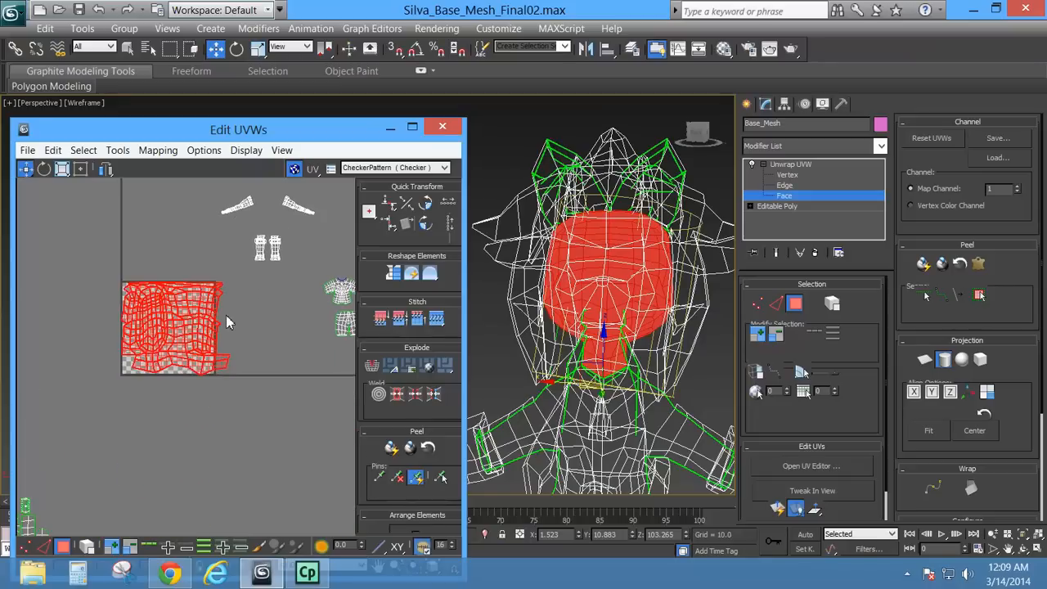
pyautogui.scroll(2, 226, 315)
pyautogui.scroll(2, 601, 325)
pyautogui.moveTo(639, 332); pyautogui.dragTo(578, 335, button='middle')
pyautogui.scroll(-2, 577, 317)
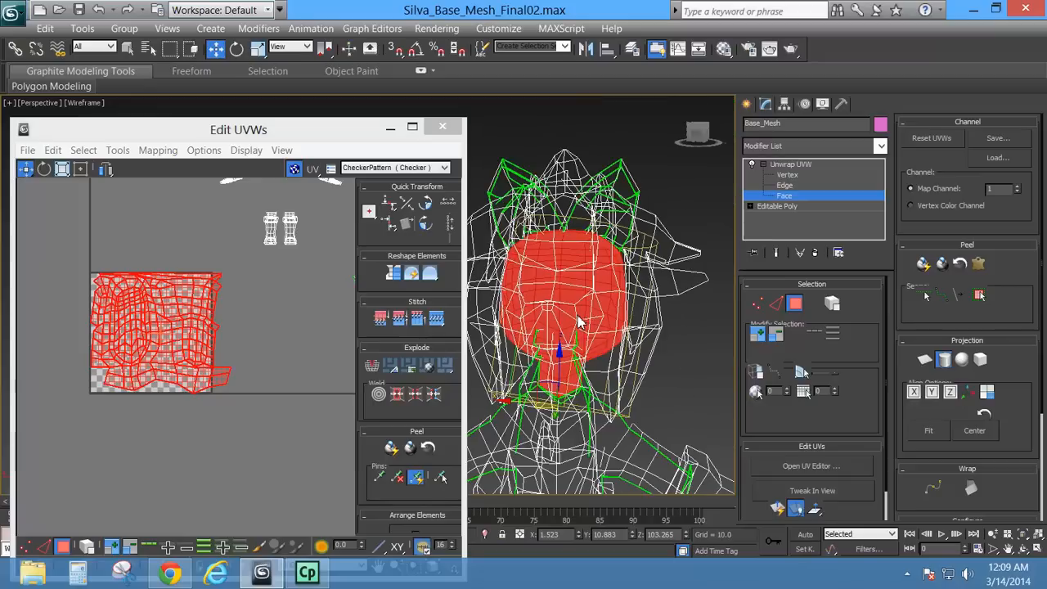
# Close the UV editor and examine the cylindrical projection gizmo around the head and neck from several angles.
pyautogui.keyDown('alt'); pyautogui.moveTo(597, 372); pyautogui.dragTo(384, 114, button='middle'); pyautogui.keyUp('alt')
pyautogui.scroll(3, 644, 337)
pyautogui.moveTo(373, 139); pyautogui.dragTo(410, 48)
pyautogui.click(480, 37)
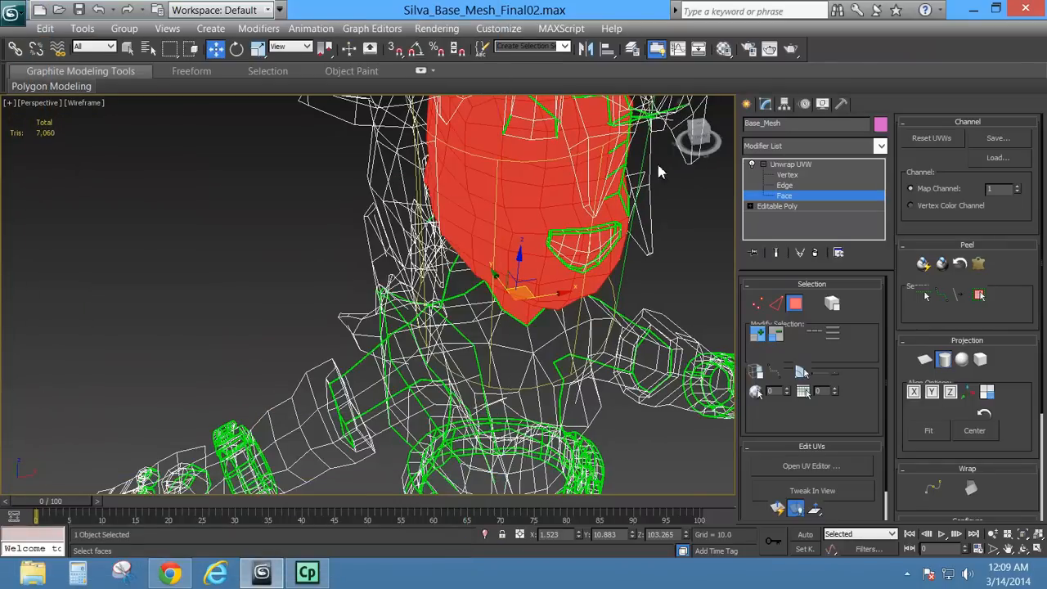
pyautogui.keyDown('alt'); pyautogui.moveTo(600, 341); pyautogui.dragTo(610, 274, button='middle'); pyautogui.keyUp('alt')
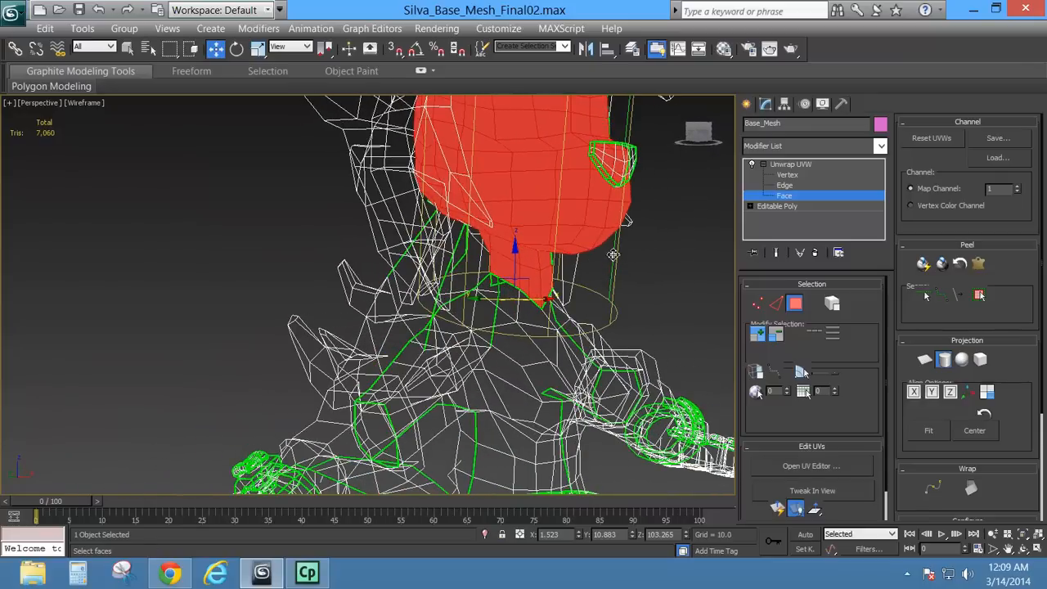
pyautogui.keyDown('alt'); pyautogui.moveTo(623, 289); pyautogui.dragTo(615, 254, button='middle'); pyautogui.keyUp('alt')
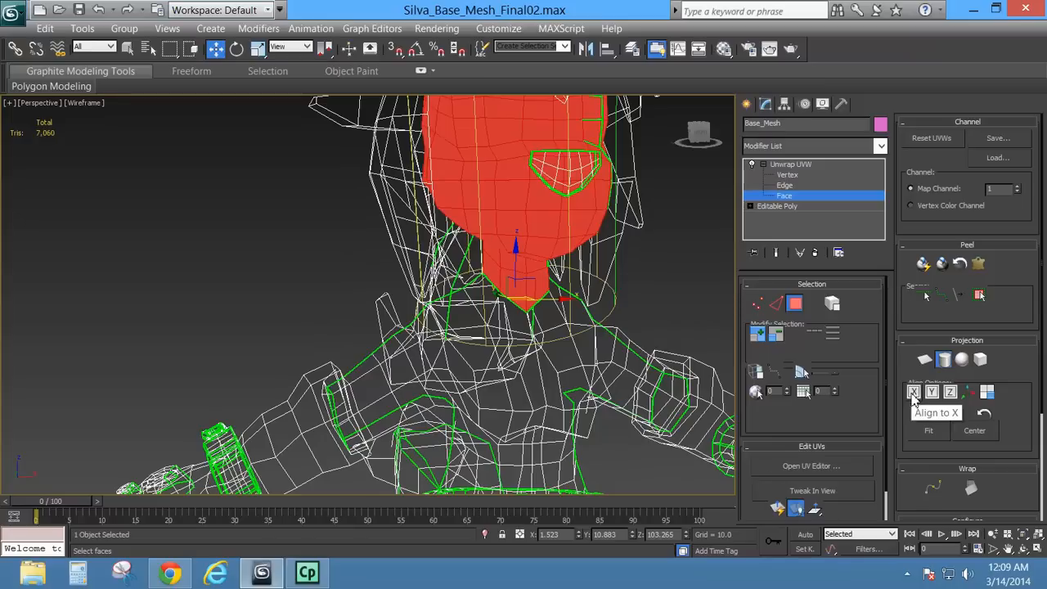
pyautogui.moveTo(697, 291); pyautogui.dragTo(633, 337, button='middle')
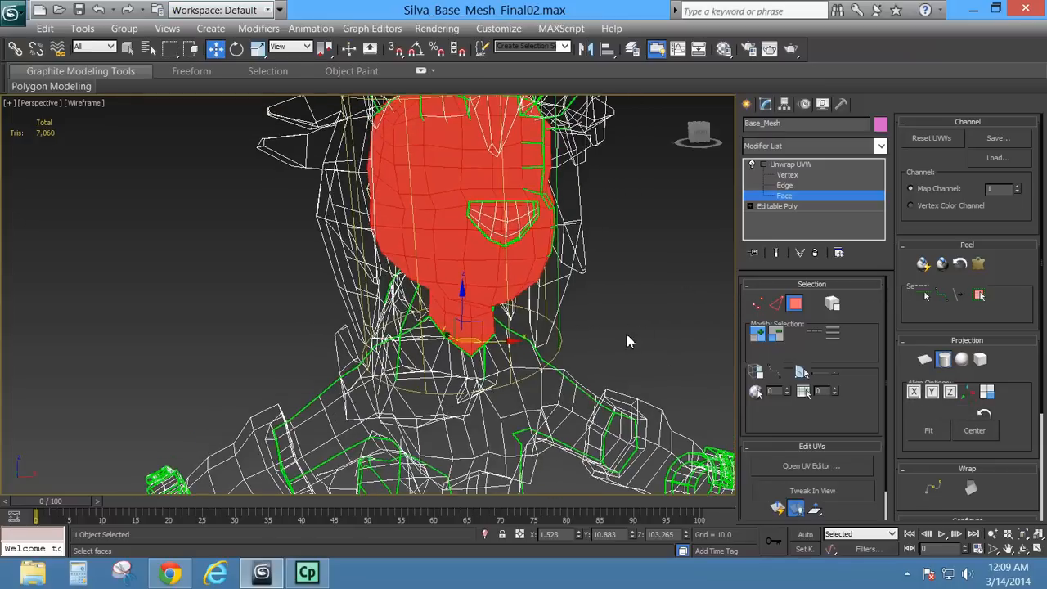
# Try Best Align and Y alignment on the head's cylindrical projection gizmo, finishing with it aligned to Z.
pyautogui.scroll(-3, 626, 337)
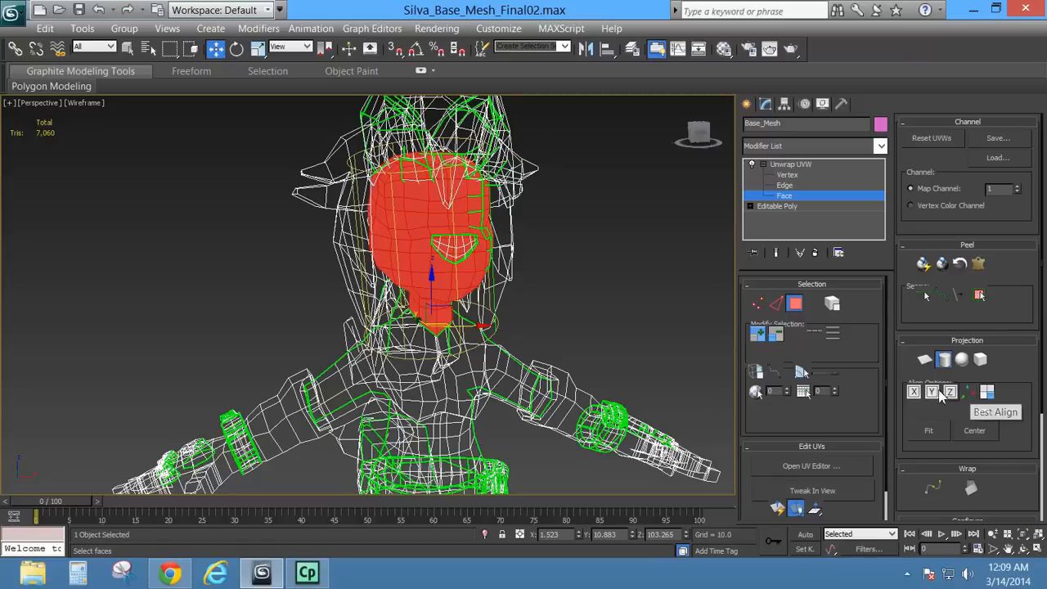
pyautogui.click(972, 396)
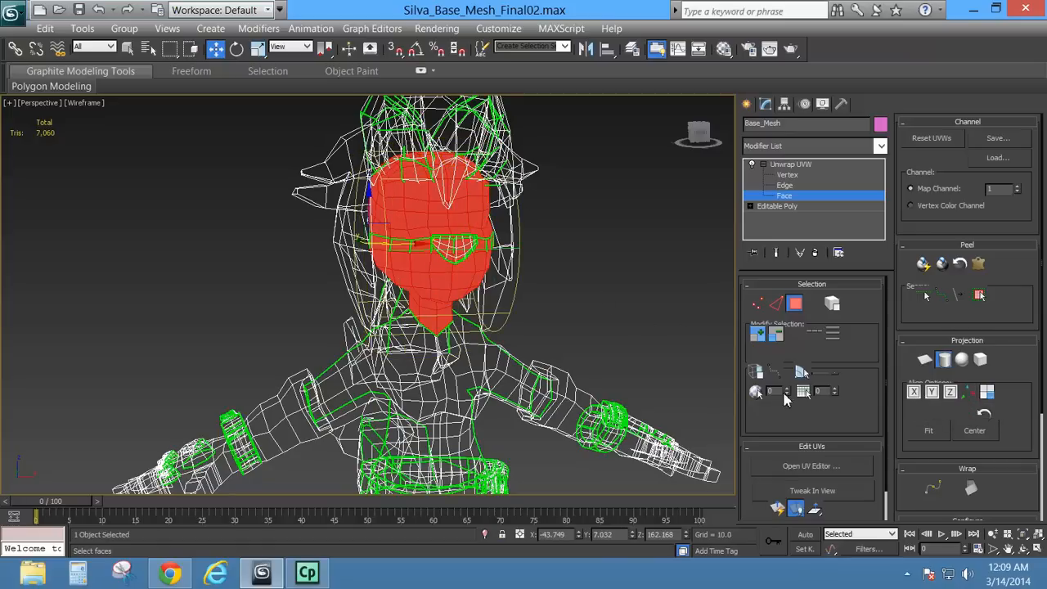
pyautogui.click(935, 394)
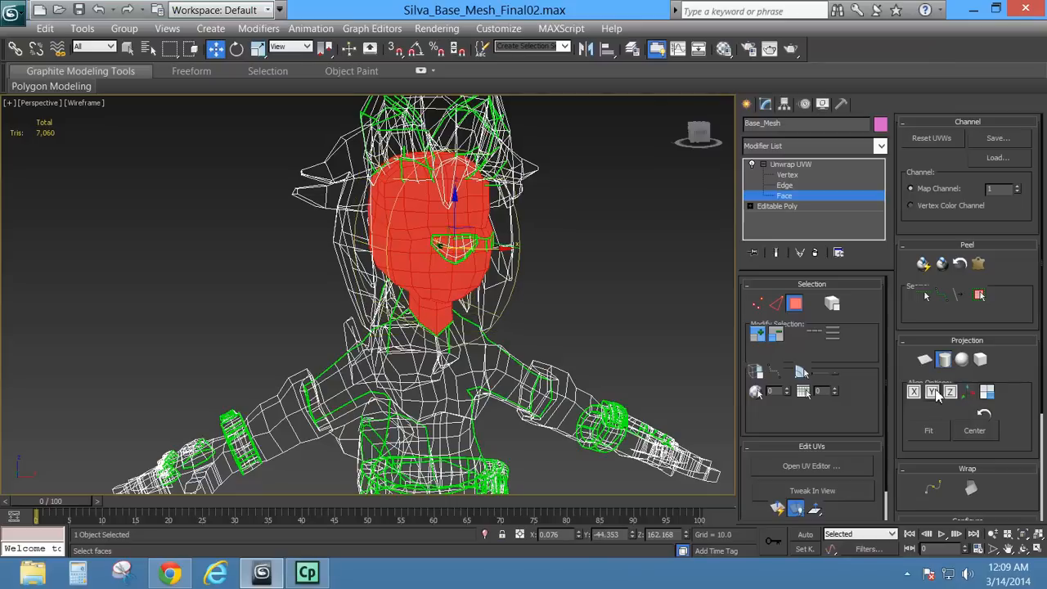
pyautogui.click(949, 392)
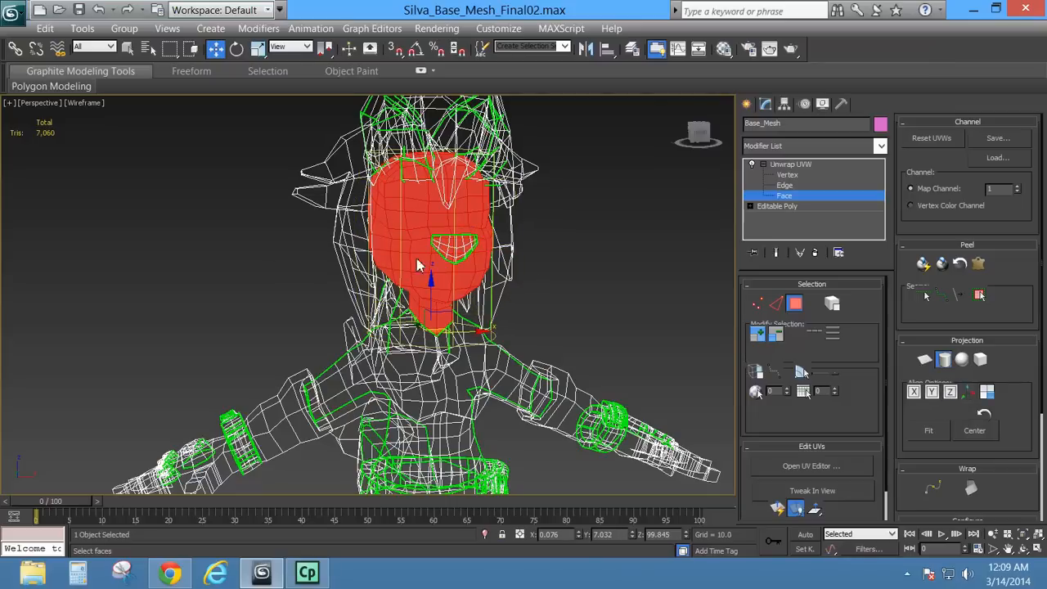
# Reopen the UV editor and frame the head's cylindrical UV layout beside the projection cylinder on the model.
pyautogui.keyDown('alt'); pyautogui.moveTo(417, 264); pyautogui.dragTo(619, 299, button='middle'); pyautogui.keyUp('alt')
pyautogui.scroll(3, 407, 324)
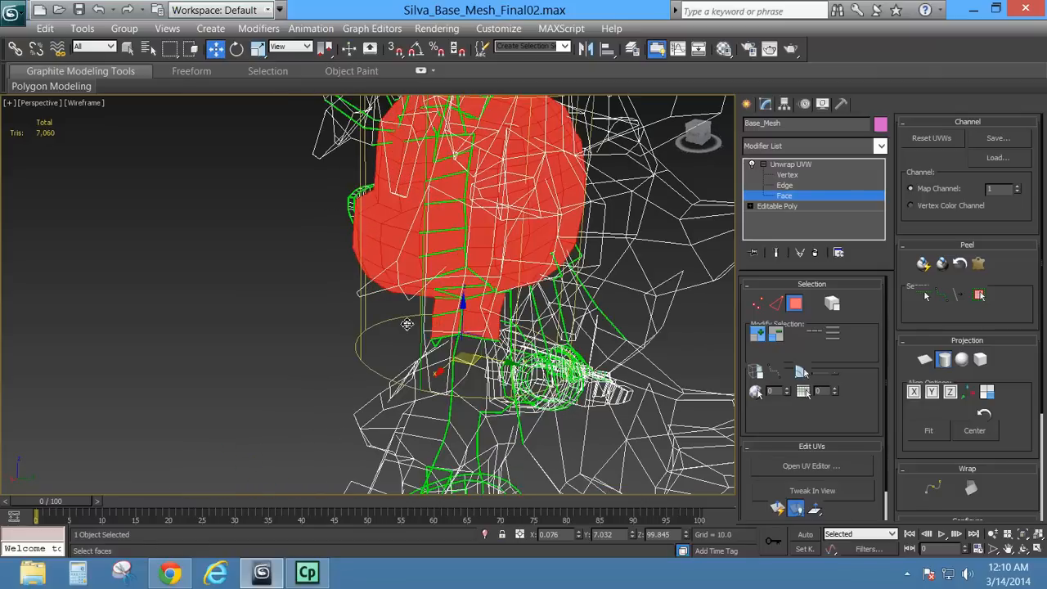
pyautogui.scroll(4, 419, 318)
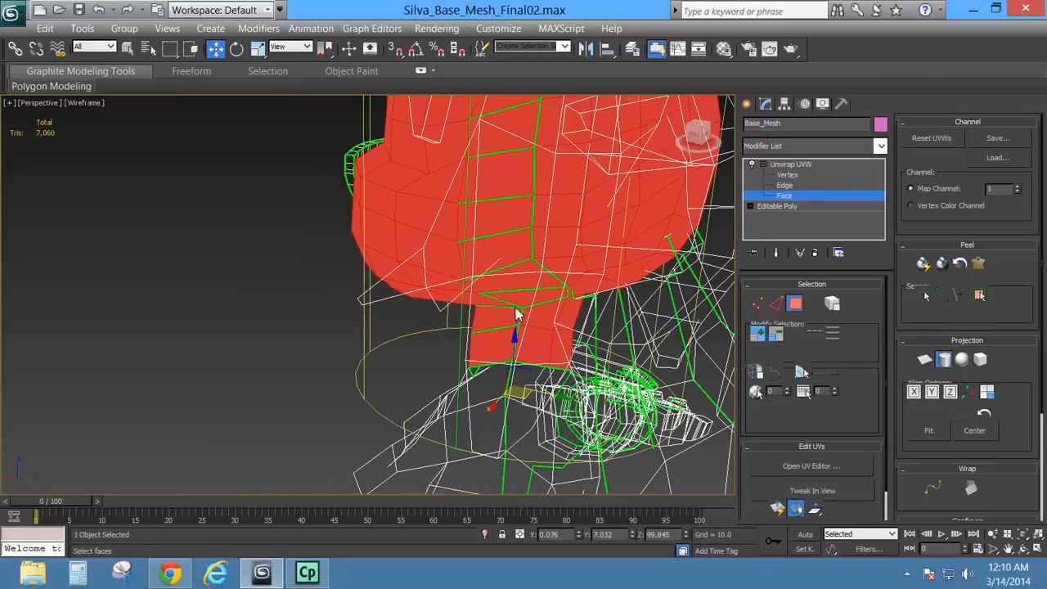
pyautogui.scroll(-4, 504, 327)
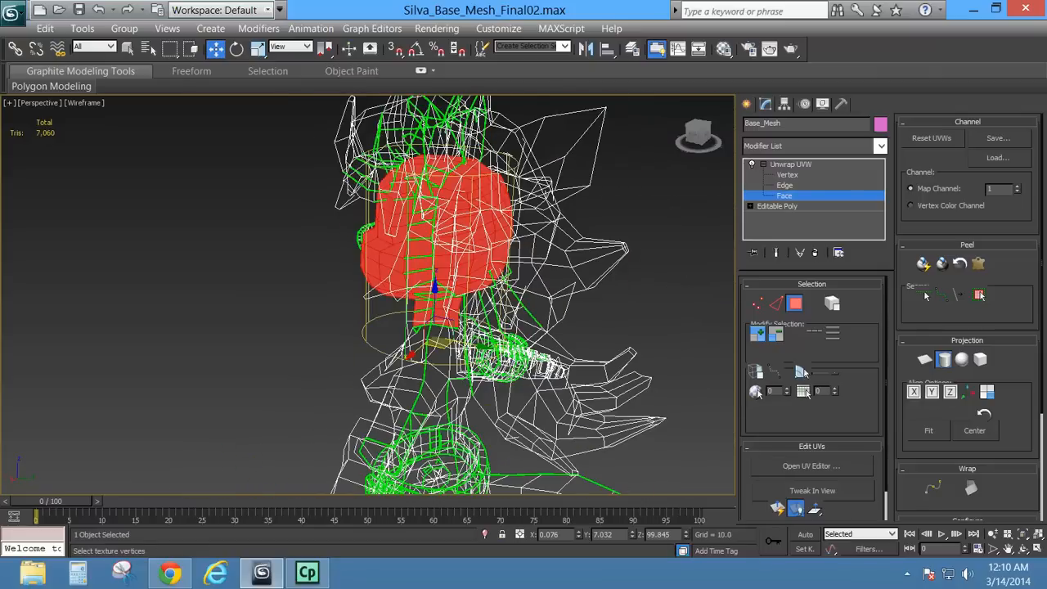
pyautogui.click(811, 465)
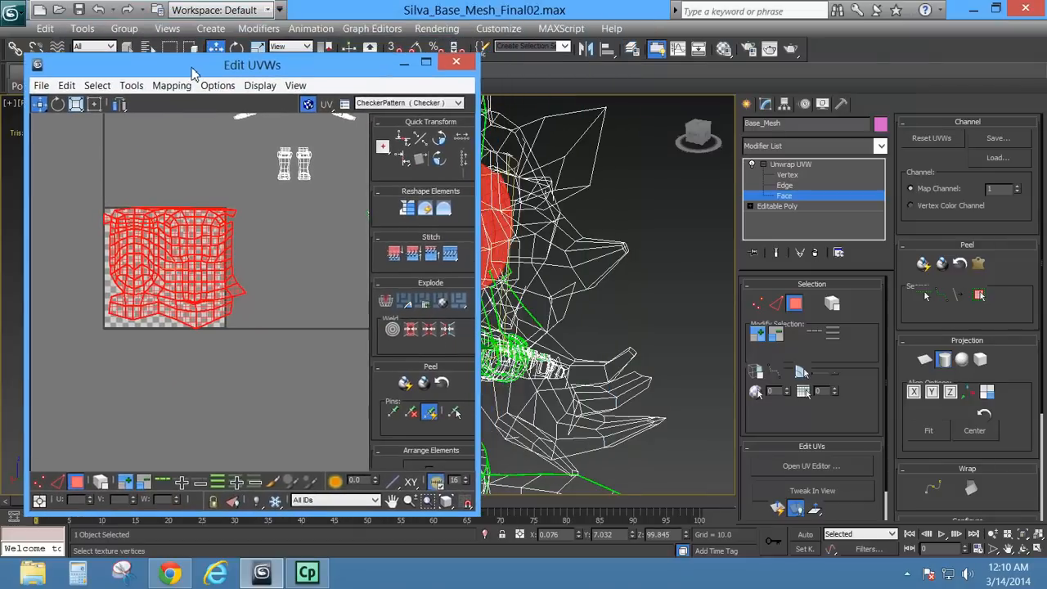
pyautogui.scroll(3, 135, 253)
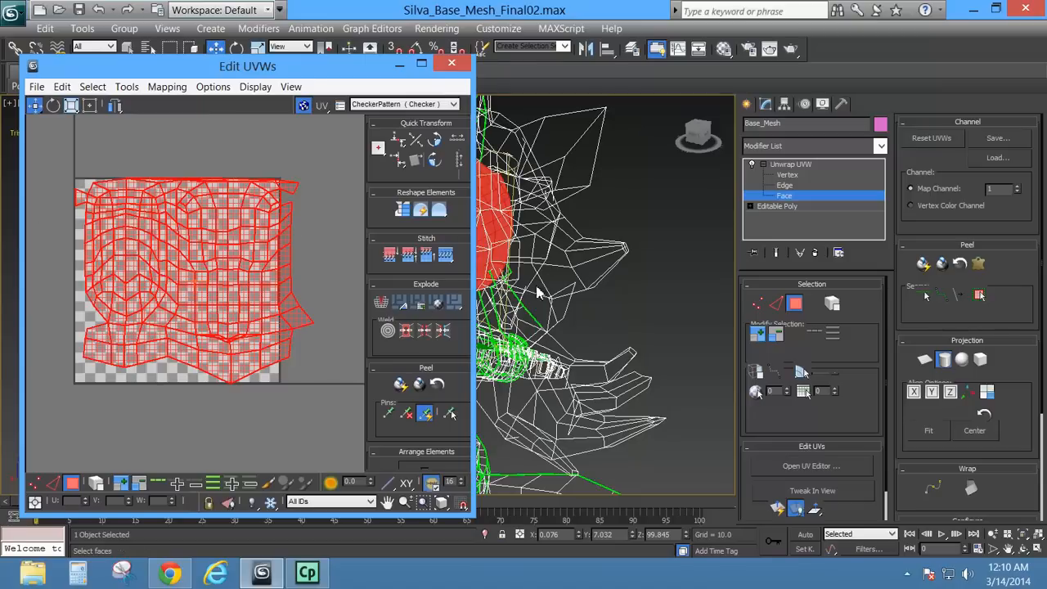
pyautogui.moveTo(536, 290); pyautogui.dragTo(588, 300, button='middle')
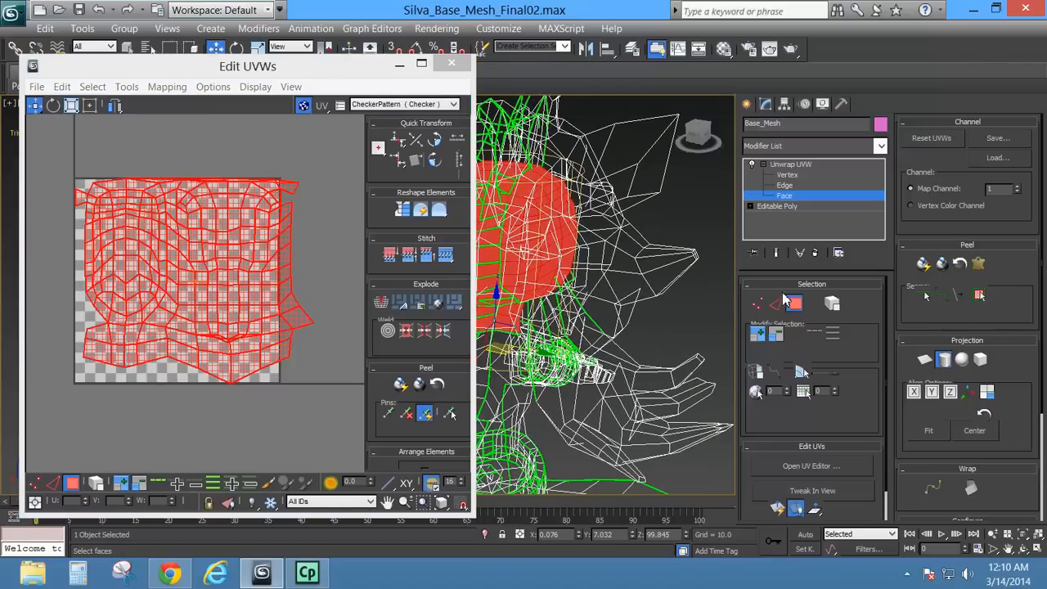
# Rotate the head's cylindrical projection gizmo with angle snap on until the face is centred and the UV layout is symmetrical.
pyautogui.click(236, 49)
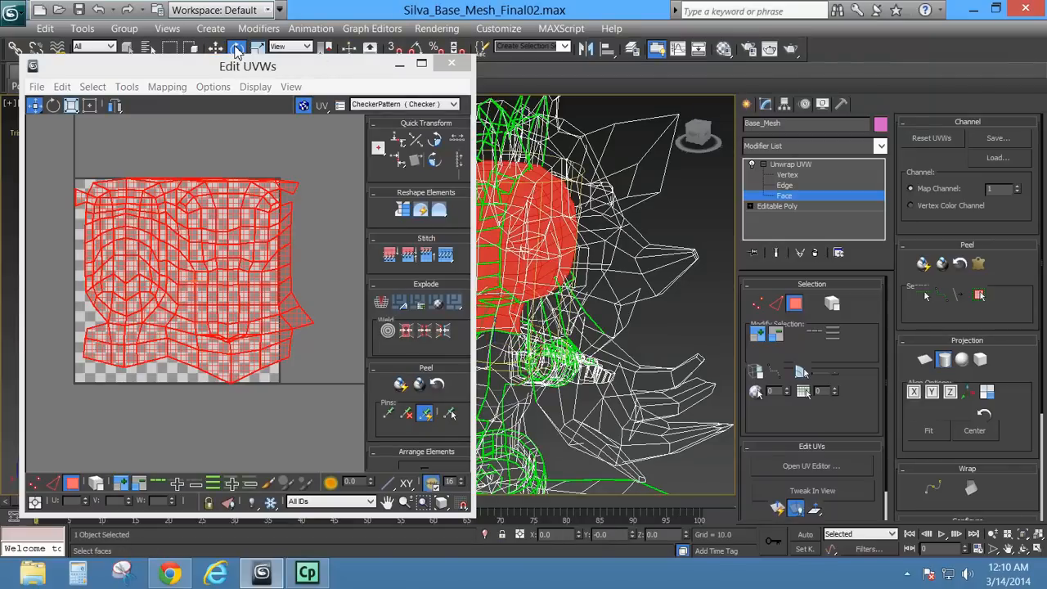
pyautogui.keyDown('alt'); pyautogui.moveTo(589, 270); pyautogui.dragTo(645, 255, button='middle'); pyautogui.keyUp('alt')
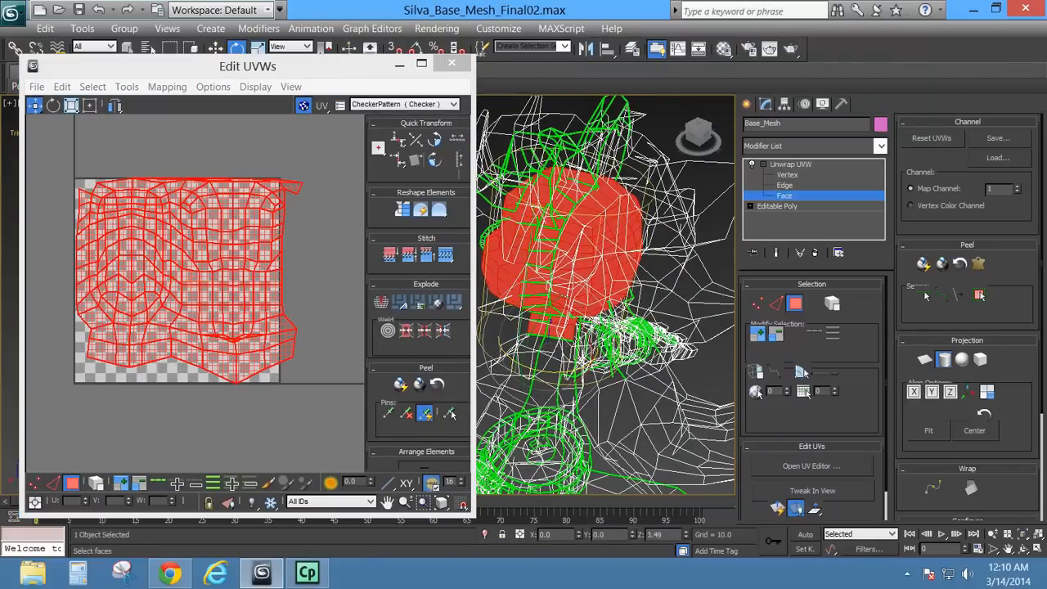
pyautogui.click(415, 48)
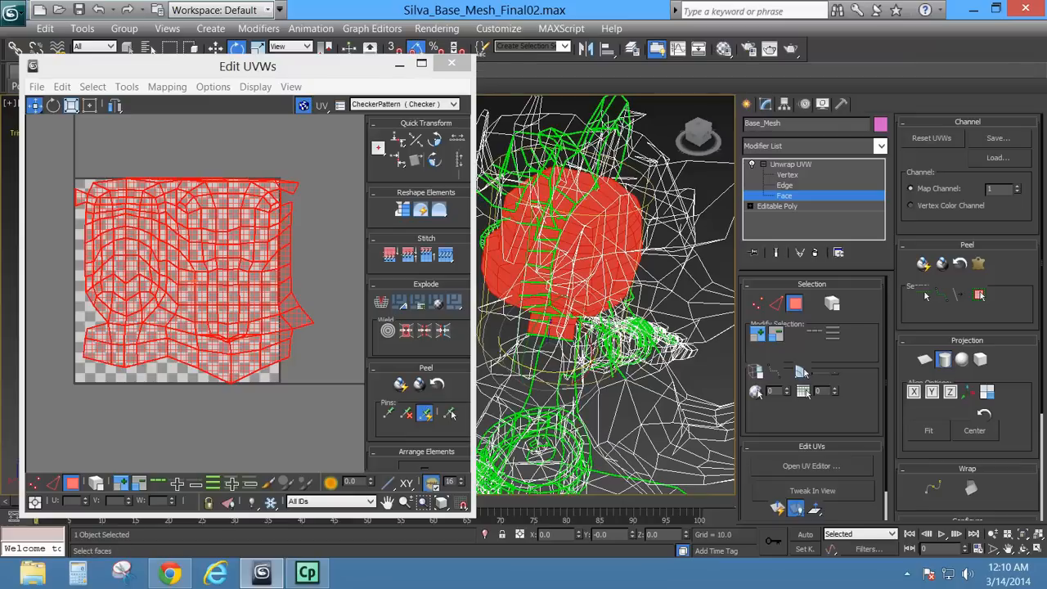
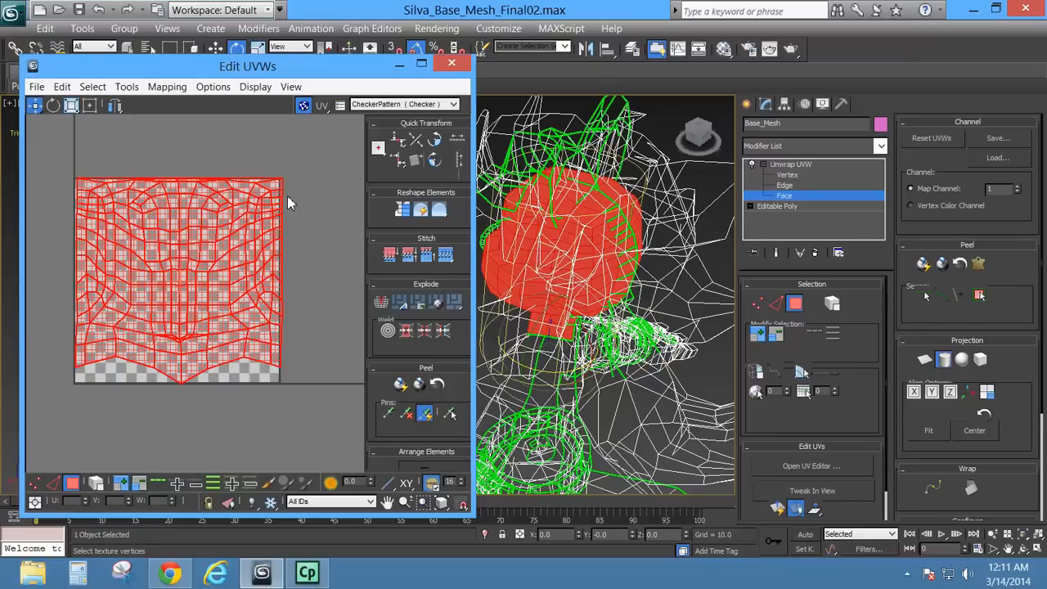
pyautogui.keyDown('alt'); pyautogui.moveTo(541, 268); pyautogui.dragTo(513, 260, button='middle'); pyautogui.keyUp('alt')
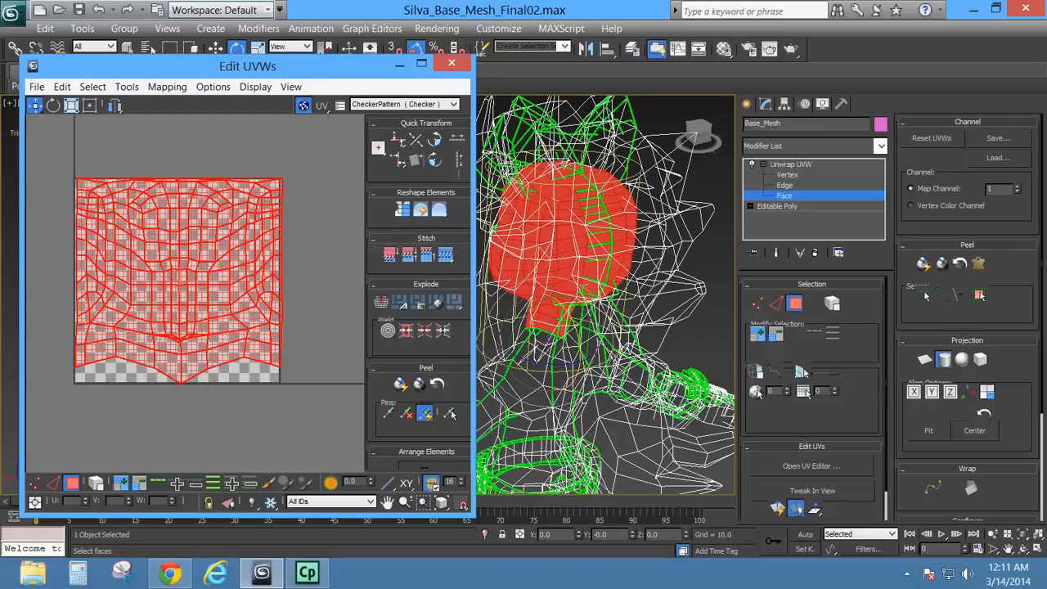
pyautogui.keyDown('alt'); pyautogui.moveTo(548, 344); pyautogui.dragTo(621, 338, button='middle'); pyautogui.keyUp('alt')
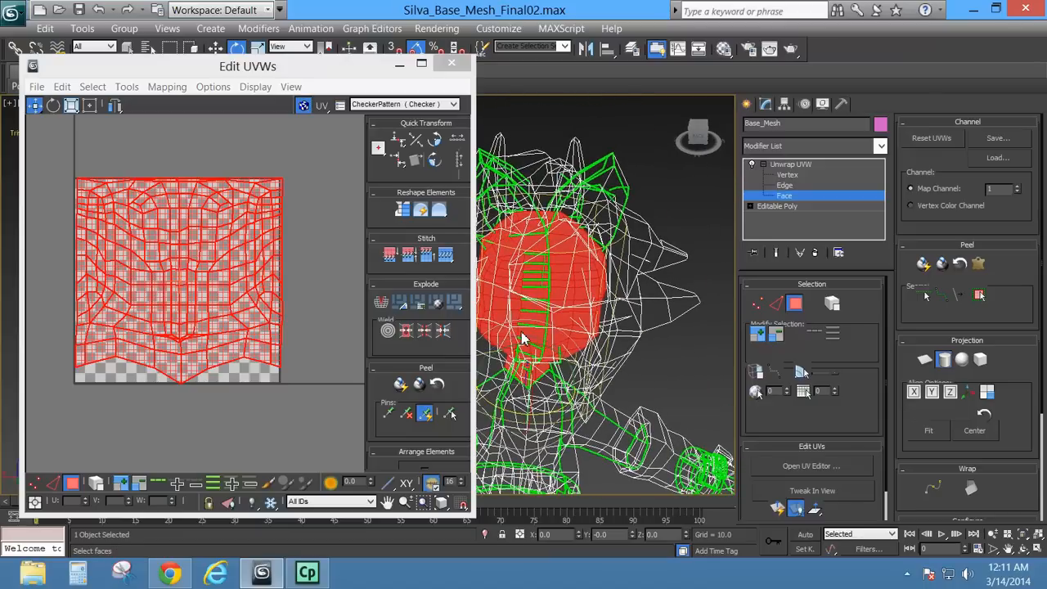
pyautogui.scroll(5, 524, 336)
pyautogui.keyDown('alt'); pyautogui.moveTo(502, 313); pyautogui.dragTo(591, 205, button='middle'); pyautogui.keyUp('alt')
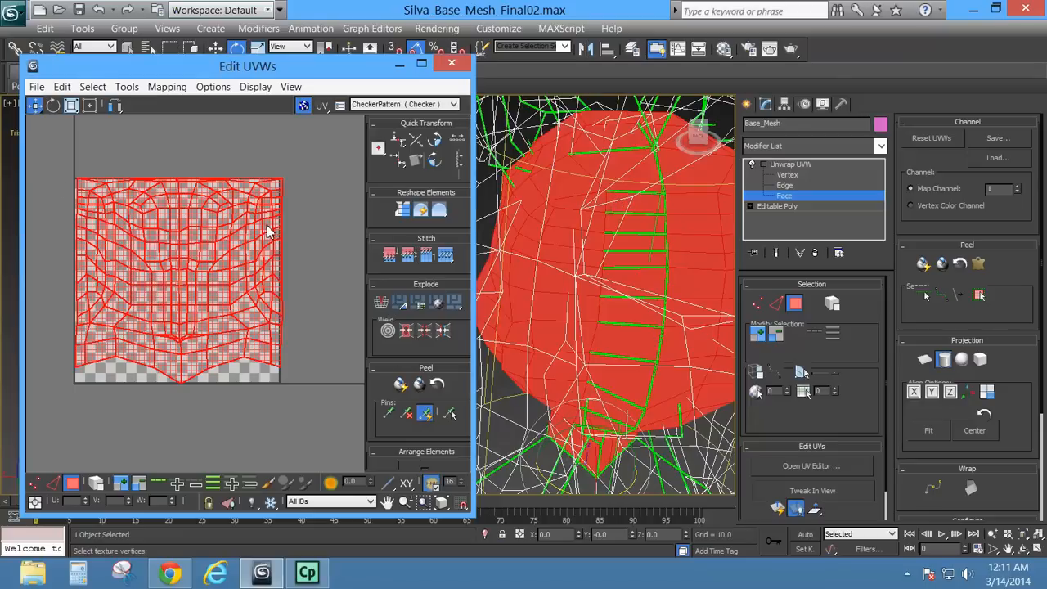
# Select the vertices along the right border of the head's UV layout and weld them to close the open seam edges.
pyautogui.click(786, 175)
pyautogui.scroll(3, 312, 207)
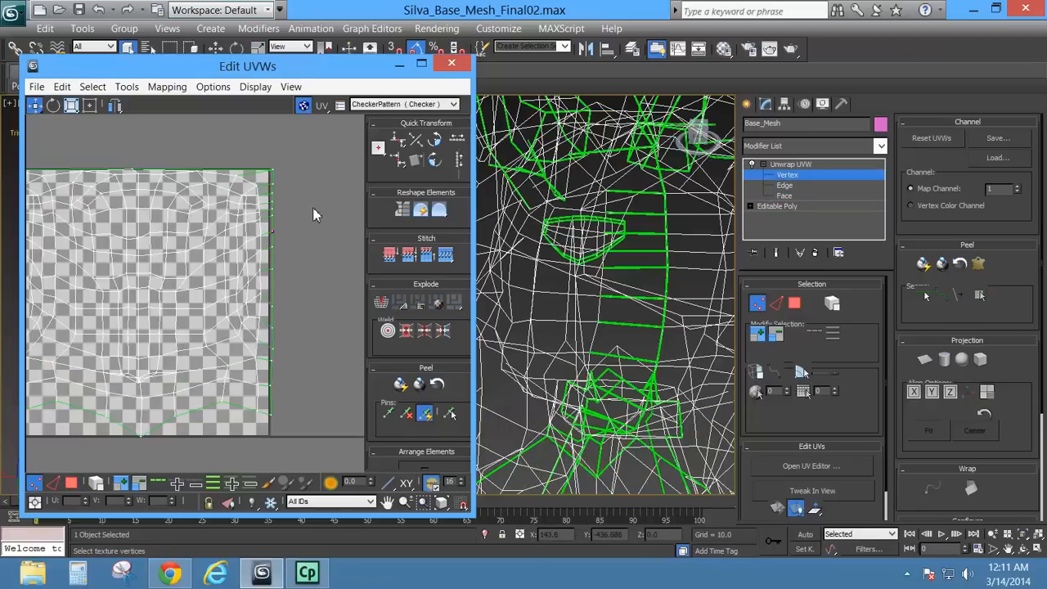
pyautogui.scroll(-4, 230, 170)
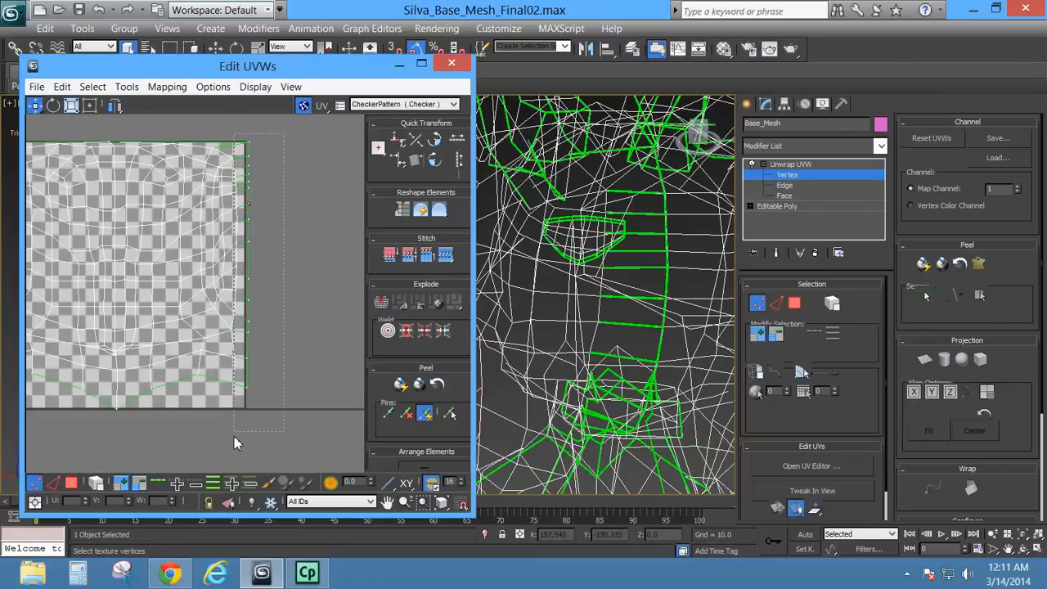
pyautogui.moveTo(239, 439); pyautogui.dragTo(239, 438)
pyautogui.rightClick(235, 191)
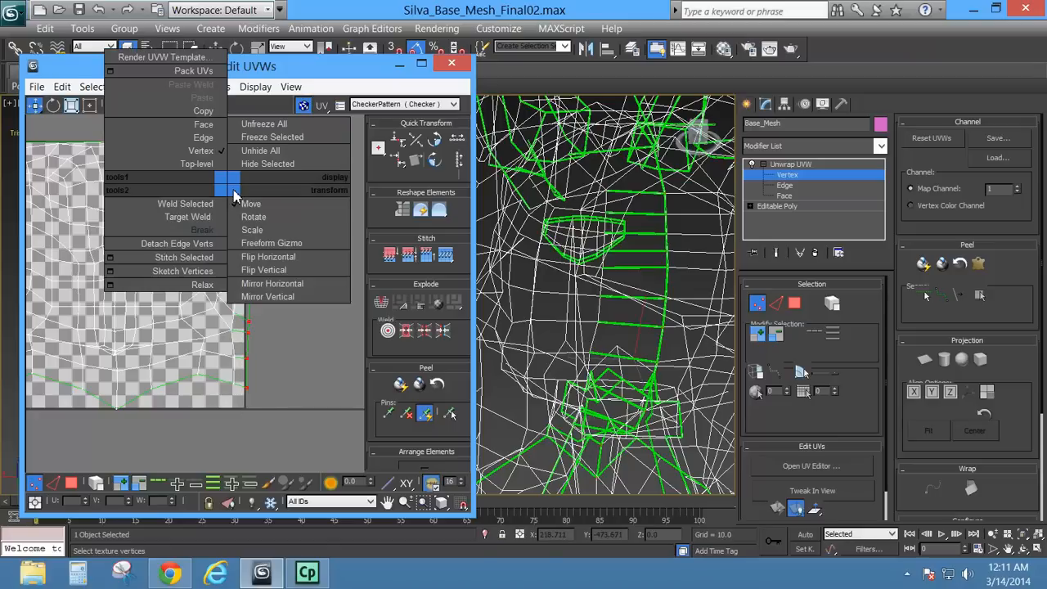
pyautogui.click(186, 204)
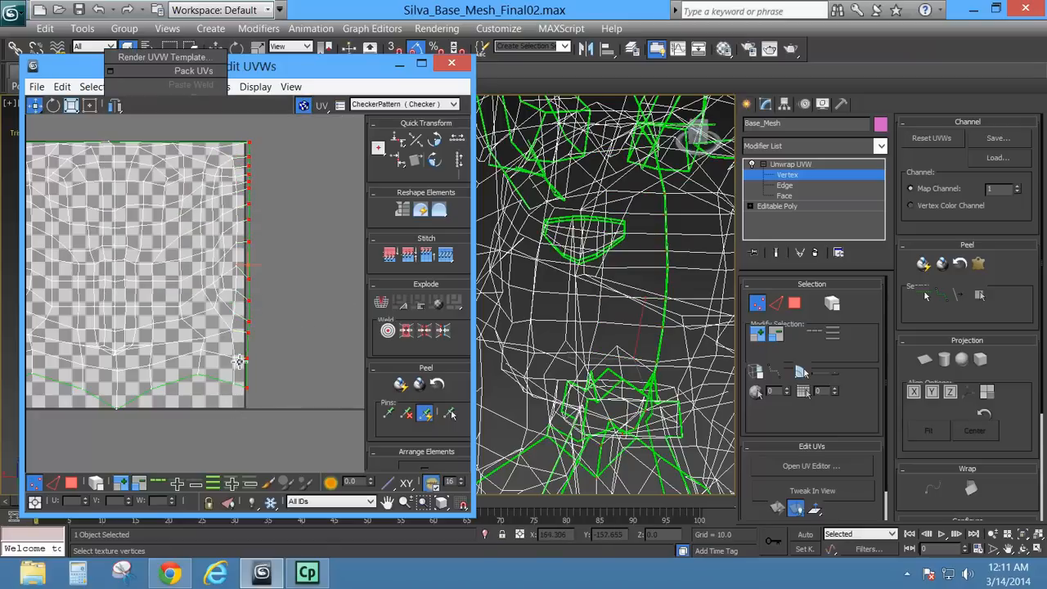
pyautogui.keyDown('alt'); pyautogui.moveTo(564, 299); pyautogui.dragTo(556, 355, button='middle'); pyautogui.keyUp('alt')
pyautogui.middleClick(228, 245)
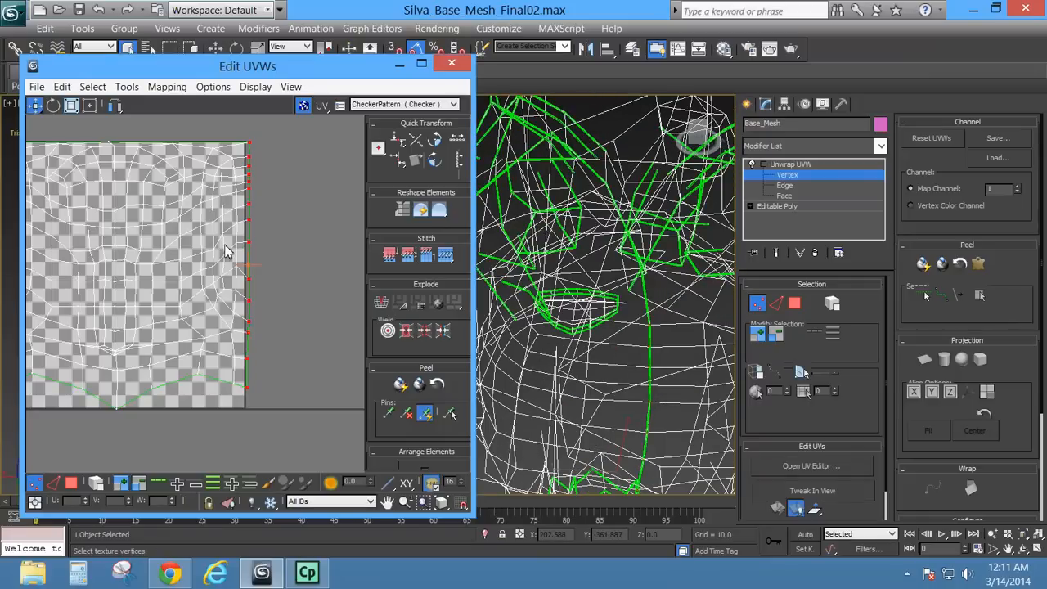
# Select all vertices of the head's UV piece and check the matching vertices on the model.
pyautogui.scroll(-2, 226, 244)
pyautogui.moveTo(154, 273); pyautogui.dragTo(205, 274, button='middle')
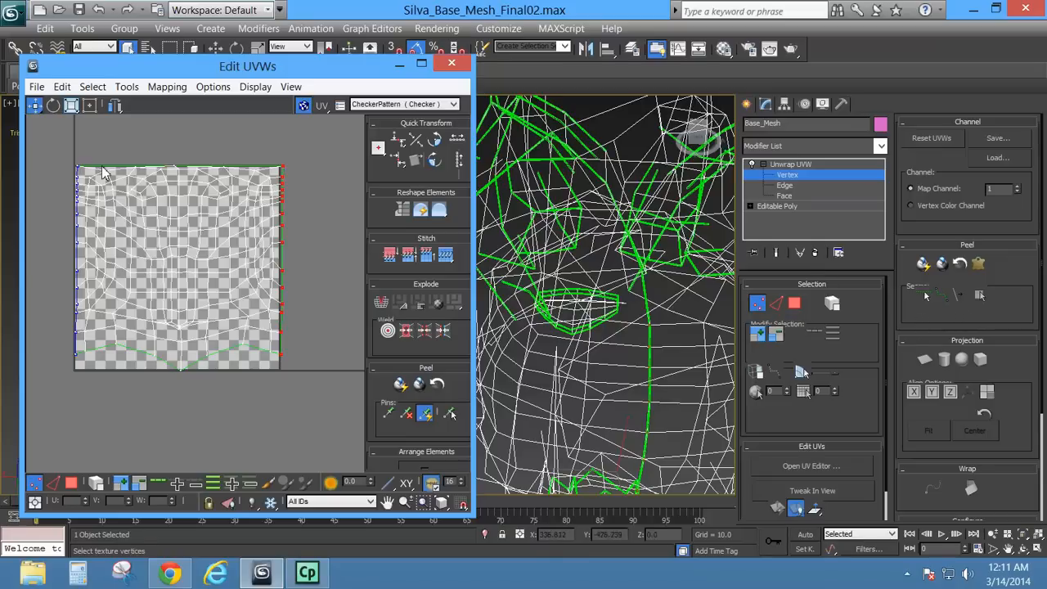
pyautogui.moveTo(67, 158); pyautogui.dragTo(319, 413)
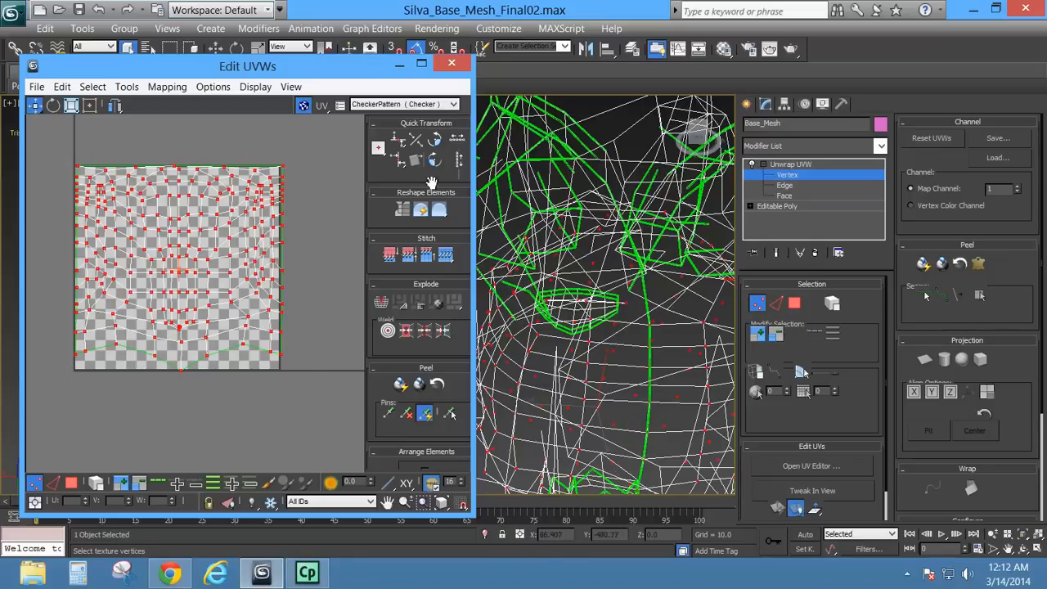
pyautogui.keyDown('alt'); pyautogui.moveTo(542, 242); pyautogui.dragTo(632, 277, button='middle'); pyautogui.keyUp('alt')
pyautogui.keyDown('alt'); pyautogui.moveTo(566, 277); pyautogui.dragTo(695, 271, button='middle'); pyautogui.keyUp('alt')
pyautogui.moveTo(533, 273); pyautogui.dragTo(701, 252, button='middle')
pyautogui.click(324, 261)
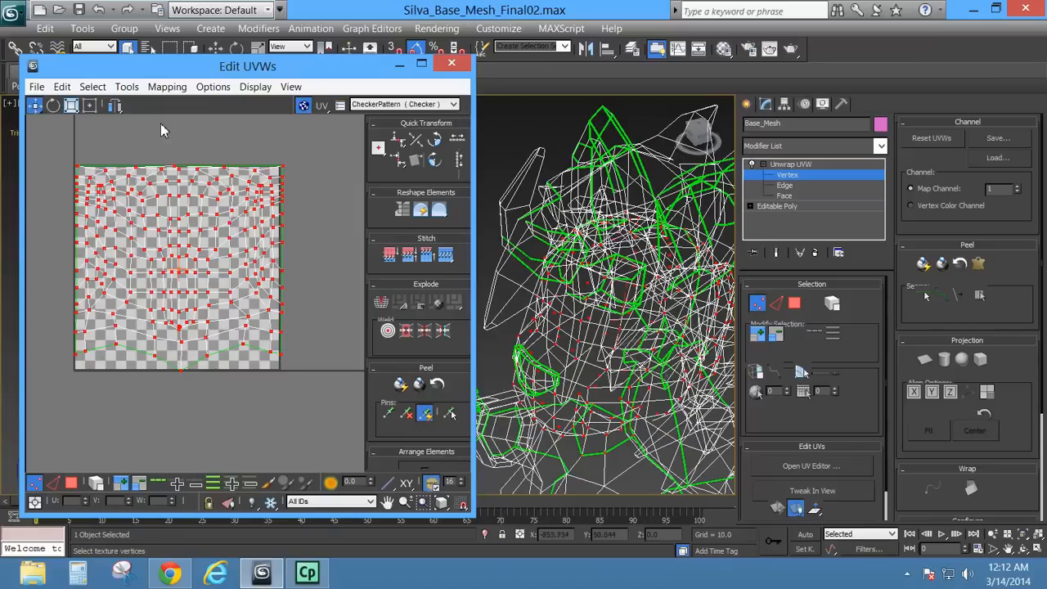
# Relax the head's UVs once by face angles with 100 iterations and an amount of 0.1, and close the Relax tool.
pyautogui.click(164, 87)
pyautogui.moveTo(127, 87)
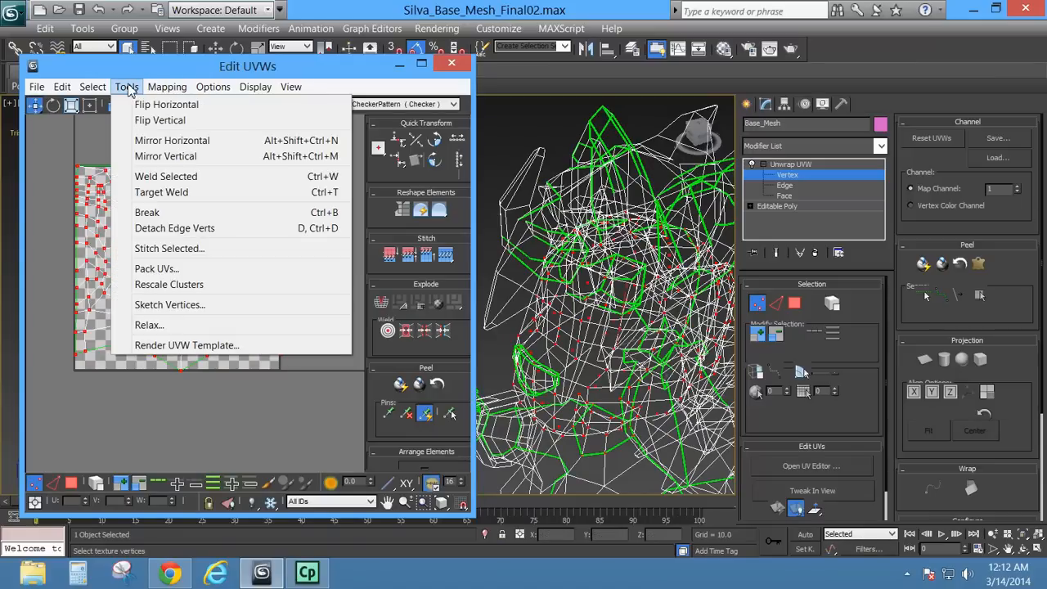
pyautogui.click(152, 326)
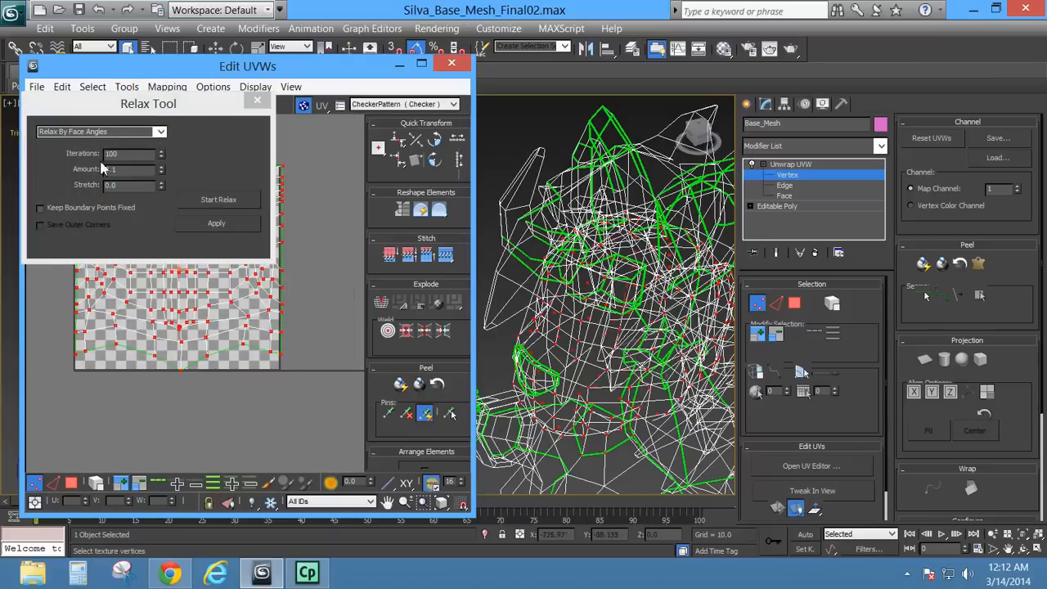
pyautogui.moveTo(123, 108); pyautogui.dragTo(517, 166)
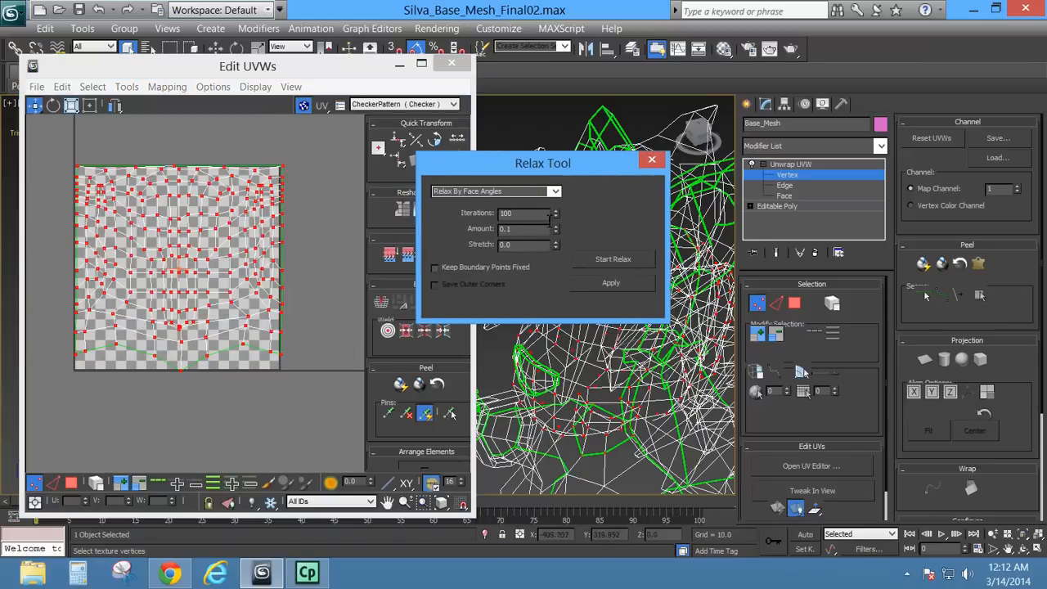
pyautogui.click(609, 283)
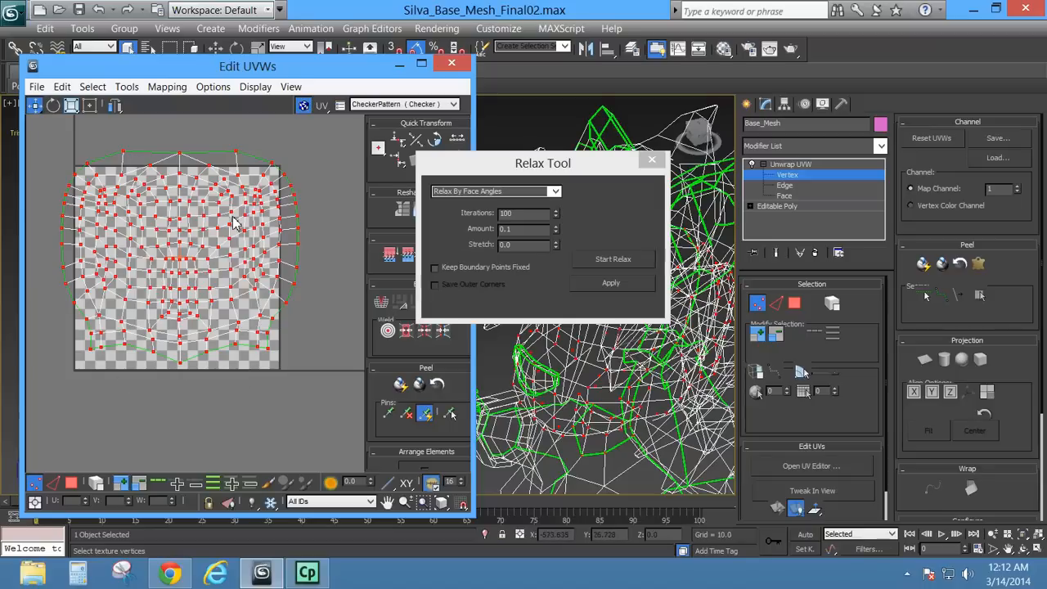
pyautogui.scroll(4, 182, 301)
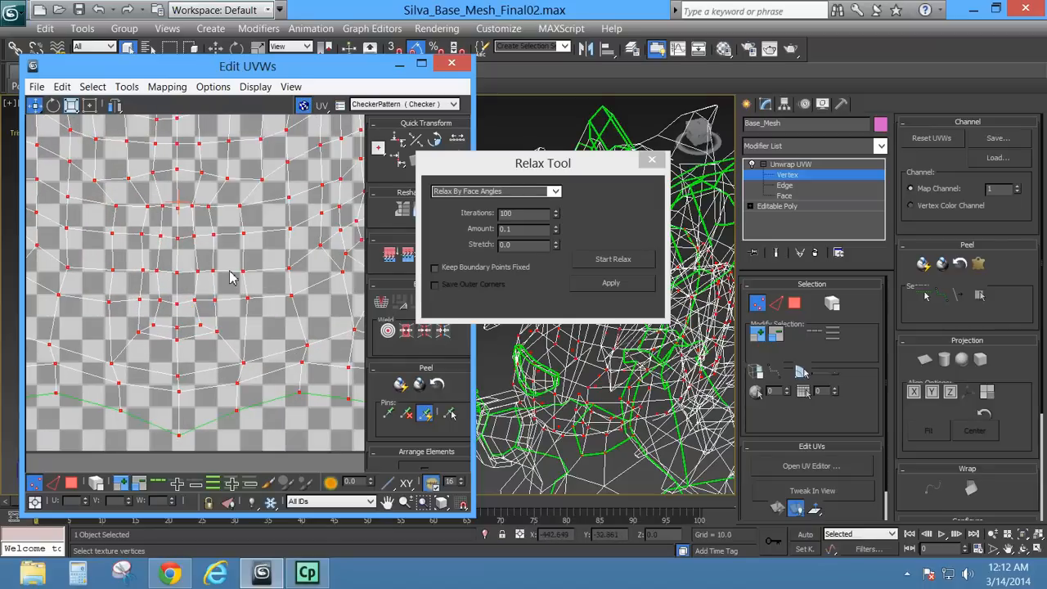
pyautogui.scroll(-2, 231, 274)
pyautogui.scroll(-1, 233, 272)
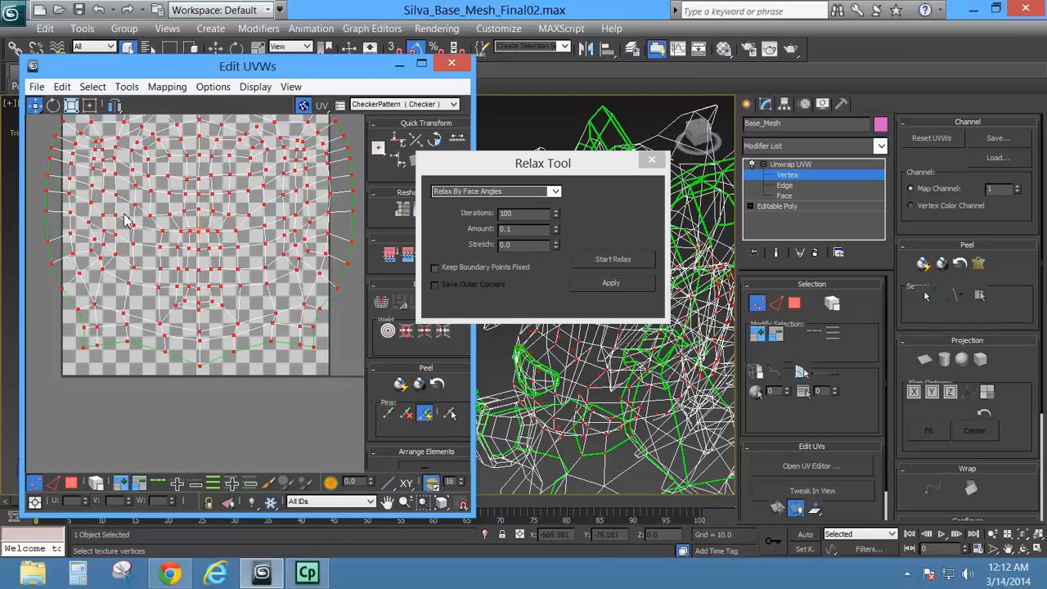
pyautogui.moveTo(129, 193); pyautogui.dragTo(124, 232, button='middle')
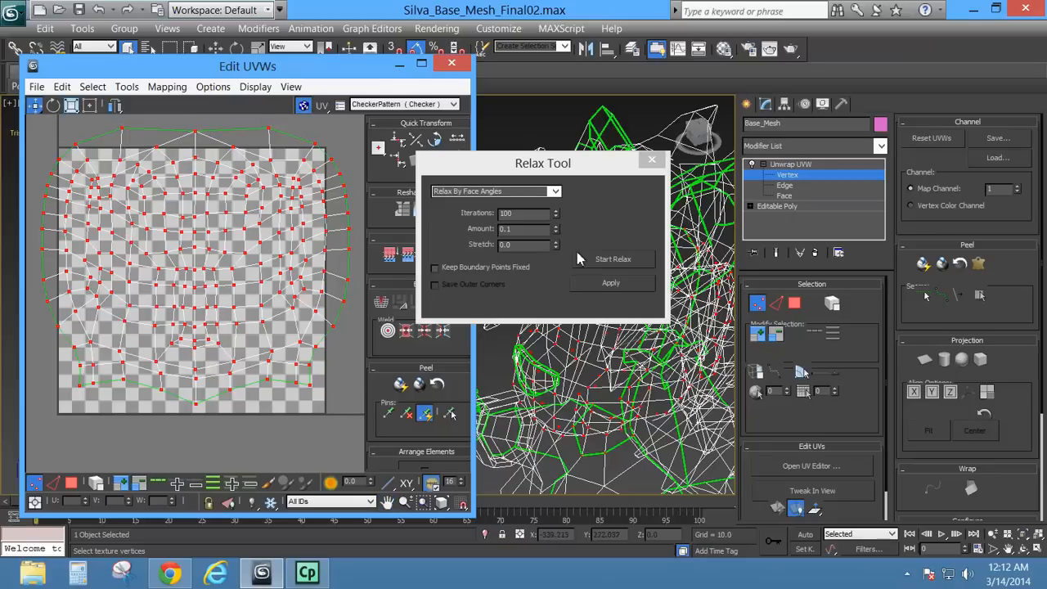
pyautogui.click(652, 159)
# Maximize the UV editor and try moving the vertex just below the head layout's upper centre point, returning it near its place.
pyautogui.click(417, 72)
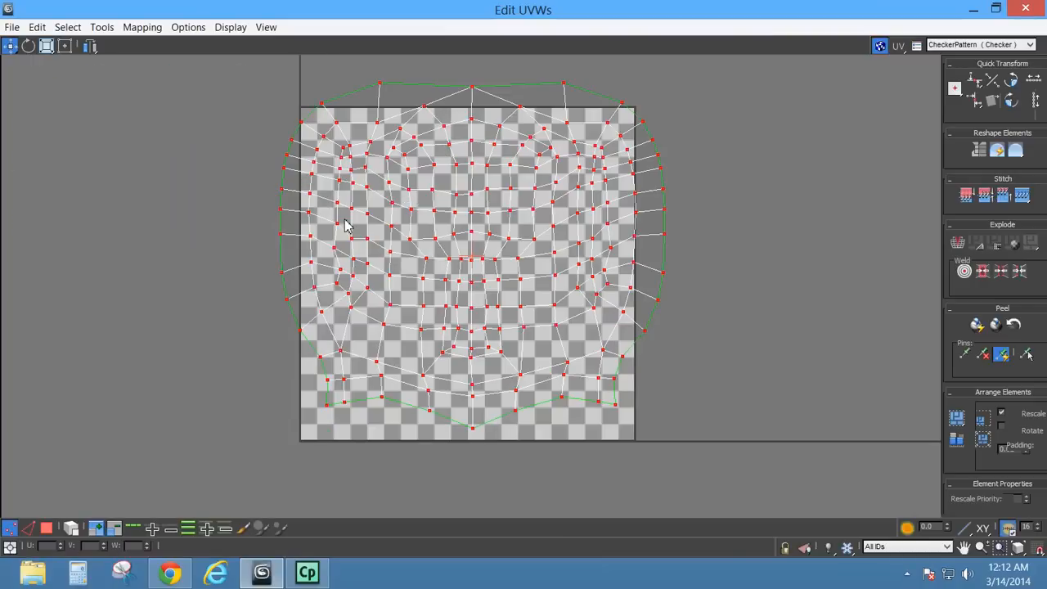
pyautogui.scroll(3, 439, 243)
pyautogui.moveTo(436, 189); pyautogui.dragTo(445, 226, button='middle')
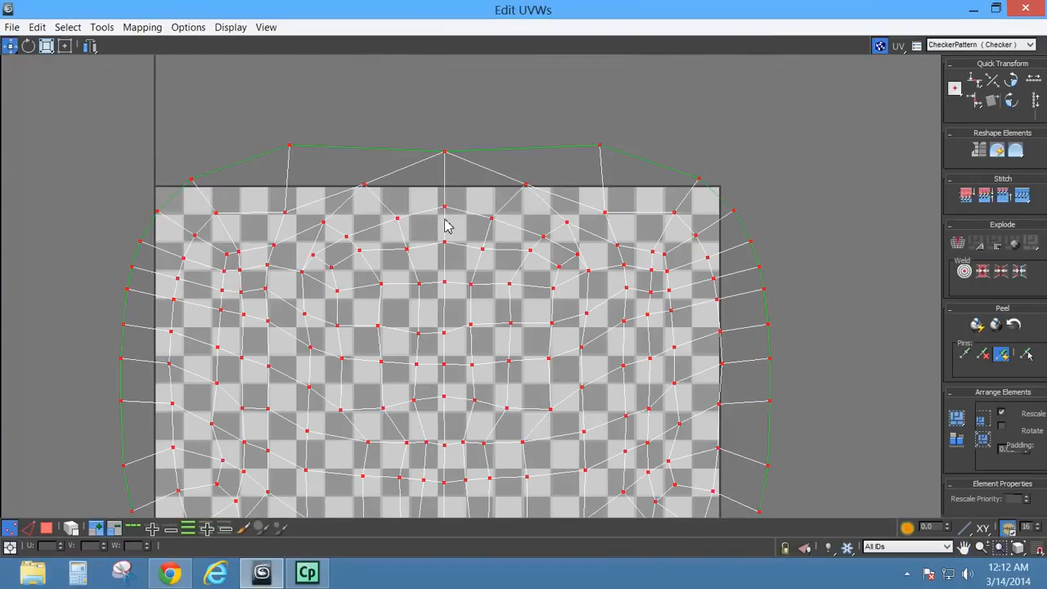
pyautogui.click(444, 205)
pyautogui.moveTo(449, 208); pyautogui.dragTo(430, 262)
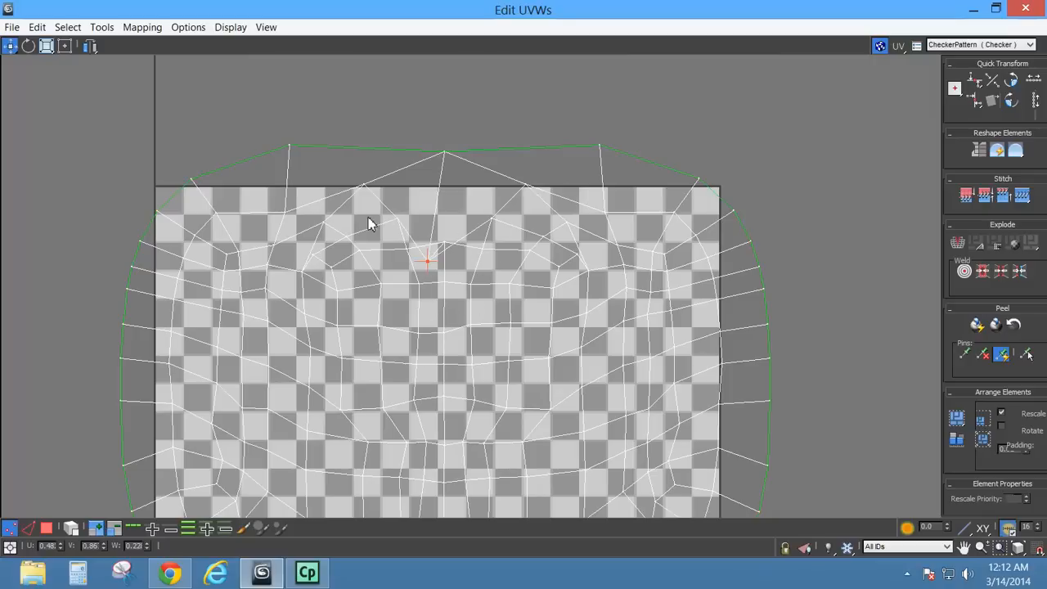
pyautogui.moveTo(440, 272); pyautogui.dragTo(432, 211)
pyautogui.scroll(-5, 429, 245)
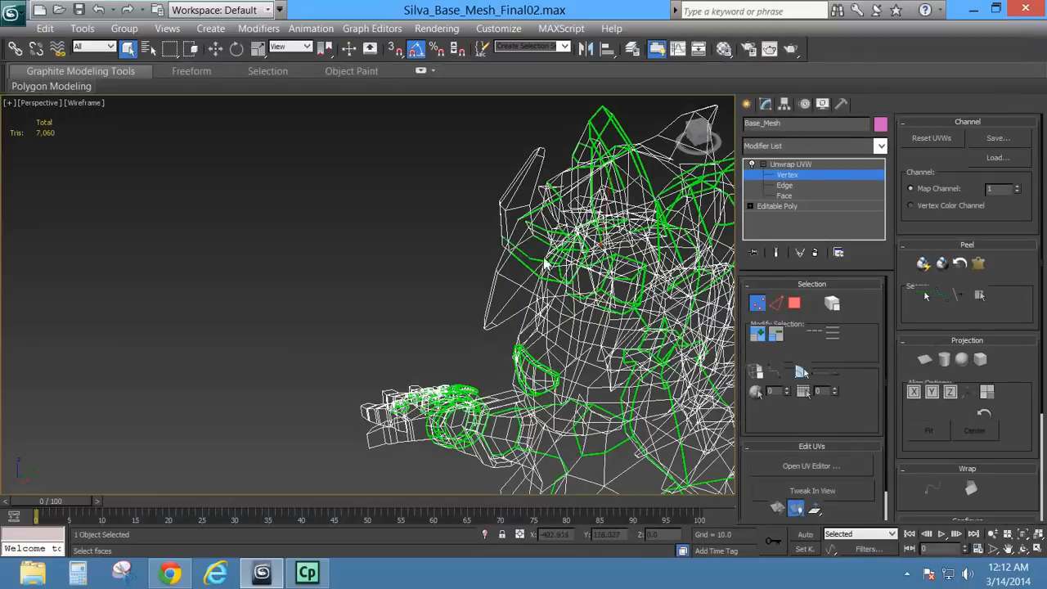
# Leave vertex editing and show the whole character shaded with edged faces to inspect its body and legs.
pyautogui.click(757, 305)
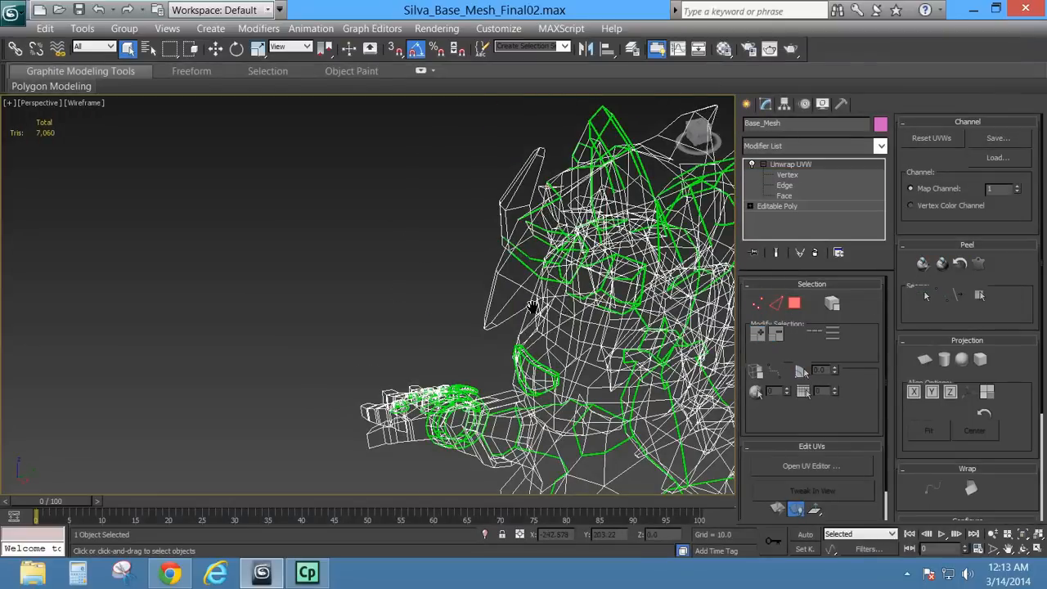
pyautogui.press('z')
pyautogui.moveTo(403, 376)
pyautogui.keyDown('alt'); pyautogui.mouseDown(button='middle')
pyautogui.moveTo(433, 360)
pyautogui.moveTo(447, 249)
pyautogui.mouseUp(button='middle'); pyautogui.keyUp('alt')
pyautogui.press('F3')
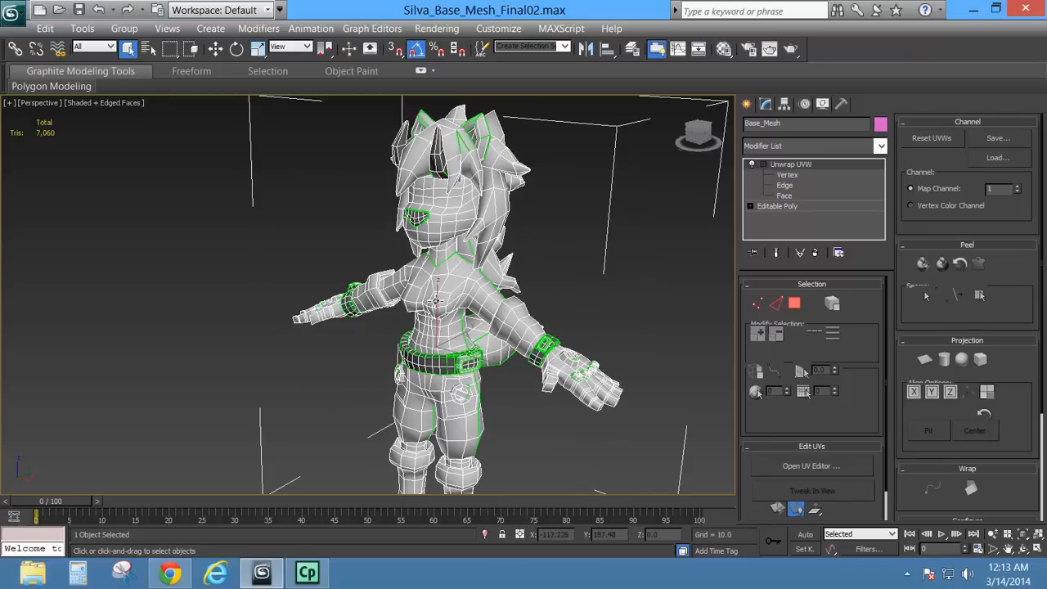
pyautogui.keyDown('alt'); pyautogui.moveTo(450, 439); pyautogui.dragTo(463, 268, button='middle'); pyautogui.keyUp('alt')
pyautogui.scroll(5, 492, 298)
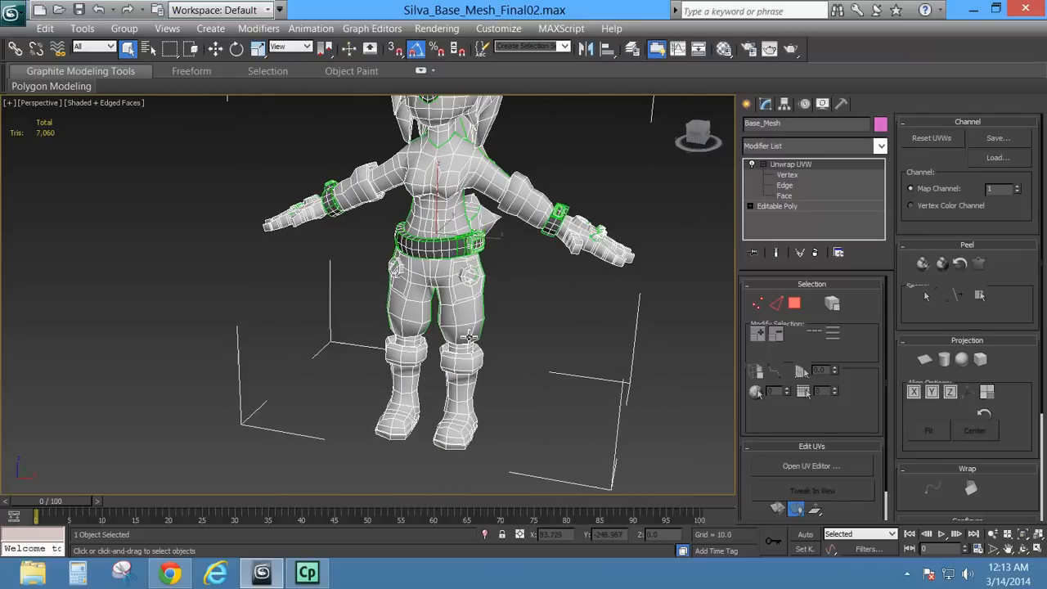
# Switch to face selection in the Unwrap UVW modifier and select all the faces on the underside of one boot.
pyautogui.keyDown('alt'); pyautogui.moveTo(511, 363); pyautogui.dragTo(433, 438, button='middle'); pyautogui.keyUp('alt')
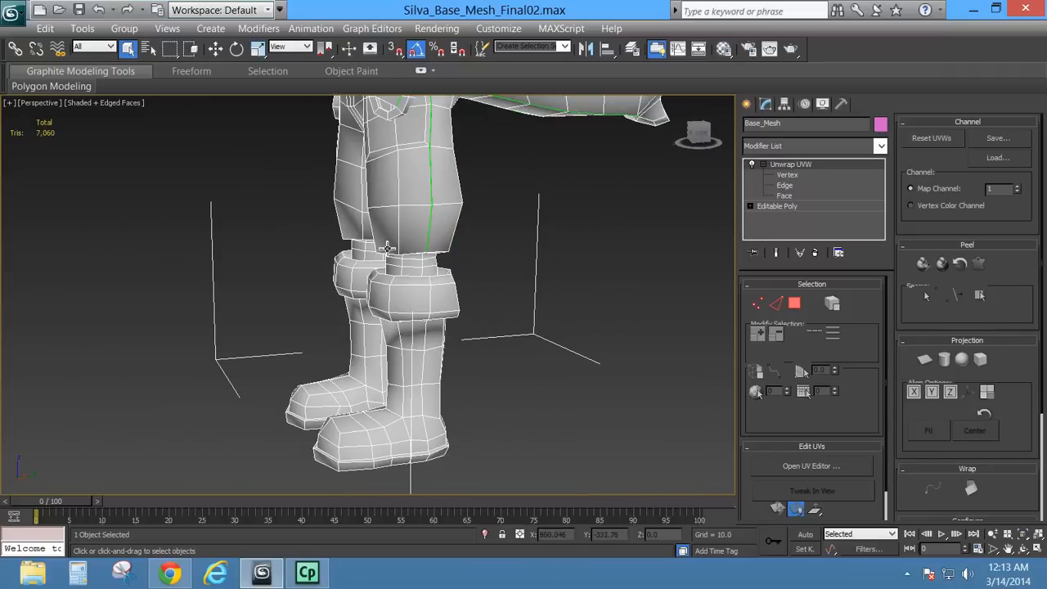
pyautogui.keyDown('alt'); pyautogui.moveTo(413, 315); pyautogui.dragTo(460, 250, button='middle'); pyautogui.keyUp('alt')
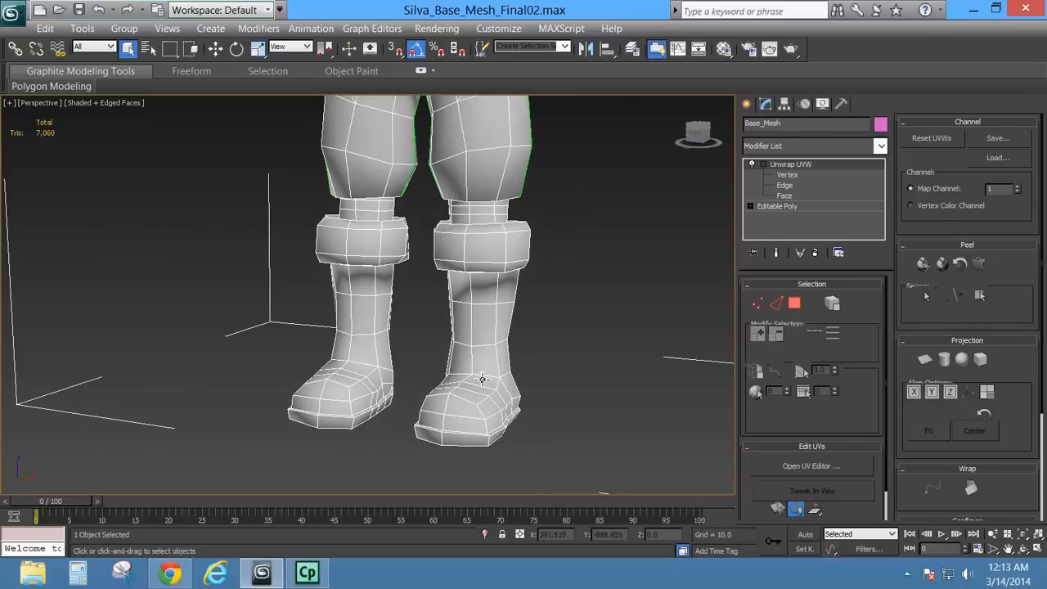
pyautogui.keyDown('alt'); pyautogui.moveTo(482, 379); pyautogui.dragTo(816, 332, button='middle'); pyautogui.keyUp('alt')
pyautogui.click(794, 303)
pyautogui.click(387, 214)
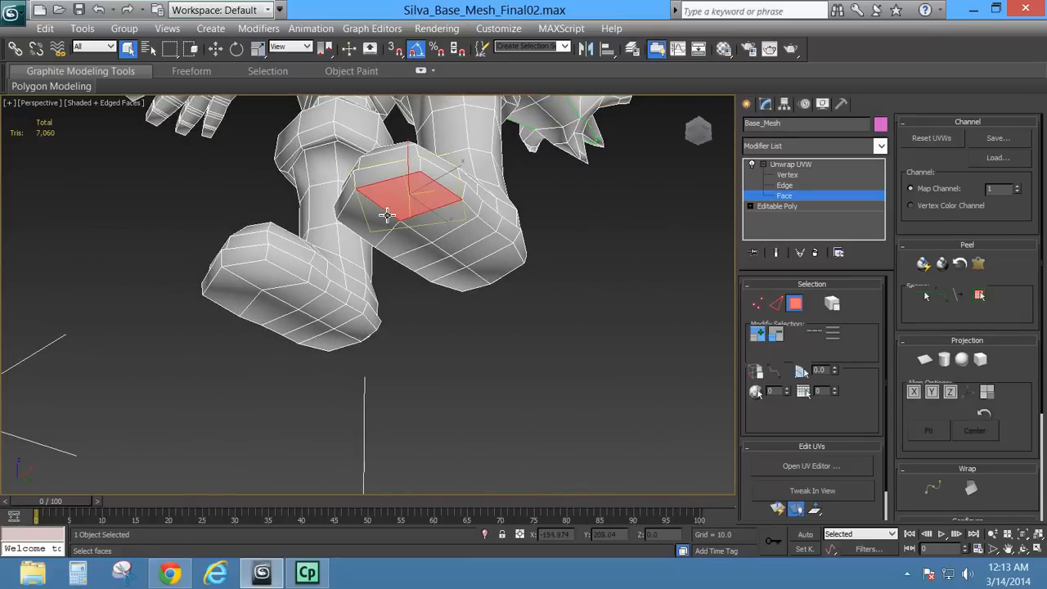
pyautogui.keyDown('ctrl'); pyautogui.click(420, 221); pyautogui.keyUp('ctrl')
pyautogui.keyDown('ctrl'); pyautogui.click(420, 235); pyautogui.keyUp('ctrl')
pyautogui.keyDown('ctrl'); pyautogui.click(437, 245); pyautogui.keyUp('ctrl')
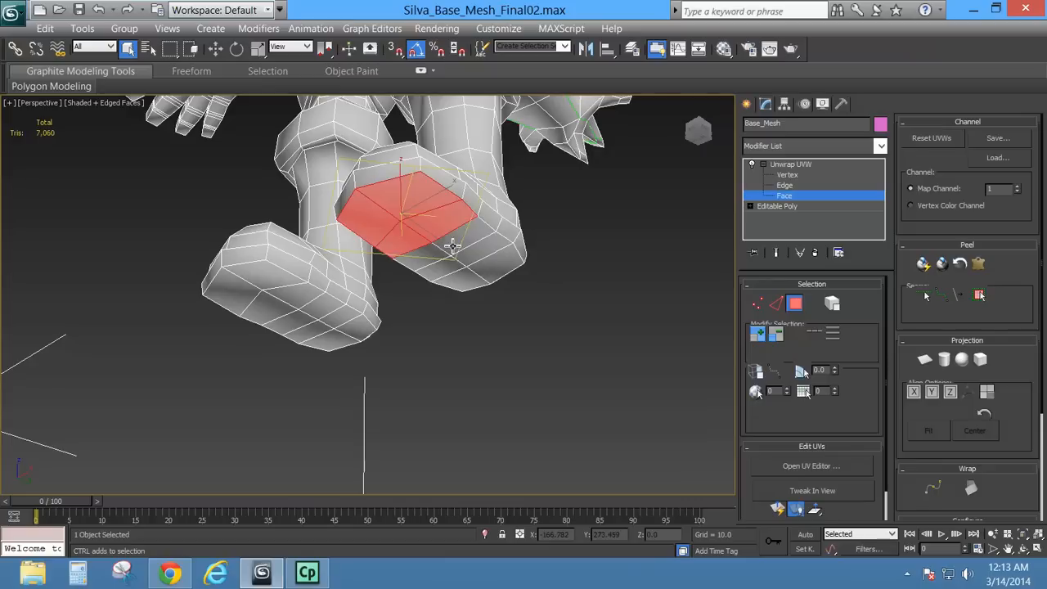
pyautogui.keyDown('ctrl'); pyautogui.click(452, 246); pyautogui.keyUp('ctrl')
pyautogui.keyDown('ctrl'); pyautogui.click(425, 256); pyautogui.keyUp('ctrl')
pyautogui.keyDown('ctrl'); pyautogui.click(488, 252); pyautogui.keyUp('ctrl')
pyautogui.keyDown('ctrl'); pyautogui.click(453, 267); pyautogui.keyUp('ctrl')
pyautogui.keyDown('ctrl'); pyautogui.click(486, 269); pyautogui.keyUp('ctrl')
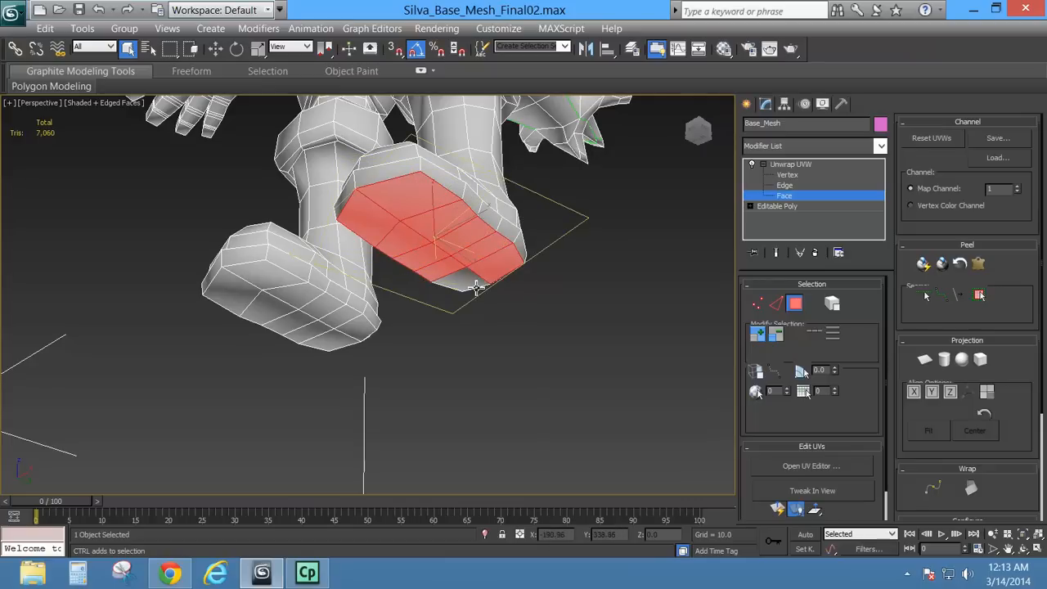
# Add the sole faces of the other boot to the selection, working from one end of the sole toward the other.
pyautogui.keyDown('ctrl'); pyautogui.click(278, 288); pyautogui.keyUp('ctrl')
pyautogui.keyDown('ctrl'); pyautogui.click(240, 296); pyautogui.keyUp('ctrl')
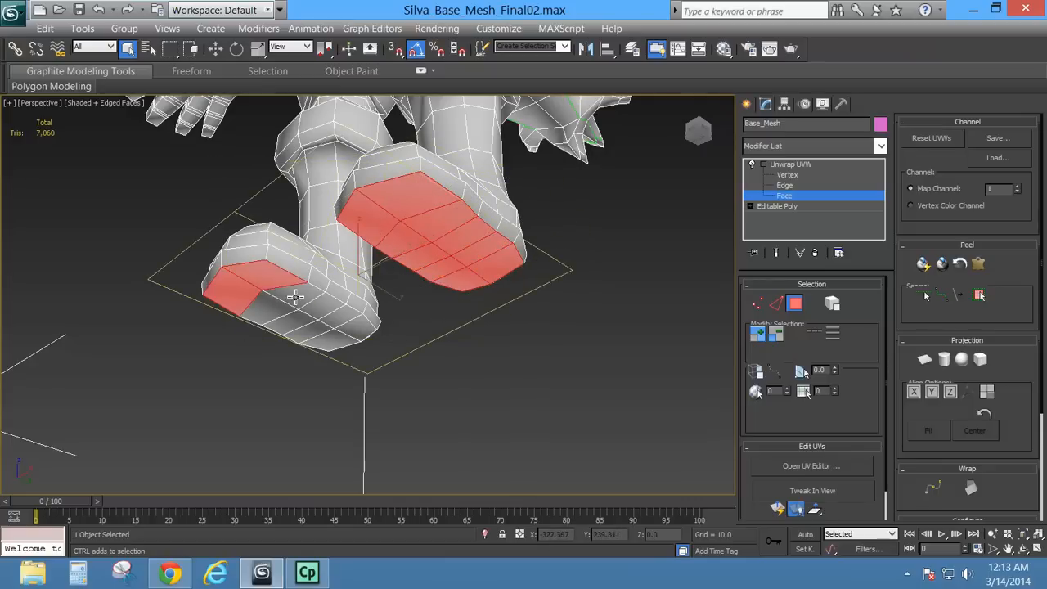
pyautogui.keyDown('ctrl'); pyautogui.click(295, 297); pyautogui.keyUp('ctrl')
pyautogui.keyDown('ctrl'); pyautogui.click(320, 306); pyautogui.keyUp('ctrl')
pyautogui.keyDown('ctrl'); pyautogui.click(325, 321); pyautogui.keyUp('ctrl')
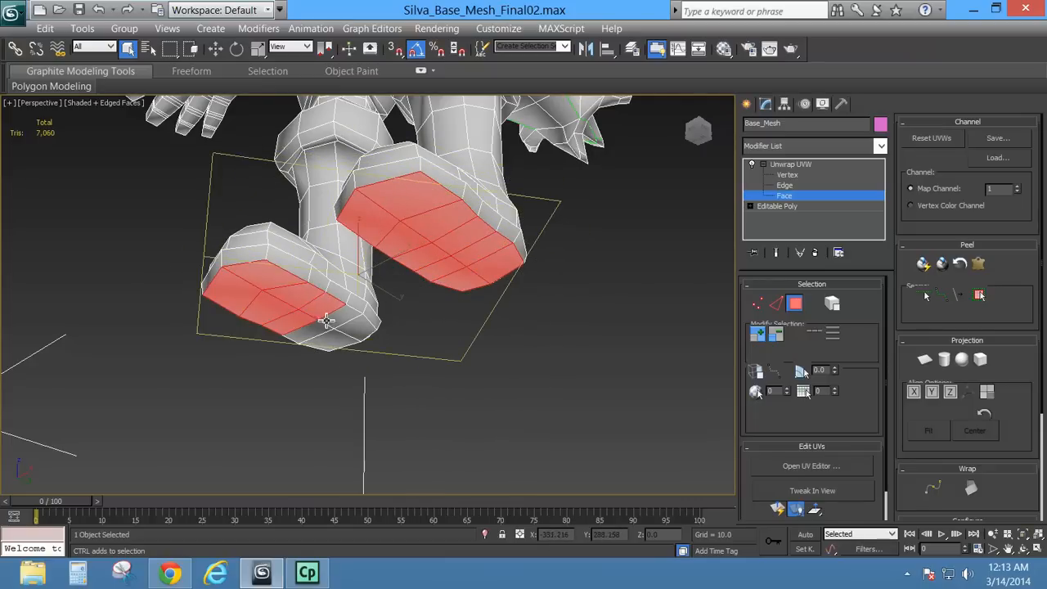
# Add the remaining sole faces of the second foot to the face selection and open the UV editor.
pyautogui.keyDown('ctrl'); pyautogui.click(332, 317); pyautogui.keyUp('ctrl')
pyautogui.keyDown('ctrl'); pyautogui.click(321, 326); pyautogui.keyUp('ctrl')
pyautogui.keyDown('ctrl'); pyautogui.click(352, 332); pyautogui.keyUp('ctrl')
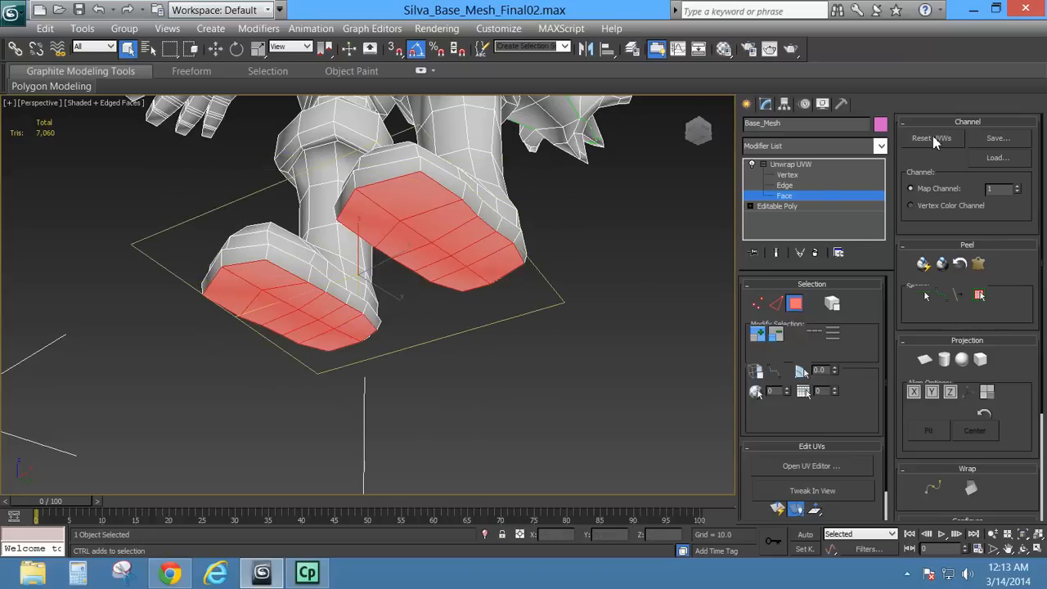
pyautogui.click(789, 469)
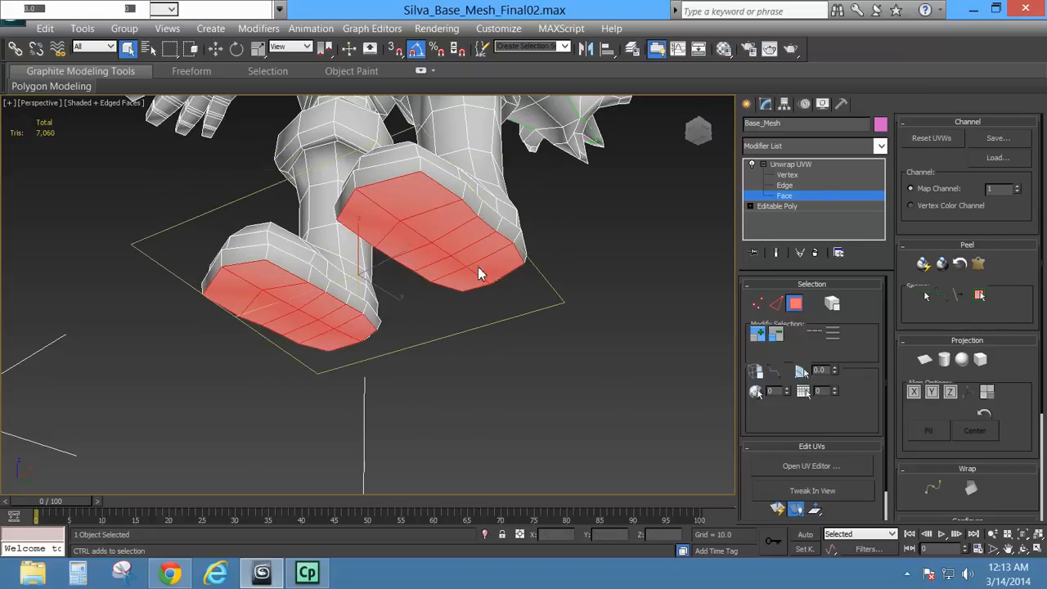
# Break the selected sole faces off the boot UVs and move them into the empty space below the boots.
pyautogui.scroll(-2, 264, 307)
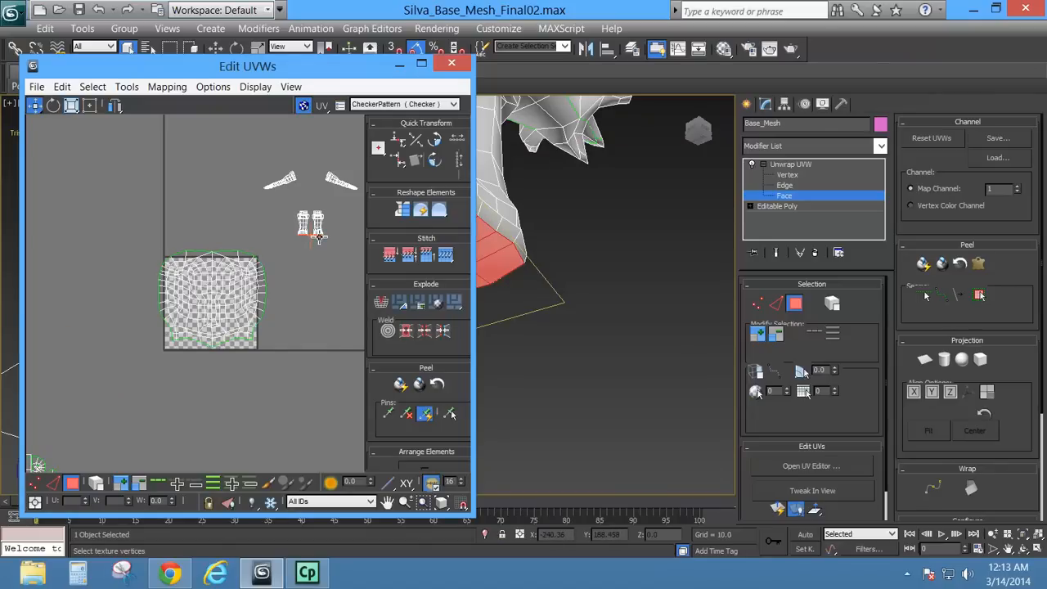
pyautogui.scroll(4, 319, 243)
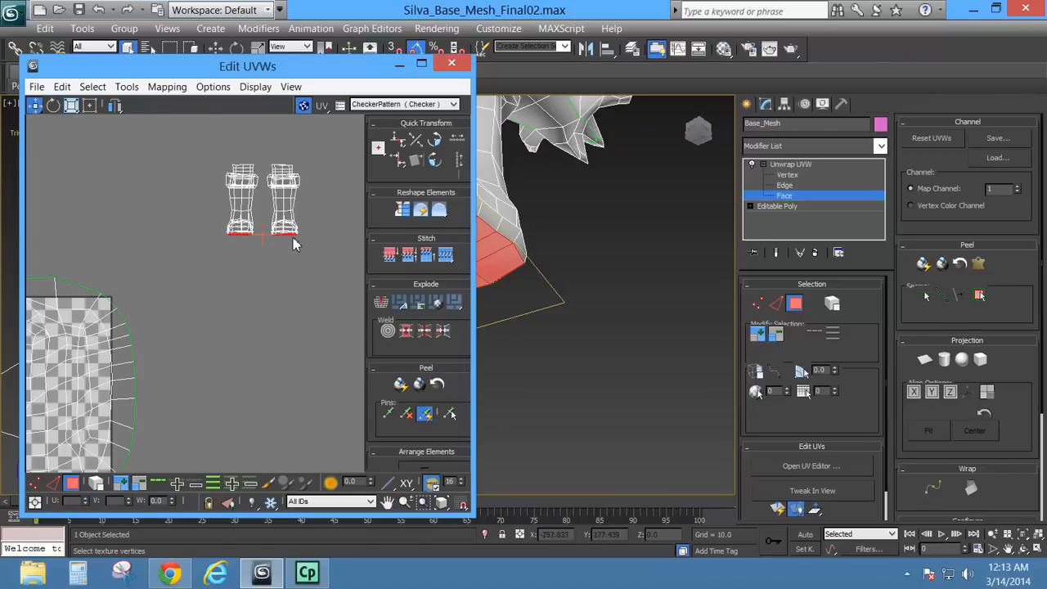
pyautogui.scroll(3, 295, 244)
pyautogui.rightClick(281, 225)
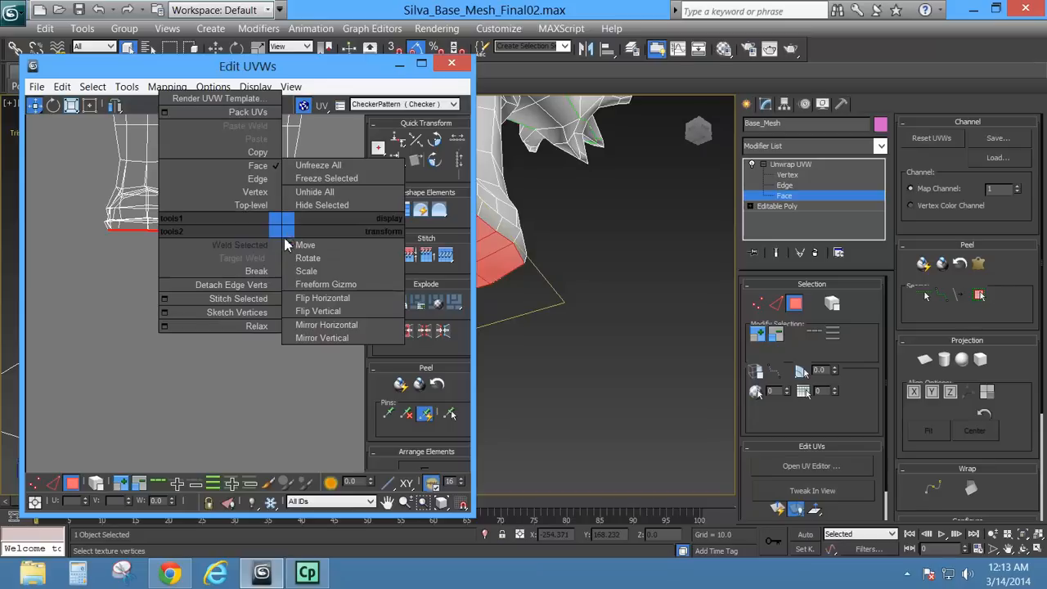
pyautogui.click(256, 271)
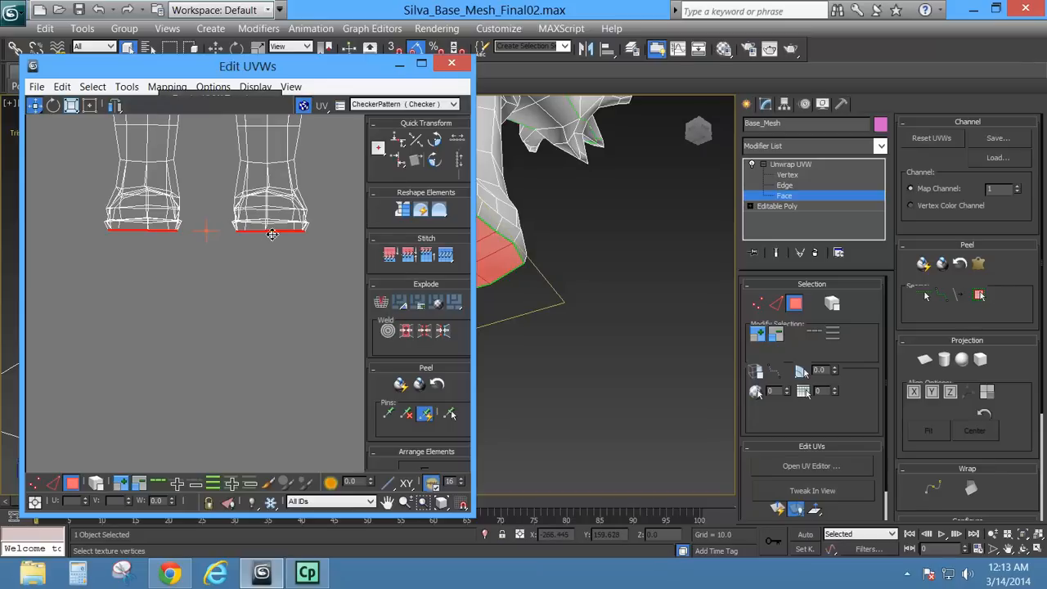
pyautogui.moveTo(272, 234); pyautogui.dragTo(272, 347)
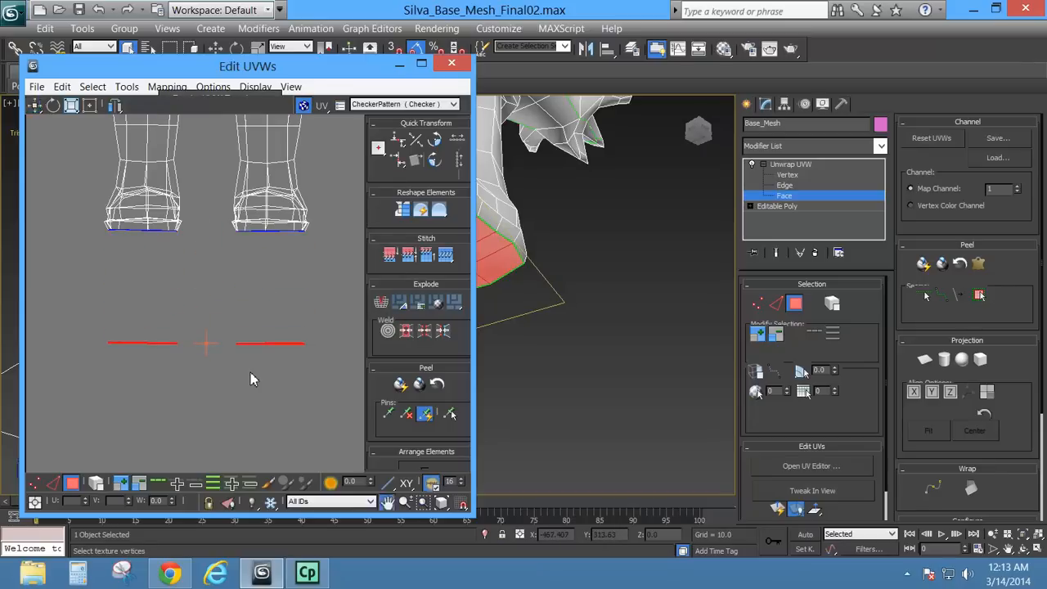
# Move the large head UV shell out of the checker square to the empty space above the shirt shells.
pyautogui.scroll(-5, 250, 372)
pyautogui.moveTo(128, 474); pyautogui.dragTo(209, 253, button='middle')
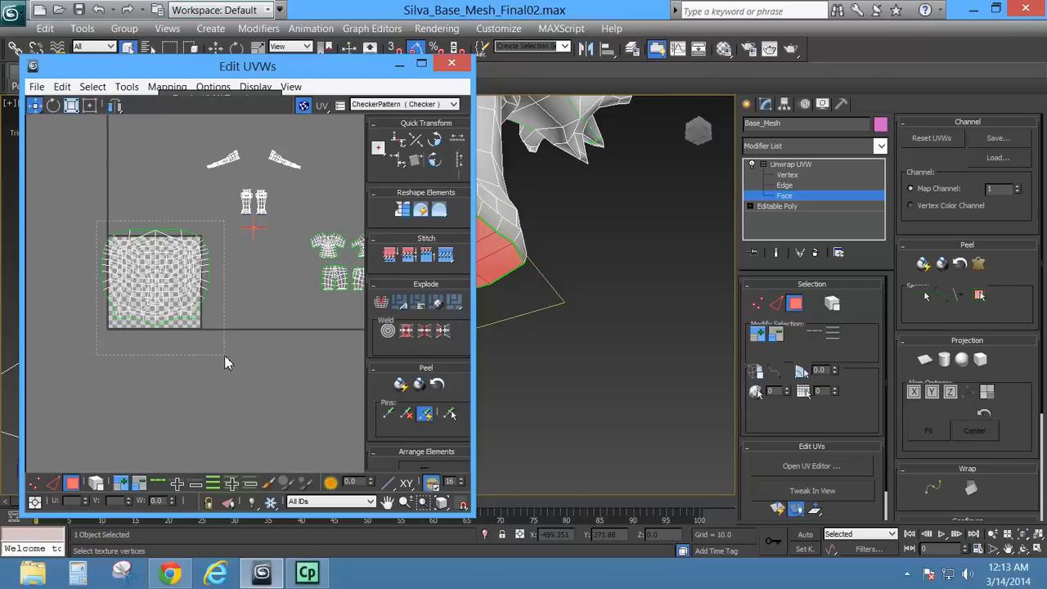
pyautogui.click(162, 271)
pyautogui.moveTo(167, 269); pyautogui.dragTo(289, 310)
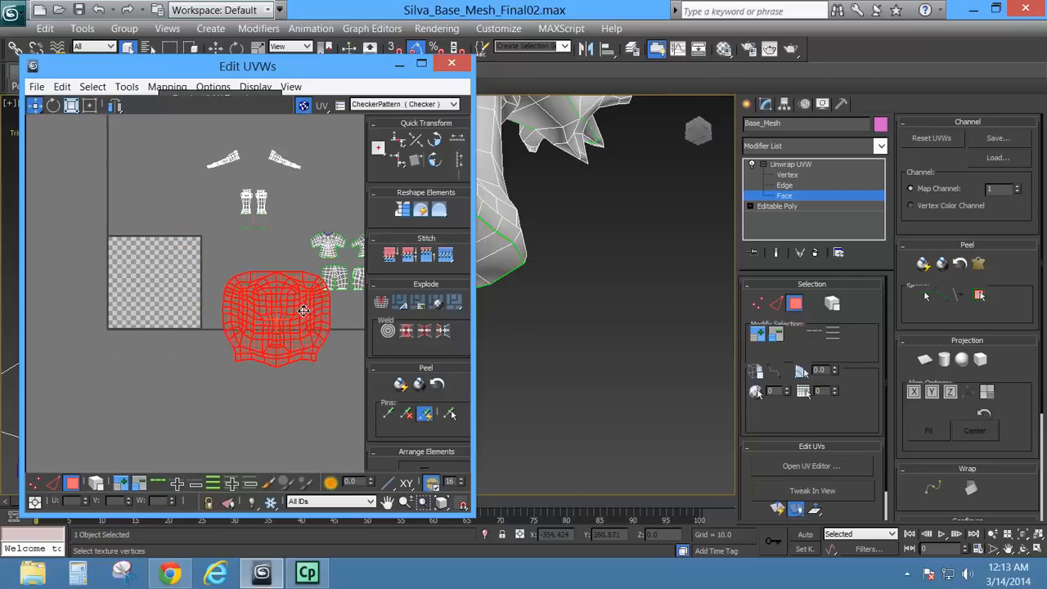
pyautogui.moveTo(288, 311); pyautogui.dragTo(178, 280, button='middle')
pyautogui.moveTo(124, 328); pyautogui.dragTo(218, 187)
pyautogui.moveTo(214, 225); pyautogui.dragTo(220, 346, button='middle')
pyautogui.scroll(3, 220, 346)
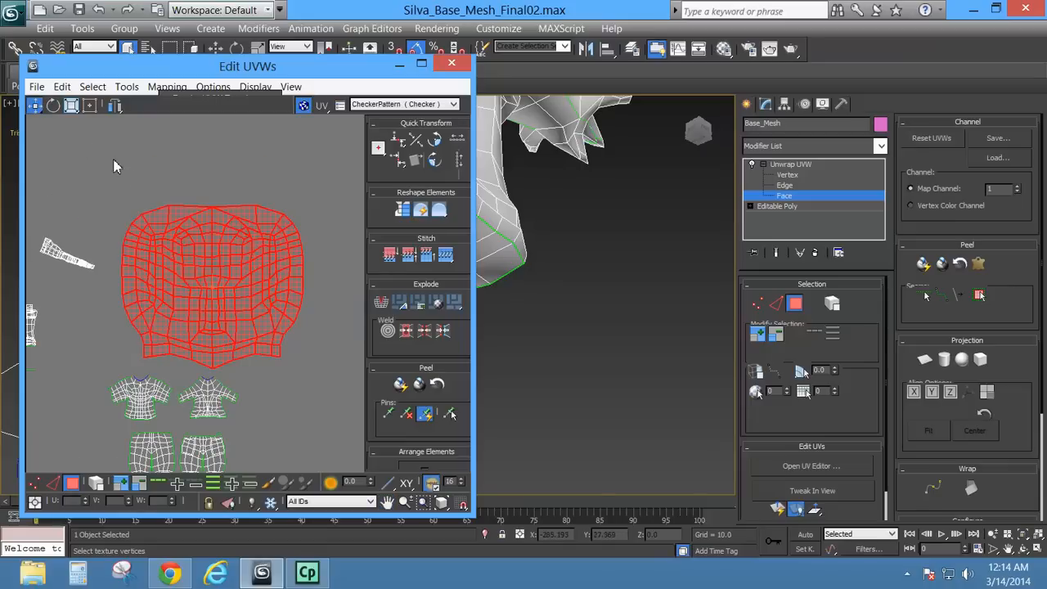
# Scale the head shell down to about a third and move it to free space beside the clothing shells.
pyautogui.click(71, 105)
pyautogui.moveTo(234, 268); pyautogui.dragTo(211, 361)
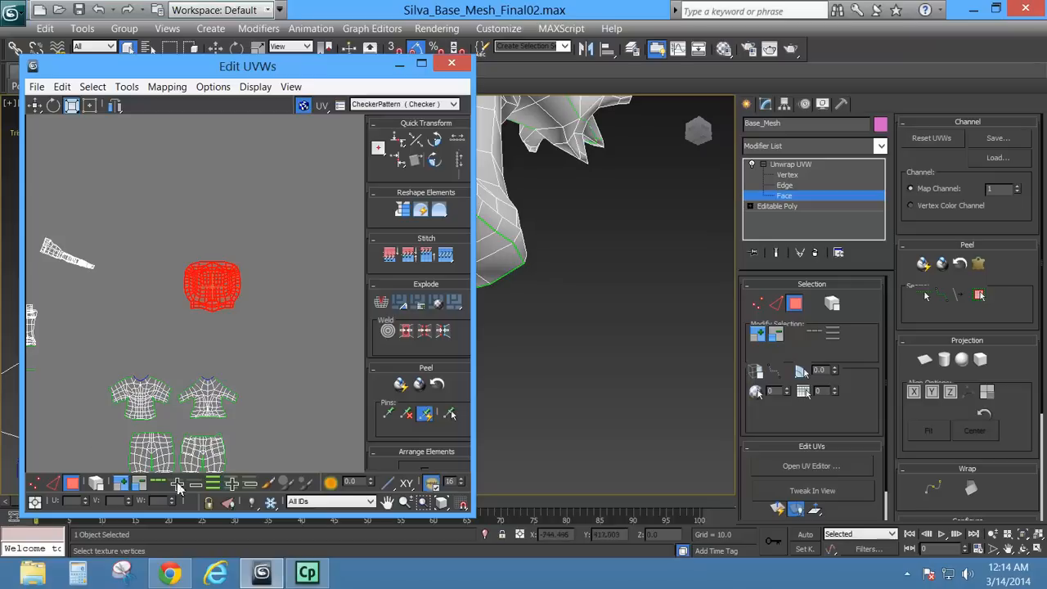
pyautogui.click(36, 106)
pyautogui.moveTo(229, 281); pyautogui.dragTo(300, 391)
pyautogui.moveTo(205, 345); pyautogui.dragTo(297, 287, button='middle')
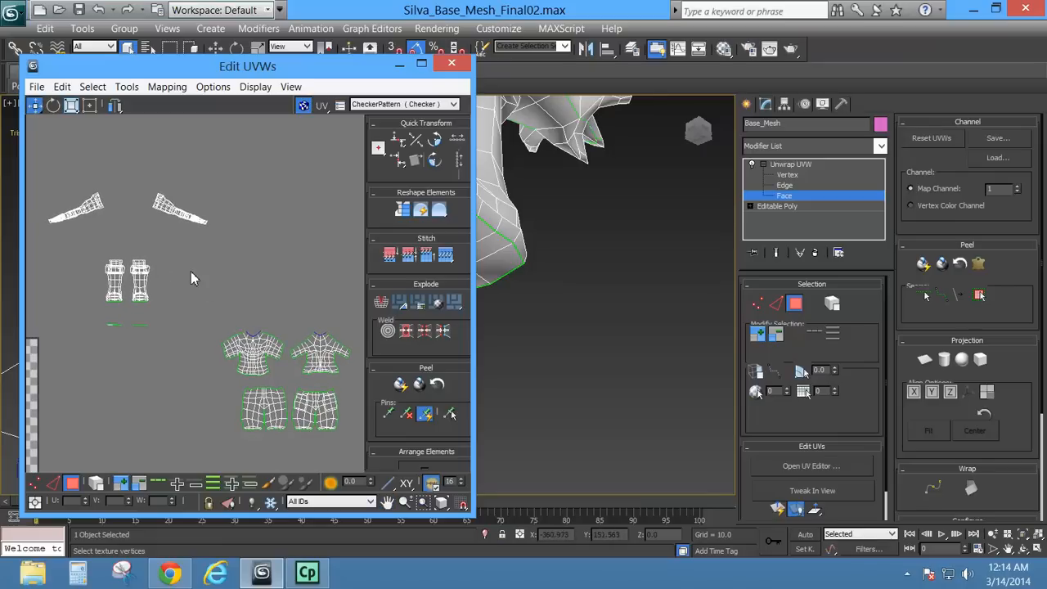
# Select both flattened sole shells and apply a planar projection aligned to the Z axis.
pyautogui.moveTo(165, 351); pyautogui.dragTo(163, 347)
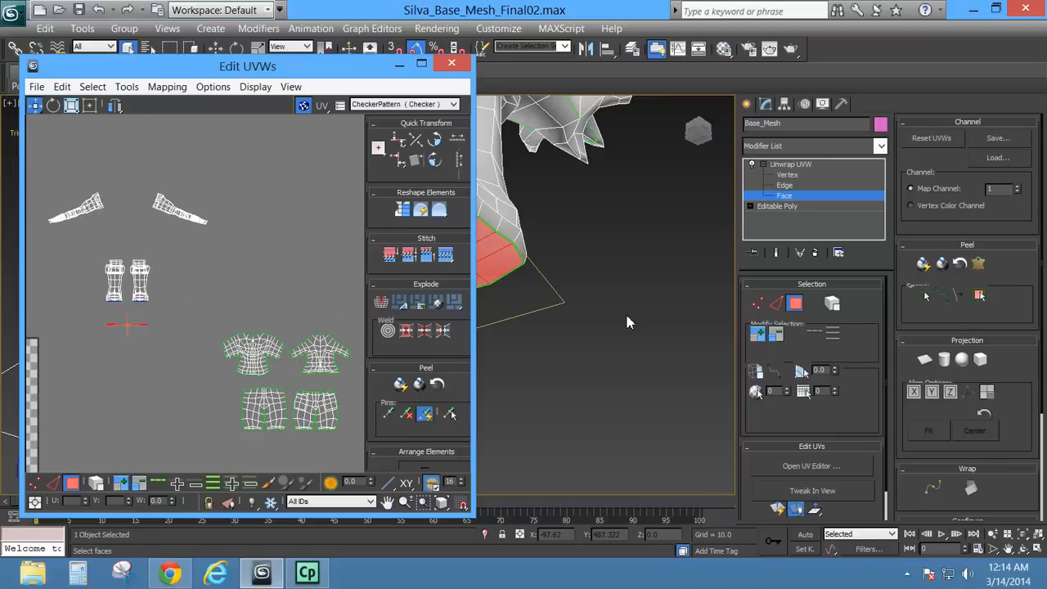
pyautogui.keyDown('alt'); pyautogui.moveTo(625, 322); pyautogui.dragTo(564, 348, button='middle'); pyautogui.keyUp('alt')
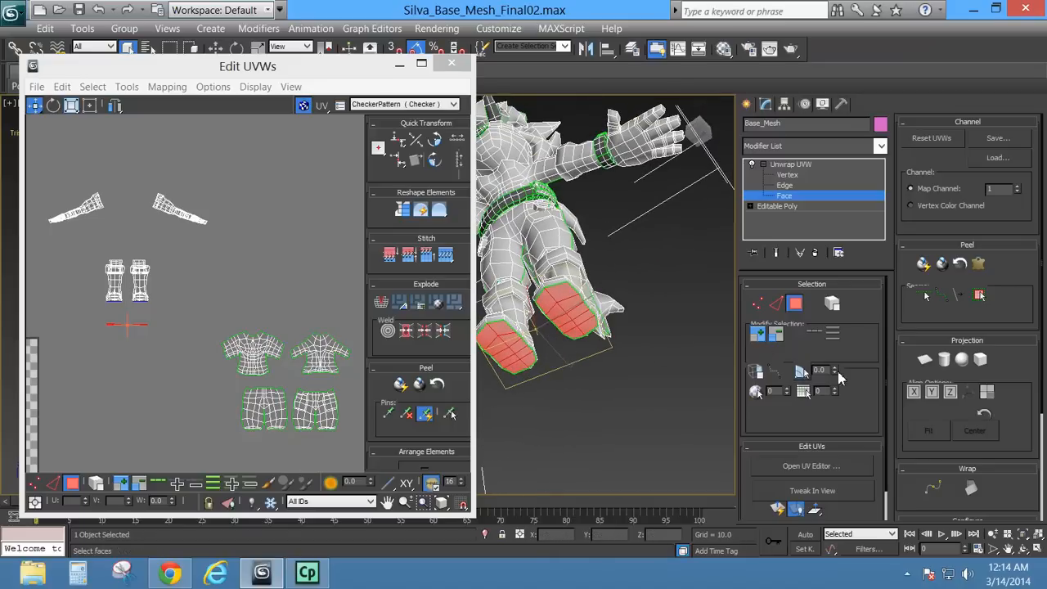
pyautogui.click(924, 359)
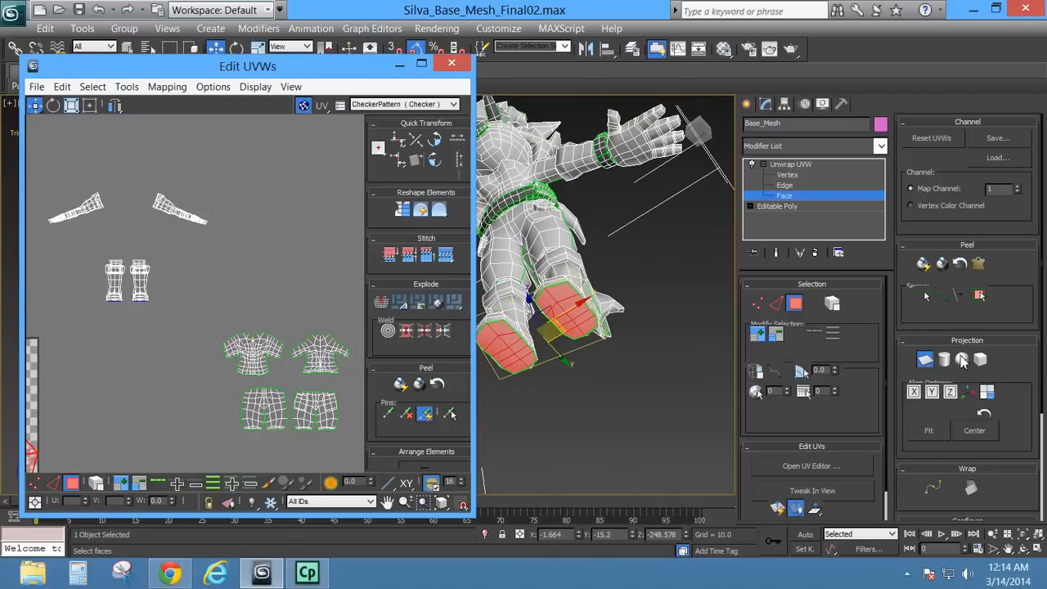
pyautogui.moveTo(218, 392); pyautogui.dragTo(392, 308, button='middle')
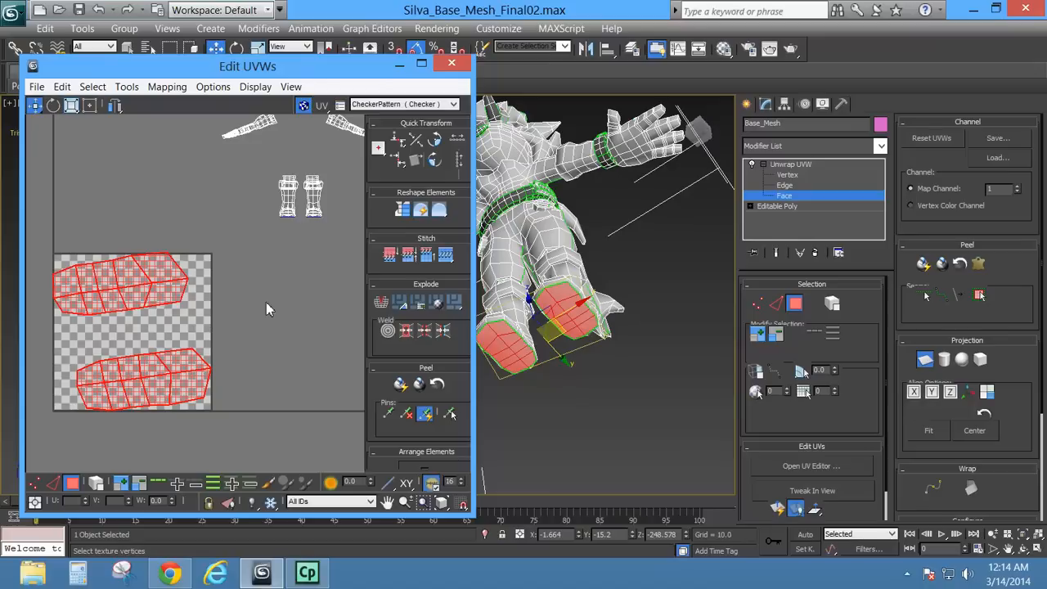
pyautogui.click(950, 392)
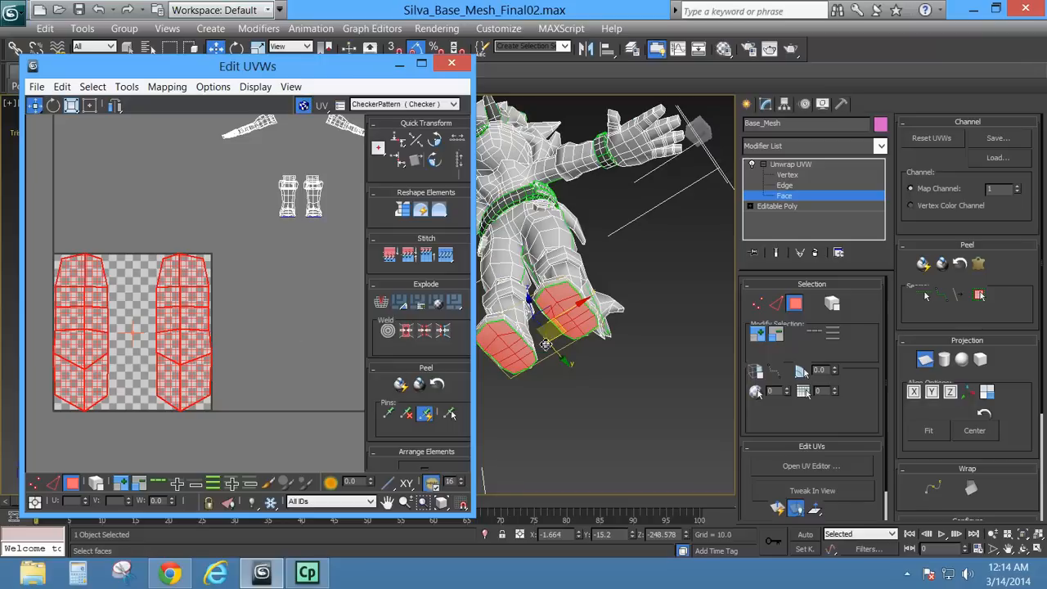
pyautogui.keyDown('alt'); pyautogui.moveTo(542, 342); pyautogui.dragTo(533, 286, button='middle'); pyautogui.keyUp('alt')
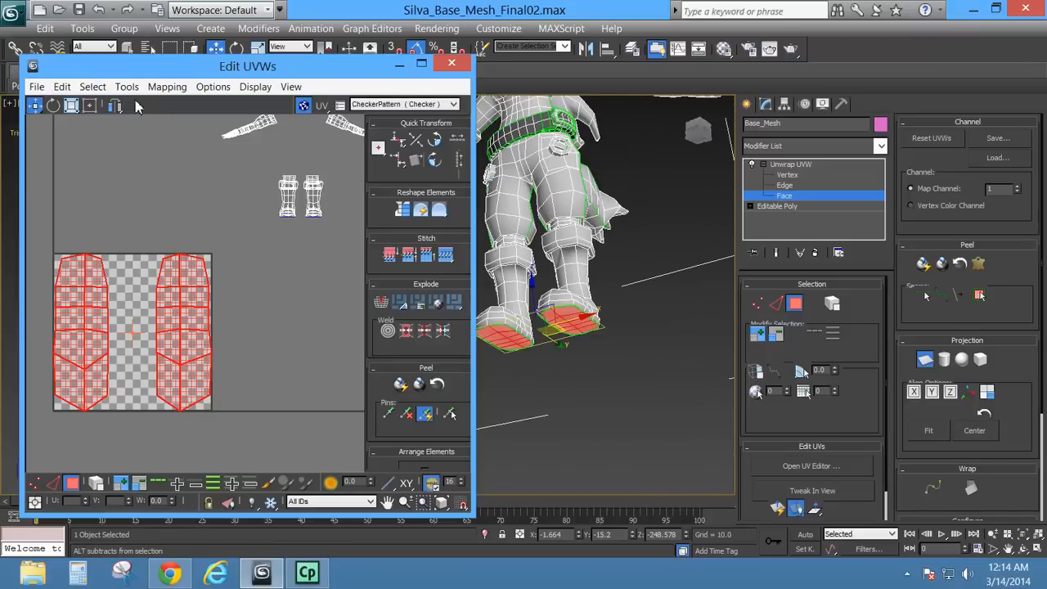
pyautogui.click(924, 360)
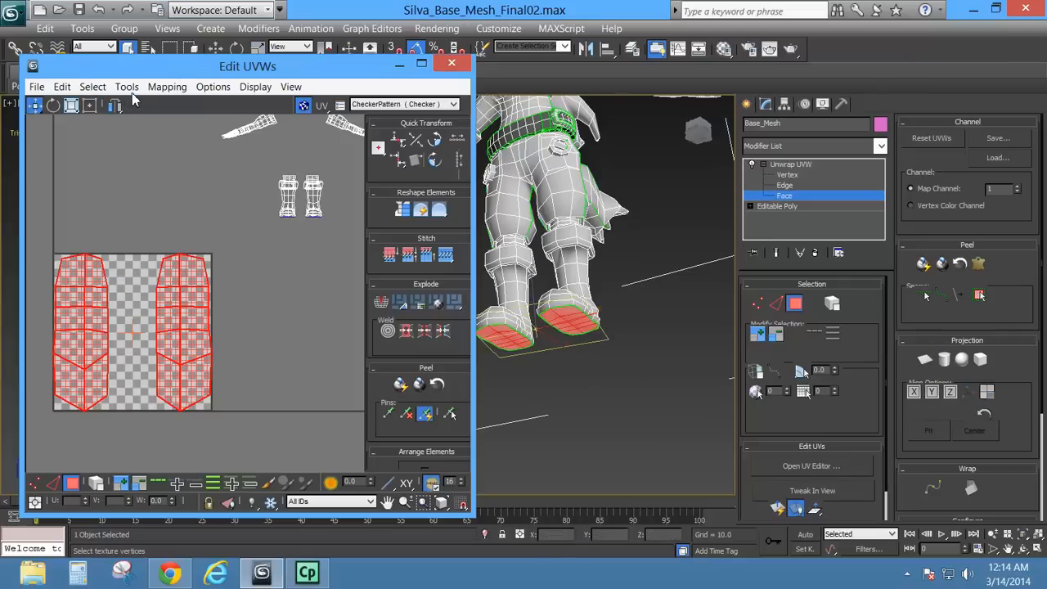
# Relax the sole shells by face angles with 100 iterations, amount 0.1 and stretch 0.0.
pyautogui.click(127, 87)
pyautogui.click(163, 324)
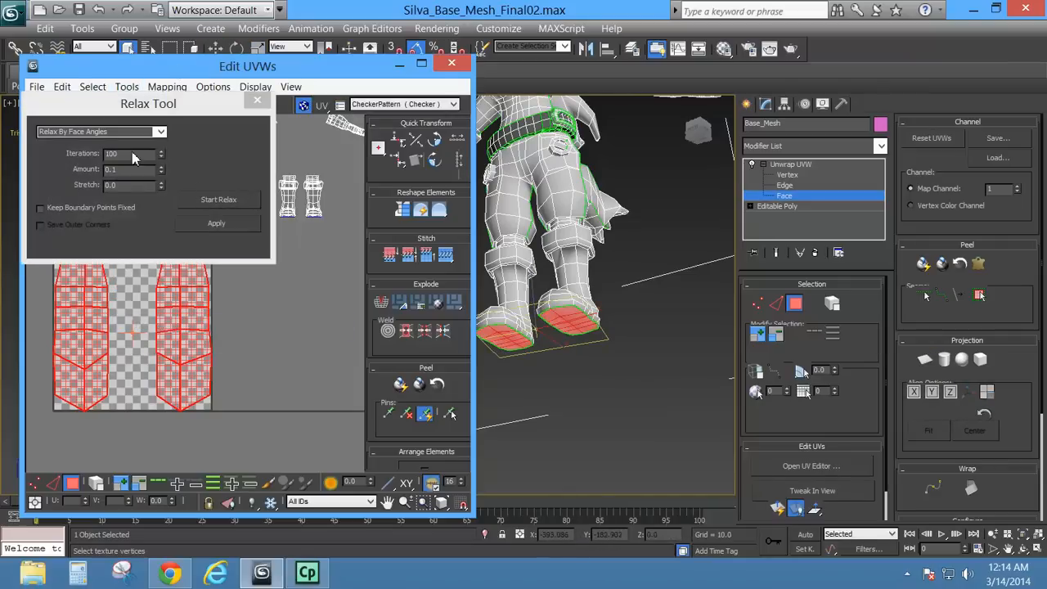
pyautogui.click(217, 224)
pyautogui.moveTo(186, 115); pyautogui.dragTo(582, 197)
pyautogui.click(166, 86)
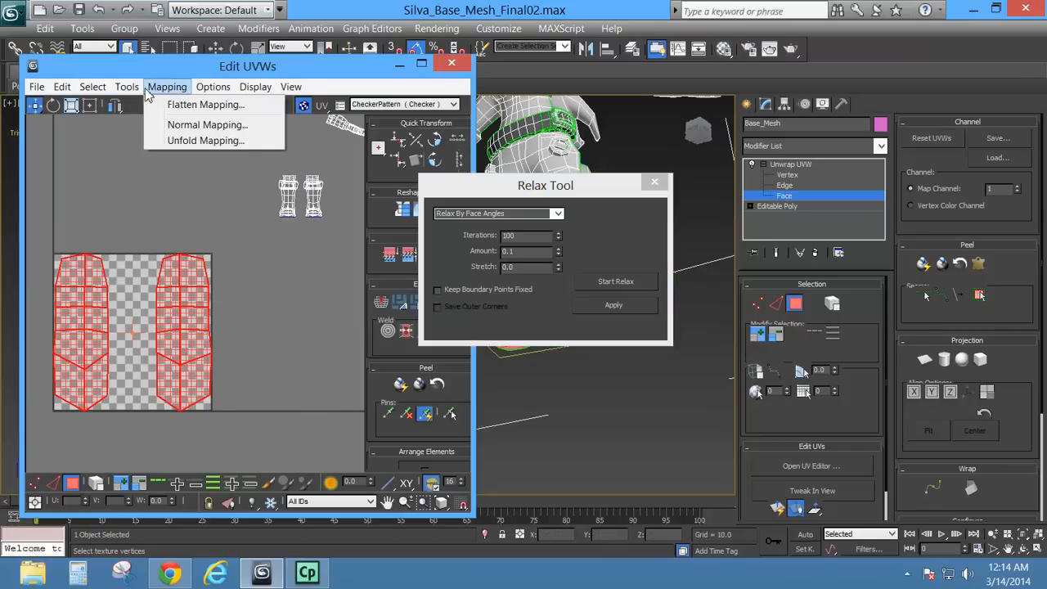
pyautogui.click(146, 103)
pyautogui.click(613, 305)
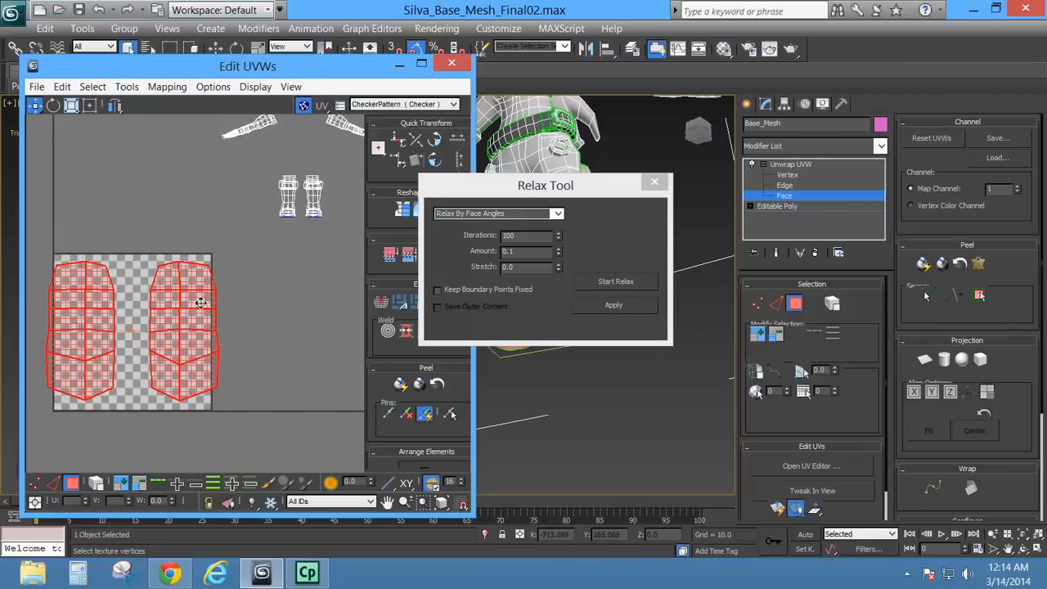
pyautogui.moveTo(470, 187); pyautogui.dragTo(724, 235)
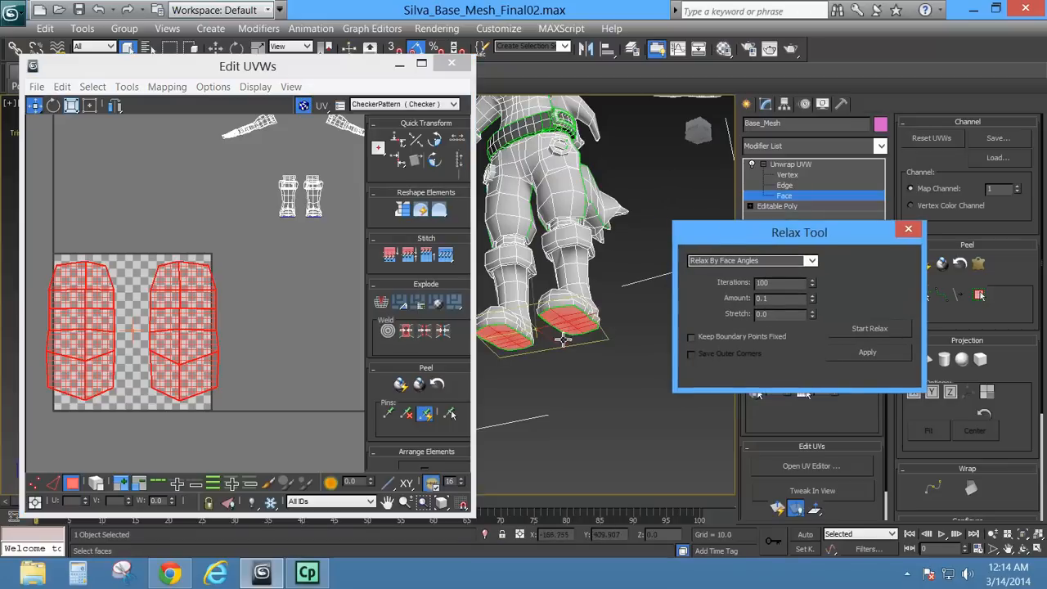
pyautogui.click(906, 233)
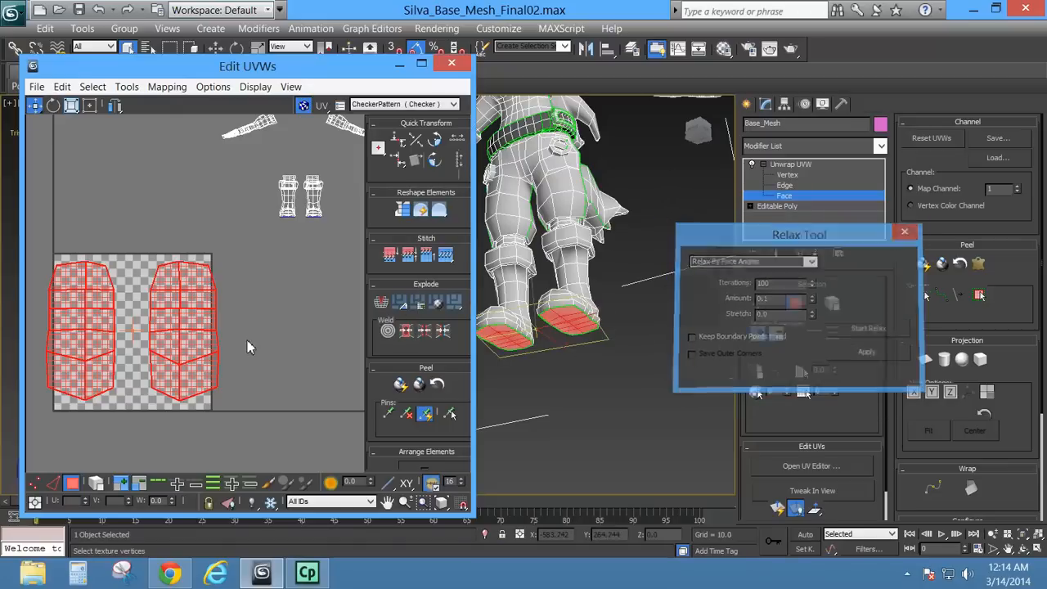
# Scale the two sole shells down to roughly boot-shell size and move them out of the checker square near the shorts shells.
pyautogui.scroll(-2, 222, 351)
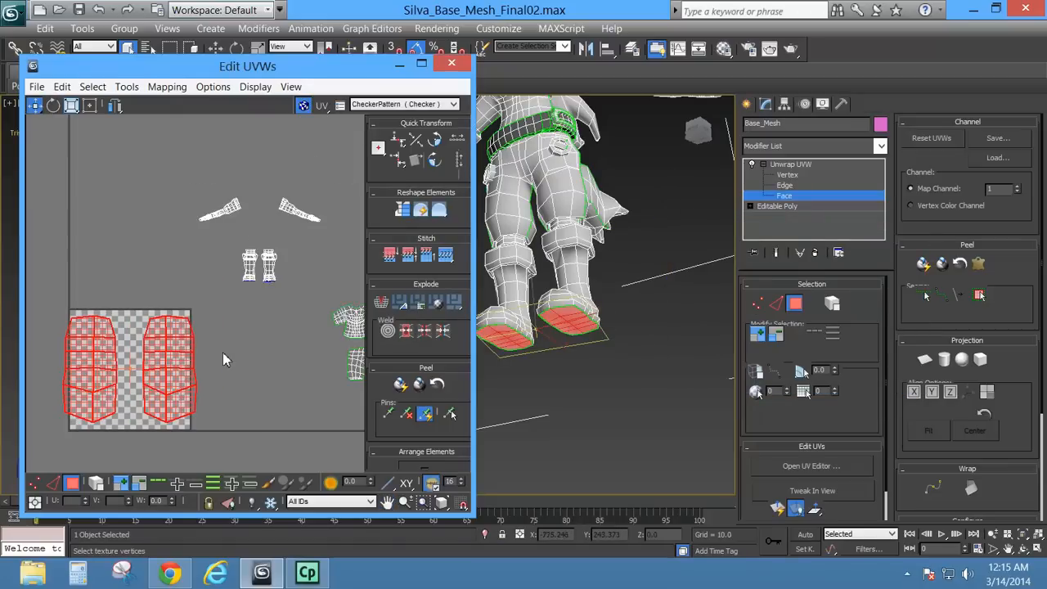
pyautogui.click(72, 105)
pyautogui.moveTo(171, 367); pyautogui.dragTo(138, 461)
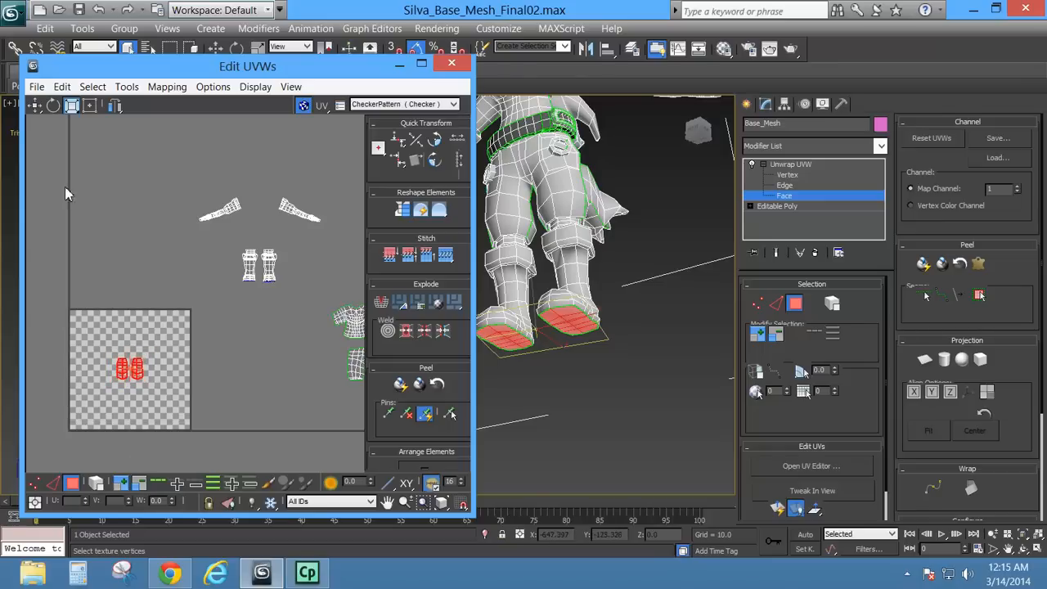
pyautogui.click(35, 105)
pyautogui.moveTo(182, 274); pyautogui.dragTo(161, 181, button='middle')
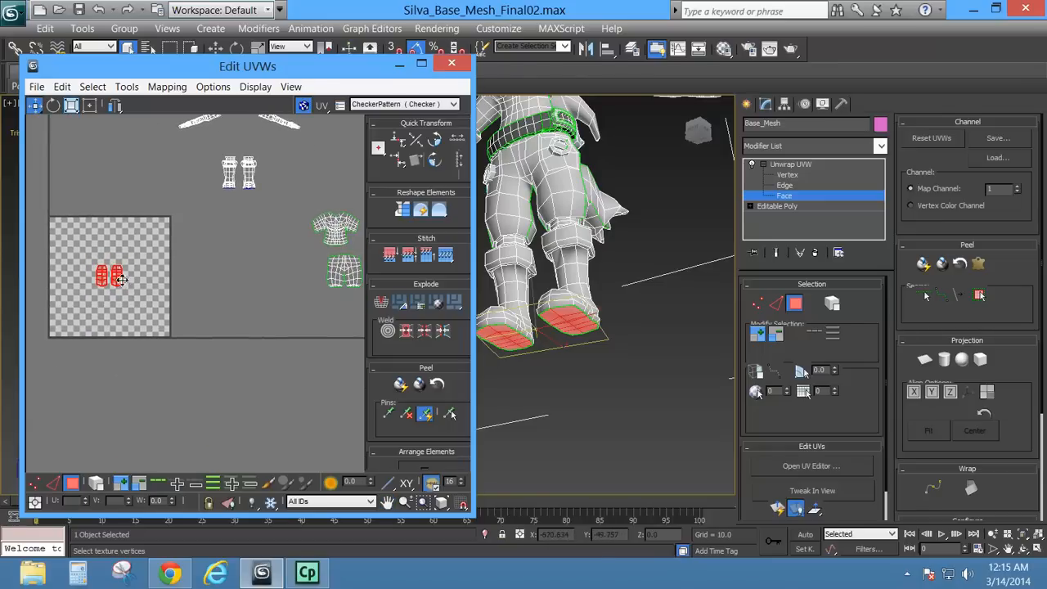
pyautogui.moveTo(120, 279); pyautogui.dragTo(272, 327)
pyautogui.moveTo(266, 245); pyautogui.dragTo(232, 312, button='middle')
# In the front view, select the outer half of the right-hand boot's faces and exclude the sole shell faces from the selection.
pyautogui.keyDown('alt'); pyautogui.moveTo(605, 297); pyautogui.dragTo(551, 256, button='middle'); pyautogui.keyUp('alt')
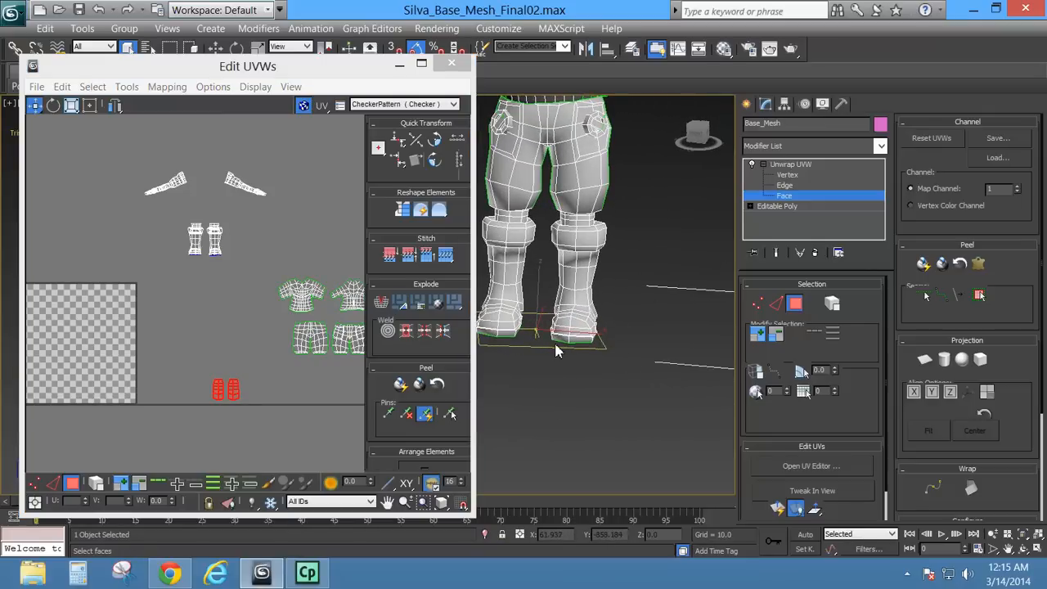
pyautogui.moveTo(555, 350)
pyautogui.keyDown('alt'); pyautogui.mouseDown(button='middle')
pyautogui.moveTo(572, 340)
pyautogui.moveTo(651, 116)
pyautogui.mouseUp(button='middle'); pyautogui.keyUp('alt')
pyautogui.press('f')
pyautogui.moveTo(616, 318); pyautogui.dragTo(623, 287, button='middle')
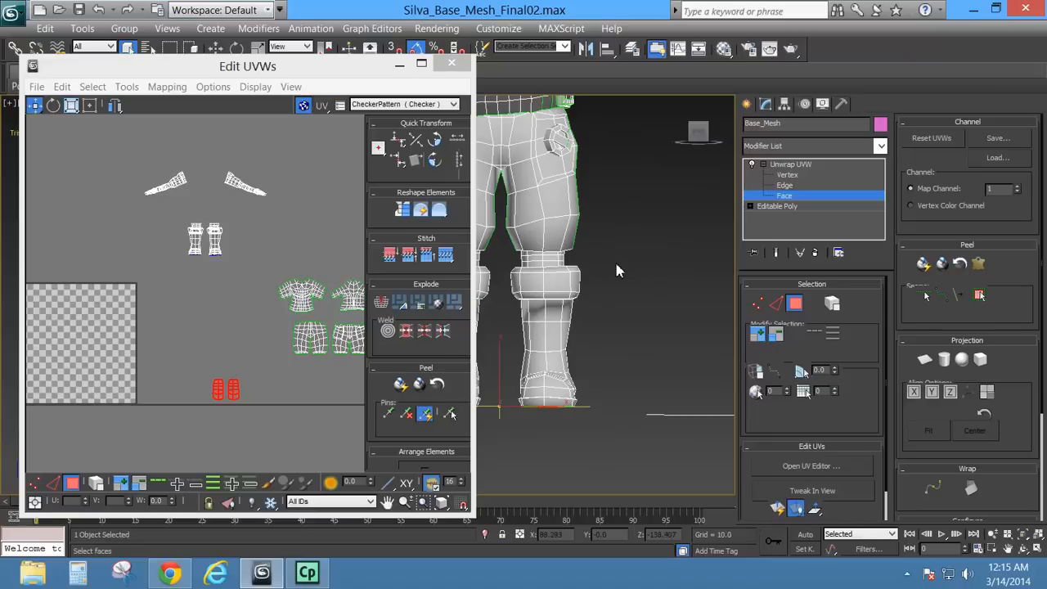
pyautogui.moveTo(615, 261); pyautogui.dragTo(567, 308)
pyautogui.moveTo(555, 398); pyautogui.dragTo(553, 413)
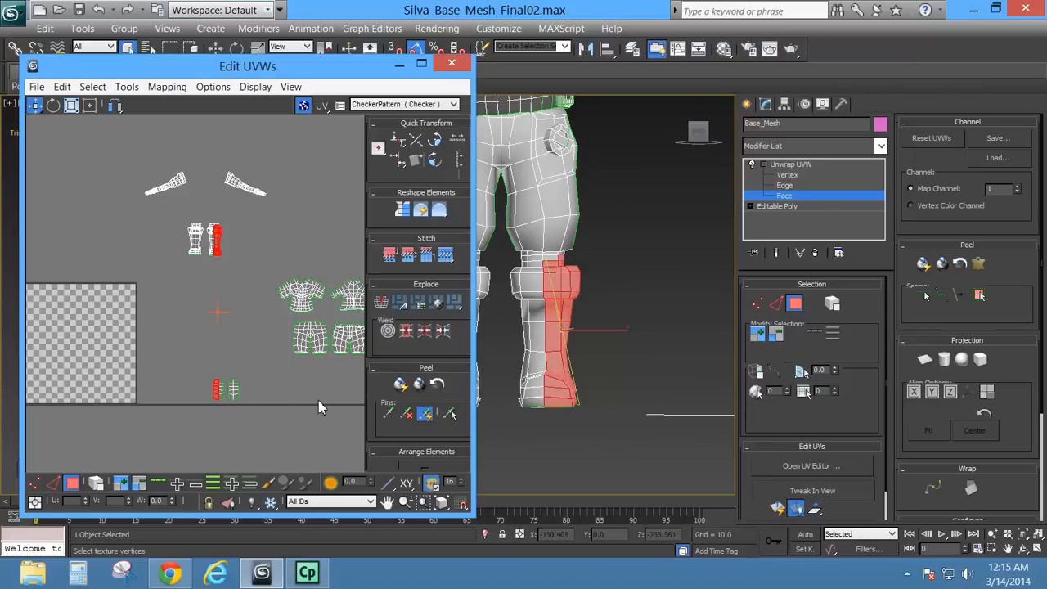
pyautogui.keyDown('alt'); pyautogui.moveTo(188, 368); pyautogui.dragTo(273, 403); pyautogui.keyUp('alt')
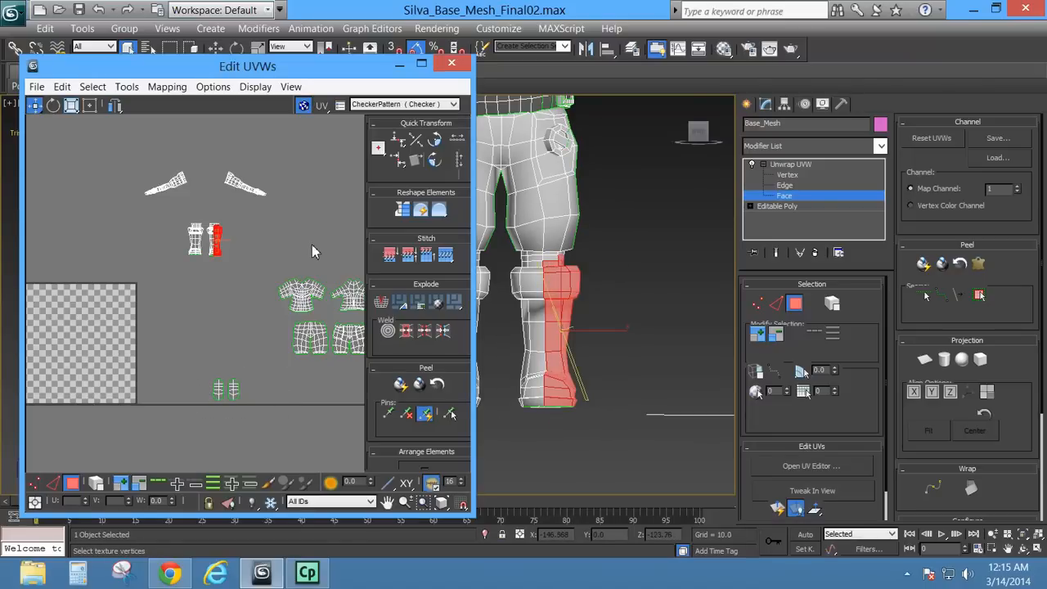
# Deselect the leg faces above the boot cuff, keeping only the outer half of the boot selected.
pyautogui.scroll(5, 246, 278)
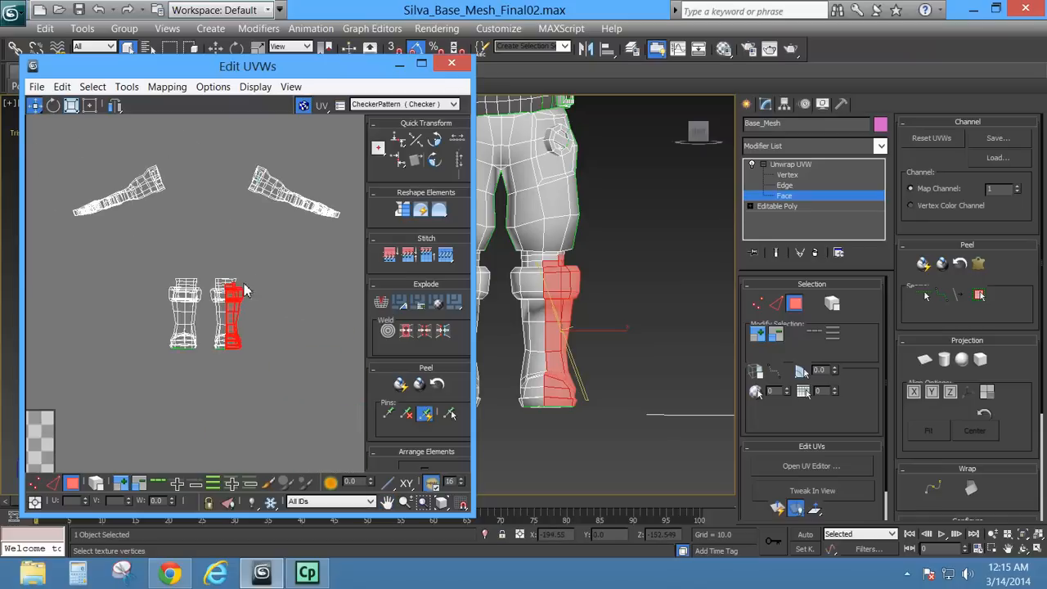
pyautogui.scroll(5, 244, 288)
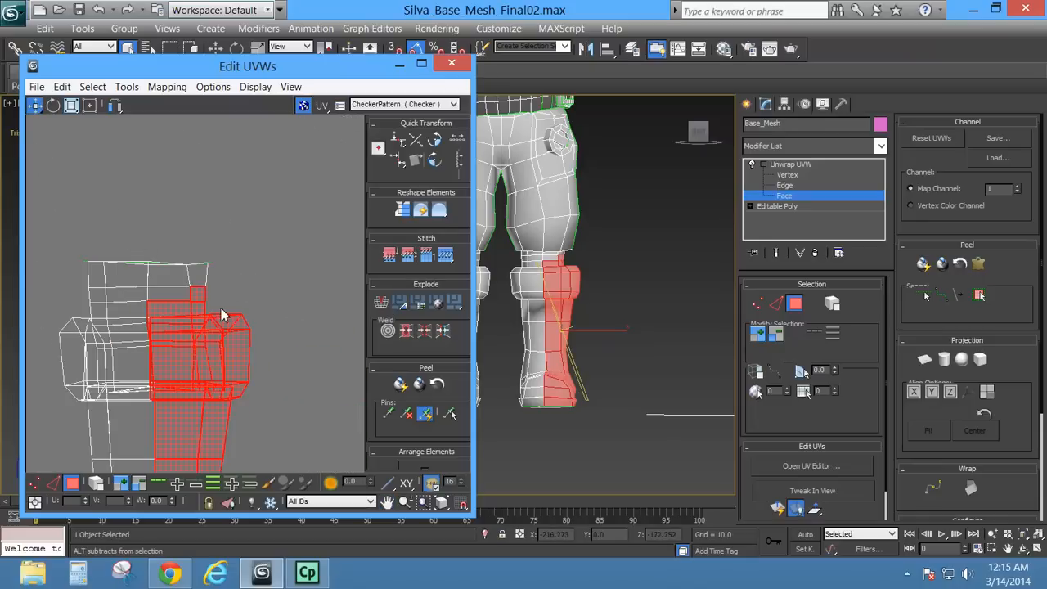
pyautogui.keyDown('alt'); pyautogui.moveTo(219, 318); pyautogui.dragTo(221, 321); pyautogui.keyUp('alt')
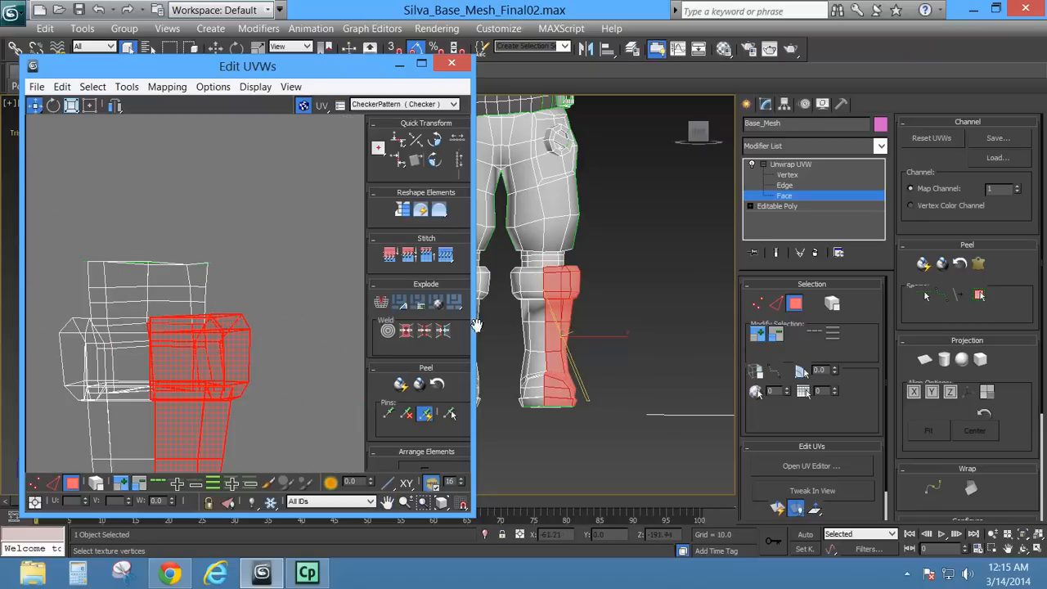
pyautogui.keyDown('alt'); pyautogui.moveTo(529, 312); pyautogui.dragTo(435, 399, button='middle'); pyautogui.keyUp('alt')
pyautogui.scroll(4, 490, 351)
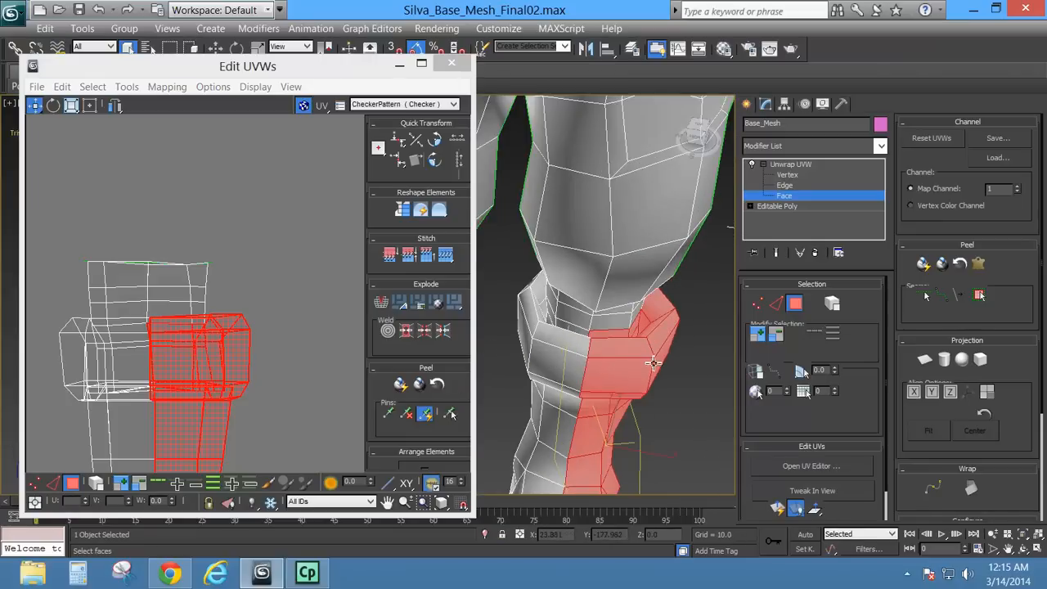
# Select the top rim edge loop of the character's left boot cuff and convert it to a peel seam.
pyautogui.keyDown('alt'); pyautogui.moveTo(654, 362); pyautogui.dragTo(630, 353, button='middle'); pyautogui.keyUp('alt')
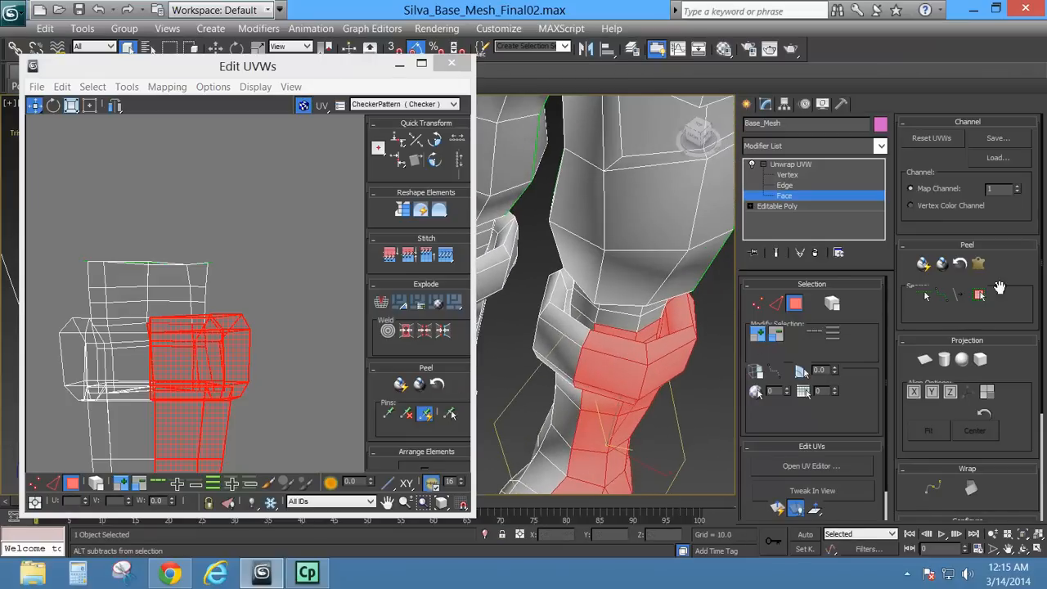
pyautogui.click(775, 303)
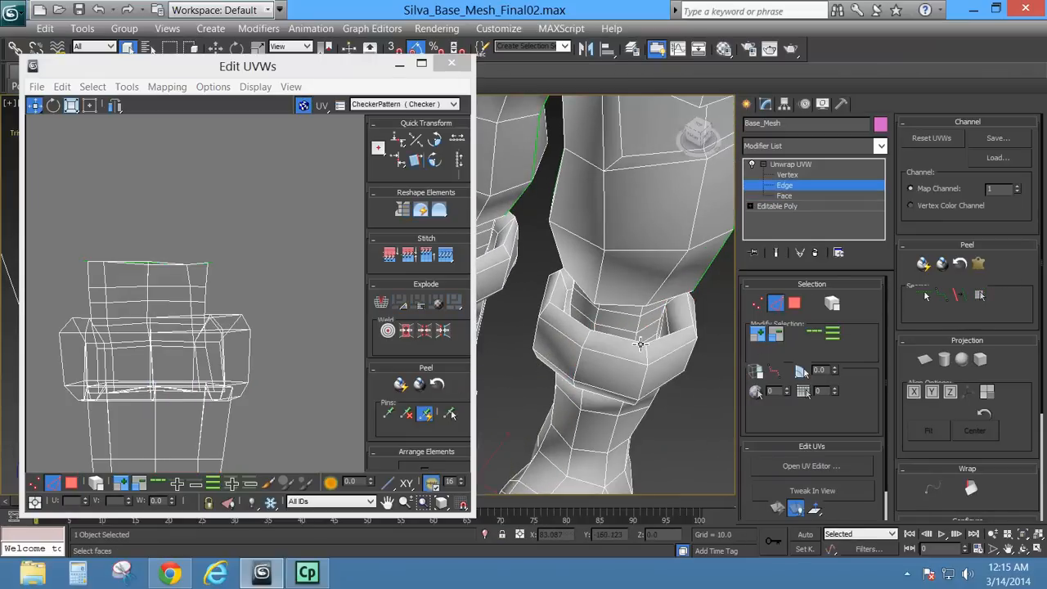
pyautogui.click(634, 310)
pyautogui.keyDown('alt'); pyautogui.moveTo(594, 335); pyautogui.dragTo(631, 303, button='middle'); pyautogui.keyUp('alt')
pyautogui.scroll(-2, 593, 316)
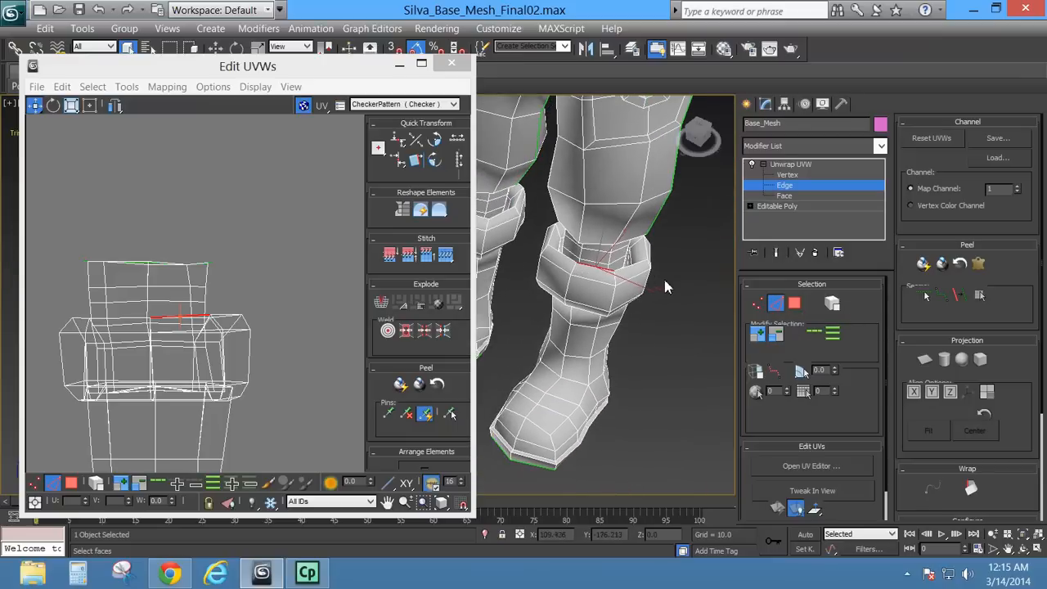
pyautogui.click(813, 332)
pyautogui.click(959, 296)
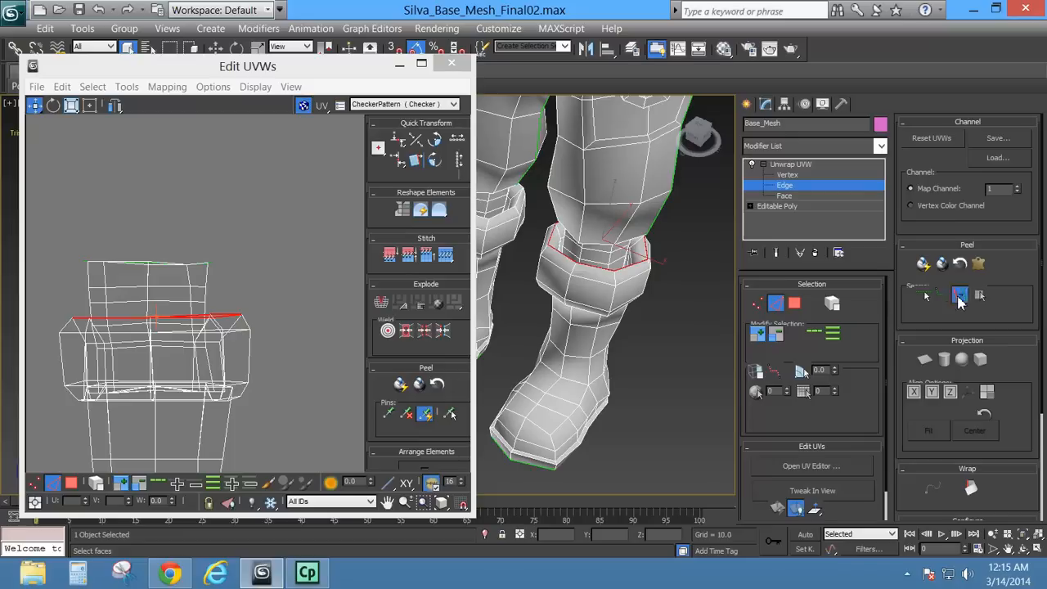
# Convert the top rim edge loop of the character's right boot cuff to a peel seam as well.
pyautogui.moveTo(518, 267); pyautogui.dragTo(562, 287, button='middle')
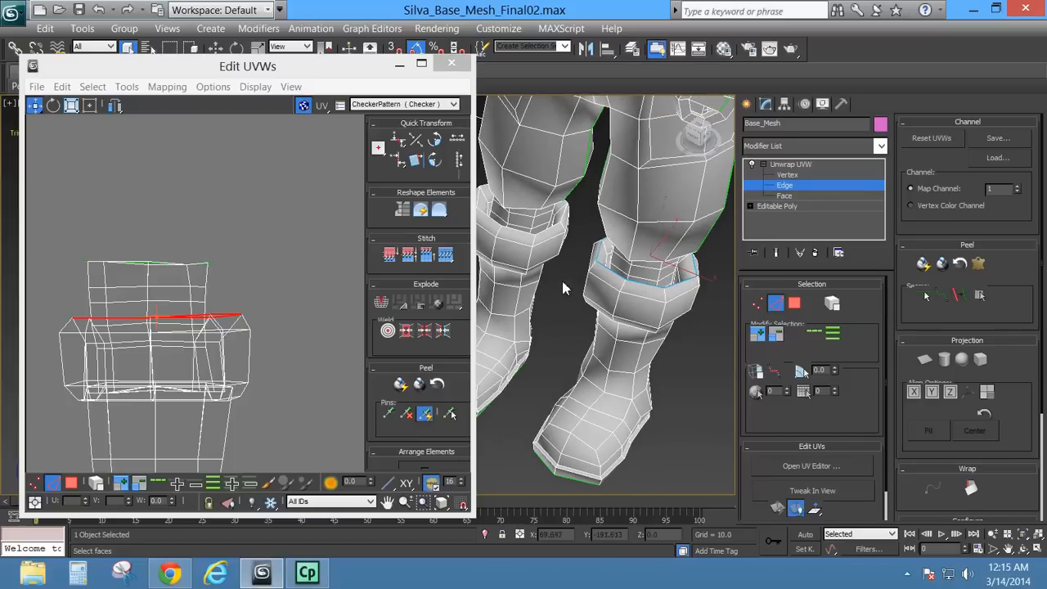
pyautogui.click(524, 244)
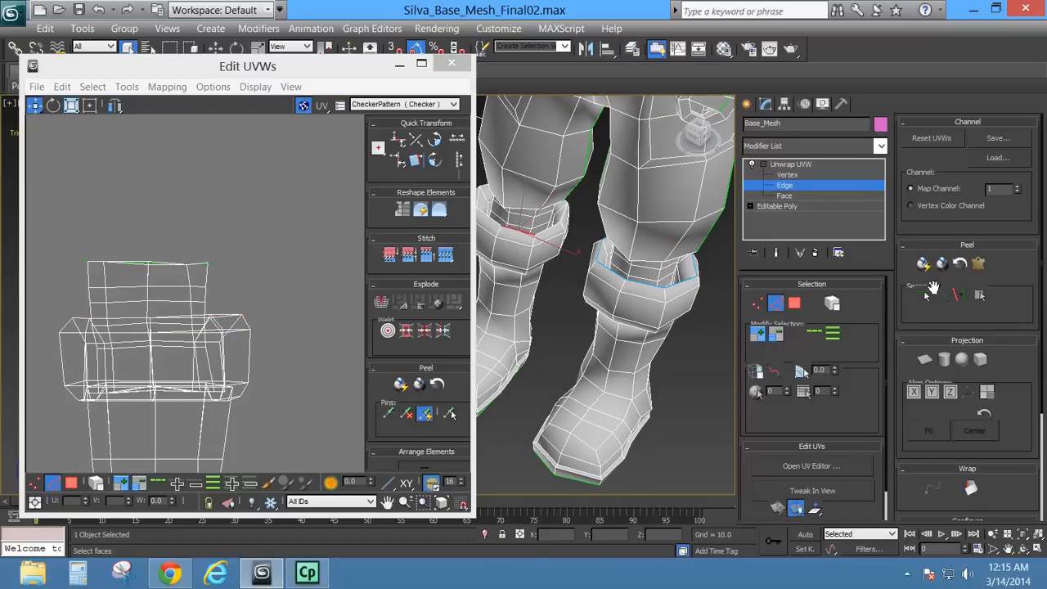
pyautogui.click(813, 332)
pyautogui.click(957, 295)
pyautogui.moveTo(552, 309); pyautogui.dragTo(595, 296, button='middle')
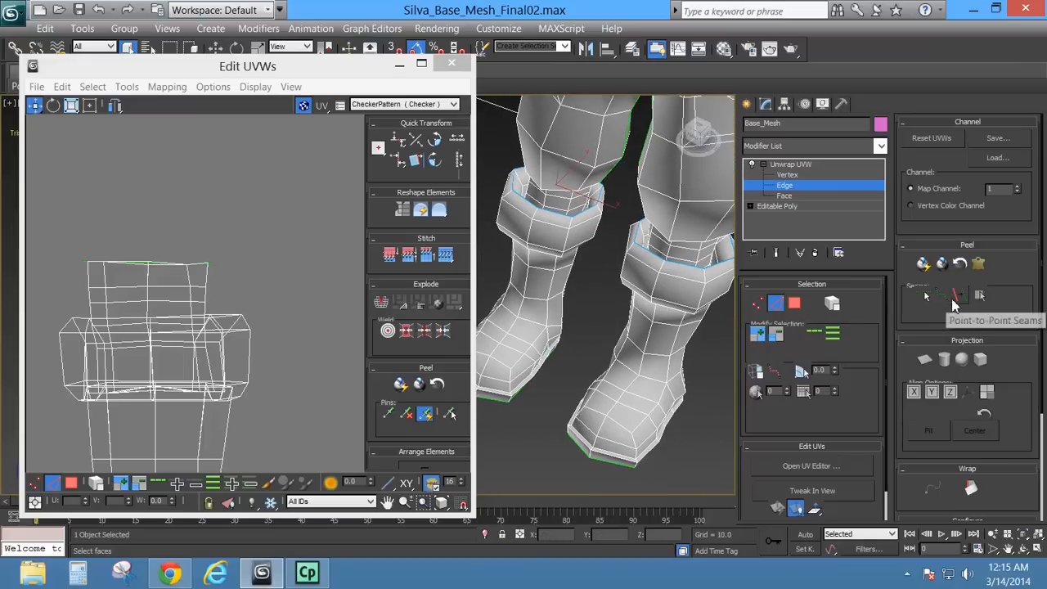
# Select the vertical centre edge loop running down the character's left leg and boot and convert it to a seam.
pyautogui.click(953, 299)
pyautogui.click(659, 262)
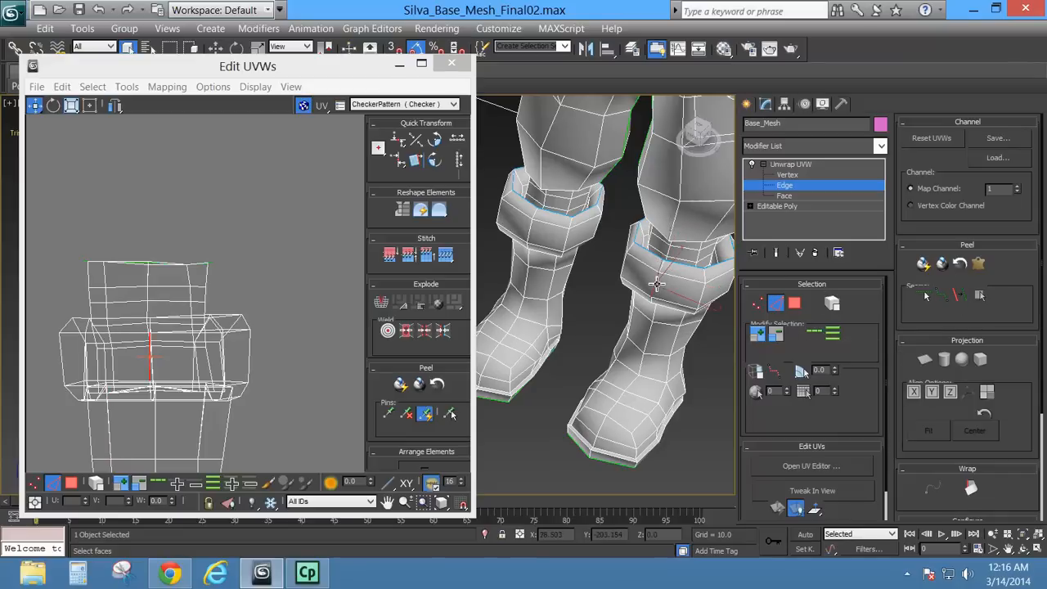
pyautogui.click(804, 337)
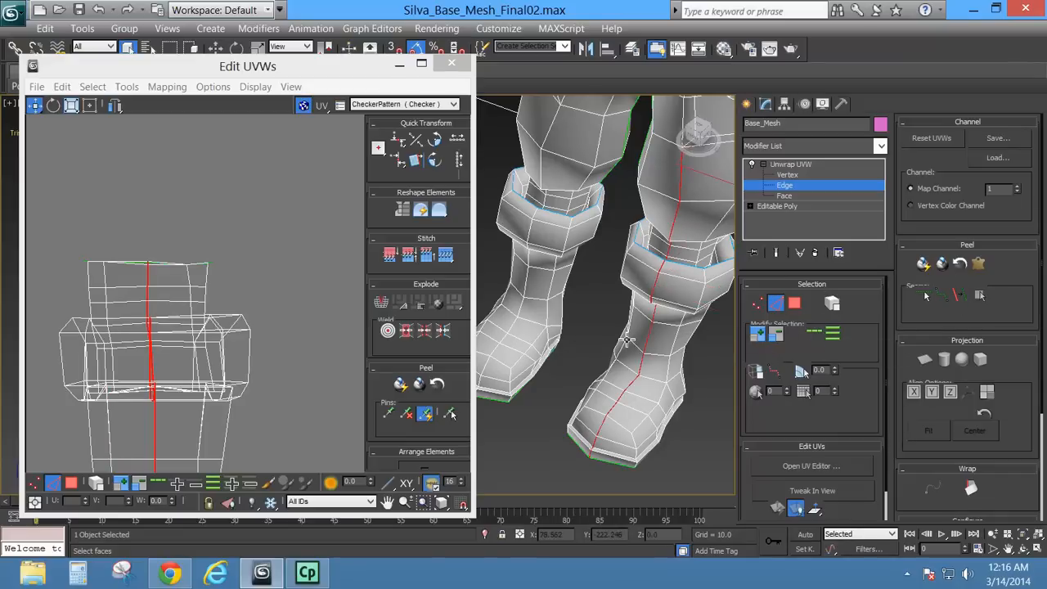
pyautogui.scroll(-4, 624, 343)
pyautogui.keyDown('alt'); pyautogui.moveTo(623, 348); pyautogui.dragTo(598, 329, button='middle'); pyautogui.keyUp('alt')
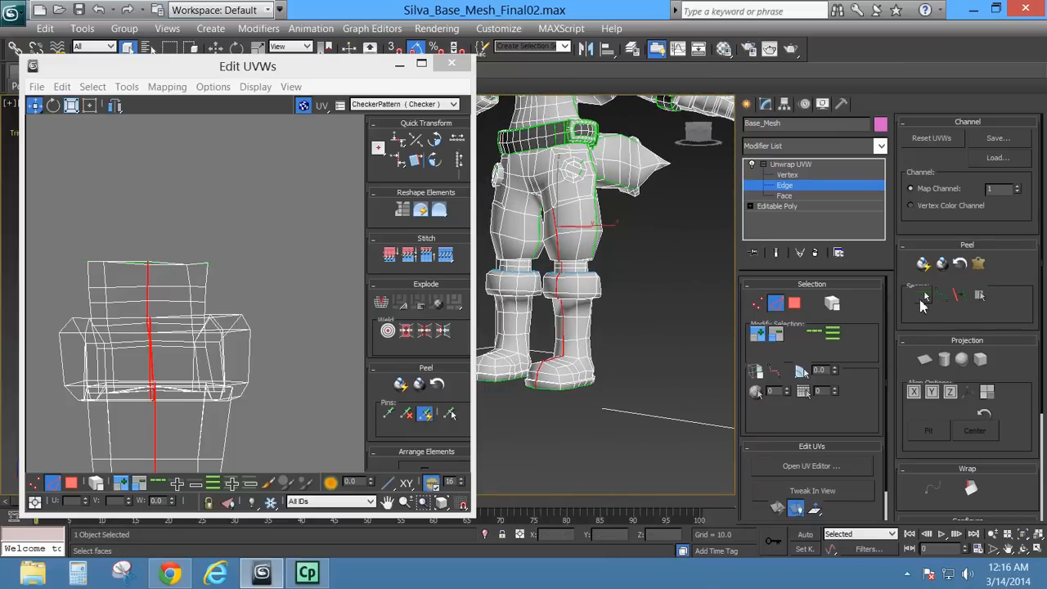
pyautogui.click(980, 292)
pyautogui.keyDown('alt'); pyautogui.moveTo(548, 321); pyautogui.dragTo(529, 176, button='middle'); pyautogui.keyUp('alt')
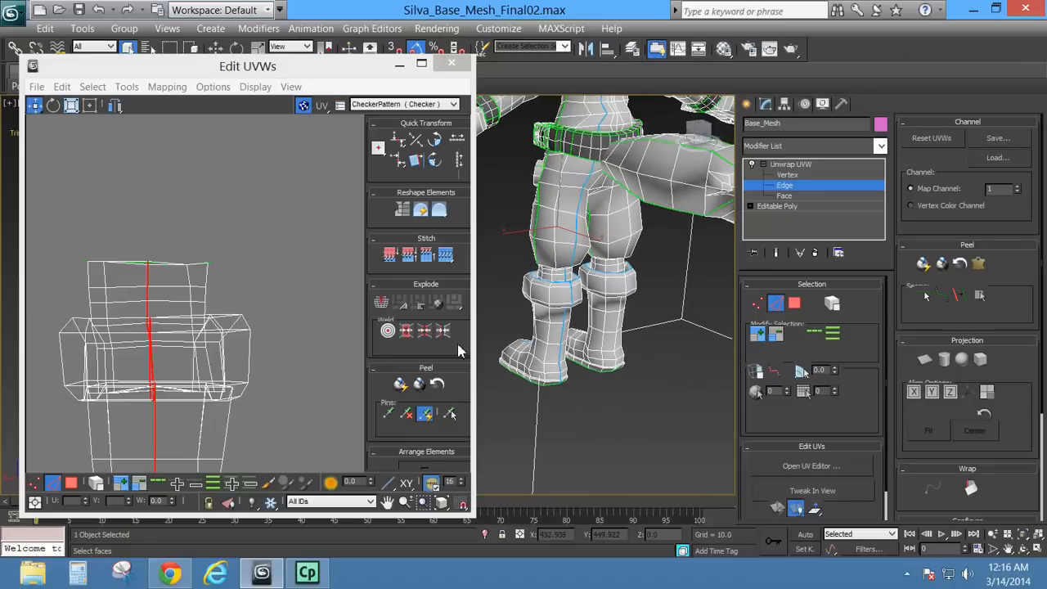
# Convert the matching vertical centre edge loop on the character's right leg and boot to a seam.
pyautogui.keyDown('alt'); pyautogui.moveTo(579, 340); pyautogui.dragTo(648, 343, button='middle'); pyautogui.keyUp('alt')
pyautogui.keyDown('alt'); pyautogui.moveTo(564, 325); pyautogui.dragTo(555, 308, button='middle'); pyautogui.keyUp('alt')
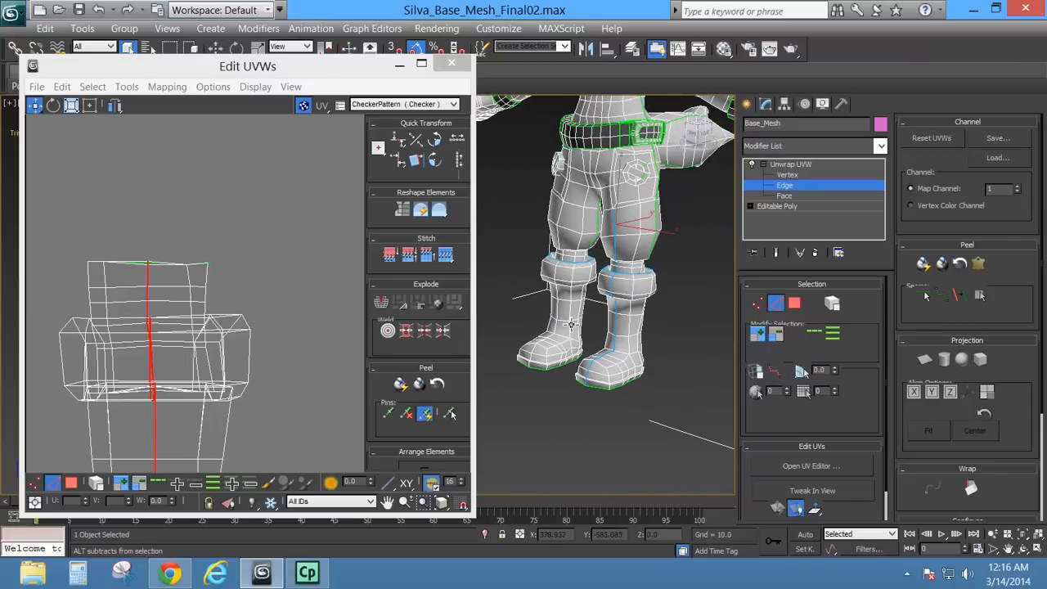
pyautogui.click(556, 309)
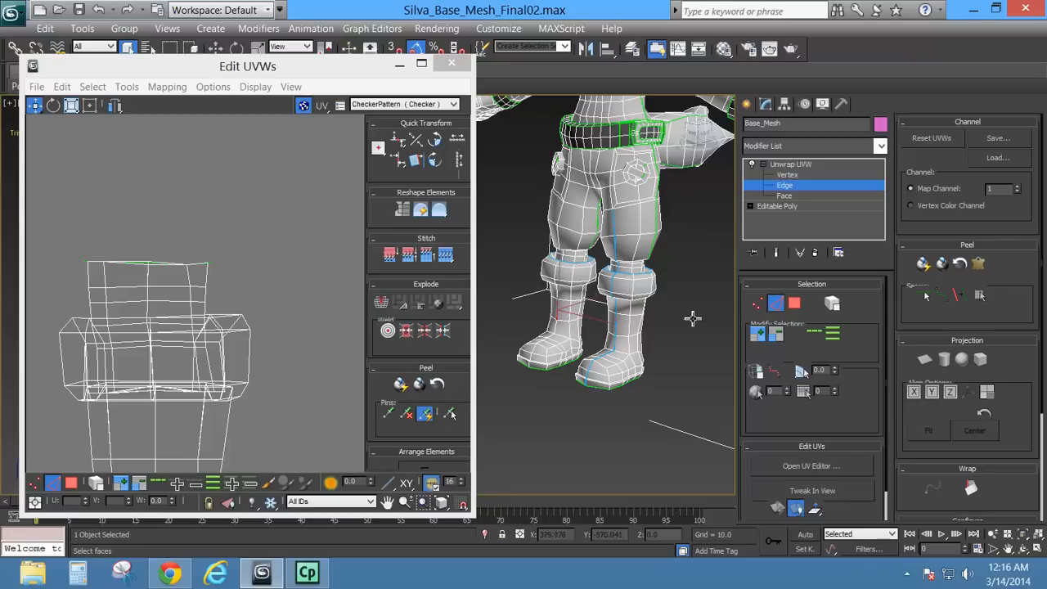
pyautogui.click(814, 332)
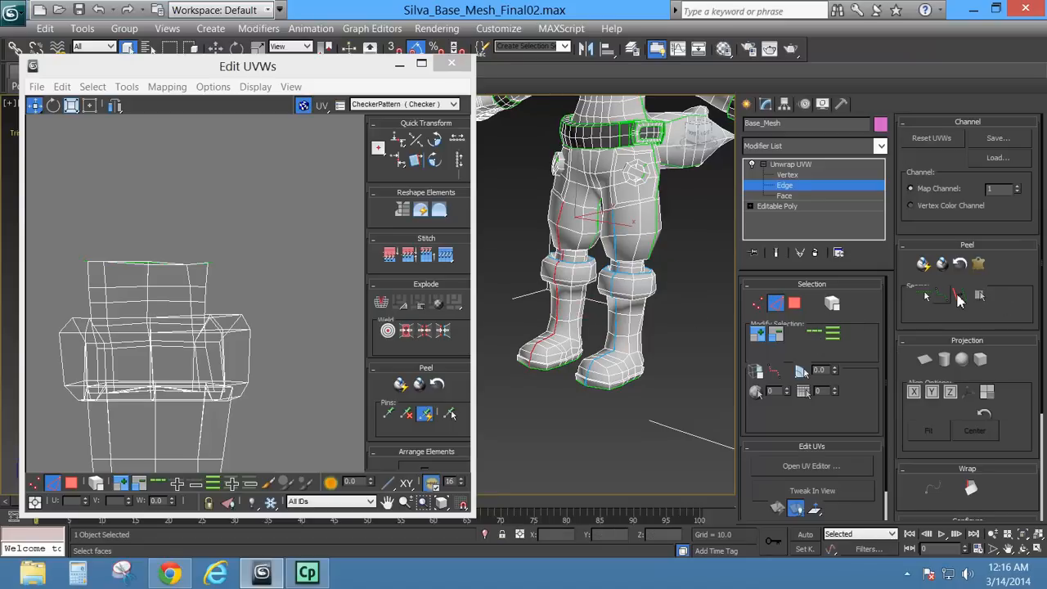
pyautogui.keyDown('alt'); pyautogui.moveTo(565, 337); pyautogui.dragTo(556, 394, button='middle'); pyautogui.keyUp('alt')
pyautogui.scroll(2, 545, 292)
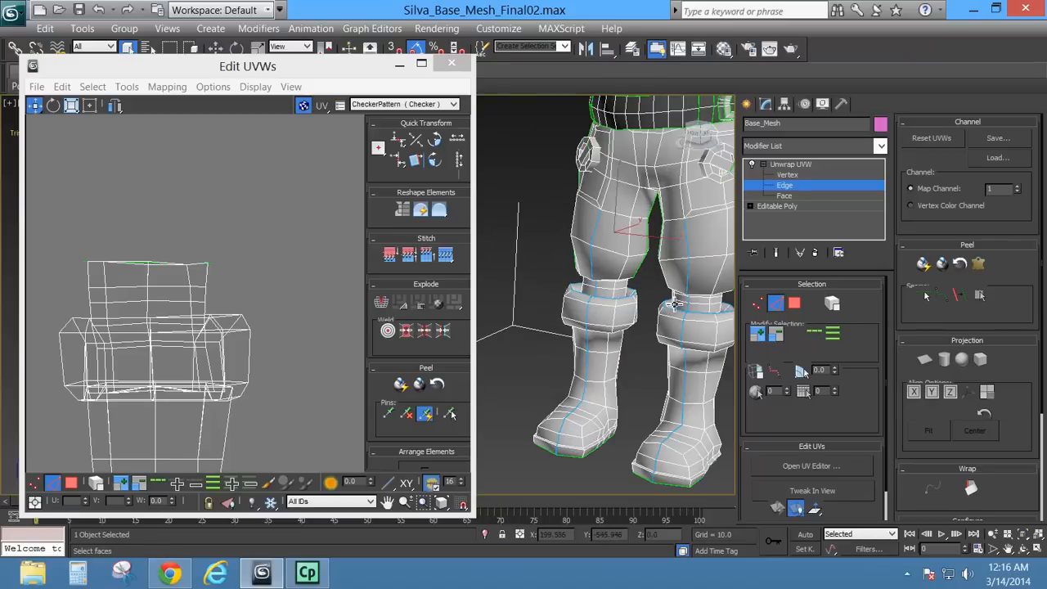
pyautogui.keyDown('alt'); pyautogui.moveTo(674, 305); pyautogui.dragTo(594, 323, button='middle'); pyautogui.keyUp('alt')
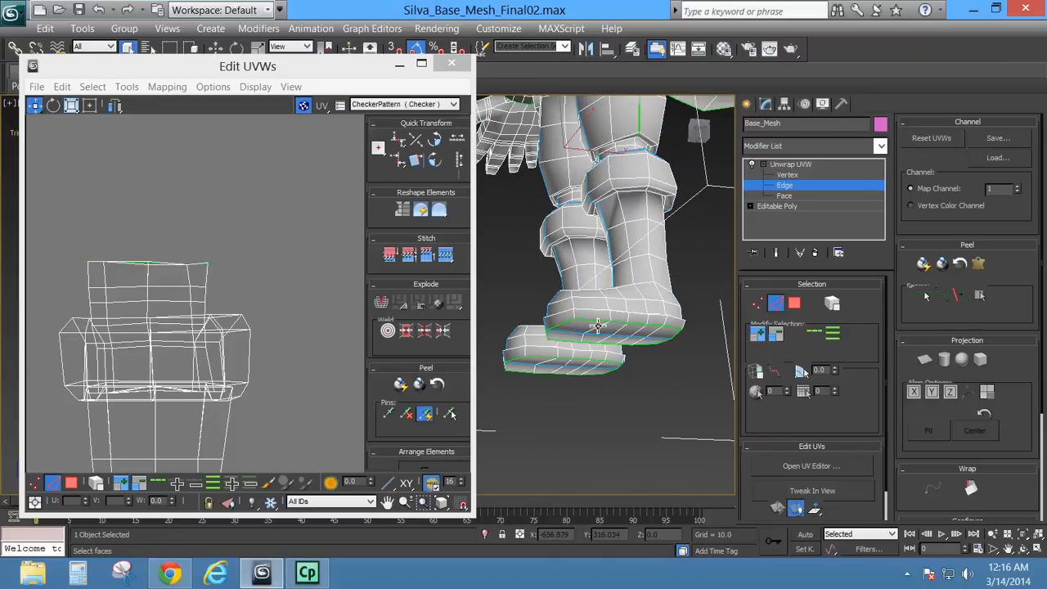
pyautogui.click(595, 324)
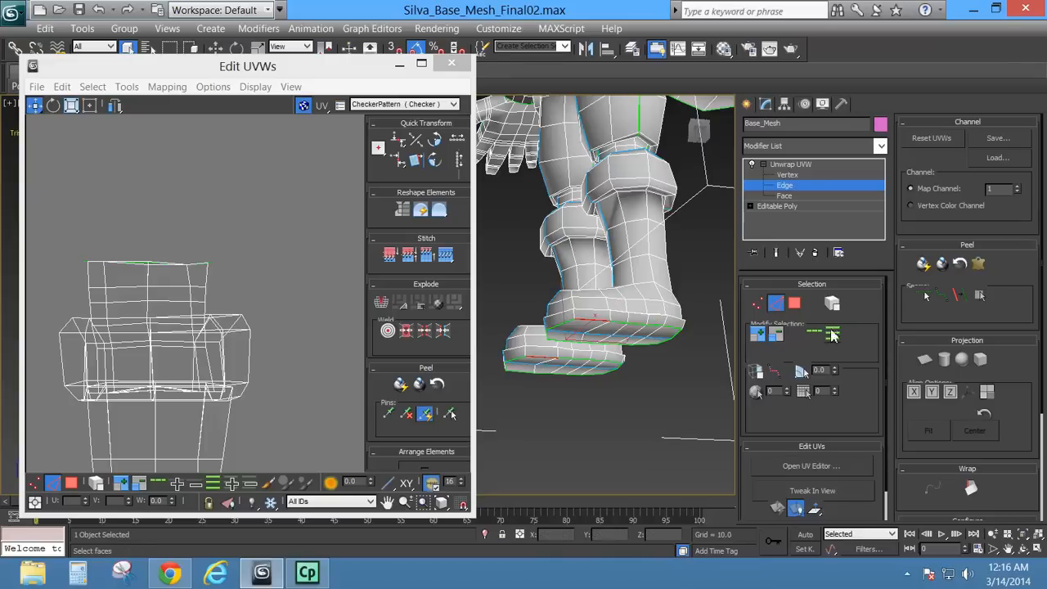
pyautogui.click(818, 332)
pyautogui.keyDown('alt'); pyautogui.moveTo(696, 340); pyautogui.dragTo(673, 327, button='middle'); pyautogui.keyUp('alt')
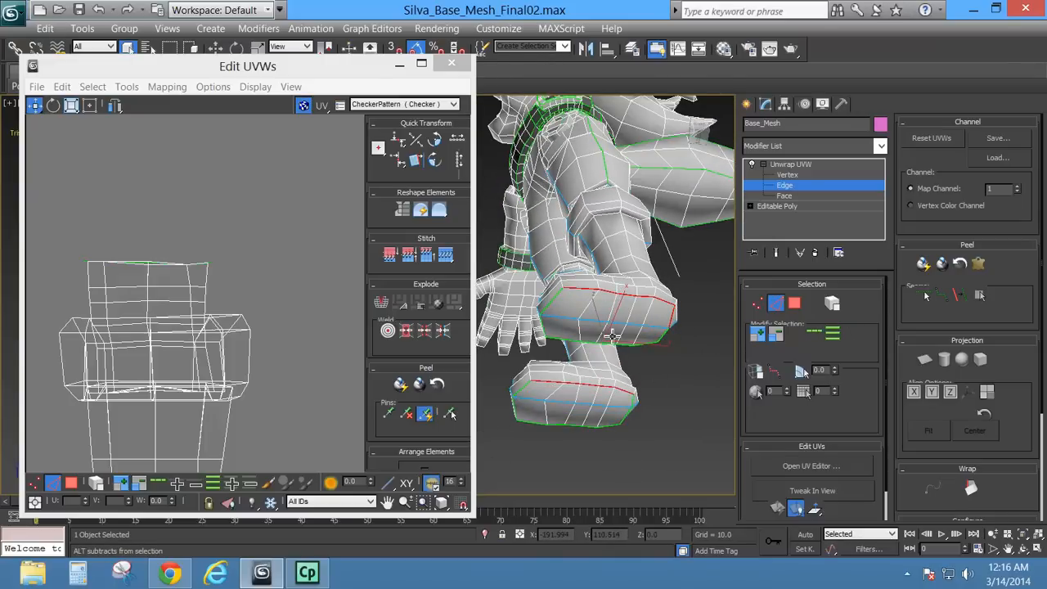
pyautogui.keyDown('alt'); pyautogui.moveTo(613, 340); pyautogui.dragTo(748, 334, button='middle'); pyautogui.keyUp('alt')
pyautogui.keyDown('alt'); pyautogui.moveTo(627, 332); pyautogui.dragTo(702, 344, button='middle'); pyautogui.keyUp('alt')
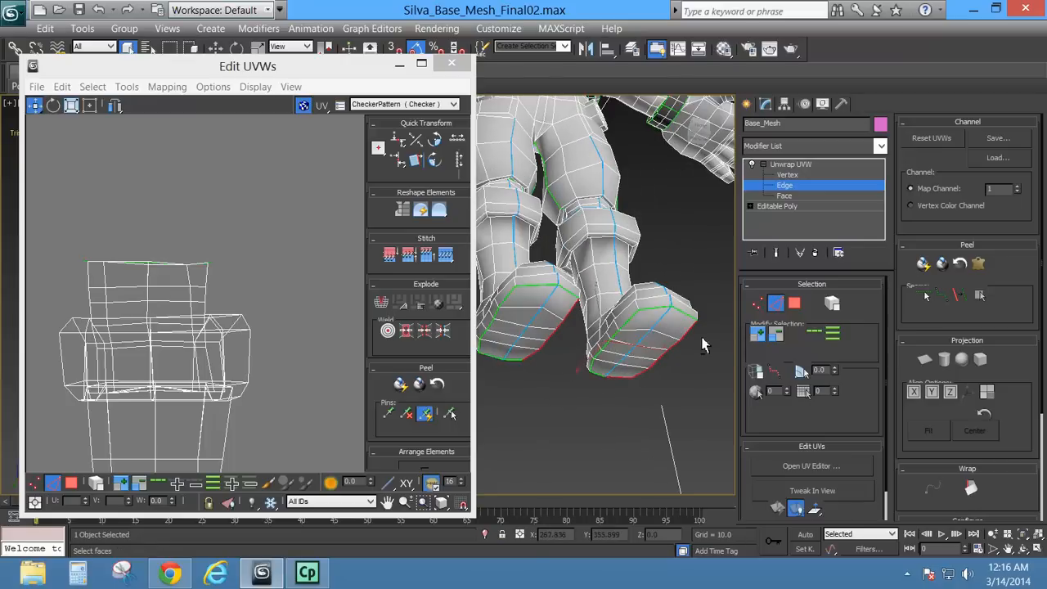
pyautogui.click(661, 300)
# In face mode, select a face on the inner half of the left boot and expand the selection to the seams.
pyautogui.click(794, 304)
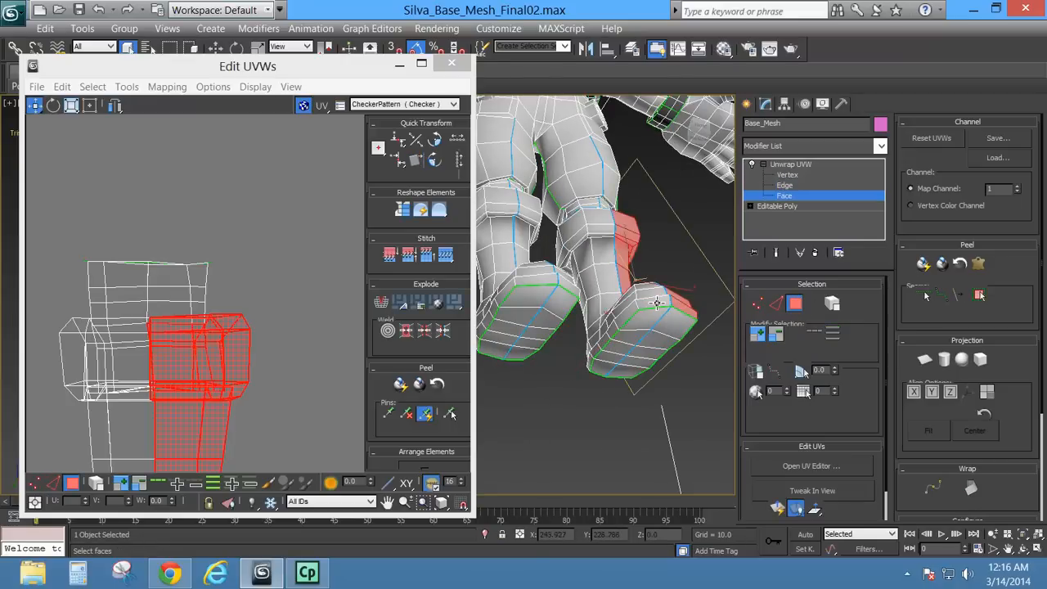
pyautogui.click(654, 311)
pyautogui.keyDown('alt'); pyautogui.moveTo(687, 326); pyautogui.dragTo(706, 371, button='middle'); pyautogui.keyUp('alt')
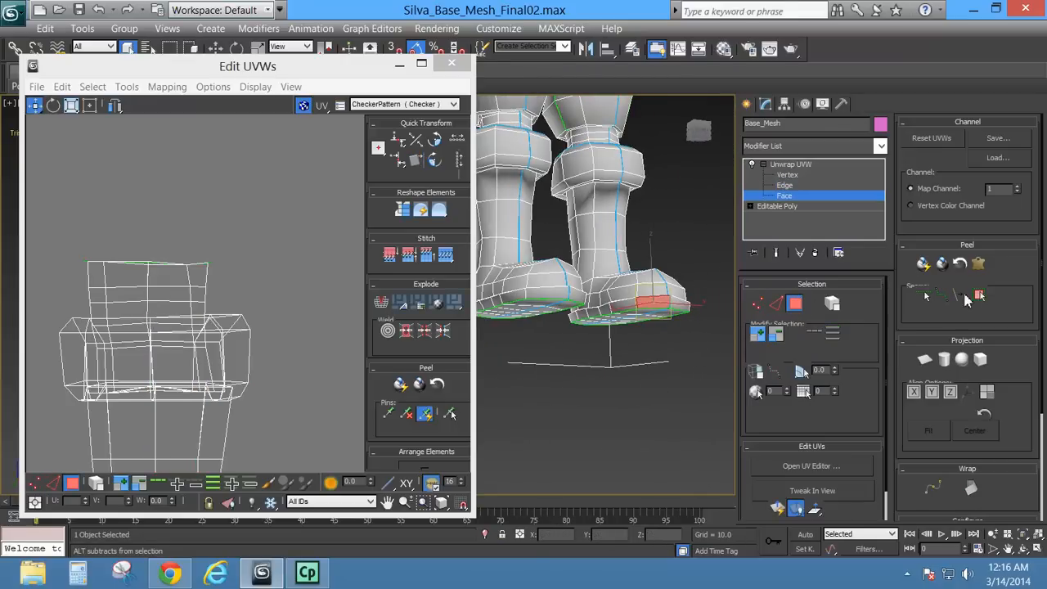
pyautogui.click(979, 296)
pyautogui.keyDown('alt'); pyautogui.moveTo(649, 322); pyautogui.dragTo(539, 352, button='middle'); pyautogui.keyUp('alt')
# Break the selected inner boot half into its own UV shell and move it clear to the right of the boot shells.
pyautogui.click(196, 409)
pyautogui.moveTo(197, 409); pyautogui.dragTo(237, 348, button='middle')
pyautogui.scroll(-3, 238, 347)
pyautogui.rightClick(196, 331)
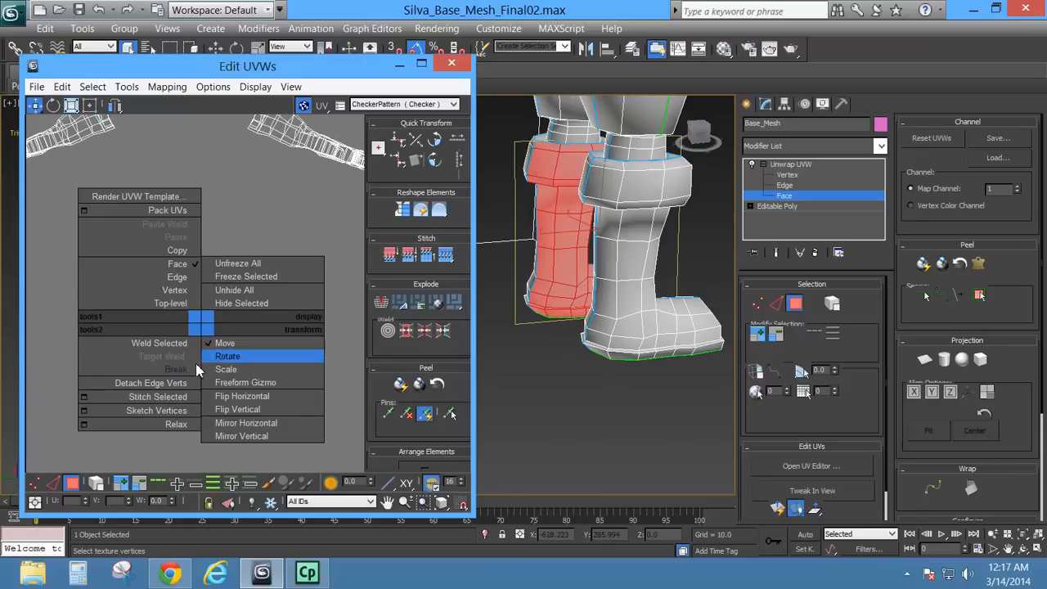
pyautogui.click(176, 372)
pyautogui.moveTo(204, 332); pyautogui.dragTo(336, 337)
pyautogui.moveTo(267, 353); pyautogui.dragTo(222, 337, button='middle')
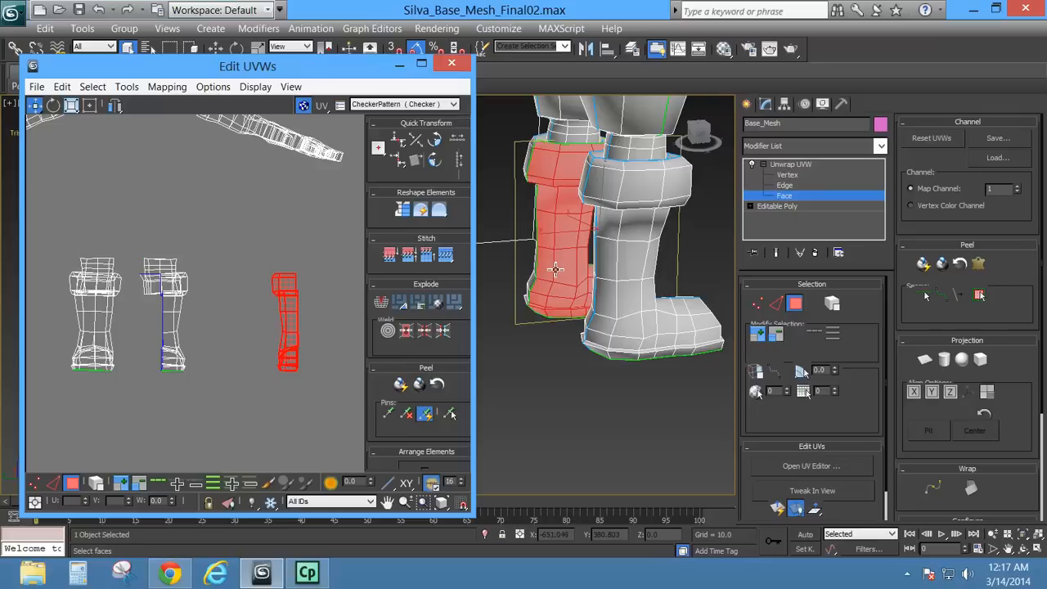
# Select a face on the outer half of the left boot and expand the selection to the seams.
pyautogui.keyDown('alt'); pyautogui.moveTo(563, 239); pyautogui.dragTo(680, 270, button='middle'); pyautogui.keyUp('alt')
pyautogui.click(572, 209)
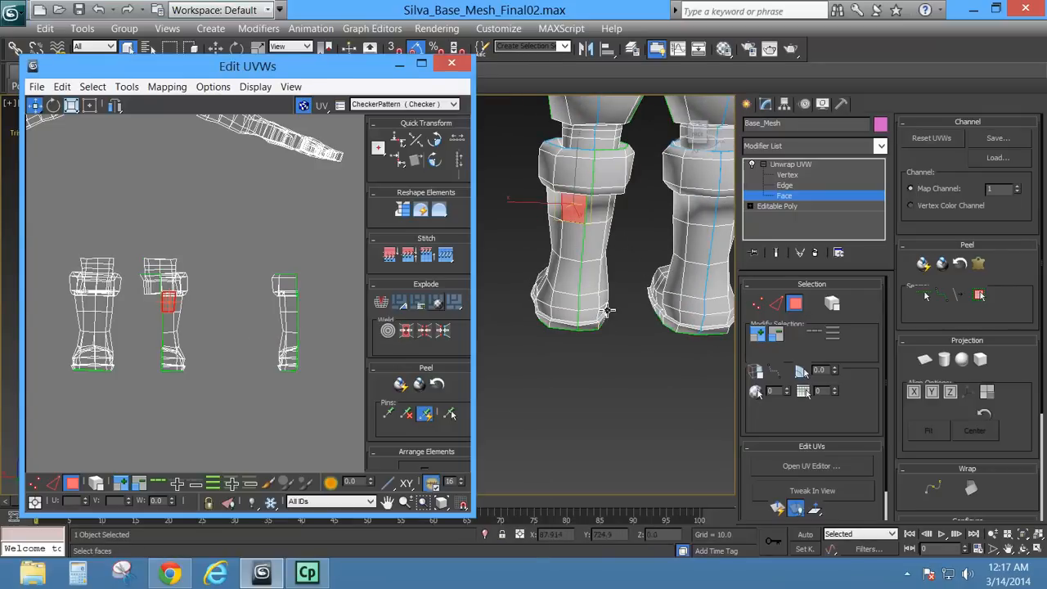
pyautogui.click(977, 296)
pyautogui.moveTo(131, 409); pyautogui.dragTo(134, 335, button='middle')
pyautogui.scroll(-4, 135, 335)
pyautogui.scroll(-2, 135, 336)
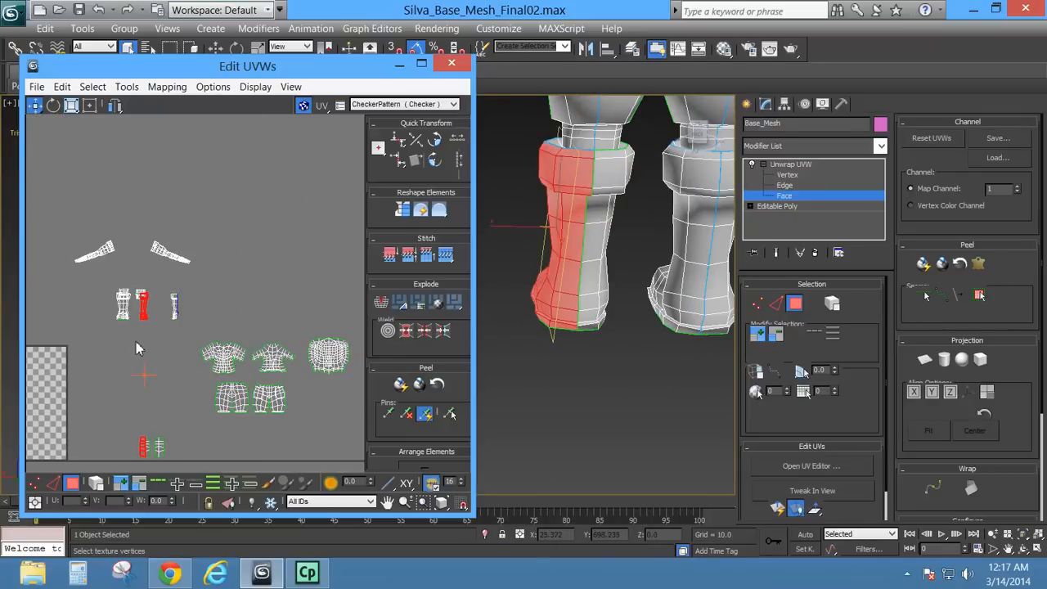
# Break the outer boot half from the leg shell and place it to the right of the separated inner half.
pyautogui.scroll(6, 137, 323)
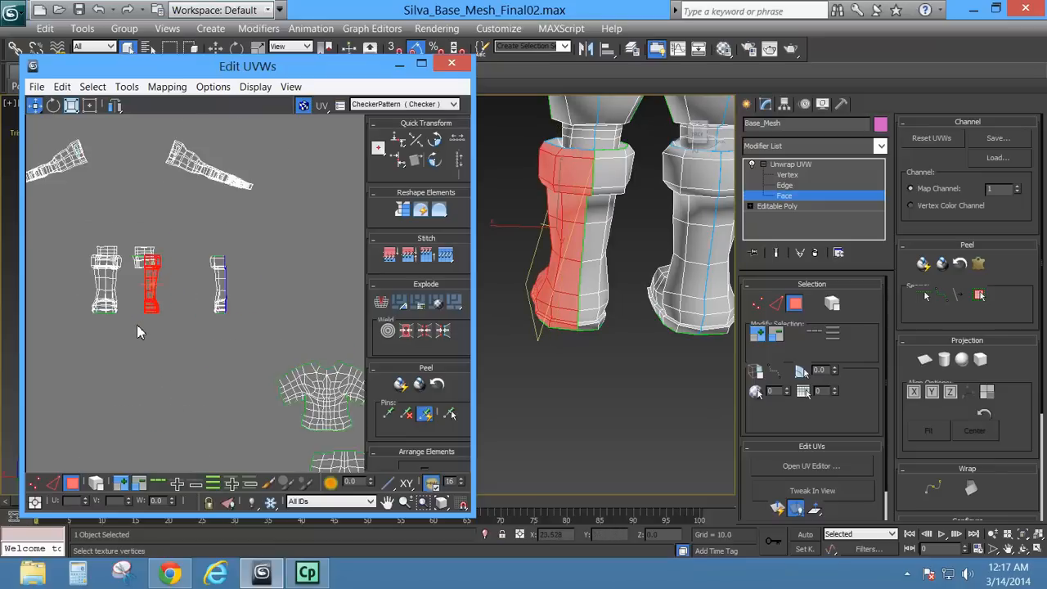
pyautogui.rightClick(159, 278)
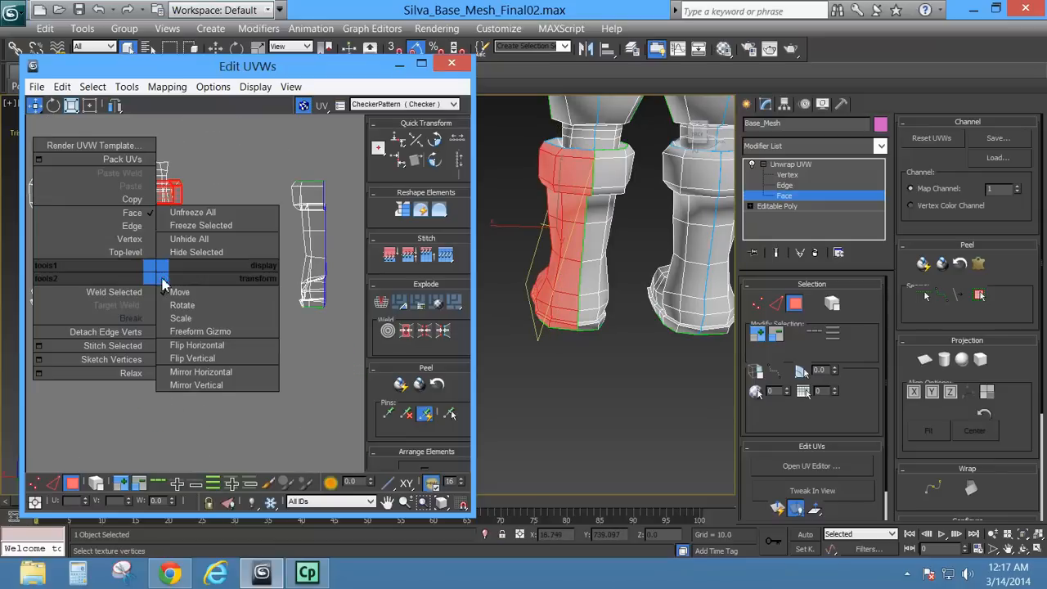
pyautogui.click(127, 319)
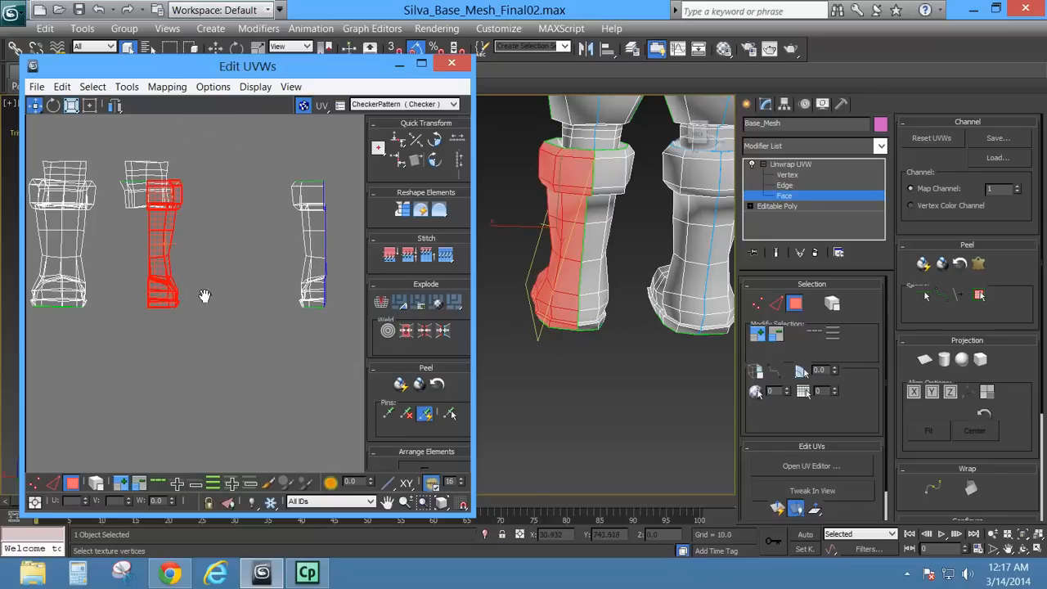
pyautogui.scroll(-2, 205, 296)
pyautogui.moveTo(125, 319); pyautogui.dragTo(285, 328)
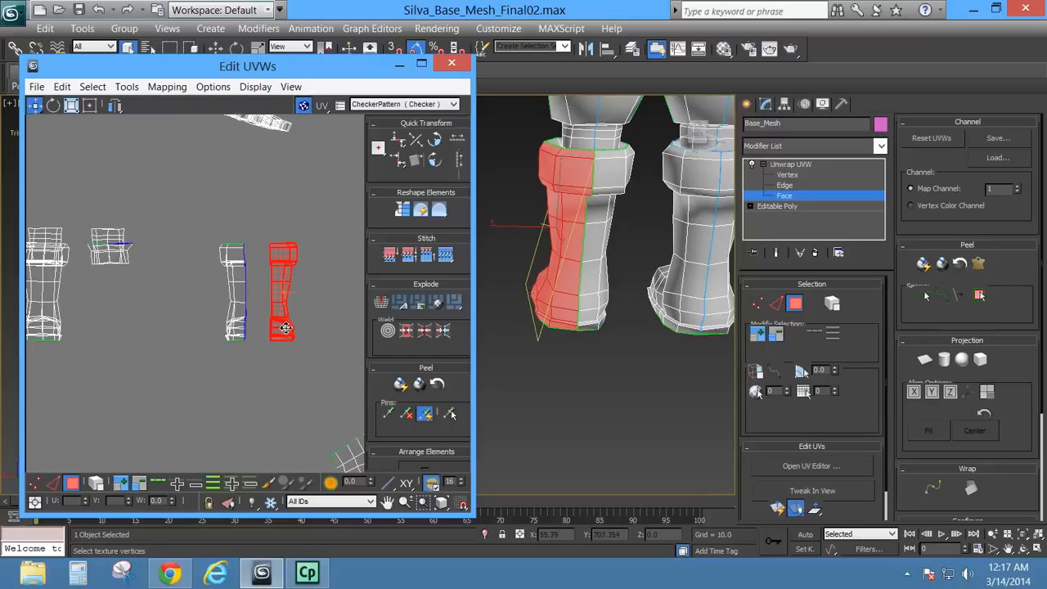
pyautogui.moveTo(160, 351); pyautogui.dragTo(172, 352, button='middle')
# Select the inner half of the character's right boot up to its seams and break it into a separate UV shell.
pyautogui.click(697, 245)
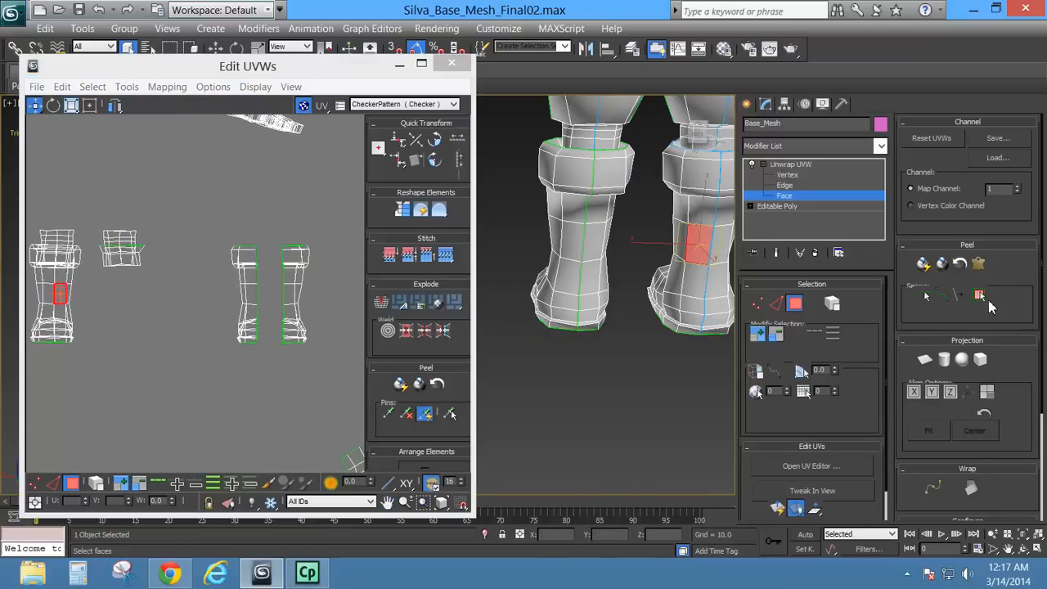
pyautogui.click(982, 297)
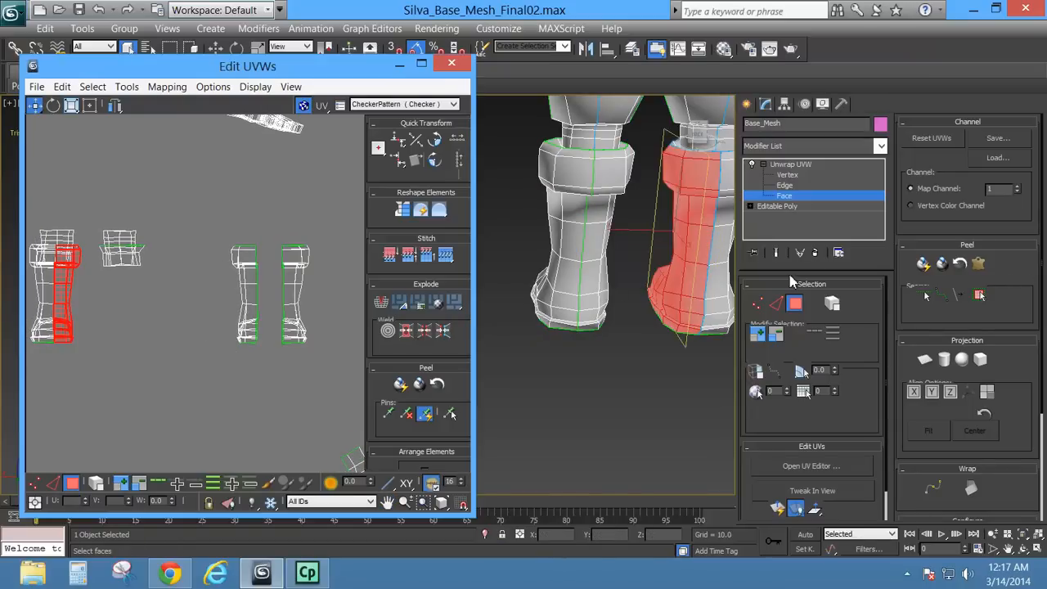
pyautogui.scroll(-4, 278, 353)
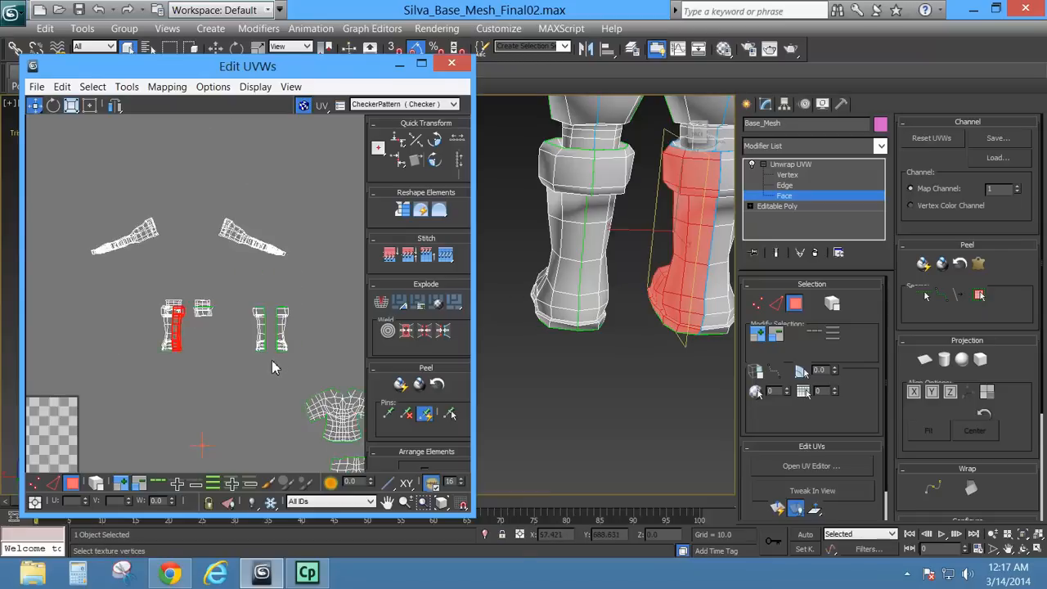
pyautogui.moveTo(278, 353); pyautogui.dragTo(247, 285, button='middle')
pyautogui.moveTo(247, 285); pyautogui.dragTo(224, 93)
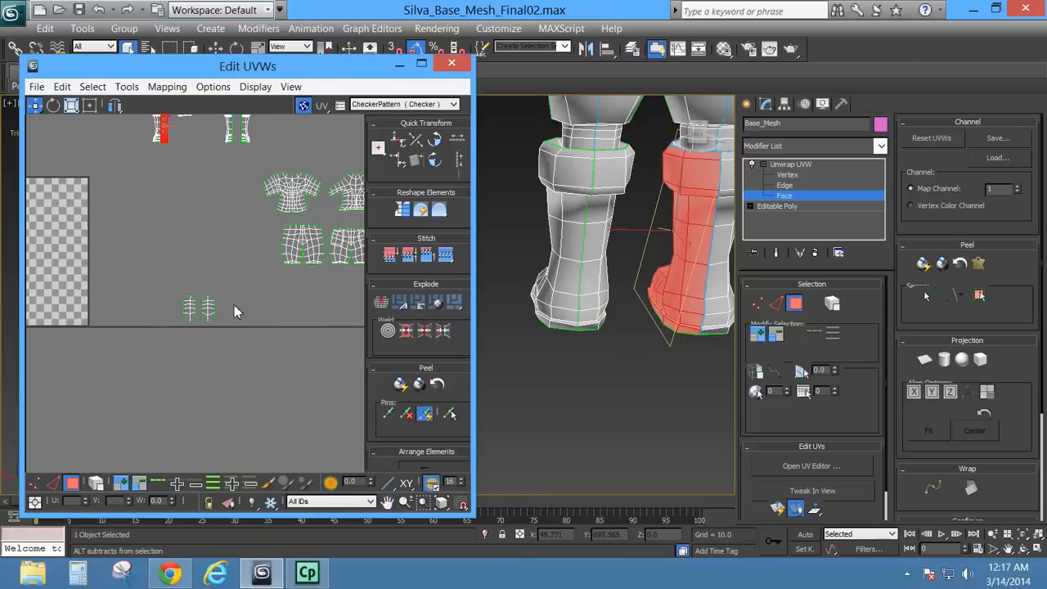
pyautogui.moveTo(225, 327); pyautogui.dragTo(226, 385)
pyautogui.moveTo(226, 385); pyautogui.dragTo(227, 531, button='middle')
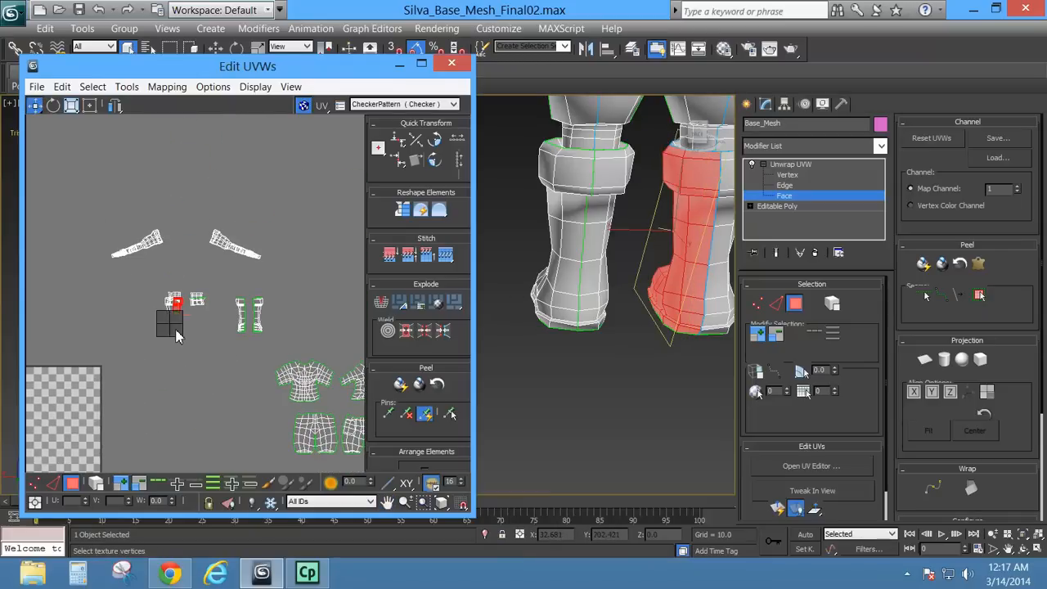
pyautogui.rightClick(166, 347)
pyautogui.click(182, 356)
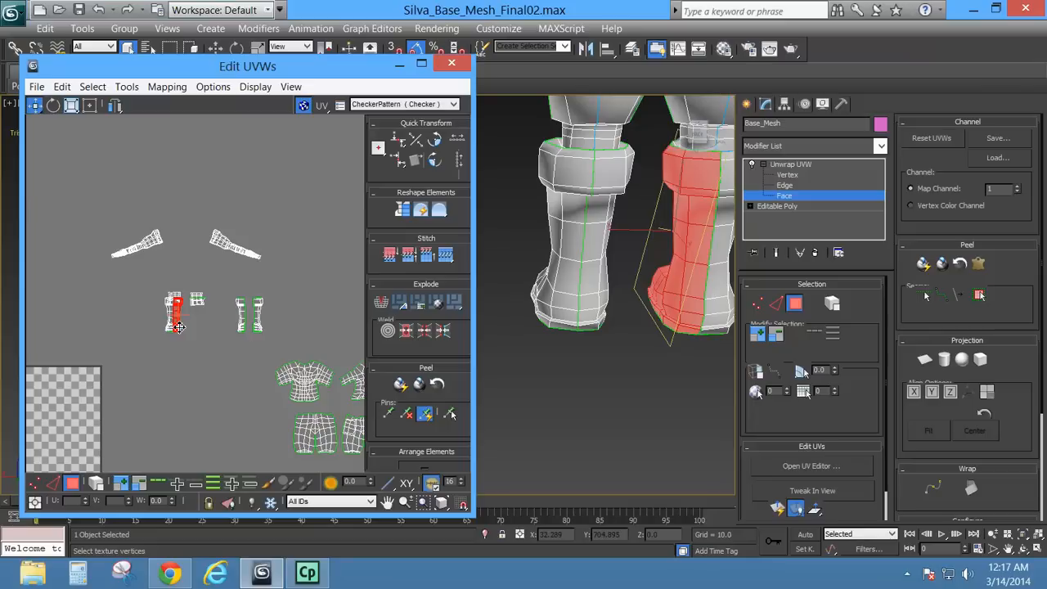
# Move the separated inner boot half clear to the right and select the outer half of the same boot up to its seams.
pyautogui.moveTo(177, 326); pyautogui.dragTo(334, 329)
pyautogui.click(721, 243)
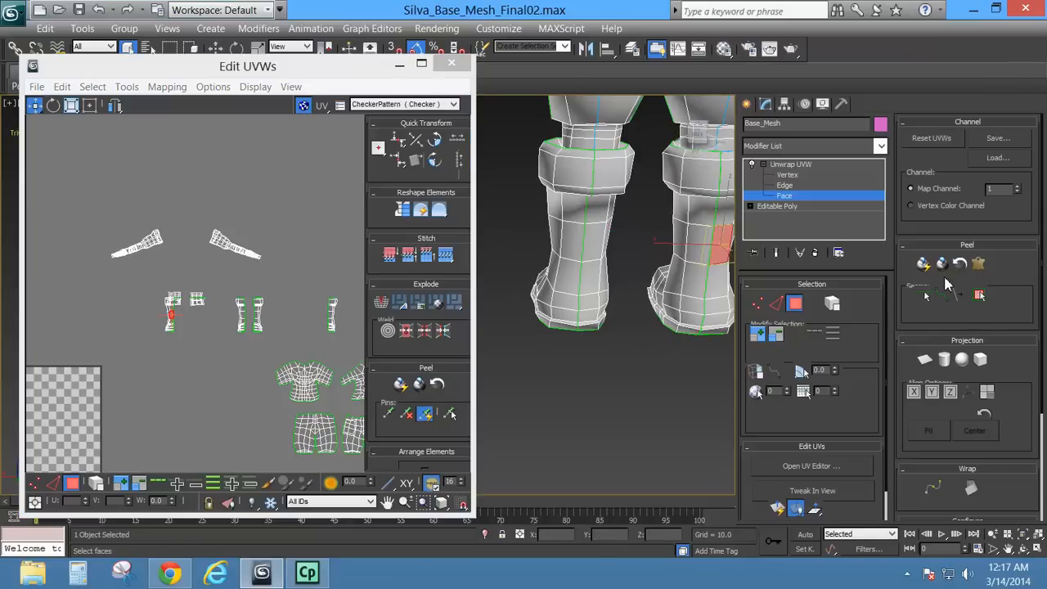
pyautogui.click(983, 299)
pyautogui.moveTo(212, 344); pyautogui.dragTo(195, 215, button='middle')
pyautogui.click(253, 424)
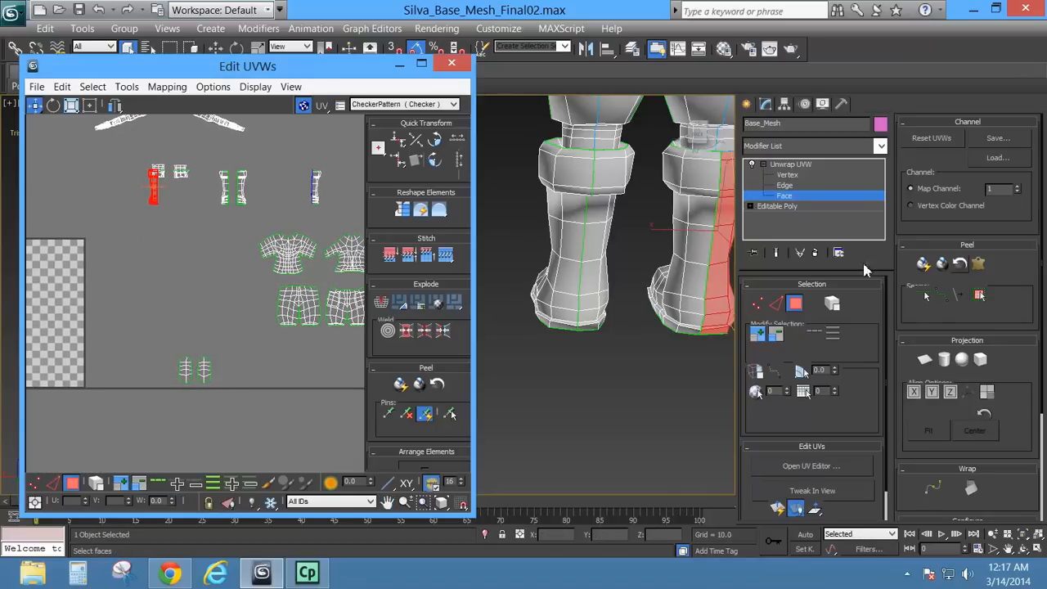
# Break the outer half of the character's right boot into its own UV shell and place it beside the matching inner half.
pyautogui.rightClick(149, 194)
pyautogui.click(110, 240)
pyautogui.moveTo(177, 349); pyautogui.dragTo(174, 471, button='middle')
pyautogui.scroll(3, 167, 324)
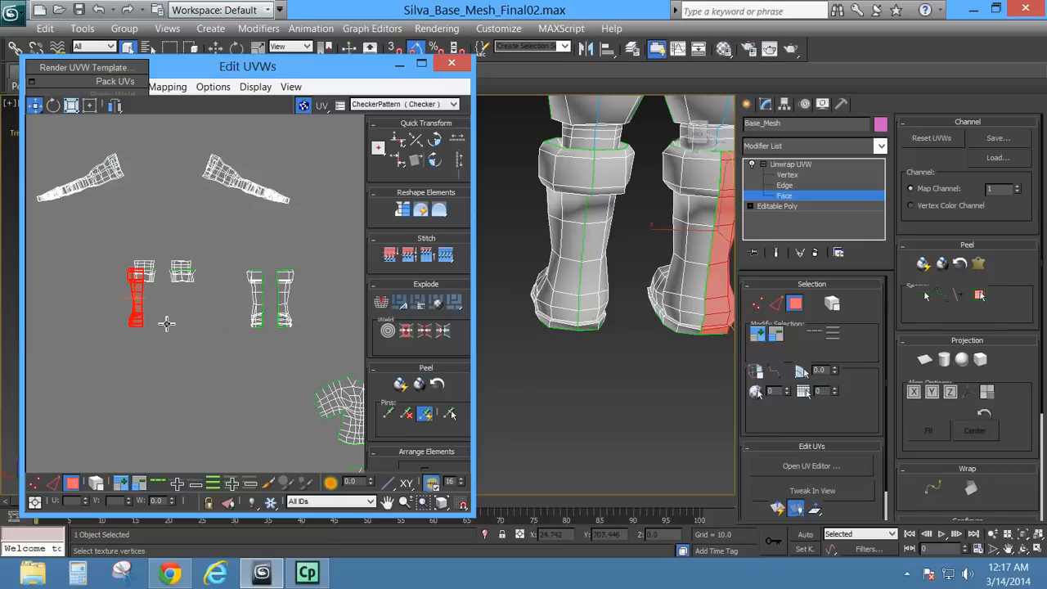
pyautogui.moveTo(140, 325); pyautogui.dragTo(329, 330)
pyautogui.moveTo(331, 354); pyautogui.dragTo(197, 351, button='middle')
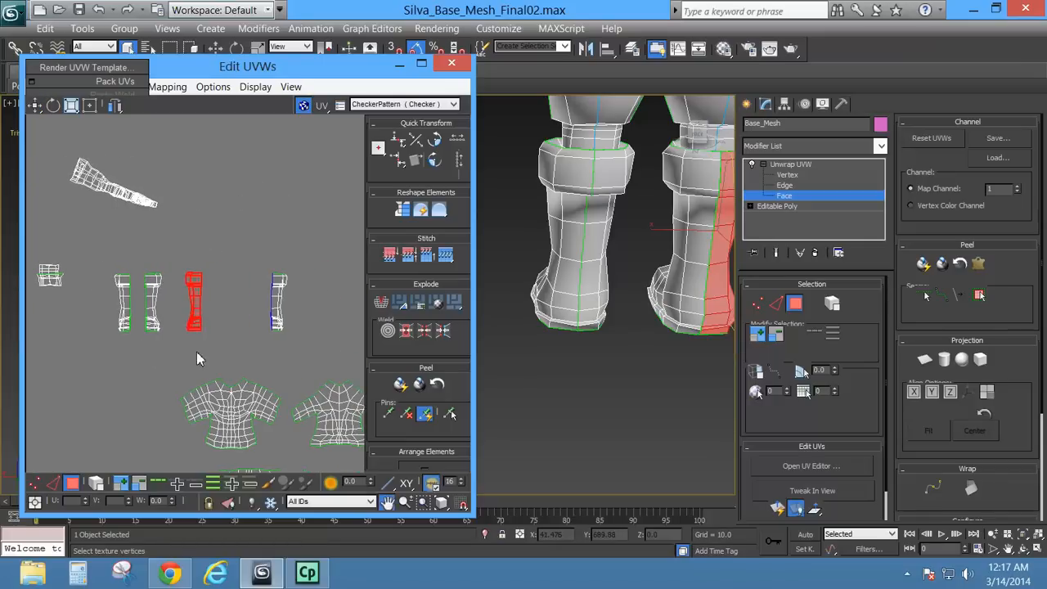
pyautogui.moveTo(197, 329); pyautogui.dragTo(252, 349)
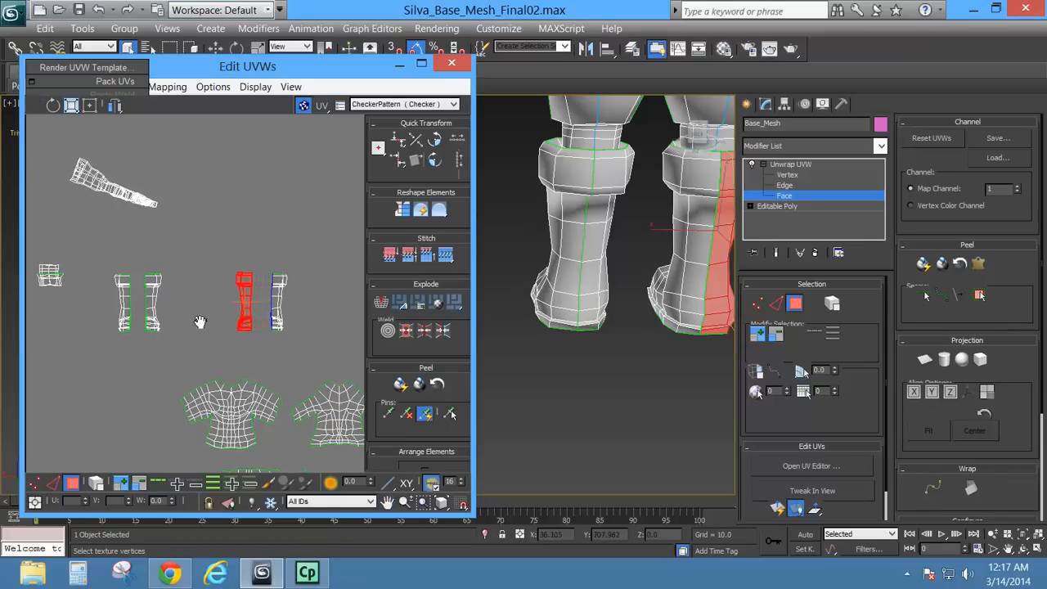
# Planar-map the inner half of the character's left boot and move its shell to empty space up and left of the checker tile.
pyautogui.moveTo(201, 322); pyautogui.dragTo(268, 286, button='middle')
pyautogui.moveTo(167, 218); pyautogui.dragTo(206, 307)
pyautogui.scroll(-2, 133, 336)
pyautogui.moveTo(160, 350); pyautogui.dragTo(275, 332, button='middle')
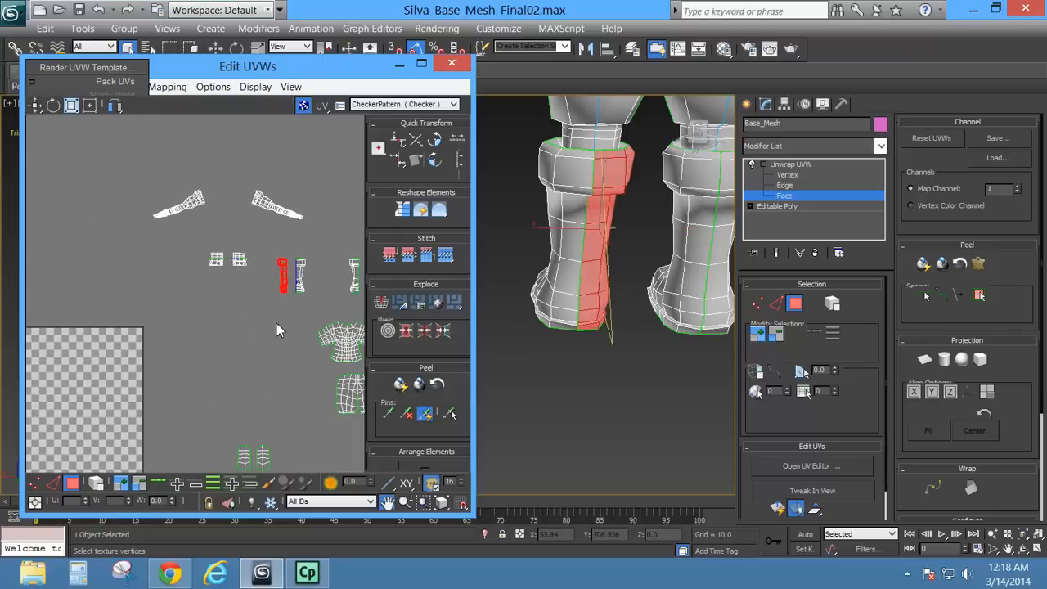
pyautogui.click(925, 360)
pyautogui.moveTo(348, 307); pyautogui.dragTo(415, 211, button='middle')
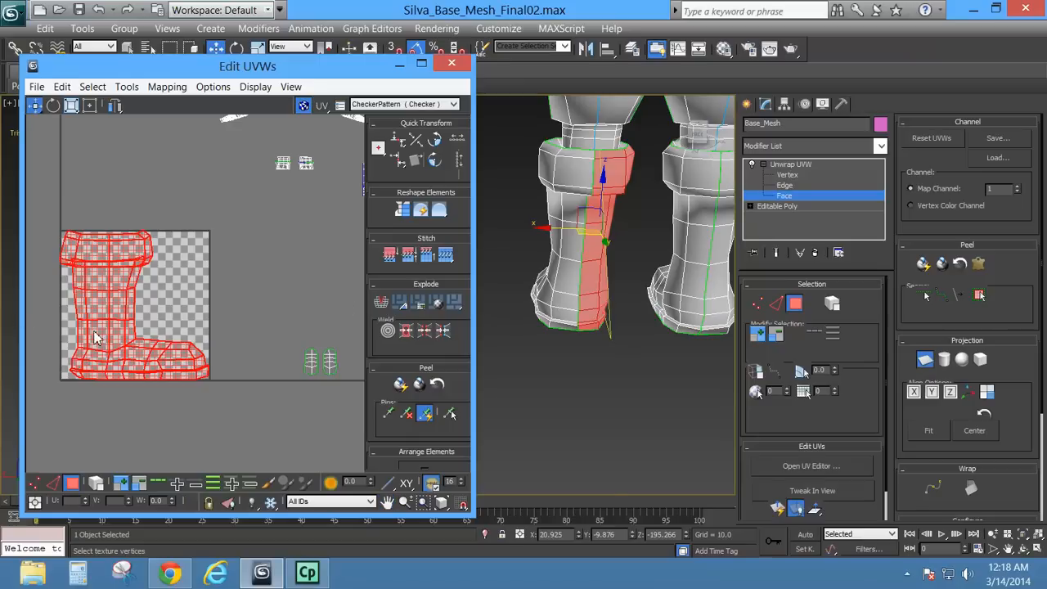
pyautogui.scroll(-5, 251, 337)
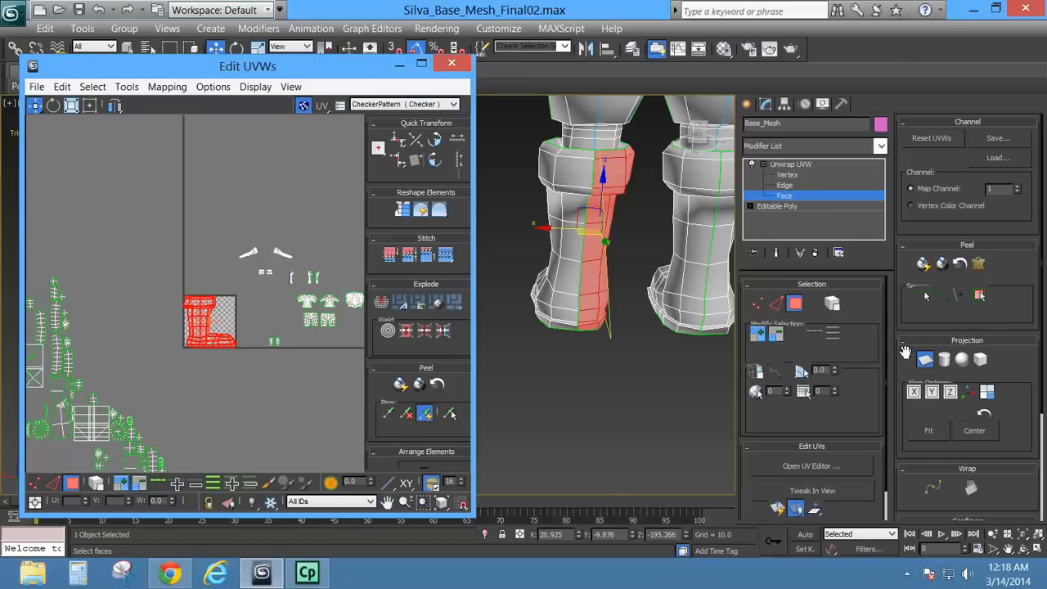
pyautogui.click(928, 361)
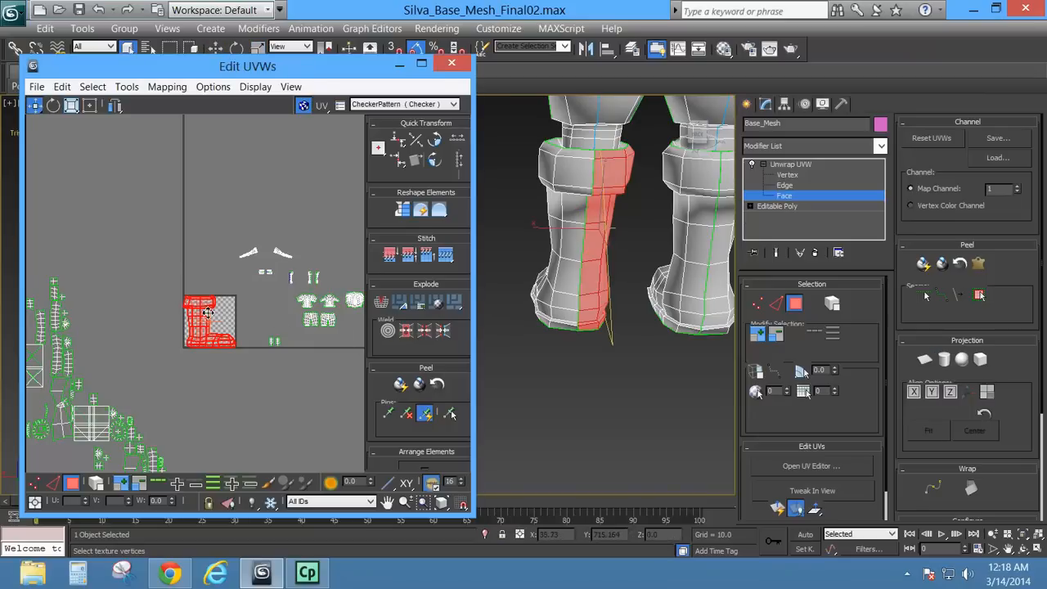
pyautogui.moveTo(210, 312); pyautogui.dragTo(95, 179)
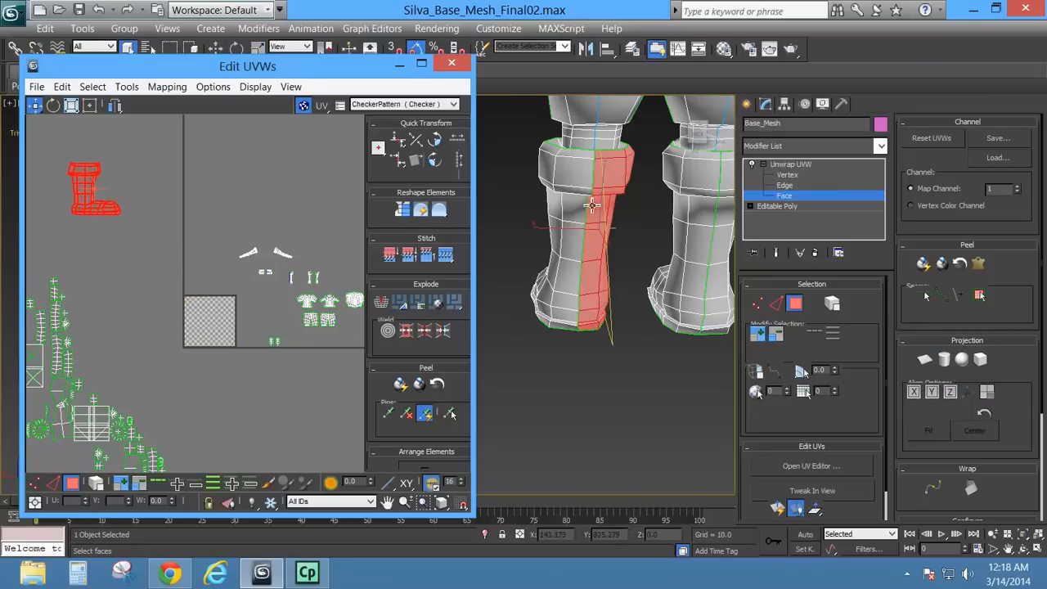
# Planar-map the outer half of the character's left boot and place its shell to the right of the mapped inner half.
pyautogui.scroll(3, 332, 294)
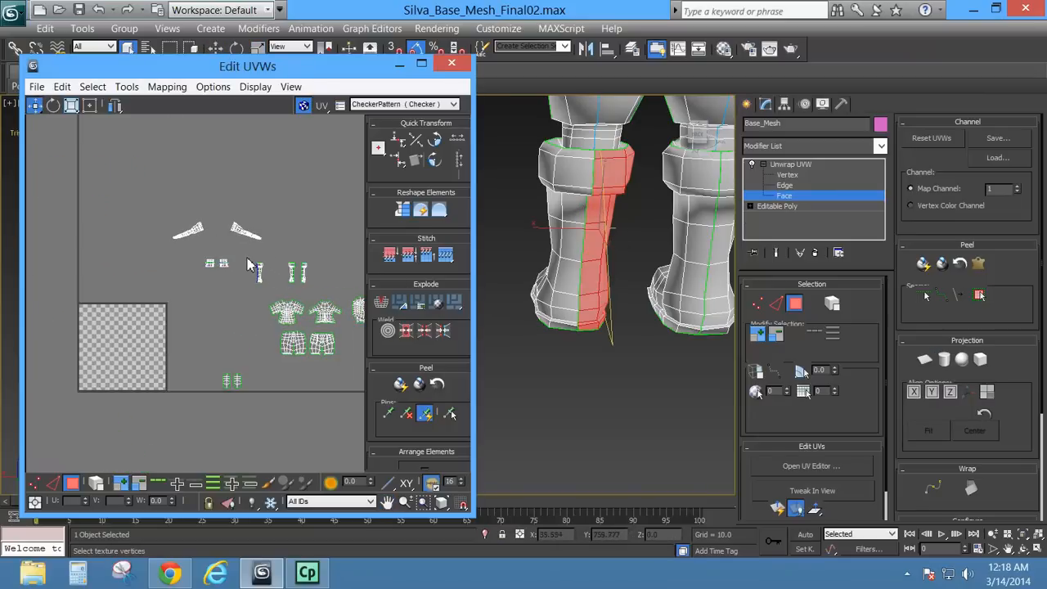
pyautogui.click(258, 272)
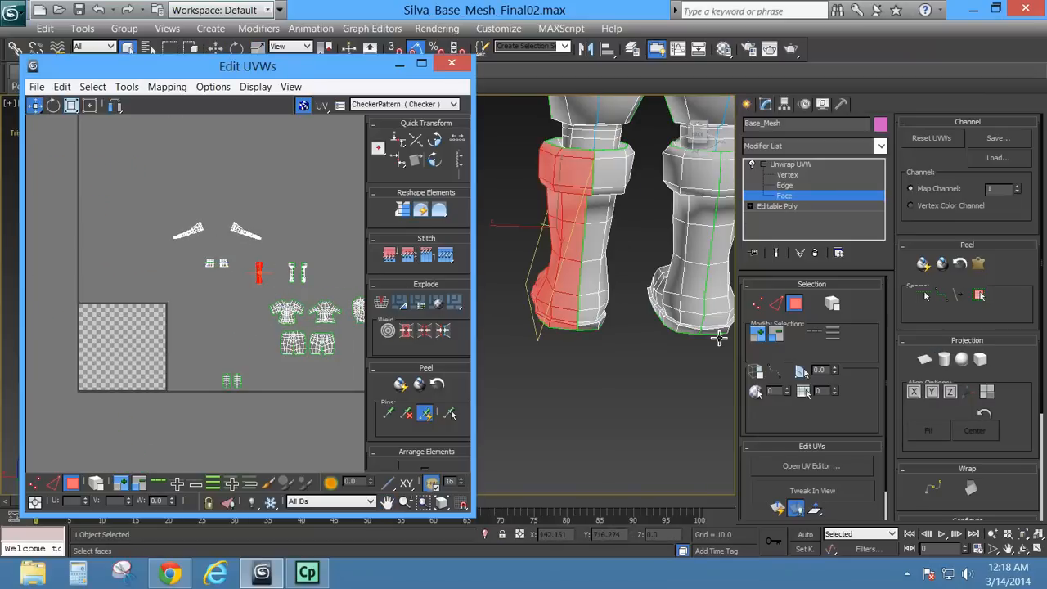
pyautogui.click(924, 359)
pyautogui.moveTo(149, 342); pyautogui.dragTo(251, 361, button='middle')
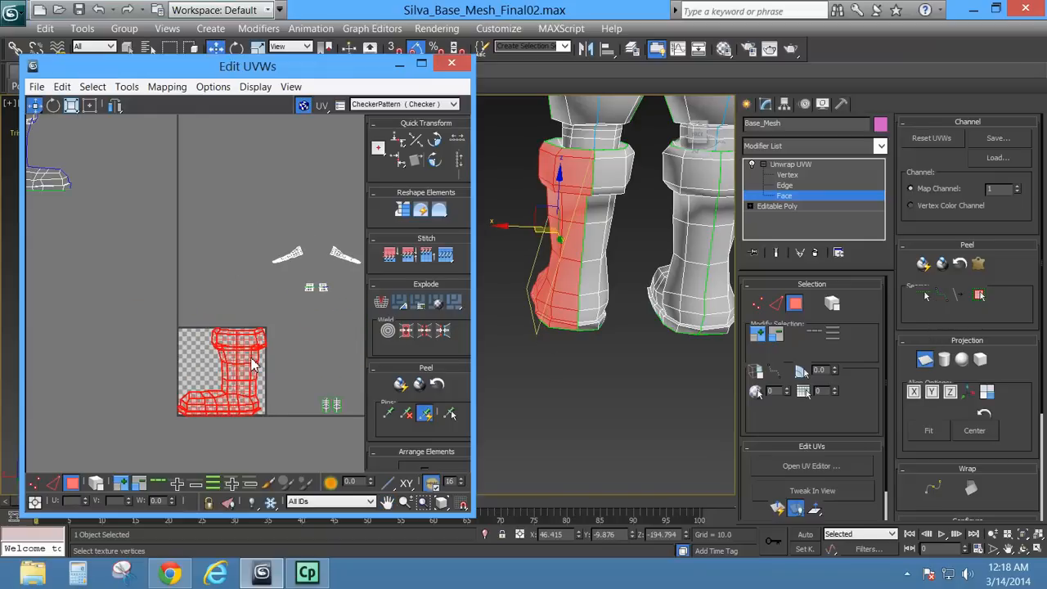
pyautogui.scroll(-1, 250, 359)
pyautogui.click(927, 360)
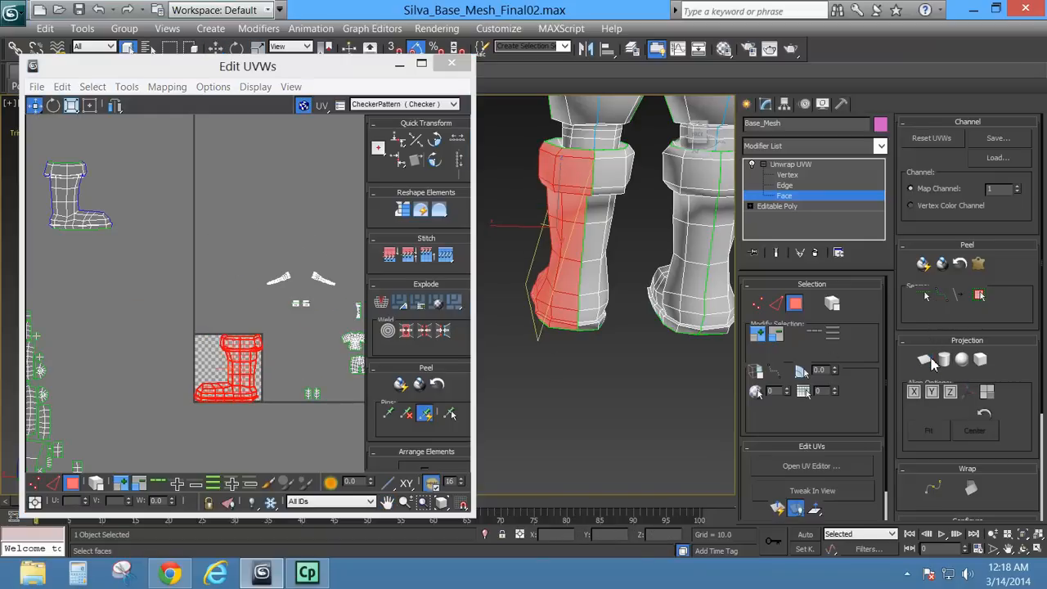
pyautogui.click(372, 370)
pyautogui.moveTo(253, 372); pyautogui.dragTo(178, 200)
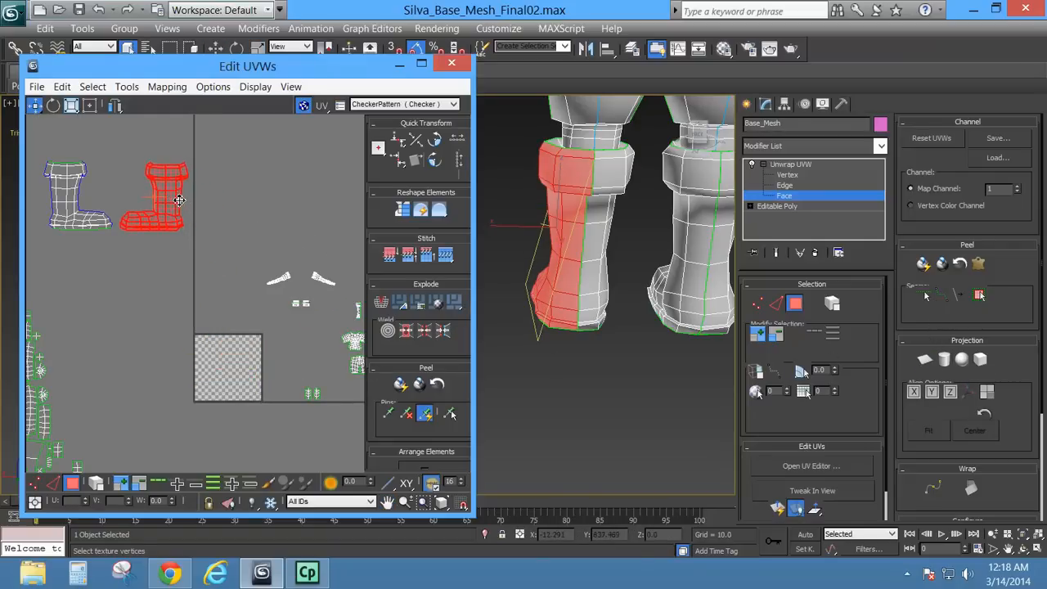
# Select the outer half of the character's right boot, planar-map it and line it up to the right of the left boot's shells.
pyautogui.click(698, 281)
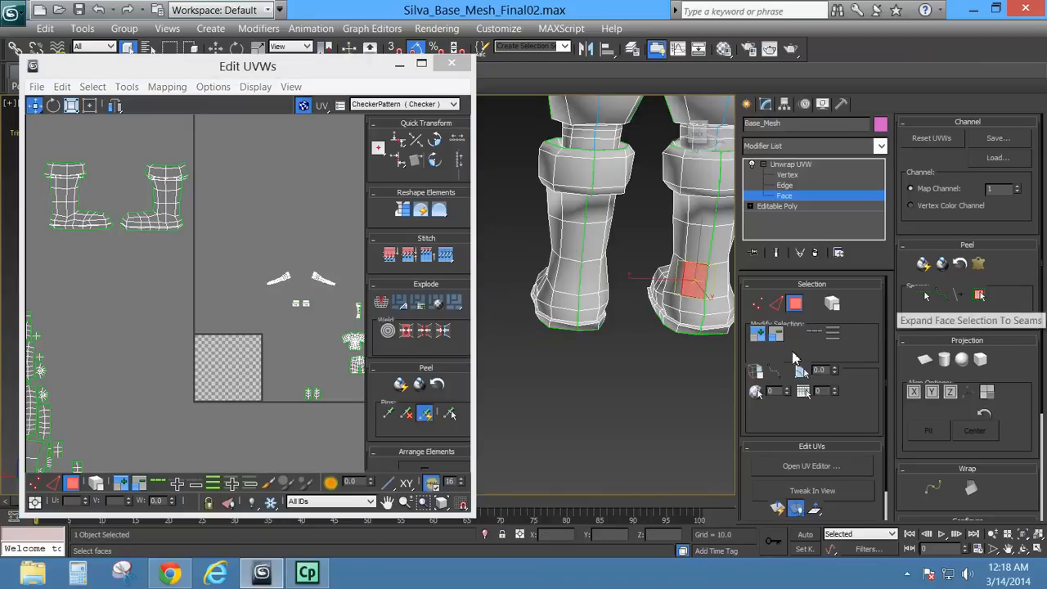
pyautogui.moveTo(323, 305); pyautogui.dragTo(222, 295, button='middle')
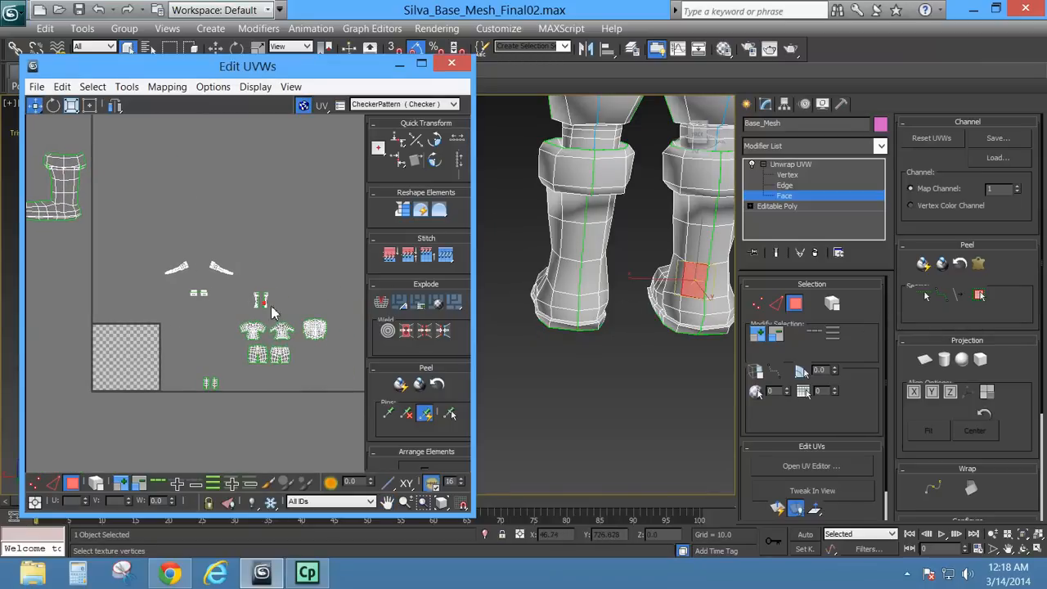
pyautogui.moveTo(262, 323); pyautogui.dragTo(263, 324)
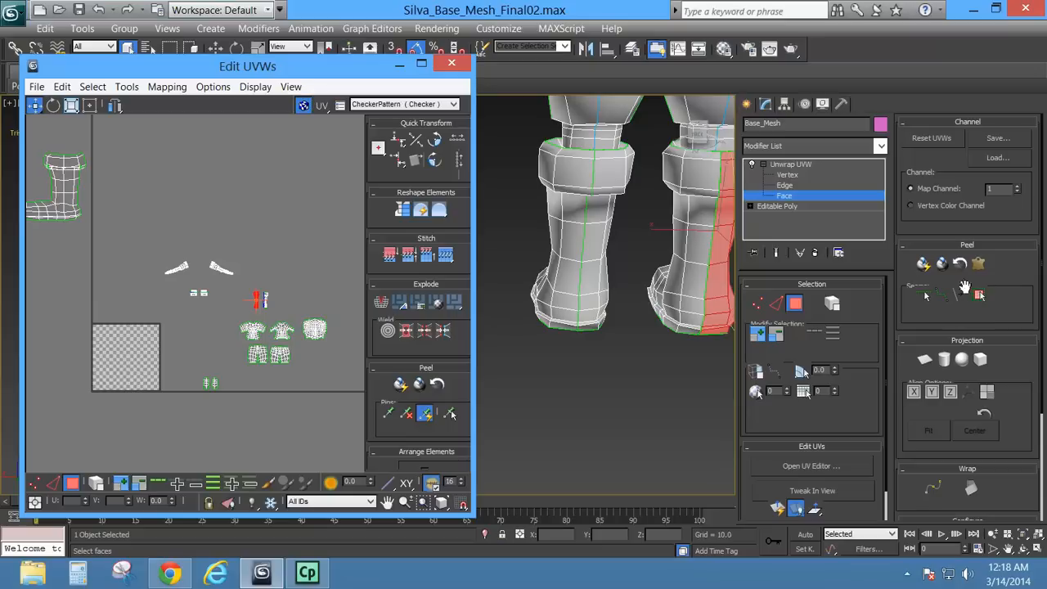
pyautogui.click(924, 359)
pyautogui.click(121, 362)
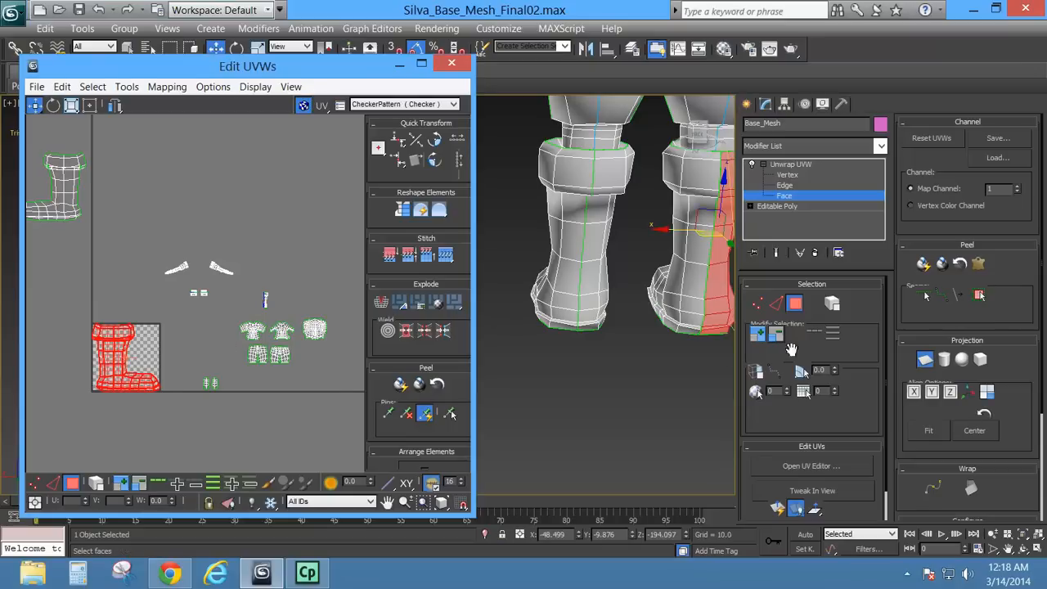
pyautogui.click(923, 359)
pyautogui.click(122, 360)
pyautogui.moveTo(123, 360); pyautogui.dragTo(136, 188)
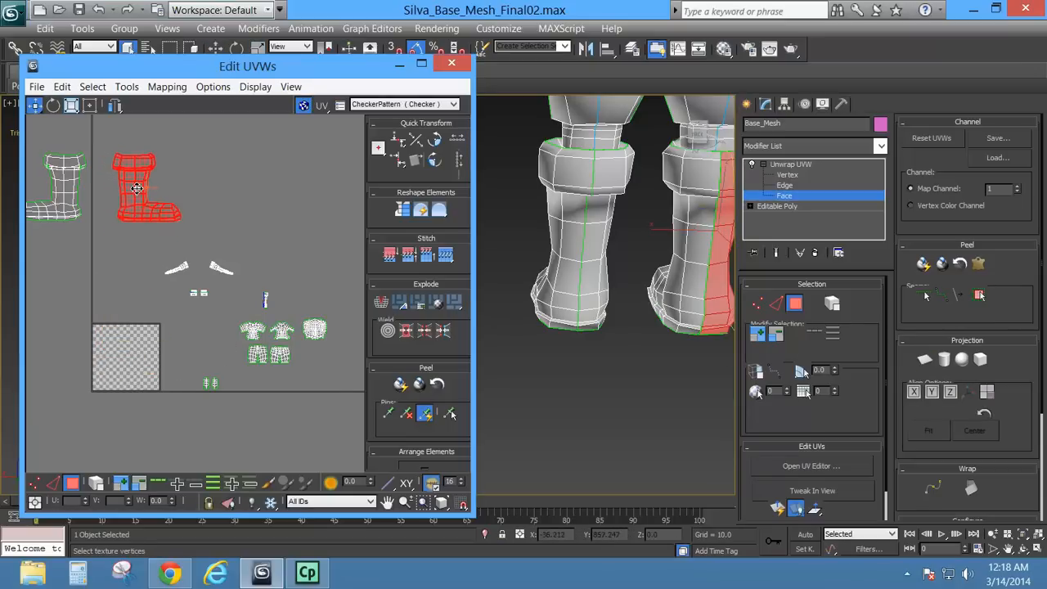
# Planar-map the inner half of the character's right boot and place its shell at the right end of the boot row.
pyautogui.click(265, 301)
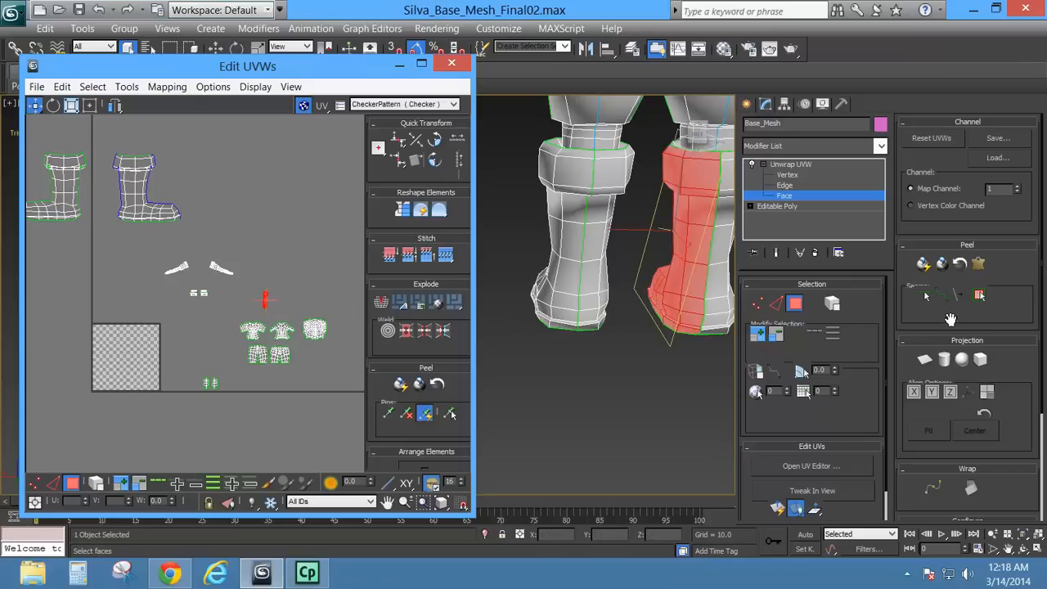
pyautogui.click(923, 360)
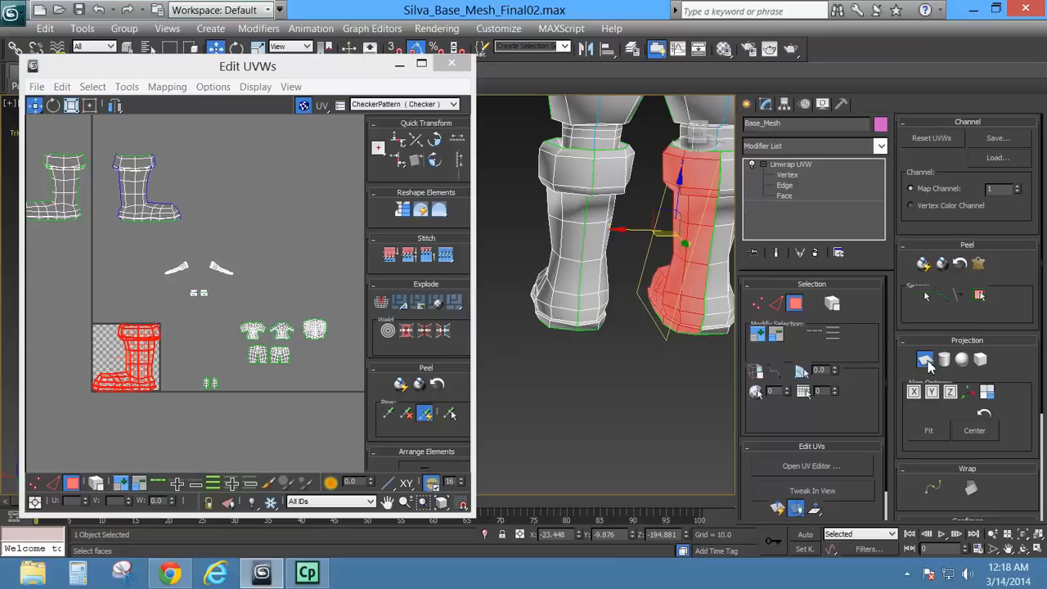
pyautogui.moveTo(129, 340); pyautogui.dragTo(231, 169)
pyautogui.moveTo(207, 197); pyautogui.dragTo(269, 252, button='middle')
pyautogui.scroll(-2, 318, 230)
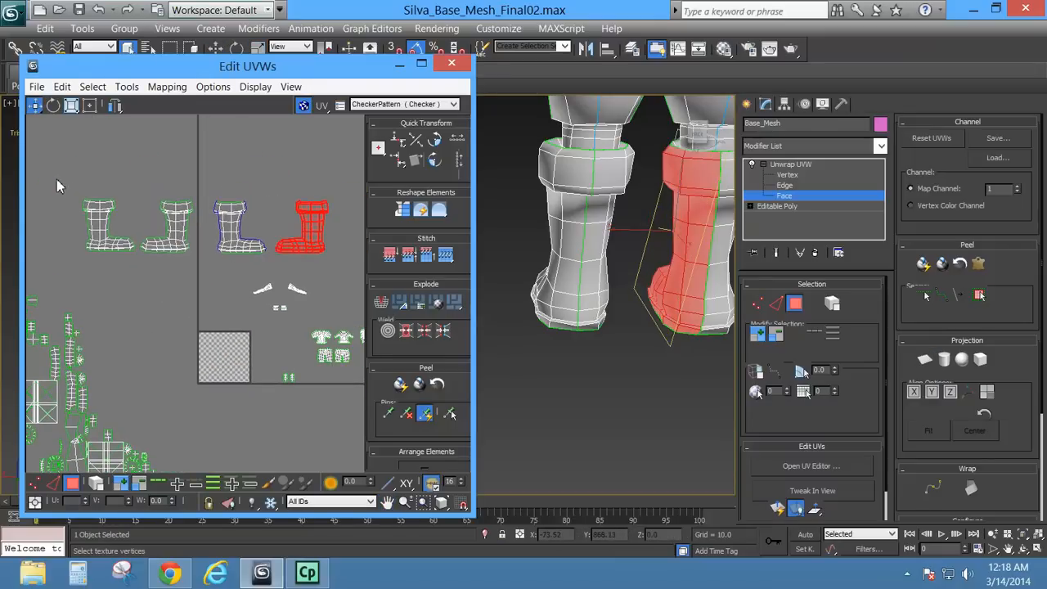
# Select all four boot half shells, flatten them with Quick Peel and check the resulting layout up close.
pyautogui.moveTo(319, 278); pyautogui.dragTo(340, 276)
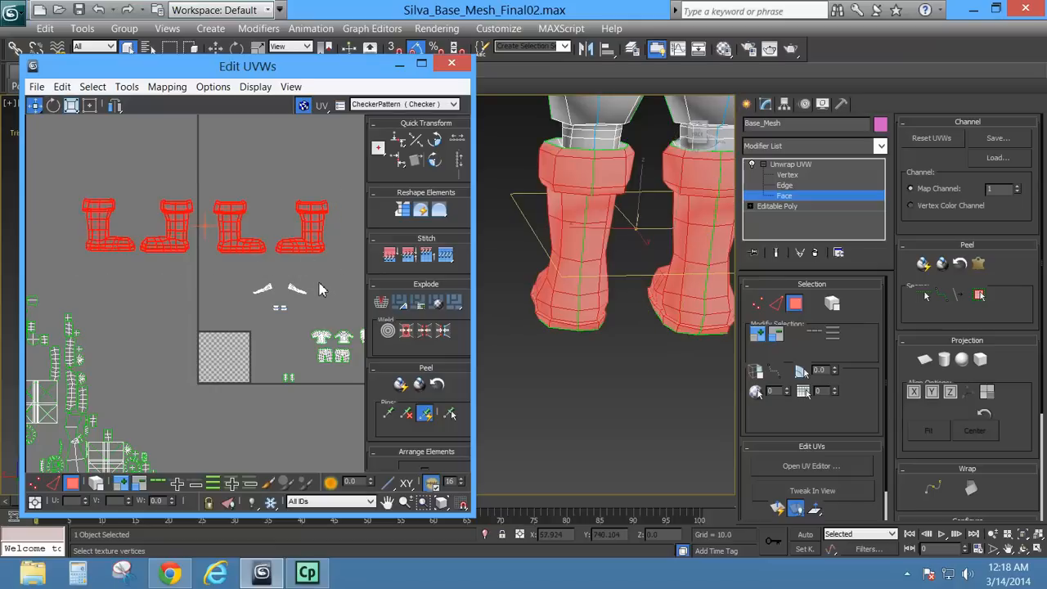
pyautogui.click(400, 386)
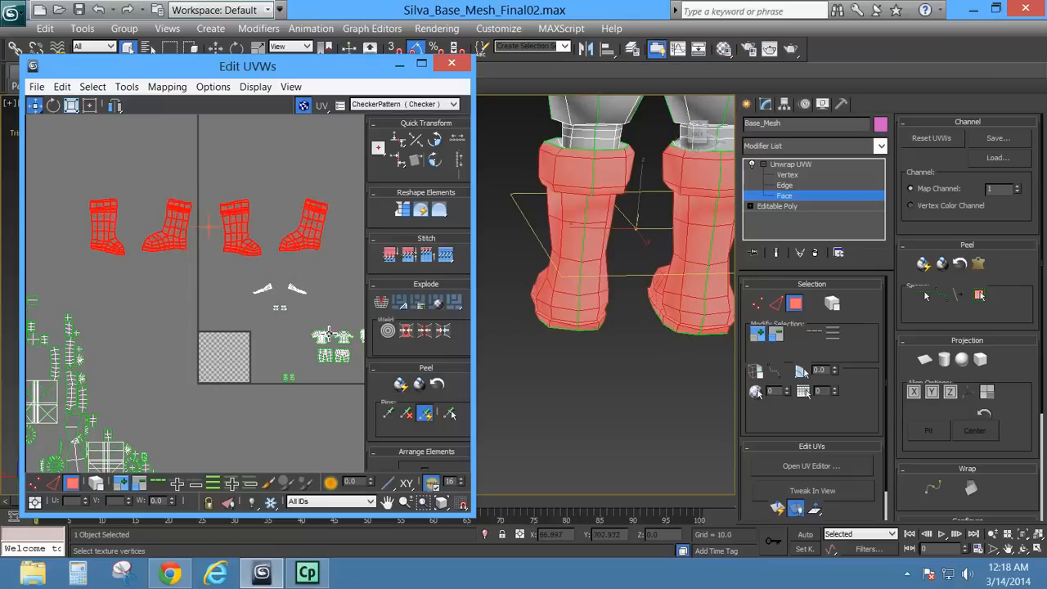
pyautogui.scroll(3, 309, 288)
pyautogui.scroll(6, 311, 245)
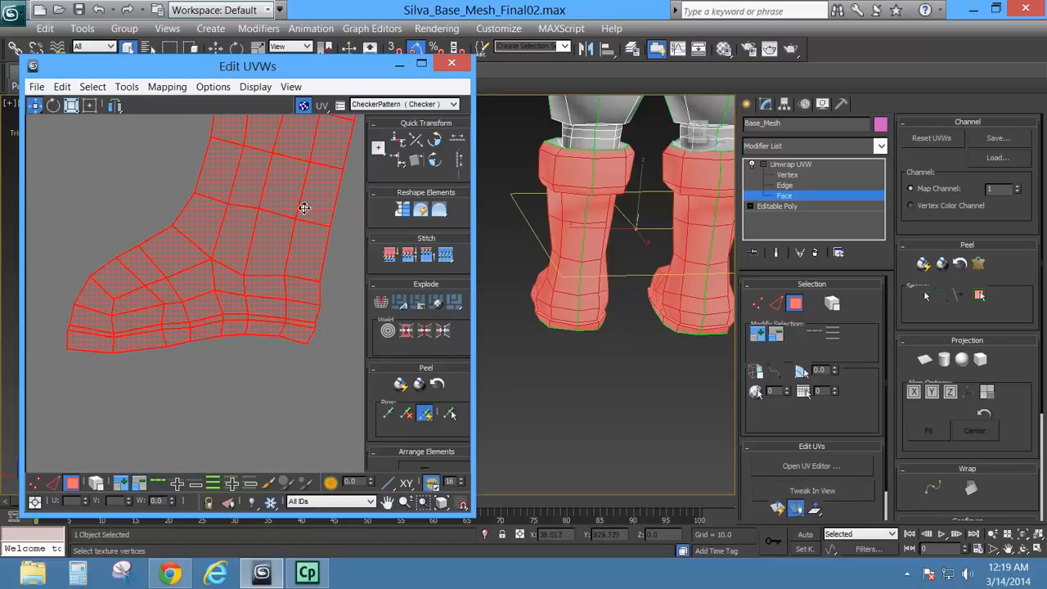
pyautogui.moveTo(303, 205); pyautogui.dragTo(339, 335, button='middle')
pyautogui.moveTo(231, 337); pyautogui.dragTo(318, 317, button='middle')
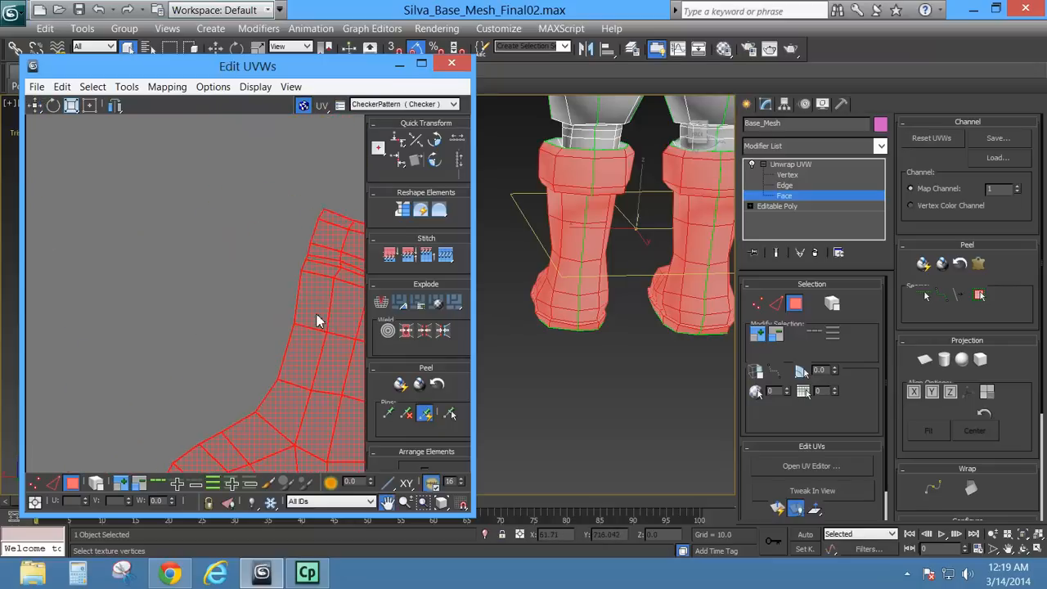
pyautogui.scroll(-2, 303, 319)
pyautogui.scroll(-3, 299, 303)
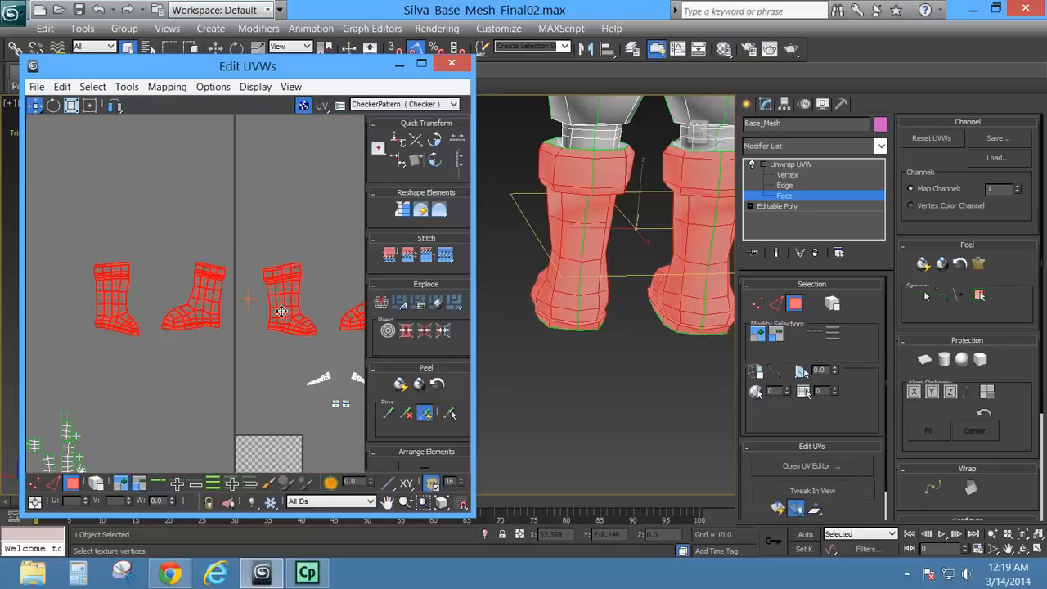
# Select the inner half shell of the character's right boot and rotate it until the boot shaft stands upright.
pyautogui.moveTo(280, 312); pyautogui.dragTo(285, 287, button='middle')
pyautogui.moveTo(267, 275); pyautogui.dragTo(354, 350)
pyautogui.click(52, 106)
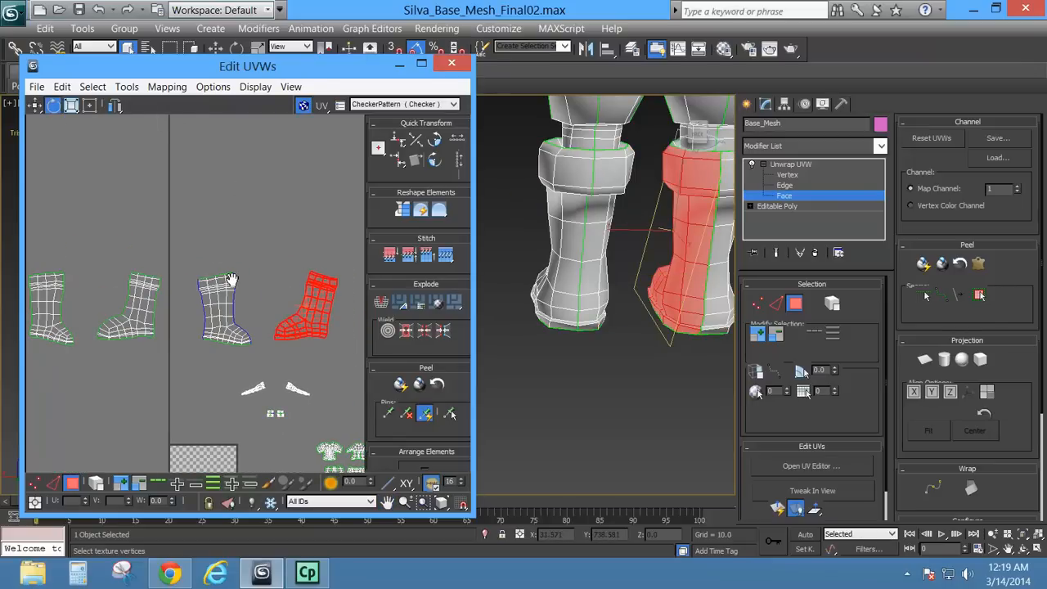
pyautogui.moveTo(280, 297); pyautogui.dragTo(298, 280, button='middle')
pyautogui.moveTo(324, 291)
pyautogui.mouseDown()
pyautogui.moveTo(324, 281)
pyautogui.moveTo(329, 289)
pyautogui.mouseUp()
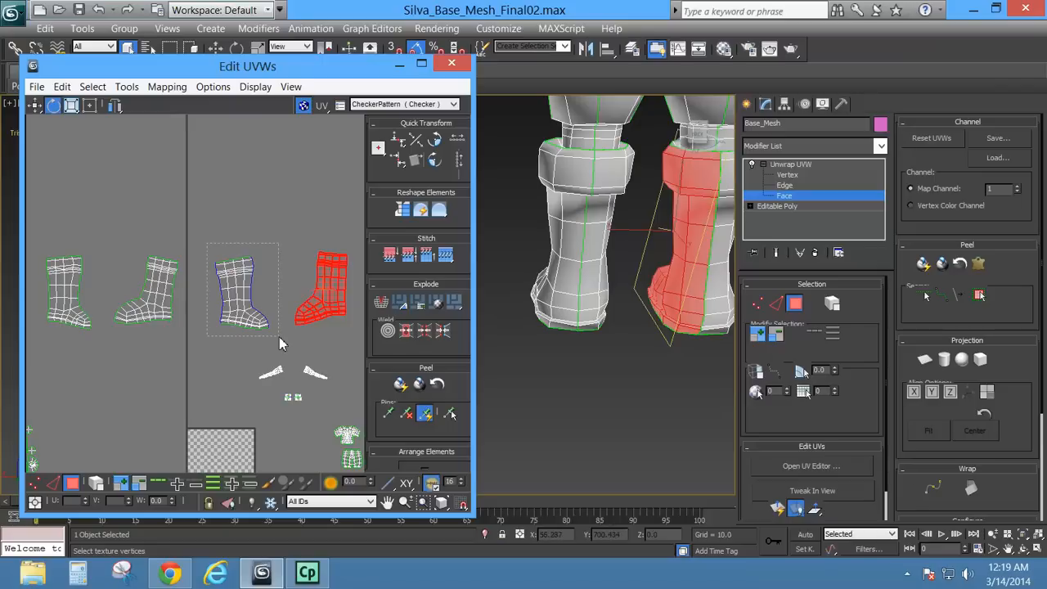
# Select the outer half shell of the character's left boot and rotate it upright, then return to the Move tool.
pyautogui.click(242, 295)
pyautogui.click(177, 315)
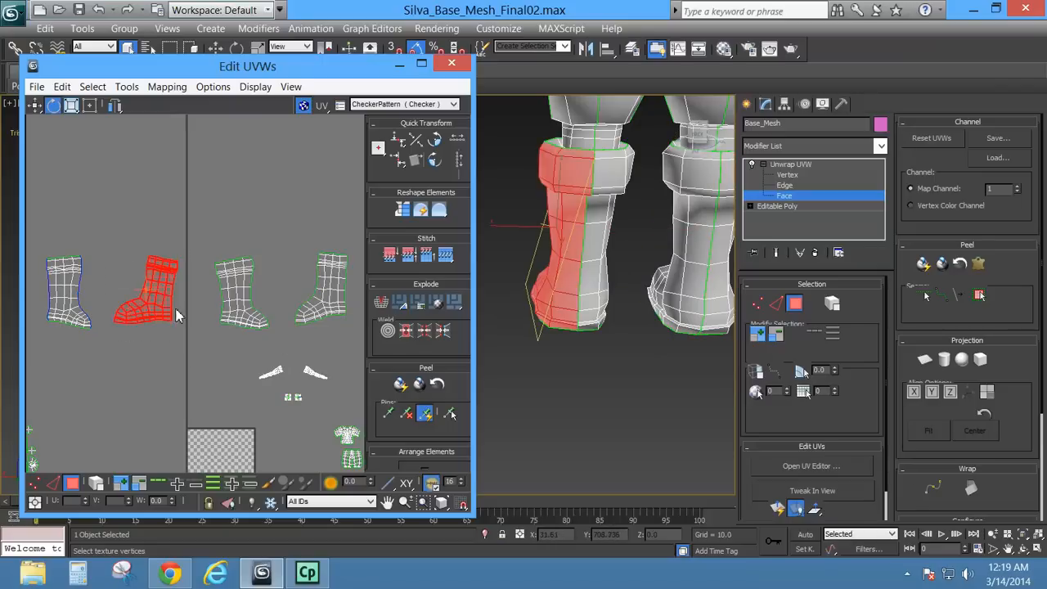
pyautogui.moveTo(166, 288)
pyautogui.mouseDown()
pyautogui.moveTo(158, 295)
pyautogui.moveTo(208, 290)
pyautogui.moveTo(157, 262)
pyautogui.moveTo(159, 296)
pyautogui.mouseUp()
pyautogui.moveTo(225, 237)
pyautogui.mouseDown(button='middle')
pyautogui.moveTo(292, 217)
pyautogui.moveTo(217, 226)
pyautogui.moveTo(227, 227)
pyautogui.mouseUp(button='middle')
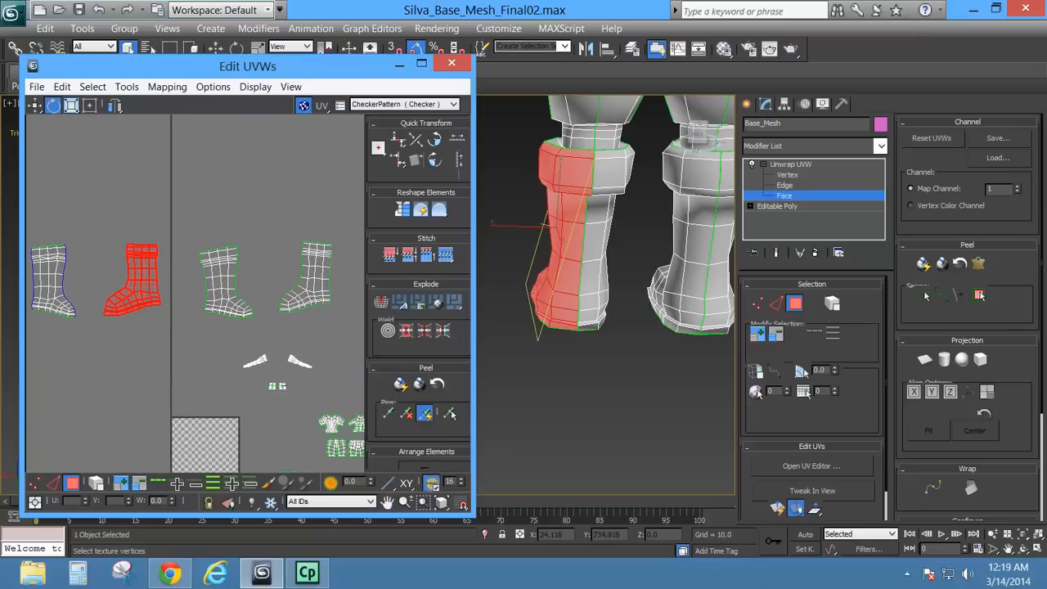
pyautogui.moveTo(153, 279); pyautogui.dragTo(181, 271, button='middle')
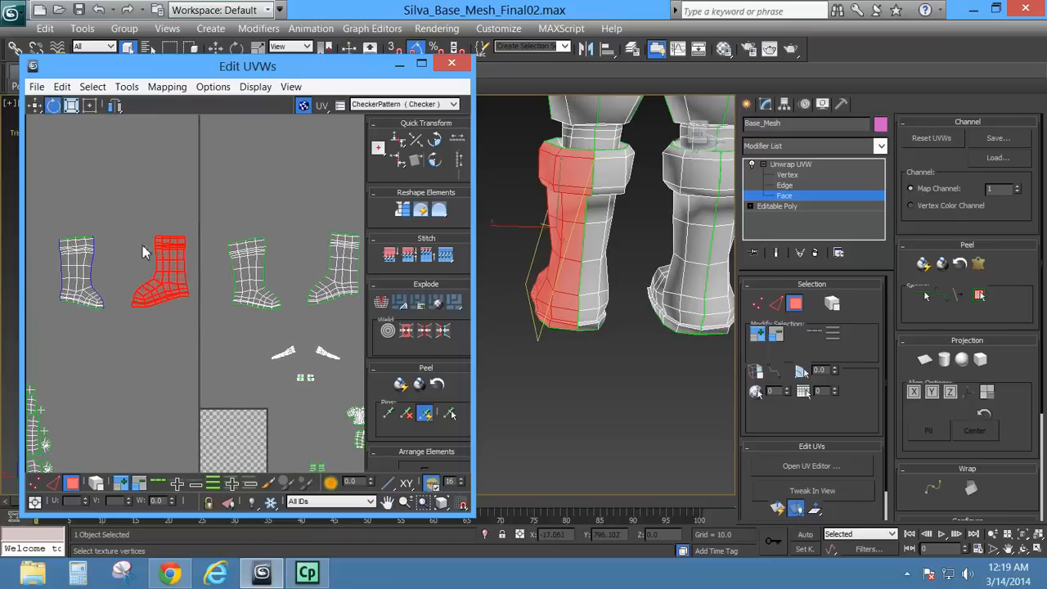
pyautogui.click(34, 104)
pyautogui.moveTo(135, 425); pyautogui.dragTo(135, 300, button='middle')
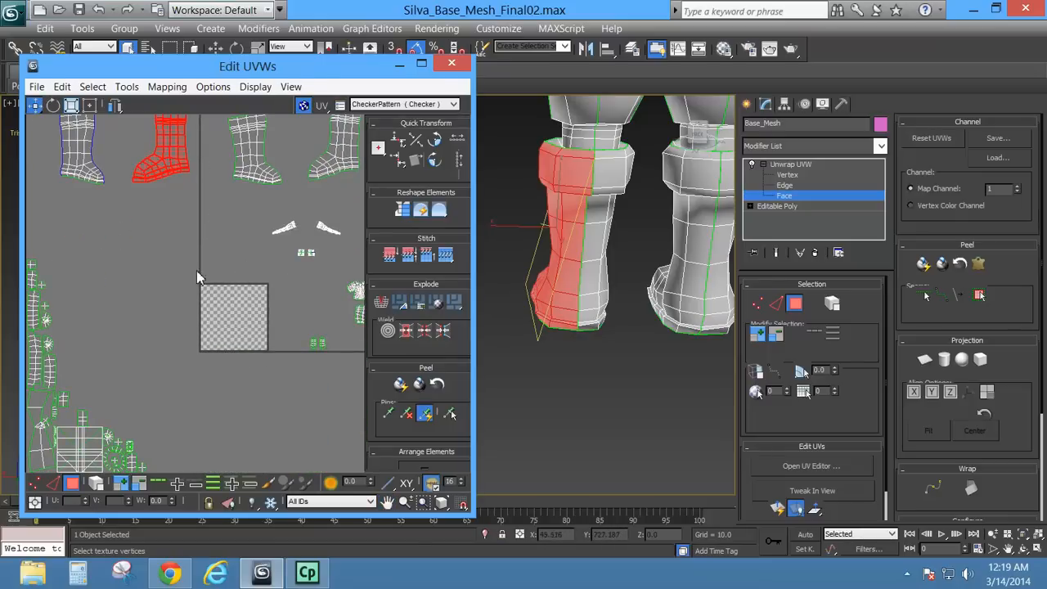
pyautogui.moveTo(196, 277); pyautogui.dragTo(197, 384, button='middle')
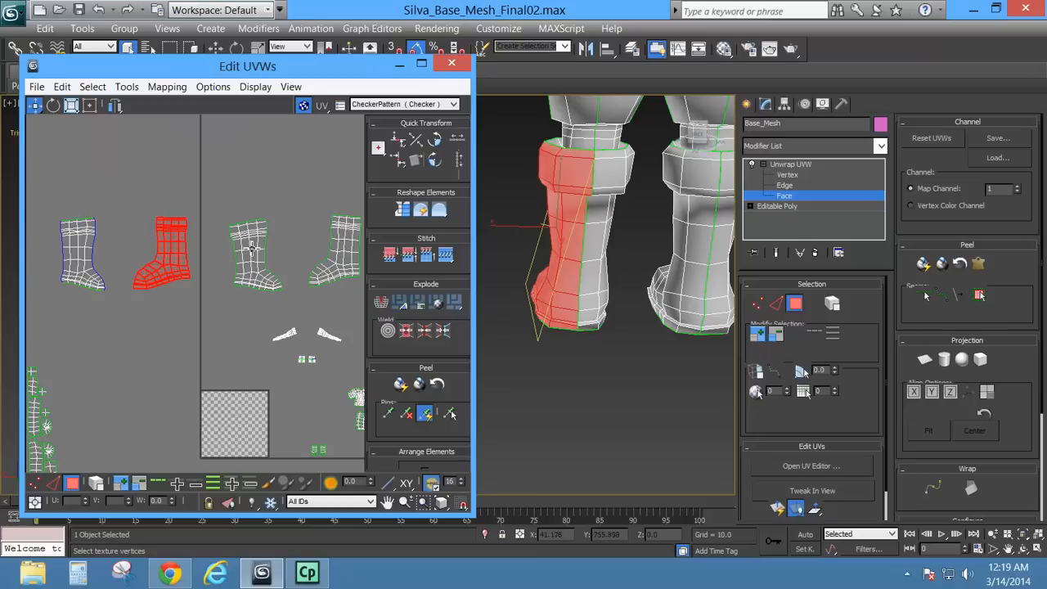
# Move the left boot's outer half shell and the right boot's inner half shell above the row, side by side.
pyautogui.moveTo(176, 254); pyautogui.dragTo(169, 160)
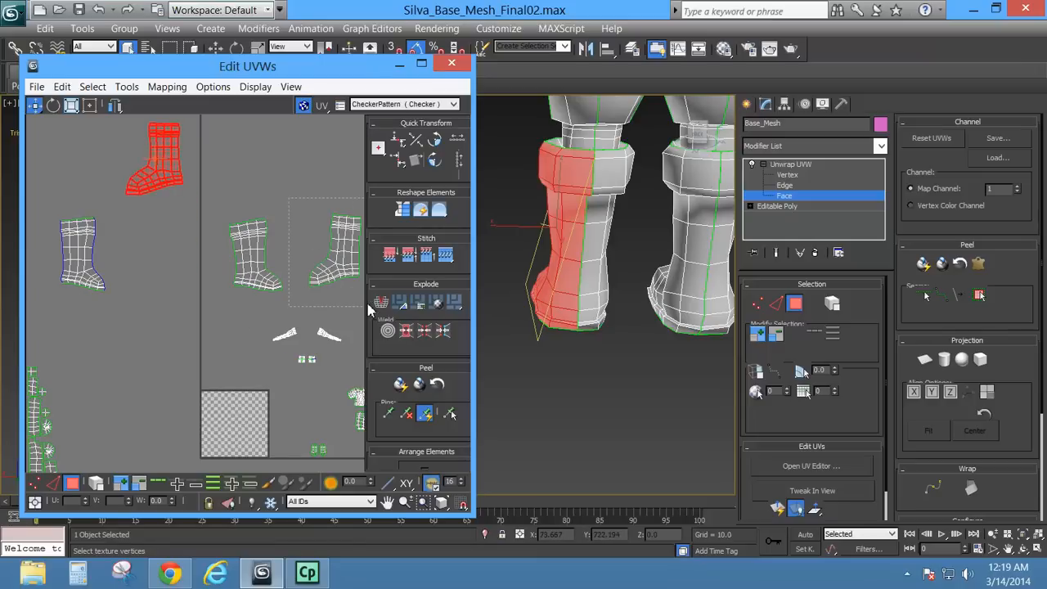
pyautogui.moveTo(364, 307); pyautogui.dragTo(362, 304)
pyautogui.moveTo(311, 221); pyautogui.dragTo(82, 130)
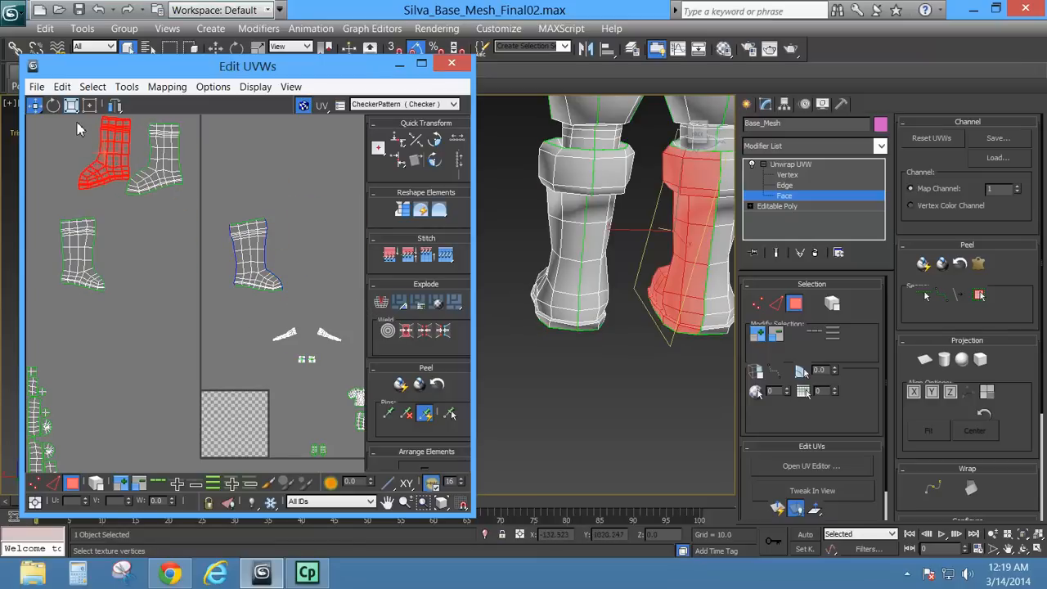
pyautogui.click(52, 106)
pyautogui.moveTo(143, 203); pyautogui.dragTo(177, 294, button='middle')
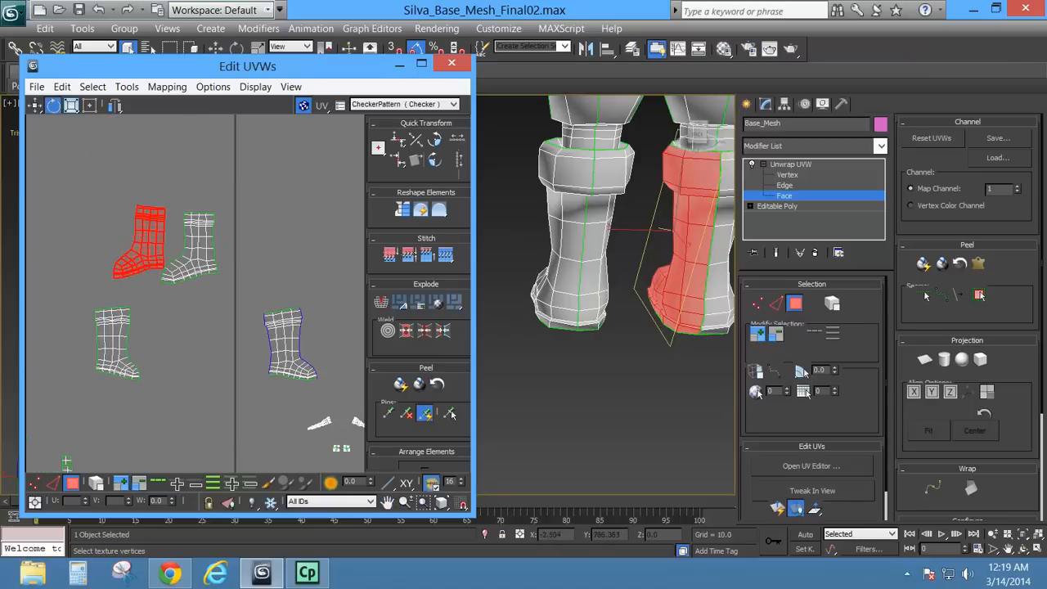
pyautogui.moveTo(141, 221); pyautogui.dragTo(163, 286)
pyautogui.rightClick(163, 286)
pyautogui.scroll(-4, 166, 289)
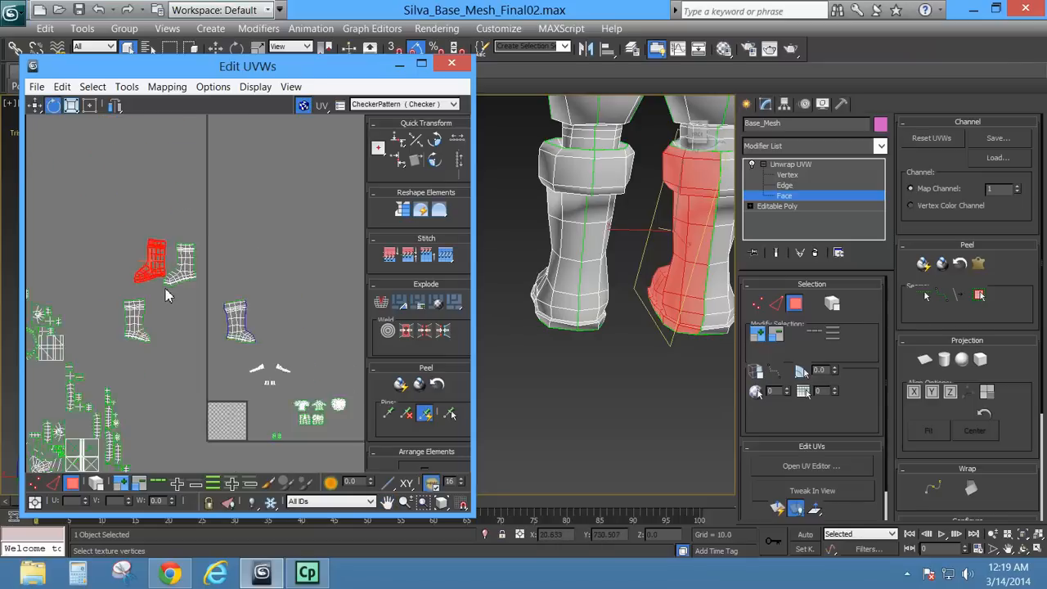
pyautogui.scroll(-4, 166, 294)
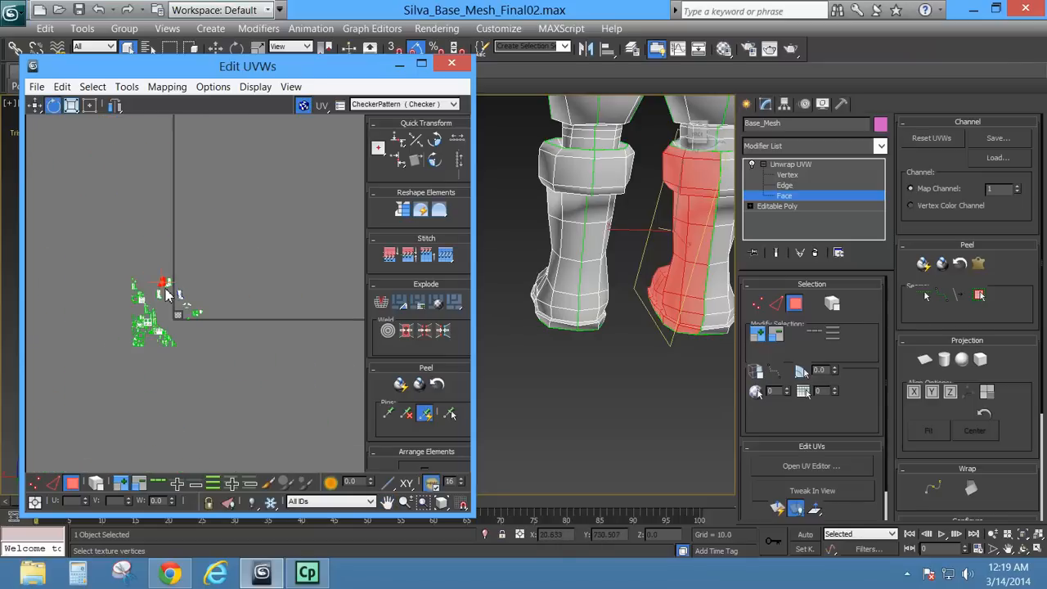
pyautogui.scroll(5, 166, 294)
pyautogui.scroll(5, 166, 295)
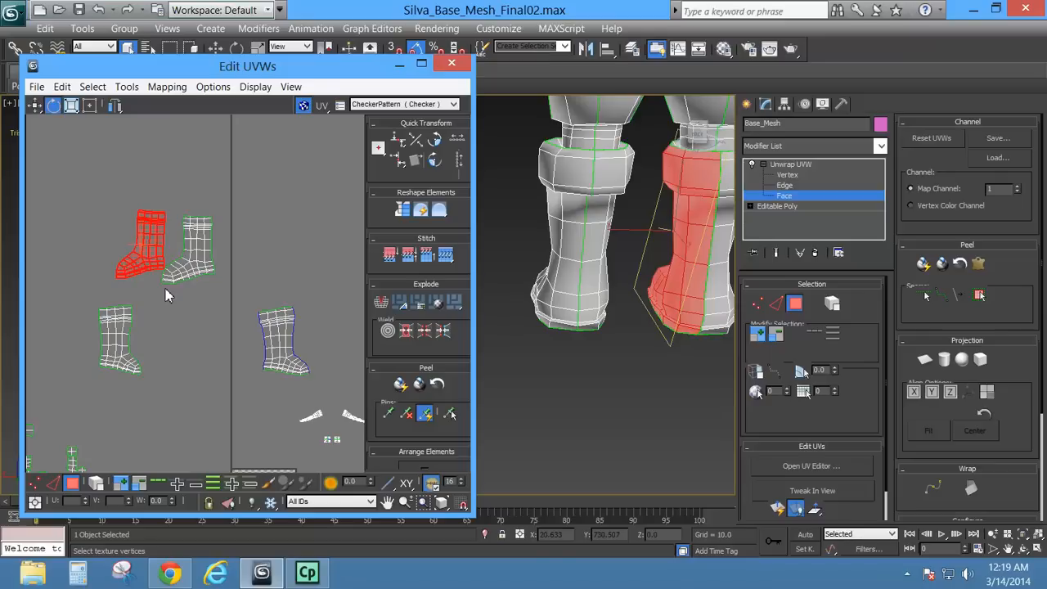
# Turn the right boot's inner half shell upside down with the Freeform tool and fit it closely beside the left boot's outer half.
pyautogui.click(90, 105)
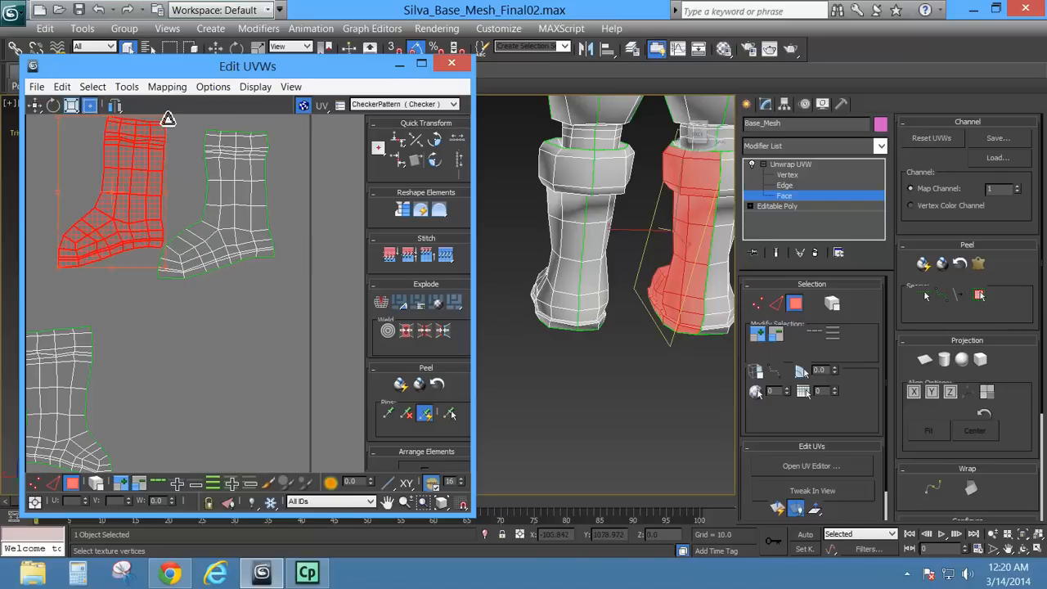
pyautogui.moveTo(166, 192); pyautogui.dragTo(37, 190)
pyautogui.click(34, 107)
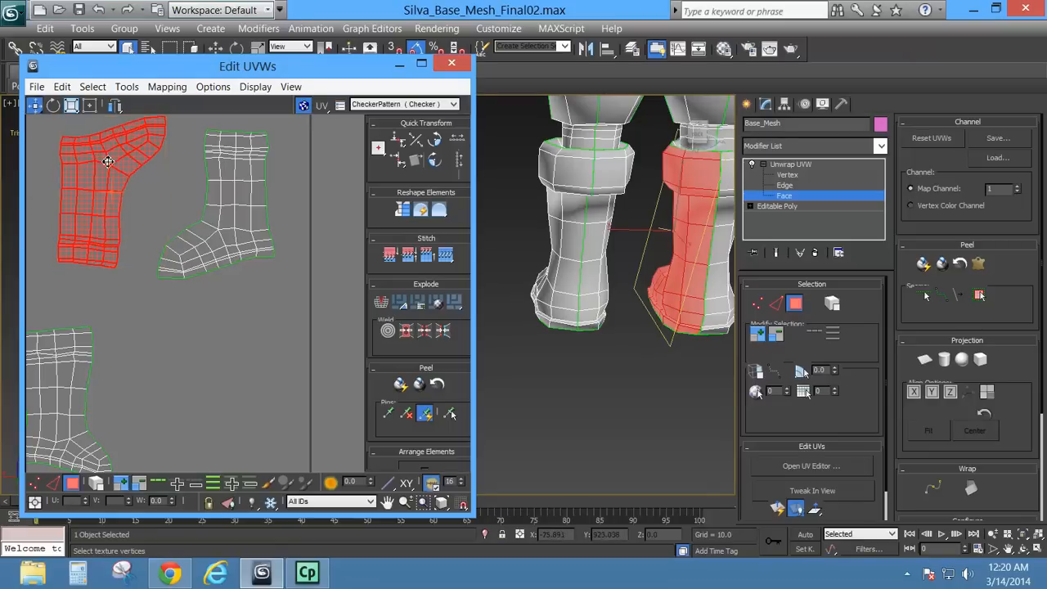
pyautogui.moveTo(106, 164); pyautogui.dragTo(143, 170)
pyautogui.scroll(-3, 169, 229)
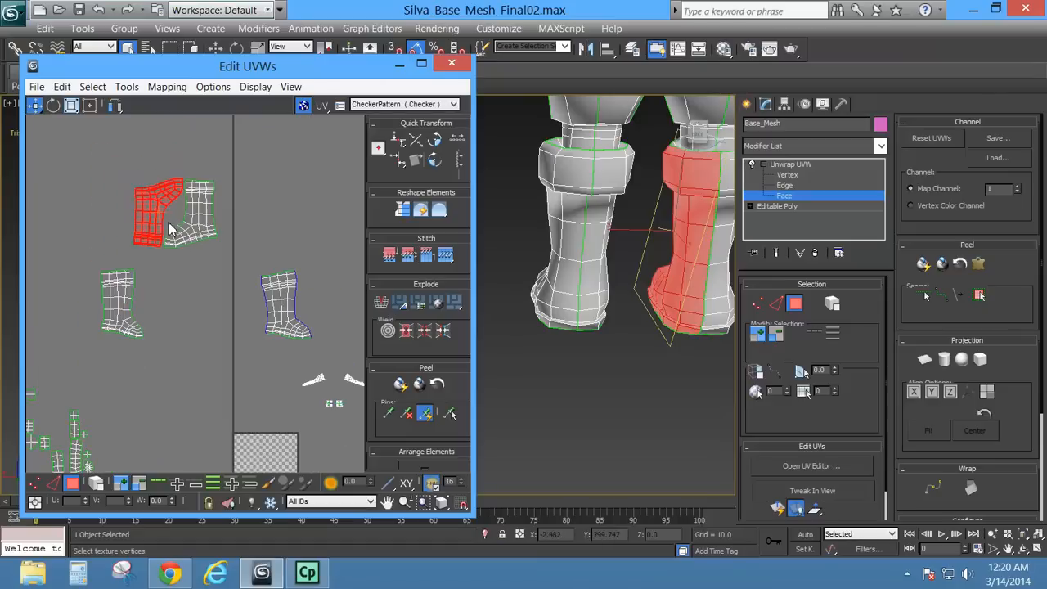
# Move the left boot's inner half shell into the upper row and fit the right boot's outer half shell upside down beside it.
pyautogui.click(131, 306)
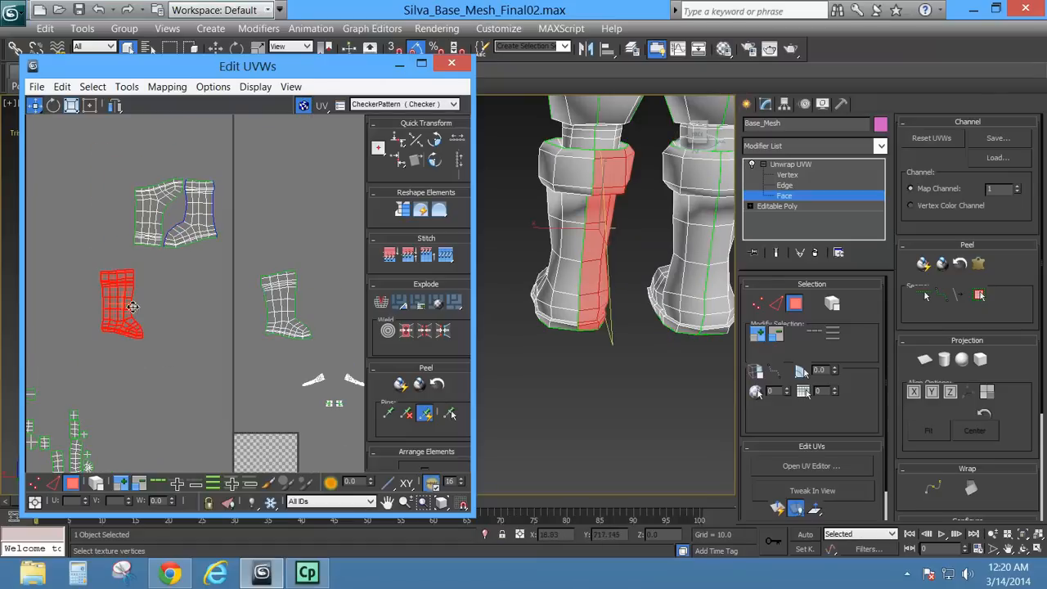
pyautogui.moveTo(117, 296); pyautogui.dragTo(237, 201)
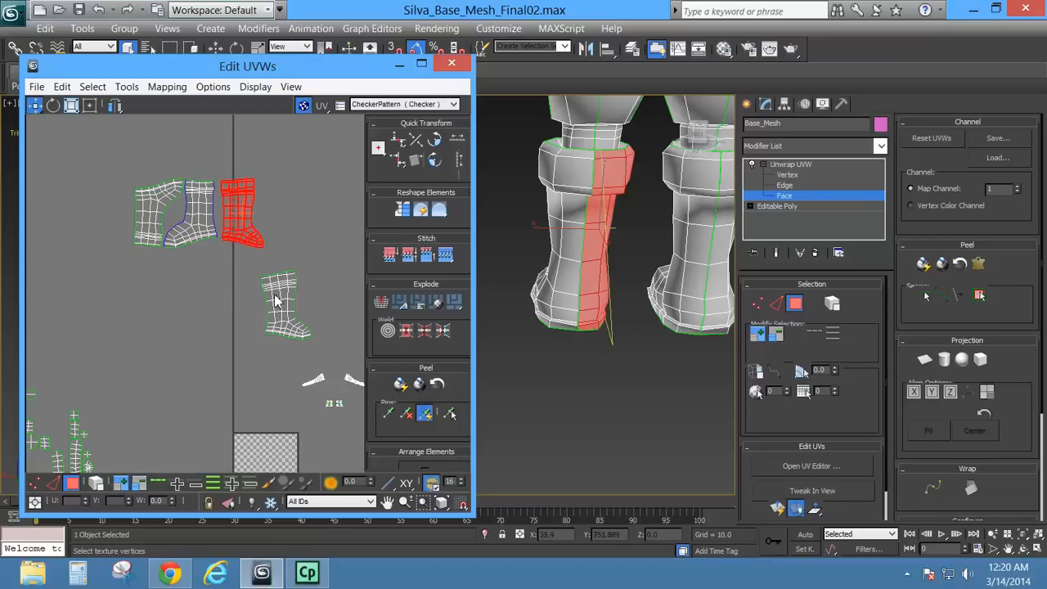
pyautogui.moveTo(322, 349); pyautogui.dragTo(322, 350)
pyautogui.click(53, 105)
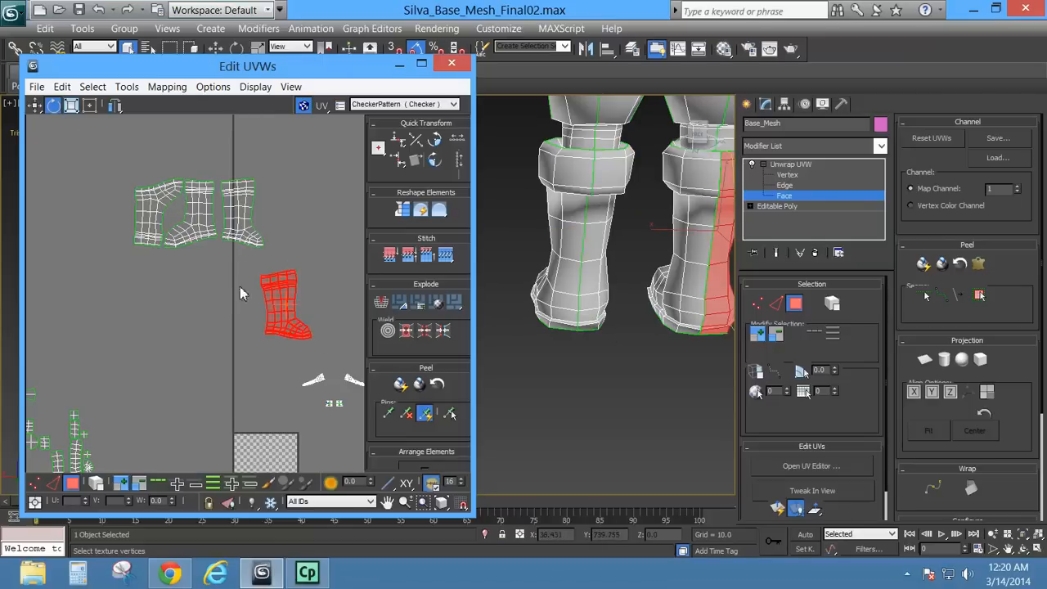
pyautogui.moveTo(287, 304); pyautogui.dragTo(291, 192)
pyautogui.click(34, 107)
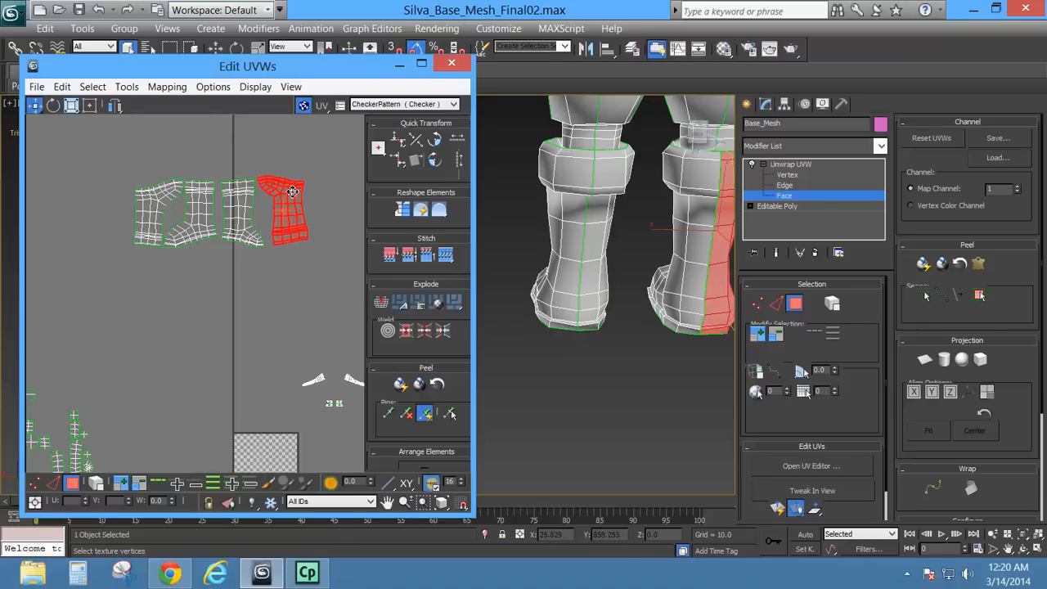
# Select each pair of boot shells in turn and check on the model which boot halves they cover.
pyautogui.moveTo(243, 264); pyautogui.dragTo(195, 313, button='middle')
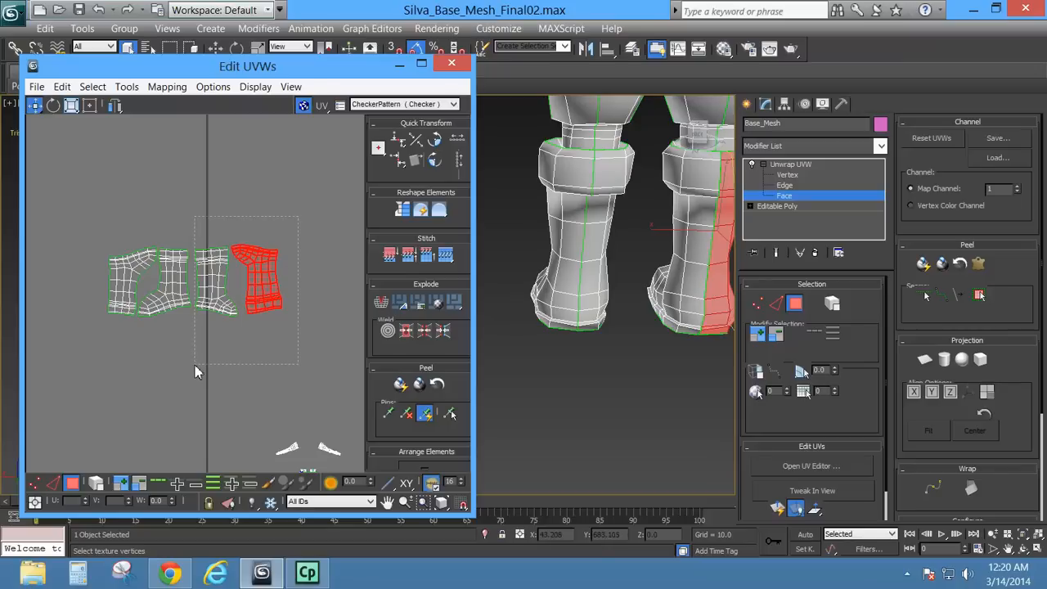
pyautogui.moveTo(194, 365); pyautogui.dragTo(194, 363)
pyautogui.moveTo(642, 303); pyautogui.dragTo(589, 314, button='middle')
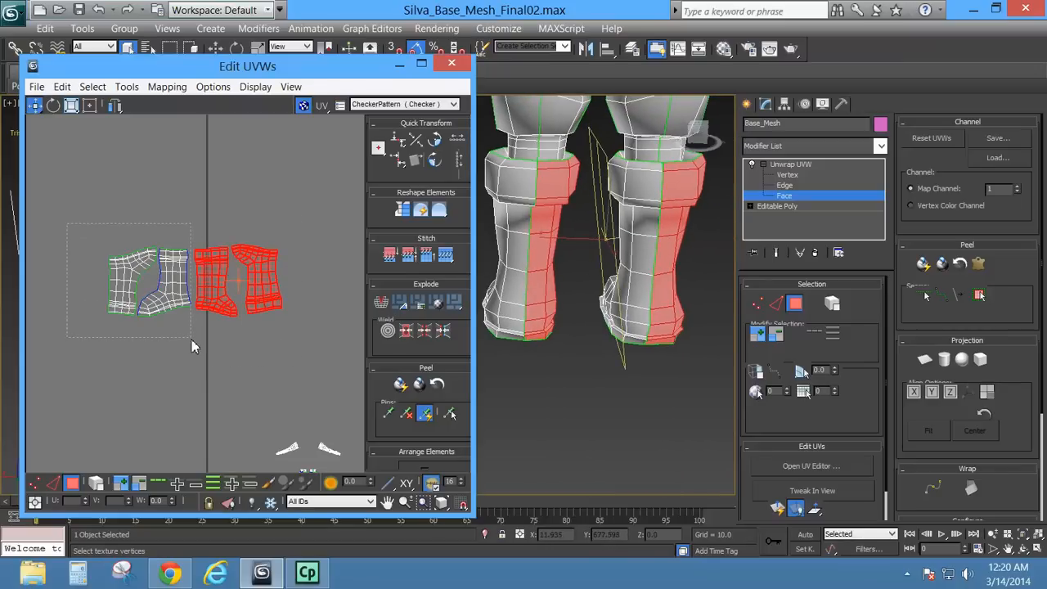
pyautogui.hotkey('ctrl', 'i')
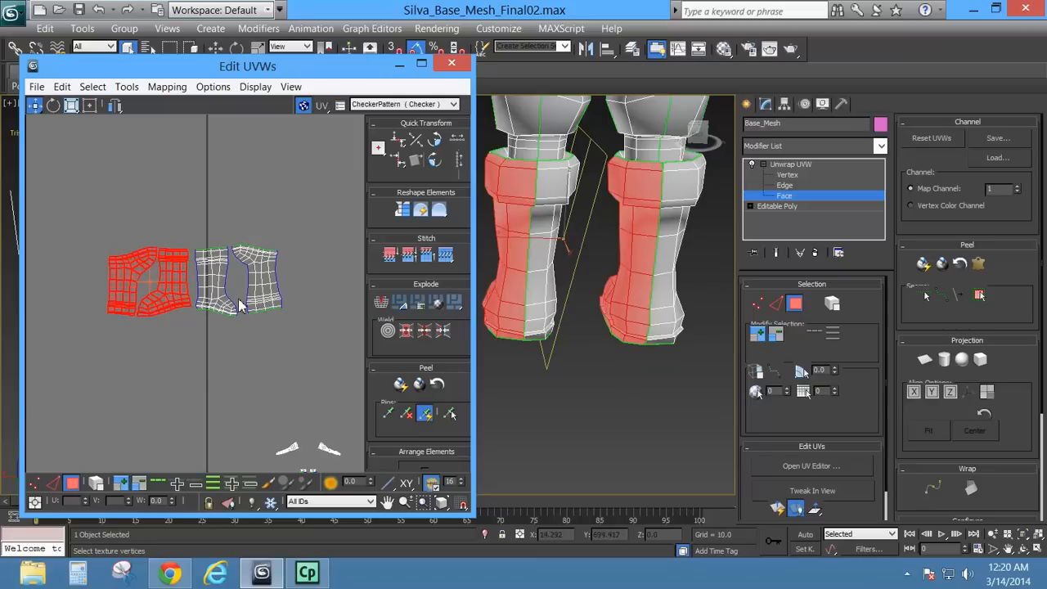
pyautogui.scroll(-3, 133, 370)
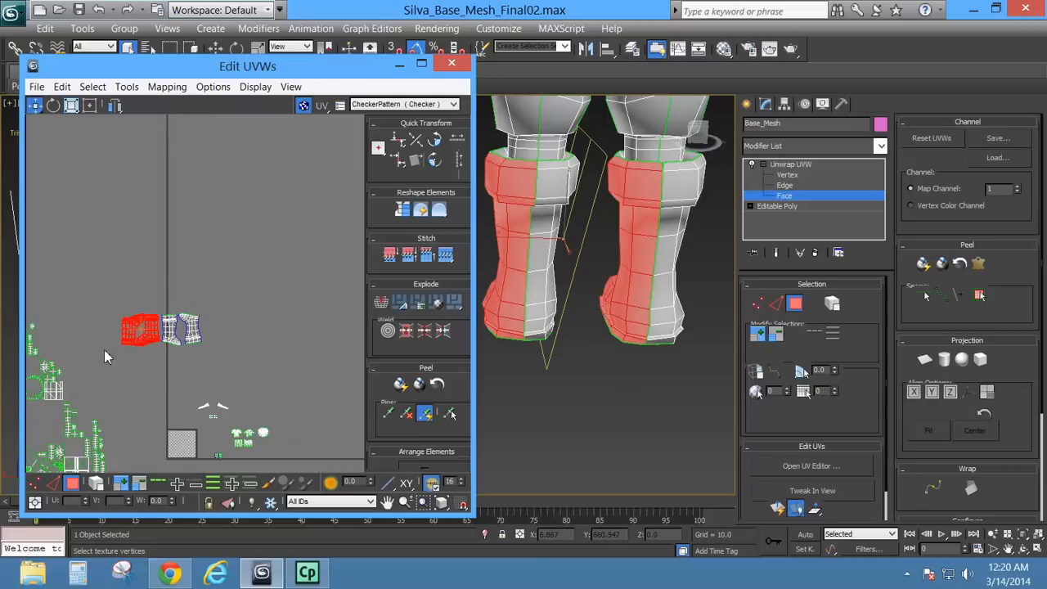
# Select all four boot half shells and move them together to the empty area below the shirt and shorts shells.
pyautogui.moveTo(100, 304); pyautogui.dragTo(241, 367)
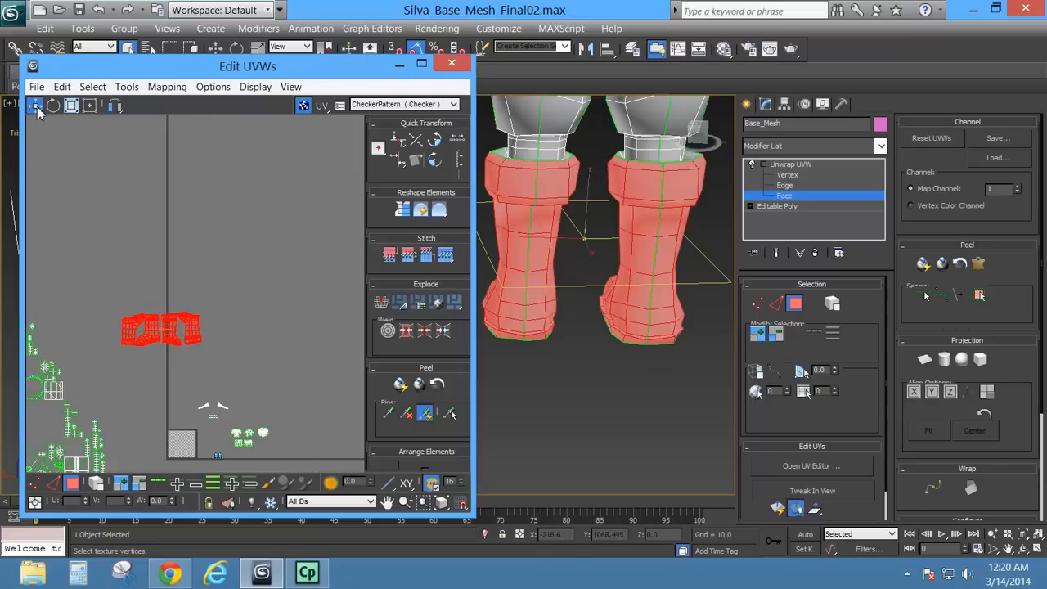
pyautogui.moveTo(156, 327); pyautogui.dragTo(157, 273, button='middle')
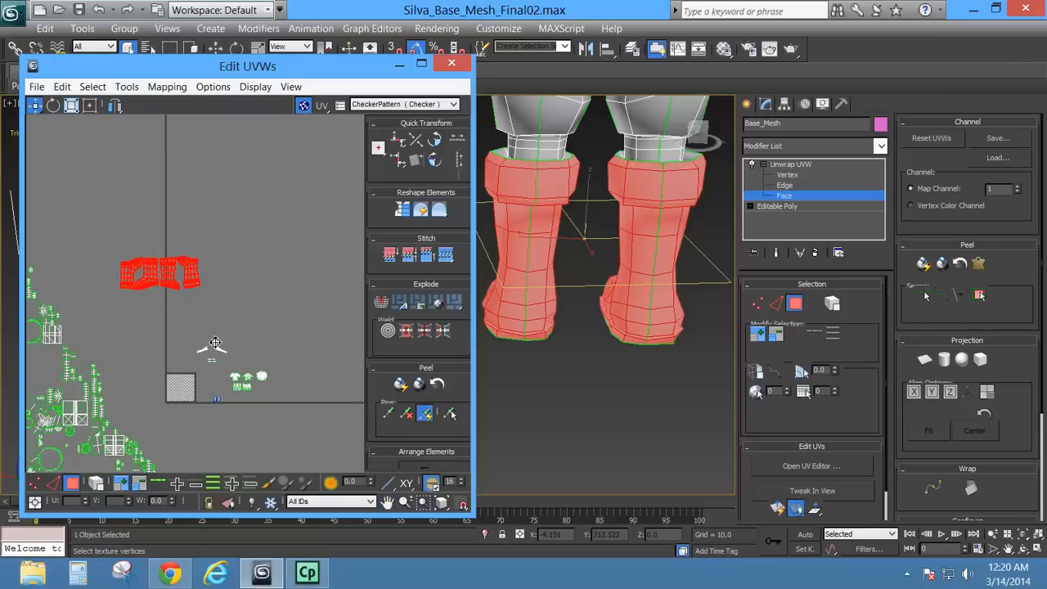
pyautogui.moveTo(214, 343); pyautogui.dragTo(315, 490)
pyautogui.scroll(6, 264, 449)
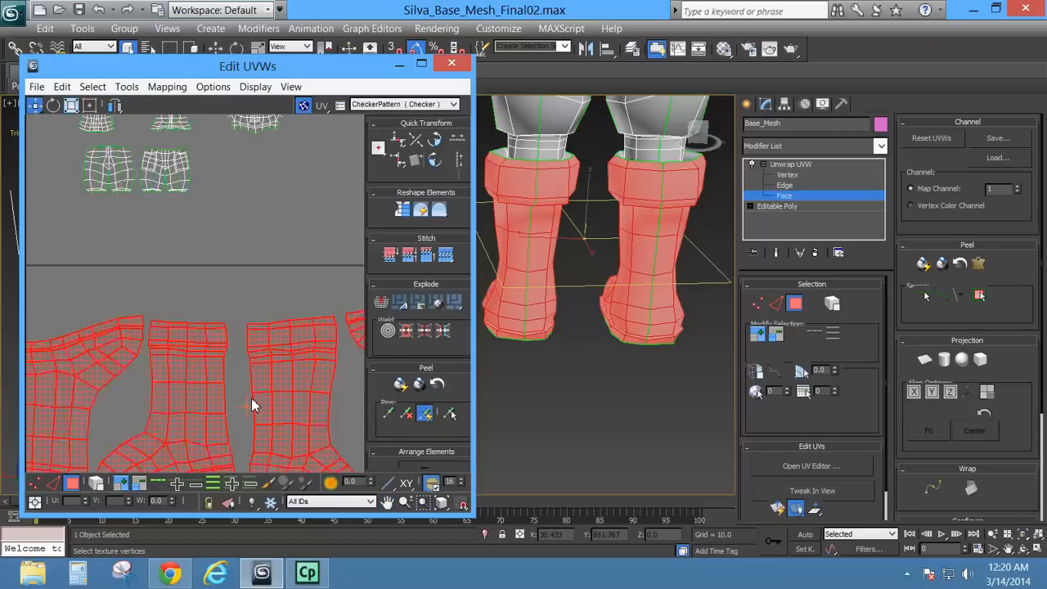
pyautogui.scroll(-2, 252, 403)
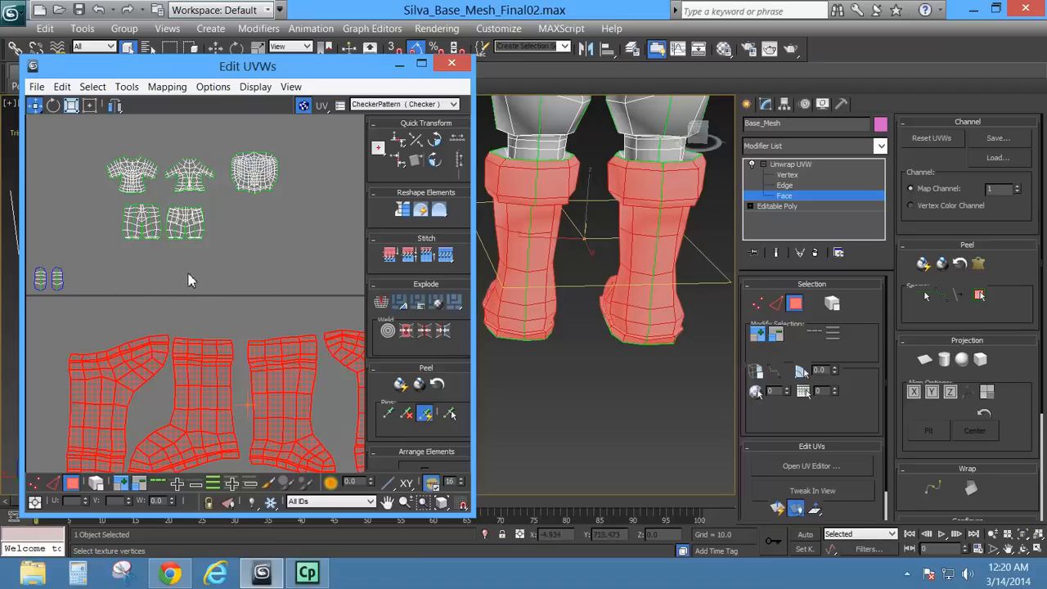
# Scale the four boot shells down together and place them directly below the shorts shells.
pyautogui.click(72, 104)
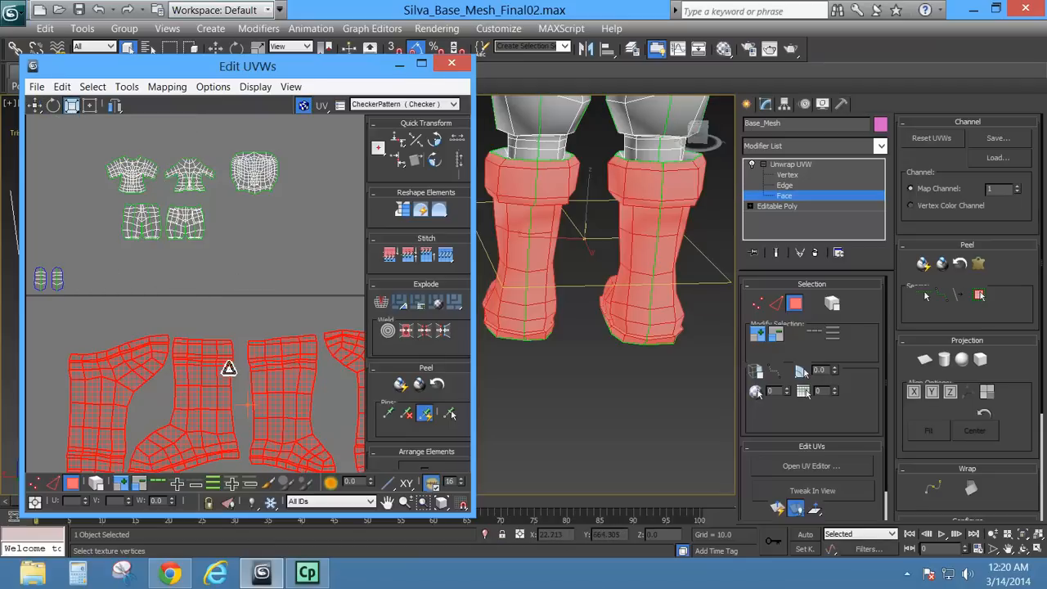
pyautogui.moveTo(229, 369); pyautogui.dragTo(190, 496)
pyautogui.click(35, 105)
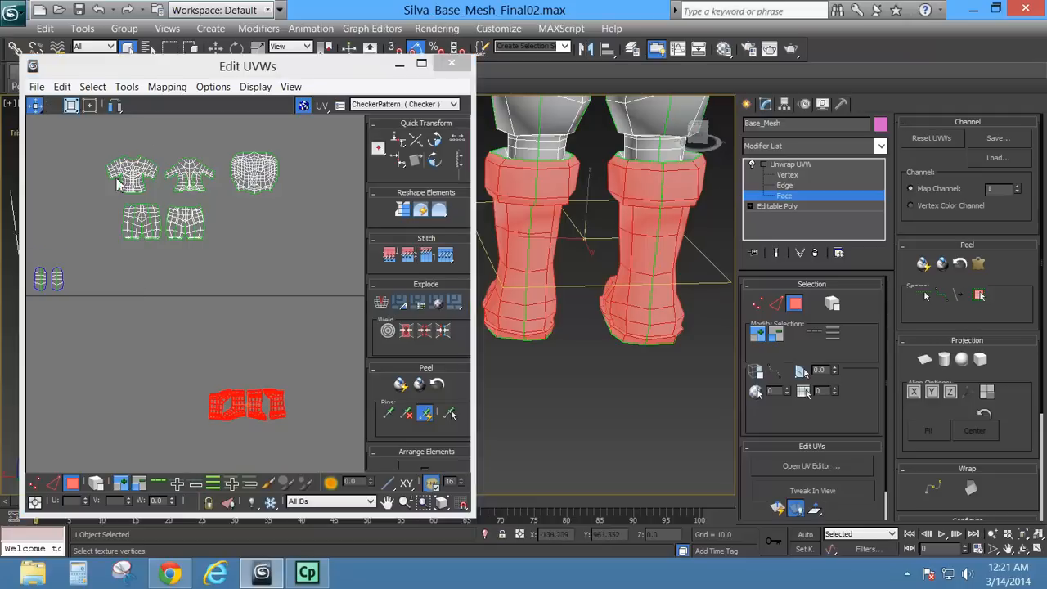
pyautogui.moveTo(249, 363); pyautogui.dragTo(157, 224)
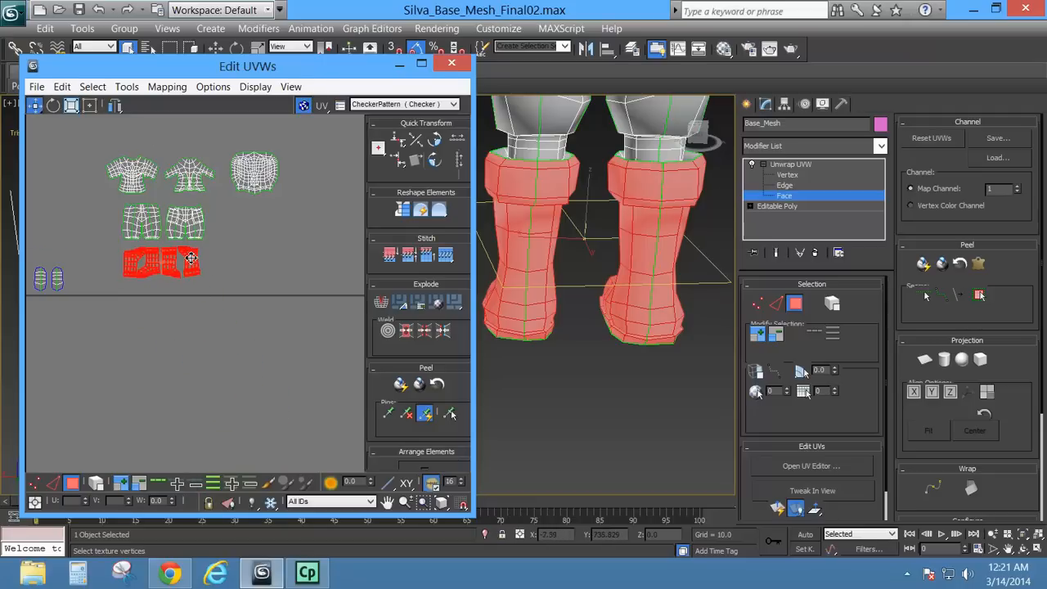
# Examine the two remaining ankle shells in the UV layout and the matching ankle area on the model up close.
pyautogui.moveTo(199, 282); pyautogui.dragTo(338, 331, button='middle')
pyautogui.scroll(-2, 219, 258)
pyautogui.moveTo(221, 248); pyautogui.dragTo(214, 343, button='middle')
pyautogui.scroll(4, 204, 298)
pyautogui.moveTo(167, 217); pyautogui.dragTo(220, 241, button='middle')
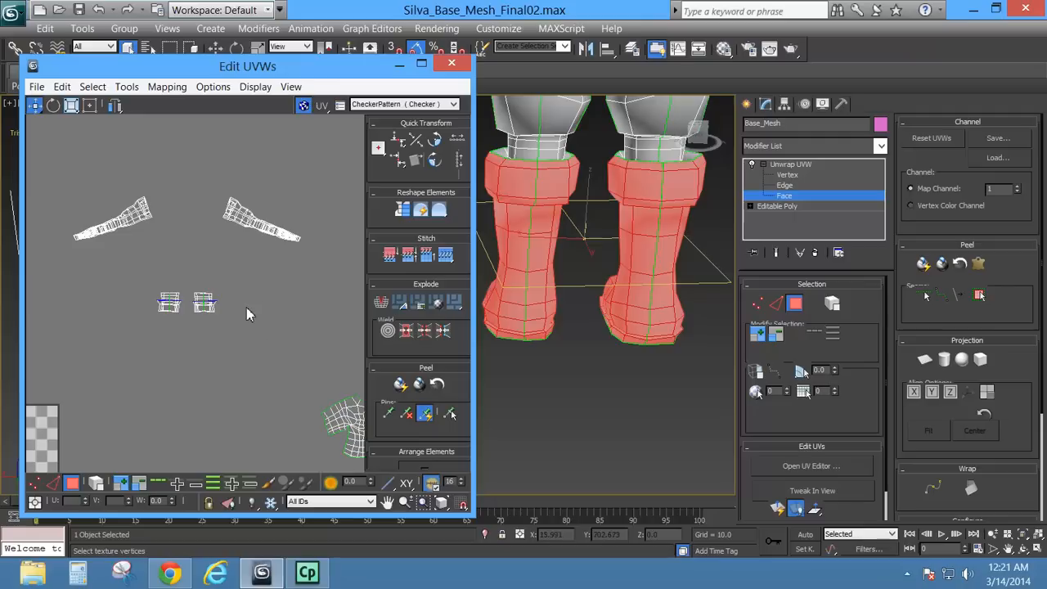
pyautogui.scroll(-3, 246, 311)
pyautogui.scroll(4, 242, 311)
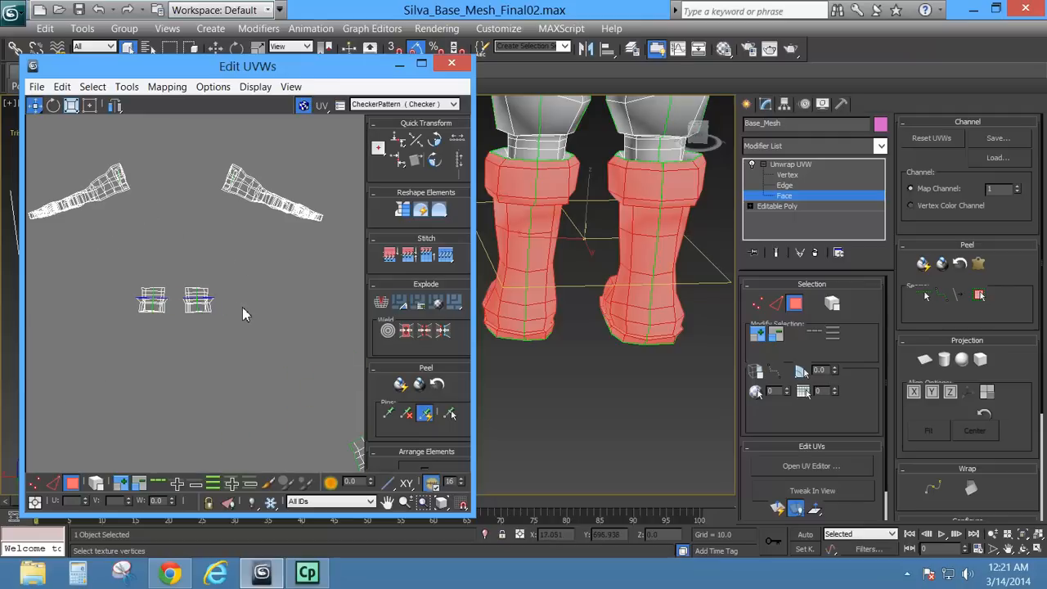
pyautogui.scroll(1, 242, 307)
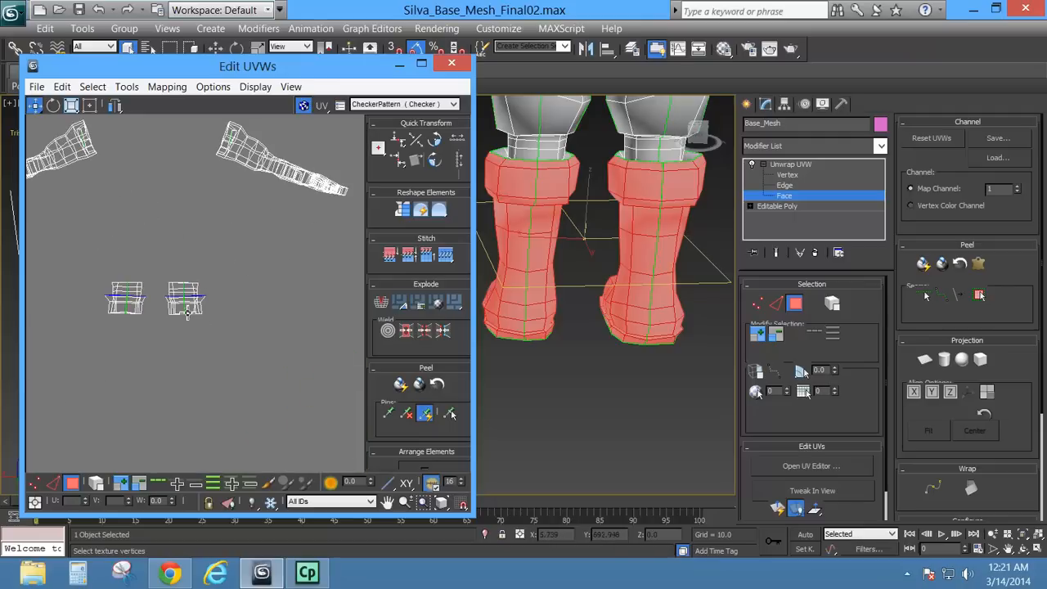
pyautogui.scroll(2, 228, 309)
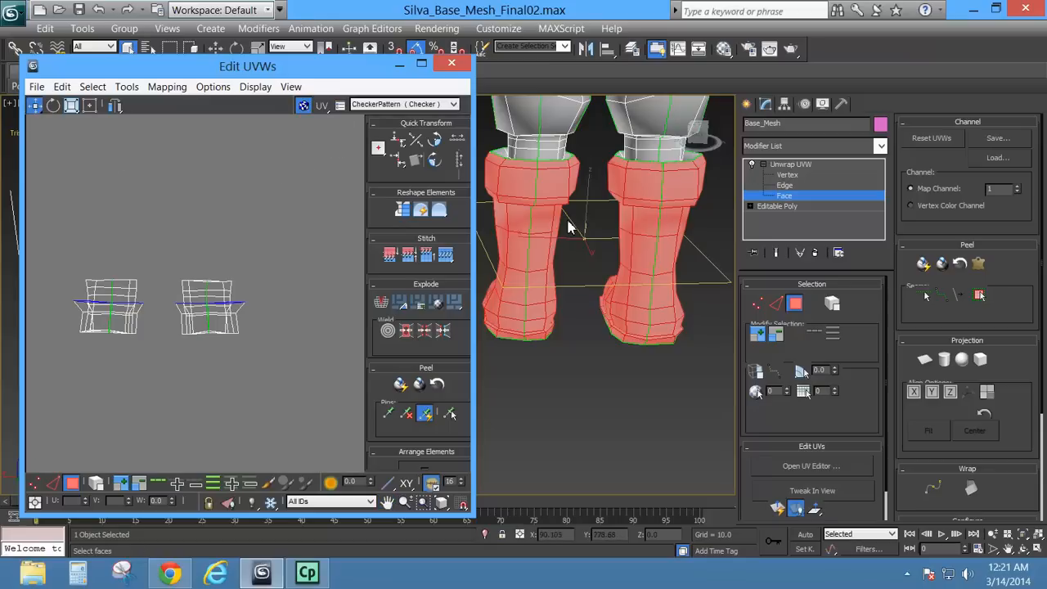
pyautogui.moveTo(551, 218); pyautogui.dragTo(552, 293, button='middle')
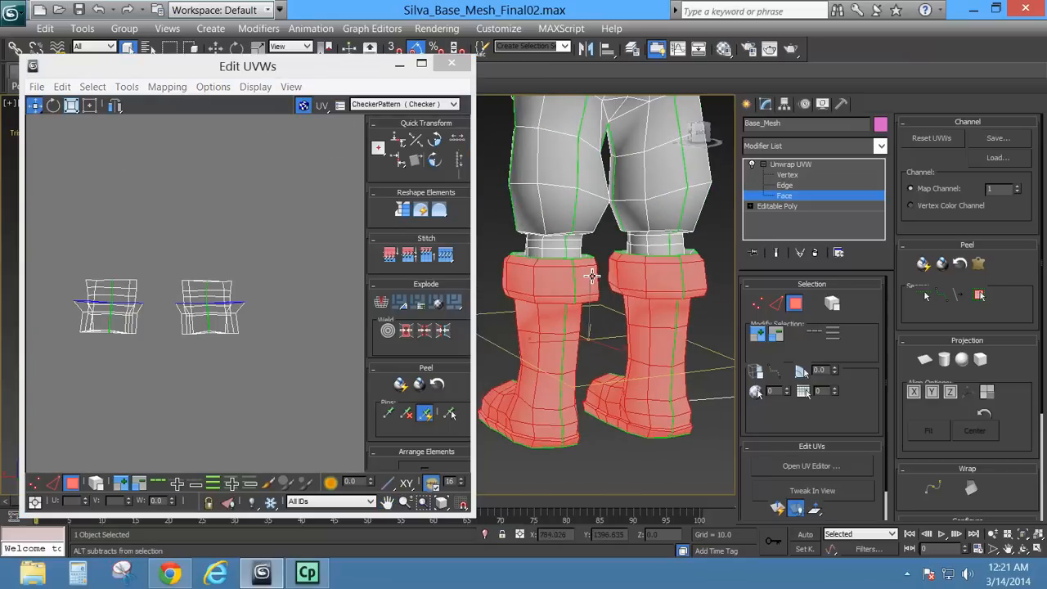
pyautogui.scroll(5, 592, 275)
pyautogui.moveTo(609, 299); pyautogui.dragTo(574, 315, button='middle')
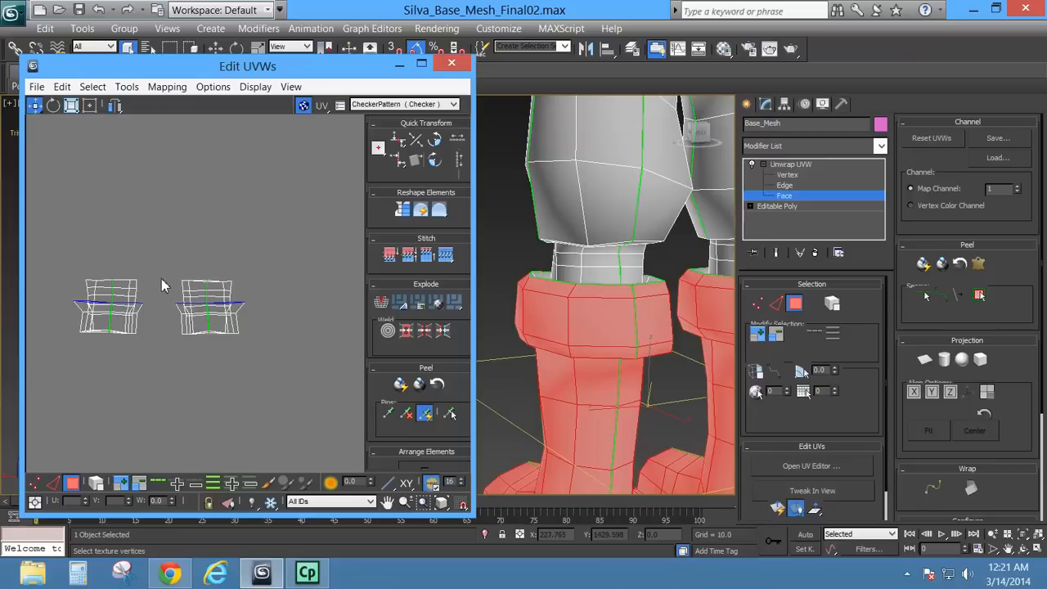
# Select a face near the side of the ankle UV shell and examine where it lies on the boot cuff.
pyautogui.click(830, 305)
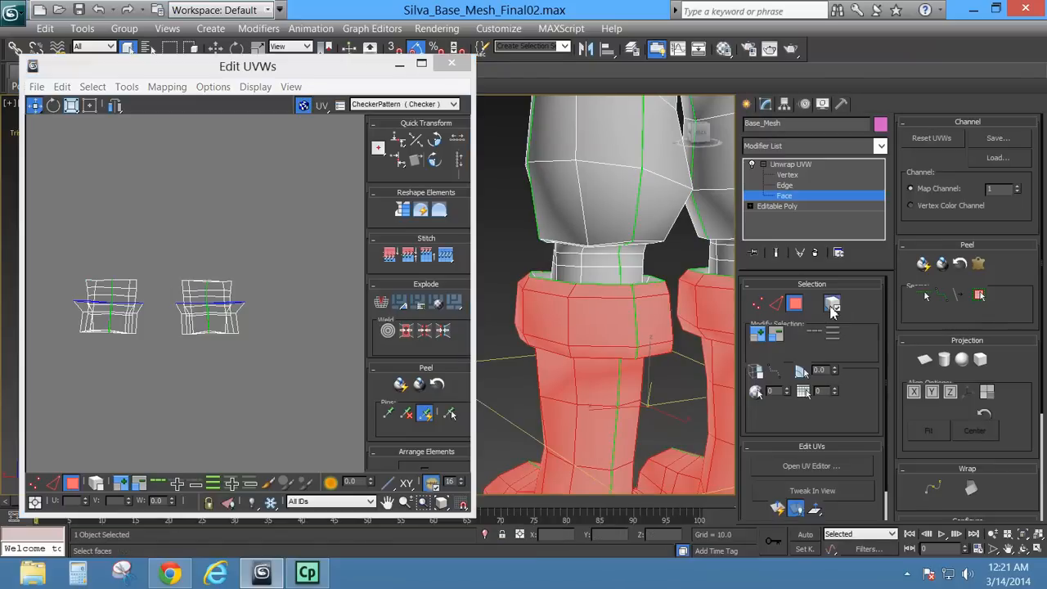
pyautogui.click(243, 309)
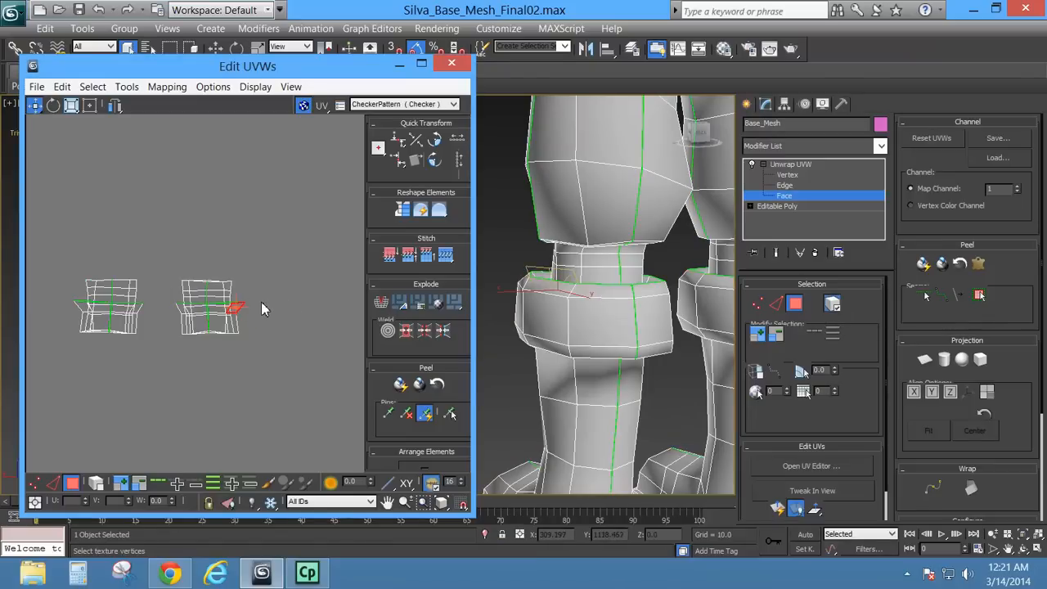
pyautogui.click(838, 304)
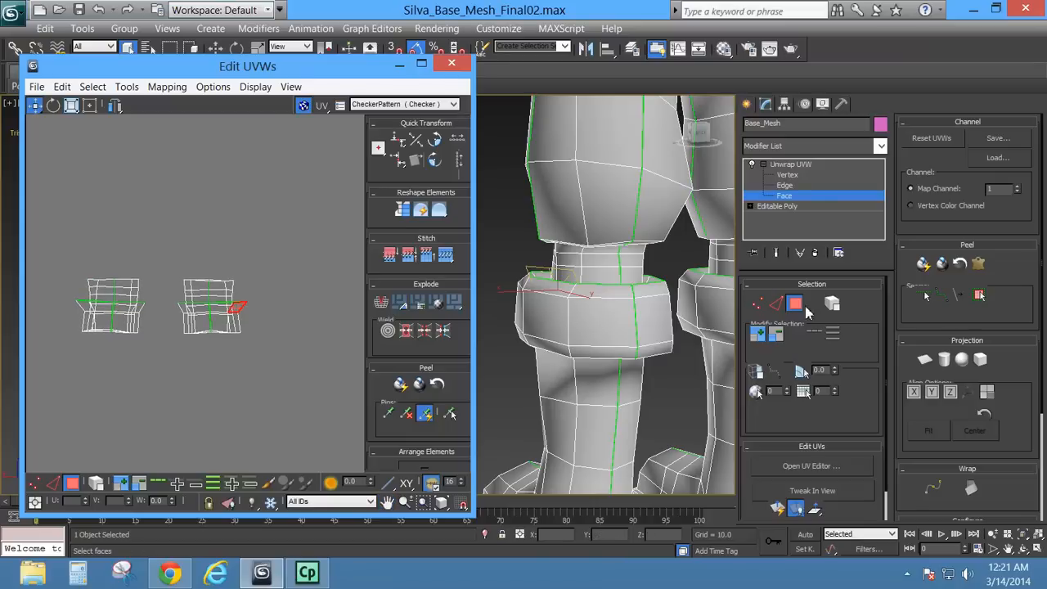
pyautogui.click(775, 303)
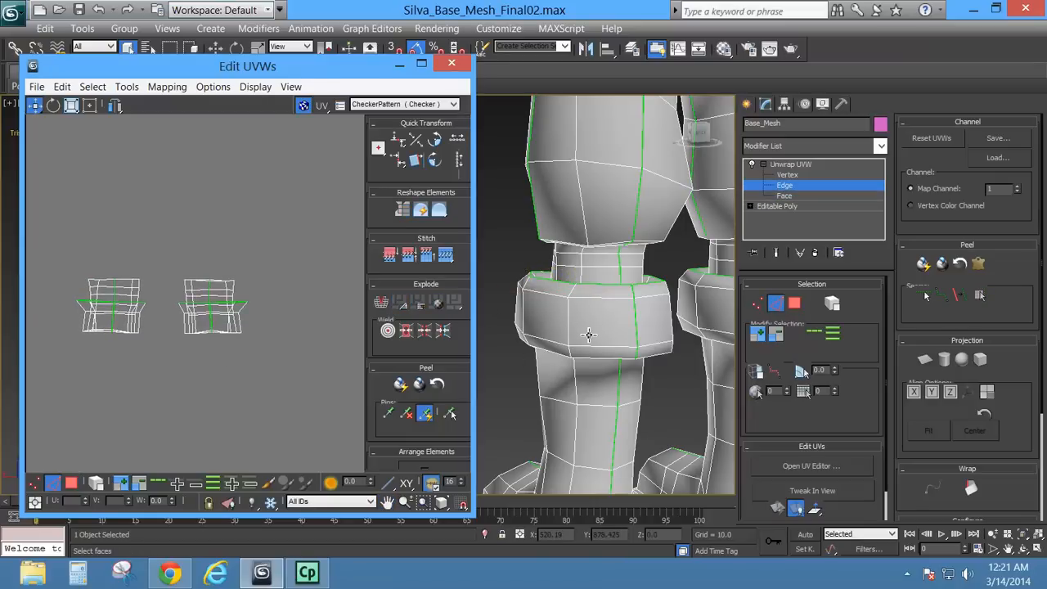
pyautogui.moveTo(578, 332); pyautogui.dragTo(556, 343, button='middle')
pyautogui.click(794, 303)
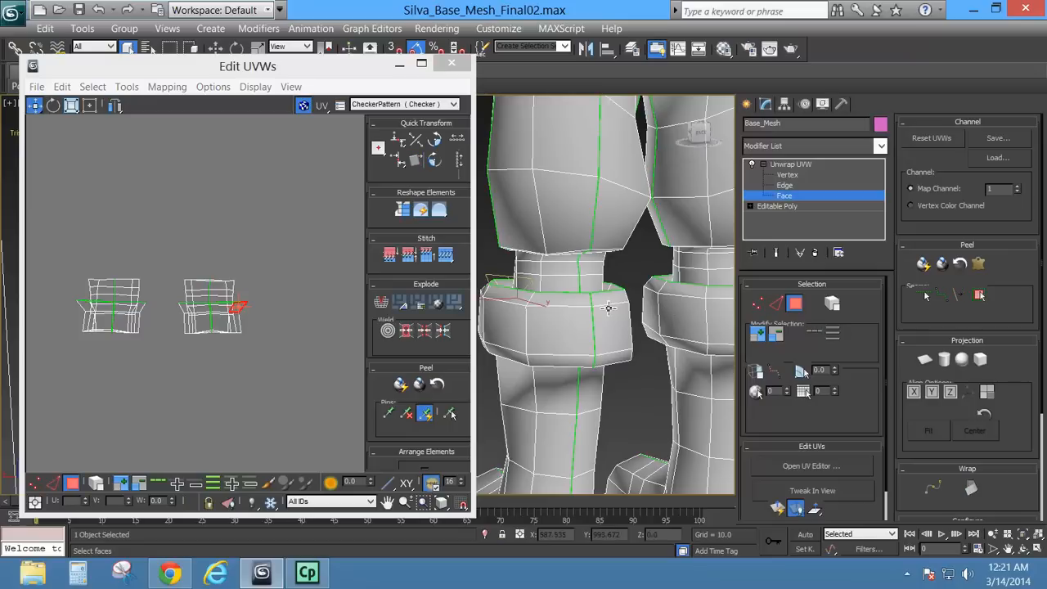
pyautogui.keyDown('alt'); pyautogui.moveTo(608, 308); pyautogui.dragTo(708, 336, button='middle'); pyautogui.keyUp('alt')
pyautogui.scroll(3, 581, 327)
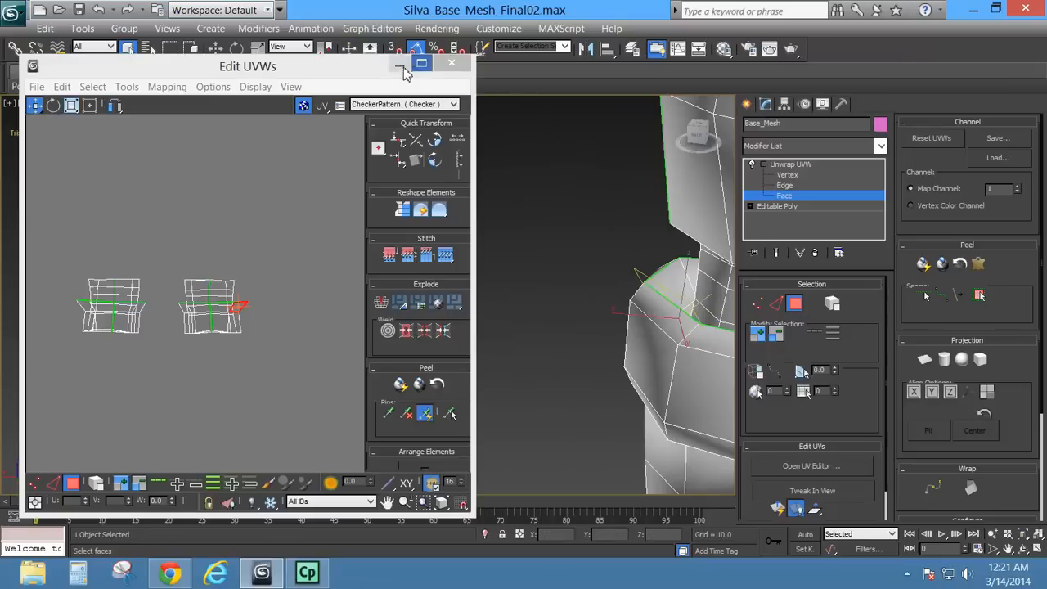
# Clear the UV editor from the viewport, show the model in wireframe and select two horizontal edges on one ankle, at and above the cuff rim.
pyautogui.moveTo(344, 69); pyautogui.dragTo(385, 0)
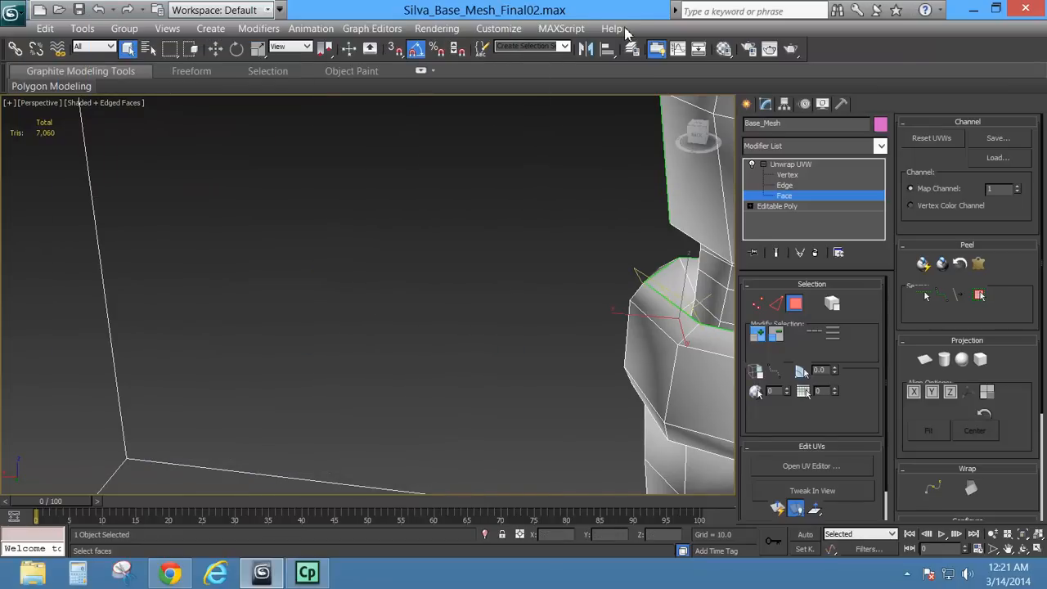
pyautogui.moveTo(565, 343); pyautogui.dragTo(379, 311, button='middle')
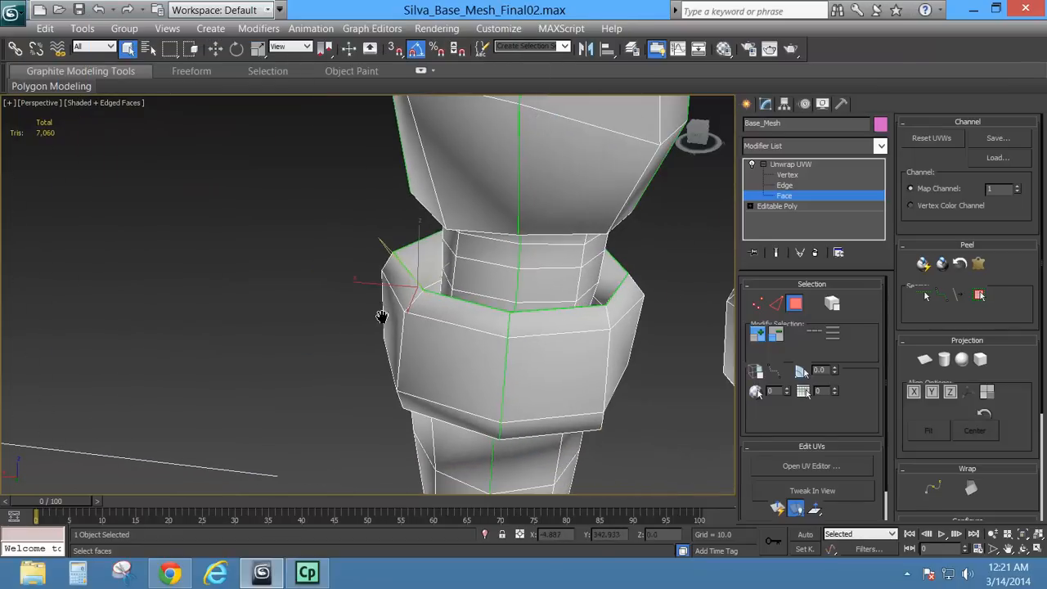
pyautogui.click(777, 304)
pyautogui.click(553, 304)
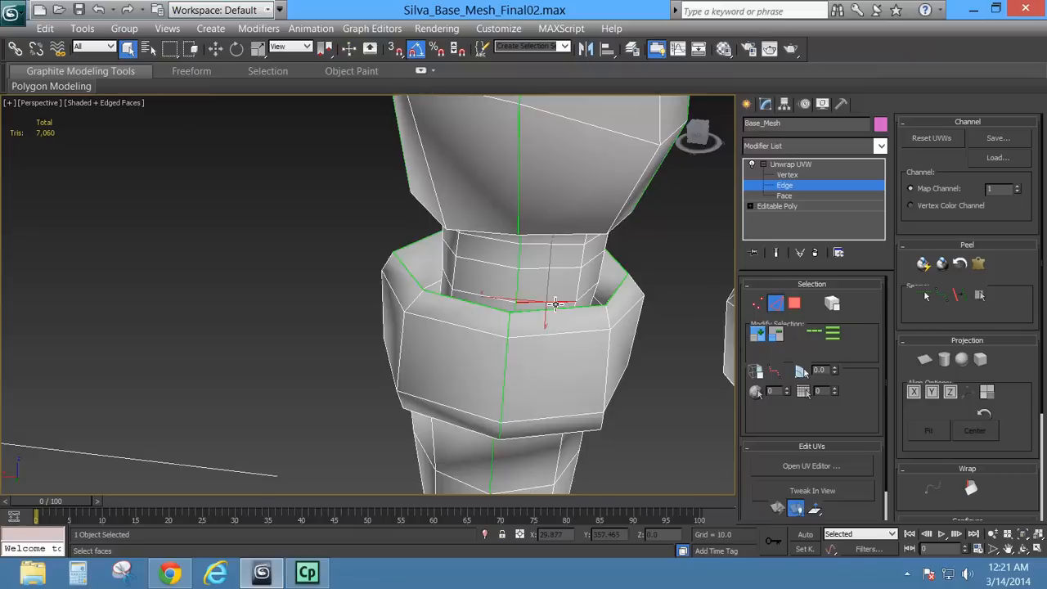
pyautogui.press('F3')
pyautogui.moveTo(525, 332)
pyautogui.keyDown('alt'); pyautogui.mouseDown(button='middle')
pyautogui.moveTo(528, 312)
pyautogui.moveTo(553, 317)
pyautogui.mouseUp(button='middle'); pyautogui.keyUp('alt')
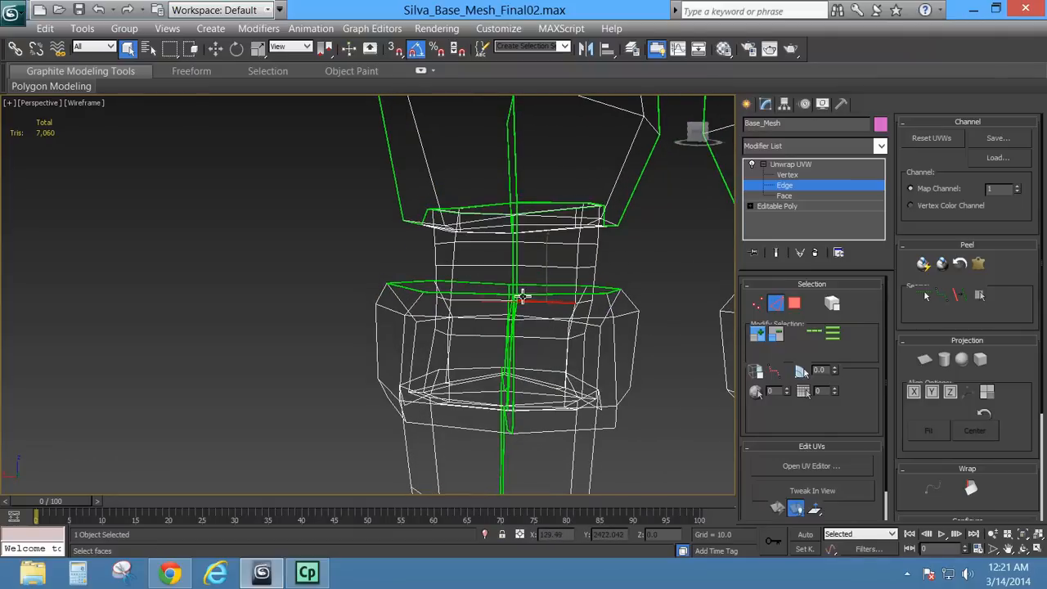
pyautogui.keyDown('alt'); pyautogui.moveTo(568, 251); pyautogui.dragTo(562, 280, button='middle'); pyautogui.keyUp('alt')
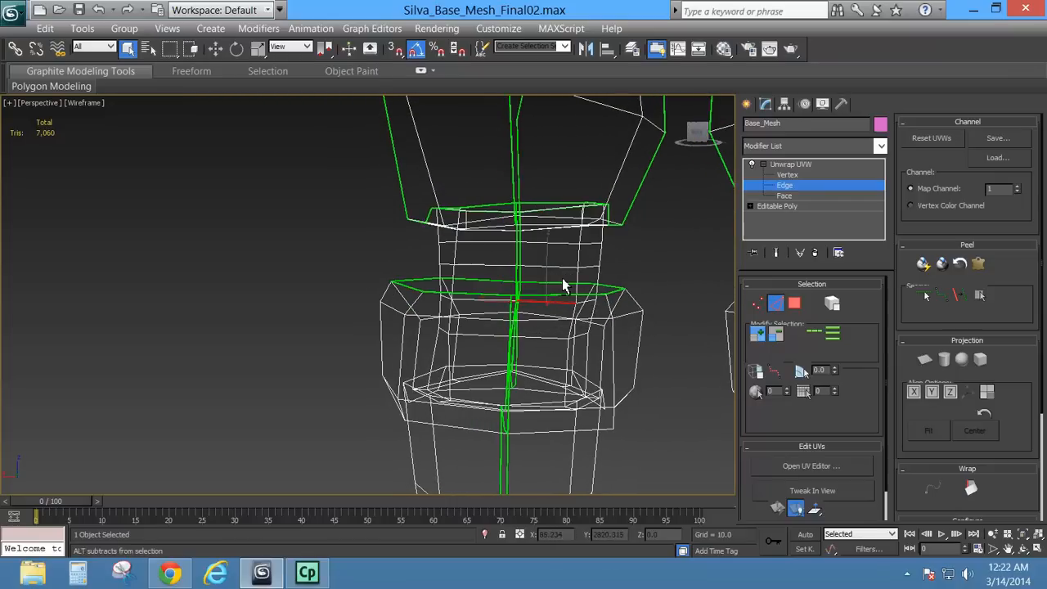
# Add the two matching horizontal edges on the other ankle to the edge selection.
pyautogui.scroll(-2, 601, 290)
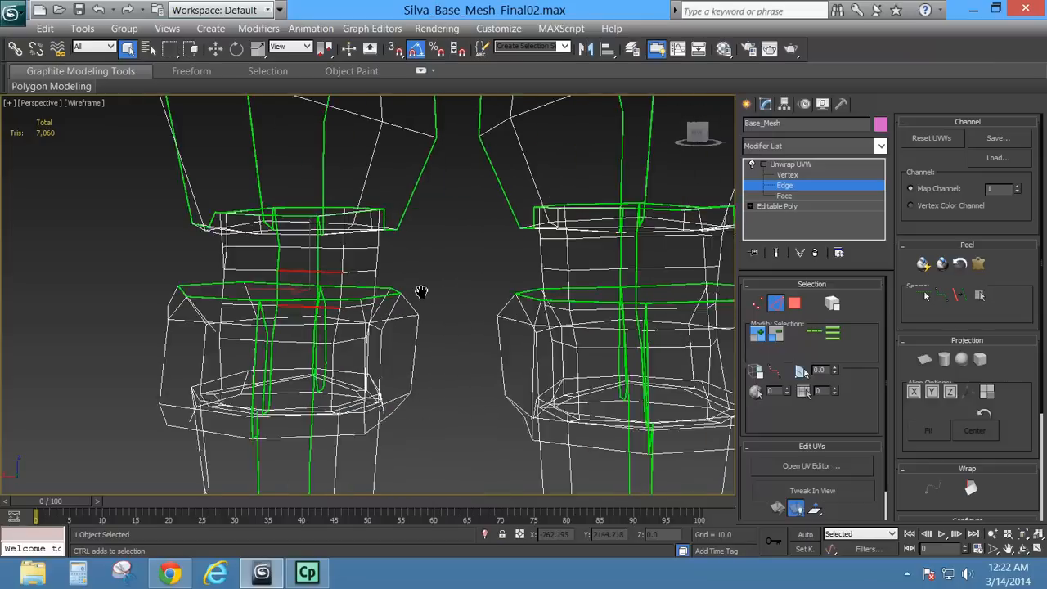
pyautogui.keyDown('ctrl'); pyautogui.click(640, 269); pyautogui.keyUp('ctrl')
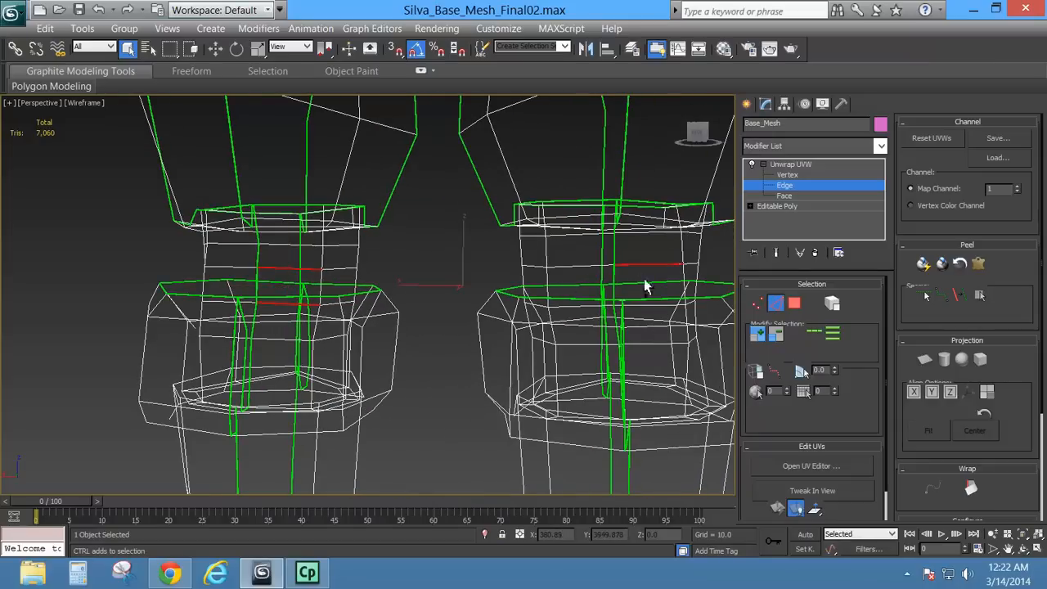
pyautogui.keyDown('alt'); pyautogui.moveTo(658, 296); pyautogui.dragTo(658, 325, button='middle'); pyautogui.keyUp('alt')
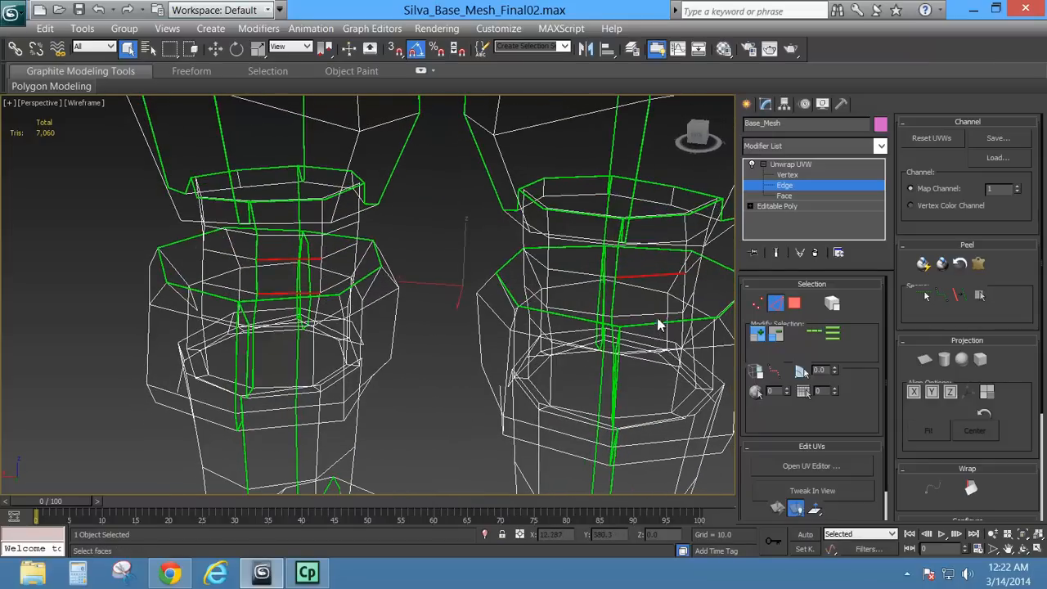
pyautogui.keyDown('ctrl'); pyautogui.click(658, 314); pyautogui.keyUp('ctrl')
# Extend the selected ankle edges to full loops, grow the selection twice and bring the UV editor back into view.
pyautogui.click(814, 331)
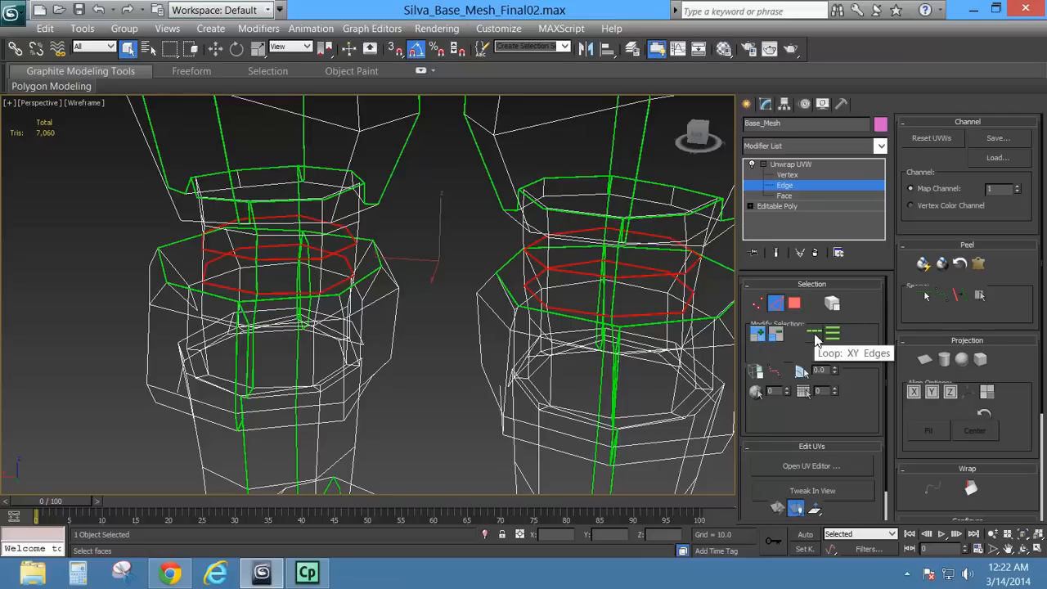
pyautogui.click(759, 337)
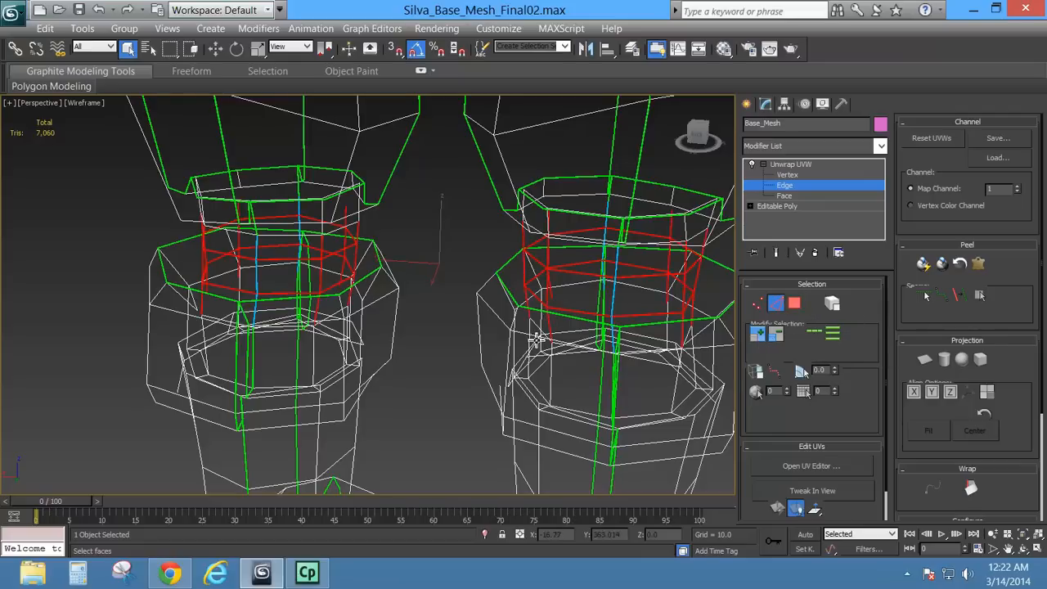
pyautogui.keyDown('alt'); pyautogui.moveTo(535, 340); pyautogui.dragTo(543, 304, button='middle'); pyautogui.keyUp('alt')
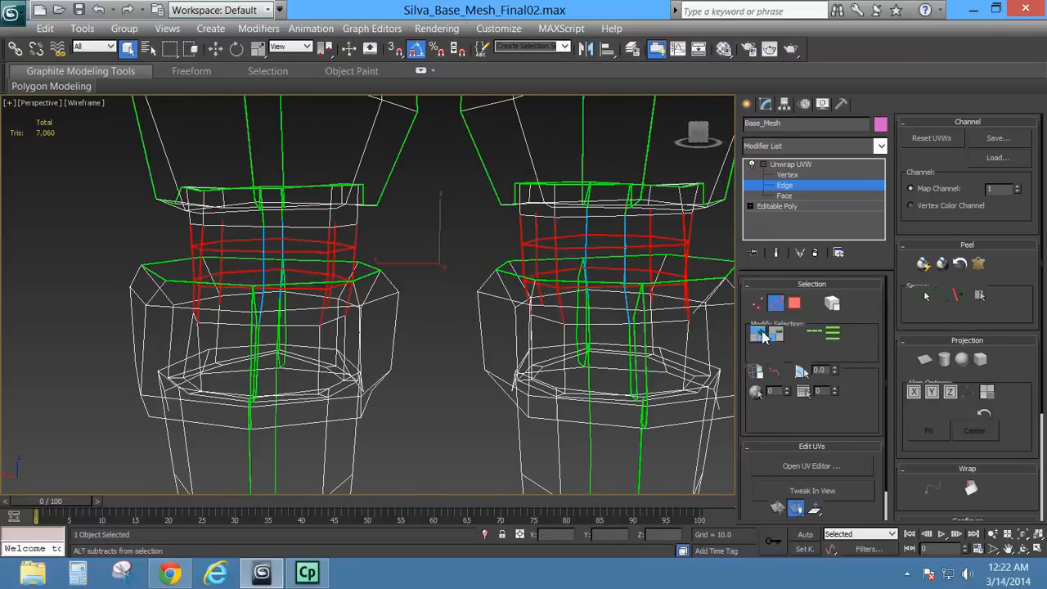
pyautogui.click(760, 337)
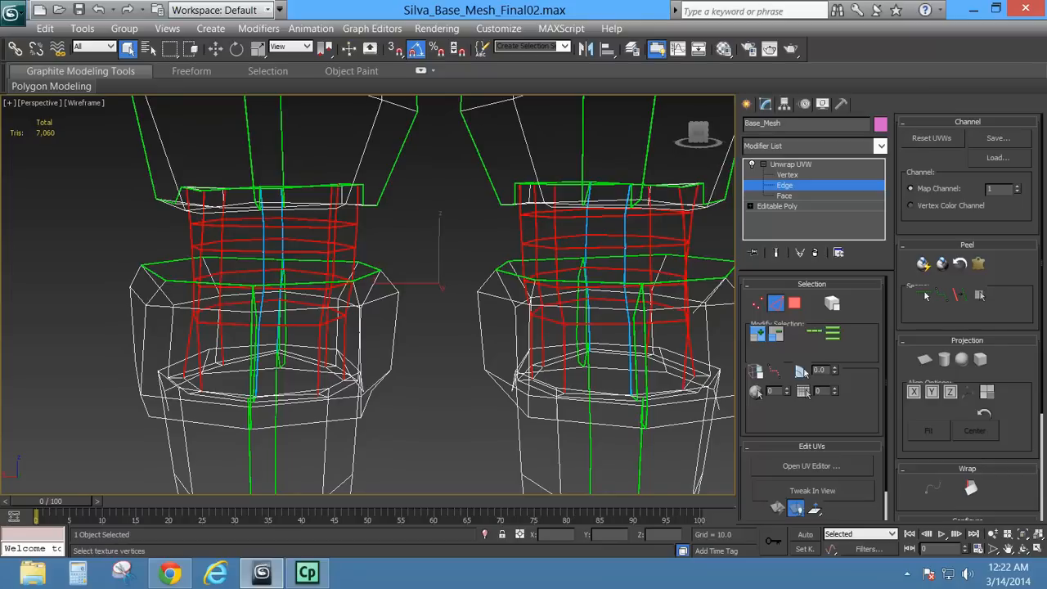
pyautogui.moveTo(478, 0); pyautogui.dragTo(623, 78)
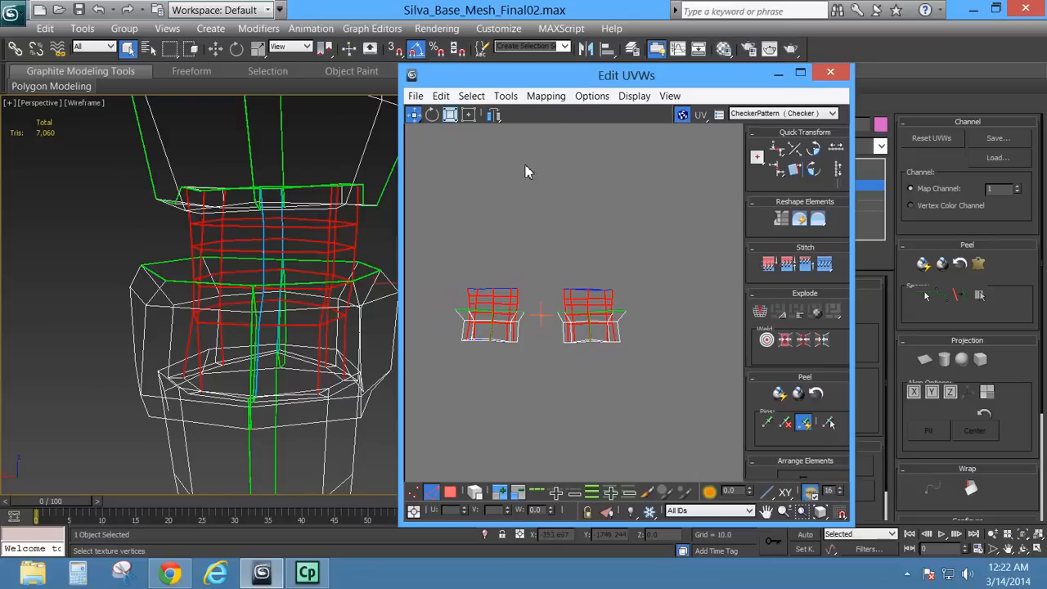
# Try to break the selected ankle edges in the UV layout, and undo it.
pyautogui.rightClick(512, 302)
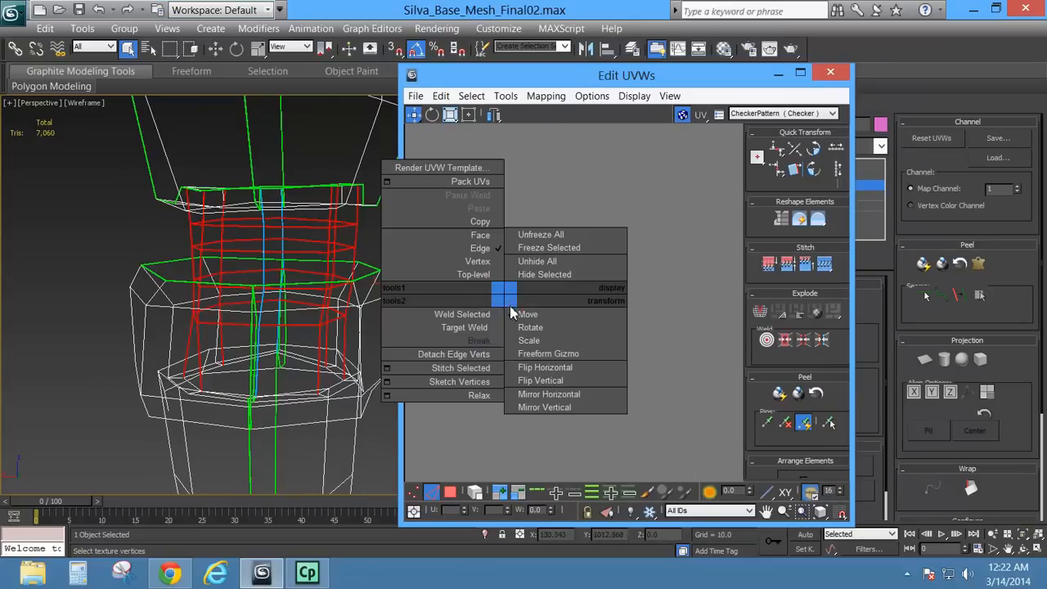
pyautogui.click(413, 339)
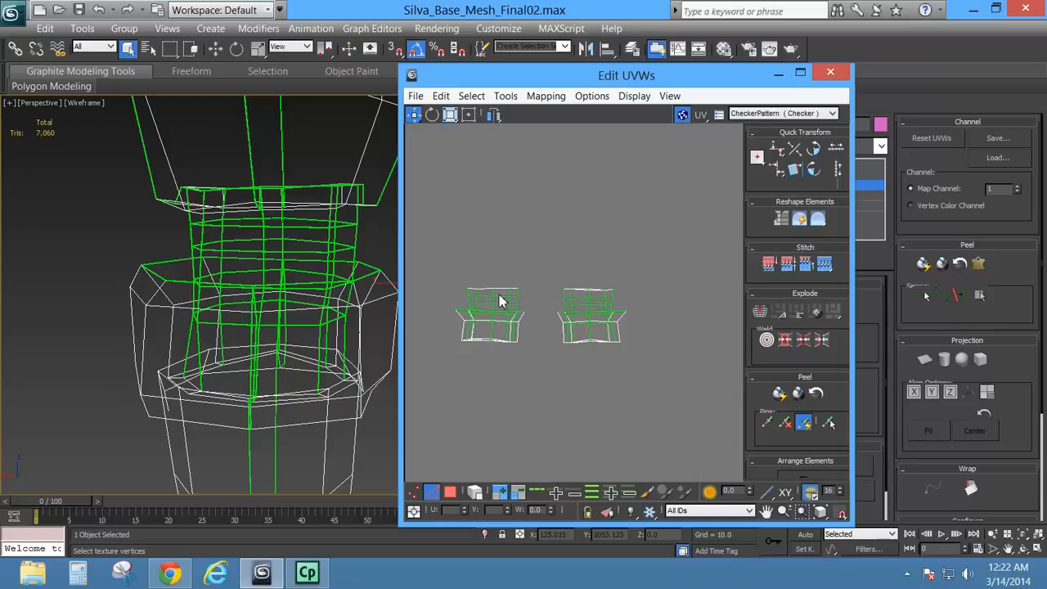
pyautogui.hotkey('ctrl', 'z')
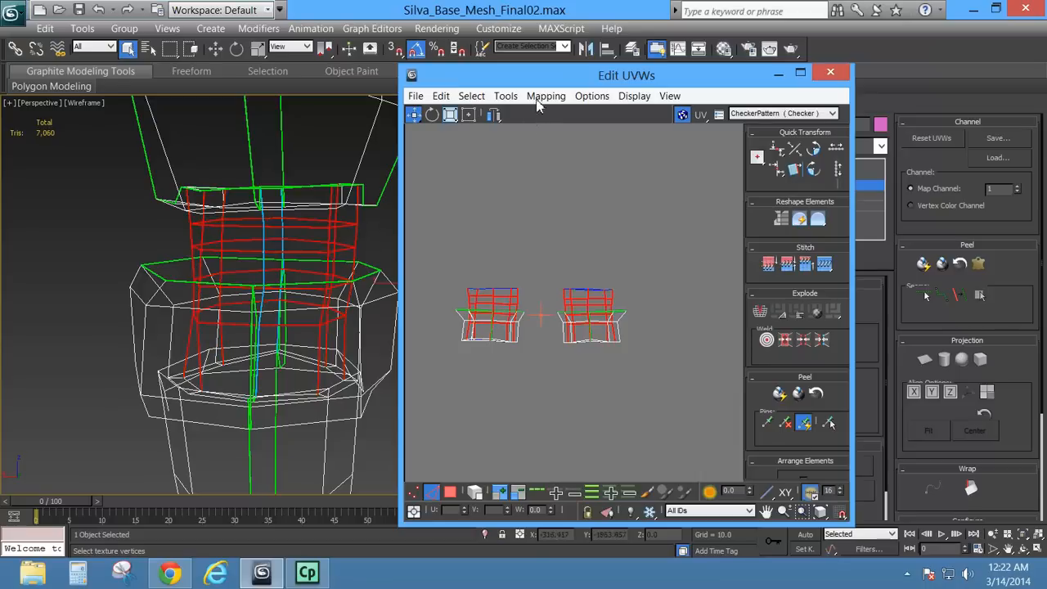
# Reposition the UV editor and convert the selected ankle edges to a face selection.
pyautogui.moveTo(548, 84); pyautogui.dragTo(451, 85)
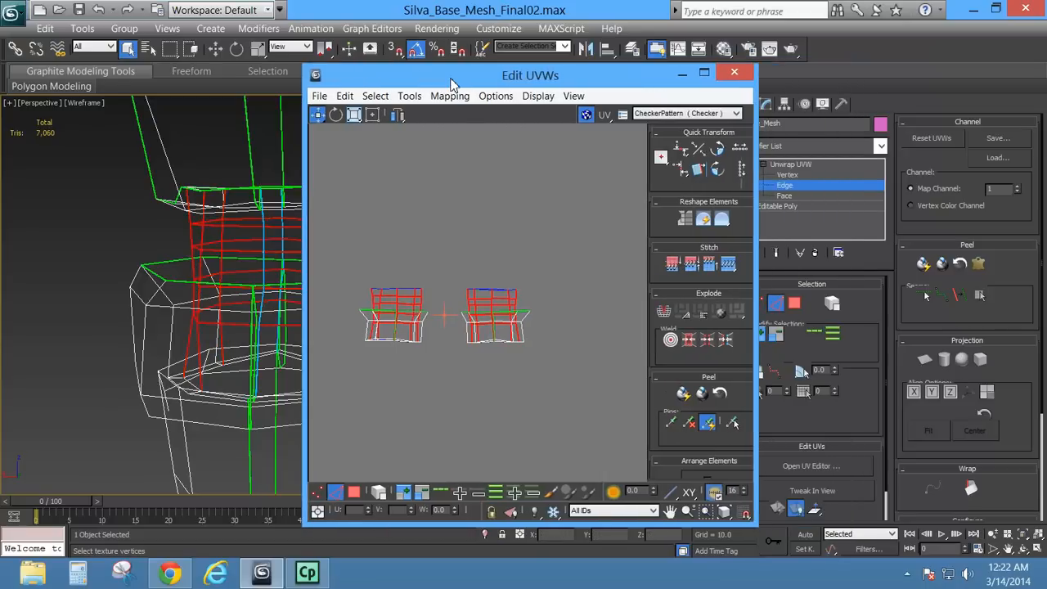
pyautogui.click(376, 97)
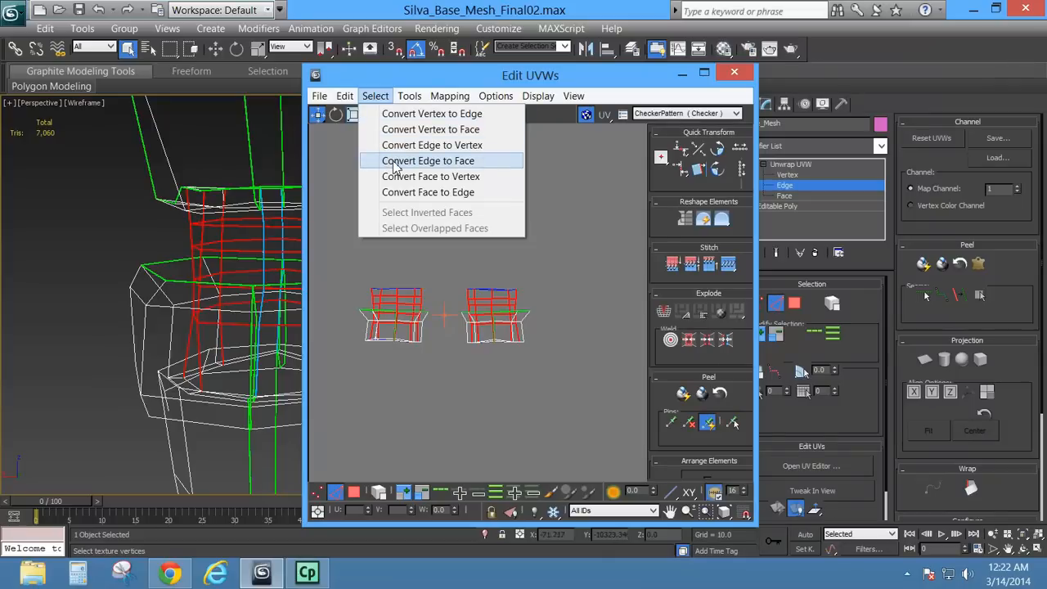
pyautogui.click(386, 164)
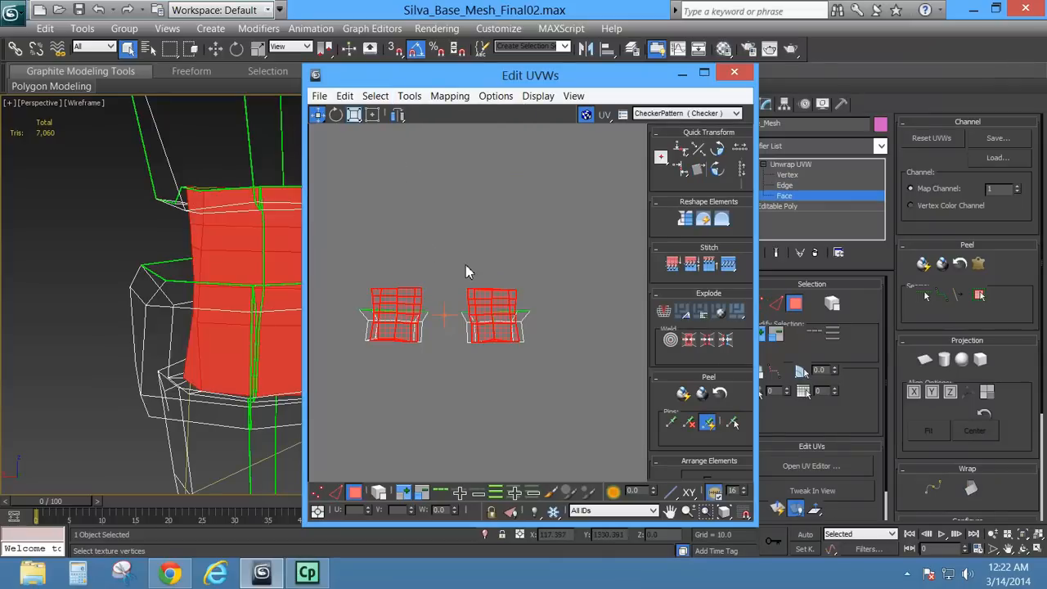
pyautogui.moveTo(466, 264); pyautogui.dragTo(465, 260, button='middle')
# Break the selected ankle faces off as separate shells and move them straight up, clear of the cuff shells.
pyautogui.rightClick(419, 301)
pyautogui.click(425, 306)
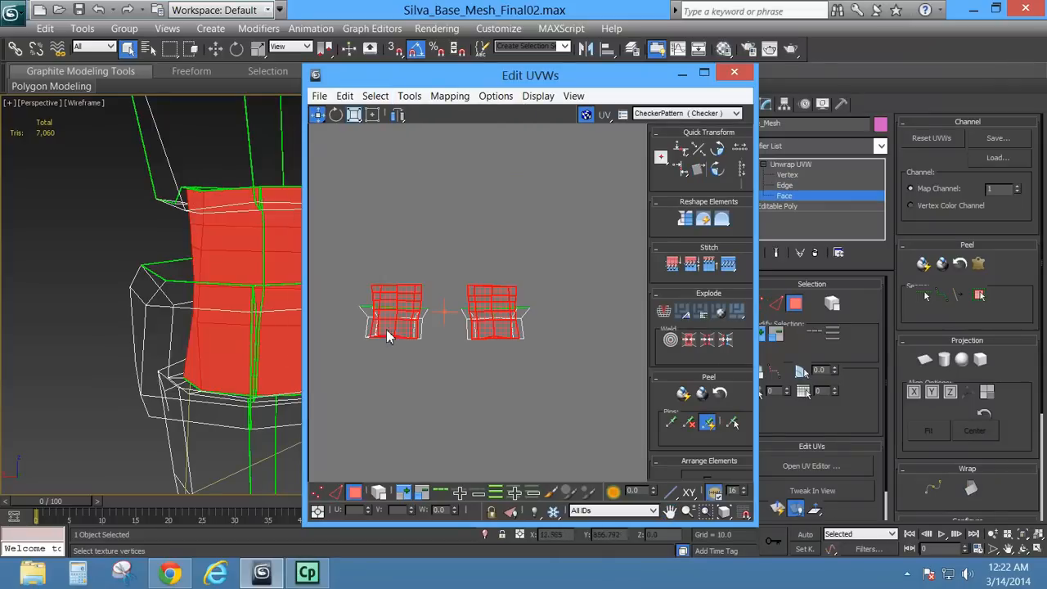
pyautogui.moveTo(403, 284); pyautogui.dragTo(402, 200)
pyautogui.moveTo(411, 276); pyautogui.dragTo(409, 302, button='middle')
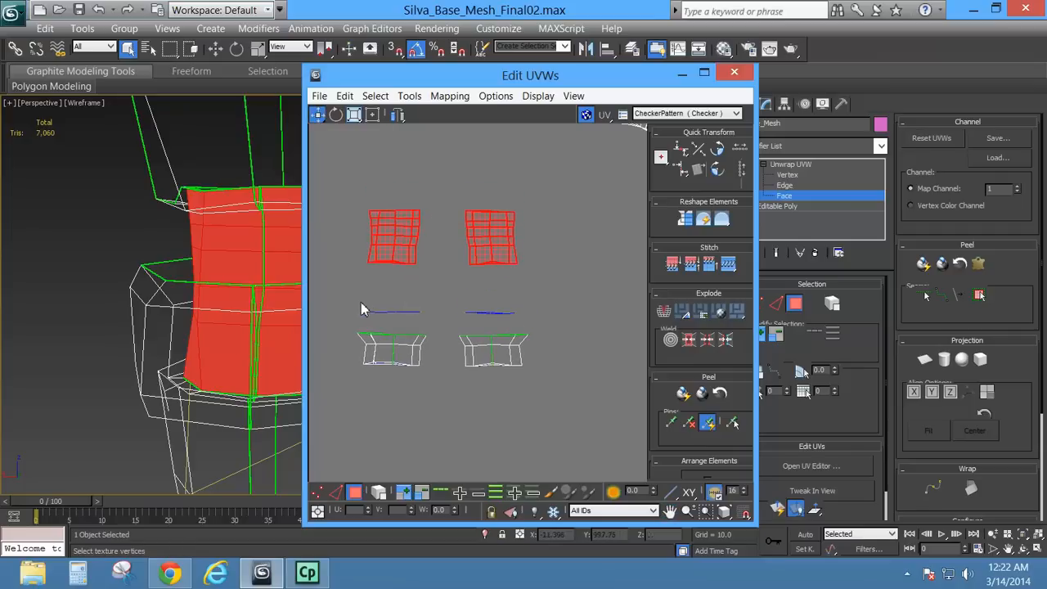
# Select the two flat face strips between the ankle and cuff shells and check their area on the model.
pyautogui.moveTo(535, 323); pyautogui.dragTo(536, 322)
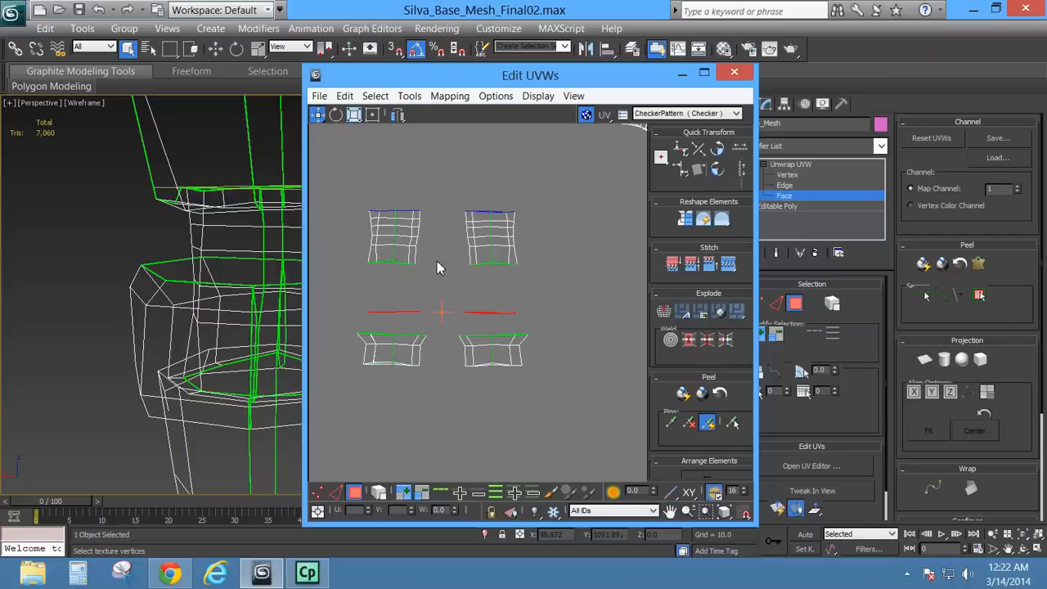
pyautogui.keyDown('alt'); pyautogui.moveTo(184, 217); pyautogui.dragTo(271, 236, button='middle'); pyautogui.keyUp('alt')
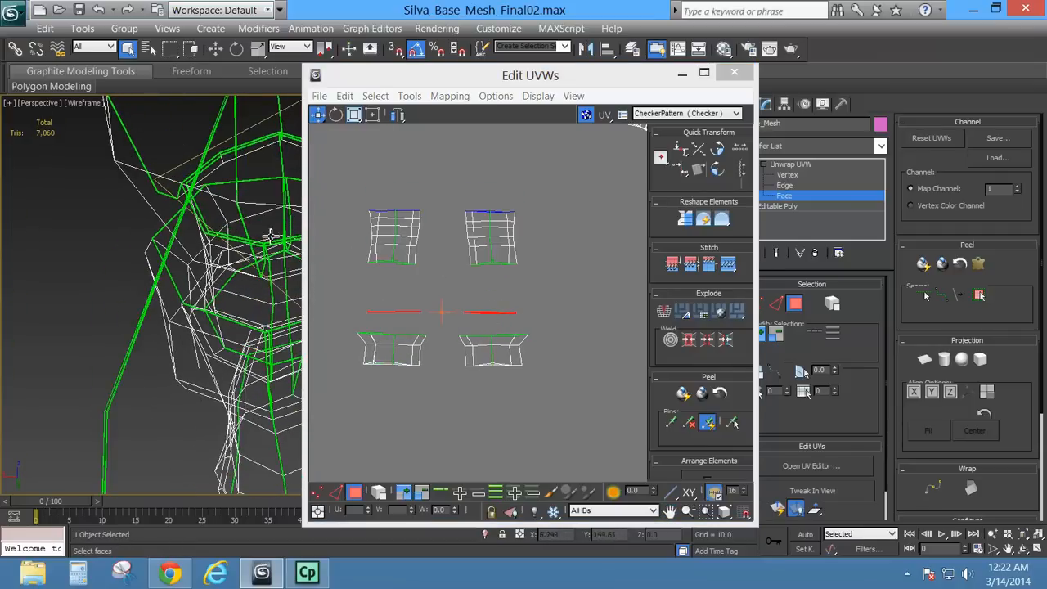
pyautogui.click(385, 312)
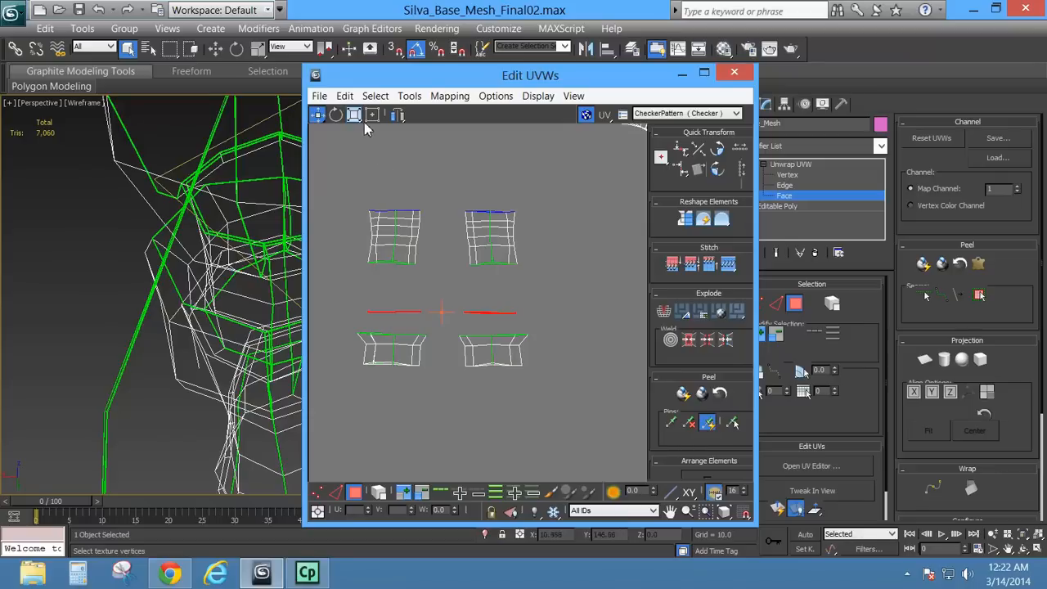
# Move the two selected flat face strips up in freeform mode and align them with the upper edges of the ankle shells.
pyautogui.click(373, 115)
pyautogui.click(419, 302)
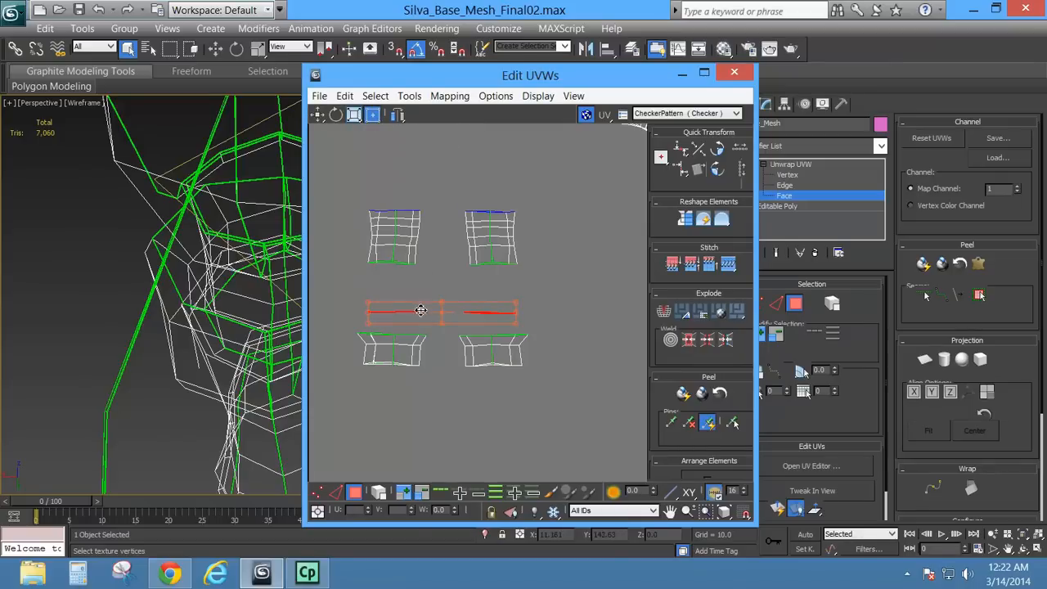
pyautogui.moveTo(419, 302); pyautogui.dragTo(409, 212)
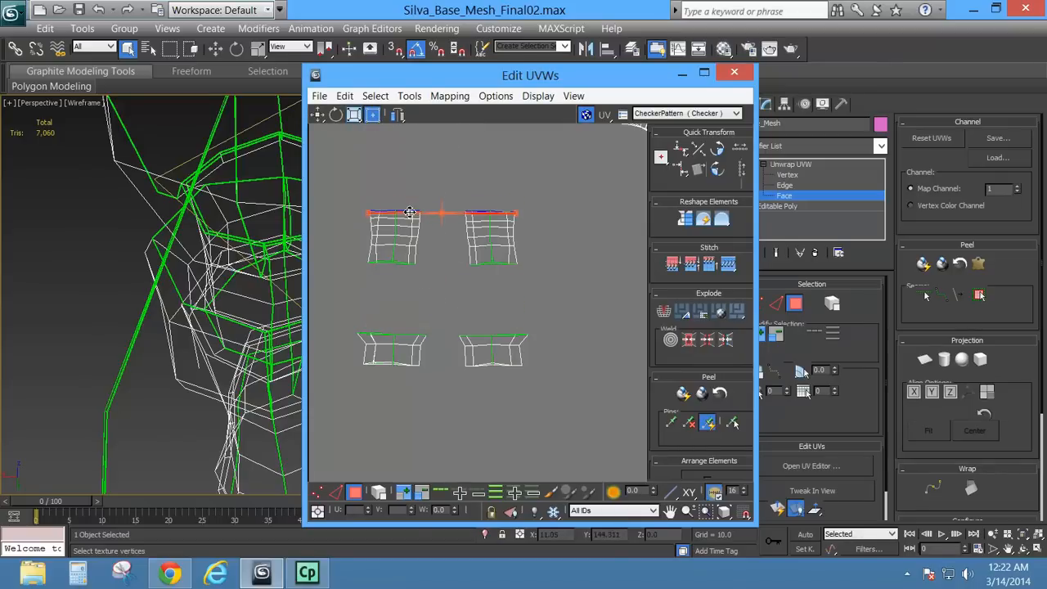
pyautogui.scroll(5, 392, 225)
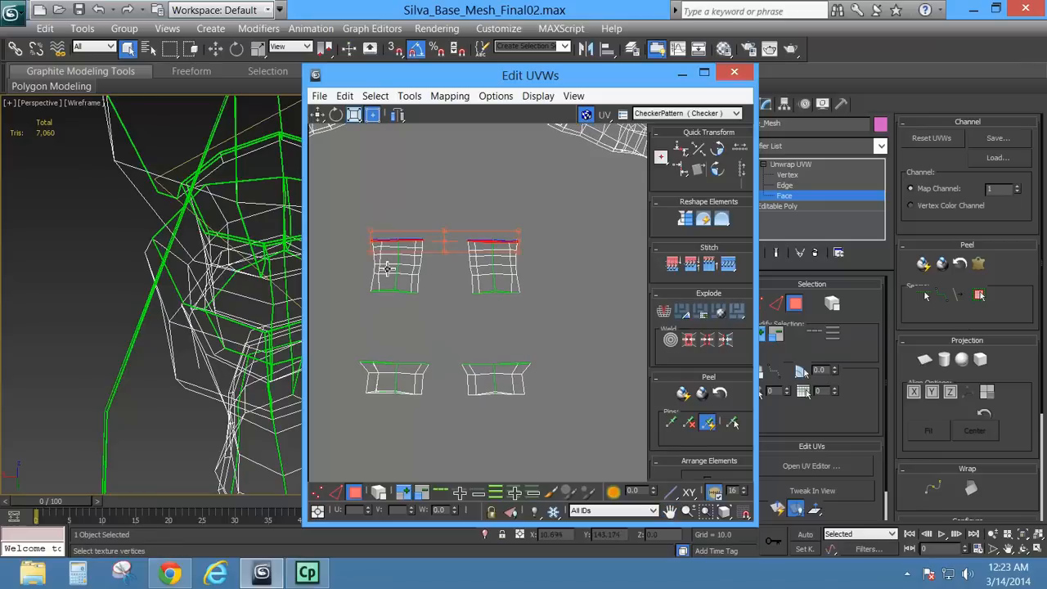
pyautogui.scroll(6, 396, 238)
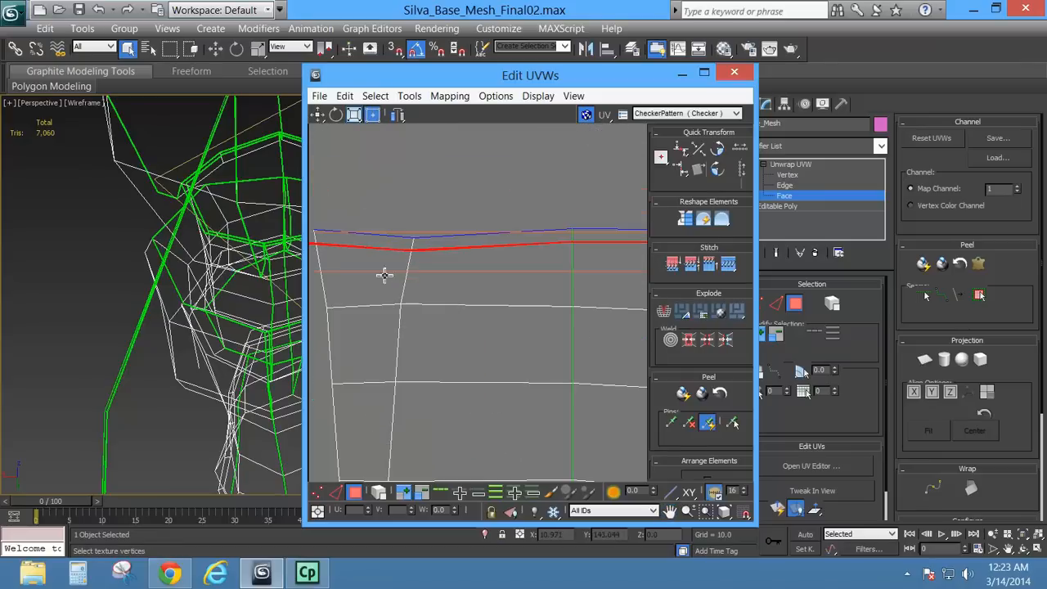
pyautogui.moveTo(377, 263); pyautogui.dragTo(489, 316, button='middle')
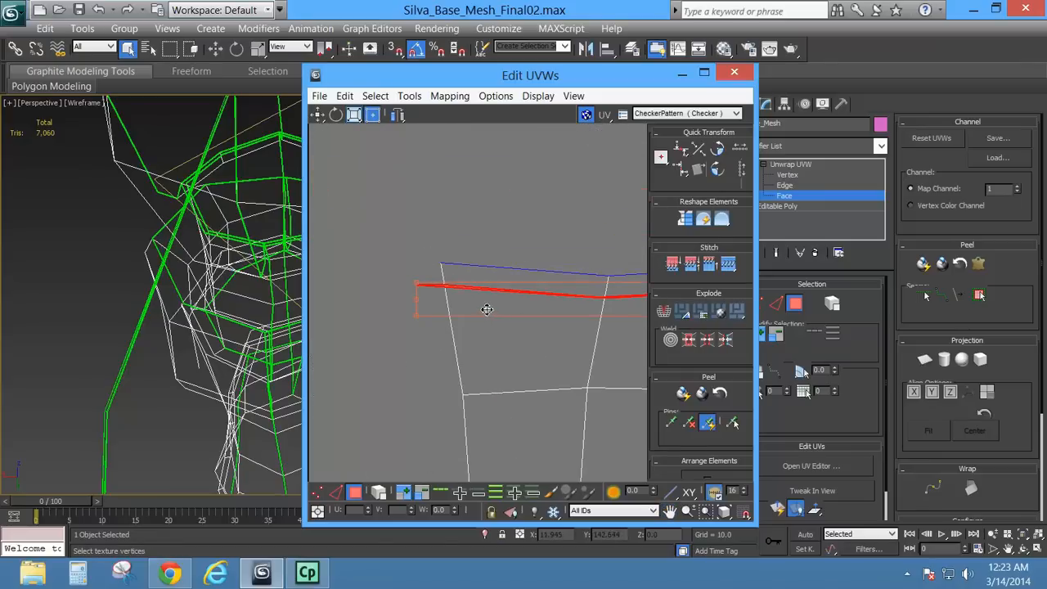
pyautogui.moveTo(487, 309); pyautogui.dragTo(480, 287)
pyautogui.scroll(-6, 504, 306)
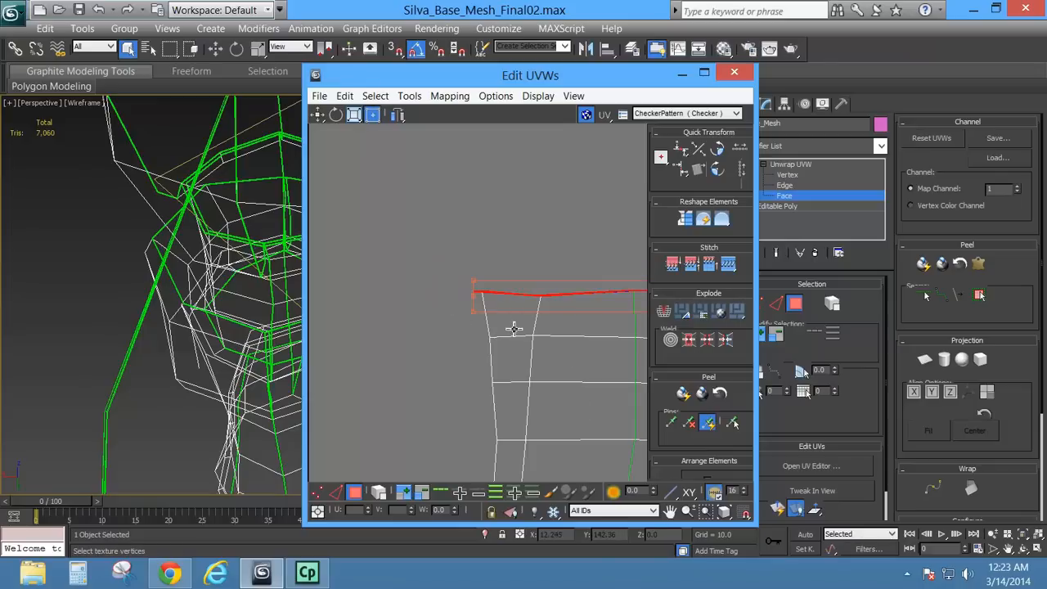
pyautogui.moveTo(577, 356); pyautogui.dragTo(437, 286, button='middle')
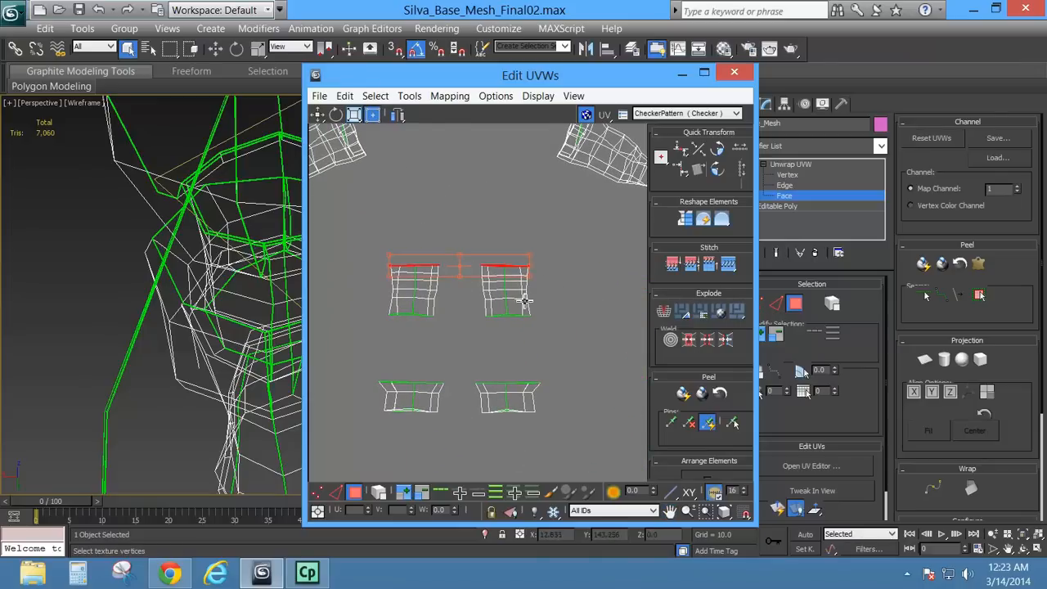
pyautogui.moveTo(526, 301); pyautogui.dragTo(495, 273, button='middle')
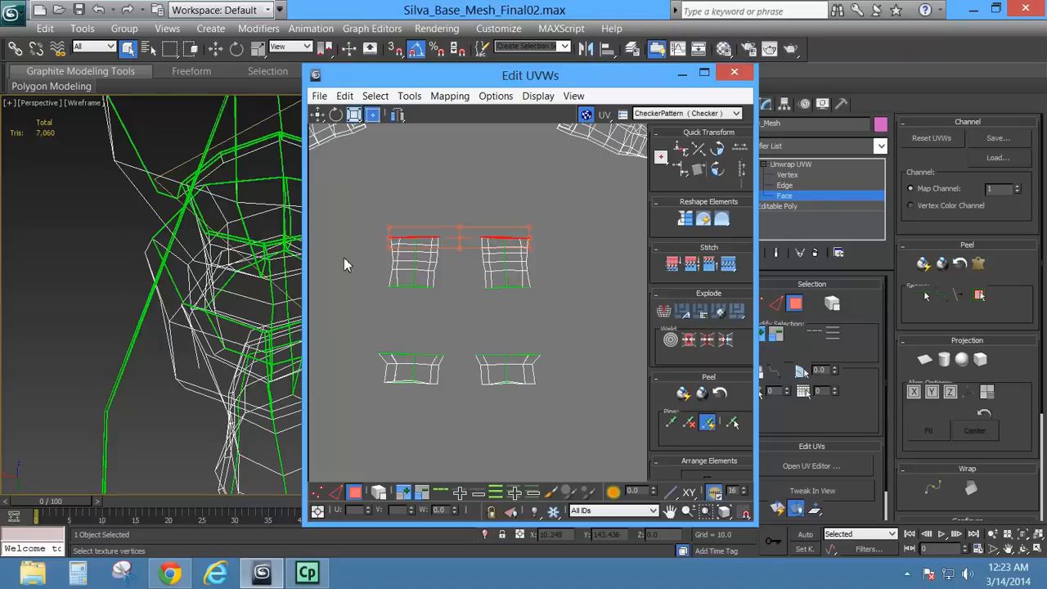
# Display the model shaded with edged faces and select one whole ankle shell, including its strip, in the UV layout.
pyautogui.keyDown('alt'); pyautogui.moveTo(222, 286); pyautogui.dragTo(197, 261, button='middle'); pyautogui.keyUp('alt')
pyautogui.scroll(-4, 190, 267)
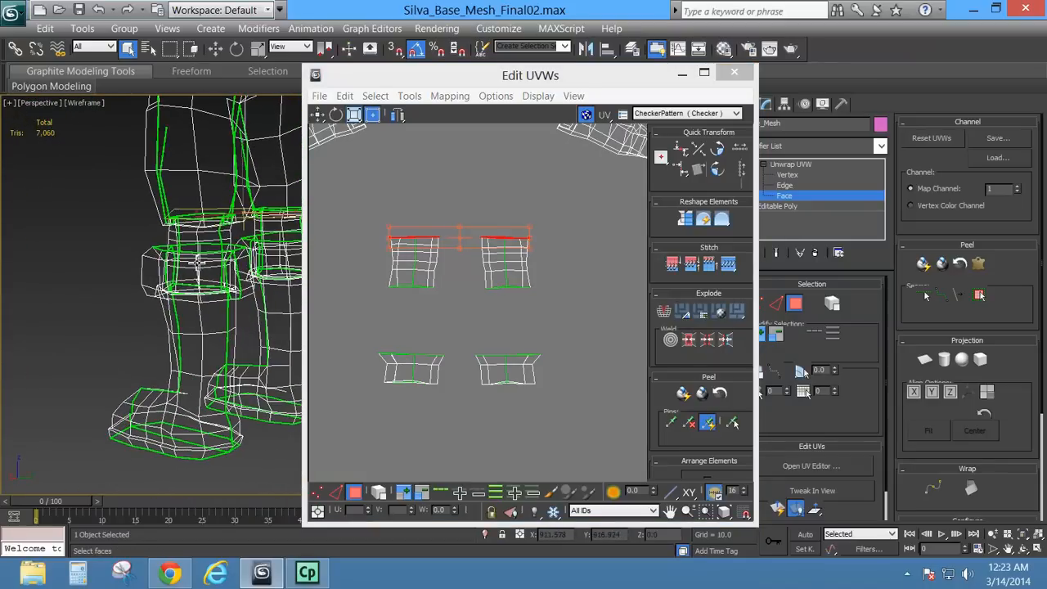
pyautogui.middleClick(392, 275)
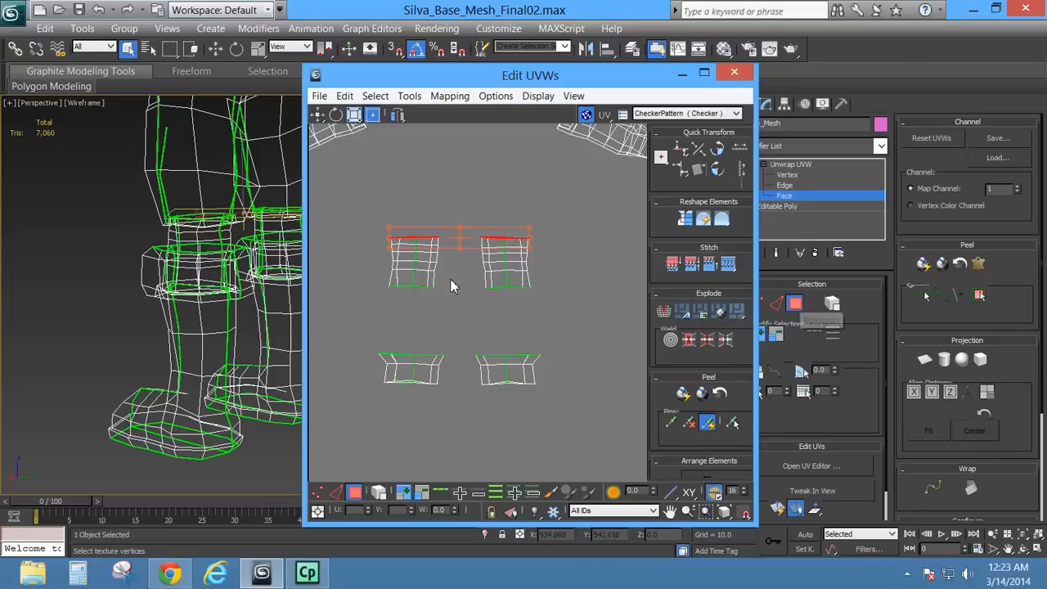
pyautogui.middleClick(140, 257)
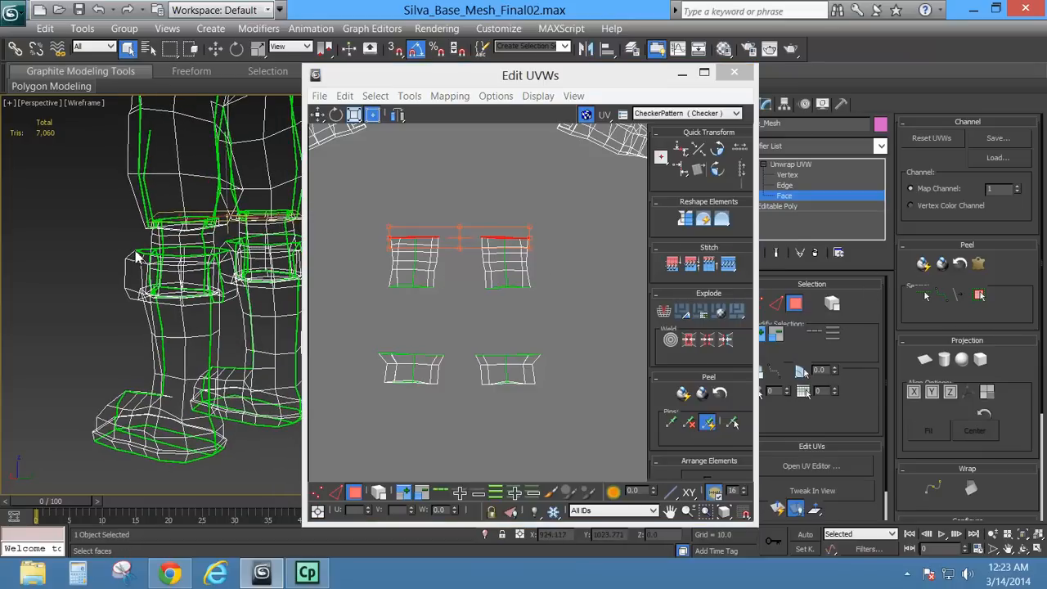
pyautogui.press('F3')
pyautogui.middleClick(378, 239)
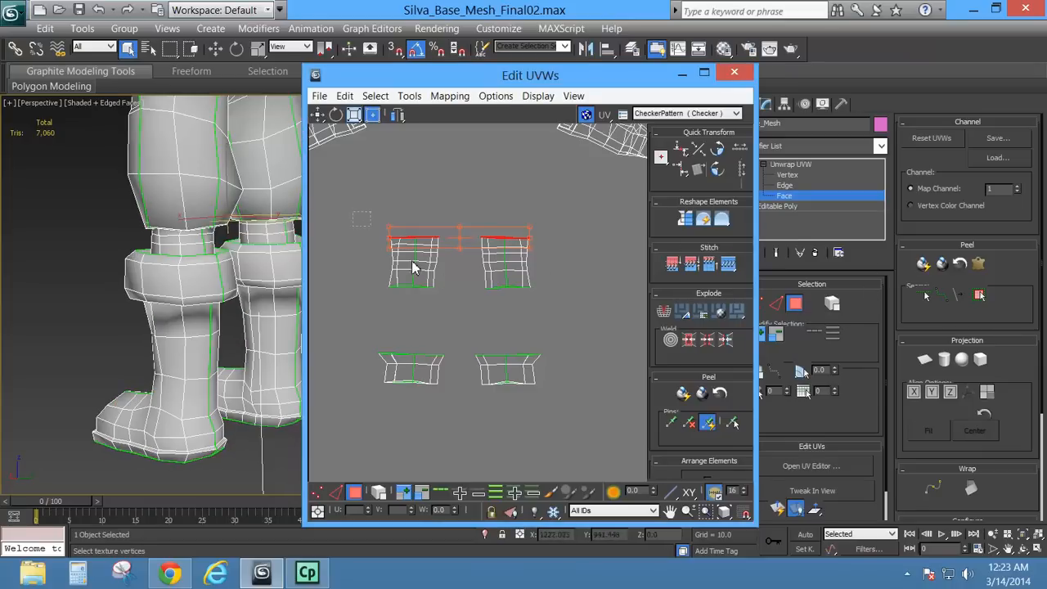
pyautogui.moveTo(449, 313); pyautogui.dragTo(450, 313)
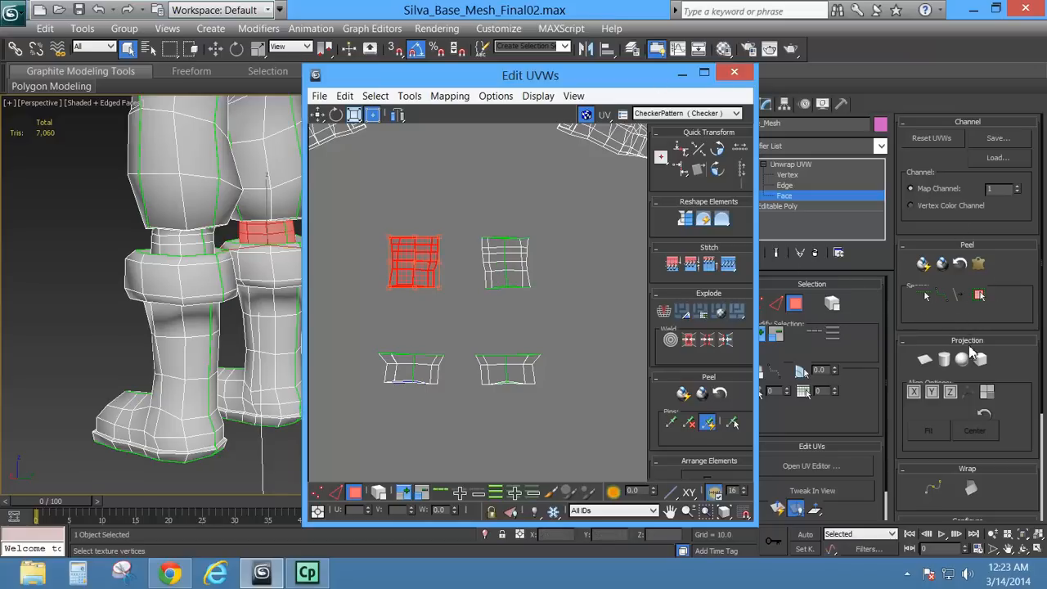
# Apply a cylindrical projection to the selected ankle faces and bring the resulting UV shell into view.
pyautogui.click(944, 359)
pyautogui.scroll(-2, 467, 163)
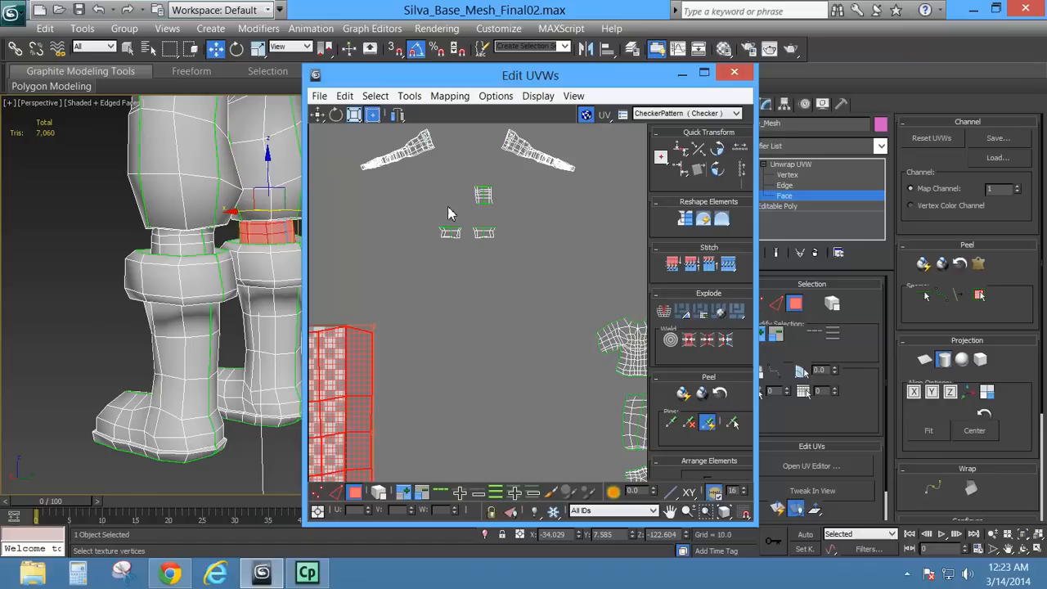
pyautogui.moveTo(368, 314); pyautogui.dragTo(538, 245, button='middle')
pyautogui.scroll(-1, 538, 244)
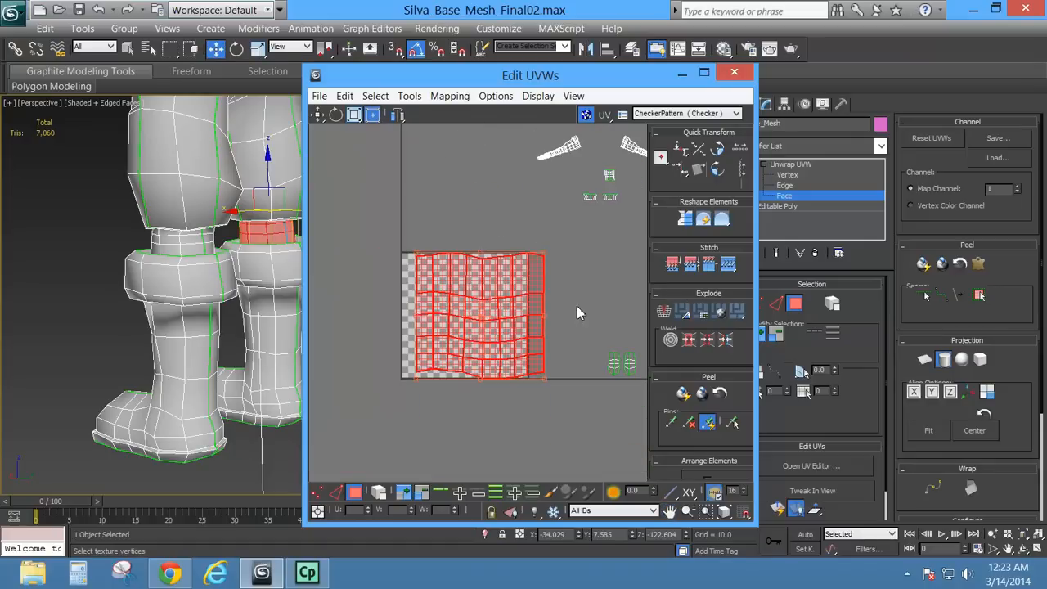
pyautogui.moveTo(576, 313); pyautogui.dragTo(528, 299, button='middle')
pyautogui.scroll(1, 505, 281)
pyautogui.scroll(-1, 460, 281)
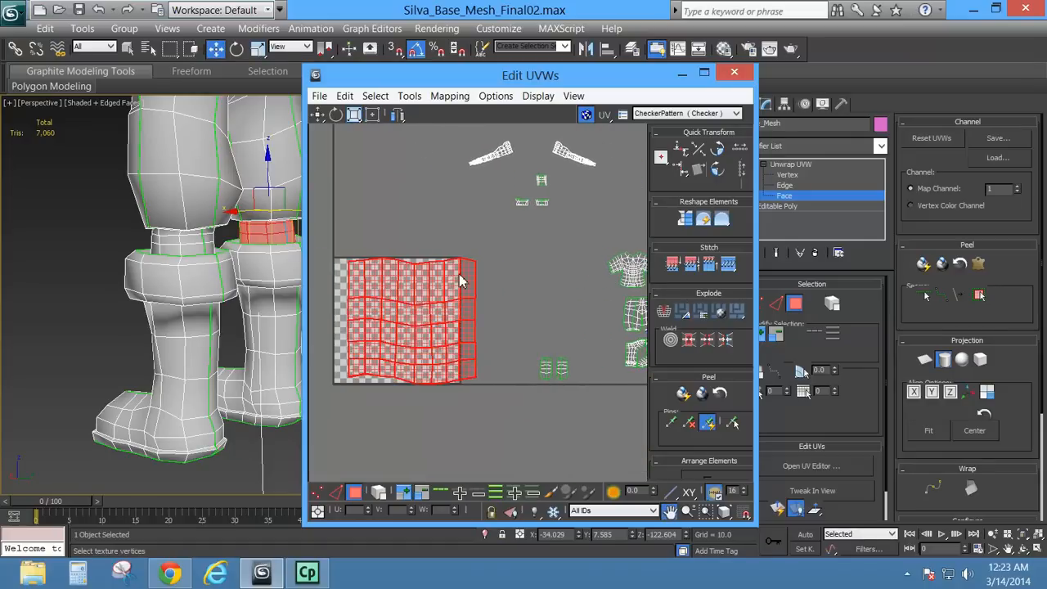
# Switch the model to wireframe and rotate the cylindrical projection gizmo around the ankle to shift the shell's seam.
pyautogui.keyDown('alt'); pyautogui.moveTo(204, 262); pyautogui.dragTo(158, 273, button='middle'); pyautogui.keyUp('alt')
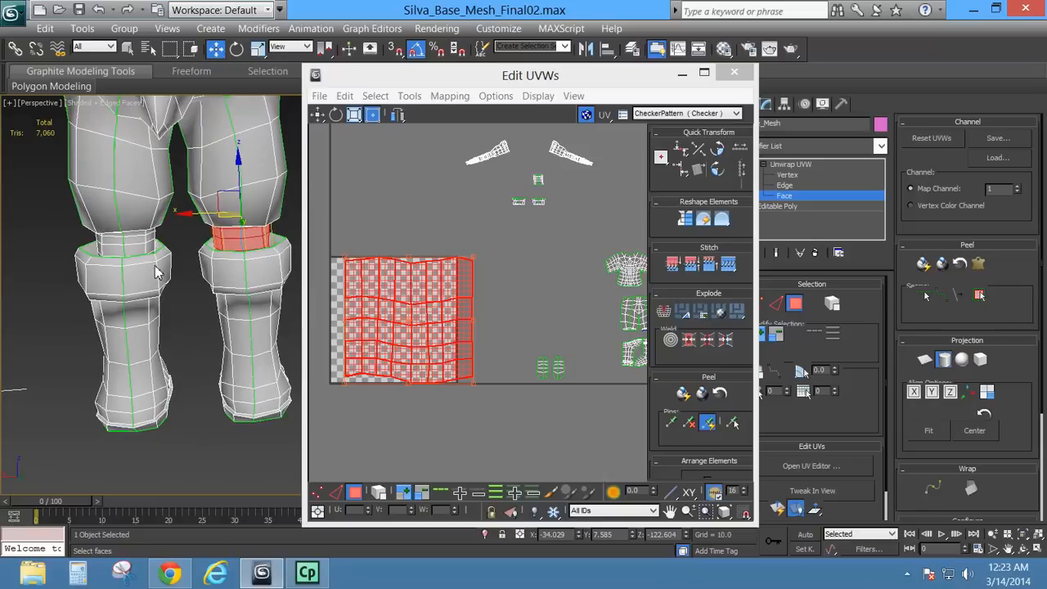
pyautogui.press('F3')
pyautogui.moveTo(229, 239)
pyautogui.keyDown('alt'); pyautogui.mouseDown(button='middle')
pyautogui.moveTo(229, 264)
pyautogui.moveTo(206, 284)
pyautogui.moveTo(233, 275)
pyautogui.mouseUp(button='middle'); pyautogui.keyUp('alt')
pyautogui.scroll(5, 228, 266)
pyautogui.keyDown('alt'); pyautogui.moveTo(143, 278); pyautogui.dragTo(305, 204, button='middle'); pyautogui.keyUp('alt')
pyautogui.click(237, 49)
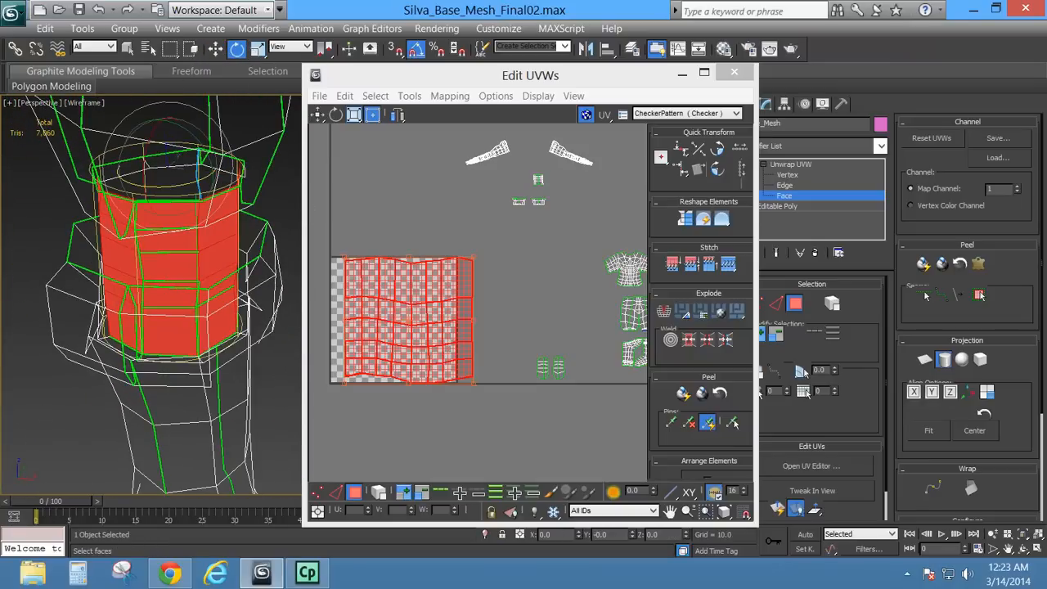
pyautogui.moveTo(164, 185); pyautogui.dragTo(186, 183)
pyautogui.click(375, 321)
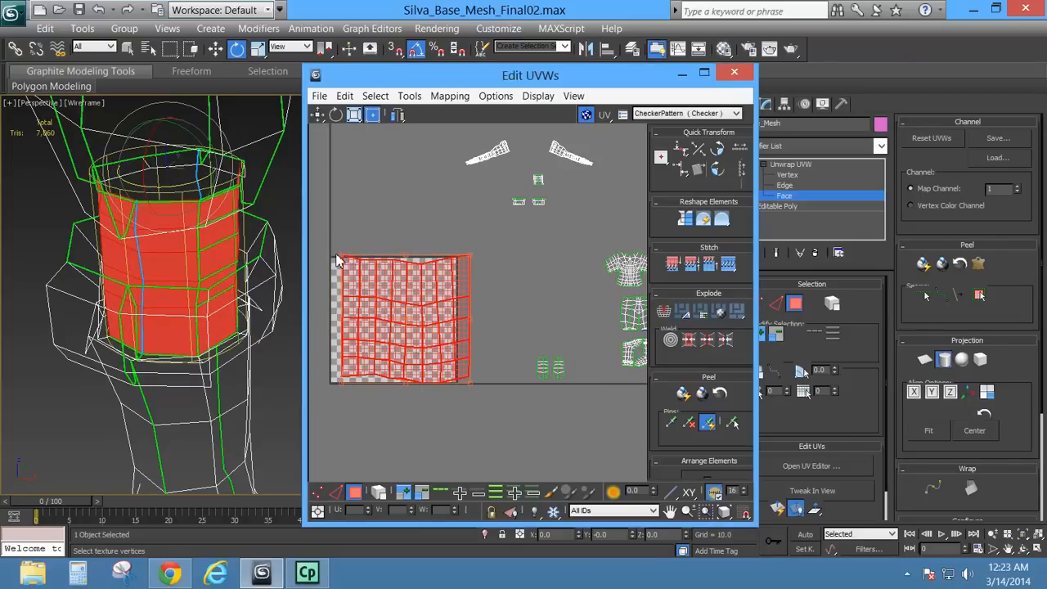
# Rotate the cylindrical gizmo by -15 degrees about Z and check the shell's borders in the UV layout.
pyautogui.scroll(5, 343, 342)
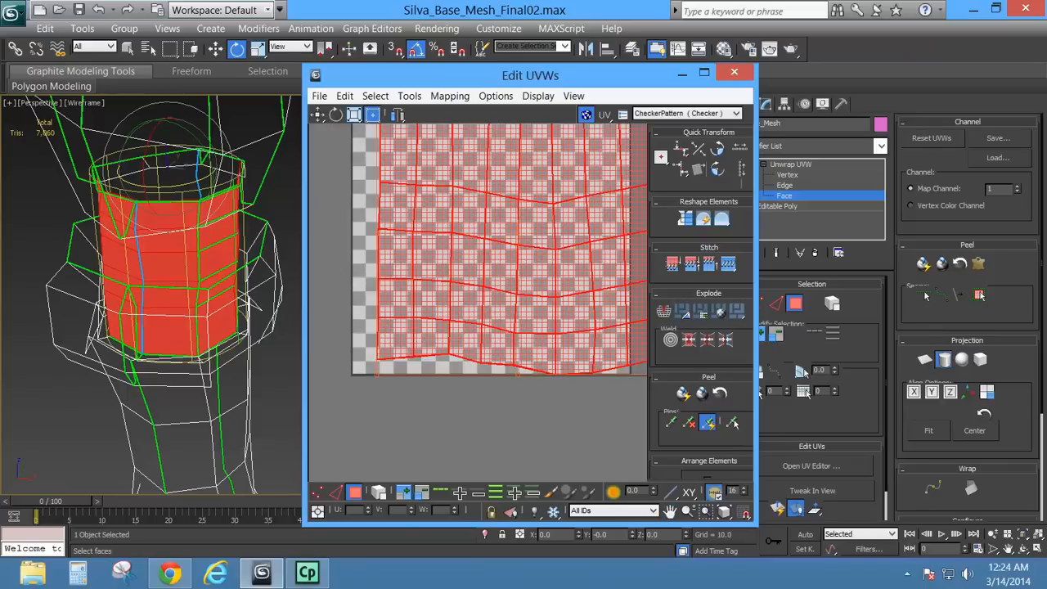
pyautogui.moveTo(167, 186); pyautogui.dragTo(136, 185)
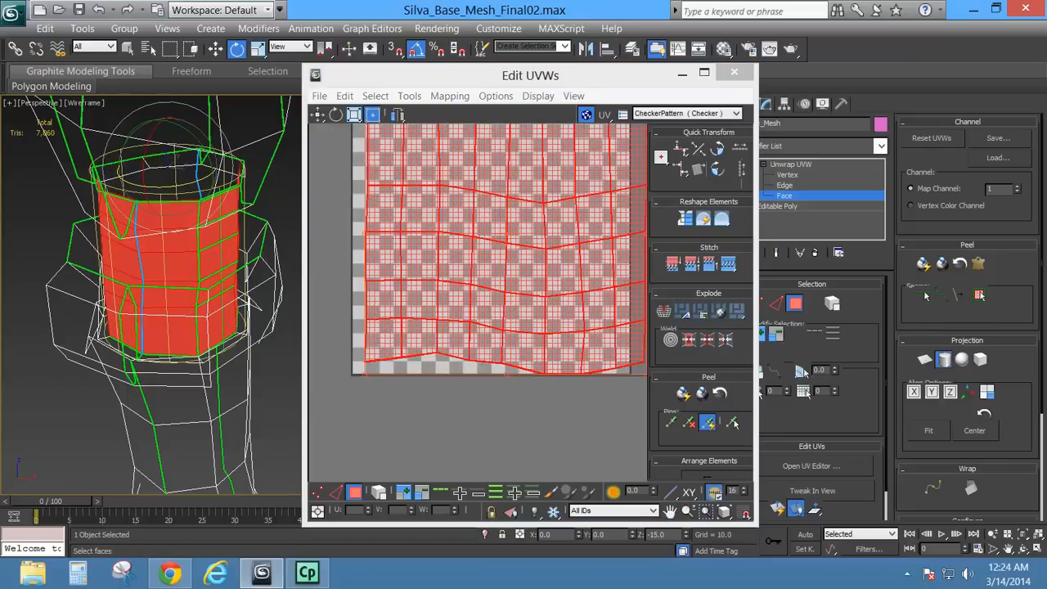
pyautogui.moveTo(284, 208); pyautogui.dragTo(287, 270, button='middle')
pyautogui.moveTo(603, 224); pyautogui.dragTo(530, 305, button='middle')
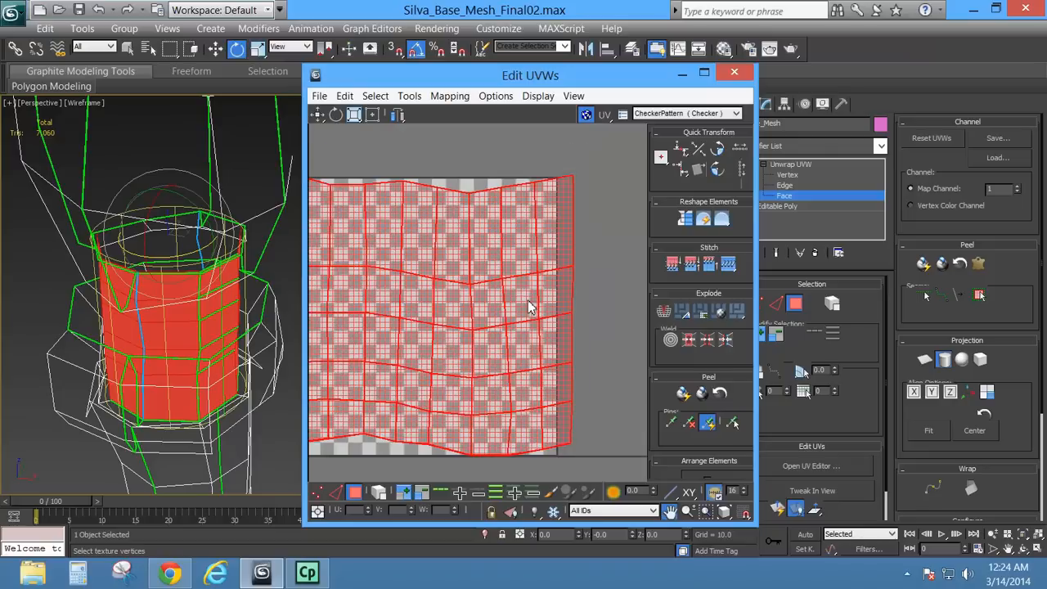
pyautogui.scroll(-2, 530, 304)
pyautogui.moveTo(459, 316); pyautogui.dragTo(479, 313, button='middle')
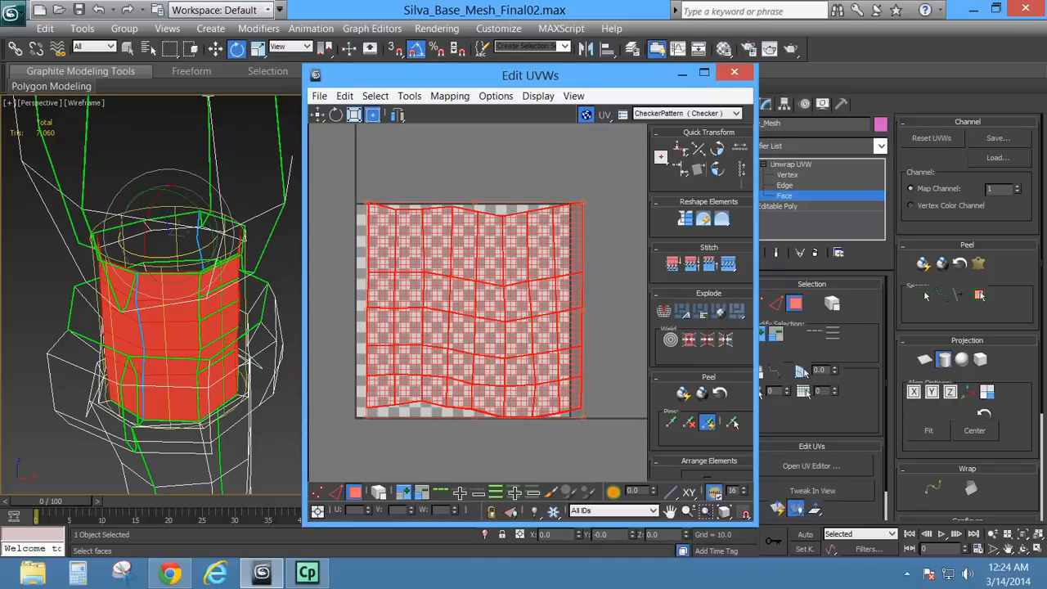
# Rotate the cylindrical gizmo back about Z, fine-tuning the angle until the shell's side borders run straight without wrapped faces.
pyautogui.moveTo(169, 252); pyautogui.dragTo(199, 252)
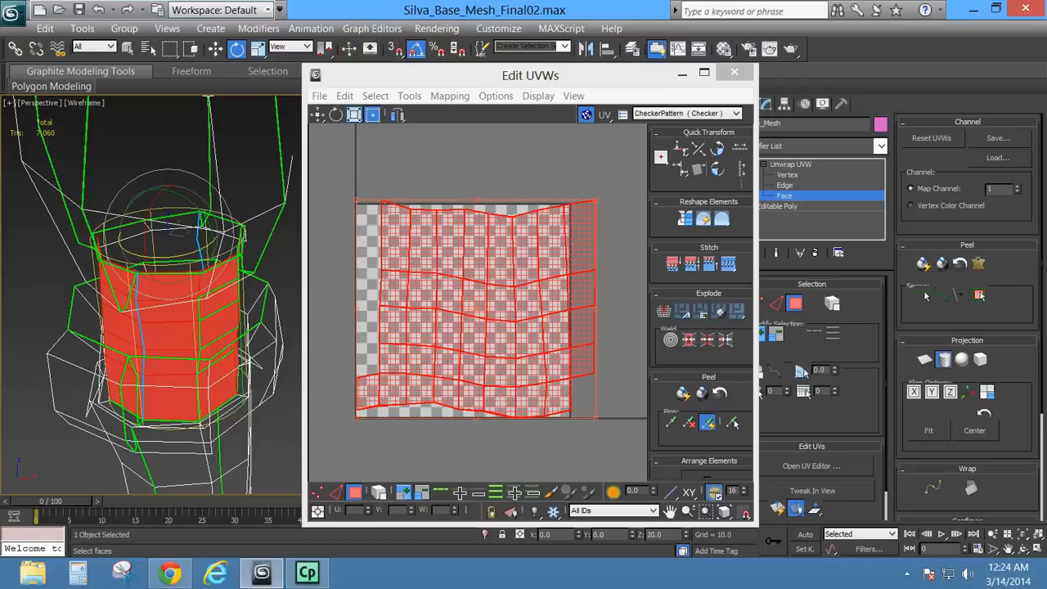
pyautogui.click(415, 233)
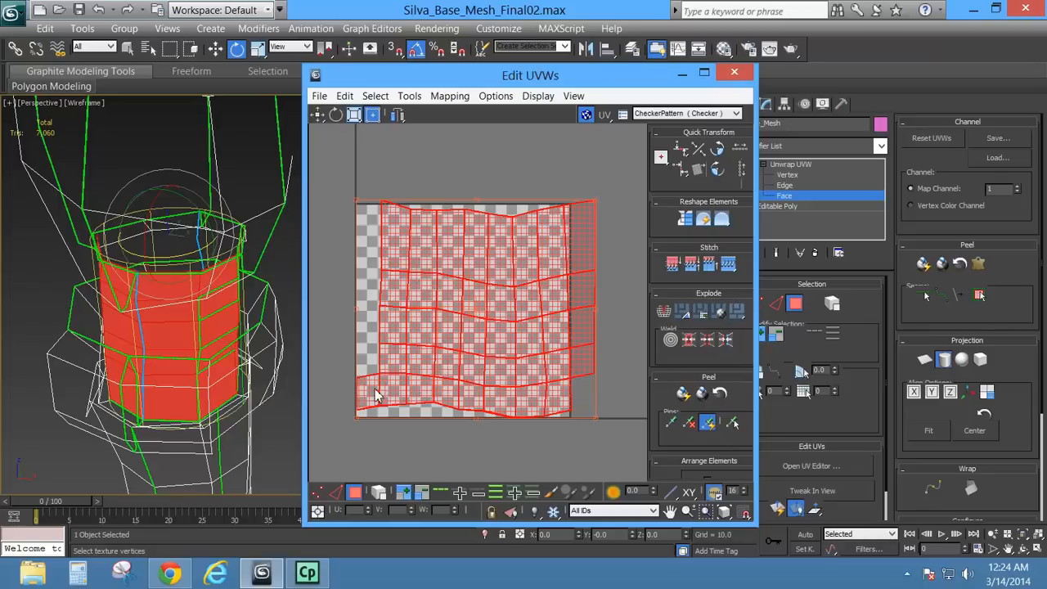
pyautogui.moveTo(199, 252)
pyautogui.mouseDown()
pyautogui.moveTo(207, 252)
pyautogui.moveTo(199, 251)
pyautogui.mouseUp()
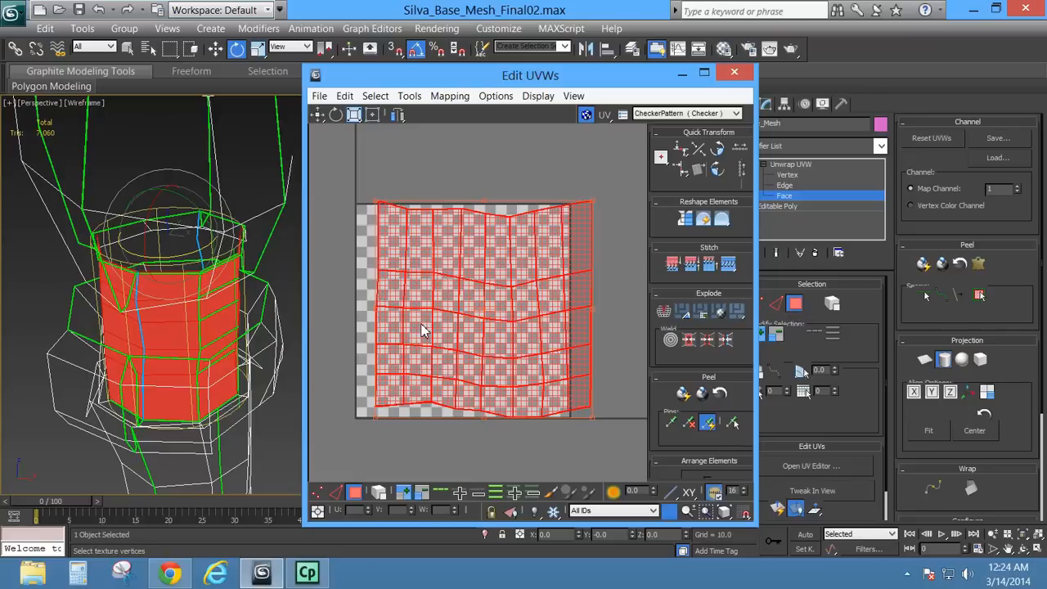
pyautogui.scroll(-3, 424, 324)
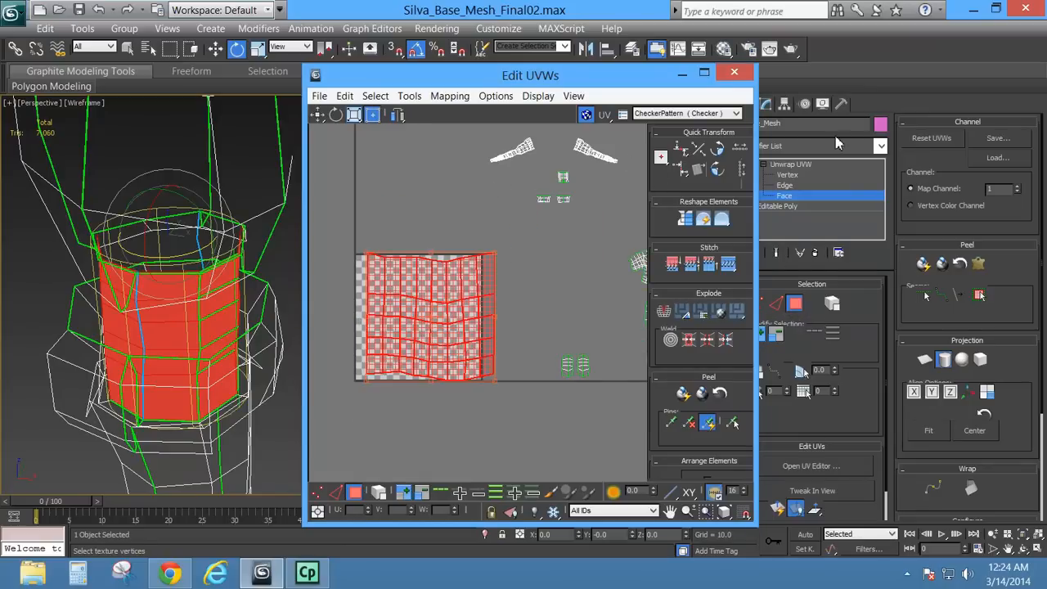
# Select the column of vertices along the ankle shell's outer side border beyond the checker tile and weld them.
pyautogui.click(793, 175)
pyautogui.moveTo(508, 242); pyautogui.dragTo(488, 338)
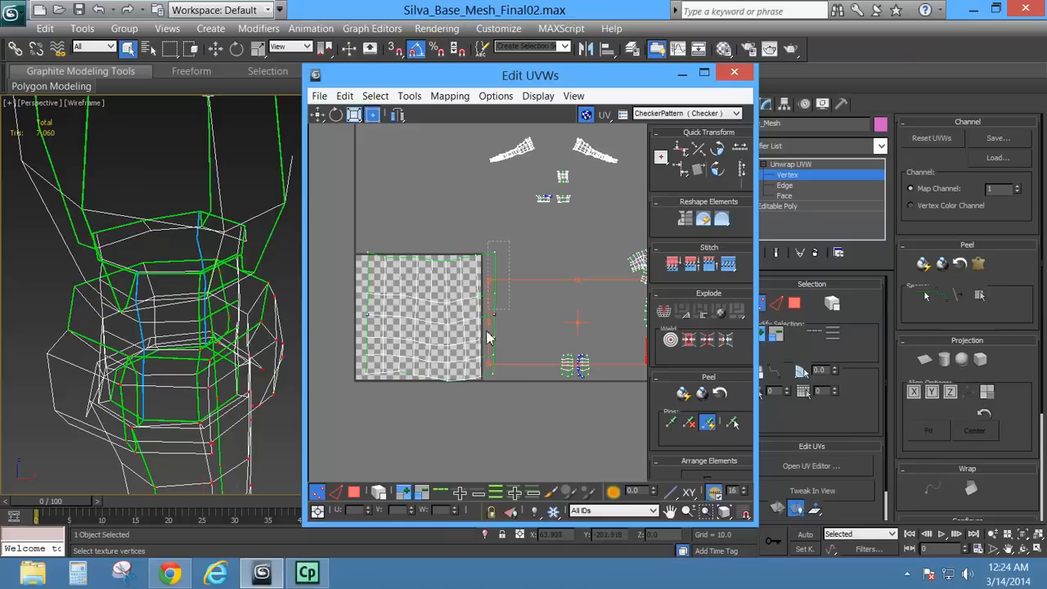
pyautogui.moveTo(486, 390); pyautogui.dragTo(486, 390)
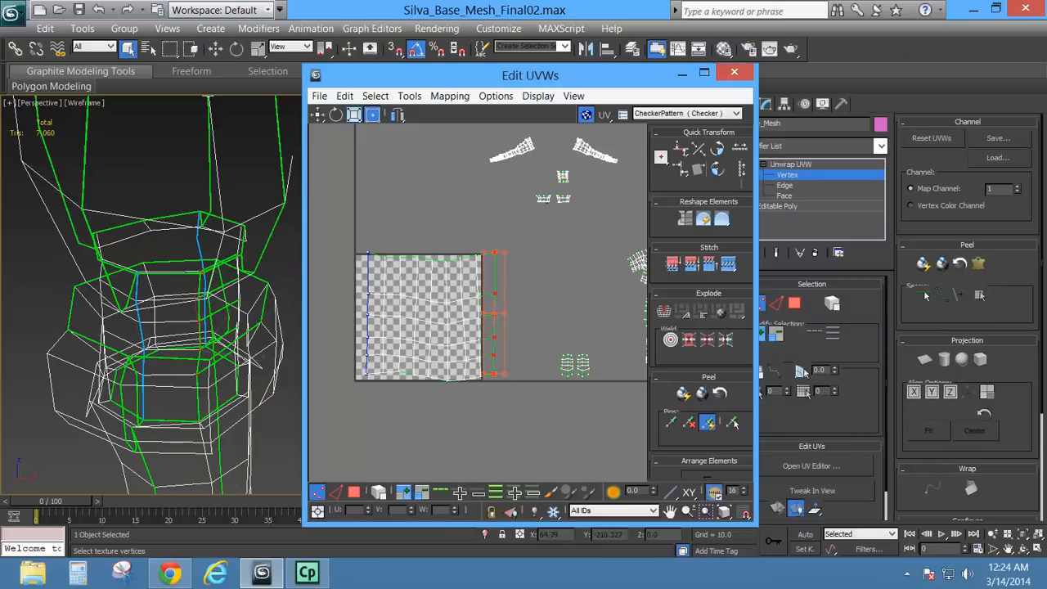
pyautogui.rightClick(495, 248)
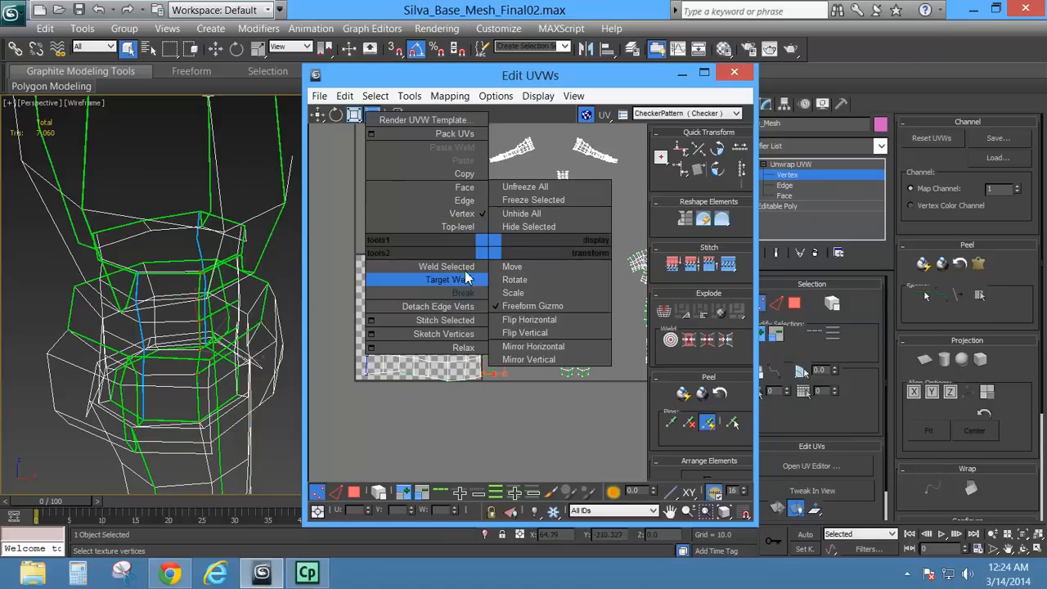
pyautogui.click(466, 271)
# Relax the ankle shell's faces by face angles with 100 iterations, amount 0.1 and stretch 0.0.
pyautogui.click(794, 304)
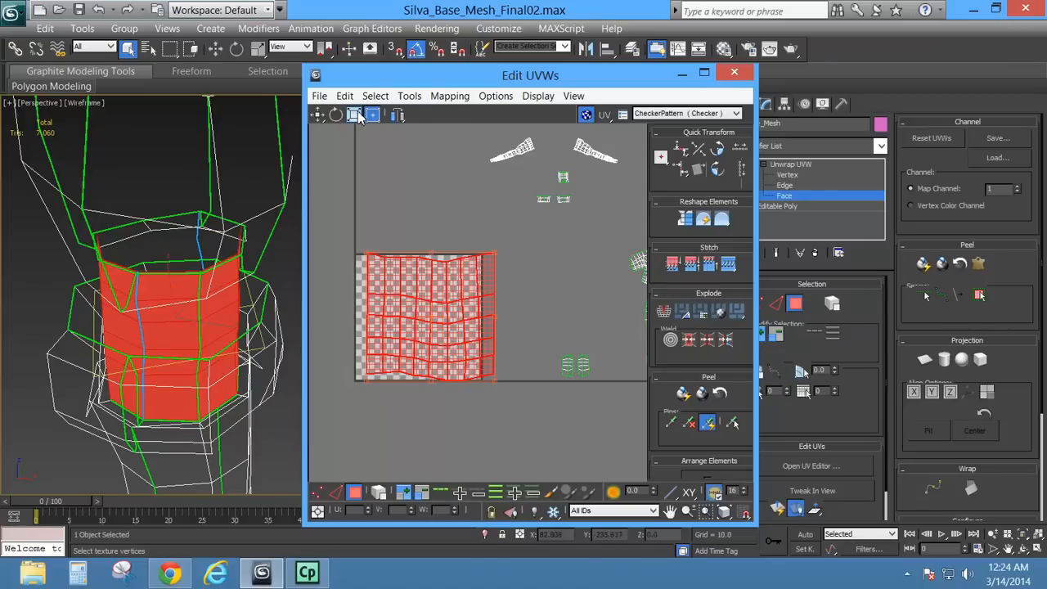
pyautogui.click(375, 95)
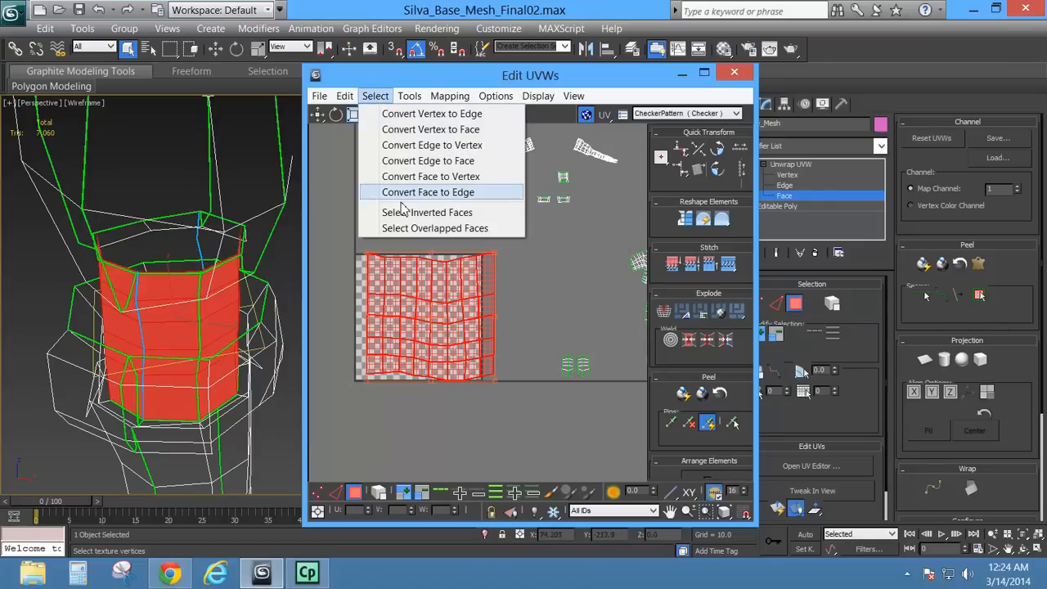
pyautogui.moveTo(408, 96)
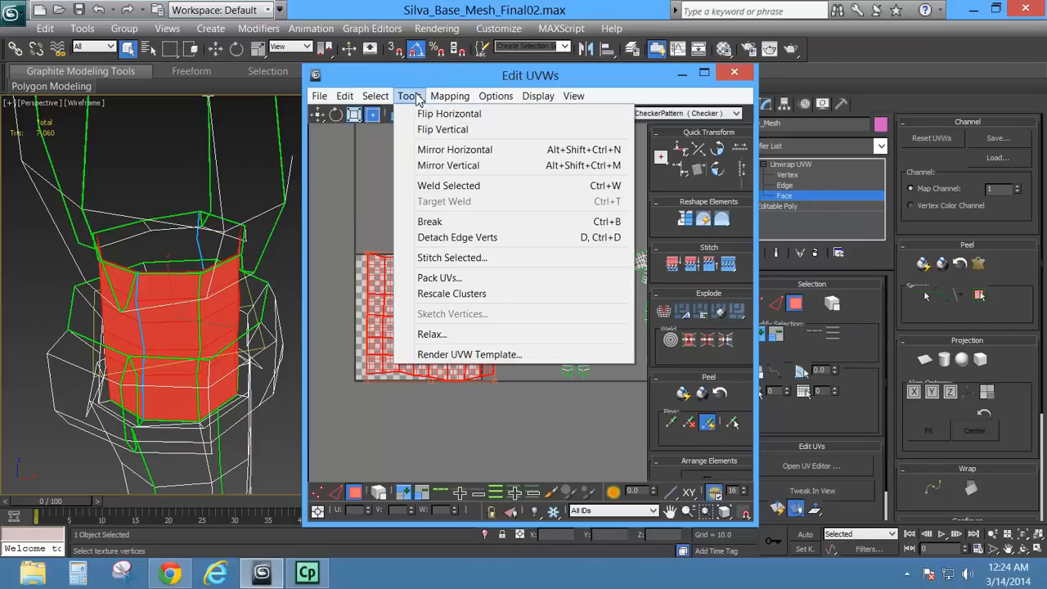
pyautogui.click(431, 334)
pyautogui.click(505, 237)
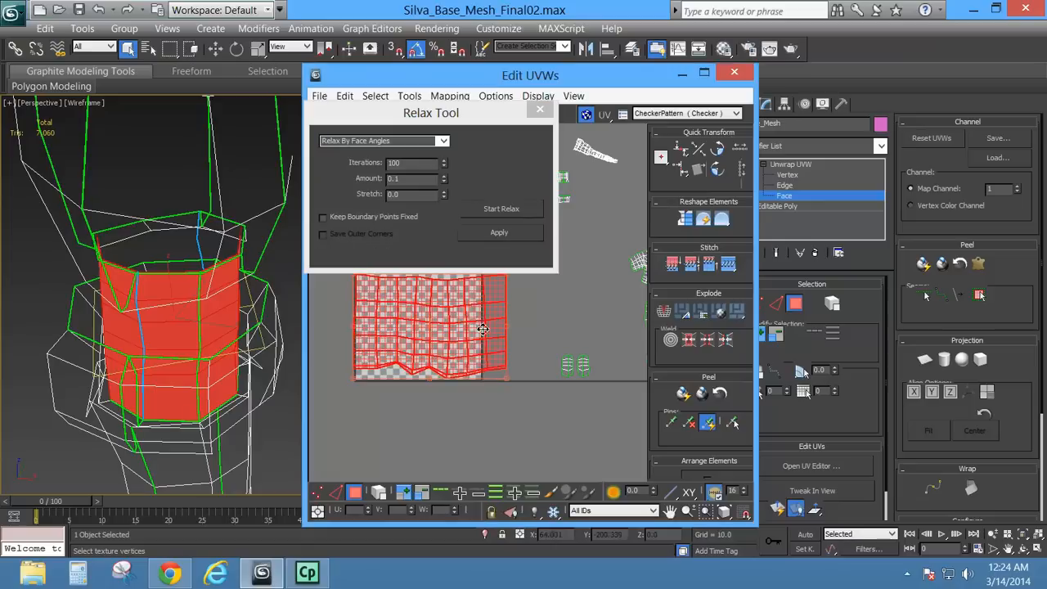
pyautogui.scroll(2, 412, 409)
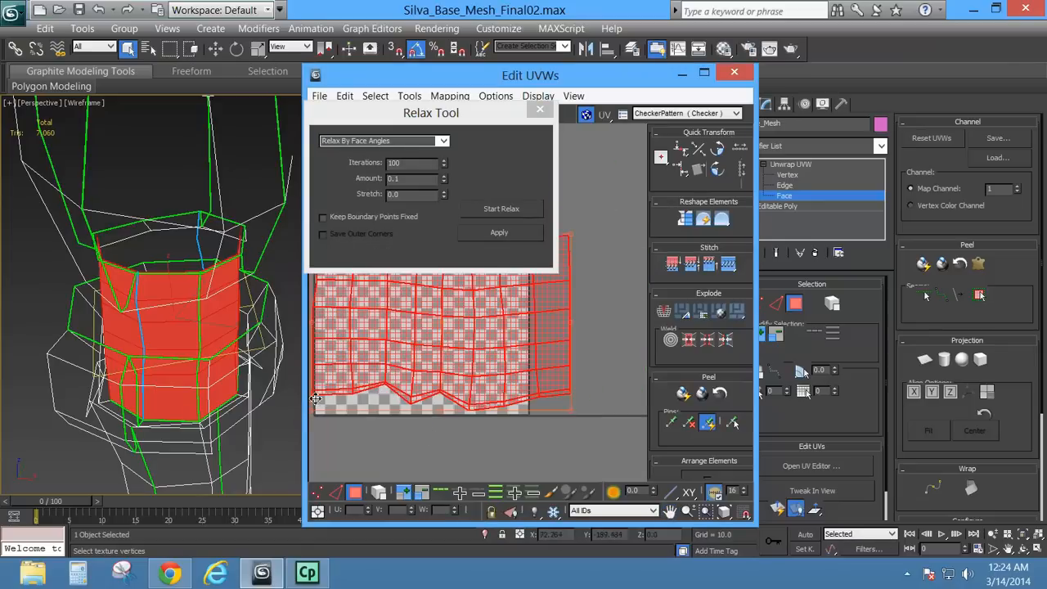
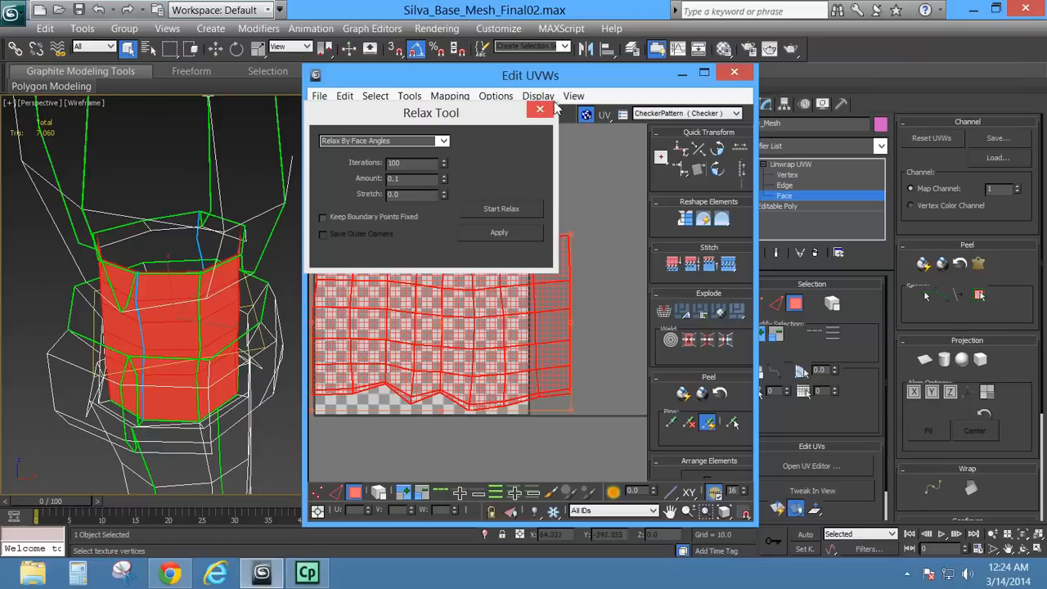
# Turn the relaxed ankle shell upside down and move it off the checker tile to the empty area above.
pyautogui.click(539, 109)
pyautogui.scroll(-3, 405, 302)
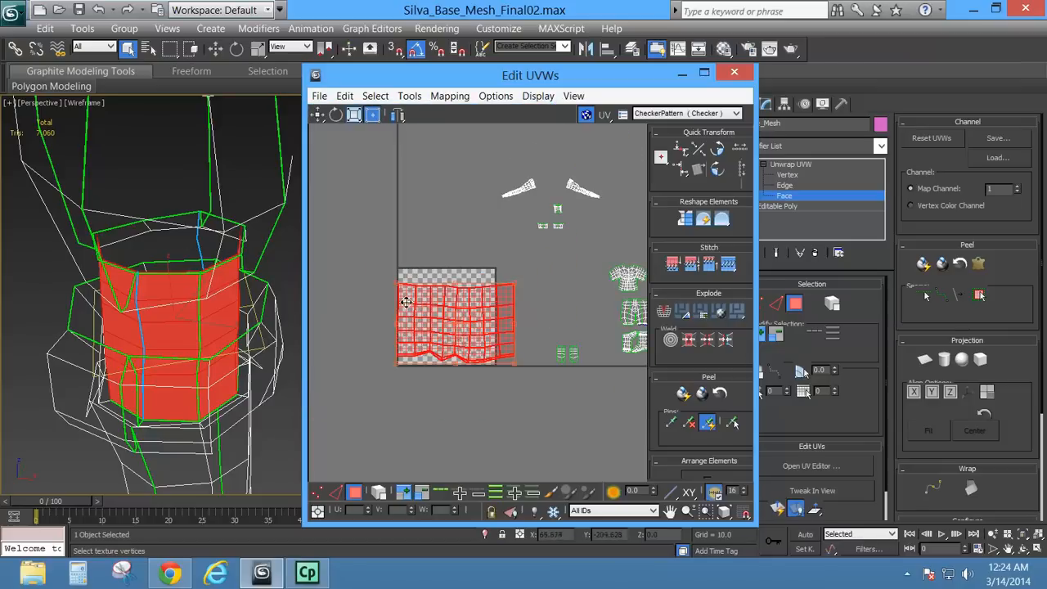
pyautogui.click(335, 115)
pyautogui.moveTo(457, 327); pyautogui.dragTo(372, 172)
pyautogui.click(318, 115)
pyautogui.scroll(5, 552, 217)
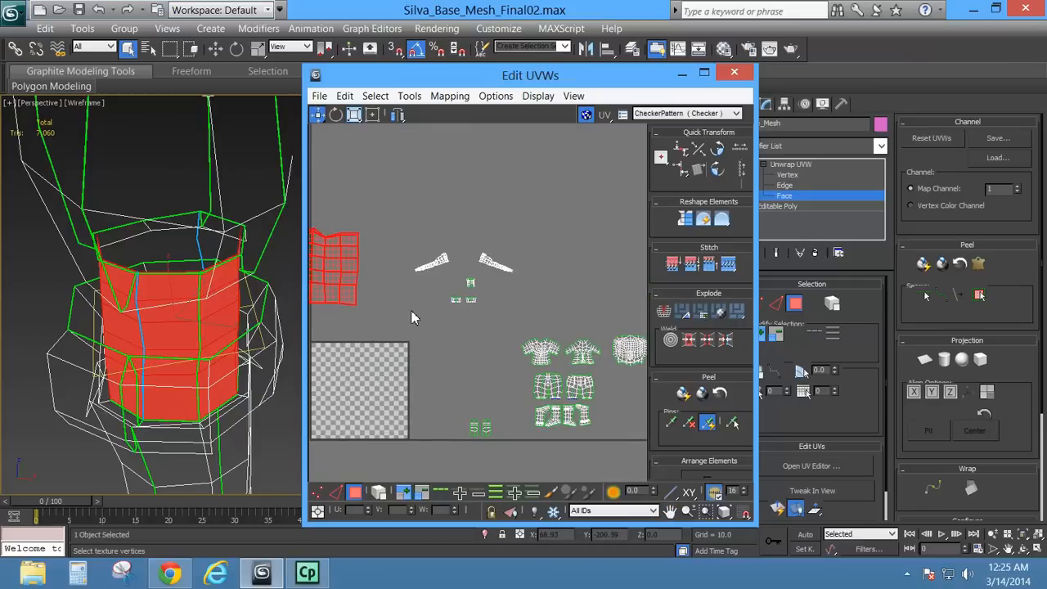
# Select the other ankle shell between the two arm shells and apply cylindrical mapping to its faces.
pyautogui.moveTo(556, 241); pyautogui.dragTo(463, 288, button='middle')
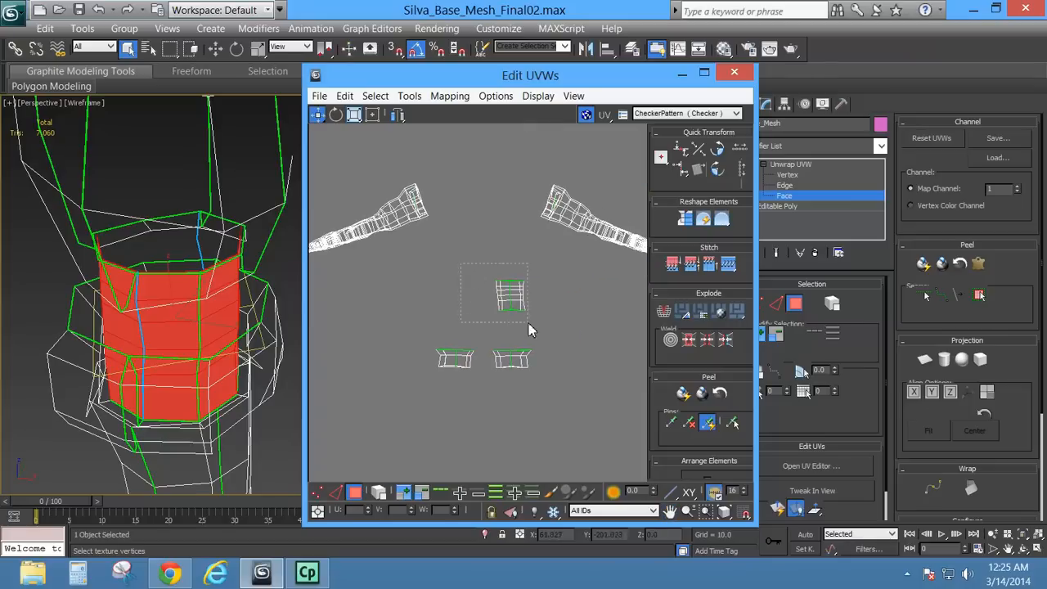
pyautogui.moveTo(528, 324); pyautogui.dragTo(546, 327)
pyautogui.middleClick(179, 350)
pyautogui.scroll(-8, 179, 350)
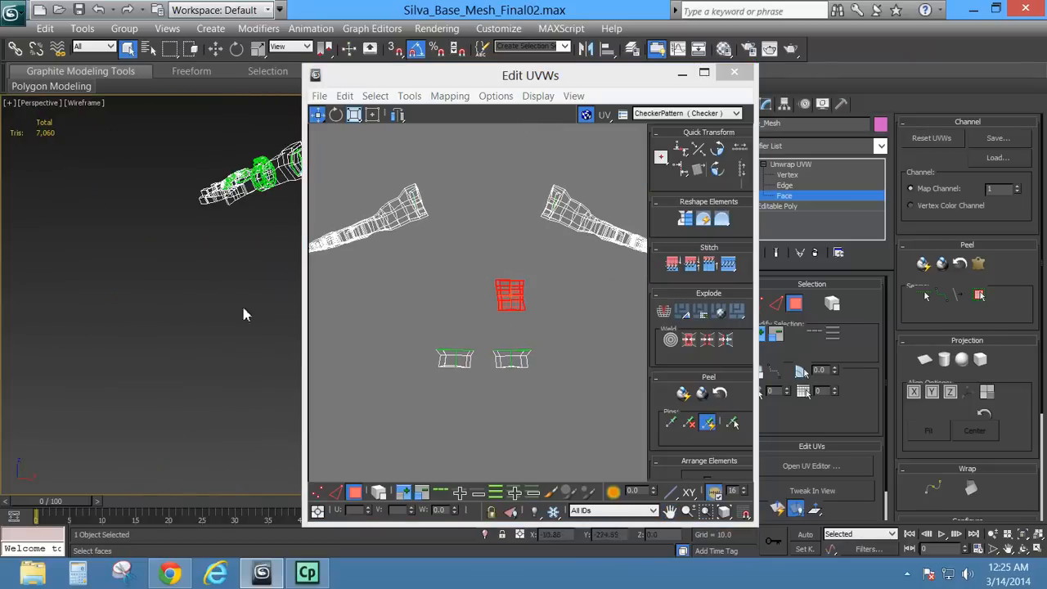
pyautogui.moveTo(243, 309); pyautogui.dragTo(83, 323, button='middle')
pyautogui.scroll(4, 196, 327)
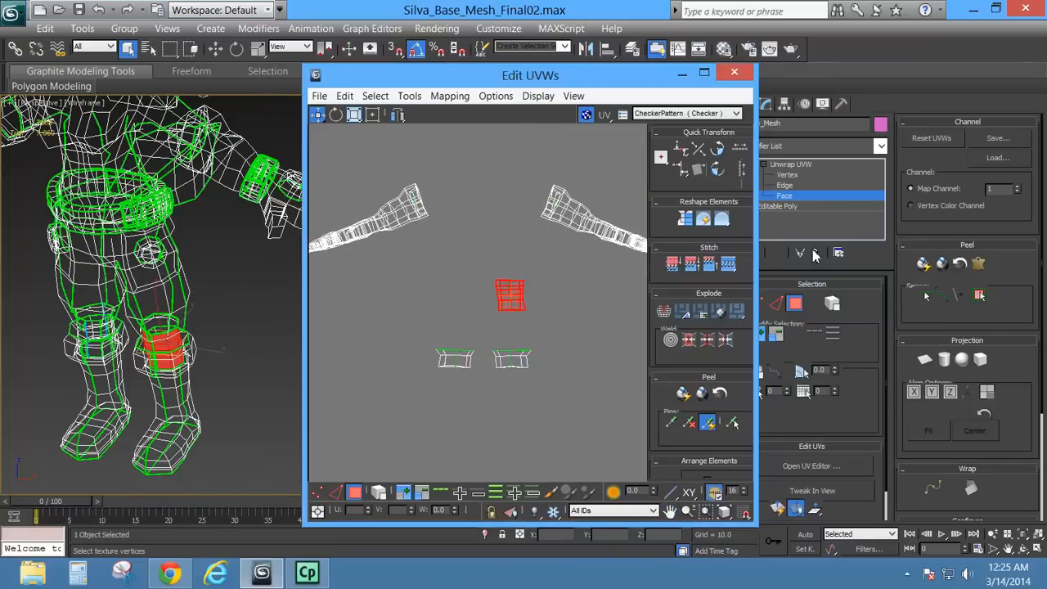
pyautogui.click(944, 359)
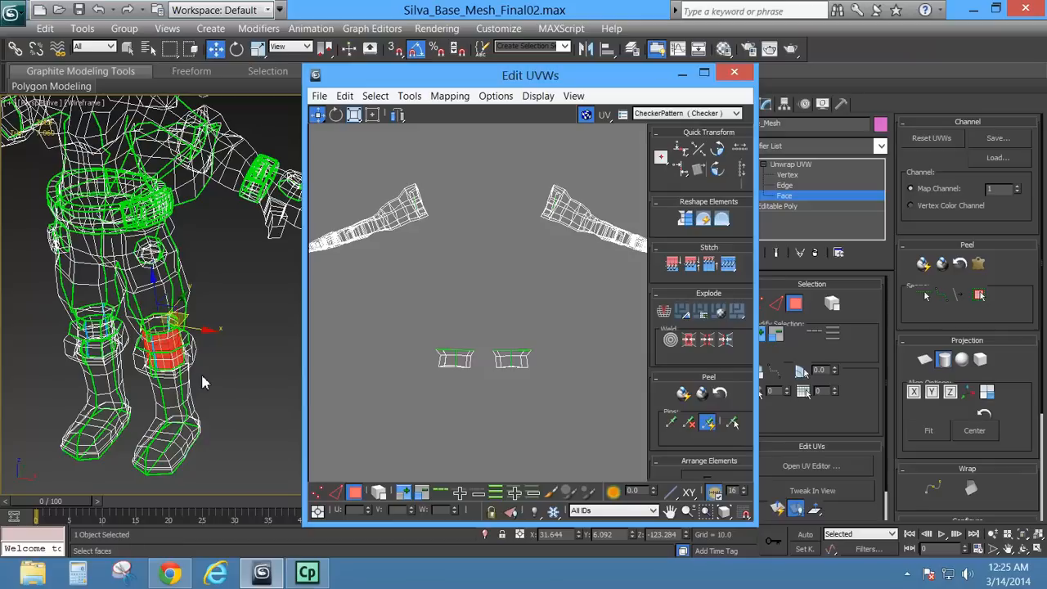
# Rotate the second ankle's cylindrical gizmo about Z until the shell's side borders run straight, and check it in the UV layout.
pyautogui.keyDown('alt'); pyautogui.moveTo(202, 376); pyautogui.dragTo(153, 373, button='middle'); pyautogui.keyUp('alt')
pyautogui.scroll(-1, 139, 365)
pyautogui.scroll(-2, 138, 372)
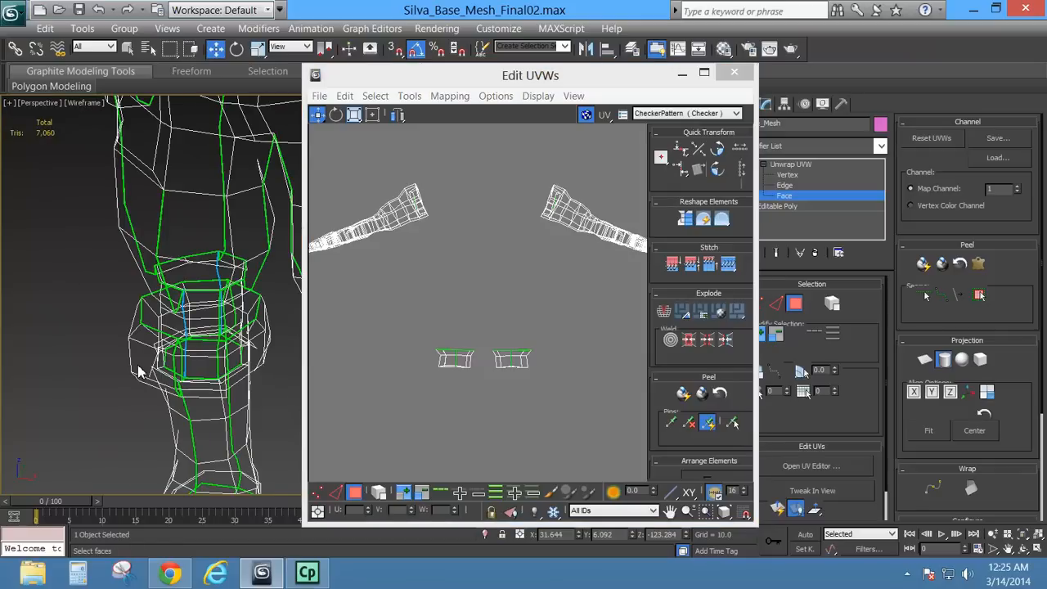
pyautogui.click(485, 73)
pyautogui.moveTo(622, 84); pyautogui.dragTo(870, 76)
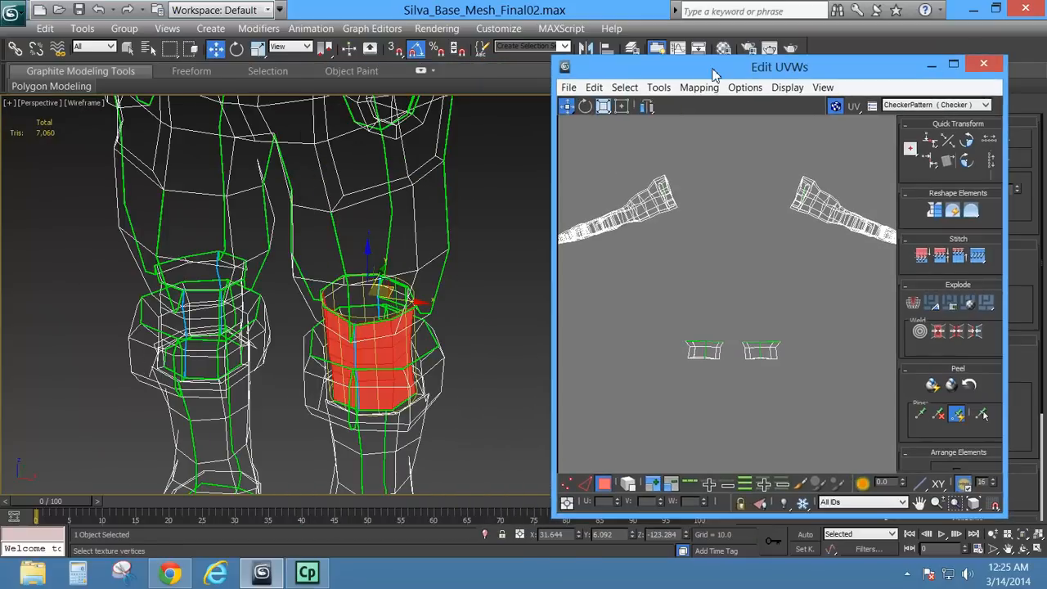
pyautogui.keyDown('alt'); pyautogui.moveTo(394, 351); pyautogui.dragTo(220, 351, button='middle'); pyautogui.keyUp('alt')
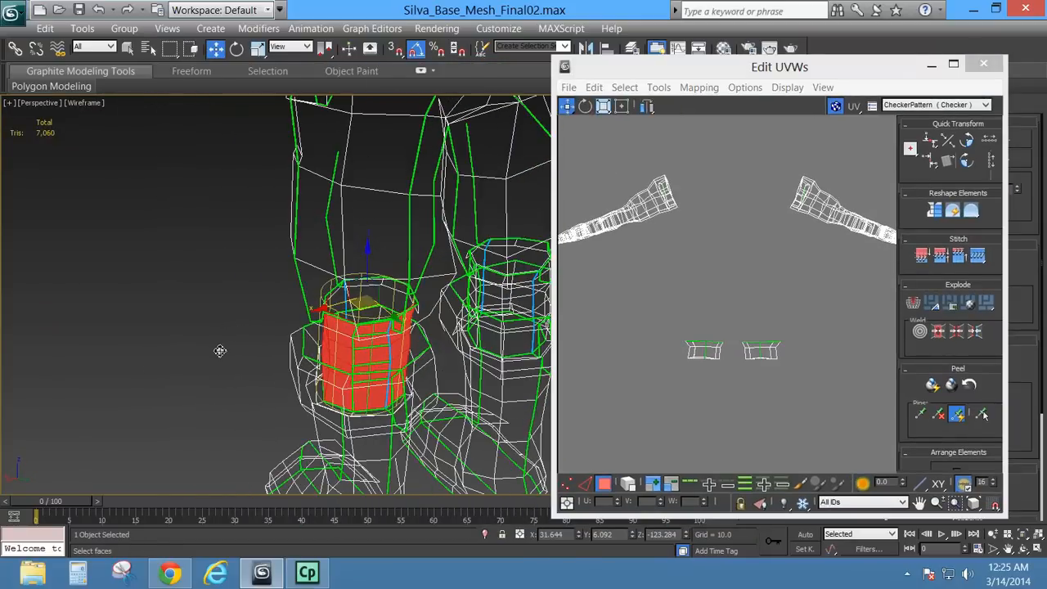
pyautogui.click(236, 48)
pyautogui.moveTo(352, 317); pyautogui.dragTo(424, 305)
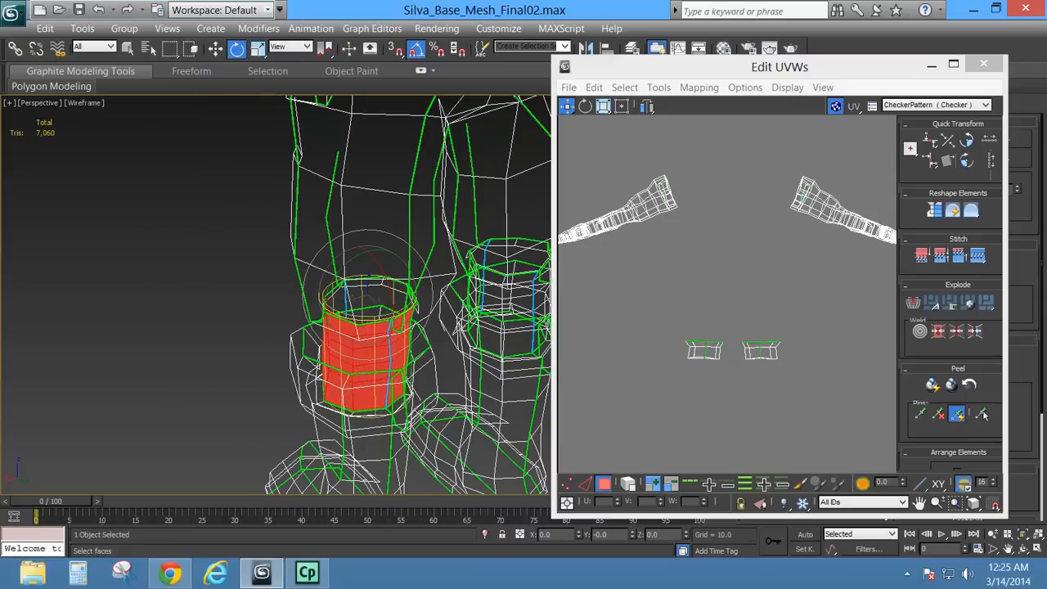
pyautogui.keyDown('alt'); pyautogui.moveTo(424, 305); pyautogui.dragTo(348, 289, button='middle'); pyautogui.keyUp('alt')
pyautogui.moveTo(794, 251); pyautogui.dragTo(774, 231, button='middle')
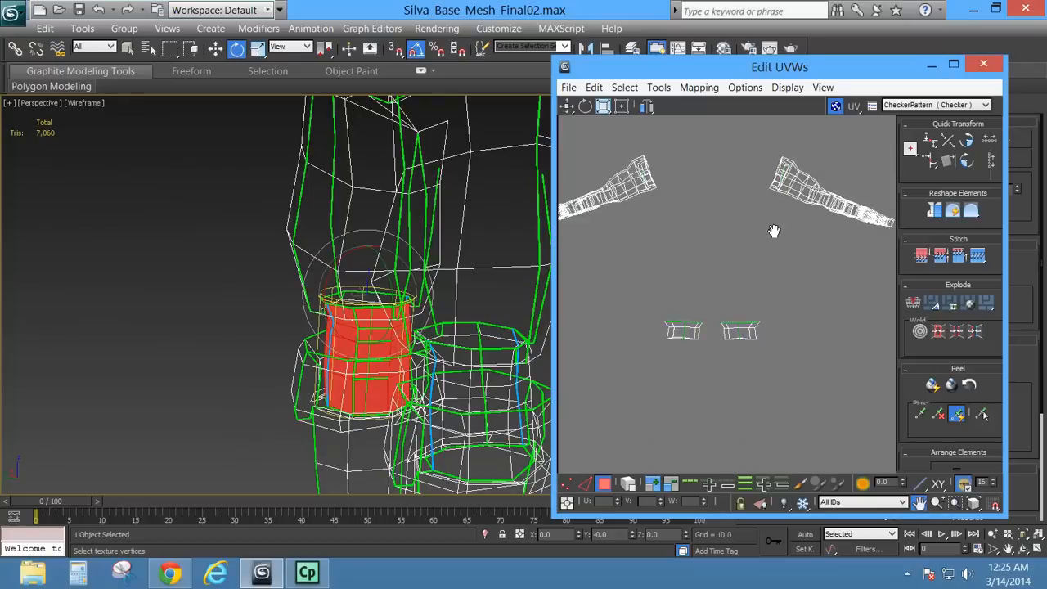
pyautogui.scroll(-5, 762, 209)
pyautogui.moveTo(703, 323); pyautogui.dragTo(792, 280, button='middle')
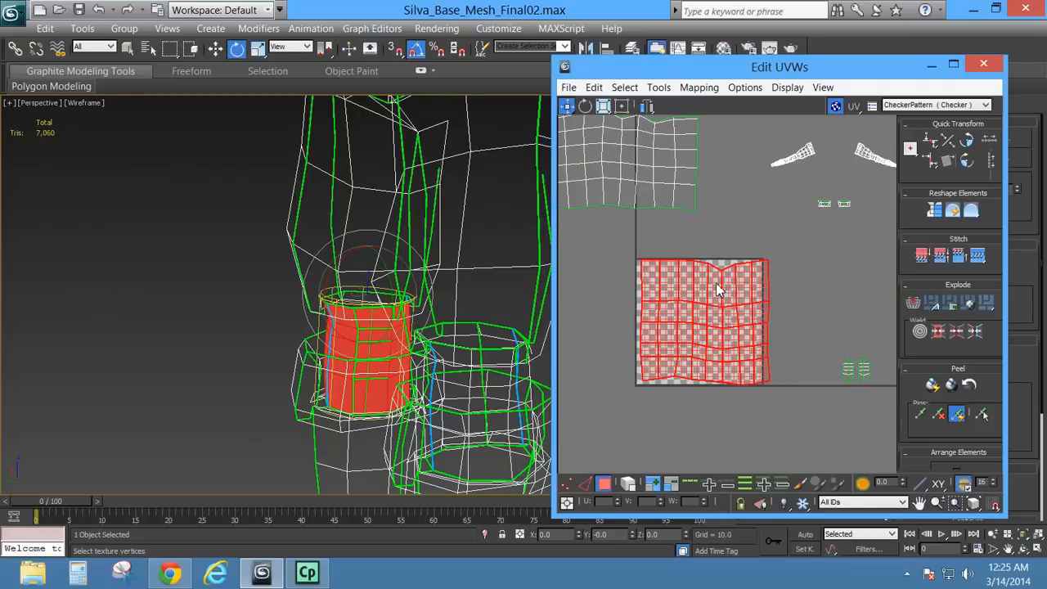
# Select the column of vertices along the second ankle shell's outer side border and weld them.
pyautogui.moveTo(882, 73); pyautogui.dragTo(713, 71)
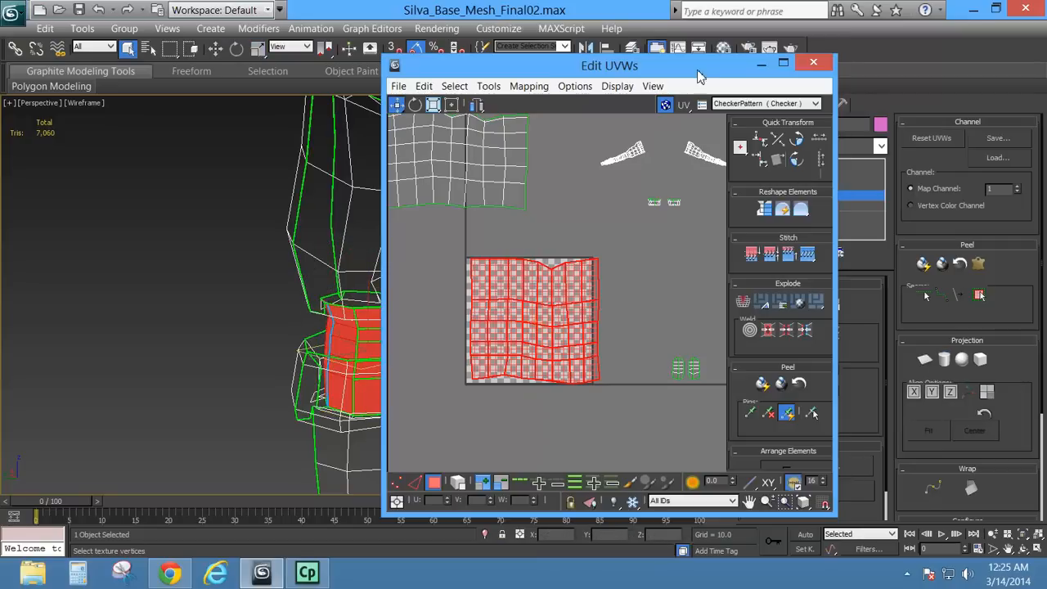
pyautogui.moveTo(705, 73); pyautogui.dragTo(573, 94)
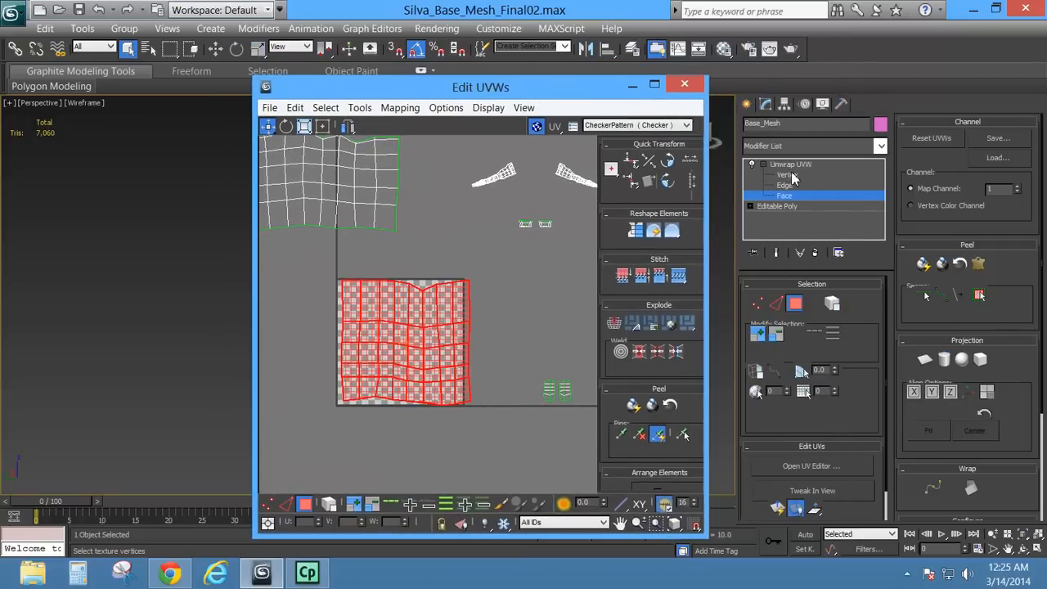
pyautogui.click(786, 175)
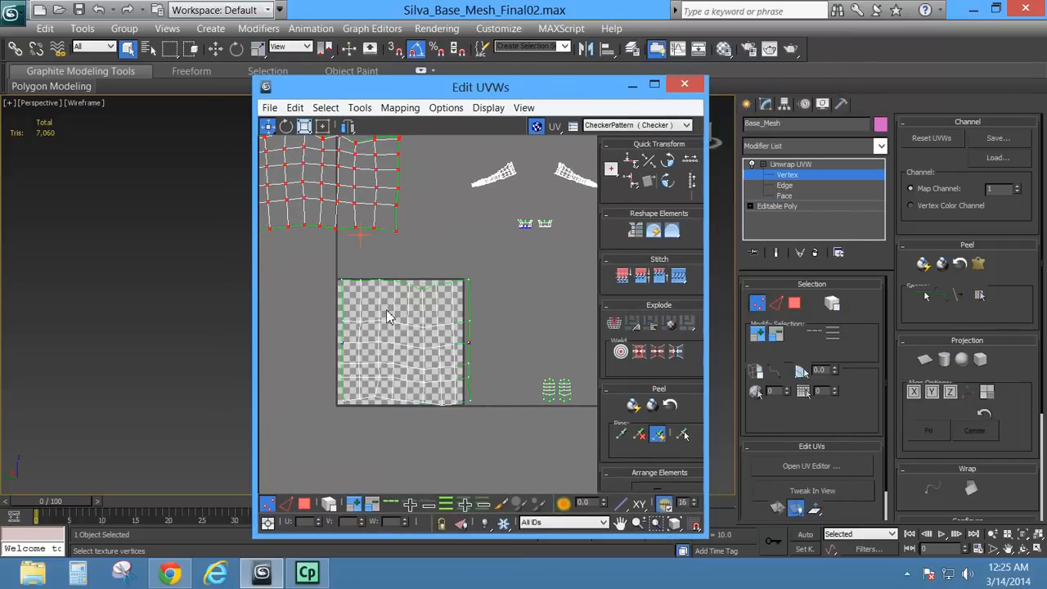
pyautogui.click(467, 411)
pyautogui.rightClick(467, 375)
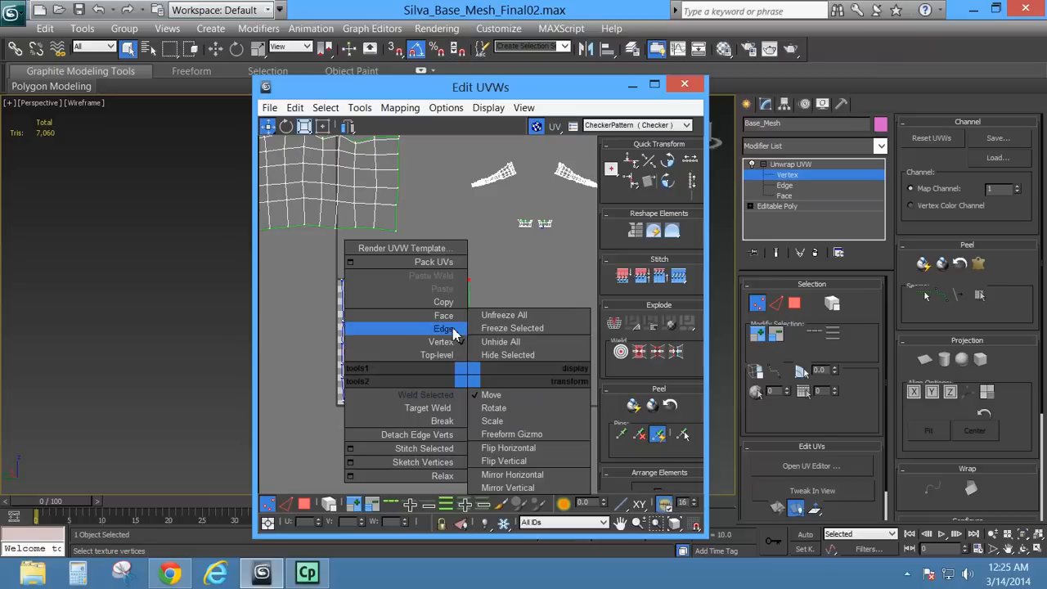
pyautogui.click(446, 396)
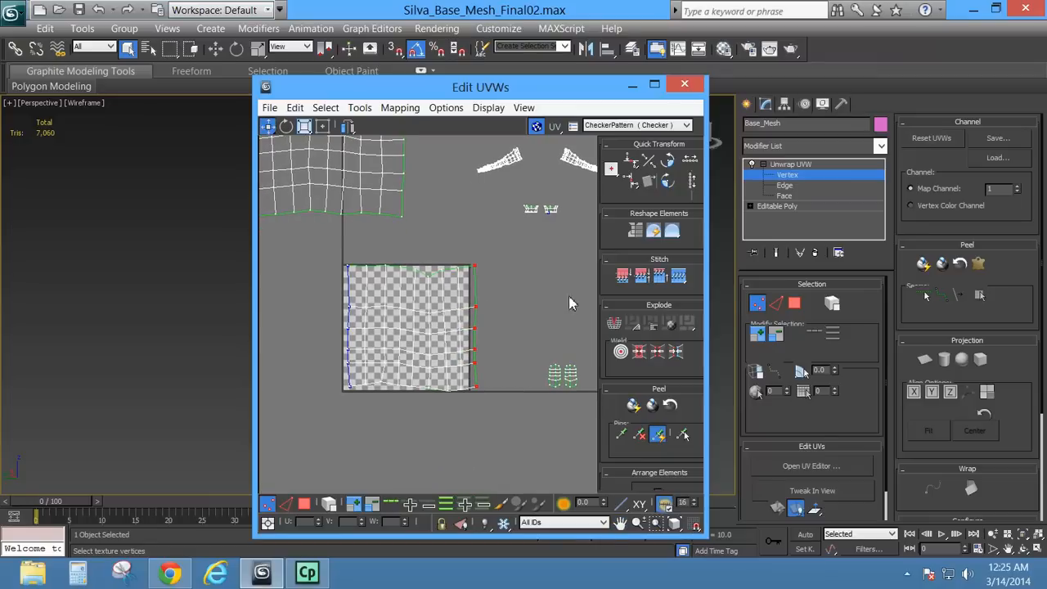
# Relax the second ankle shell's faces by face angles with 100 iterations, amount 0.1 and stretch 0.0.
pyautogui.click(794, 304)
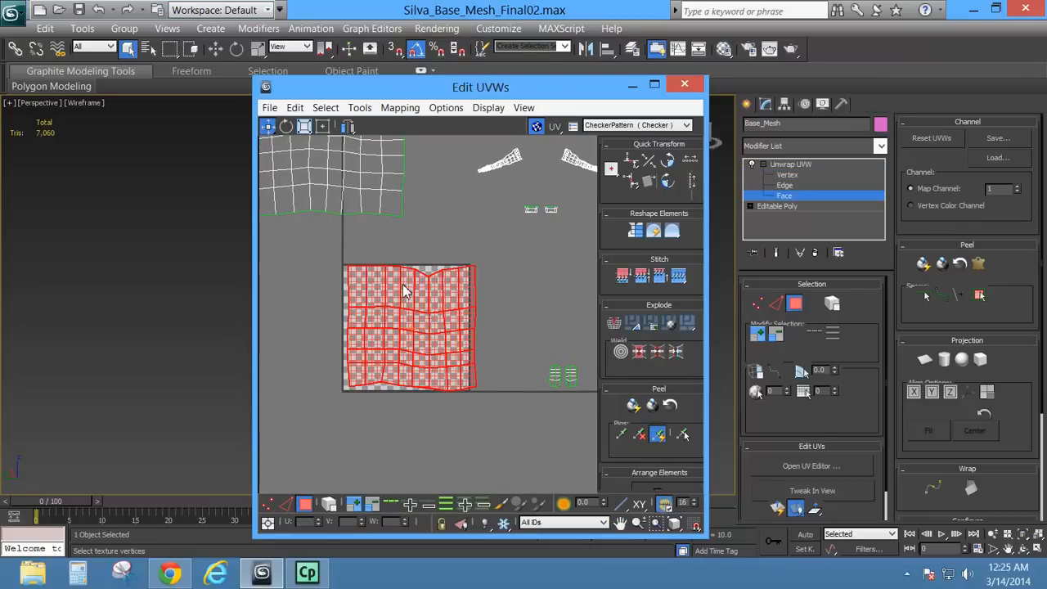
pyautogui.click(359, 107)
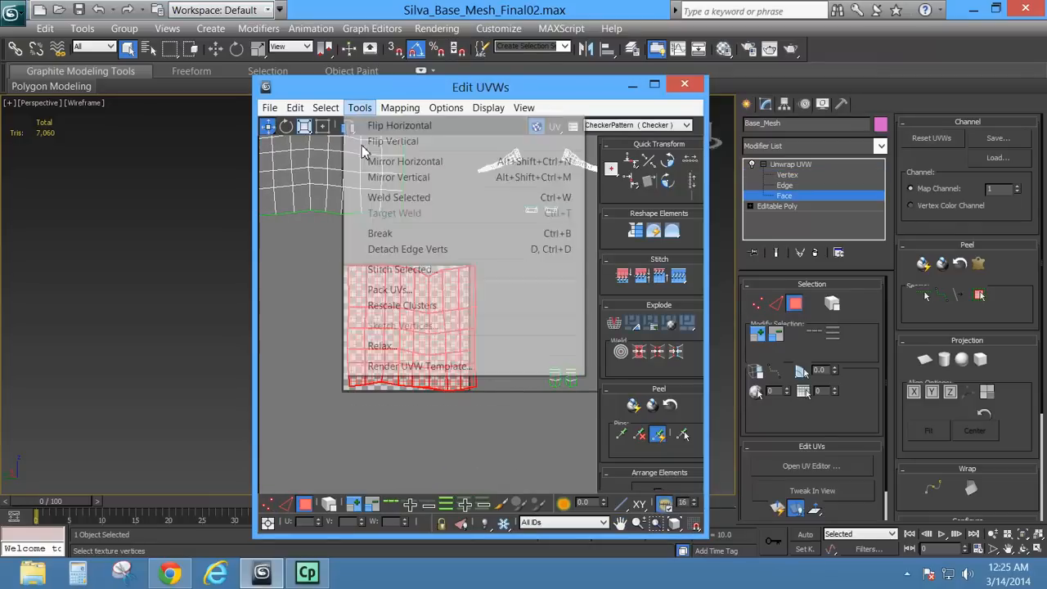
pyautogui.click(395, 347)
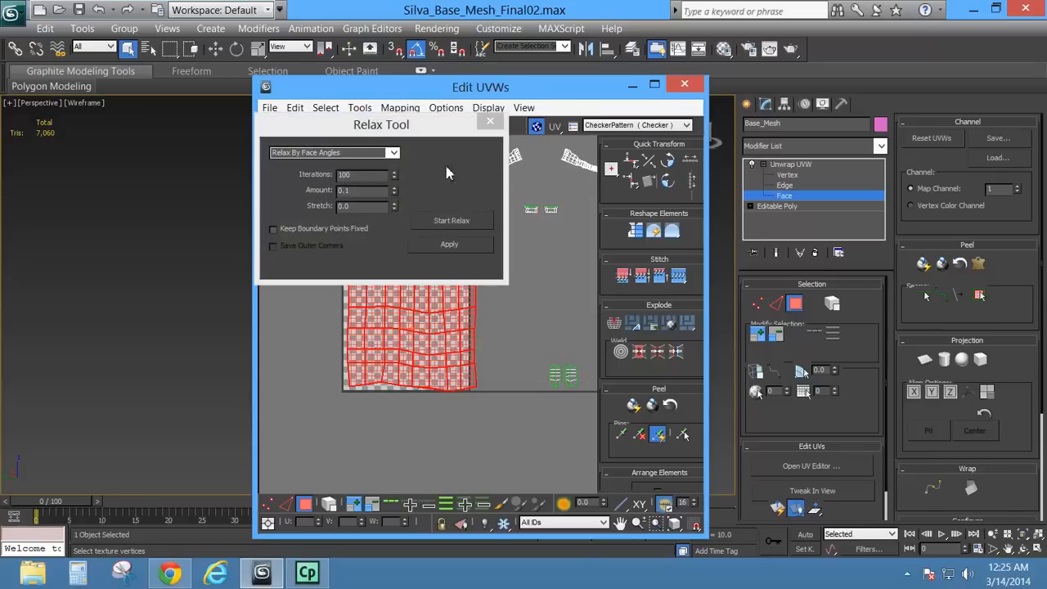
pyautogui.click(458, 245)
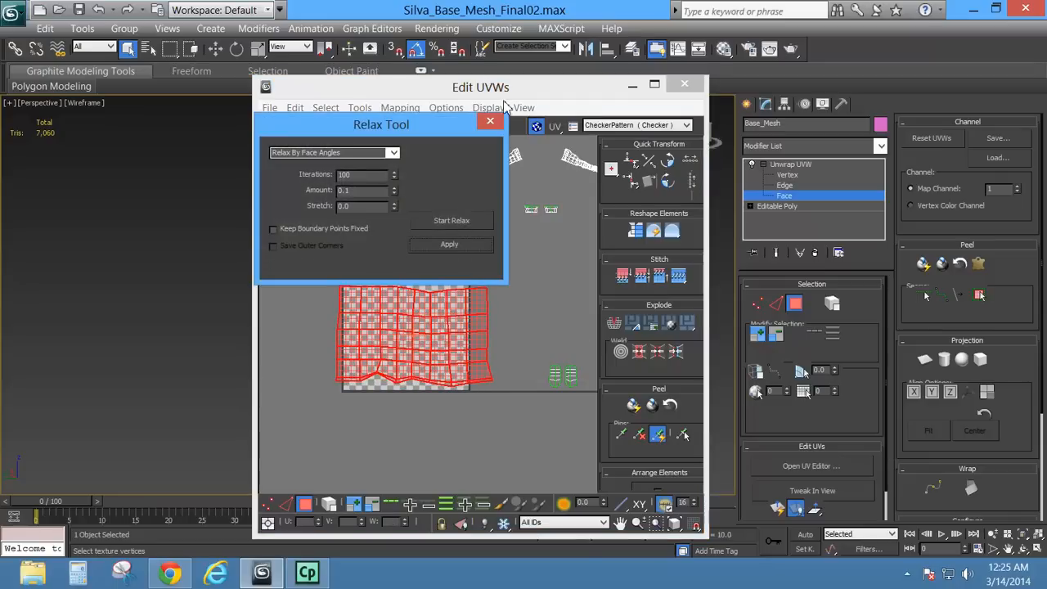
pyautogui.click(490, 121)
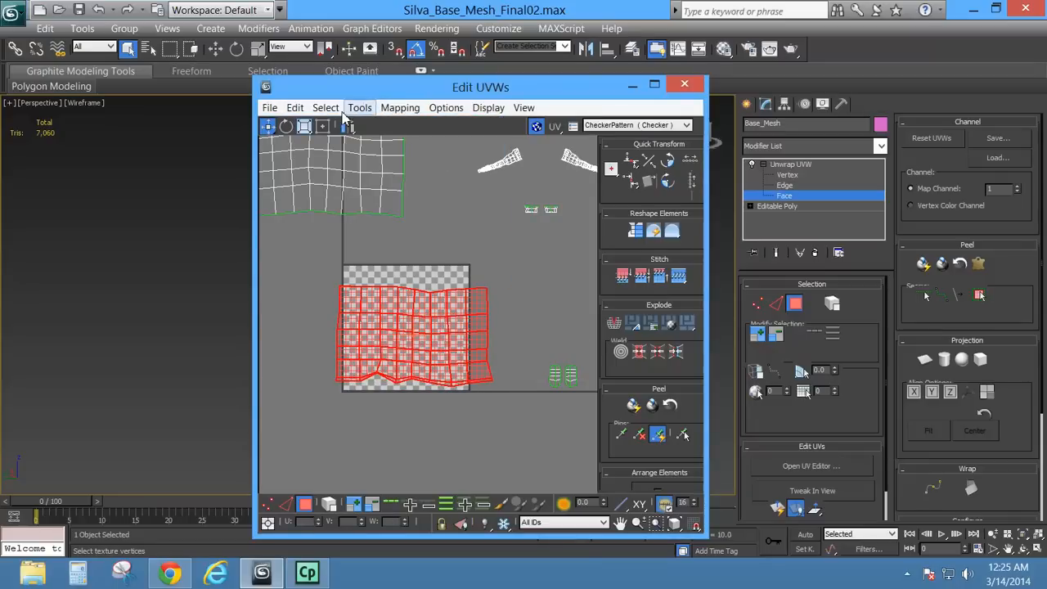
# Turn the second relaxed ankle shell upside down and place it beside the first ankle shell.
pyautogui.click(287, 128)
pyautogui.moveTo(413, 343); pyautogui.dragTo(433, 343)
pyautogui.scroll(-3, 434, 363)
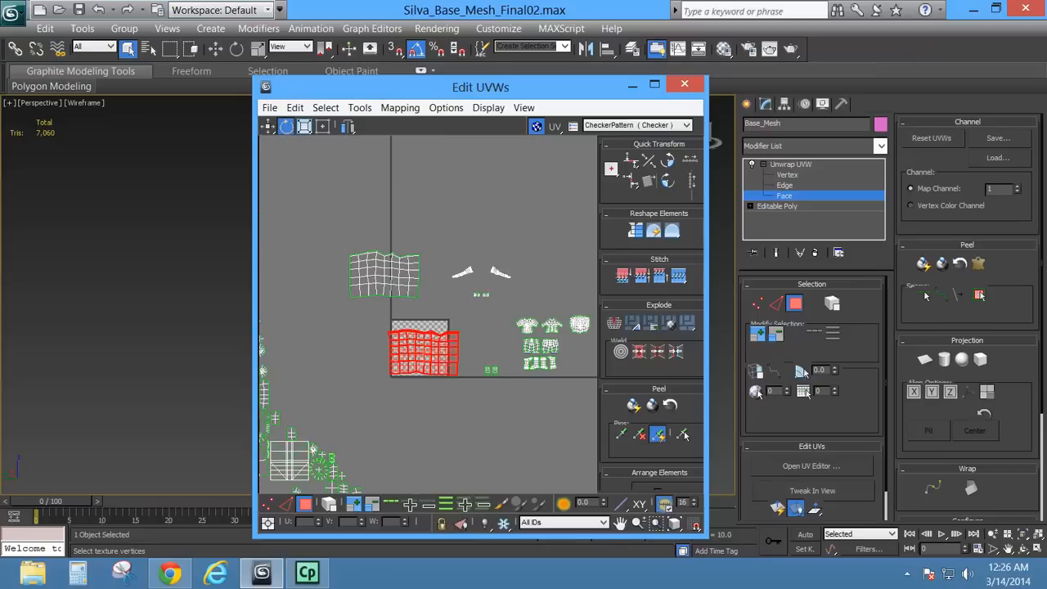
pyautogui.click(268, 128)
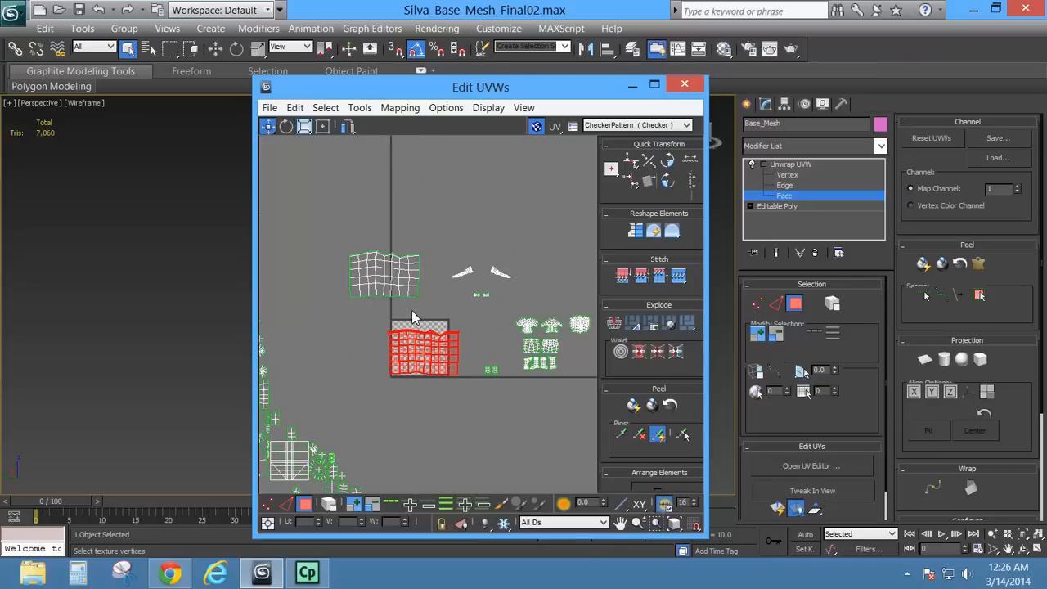
pyautogui.moveTo(424, 345); pyautogui.dragTo(310, 268)
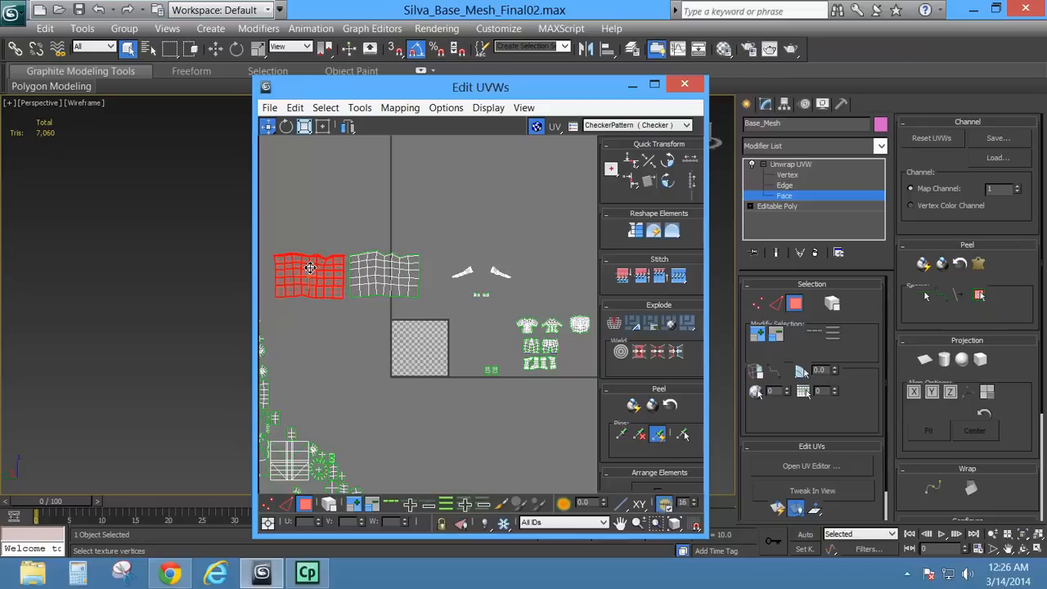
# Scale both ankle shells down together to the size of the other body shells and move them beside the boot shells.
pyautogui.moveTo(381, 301); pyautogui.dragTo(409, 301, button='middle')
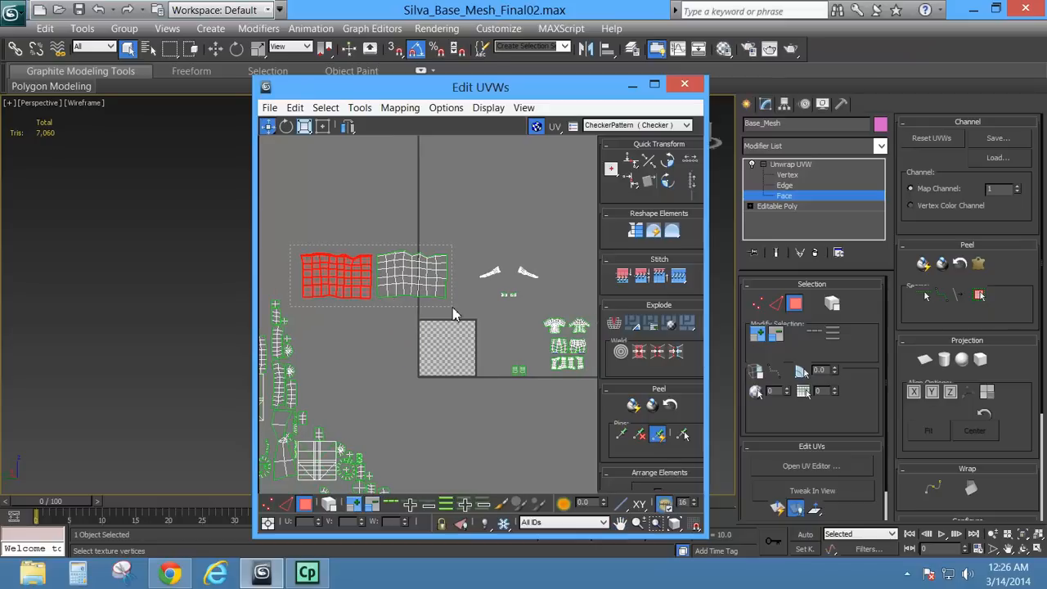
pyautogui.moveTo(455, 313); pyautogui.dragTo(454, 311)
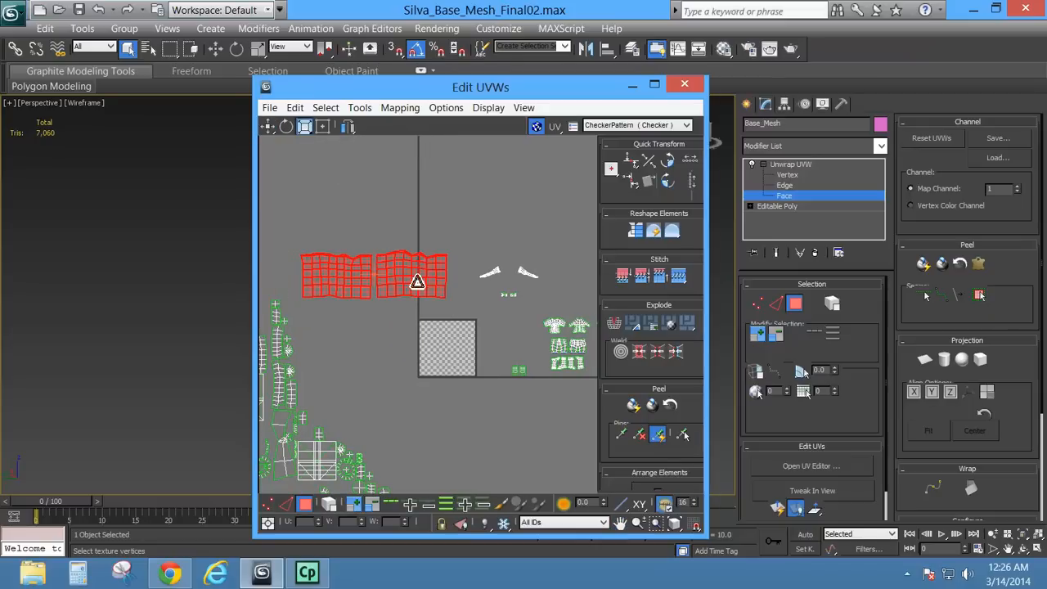
pyautogui.moveTo(416, 278); pyautogui.dragTo(392, 396)
pyautogui.click(269, 126)
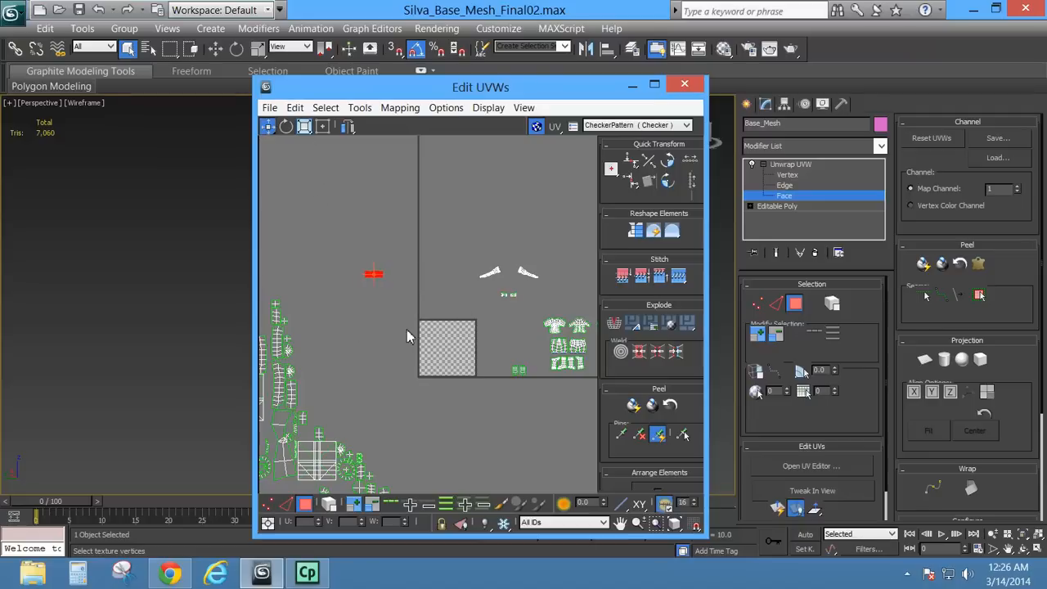
pyautogui.moveTo(395, 284); pyautogui.dragTo(530, 364)
pyautogui.scroll(5, 439, 359)
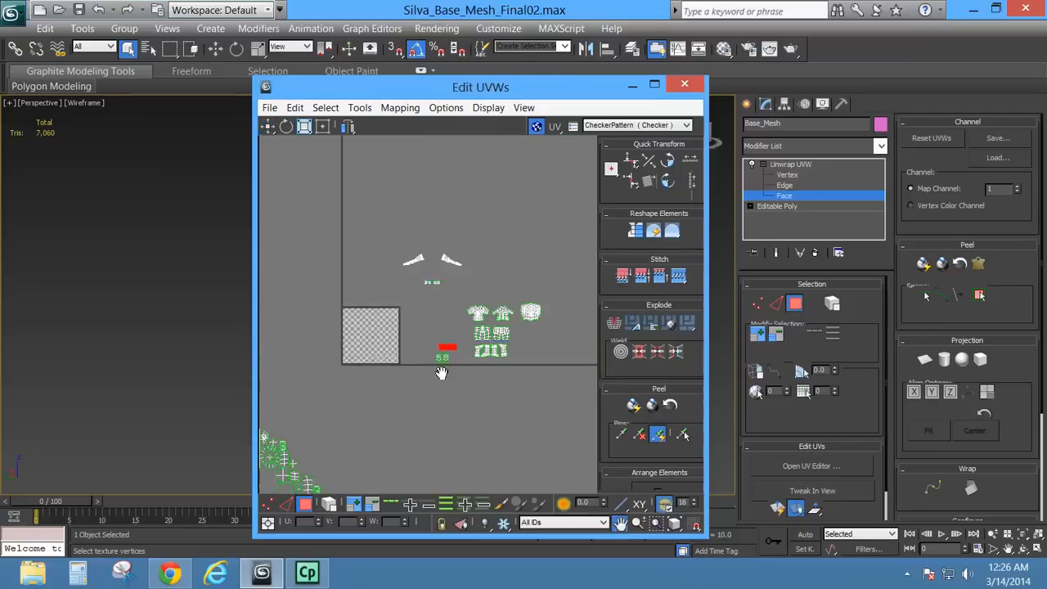
pyautogui.moveTo(413, 269); pyautogui.dragTo(489, 285)
pyautogui.scroll(-4, 463, 250)
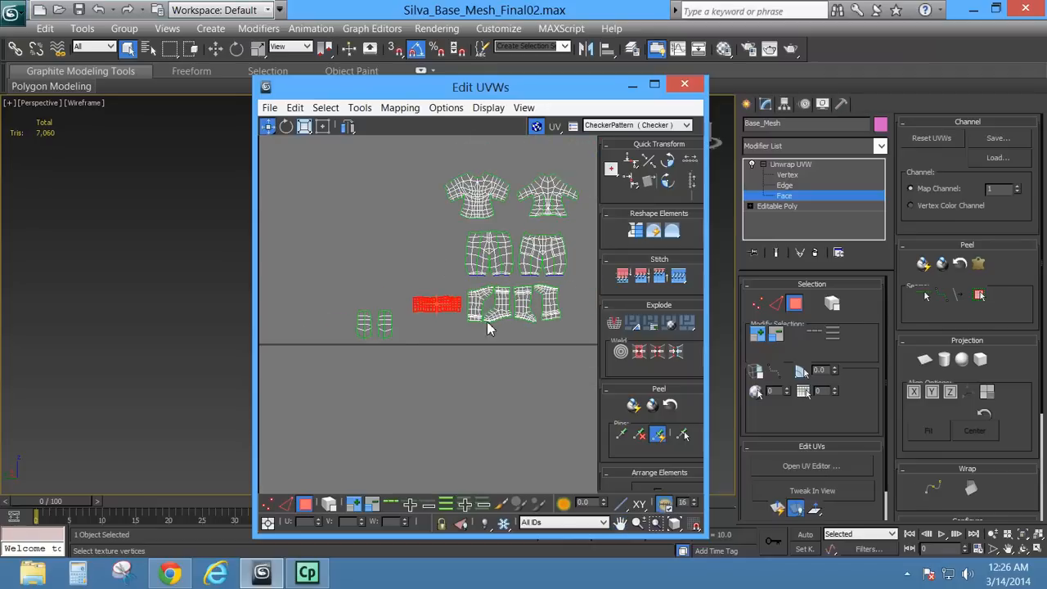
# Arrange the boot shells and the two small shells in one row, with the ankle shells between it and the shorts shells.
pyautogui.click(479, 316)
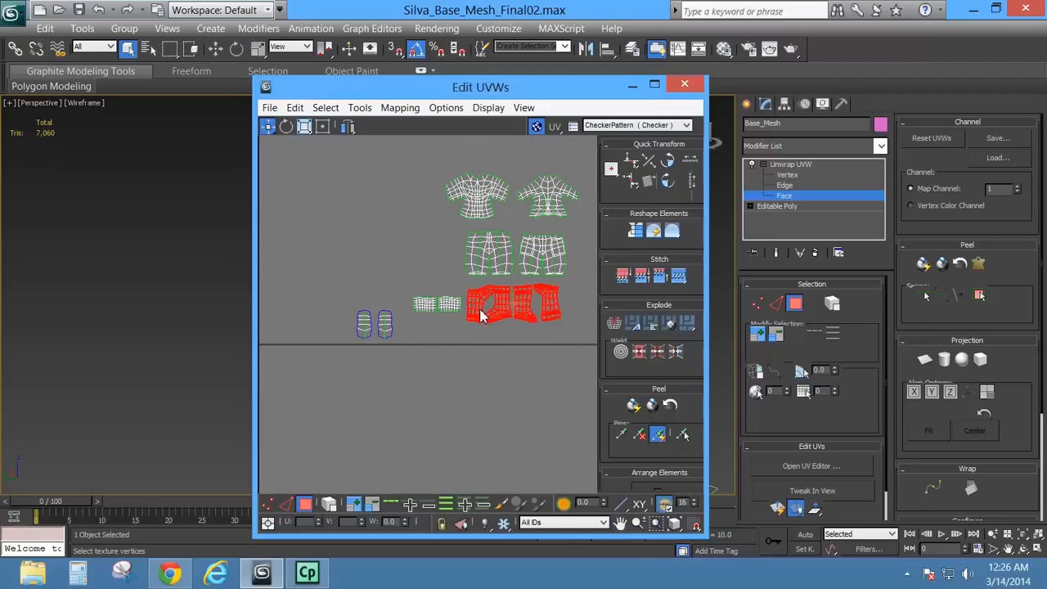
pyautogui.moveTo(480, 316); pyautogui.dragTo(481, 343)
pyautogui.moveTo(342, 304); pyautogui.dragTo(460, 337)
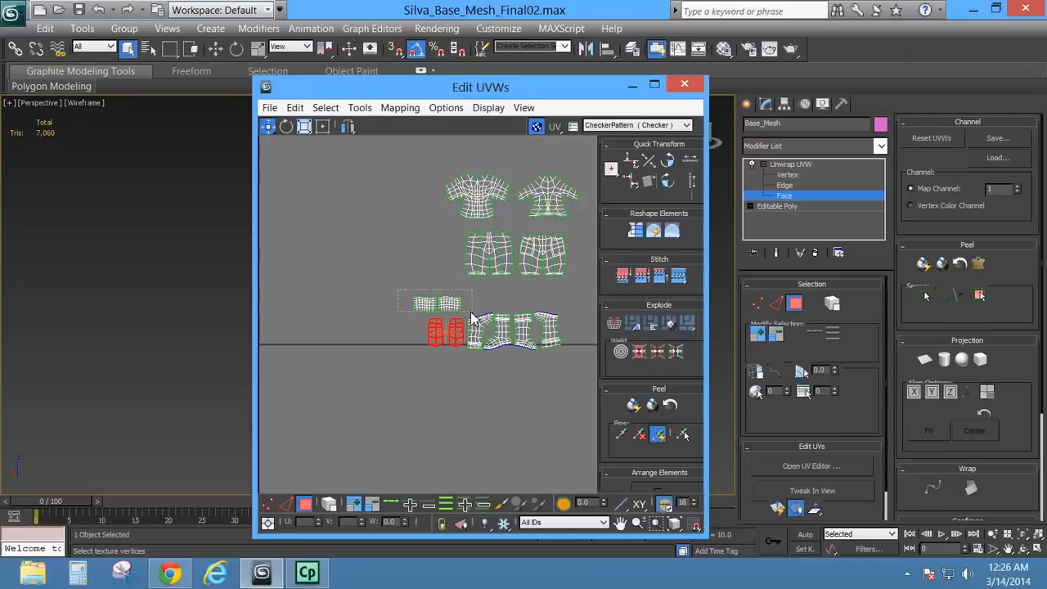
pyautogui.moveTo(466, 323); pyautogui.dragTo(503, 298)
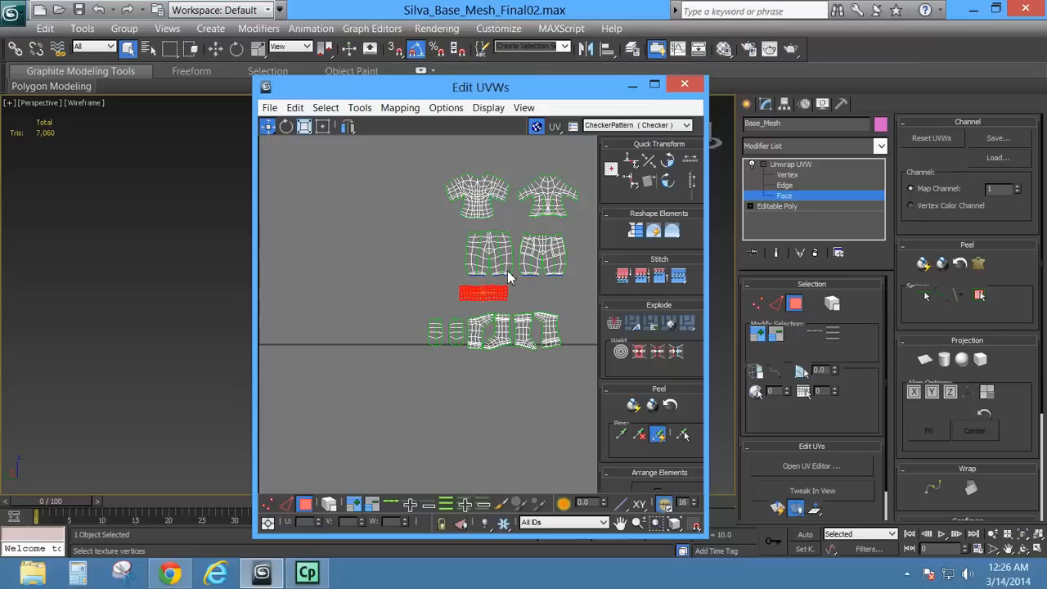
pyautogui.moveTo(508, 278); pyautogui.dragTo(460, 280, button='middle')
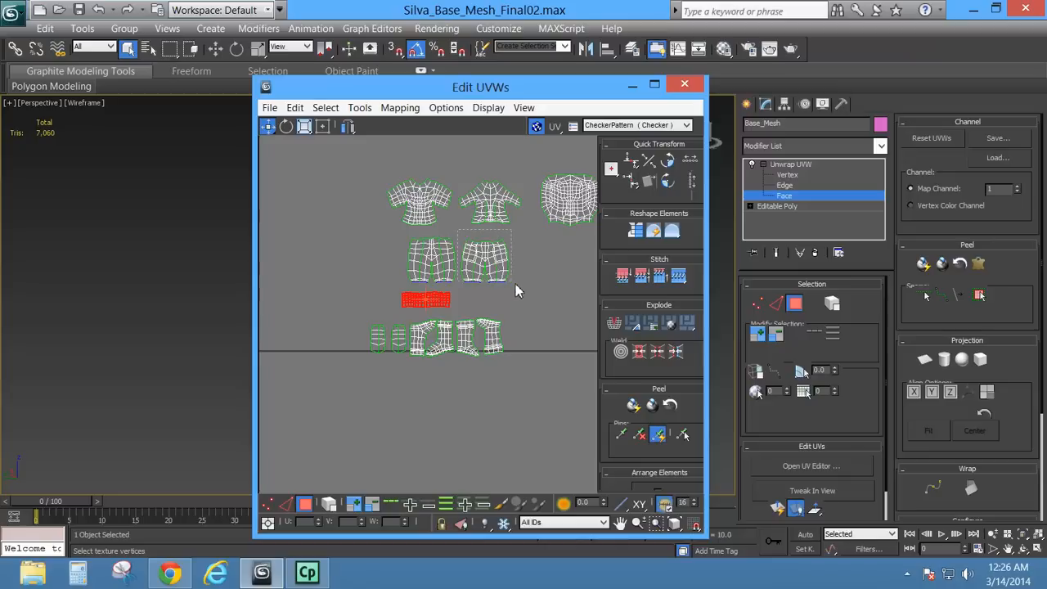
# Select one of the two small flared boot cuff shells and apply a cylindrical projection to its faces.
pyautogui.moveTo(515, 285); pyautogui.dragTo(517, 286)
pyautogui.scroll(-4, 461, 257)
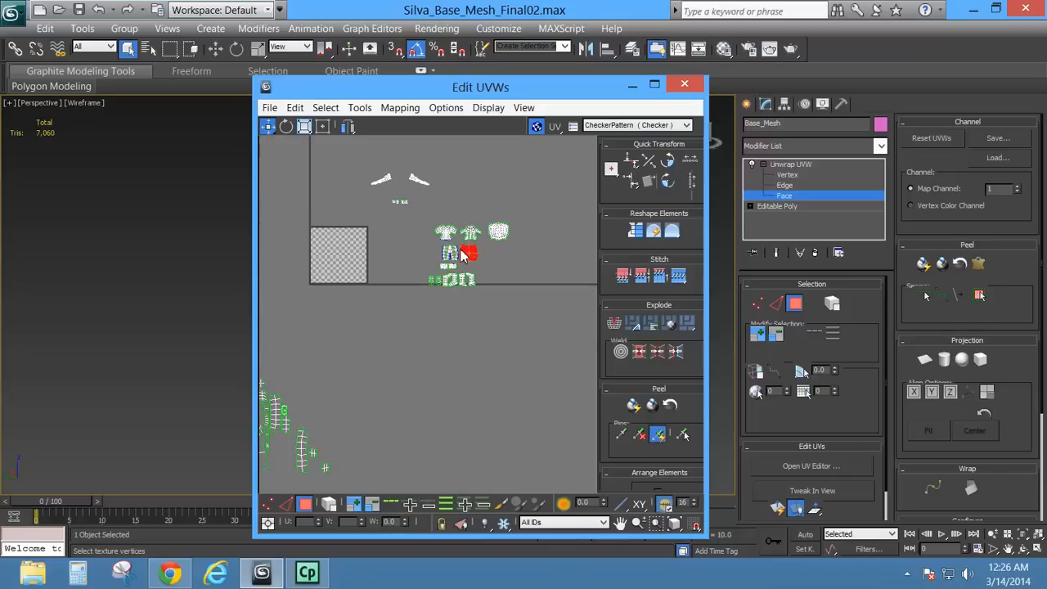
pyautogui.scroll(3, 396, 262)
pyautogui.scroll(3, 392, 245)
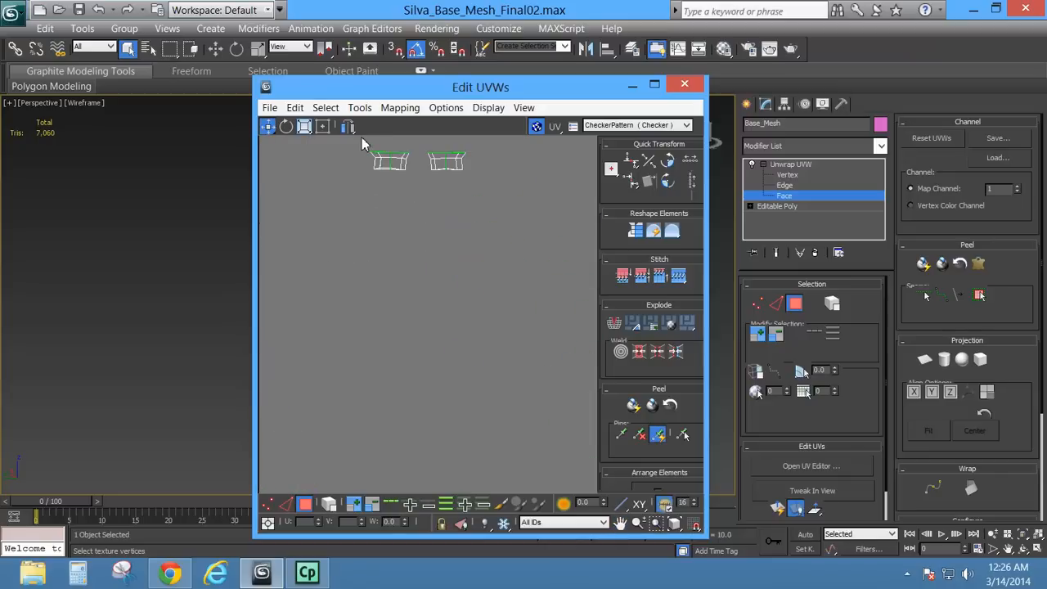
pyautogui.moveTo(431, 197); pyautogui.dragTo(432, 198)
pyautogui.click(943, 358)
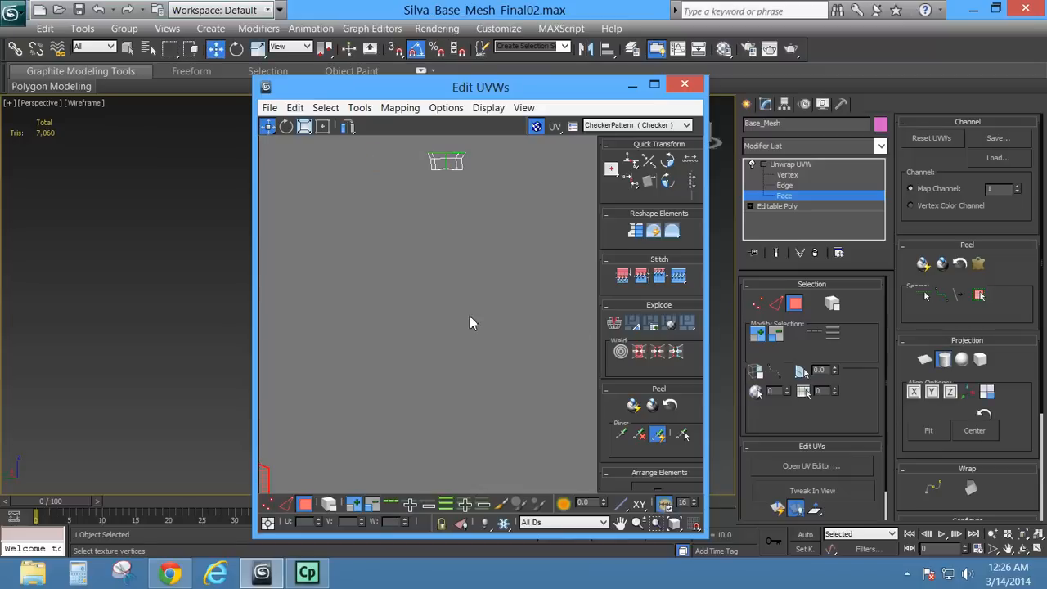
pyautogui.scroll(-2, 468, 315)
pyautogui.moveTo(401, 357); pyautogui.dragTo(420, 331, button='middle')
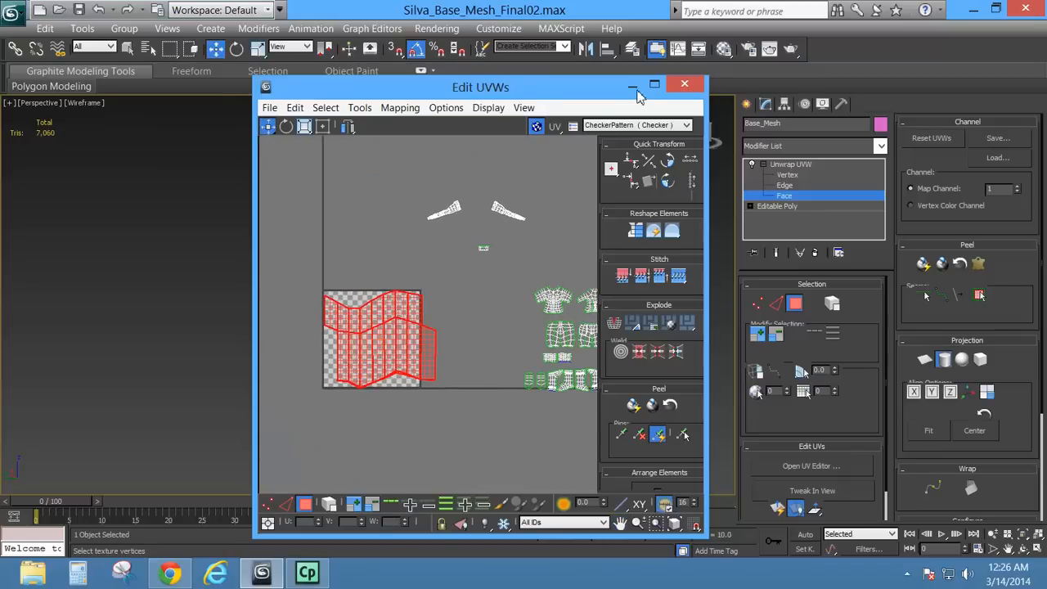
# Try to match the cylindrical projection gizmo to the boot cuff by rotating it freehand on the model.
pyautogui.moveTo(638, 95); pyautogui.dragTo(938, 97)
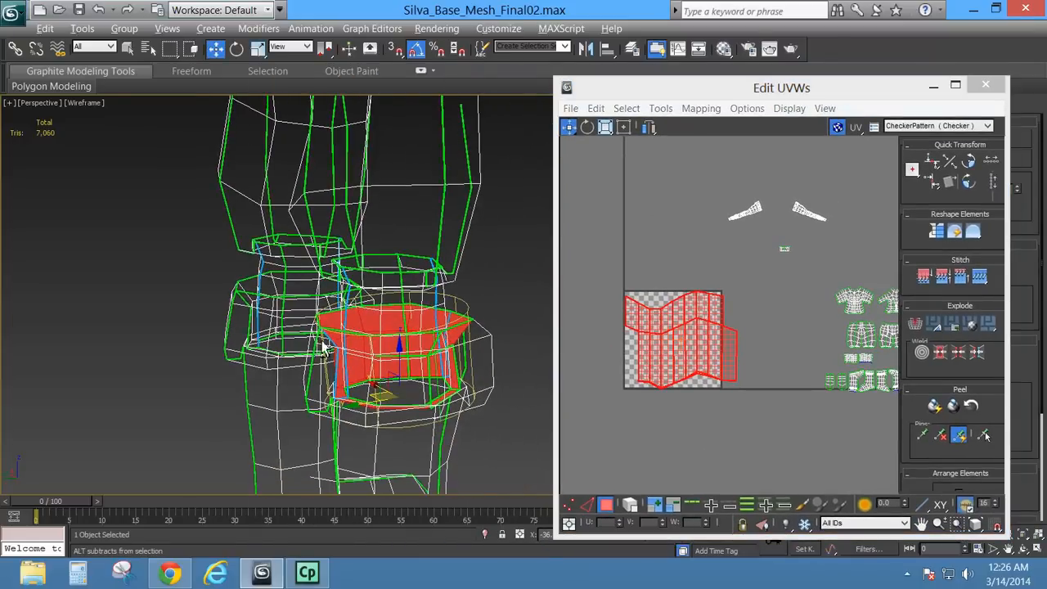
pyautogui.keyDown('alt'); pyautogui.moveTo(323, 348); pyautogui.dragTo(402, 346, button='middle'); pyautogui.keyUp('alt')
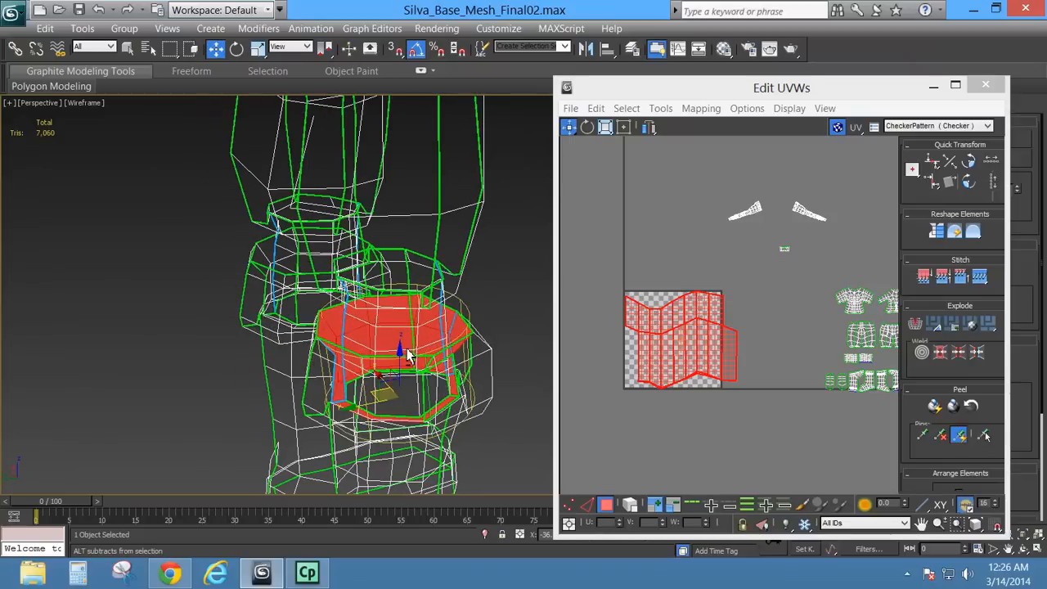
pyautogui.click(236, 50)
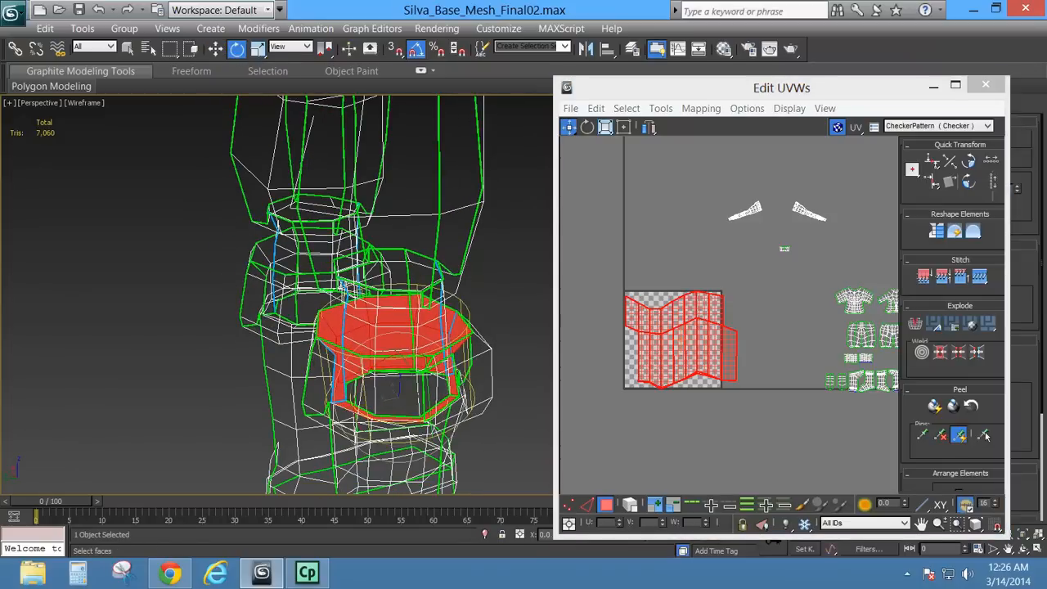
pyautogui.moveTo(425, 360); pyautogui.dragTo(404, 368)
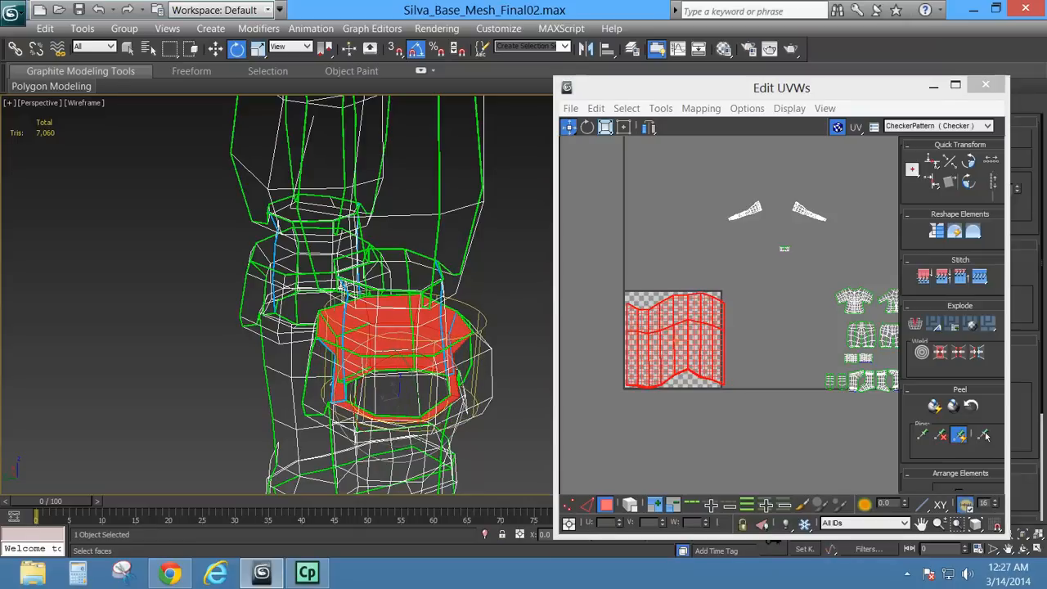
pyautogui.keyDown('alt'); pyautogui.moveTo(291, 362); pyautogui.dragTo(441, 359, button='middle'); pyautogui.keyUp('alt')
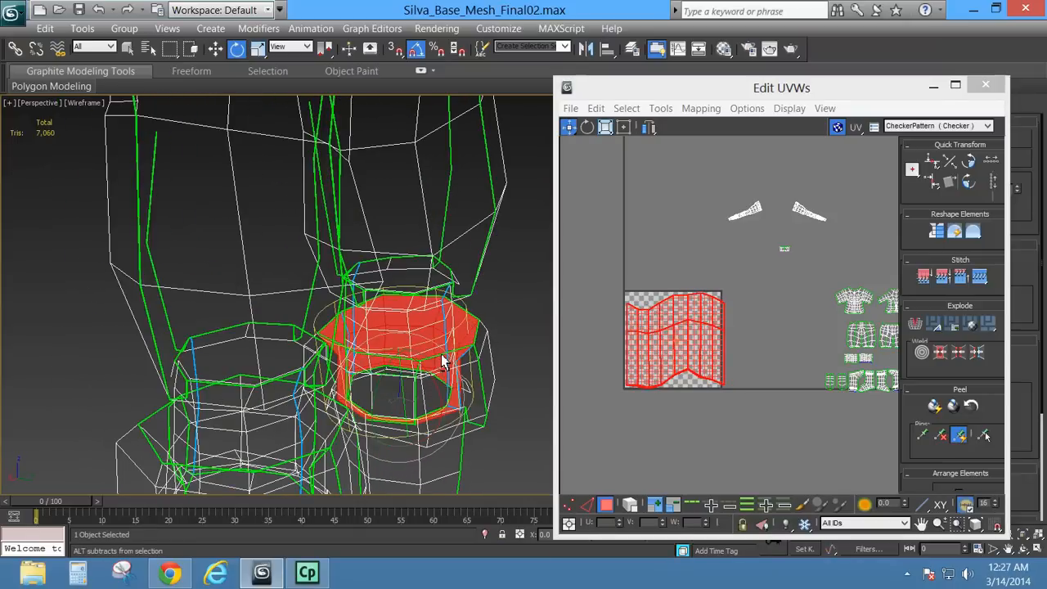
pyautogui.click(985, 435)
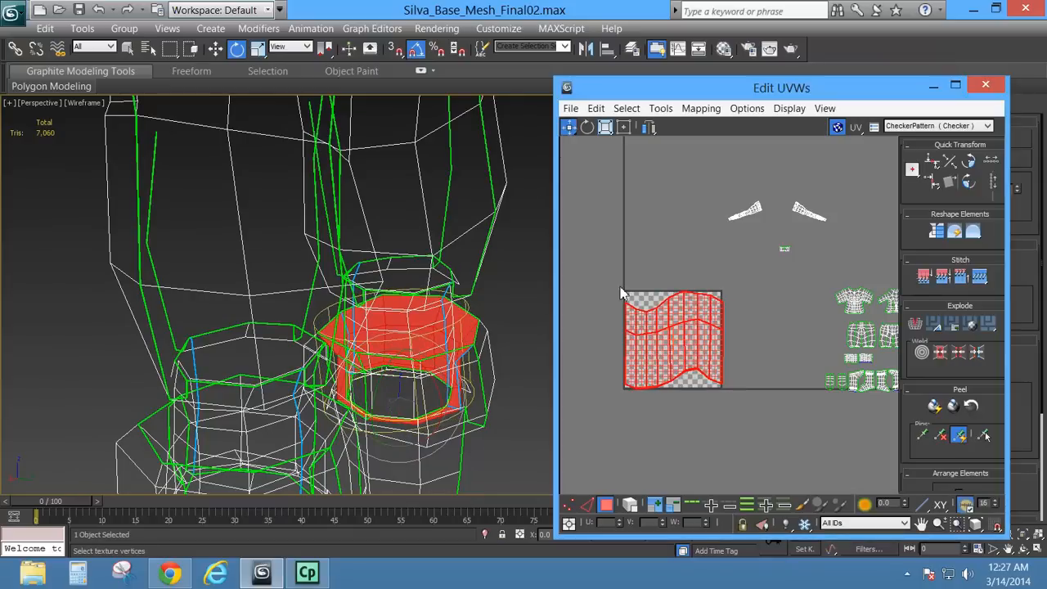
pyautogui.keyDown('alt'); pyautogui.moveTo(481, 373); pyautogui.dragTo(427, 168, button='middle'); pyautogui.keyUp('alt')
# Align the boot cuff's cylindrical projection gizmo to the Z axis.
pyautogui.moveTo(674, 92); pyautogui.dragTo(513, 454)
pyautogui.moveTo(585, 449); pyautogui.dragTo(587, 85)
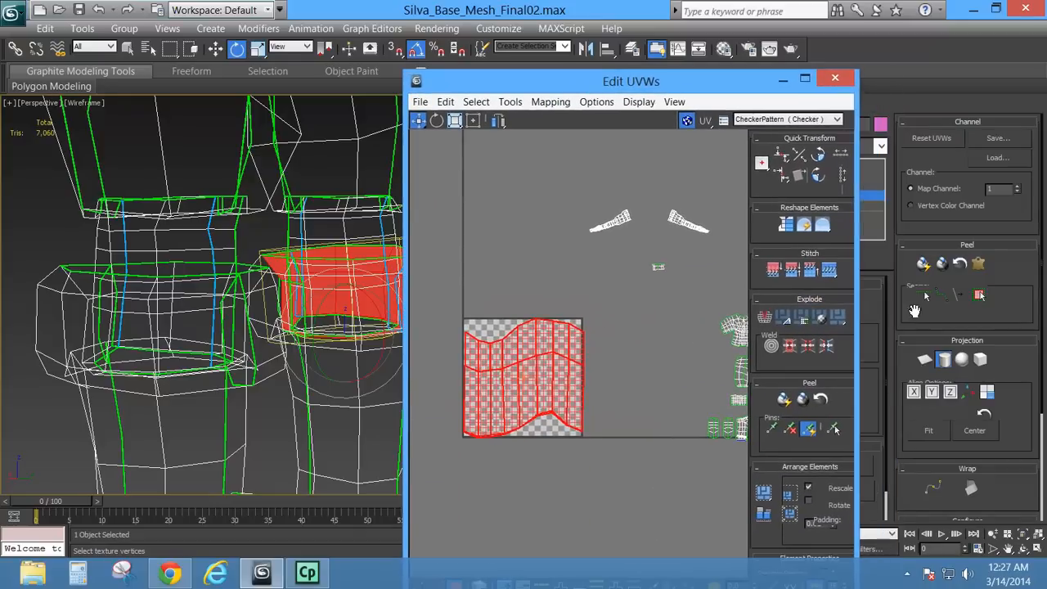
pyautogui.click(949, 393)
pyautogui.click(766, 381)
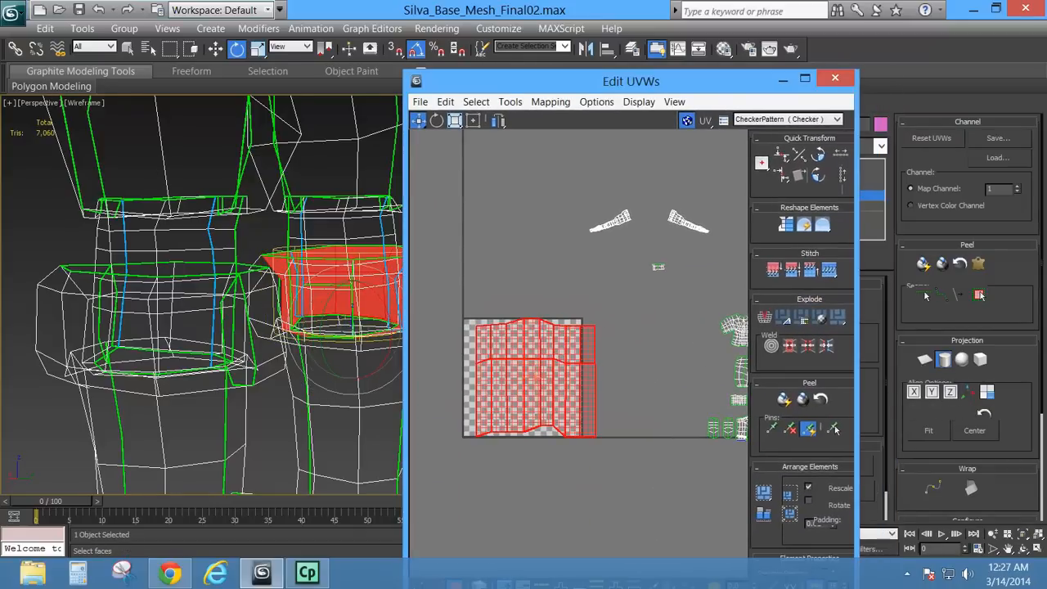
# Rotate the cylindrical gizmo around the boot cuff to adjust where the projection seam falls, checking it from several sides.
pyautogui.moveTo(352, 305); pyautogui.dragTo(305, 327, button='middle')
pyautogui.moveTo(304, 327); pyautogui.dragTo(350, 328)
pyautogui.keyDown('alt'); pyautogui.moveTo(349, 328); pyautogui.dragTo(245, 325, button='middle'); pyautogui.keyUp('alt')
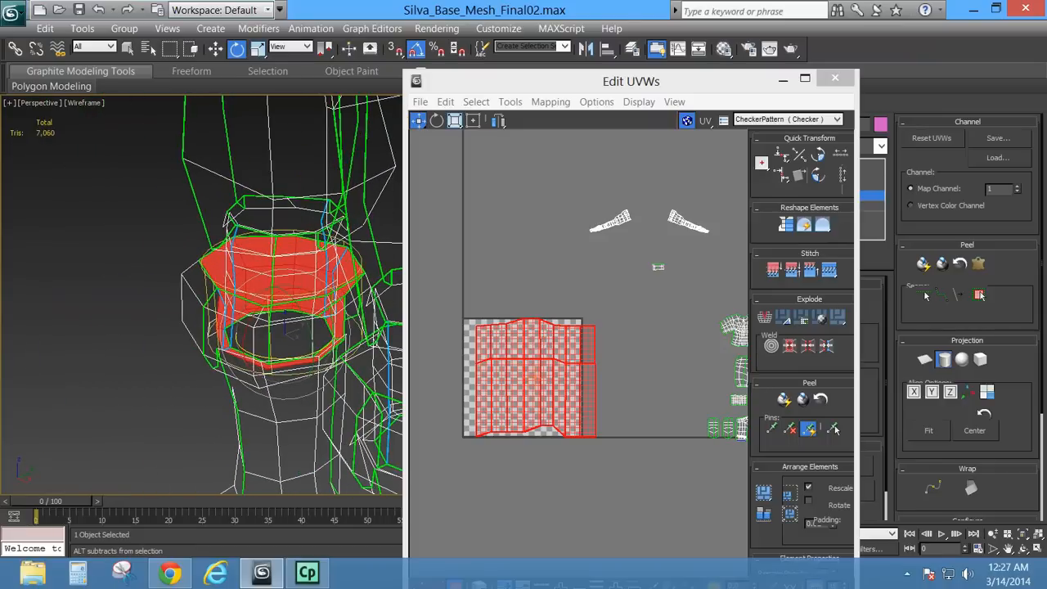
pyautogui.moveTo(245, 326); pyautogui.dragTo(260, 327)
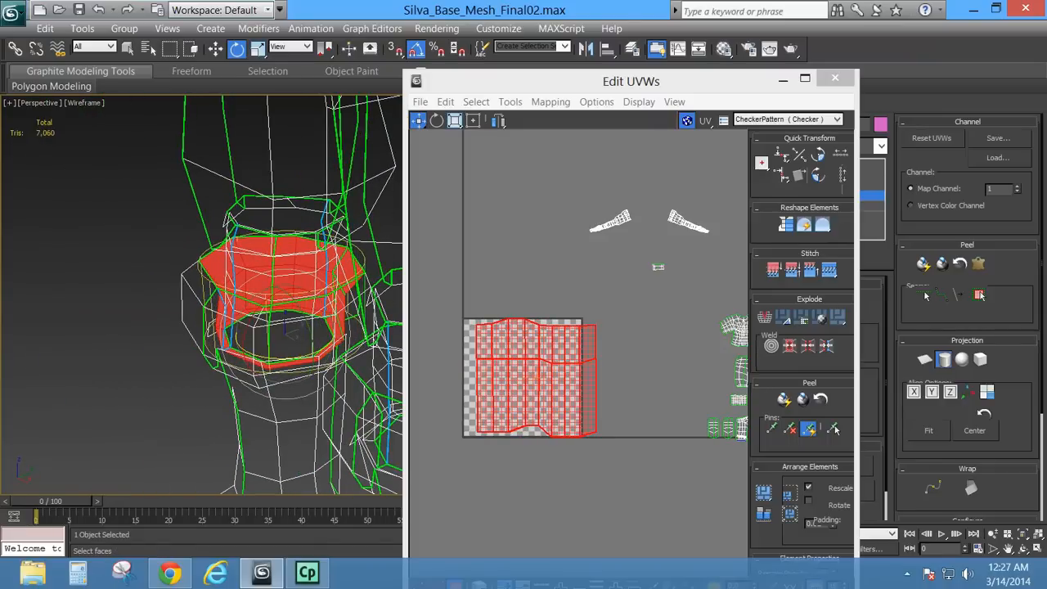
pyautogui.keyDown('alt'); pyautogui.moveTo(260, 327); pyautogui.dragTo(234, 360, button='middle'); pyautogui.keyUp('alt')
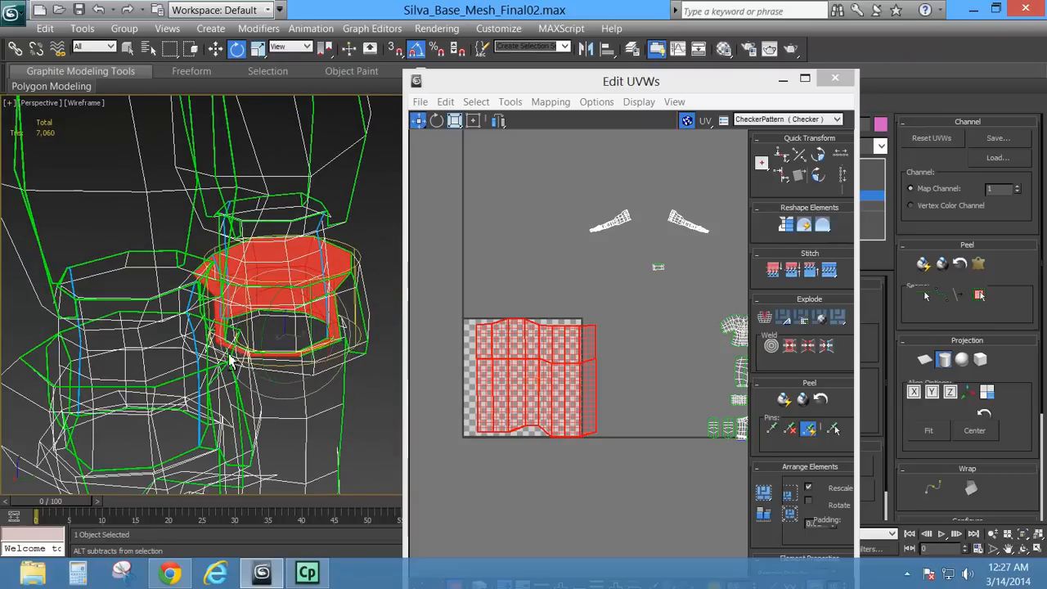
pyautogui.moveTo(342, 319); pyautogui.dragTo(342, 325)
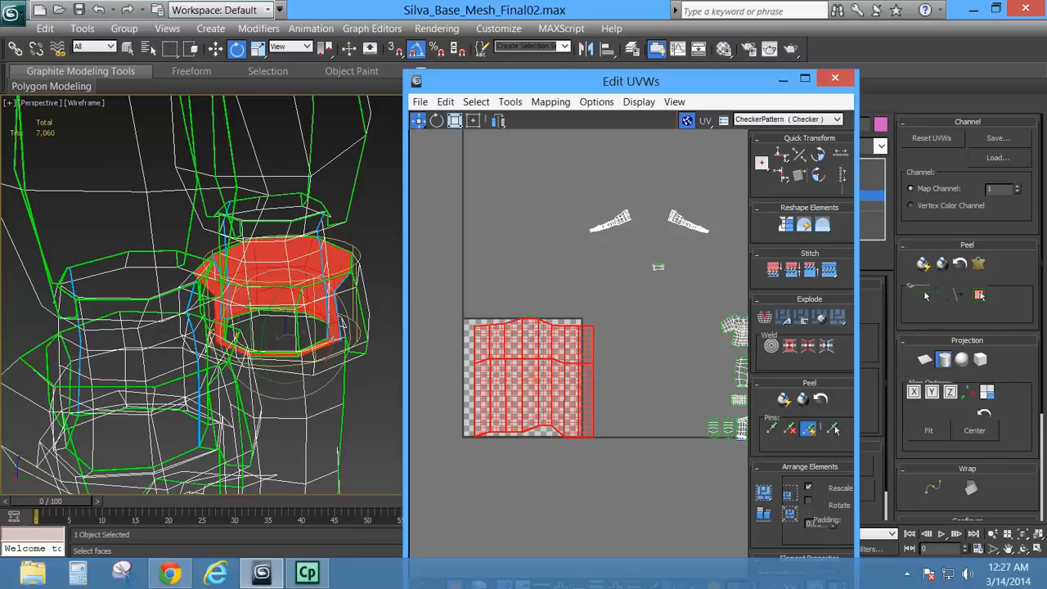
pyautogui.keyDown('alt'); pyautogui.moveTo(342, 326); pyautogui.dragTo(286, 319, button='middle'); pyautogui.keyUp('alt')
pyautogui.scroll(5, 275, 335)
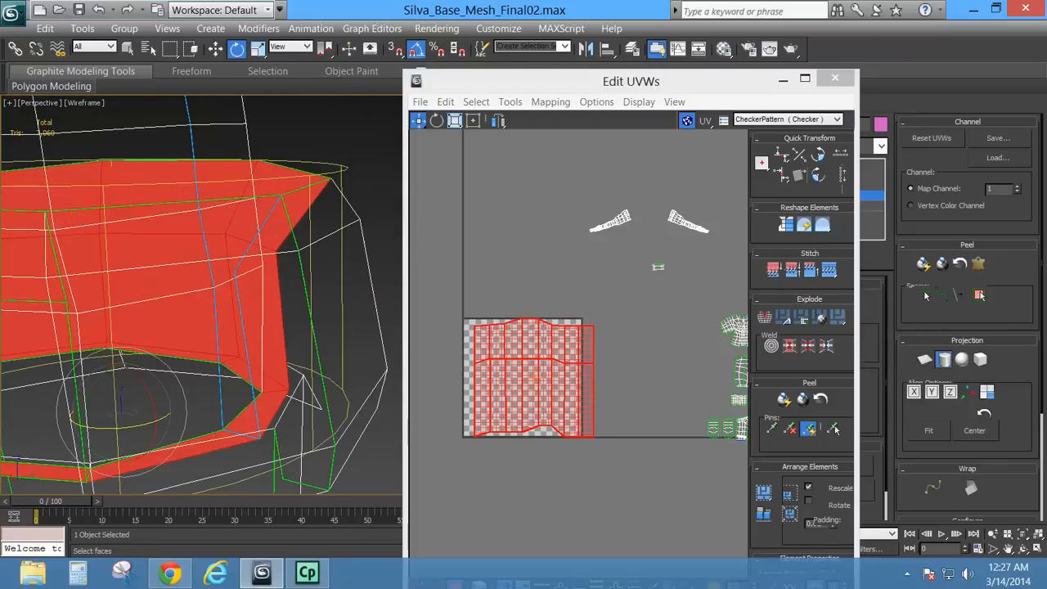
pyautogui.keyDown('alt'); pyautogui.moveTo(213, 305); pyautogui.dragTo(277, 318, button='middle'); pyautogui.keyUp('alt')
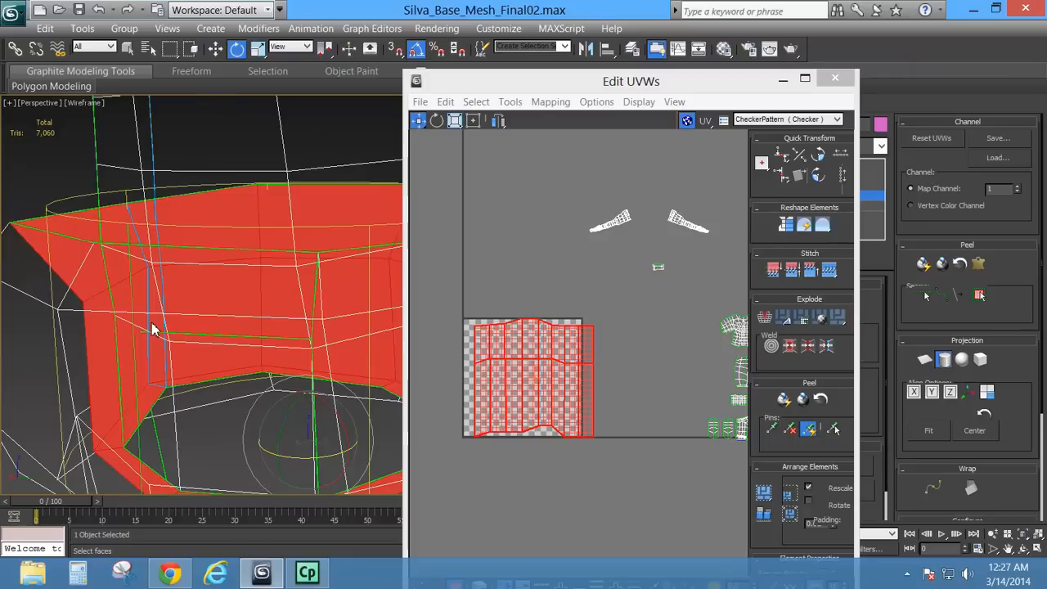
pyautogui.scroll(-2, 154, 328)
pyautogui.keyDown('alt'); pyautogui.moveTo(242, 331); pyautogui.dragTo(205, 327, button='middle'); pyautogui.keyUp('alt')
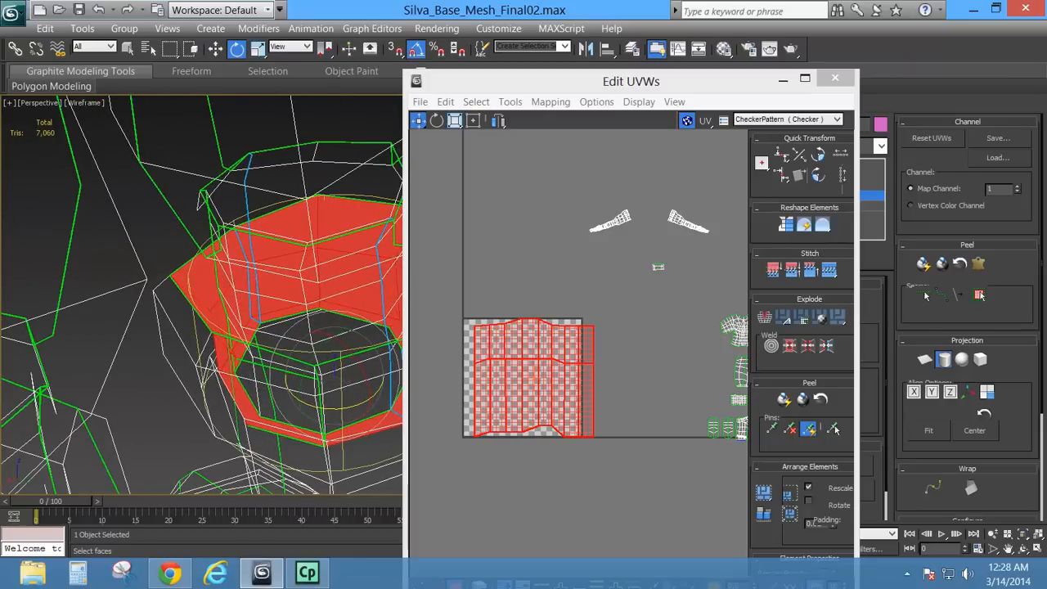
# Finish the cylindrical projection and move the cuff shell off the checker tile into the empty space above it.
pyautogui.click(503, 349)
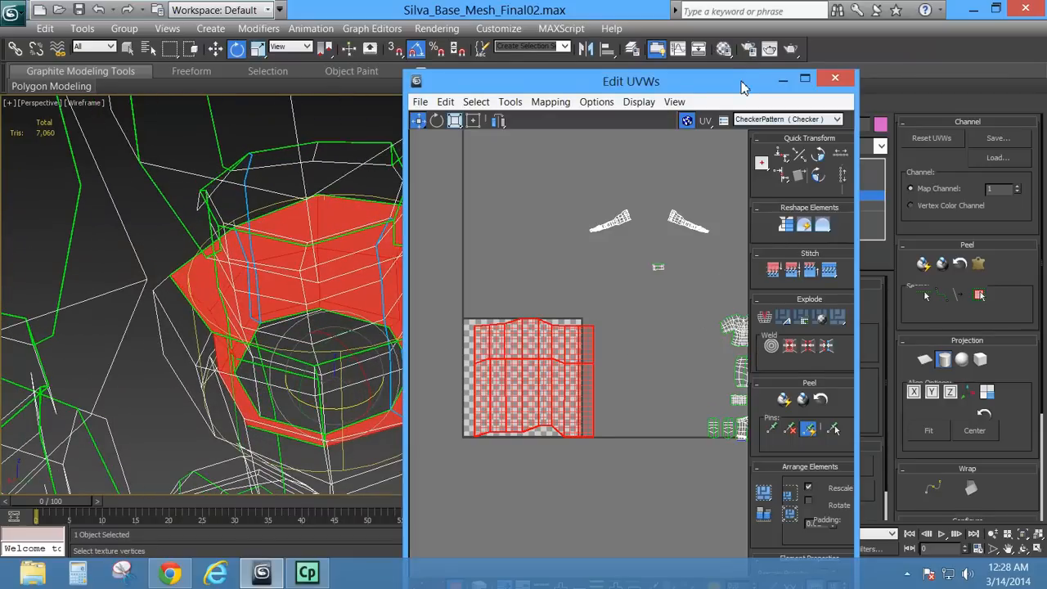
pyautogui.moveTo(743, 87); pyautogui.dragTo(515, 63)
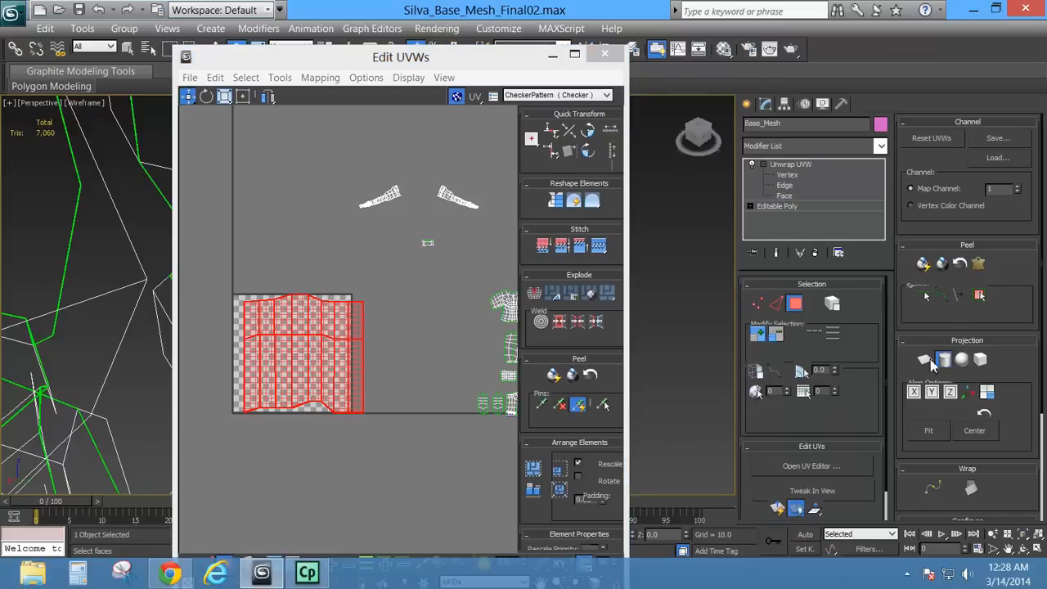
pyautogui.click(324, 357)
pyautogui.moveTo(324, 356); pyautogui.dragTo(290, 199)
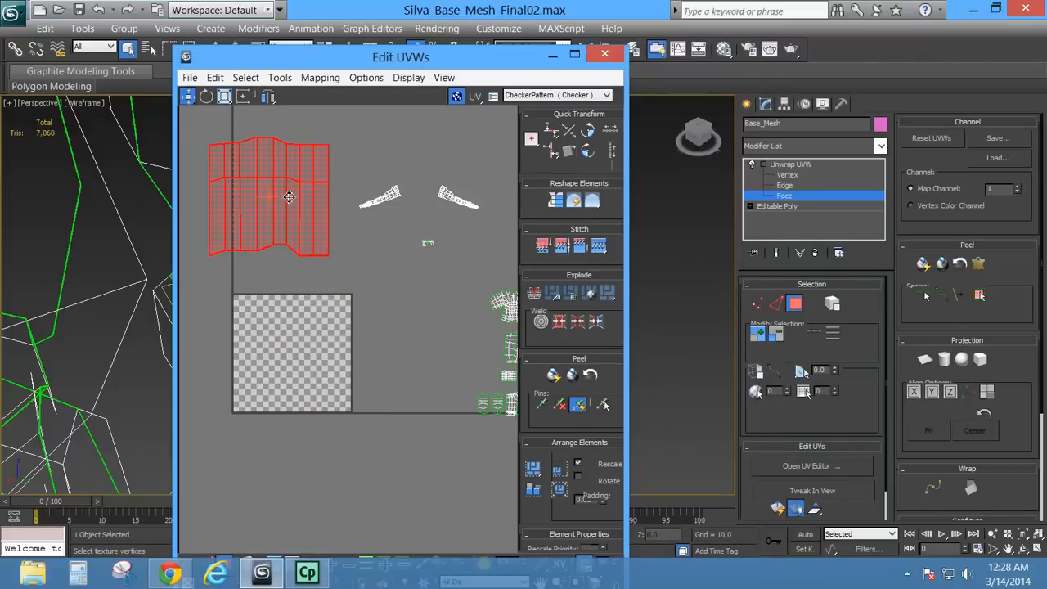
# Try to weld the selected vertices along the right border of the cuff shell.
pyautogui.click(785, 176)
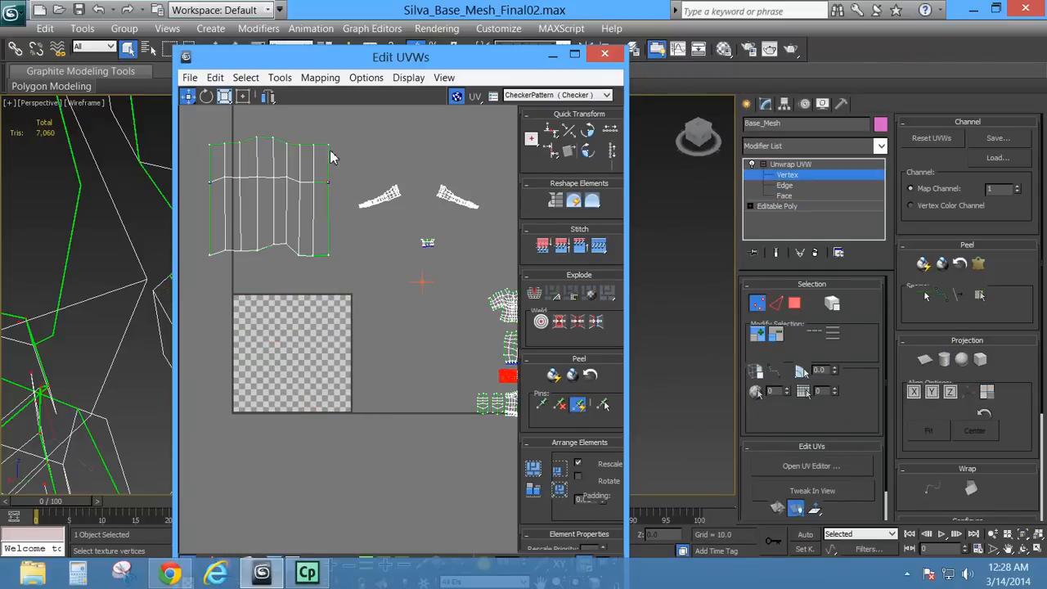
pyautogui.moveTo(323, 132); pyautogui.dragTo(338, 260)
pyautogui.rightClick(325, 251)
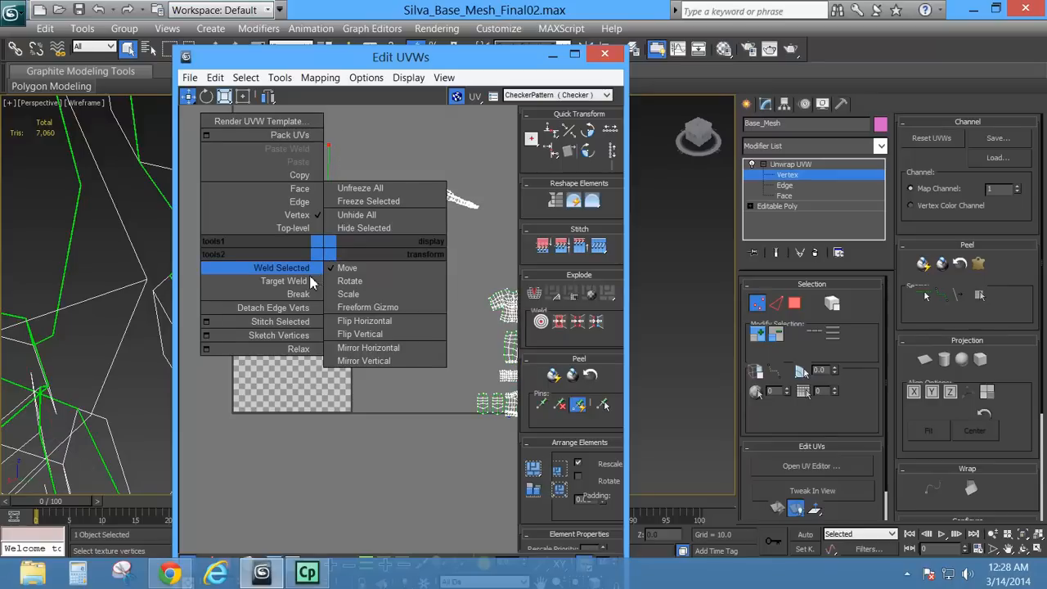
pyautogui.click(308, 270)
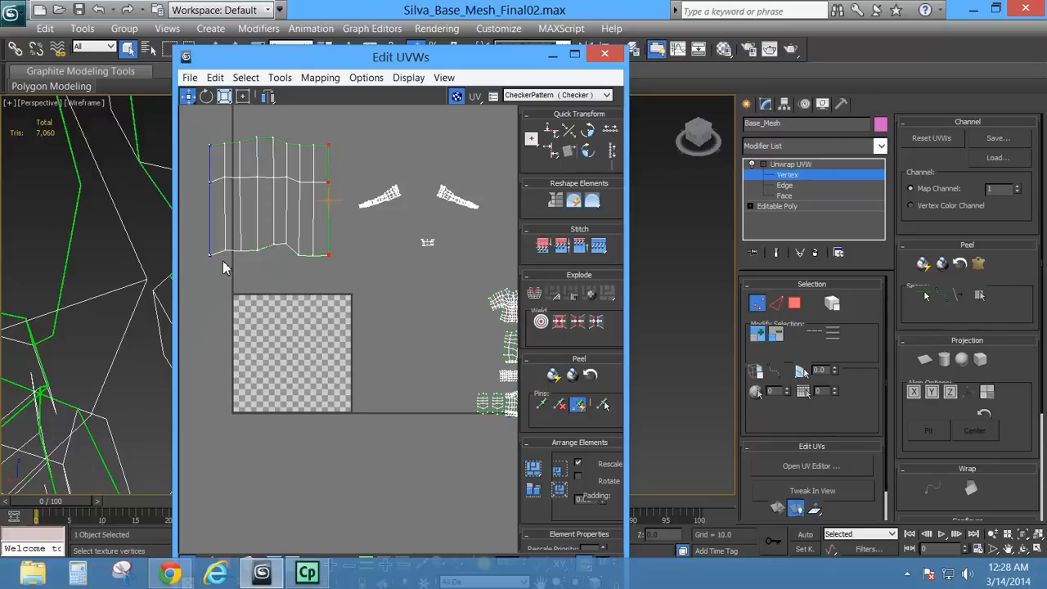
# Select vertices on the left and right borders of the cuff shell to check which ones correspond.
pyautogui.moveTo(196, 131); pyautogui.dragTo(223, 267)
pyautogui.click(330, 148)
pyautogui.scroll(5, 366, 250)
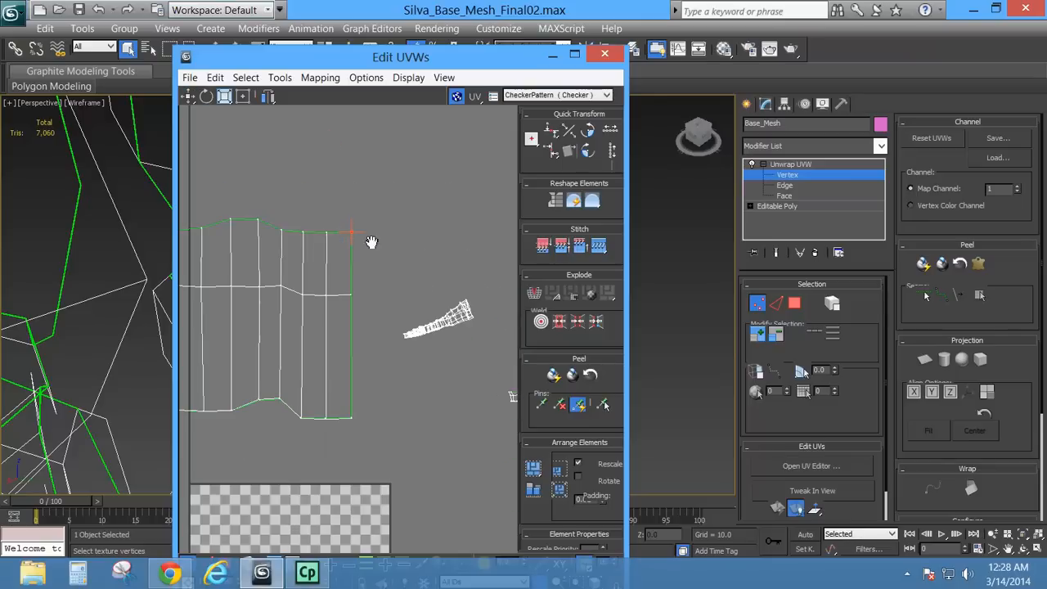
pyautogui.moveTo(365, 246); pyautogui.dragTo(444, 243, button='middle')
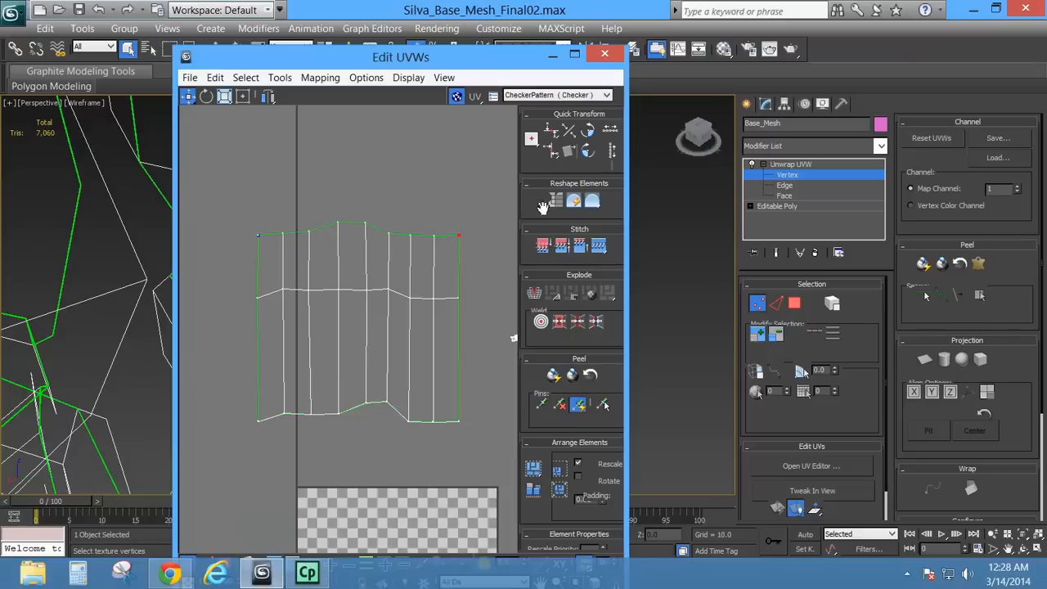
pyautogui.scroll(-4, 402, 233)
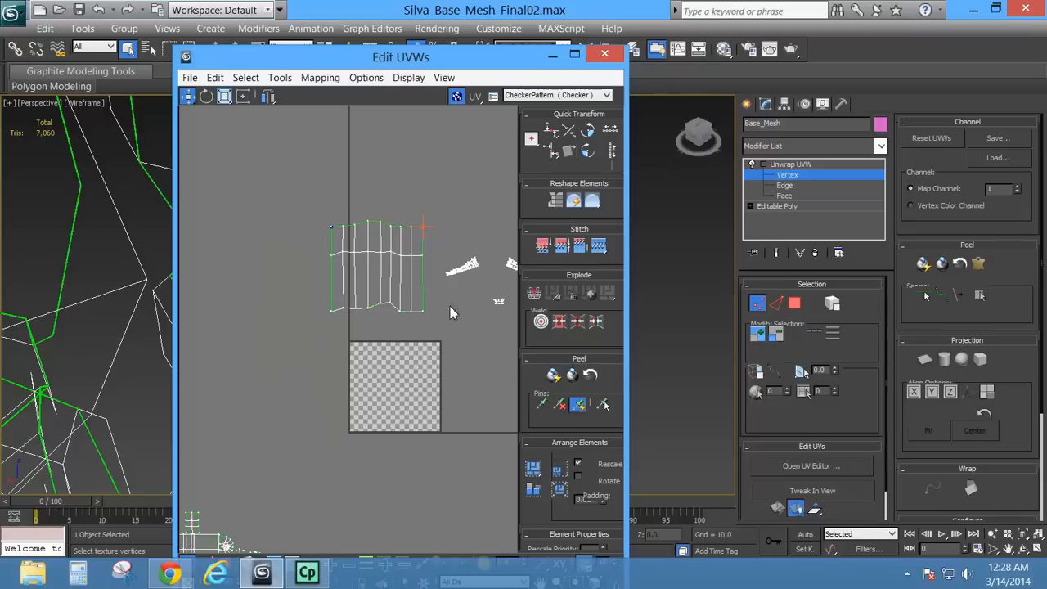
# Try relaxing all the cuff shell's vertices by face angles with 100 iterations, amount 0.1 and stretch 0.0, and undo it.
pyautogui.click(245, 77)
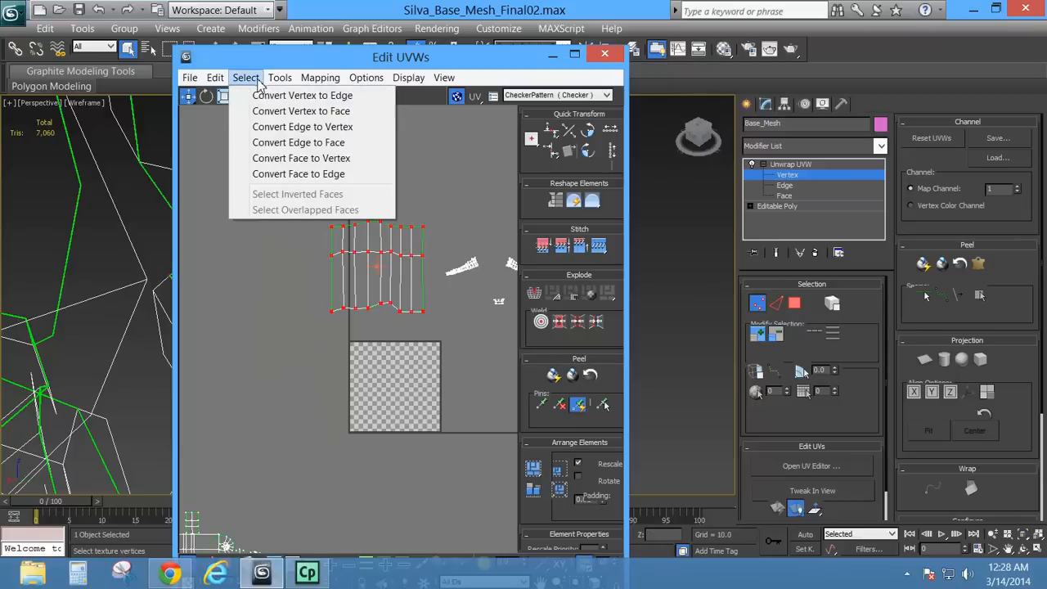
pyautogui.moveTo(280, 78)
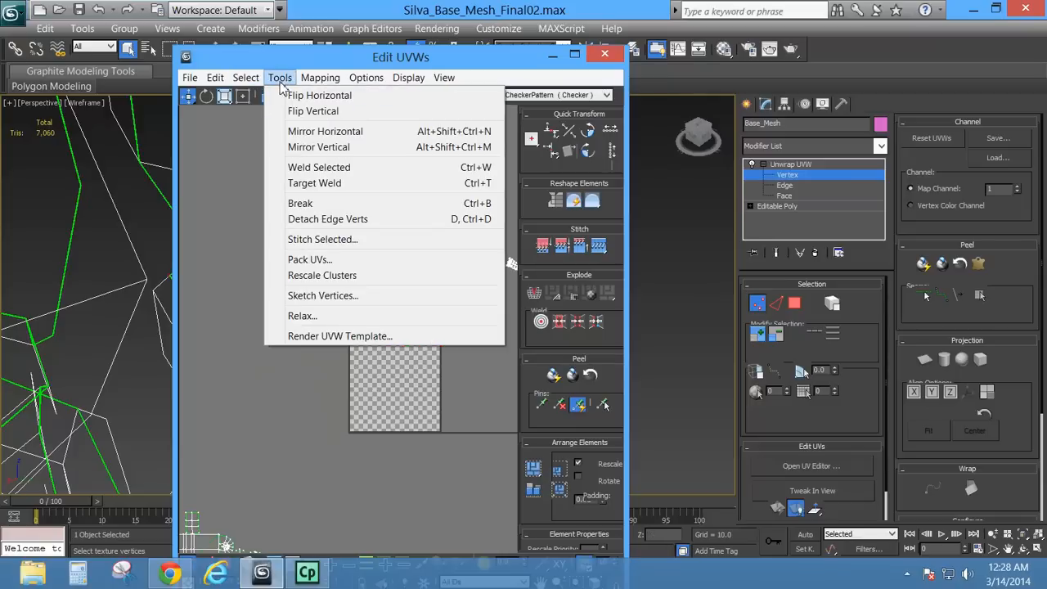
pyautogui.click(302, 315)
pyautogui.click(379, 214)
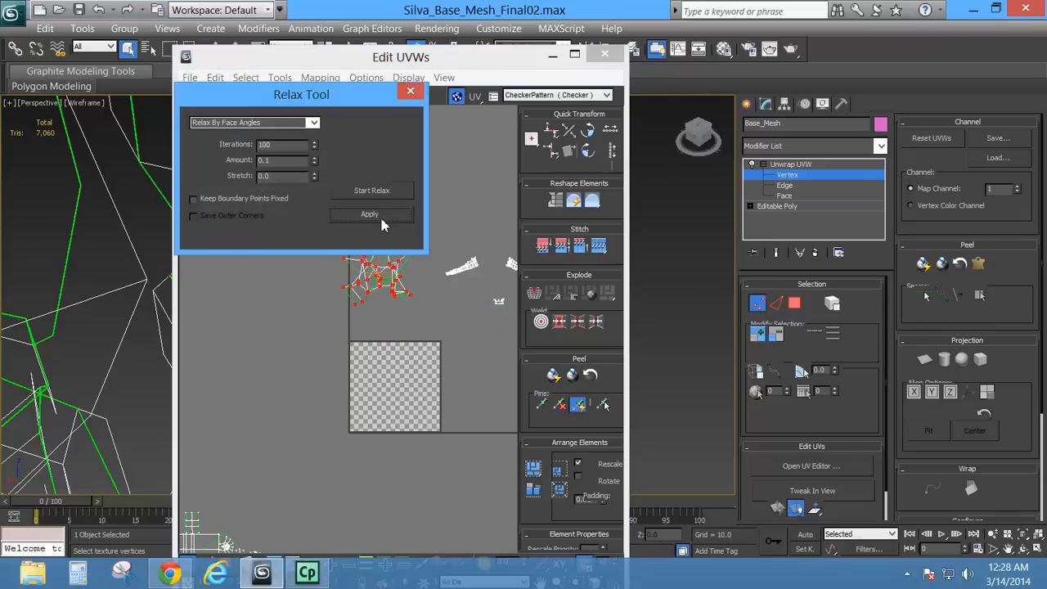
pyautogui.moveTo(425, 386); pyautogui.dragTo(424, 397, button='middle')
pyautogui.hotkey('ctrl', 'z')
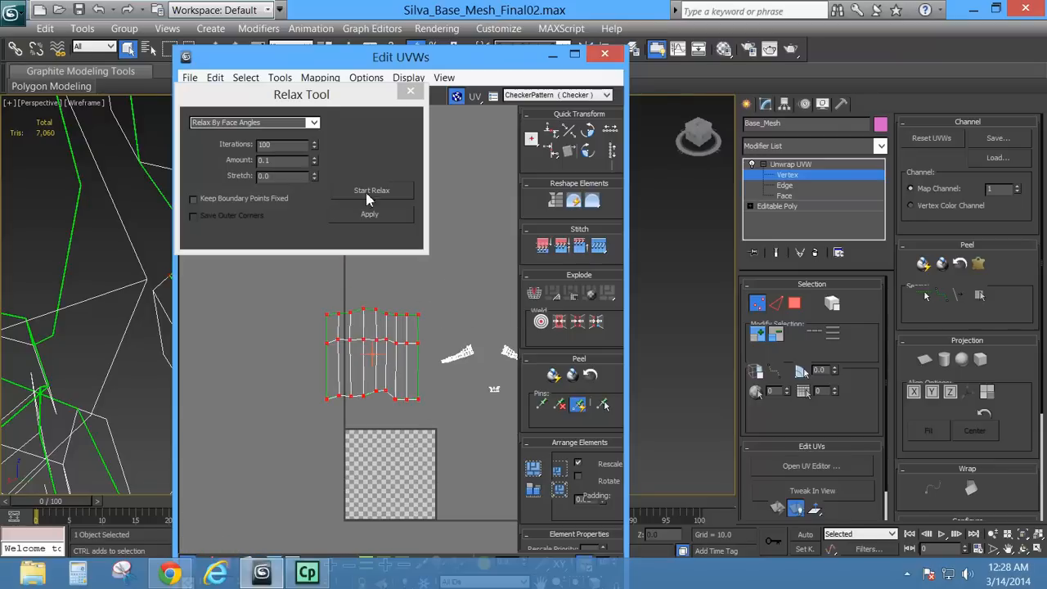
# Flip the cuff shell horizontally and keep the Relax Tool dialog clear of the shell.
pyautogui.moveTo(325, 97); pyautogui.dragTo(328, 171)
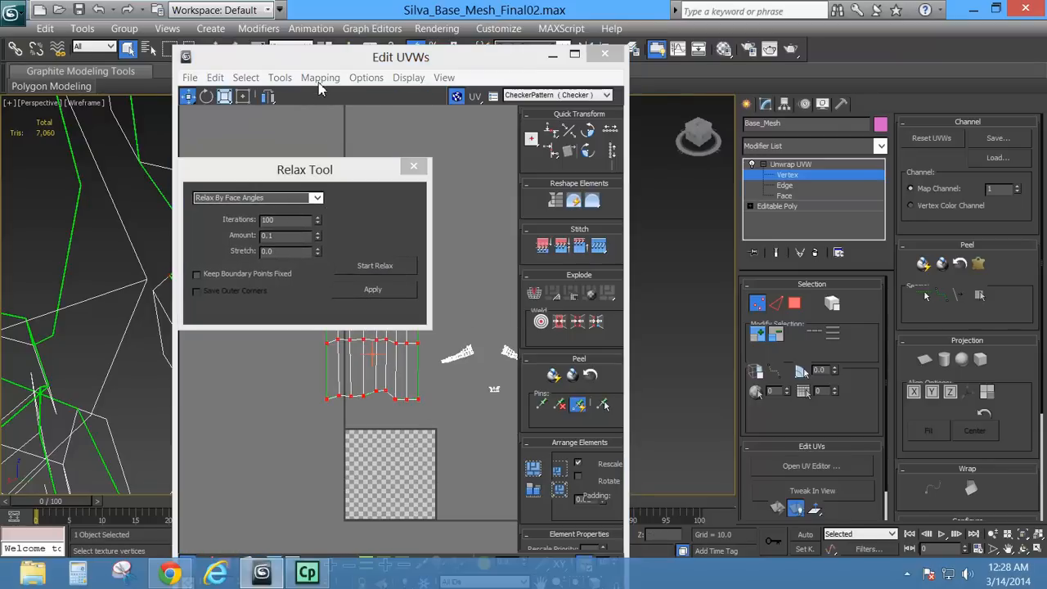
pyautogui.click(320, 77)
pyautogui.moveTo(279, 79)
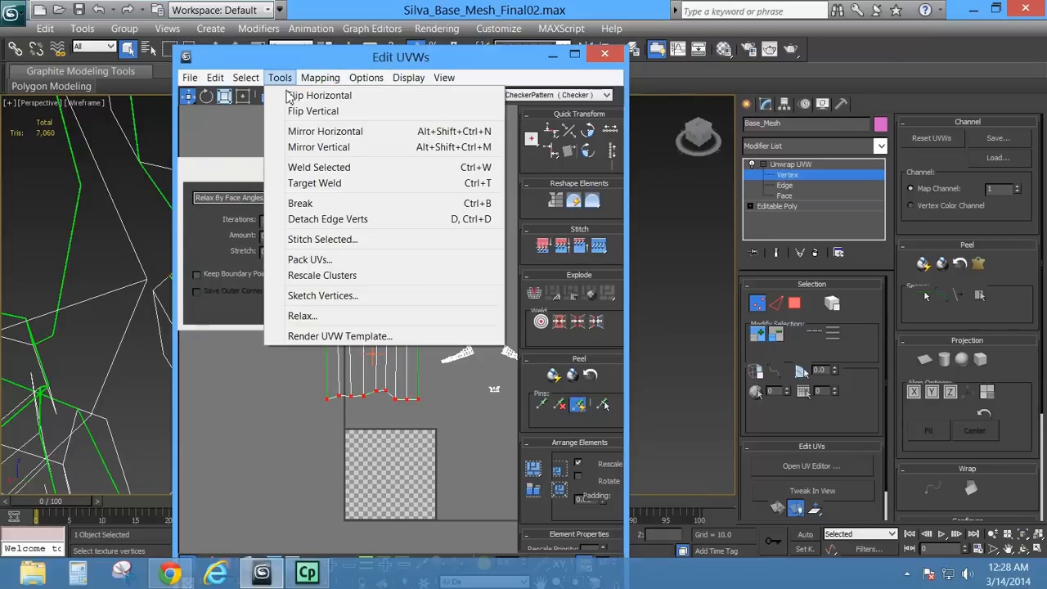
pyautogui.click(292, 95)
pyautogui.moveTo(333, 174); pyautogui.dragTo(348, 65)
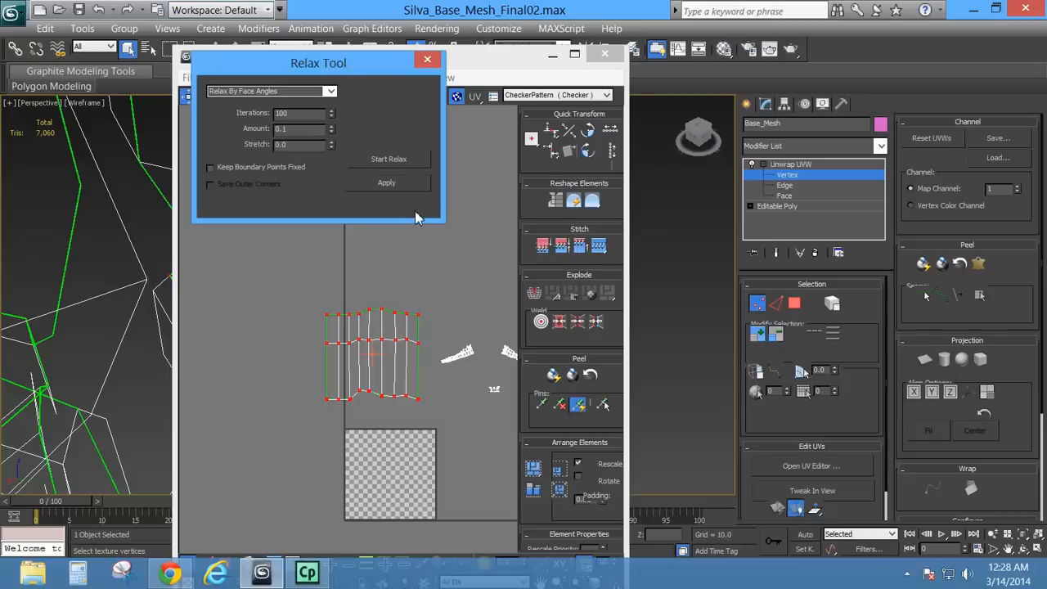
# Relax the cuff shell by face angles with 100 iterations and amount 0.1, and move it up clear of the other shells.
pyautogui.click(384, 184)
pyautogui.click(426, 59)
pyautogui.moveTo(401, 379); pyautogui.dragTo(339, 325, button='middle')
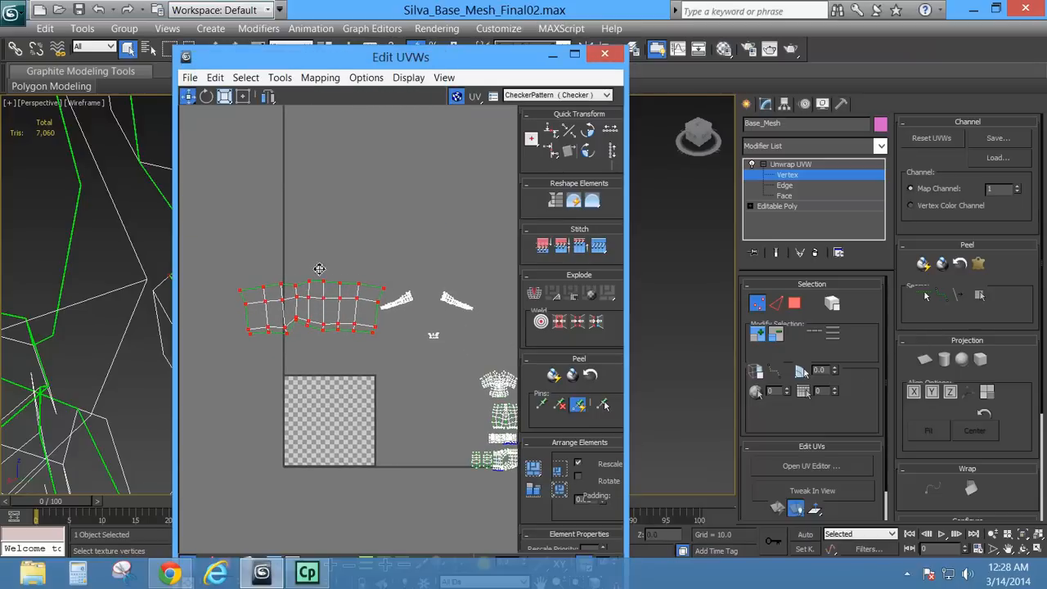
pyautogui.moveTo(319, 268); pyautogui.dragTo(286, 143)
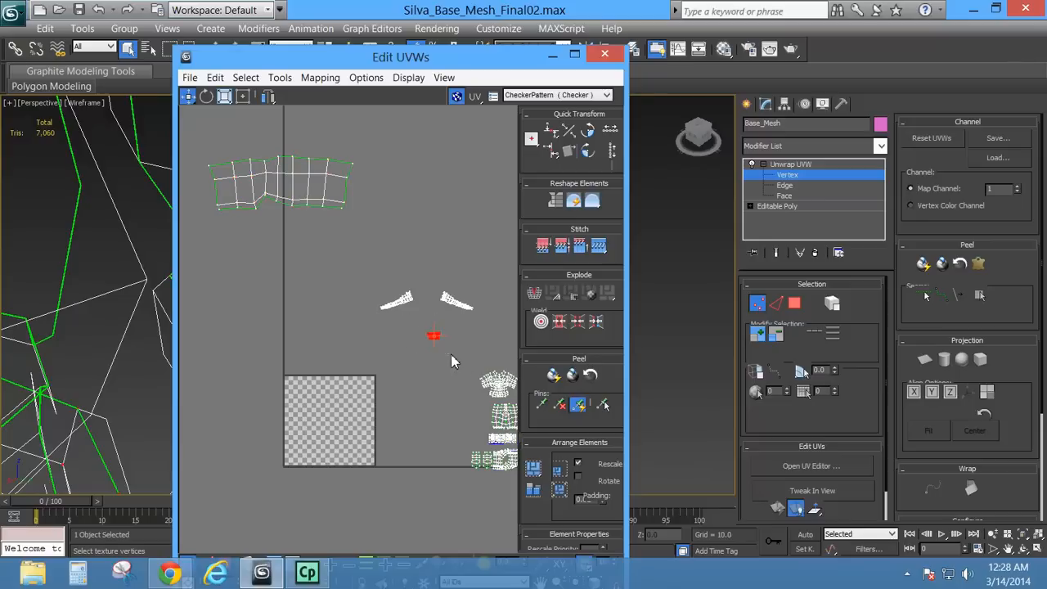
# Select the faces of the small remaining cuff shell and apply a cylindrical projection aligned to the Z axis.
pyautogui.click(944, 361)
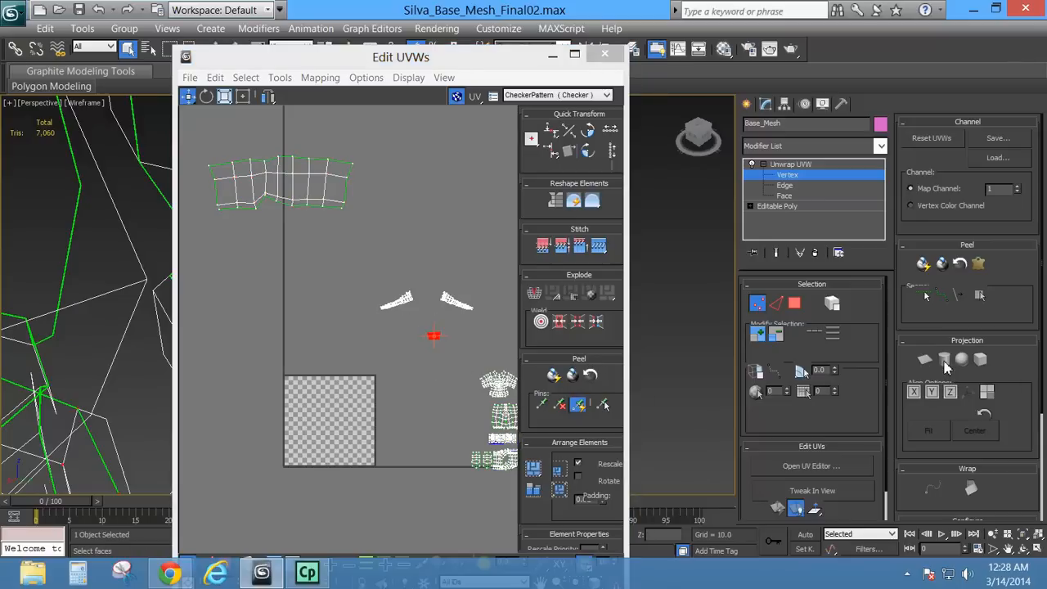
pyautogui.click(794, 303)
pyautogui.click(434, 335)
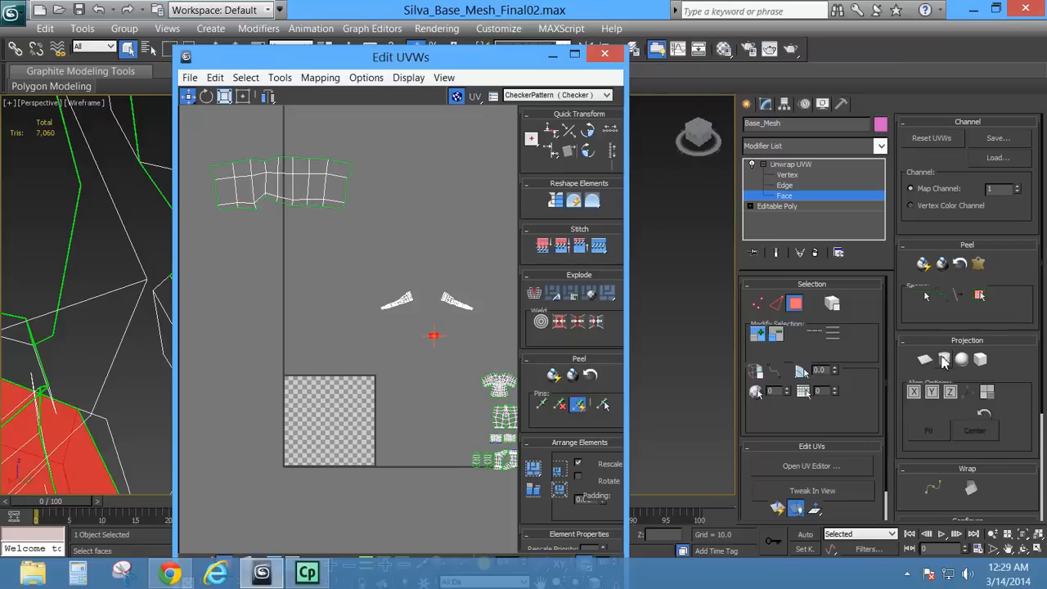
pyautogui.click(944, 359)
pyautogui.click(949, 393)
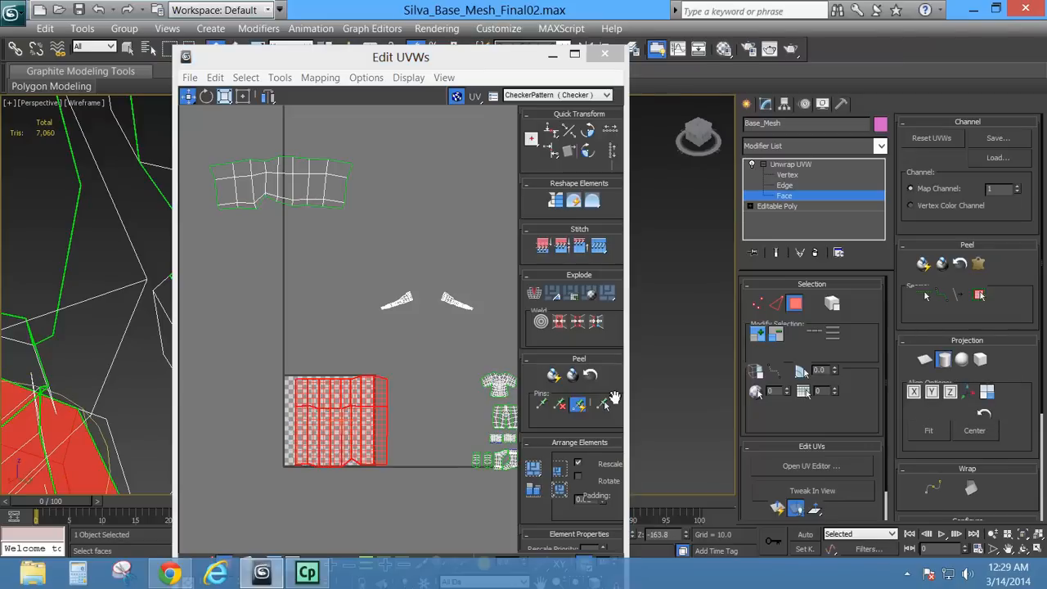
# Move the UV editor clear of the model and examine the cylindrical projection around the selected cuff faces up close.
pyautogui.keyDown('alt'); pyautogui.moveTo(72, 424); pyautogui.dragTo(147, 369, button='middle'); pyautogui.keyUp('alt')
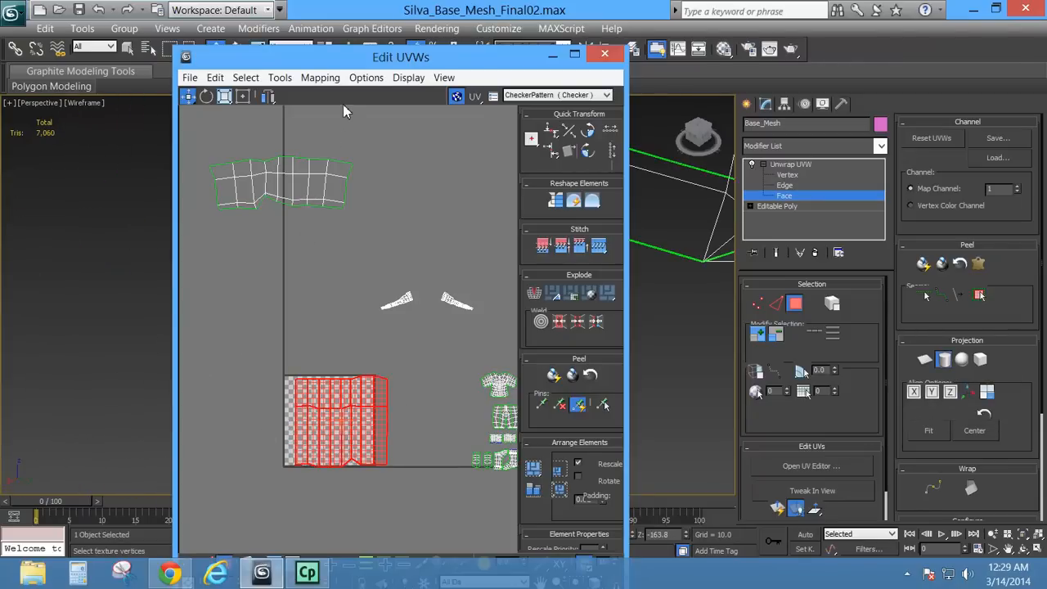
pyautogui.moveTo(379, 64); pyautogui.dragTo(731, 62)
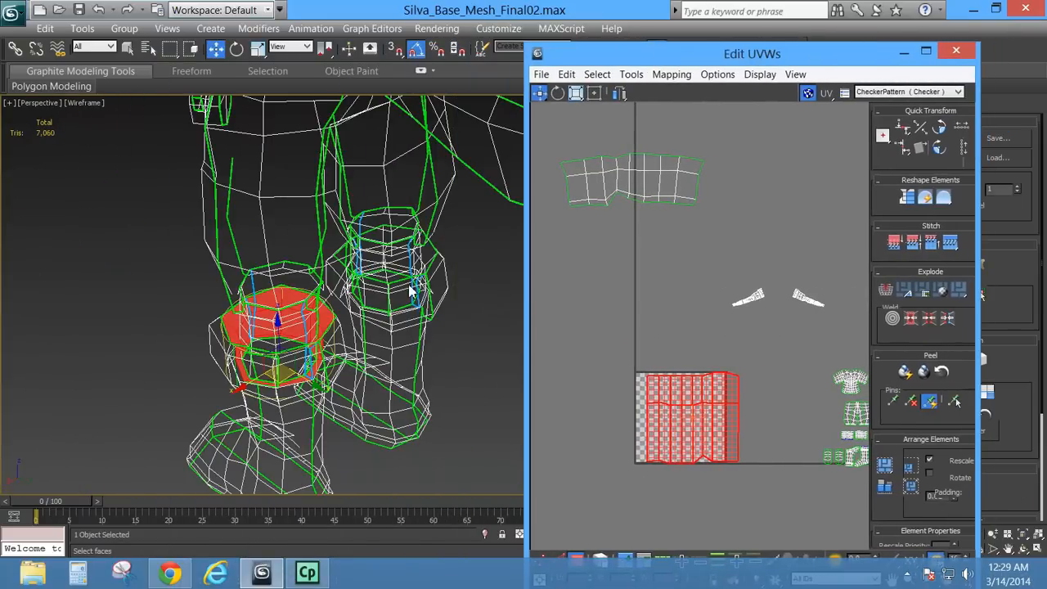
pyautogui.moveTo(348, 374); pyautogui.dragTo(304, 321, button='middle')
pyautogui.scroll(6, 304, 323)
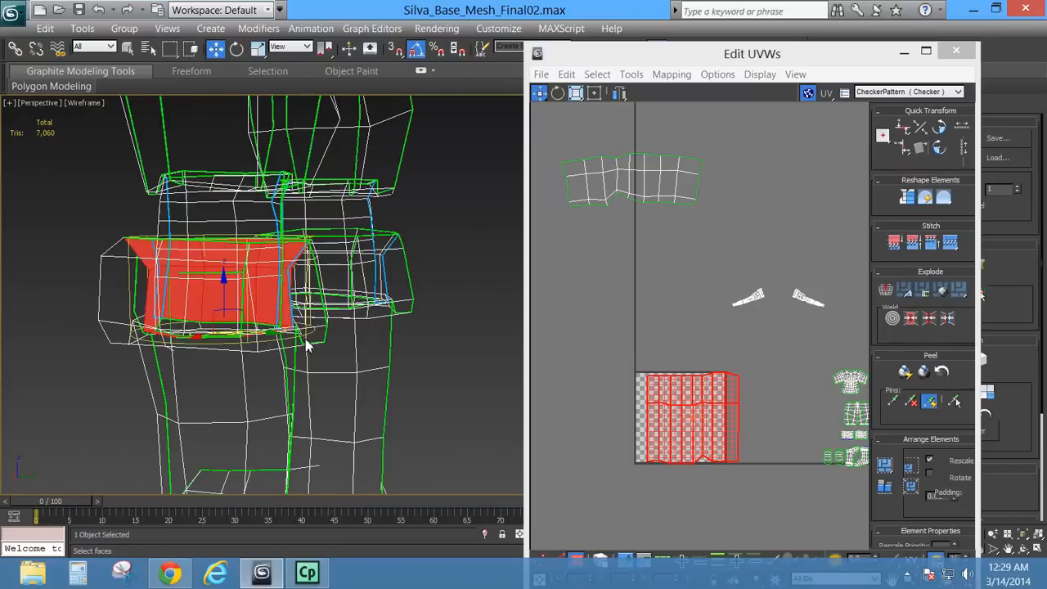
# Rotate the cylindrical mapping gizmo around the selected boot cuff faces and end the cylindrical projection.
pyautogui.keyDown('alt'); pyautogui.moveTo(262, 370); pyautogui.dragTo(219, 342, button='middle'); pyautogui.keyUp('alt')
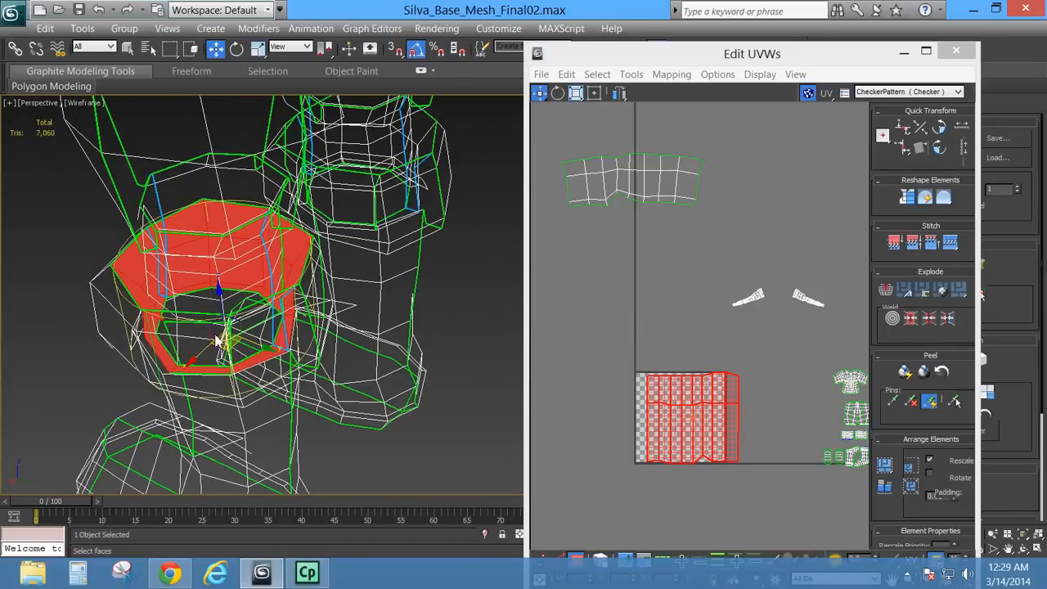
pyautogui.click(236, 48)
pyautogui.keyDown('alt'); pyautogui.moveTo(299, 381); pyautogui.dragTo(299, 400, button='middle'); pyautogui.keyUp('alt')
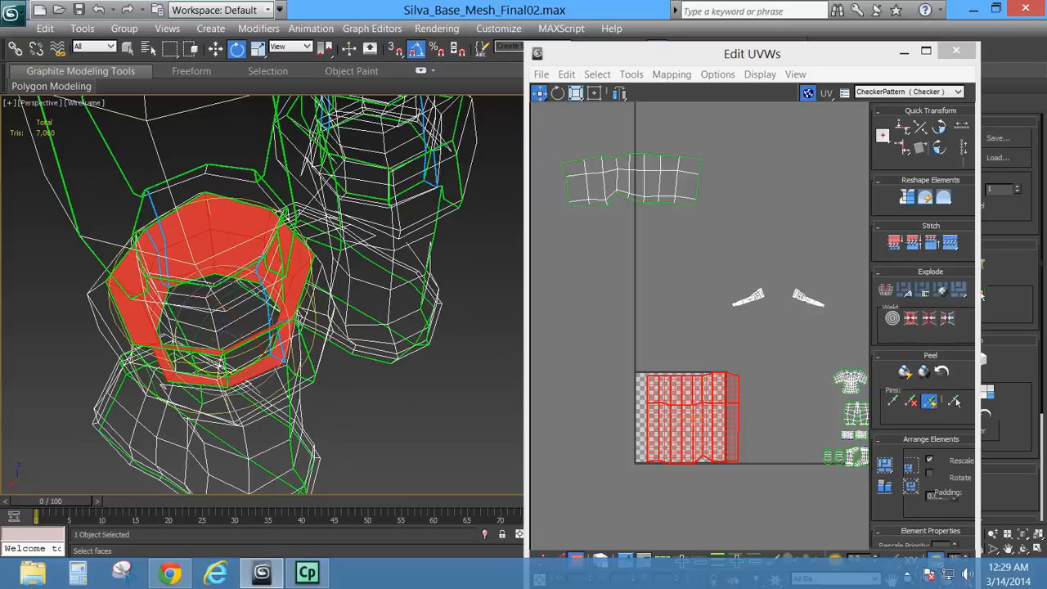
pyautogui.keyDown('alt'); pyautogui.moveTo(298, 400); pyautogui.dragTo(298, 368, button='middle'); pyautogui.keyUp('alt')
pyautogui.moveTo(208, 360); pyautogui.dragTo(285, 351)
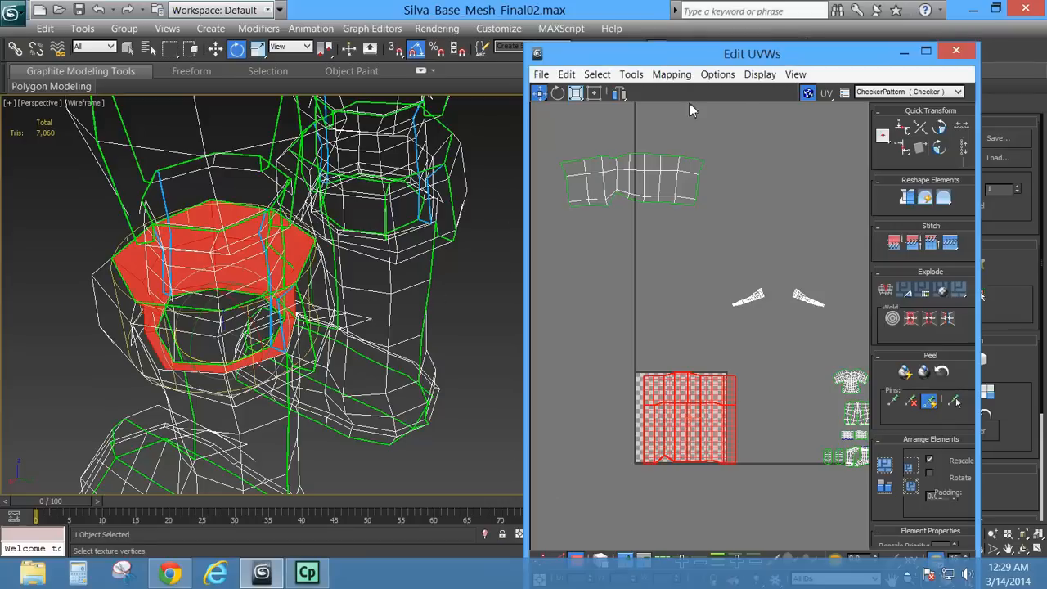
pyautogui.moveTo(861, 66); pyautogui.dragTo(622, 88)
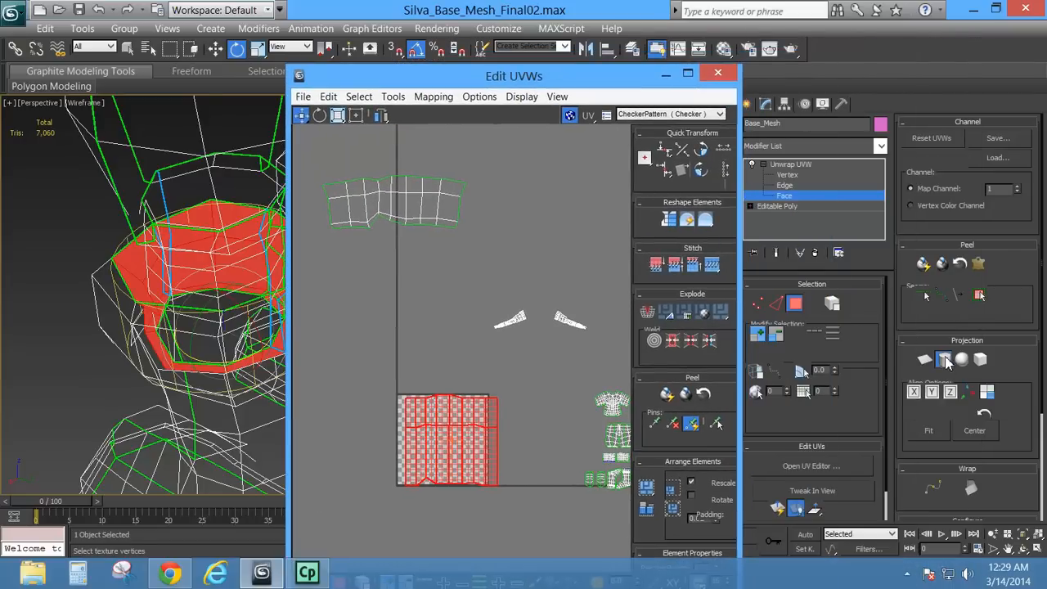
pyautogui.moveTo(468, 385); pyautogui.dragTo(443, 334, button='middle')
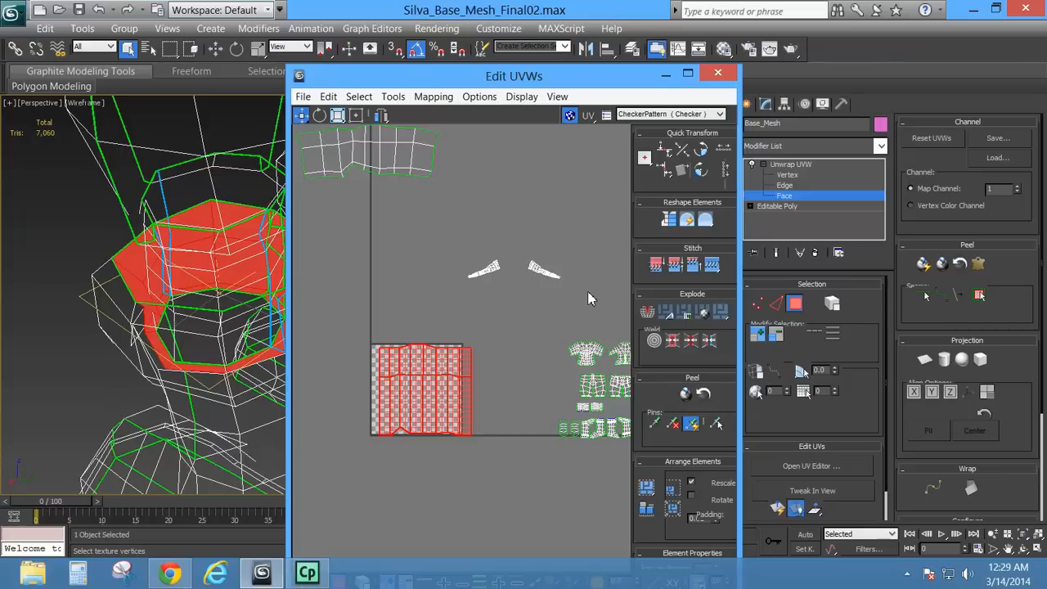
pyautogui.click(392, 97)
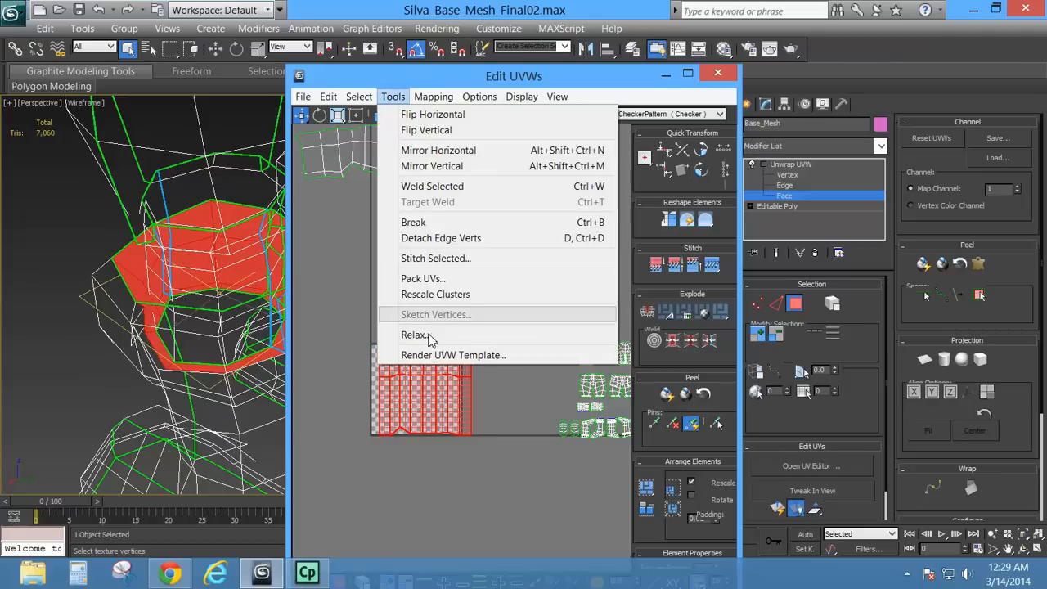
pyautogui.click(426, 337)
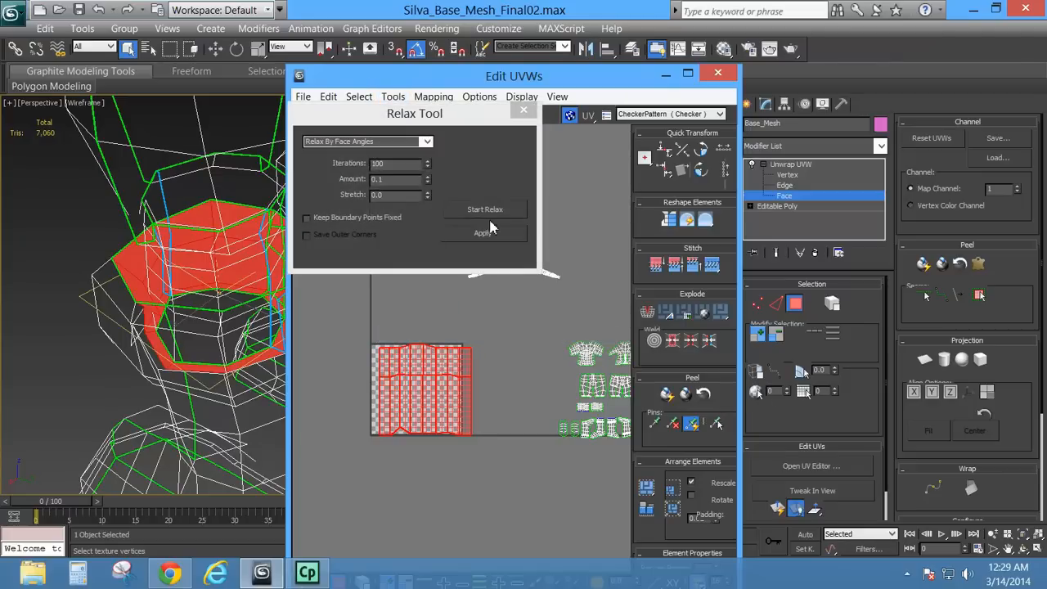
pyautogui.click(523, 109)
pyautogui.press('1')
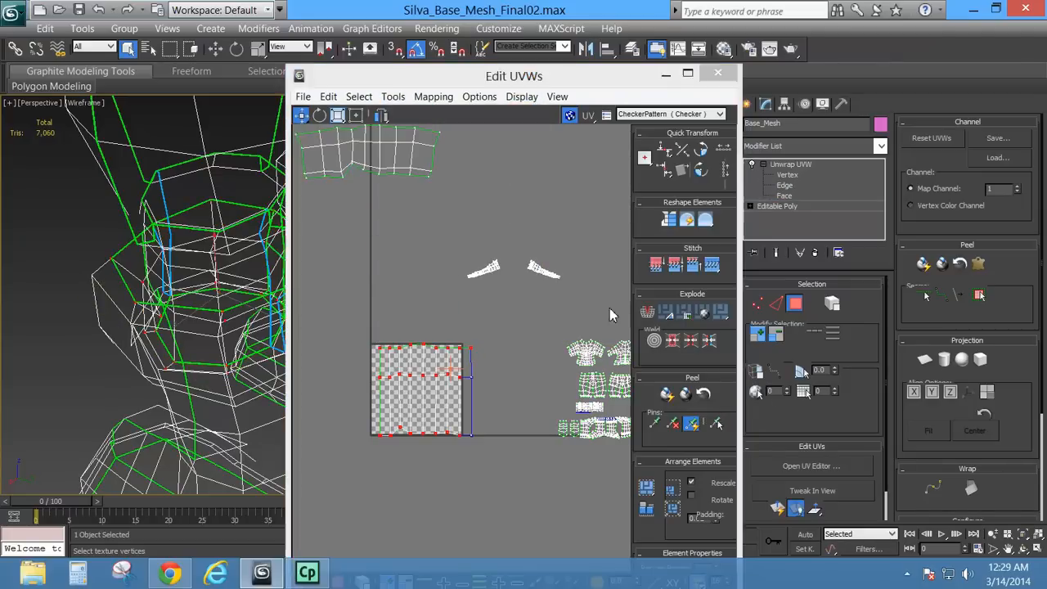
pyautogui.moveTo(468, 447); pyautogui.dragTo(468, 447)
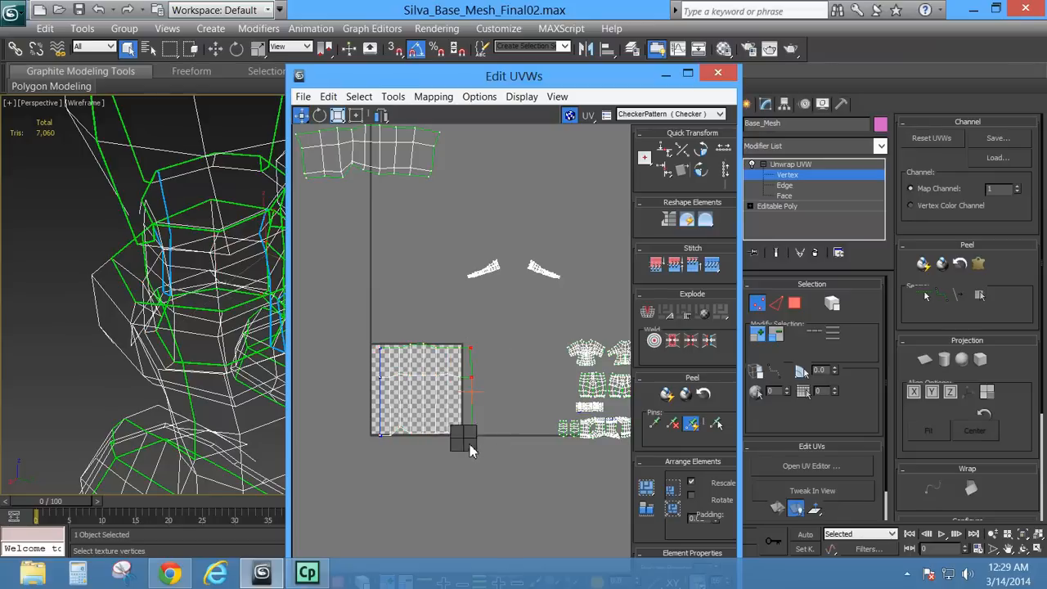
pyautogui.rightClick(467, 446)
pyautogui.click(419, 461)
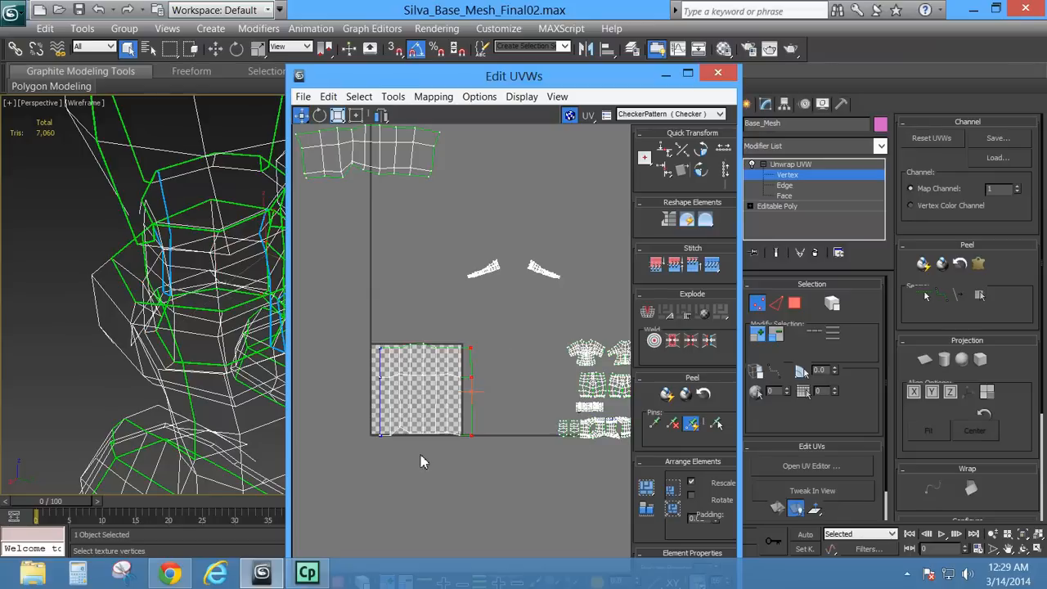
pyautogui.click(786, 196)
# Try to relax the selected boot cuff shell by face angles and undo that relax.
pyautogui.click(393, 97)
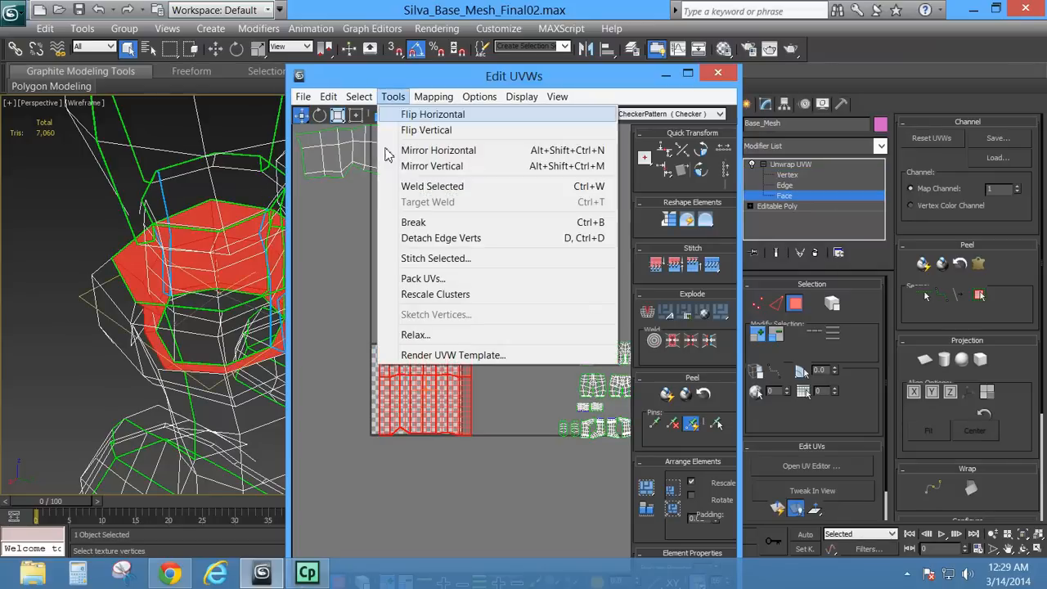
pyautogui.click(421, 335)
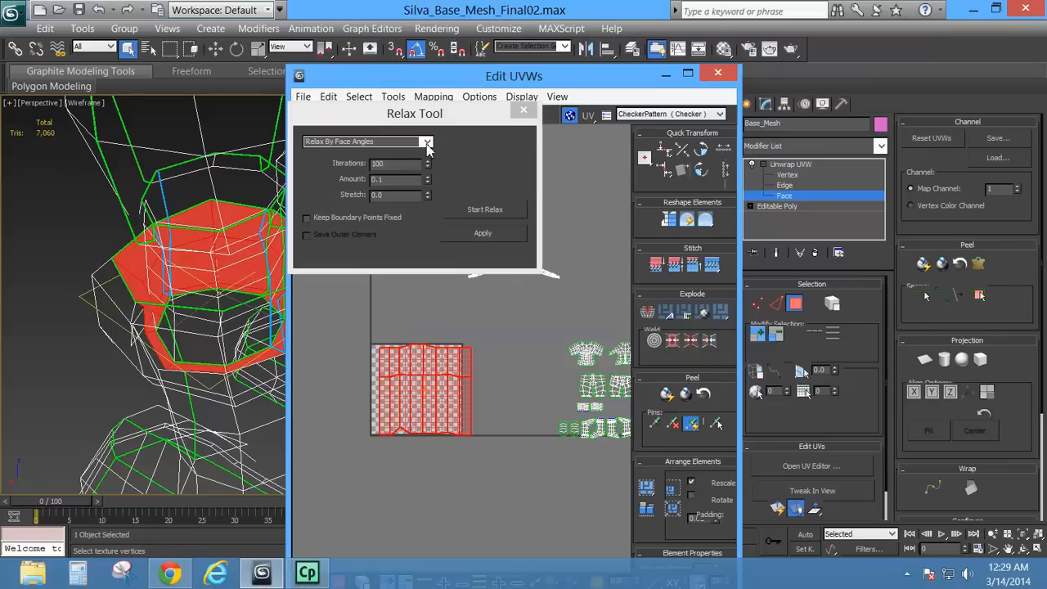
pyautogui.click(482, 233)
pyautogui.hotkey('ctrl', 'z')
pyautogui.moveTo(460, 113); pyautogui.dragTo(456, 157)
# Flip the boot cuff shell horizontally and relax it by face angles with 100 iterations and amount 0.1.
pyautogui.click(432, 96)
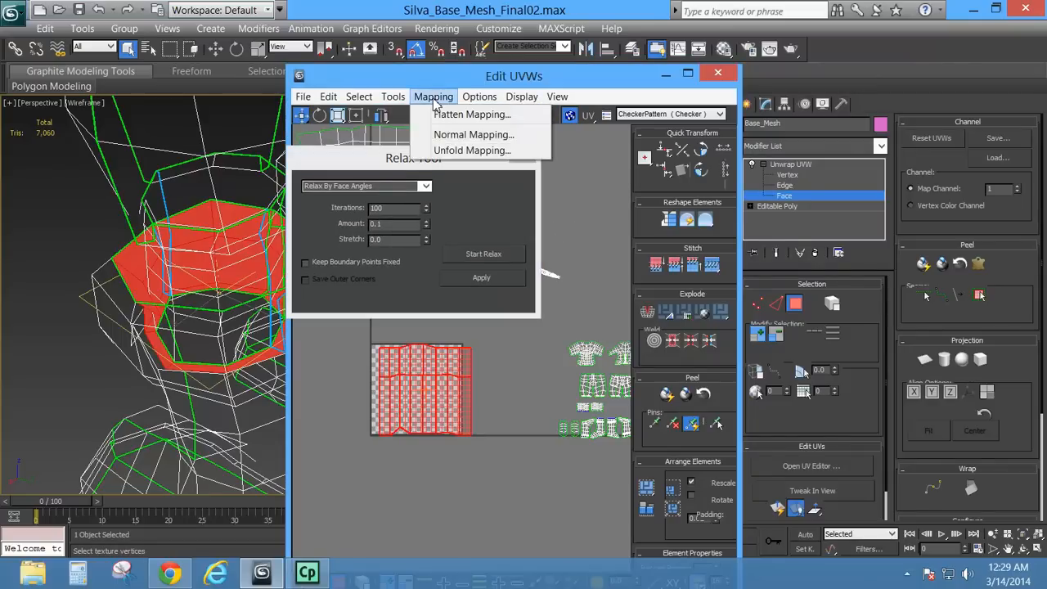
pyautogui.moveTo(400, 99)
pyautogui.click(427, 115)
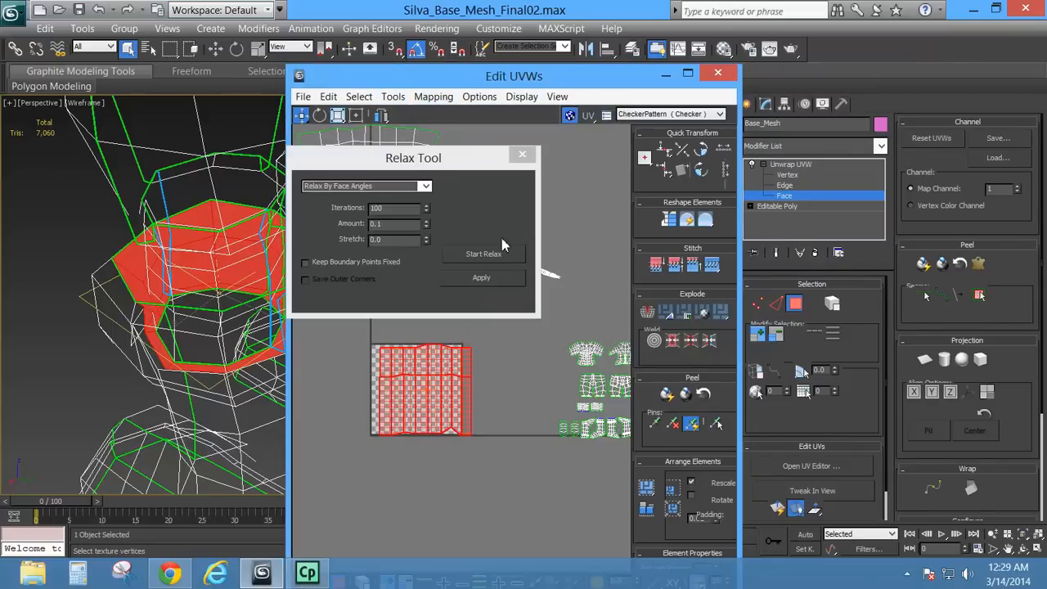
pyautogui.click(482, 276)
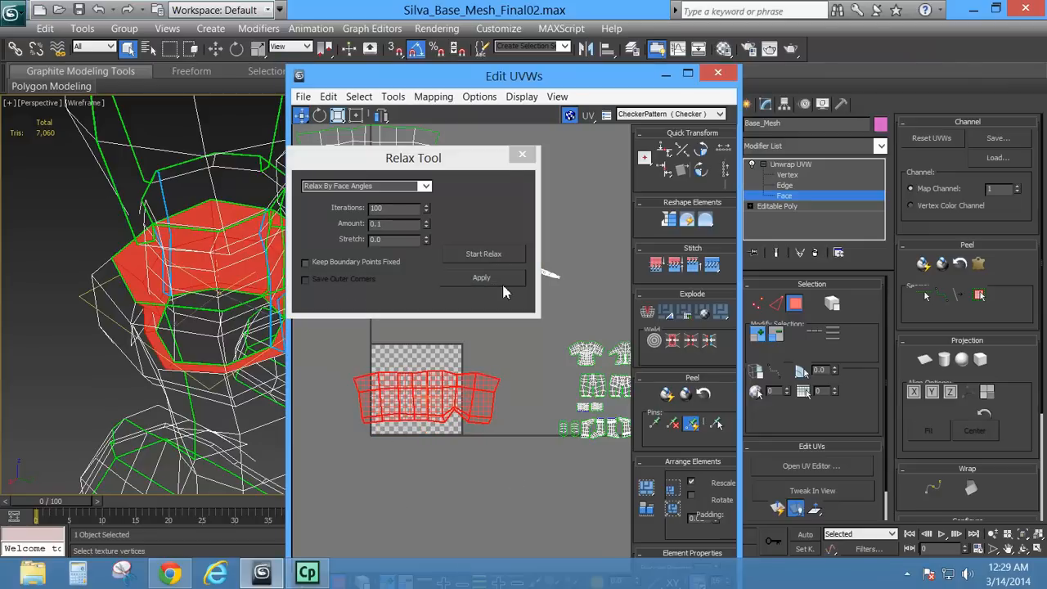
pyautogui.click(522, 155)
# Place the relaxed shell beside the matching cuff shell, and move both together to the arranged clothing shells.
pyautogui.scroll(-3, 478, 323)
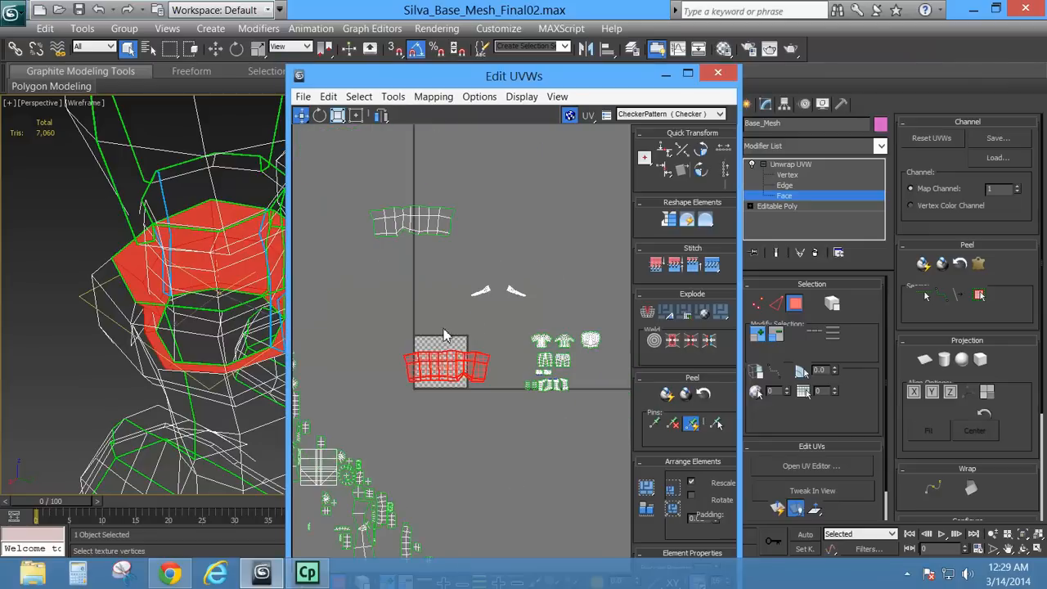
pyautogui.moveTo(441, 369); pyautogui.dragTo(499, 224)
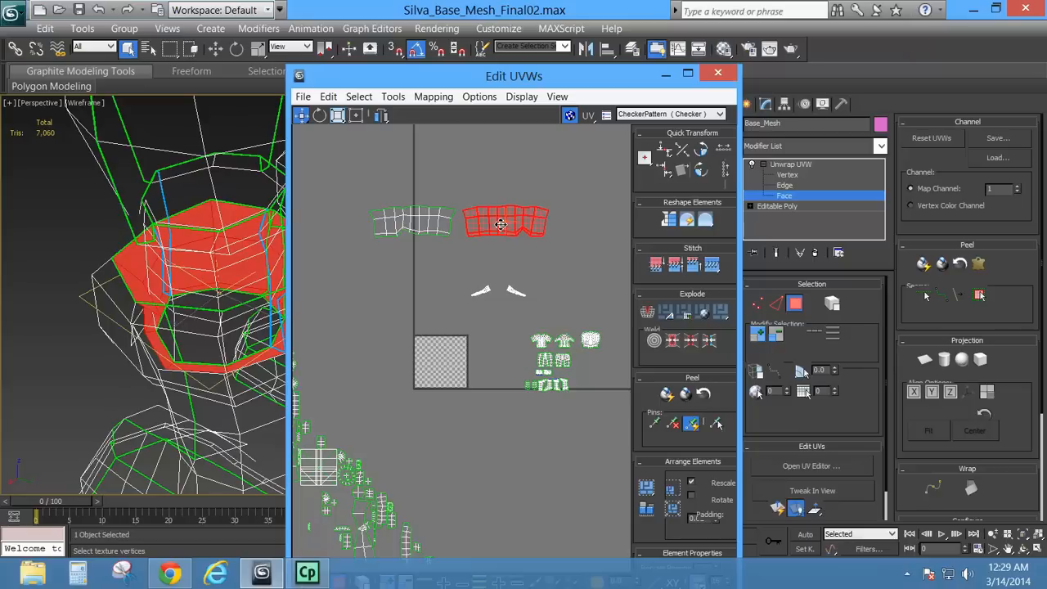
pyautogui.moveTo(546, 271); pyautogui.dragTo(556, 246)
pyautogui.click(356, 114)
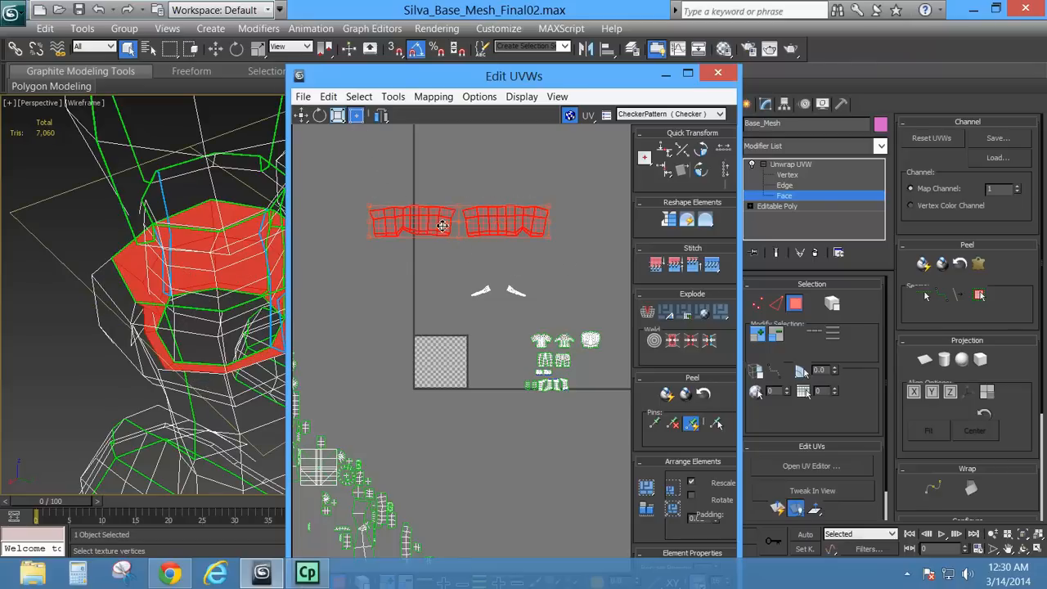
pyautogui.moveTo(441, 220); pyautogui.dragTo(549, 491)
# Scale down the two boot cuff shells and position them in the row between the shorts and boot shells.
pyautogui.click(338, 115)
pyautogui.moveTo(551, 443); pyautogui.dragTo(434, 424, button='middle')
pyautogui.scroll(6, 464, 373)
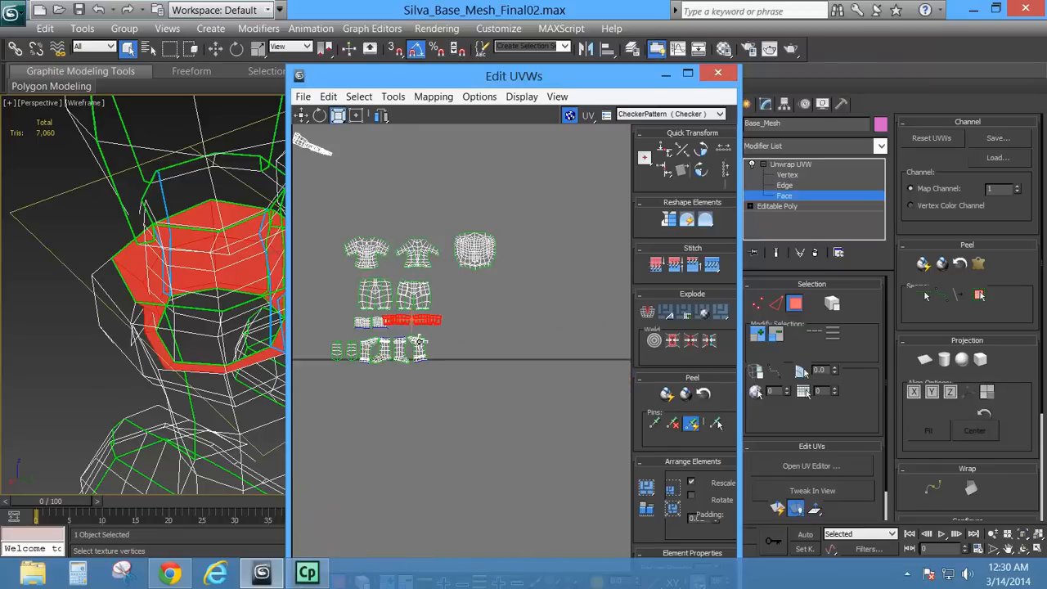
pyautogui.moveTo(401, 311); pyautogui.dragTo(370, 370)
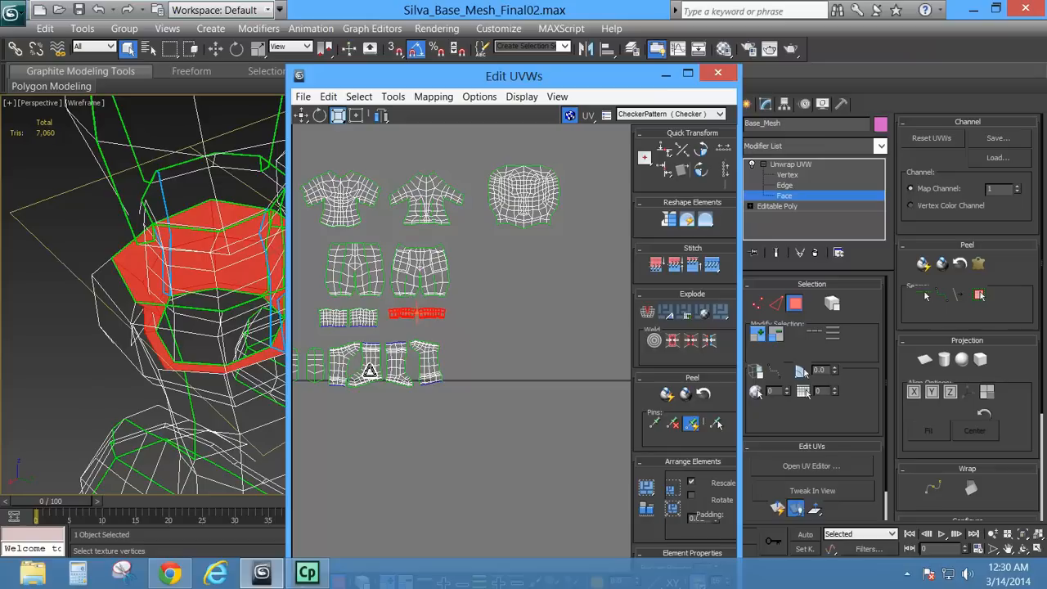
pyautogui.click(301, 116)
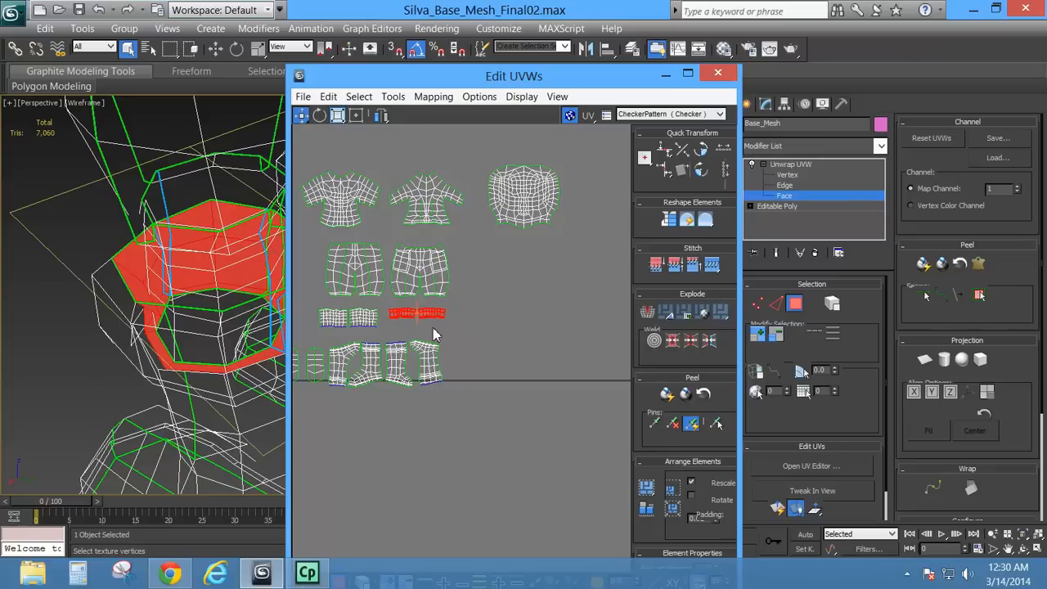
pyautogui.moveTo(433, 321); pyautogui.dragTo(437, 323)
pyautogui.scroll(-5, 391, 378)
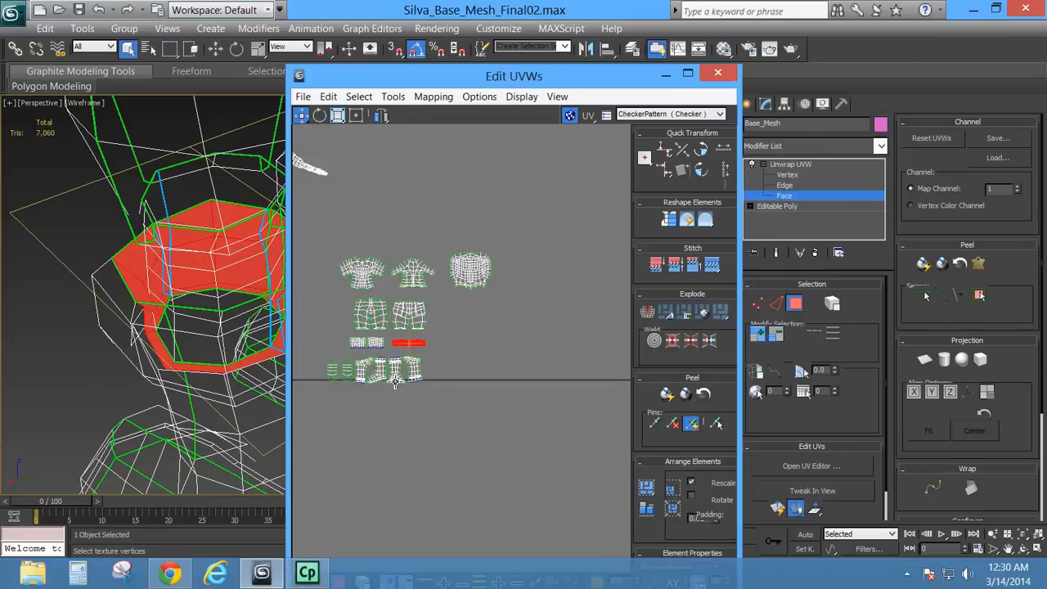
# Set Unwrap UVW to edge selection and display the character as Shaded + Edged Faces around the arm.
pyautogui.moveTo(196, 364); pyautogui.dragTo(162, 359, button='middle')
pyautogui.scroll(-5, 162, 360)
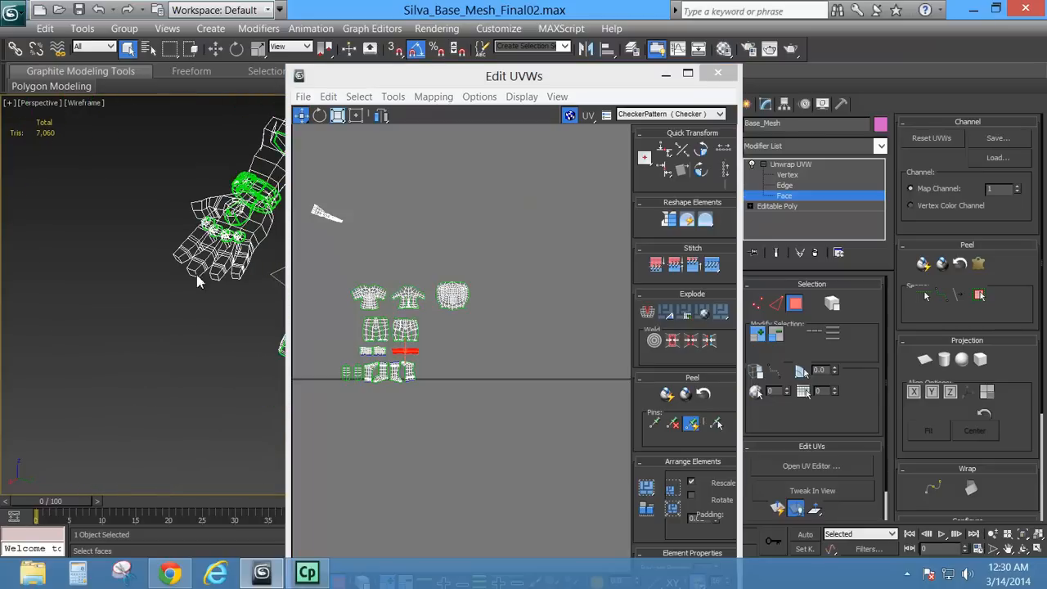
pyautogui.moveTo(199, 279); pyautogui.dragTo(136, 362, button='middle')
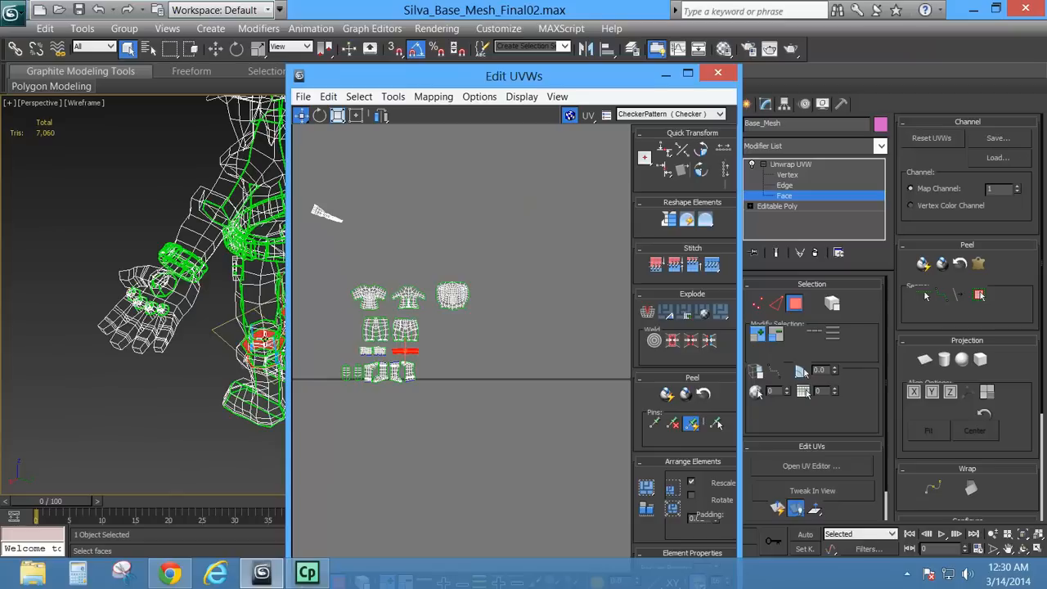
pyautogui.moveTo(423, 327); pyautogui.dragTo(509, 363, button='middle')
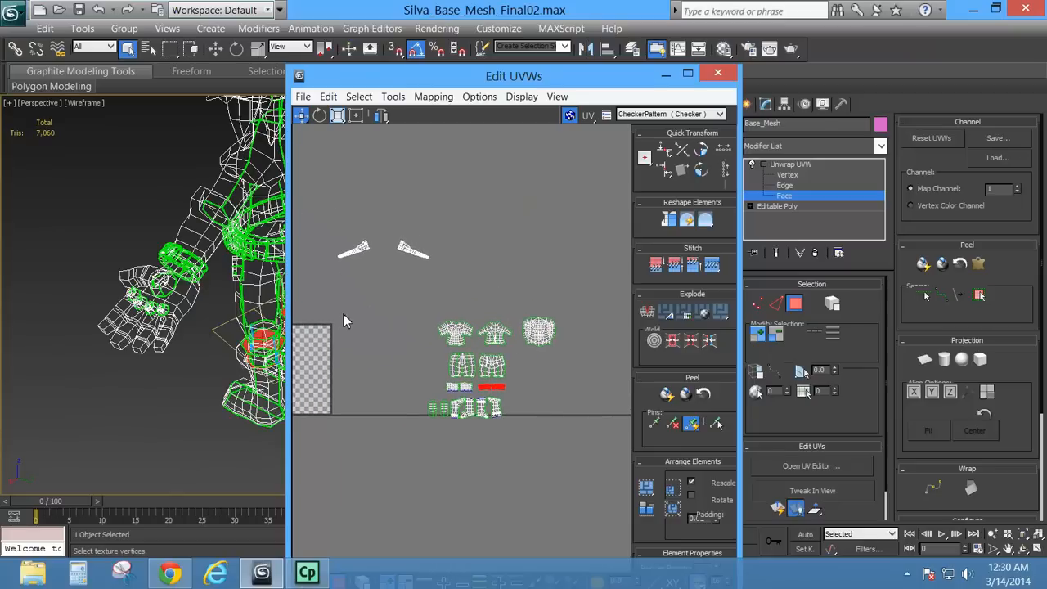
pyautogui.keyDown('alt'); pyautogui.moveTo(245, 310); pyautogui.dragTo(219, 301, button='middle'); pyautogui.keyUp('alt')
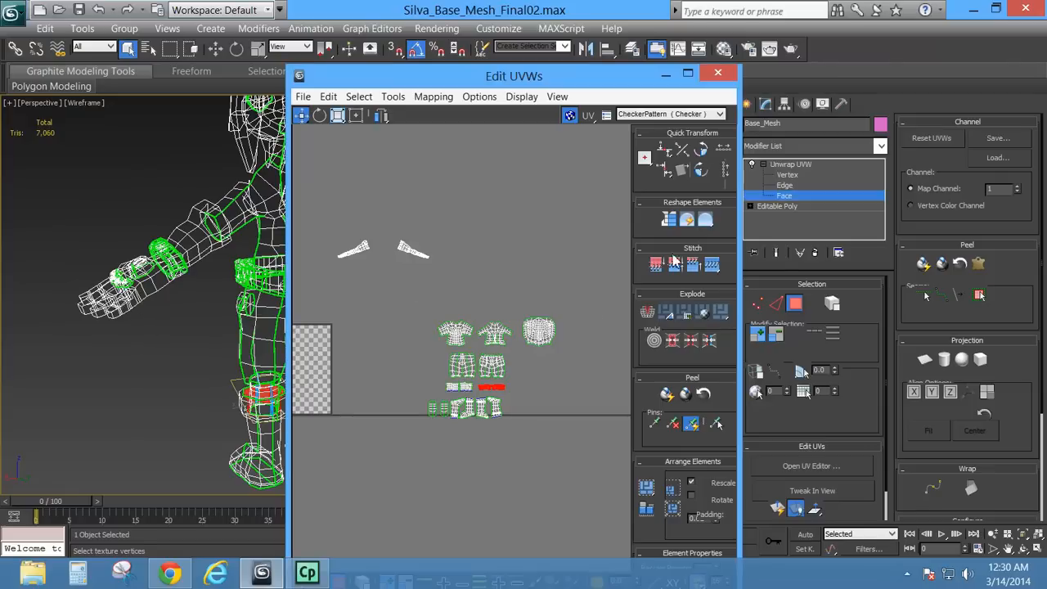
pyautogui.click(774, 304)
pyautogui.moveTo(201, 302); pyautogui.dragTo(182, 320, button='middle')
pyautogui.press('F3')
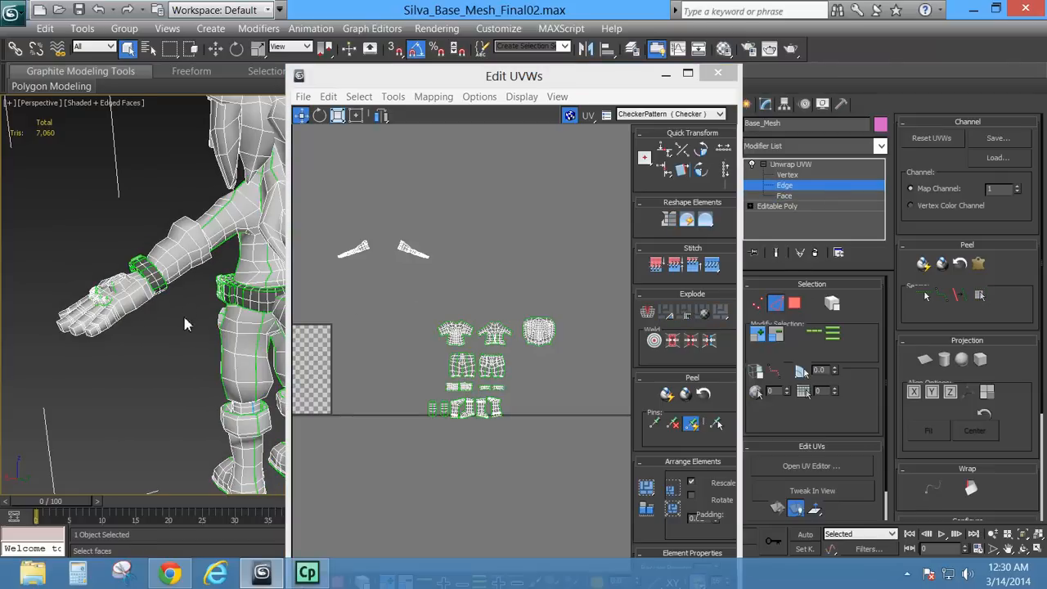
# Select an edge on the side of the hand and extend it to the full loop from wrist to fingertip.
pyautogui.scroll(5, 158, 306)
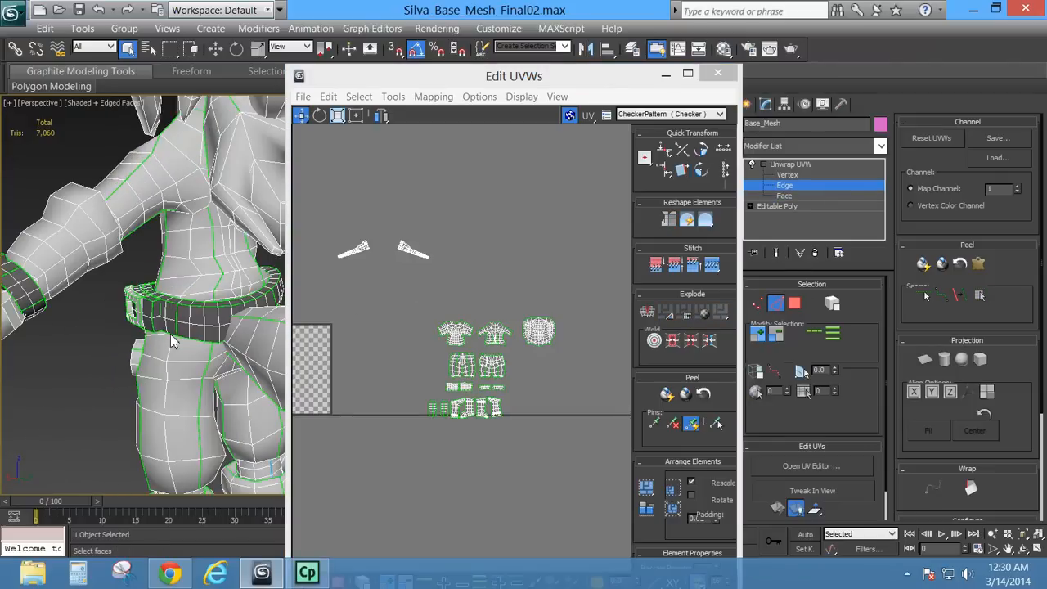
pyautogui.keyDown('alt'); pyautogui.moveTo(55, 292); pyautogui.dragTo(153, 280, button='middle'); pyautogui.keyUp('alt')
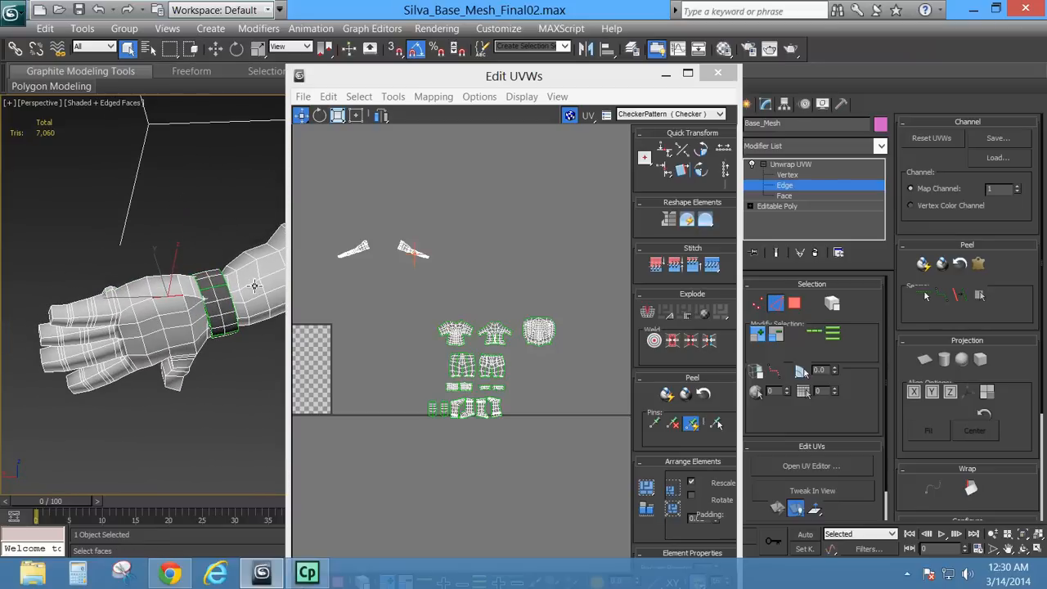
pyautogui.click(814, 335)
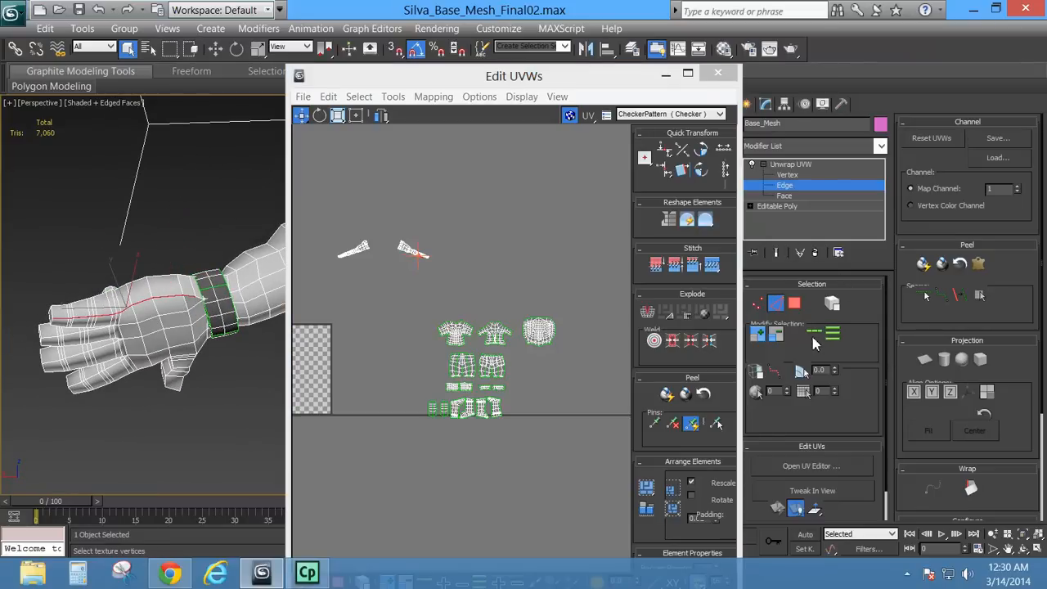
pyautogui.keyDown('alt'); pyautogui.moveTo(172, 306); pyautogui.dragTo(196, 299, button='middle'); pyautogui.keyUp('alt')
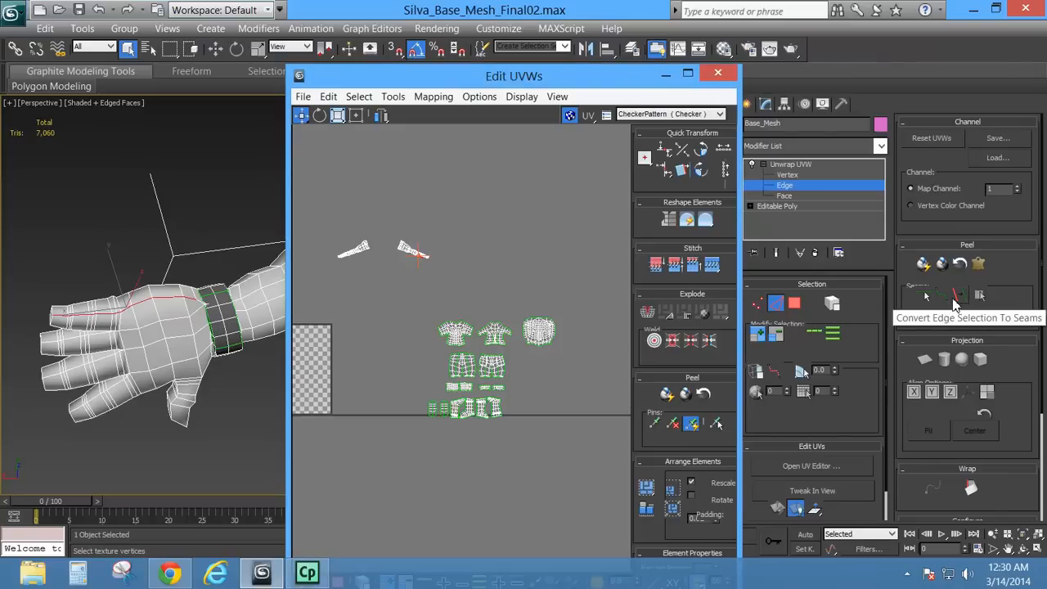
# Select a vertical edge at the character's elbow and close the UV editor window for a wider viewport.
pyautogui.moveTo(113, 333); pyautogui.dragTo(241, 384, button='middle')
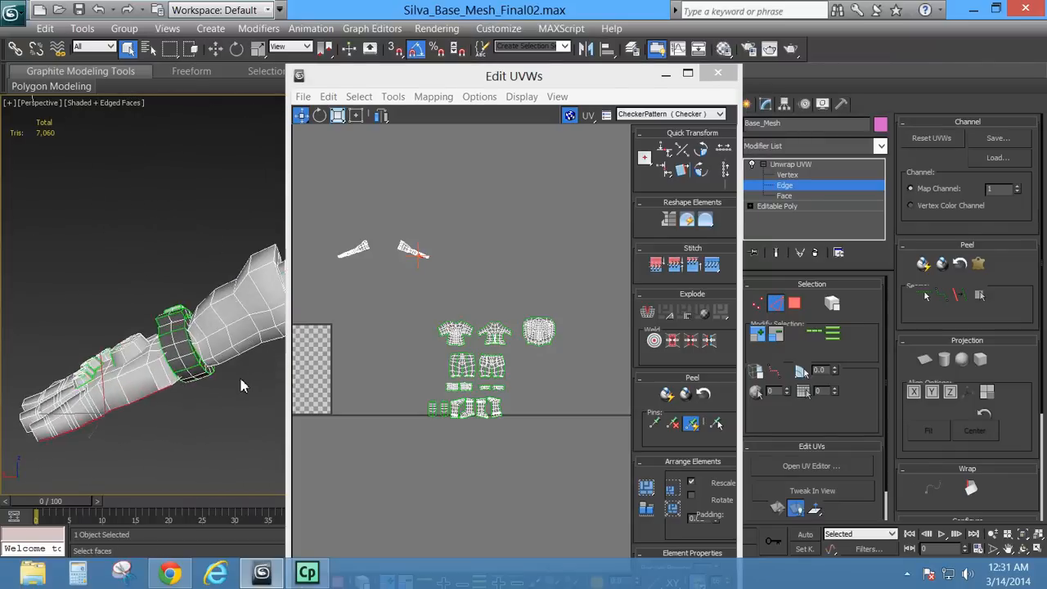
pyautogui.keyDown('alt'); pyautogui.moveTo(230, 346); pyautogui.dragTo(130, 337, button='middle'); pyautogui.keyUp('alt')
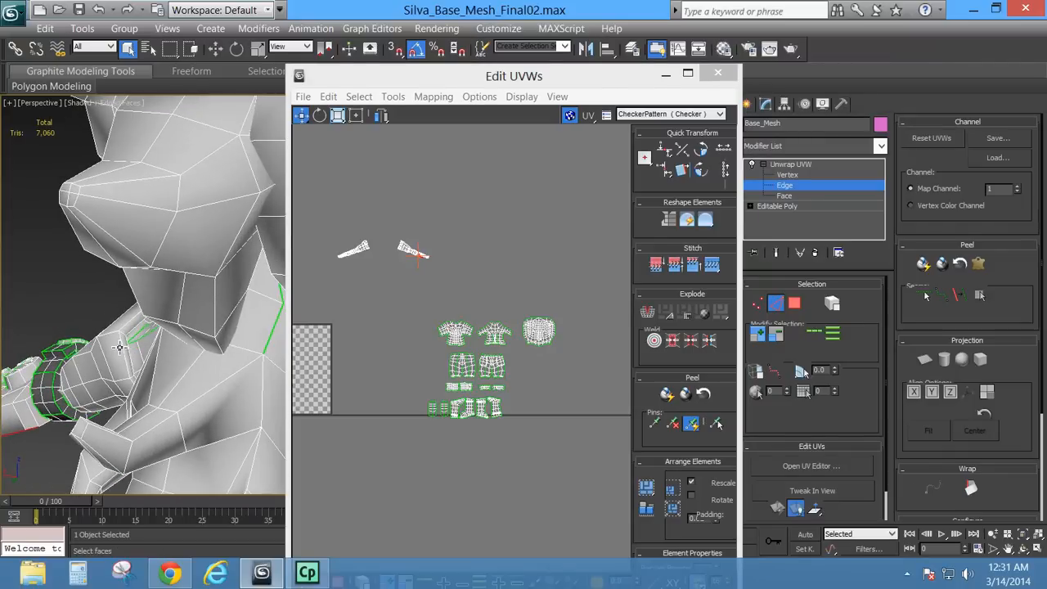
pyautogui.keyDown('alt'); pyautogui.moveTo(139, 348); pyautogui.dragTo(185, 382, button='middle'); pyautogui.keyUp('alt')
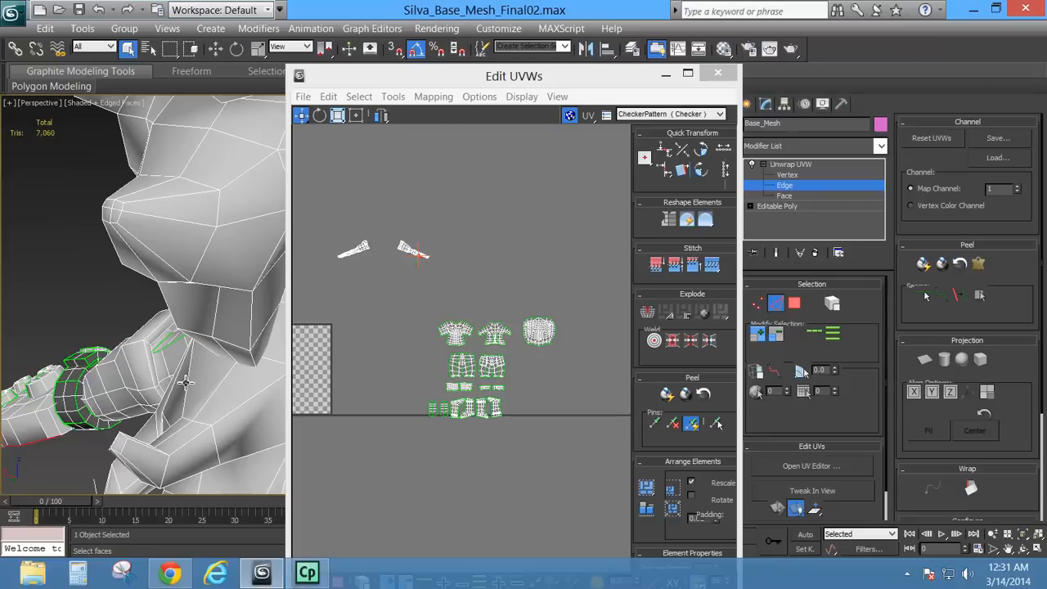
pyautogui.click(152, 361)
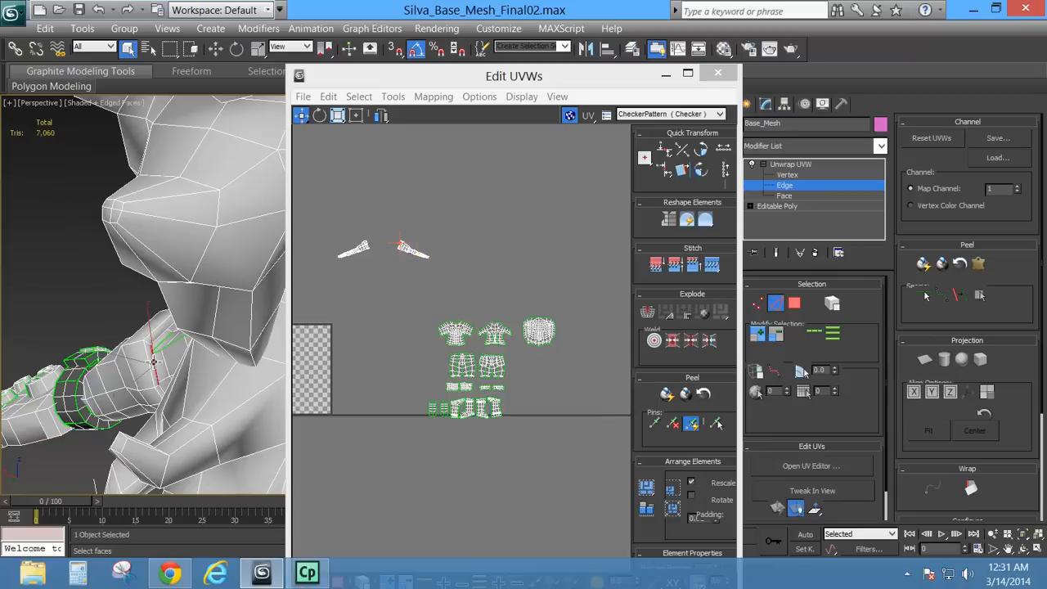
pyautogui.scroll(5, 156, 368)
pyautogui.keyDown('alt'); pyautogui.moveTo(184, 350); pyautogui.dragTo(166, 358, button='middle'); pyautogui.keyUp('alt')
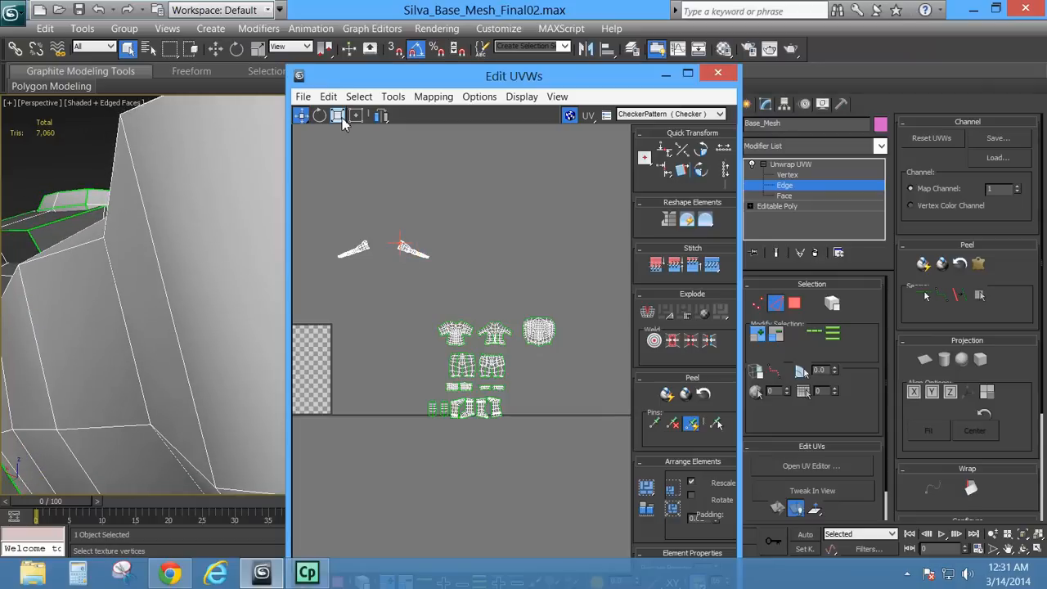
pyautogui.moveTo(371, 81); pyautogui.dragTo(642, 99)
pyautogui.moveTo(915, 98); pyautogui.dragTo(687, 210)
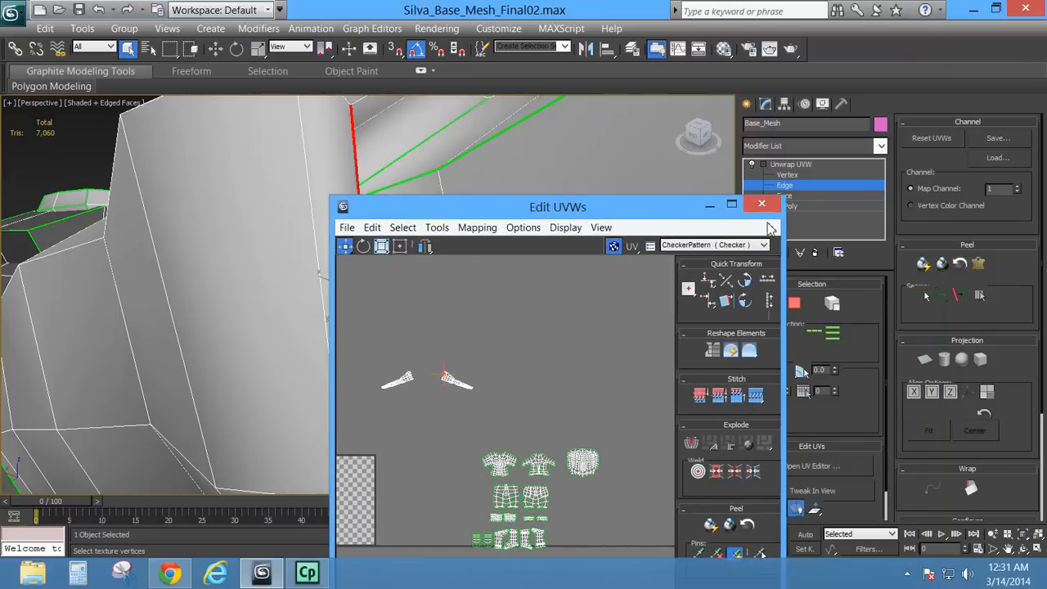
pyautogui.click(769, 204)
# Extend the elbow edge selection to the full edge loop around the arm.
pyautogui.scroll(-6, 459, 274)
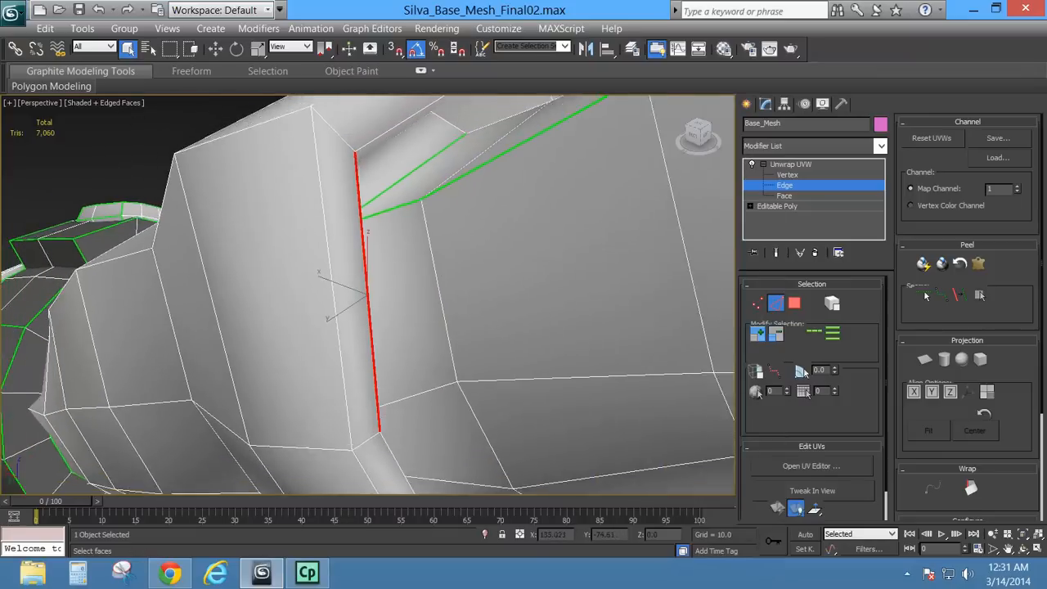
pyautogui.moveTo(393, 238)
pyautogui.keyDown('alt'); pyautogui.mouseDown(button='middle')
pyautogui.moveTo(397, 253)
pyautogui.moveTo(385, 243)
pyautogui.mouseUp(button='middle'); pyautogui.keyUp('alt')
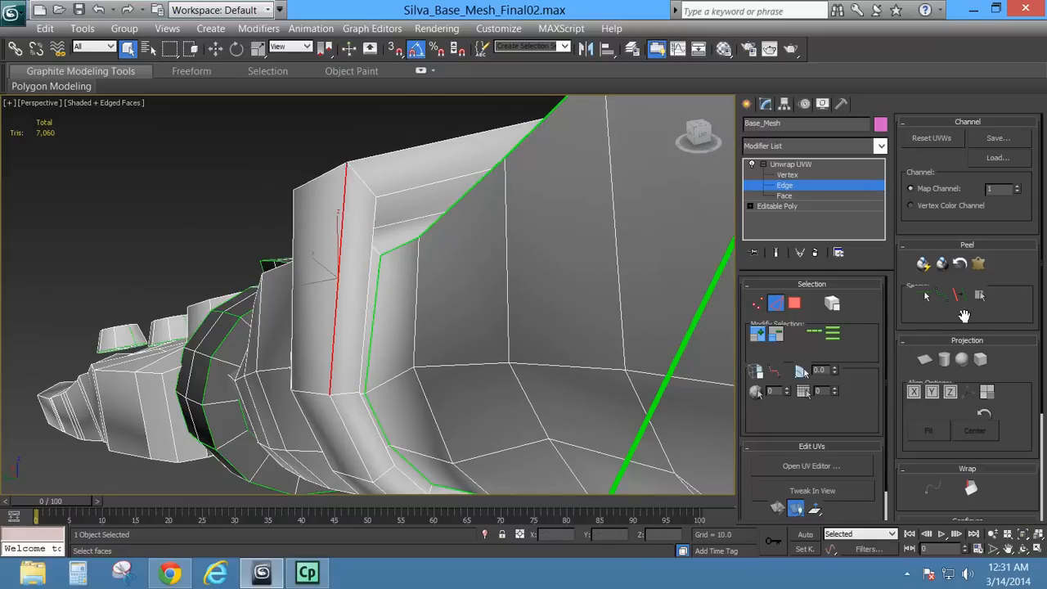
pyautogui.click(813, 333)
pyautogui.scroll(-3, 411, 335)
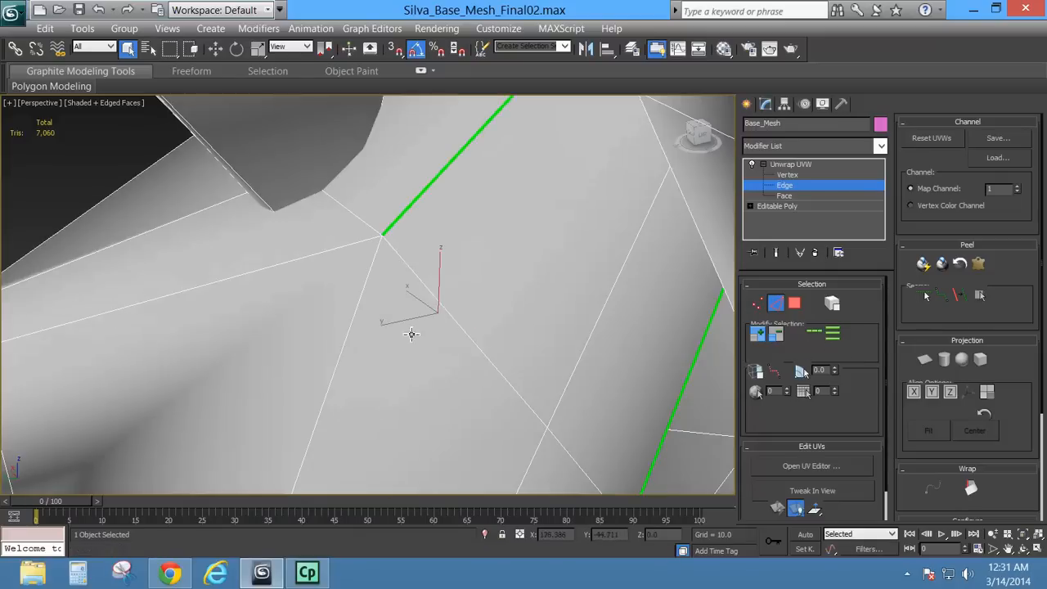
pyautogui.keyDown('alt'); pyautogui.moveTo(406, 338); pyautogui.dragTo(485, 362, button='middle'); pyautogui.keyUp('alt')
pyautogui.keyDown('alt'); pyautogui.moveTo(494, 398); pyautogui.dragTo(414, 379, button='middle'); pyautogui.keyUp('alt')
pyautogui.scroll(-4, 414, 379)
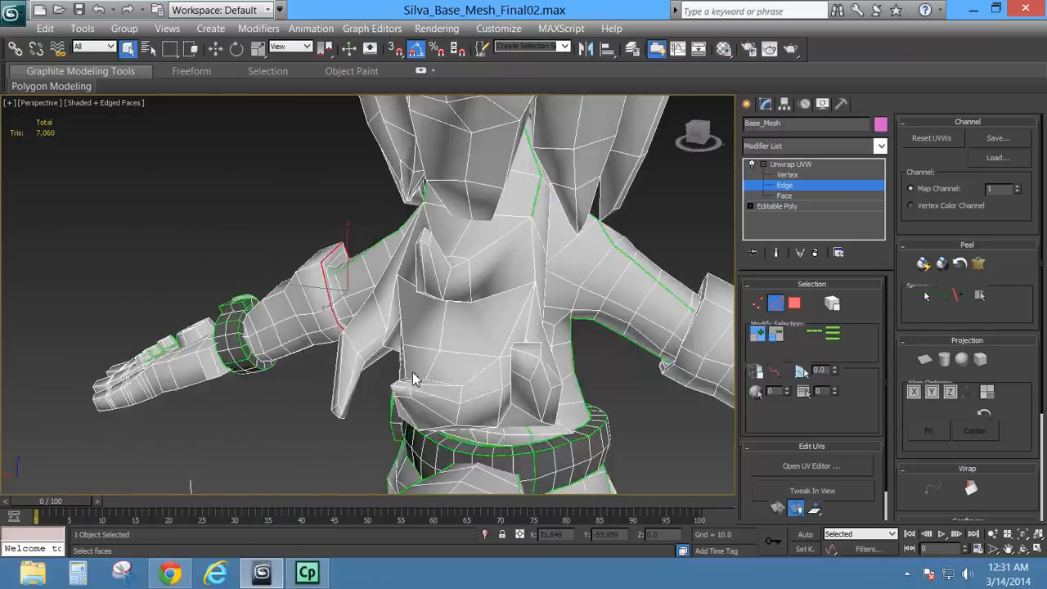
pyautogui.keyDown('alt'); pyautogui.moveTo(267, 345); pyautogui.dragTo(286, 360, button='middle'); pyautogui.keyUp('alt')
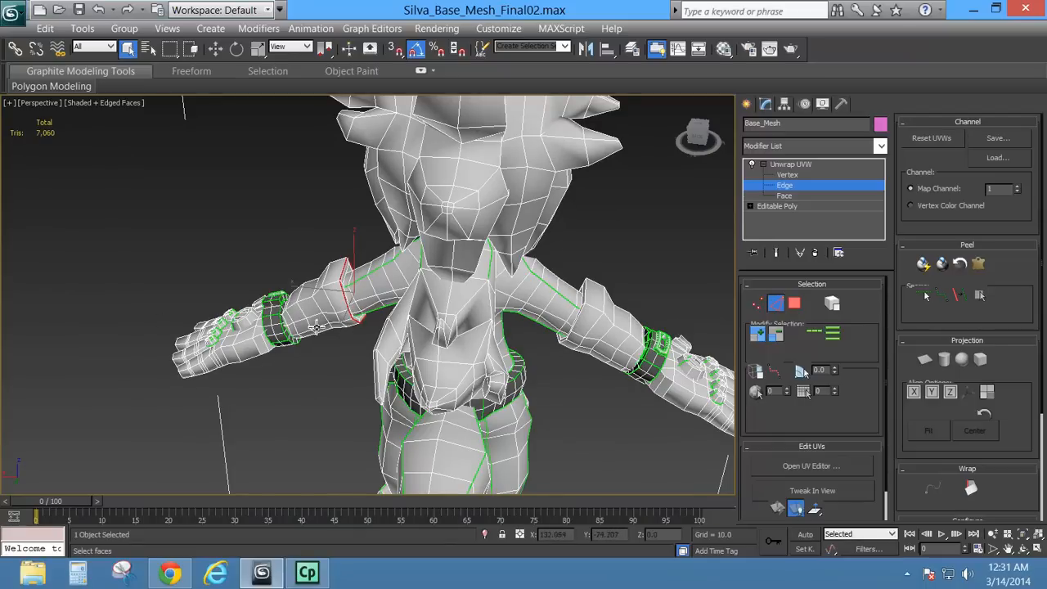
# Switch to face selection by element and select the whole large round stud on the back of the hand.
pyautogui.keyDown('alt'); pyautogui.moveTo(288, 331); pyautogui.dragTo(431, 361, button='middle'); pyautogui.keyUp('alt')
pyautogui.moveTo(473, 435); pyautogui.dragTo(476, 292, button='middle')
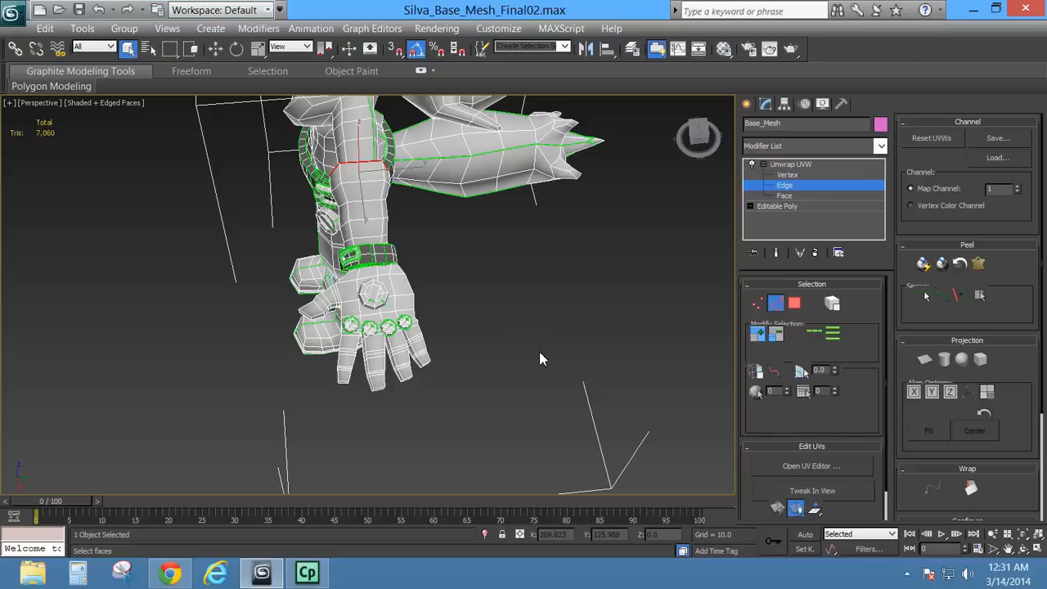
pyautogui.scroll(10, 379, 290)
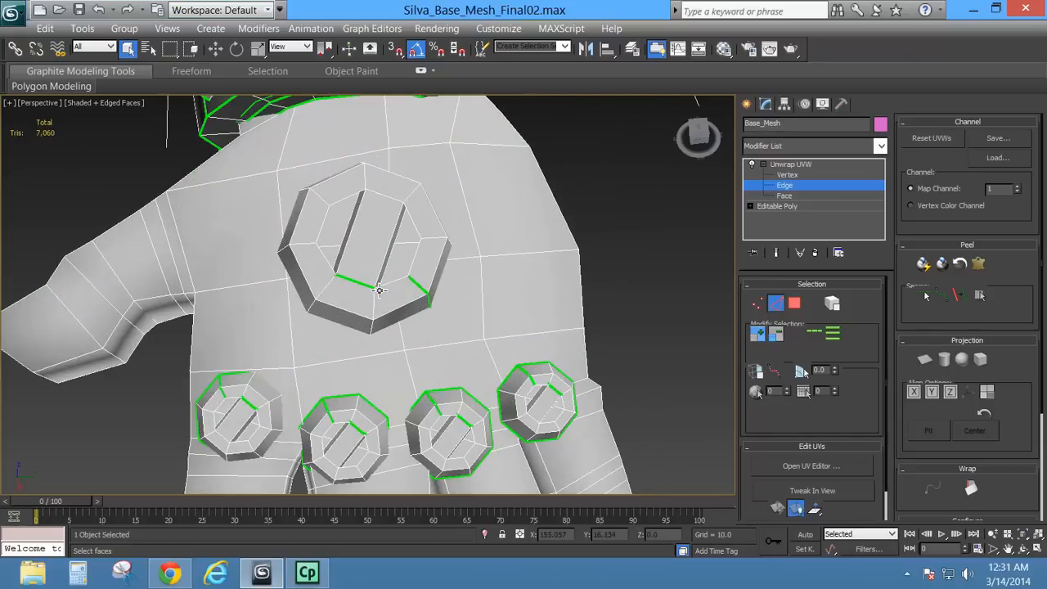
pyautogui.keyDown('alt'); pyautogui.moveTo(378, 278); pyautogui.dragTo(311, 269, button='middle'); pyautogui.keyUp('alt')
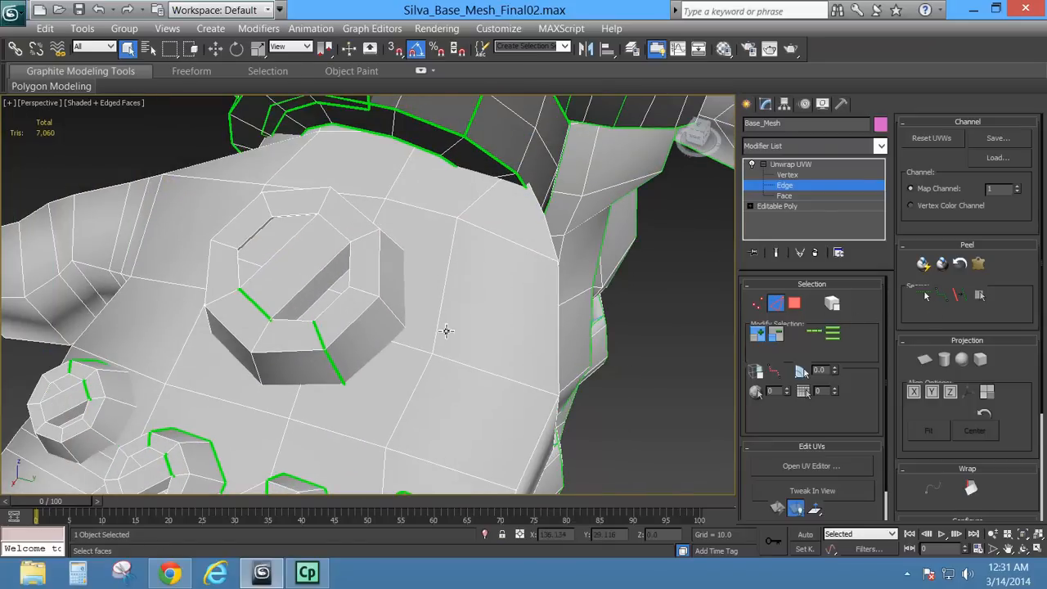
pyautogui.scroll(-5, 392, 331)
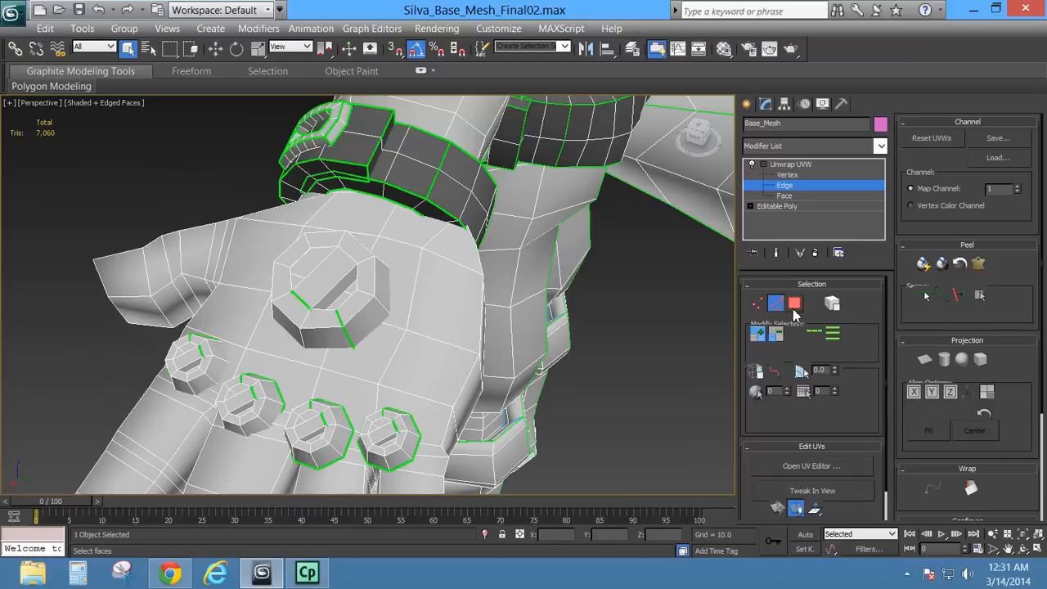
pyautogui.click(794, 302)
pyautogui.click(834, 302)
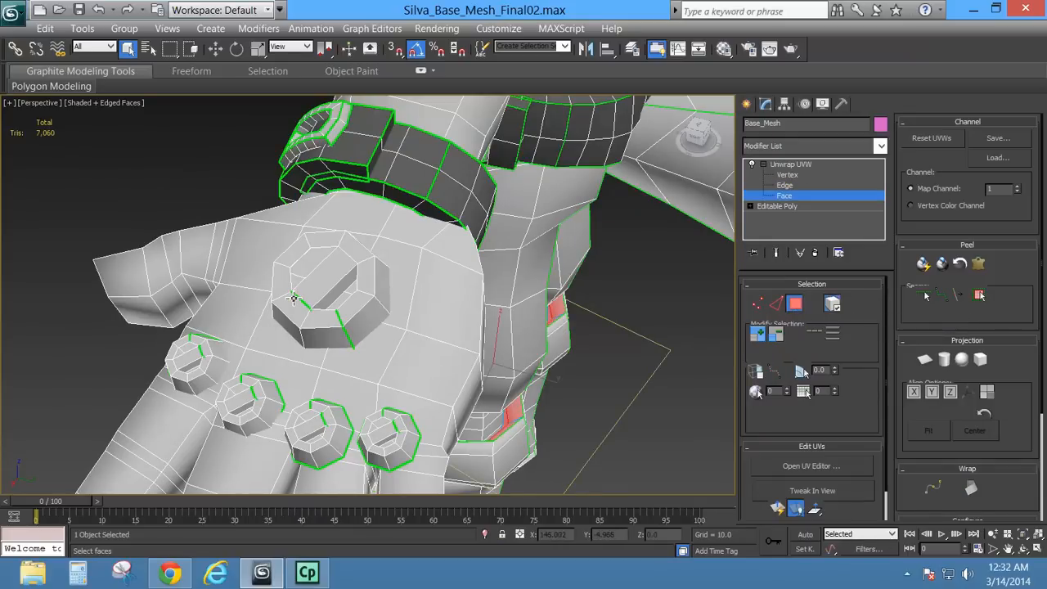
pyautogui.click(346, 324)
pyautogui.moveTo(364, 330)
pyautogui.keyDown('alt'); pyautogui.mouseDown(button='middle')
pyautogui.moveTo(413, 353)
pyautogui.moveTo(404, 331)
pyautogui.moveTo(419, 292)
pyautogui.moveTo(462, 317)
pyautogui.moveTo(382, 319)
pyautogui.moveTo(415, 272)
pyautogui.moveTo(381, 344)
pyautogui.moveTo(351, 328)
pyautogui.moveTo(310, 327)
pyautogui.moveTo(358, 327)
pyautogui.moveTo(348, 322)
pyautogui.mouseUp(button='middle'); pyautogui.keyUp('alt')
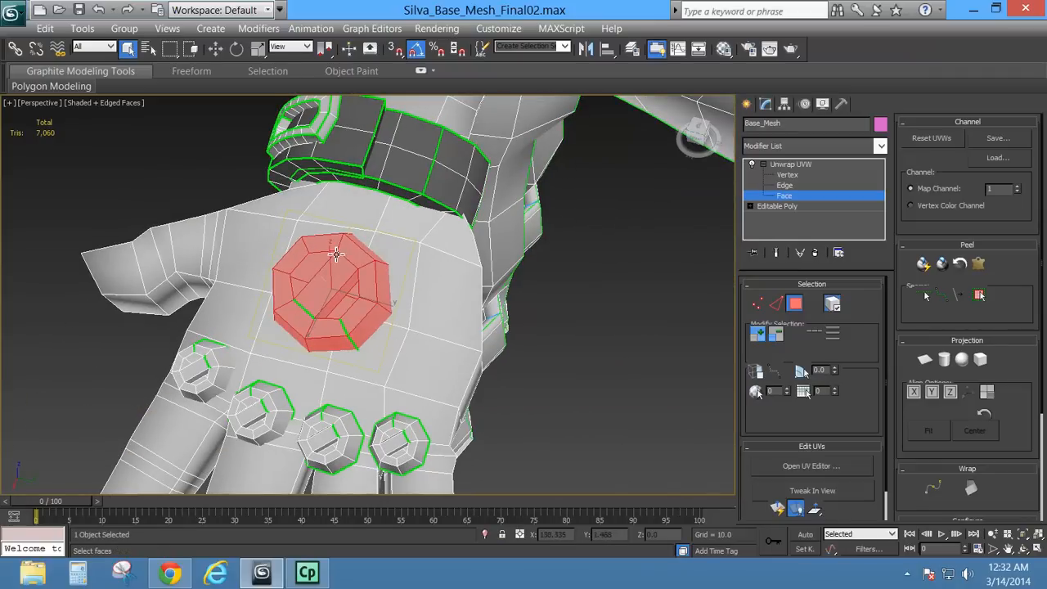
# Without element selection, select only the inner faces on both sides of the slot in the large hand stud.
pyautogui.keyDown('alt'); pyautogui.moveTo(335, 254); pyautogui.dragTo(341, 304, button='middle'); pyautogui.keyUp('alt')
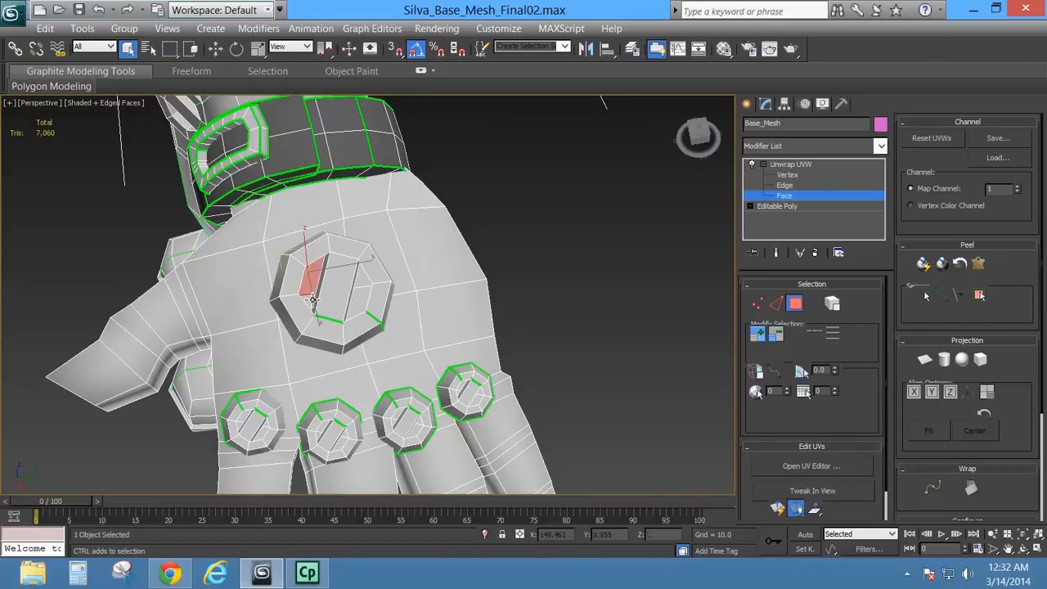
pyautogui.moveTo(362, 299)
pyautogui.keyDown('alt'); pyautogui.mouseDown(button='middle')
pyautogui.moveTo(437, 305)
pyautogui.moveTo(341, 308)
pyautogui.moveTo(353, 353)
pyautogui.moveTo(373, 370)
pyautogui.moveTo(373, 291)
pyautogui.moveTo(357, 278)
pyautogui.mouseUp(button='middle'); pyautogui.keyUp('alt')
pyautogui.press('F3')
pyautogui.press('F3')
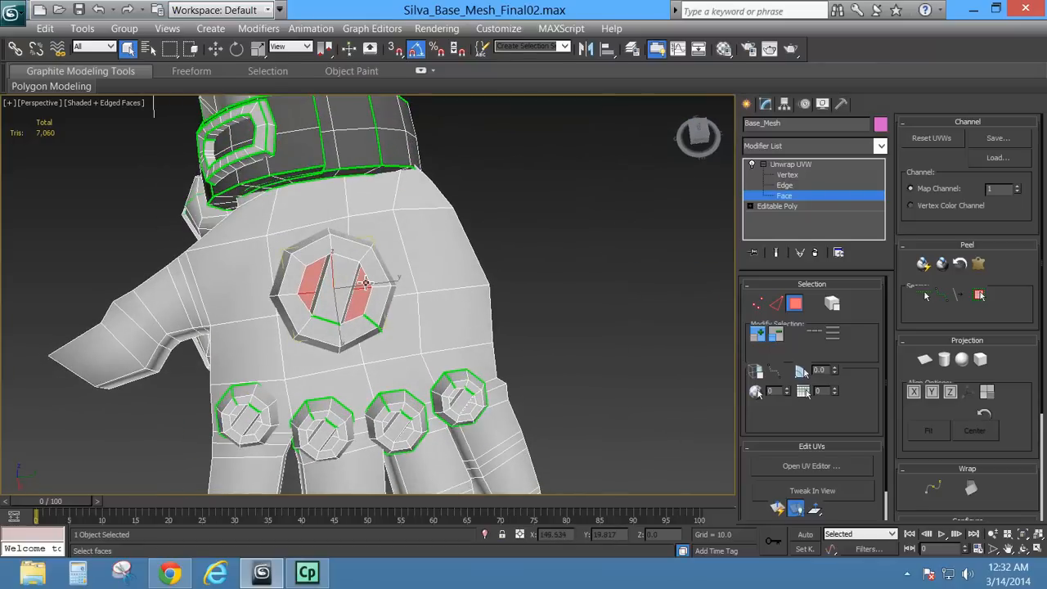
pyautogui.click(365, 284)
pyautogui.keyDown('ctrl'); pyautogui.click(361, 304); pyautogui.keyUp('ctrl')
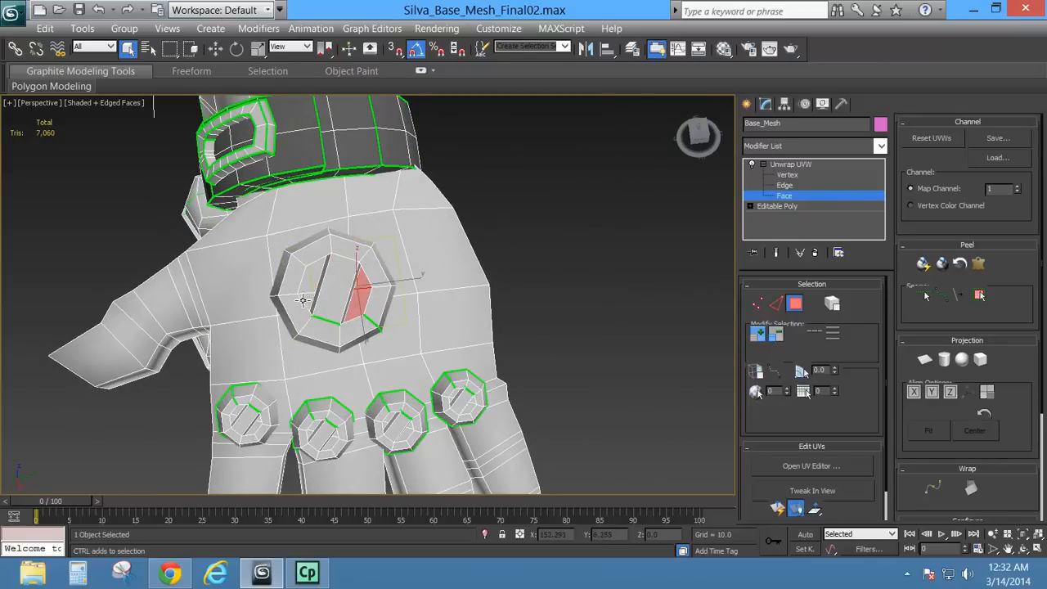
pyautogui.keyDown('ctrl'); pyautogui.click(315, 276); pyautogui.keyUp('ctrl')
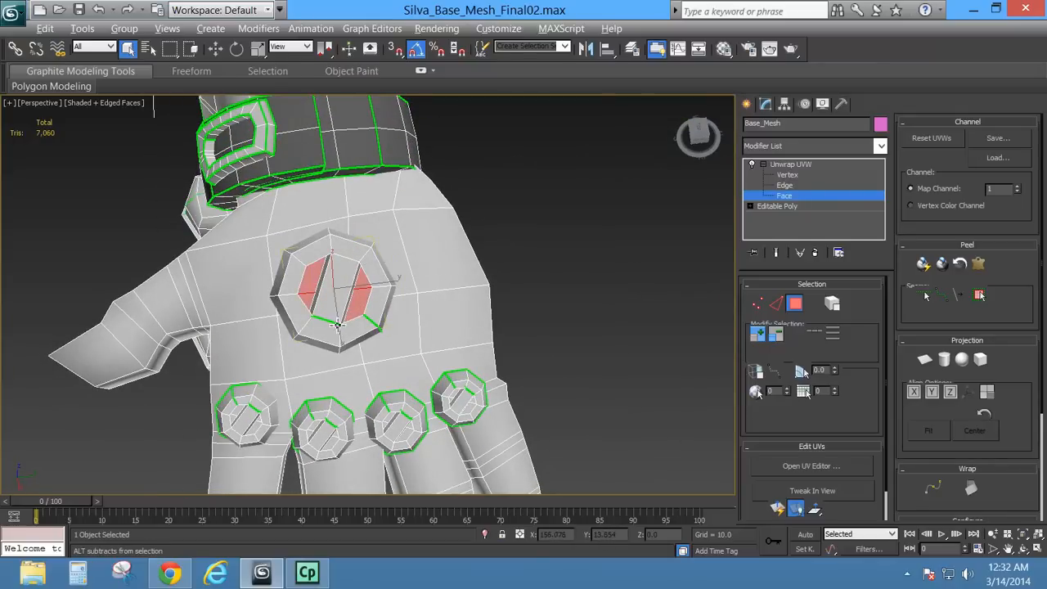
pyautogui.keyDown('alt'); pyautogui.moveTo(342, 324); pyautogui.dragTo(347, 262, button='middle'); pyautogui.keyUp('alt')
pyautogui.moveTo(367, 299)
pyautogui.keyDown('alt'); pyautogui.mouseDown(button='middle')
pyautogui.moveTo(376, 311)
pyautogui.moveTo(364, 282)
pyautogui.mouseUp(button='middle'); pyautogui.keyUp('alt')
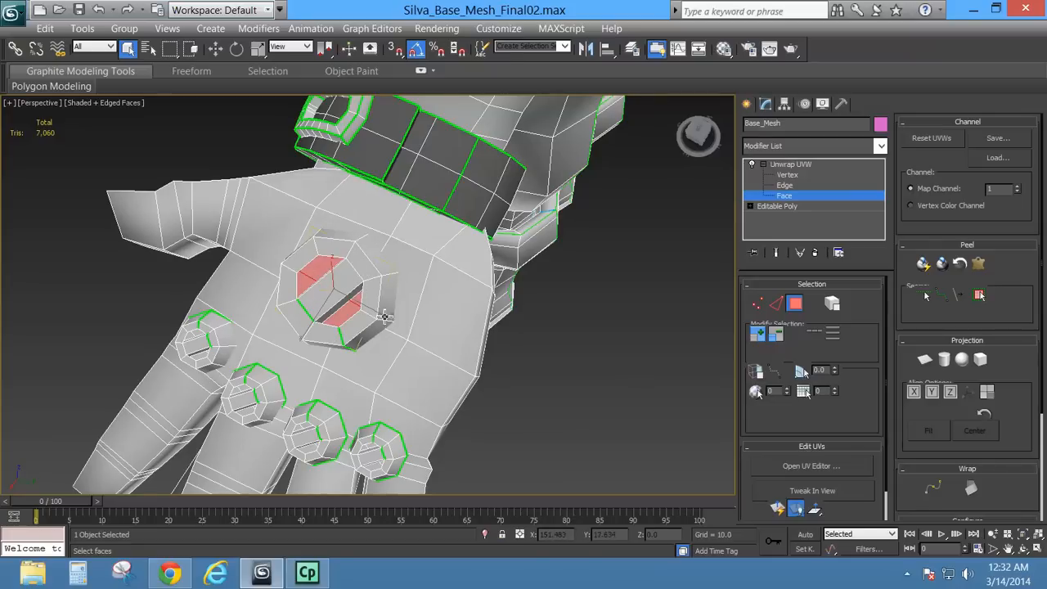
pyautogui.moveTo(384, 316)
pyautogui.keyDown('alt'); pyautogui.mouseDown(button='middle')
pyautogui.moveTo(352, 331)
pyautogui.moveTo(392, 304)
pyautogui.mouseUp(button='middle'); pyautogui.keyUp('alt')
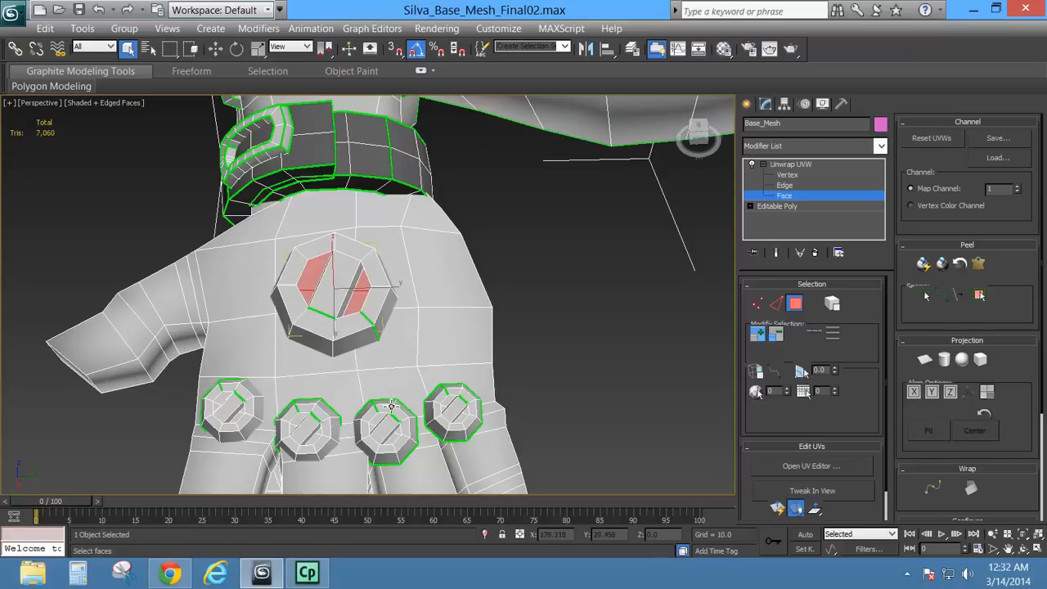
# Return Unwrap UVW to its top level, convert the character mesh to Editable Poly, and frame the whole character.
pyautogui.scroll(-5, 440, 348)
pyautogui.keyDown('alt'); pyautogui.moveTo(439, 347); pyautogui.dragTo(162, 462, button='middle'); pyautogui.keyUp('alt')
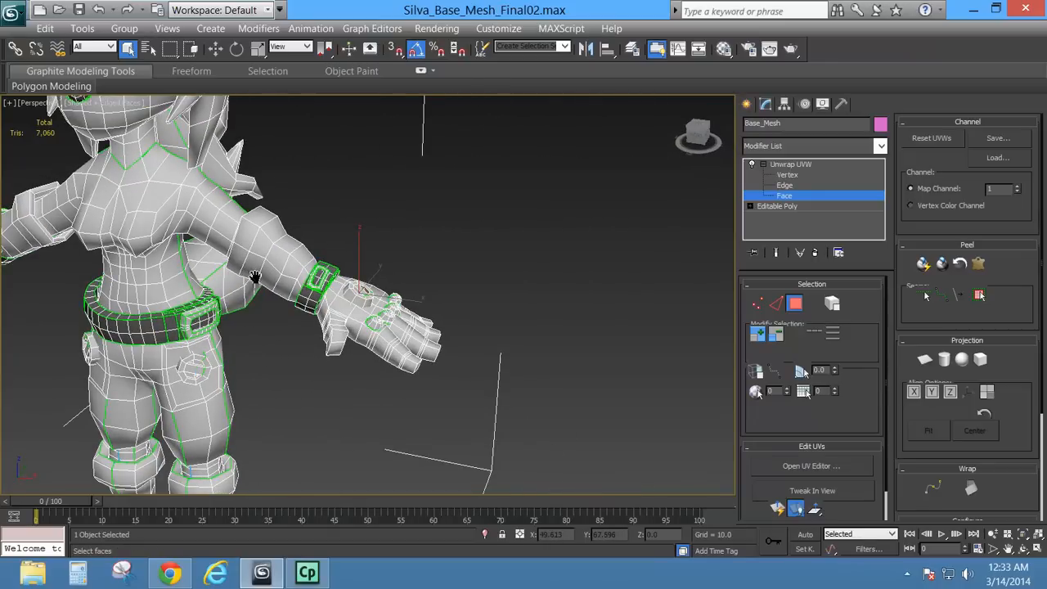
pyautogui.keyDown('alt'); pyautogui.moveTo(255, 276); pyautogui.dragTo(388, 317, button='middle'); pyautogui.keyUp('alt')
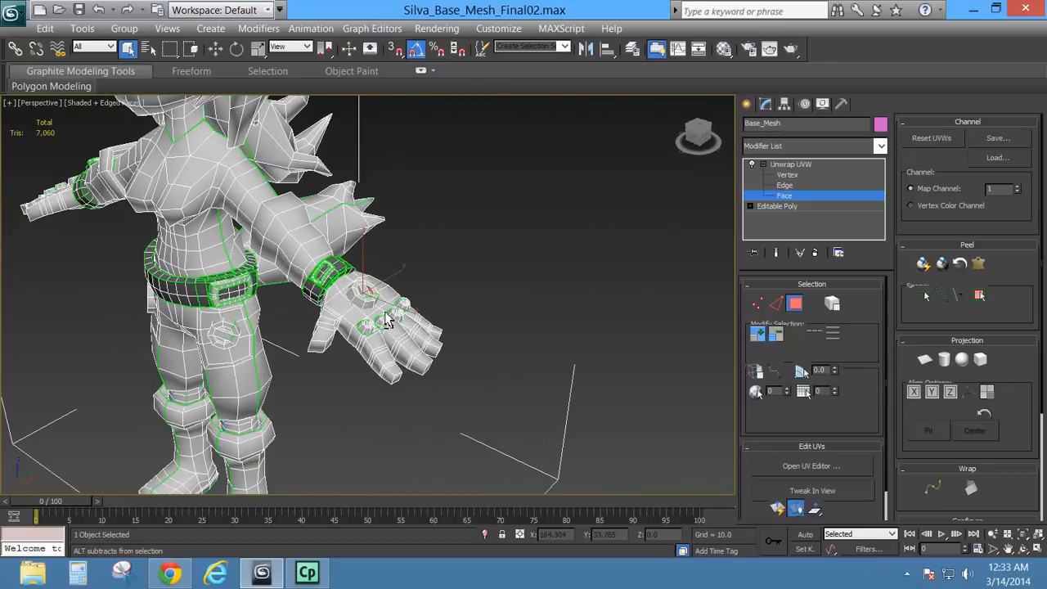
pyautogui.click(800, 166)
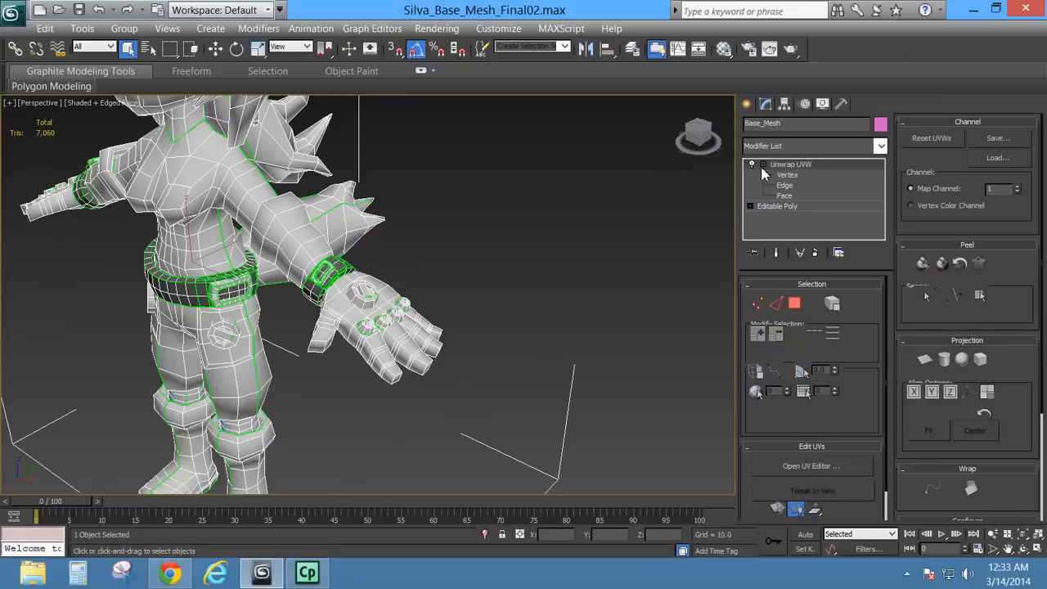
pyautogui.rightClick(200, 191)
pyautogui.moveTo(311, 345)
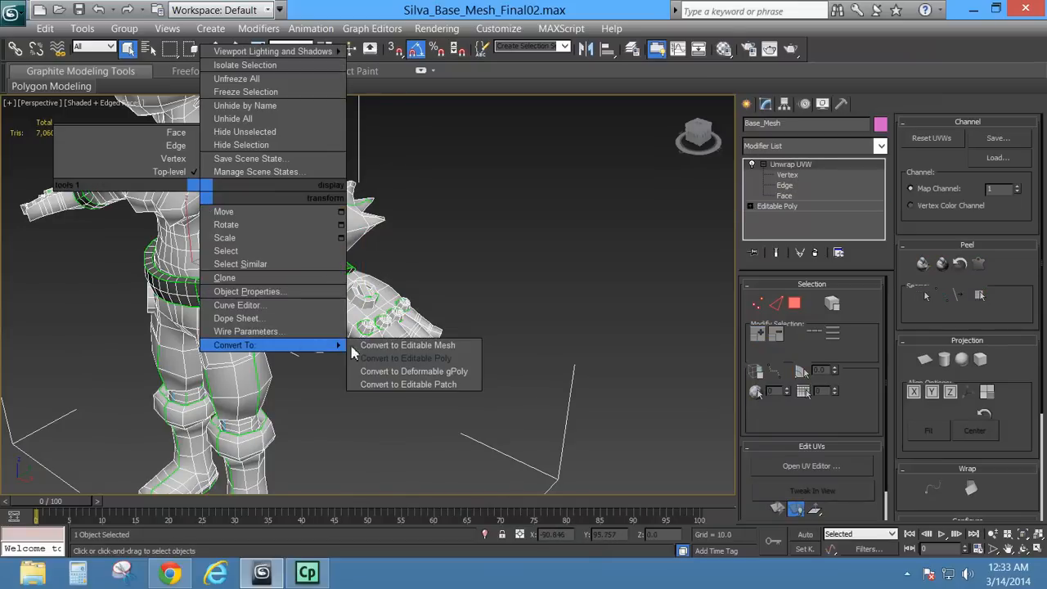
pyautogui.click(413, 360)
pyautogui.press('z')
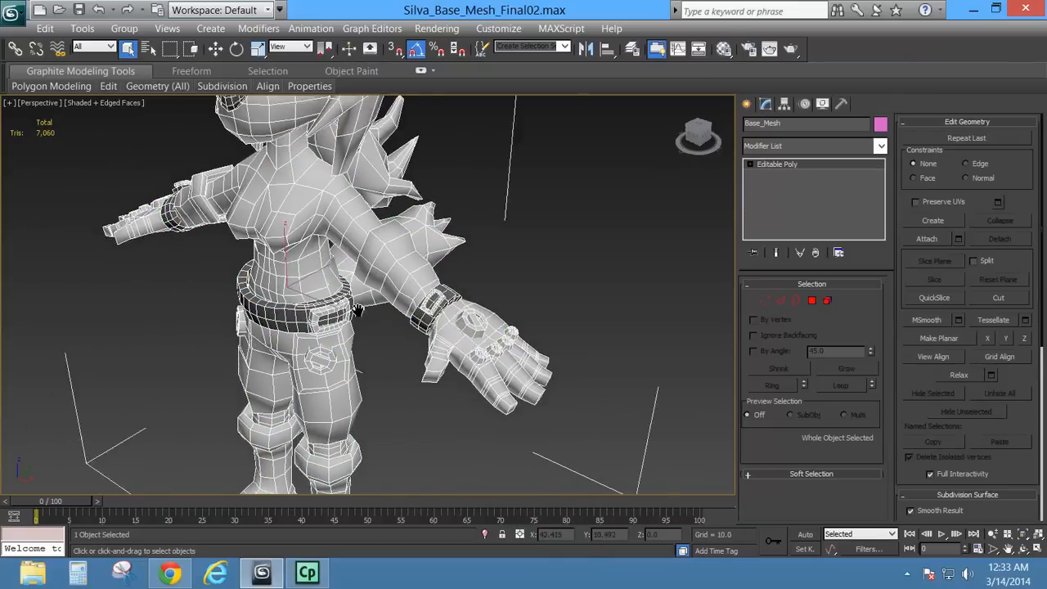
# Apply a new Unwrap UVW modifier to the character mesh and open its UV editor.
pyautogui.click(880, 146)
pyautogui.moveTo(880, 212); pyautogui.dragTo(910, 490)
pyautogui.click(776, 414)
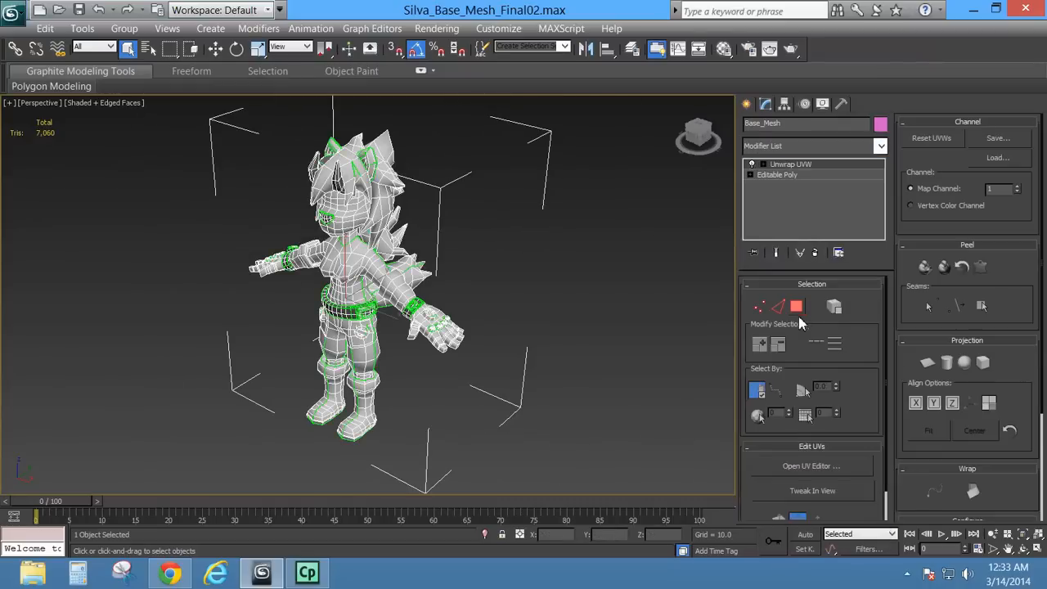
pyautogui.click(796, 466)
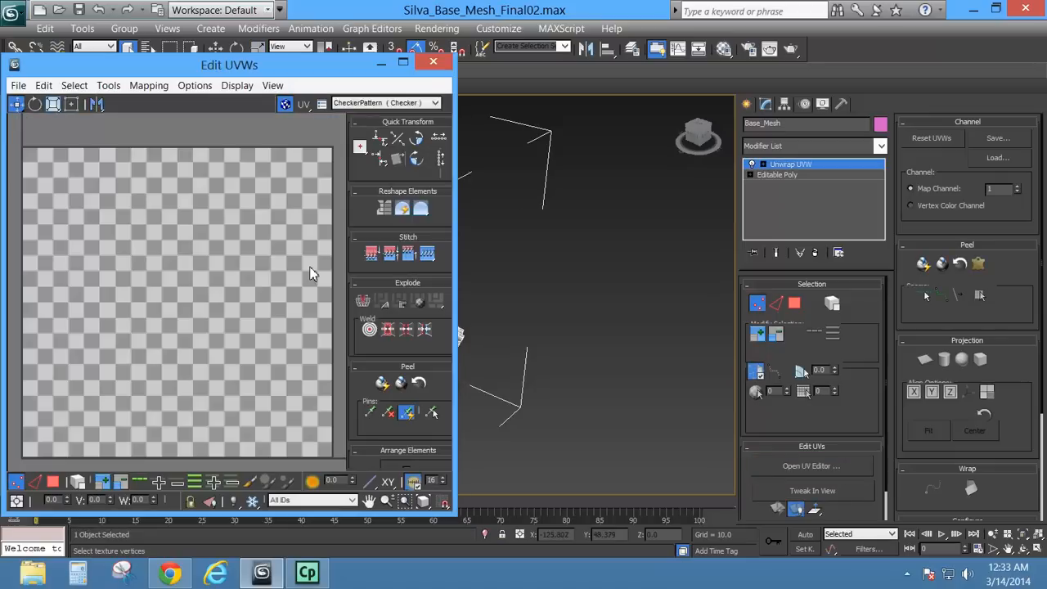
# Examine the UV layout, from the arranged clothing shells across to the unsorted cluster of remaining shells.
pyautogui.scroll(-5, 309, 269)
pyautogui.scroll(-2, 311, 315)
pyautogui.moveTo(311, 319); pyautogui.dragTo(152, 318, button='middle')
pyautogui.scroll(4, 184, 287)
pyautogui.scroll(2, 214, 238)
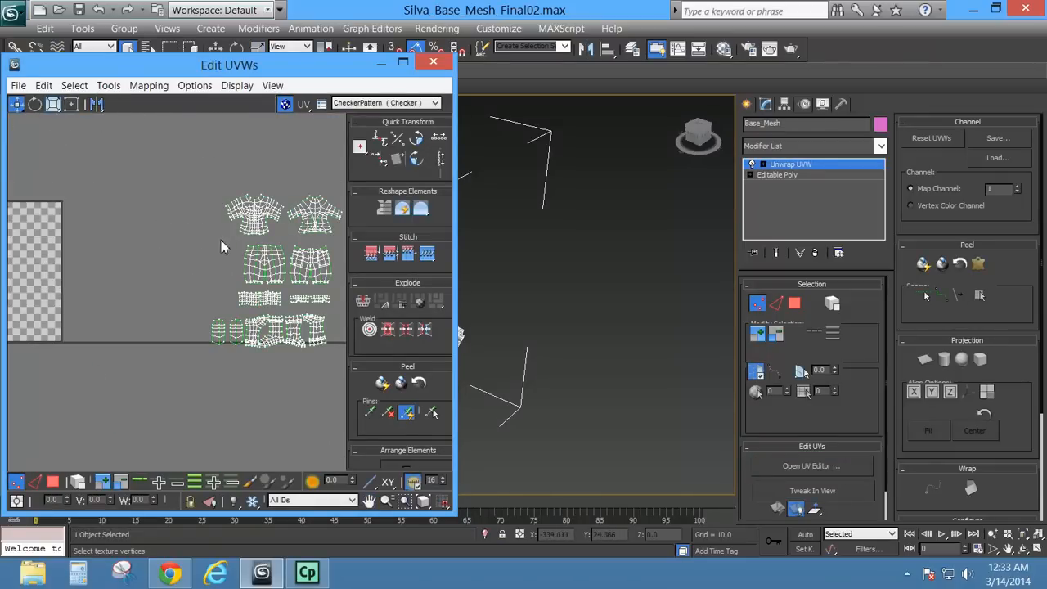
pyautogui.moveTo(222, 245); pyautogui.dragTo(120, 250, button='middle')
pyautogui.moveTo(162, 359); pyautogui.dragTo(273, 431, button='middle')
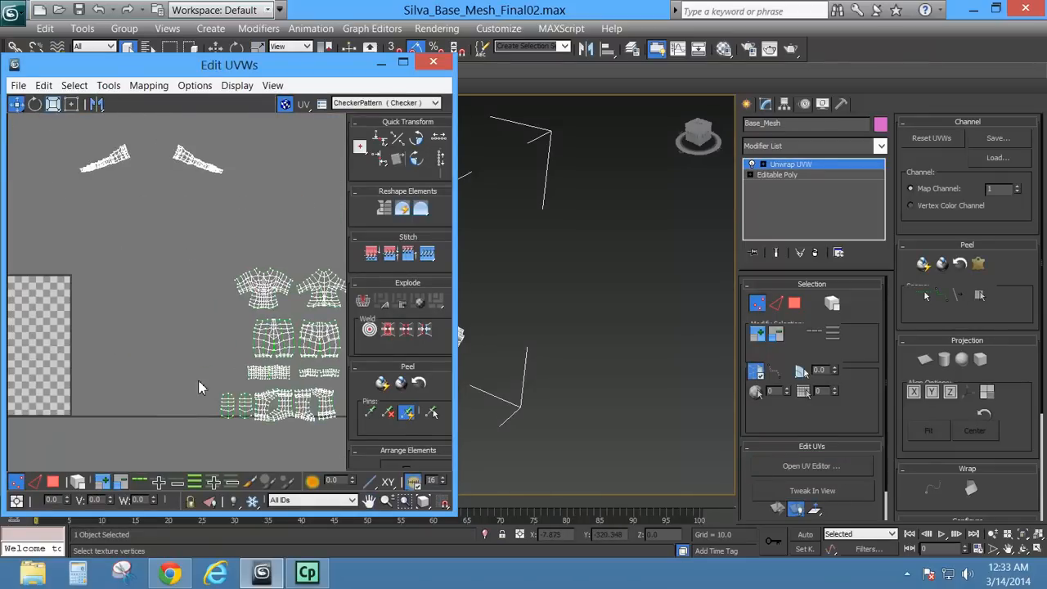
pyautogui.scroll(-3, 199, 386)
pyautogui.moveTo(159, 328); pyautogui.dragTo(372, 311, button='middle')
pyautogui.moveTo(77, 351); pyautogui.dragTo(147, 333, button='middle')
pyautogui.scroll(3, 195, 333)
pyautogui.scroll(-3, 195, 333)
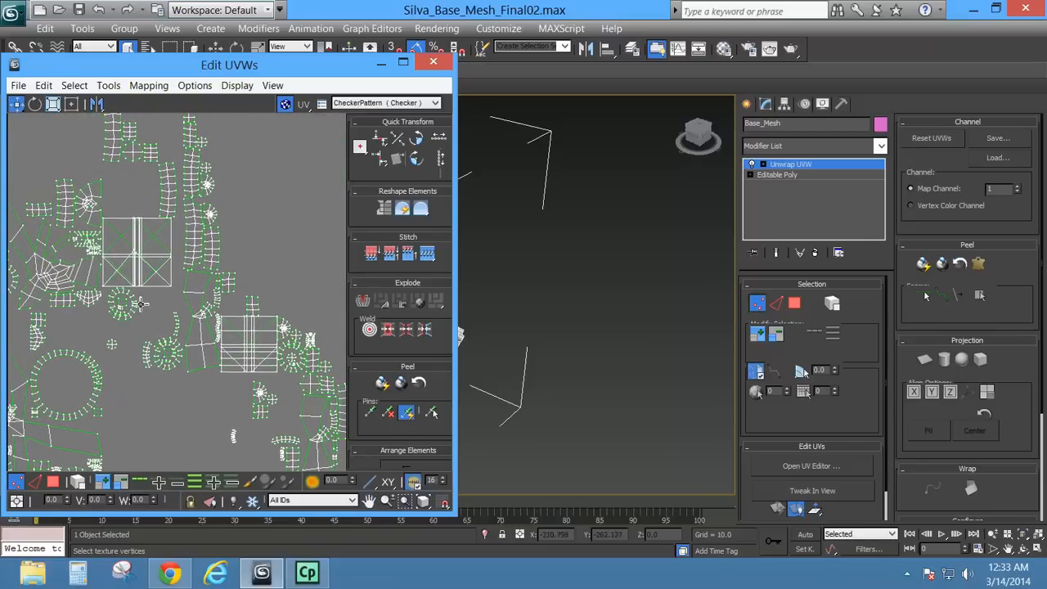
pyautogui.moveTo(117, 219); pyautogui.dragTo(122, 337, button='middle')
# Enable element selection and select the large hand stud on the model to locate its shells in the UV layout.
pyautogui.moveTo(536, 315); pyautogui.dragTo(659, 337, button='middle')
pyautogui.click(830, 304)
pyautogui.moveTo(495, 392); pyautogui.dragTo(502, 396, button='middle')
pyautogui.click(562, 341)
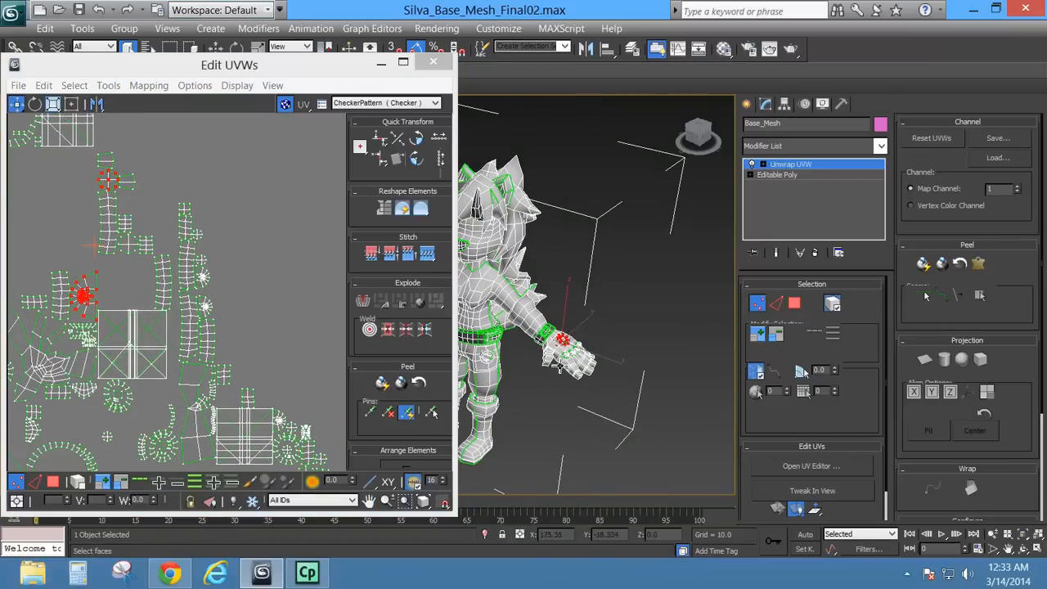
pyautogui.scroll(6, 570, 355)
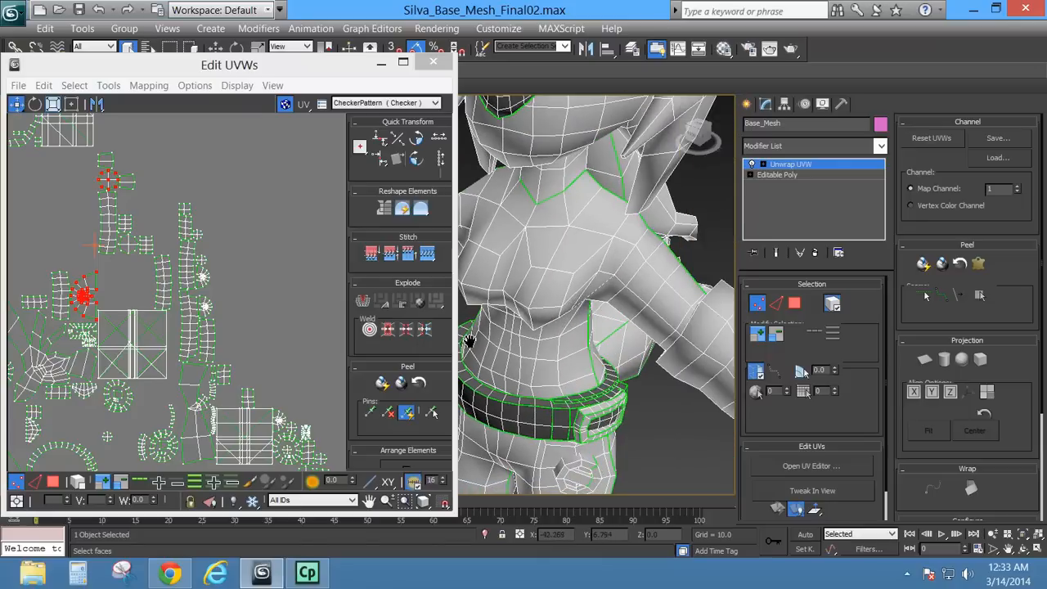
# Frame the large hand stud and select all of its faces as one element in polygon mode.
pyautogui.press('z')
pyautogui.keyDown('alt'); pyautogui.moveTo(610, 375); pyautogui.dragTo(674, 365, button='middle'); pyautogui.keyUp('alt')
pyautogui.moveTo(612, 334)
pyautogui.keyDown('alt'); pyautogui.mouseDown(button='middle')
pyautogui.moveTo(598, 338)
pyautogui.moveTo(612, 334)
pyautogui.mouseUp(button='middle'); pyautogui.keyUp('alt')
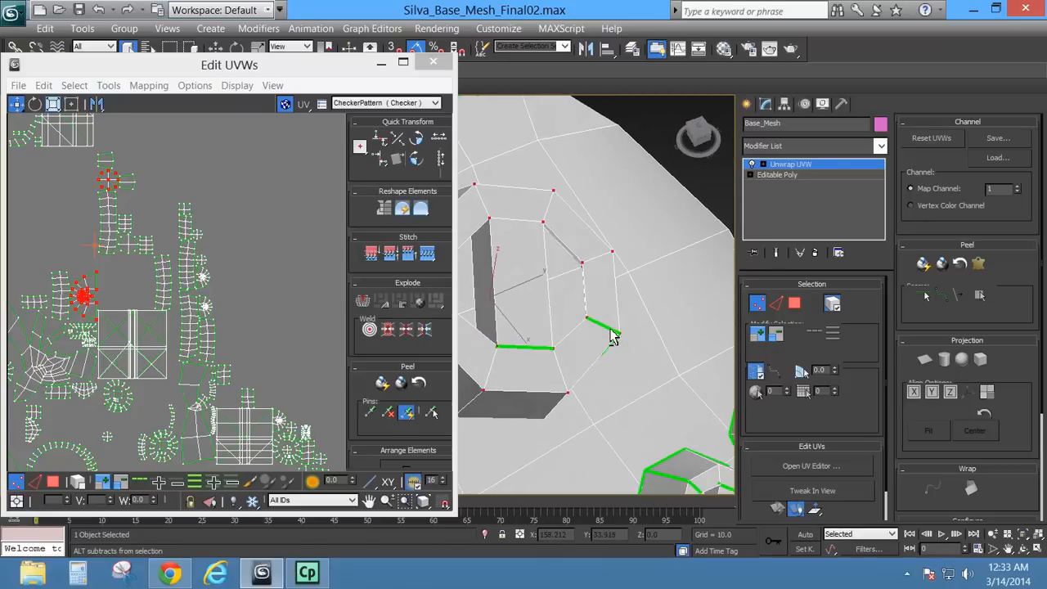
pyautogui.click(793, 302)
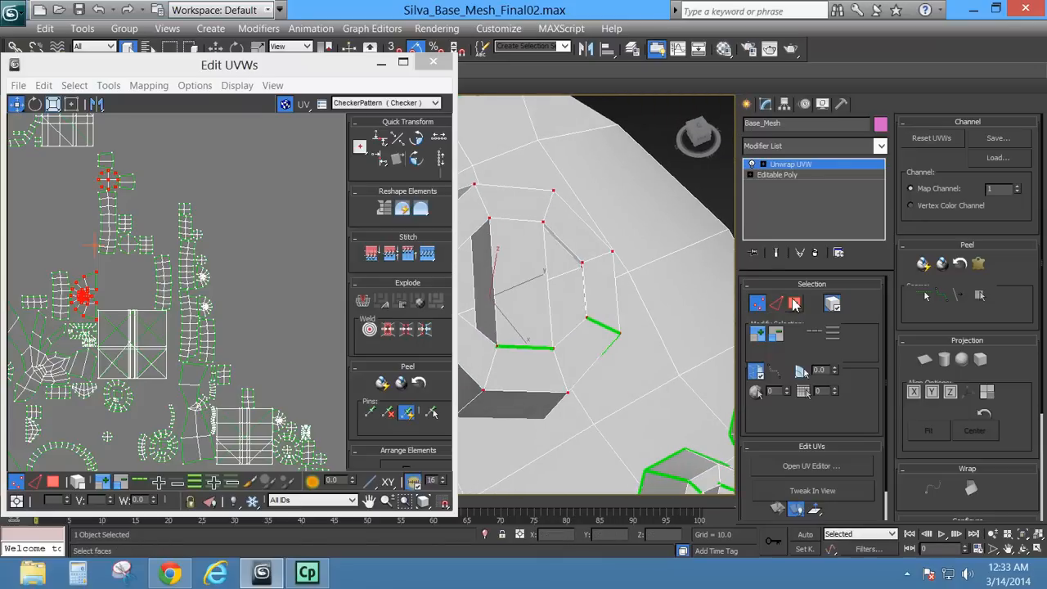
pyautogui.doubleClick(591, 275)
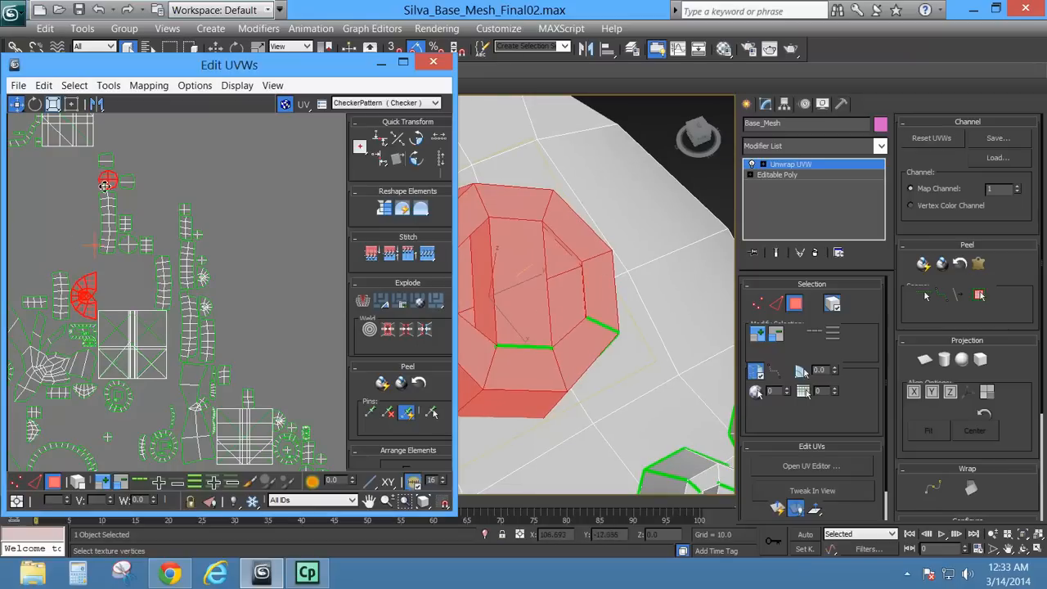
# Move the stud's UV shells out of the unsorted cluster into the empty space beside the checkered texture tile.
pyautogui.moveTo(105, 184); pyautogui.dragTo(305, 158)
pyautogui.scroll(-5, 225, 333)
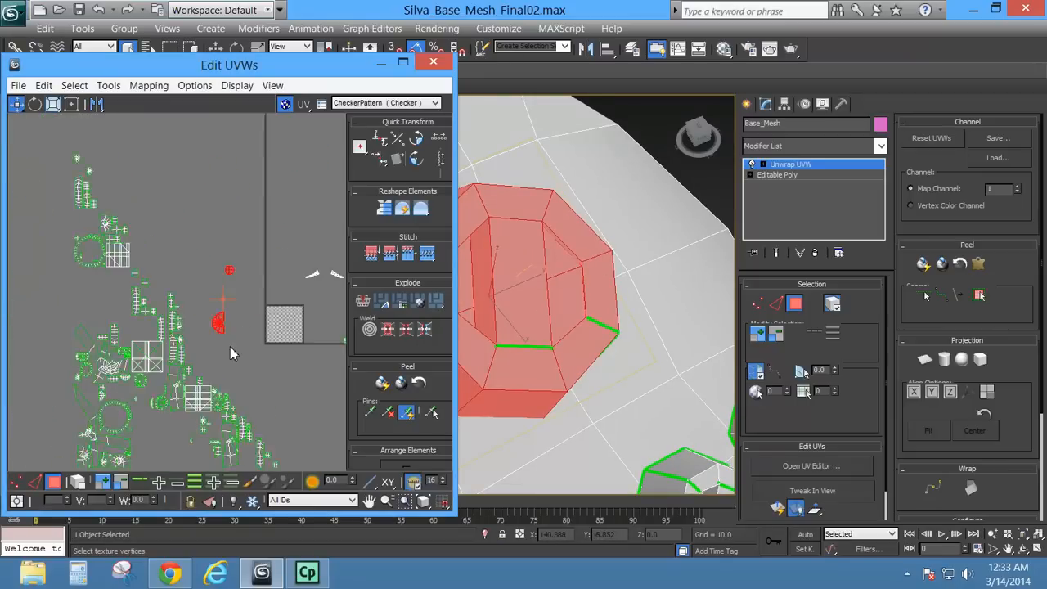
pyautogui.moveTo(224, 334); pyautogui.dragTo(240, 260)
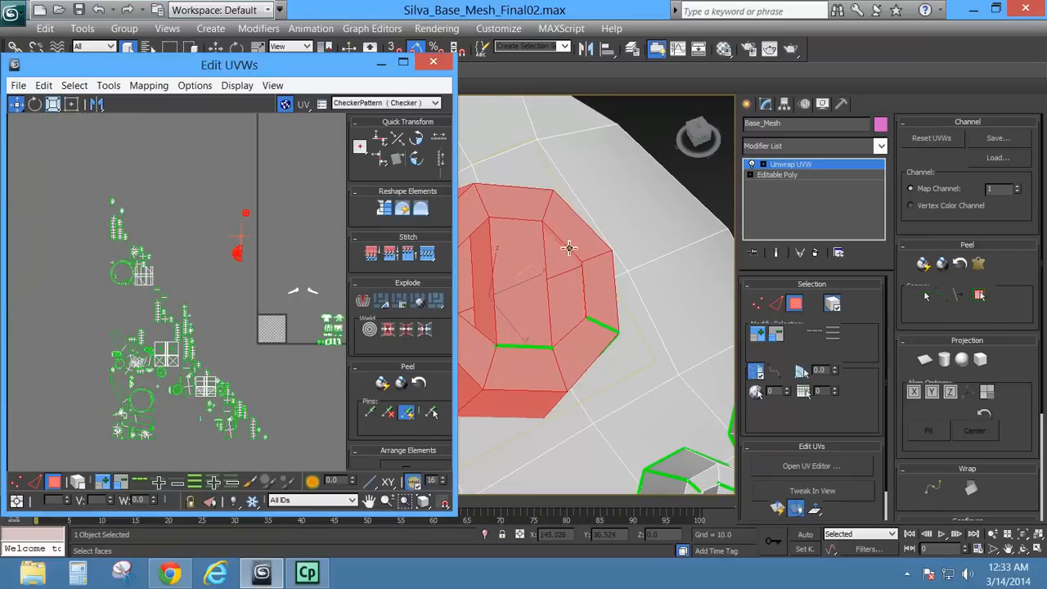
# Turn off element selection and select only the top face of the bar crossing the stud.
pyautogui.click(508, 275)
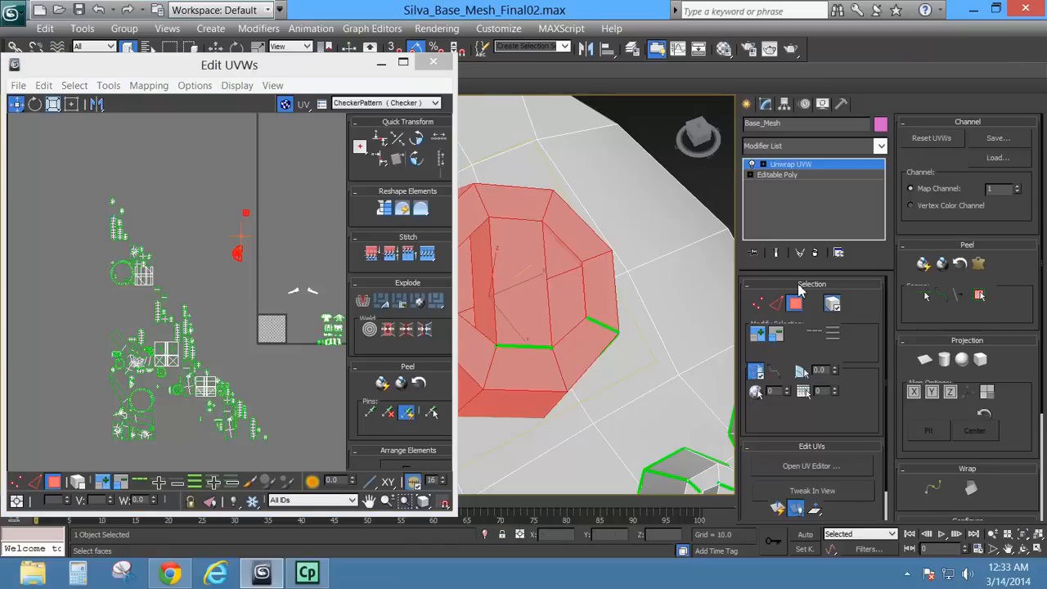
pyautogui.click(484, 276)
pyautogui.keyDown('alt'); pyautogui.moveTo(517, 277); pyautogui.dragTo(570, 340, button='middle'); pyautogui.keyUp('alt')
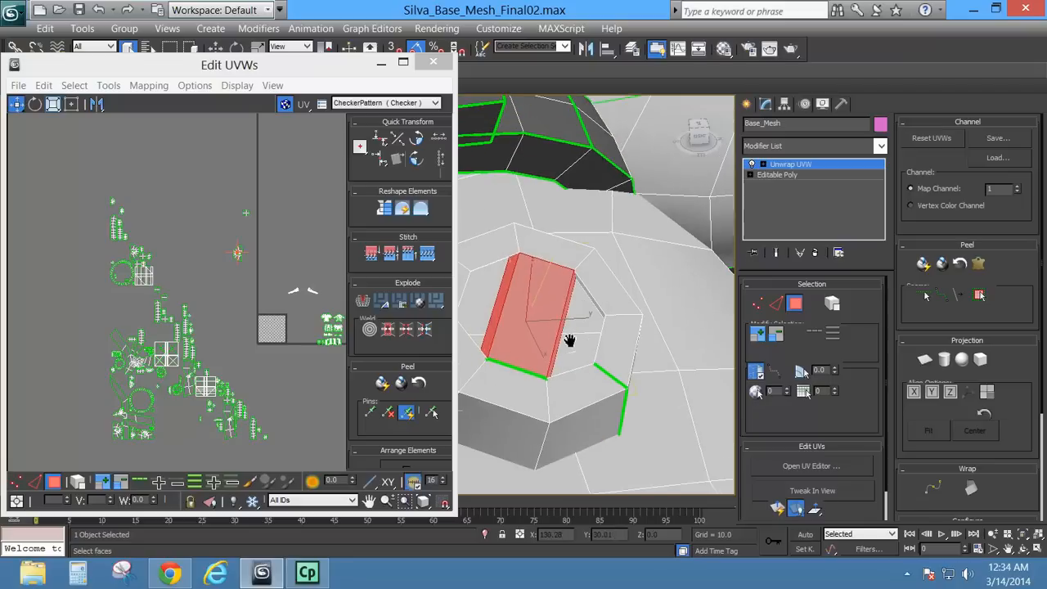
pyautogui.moveTo(547, 313); pyautogui.dragTo(539, 288)
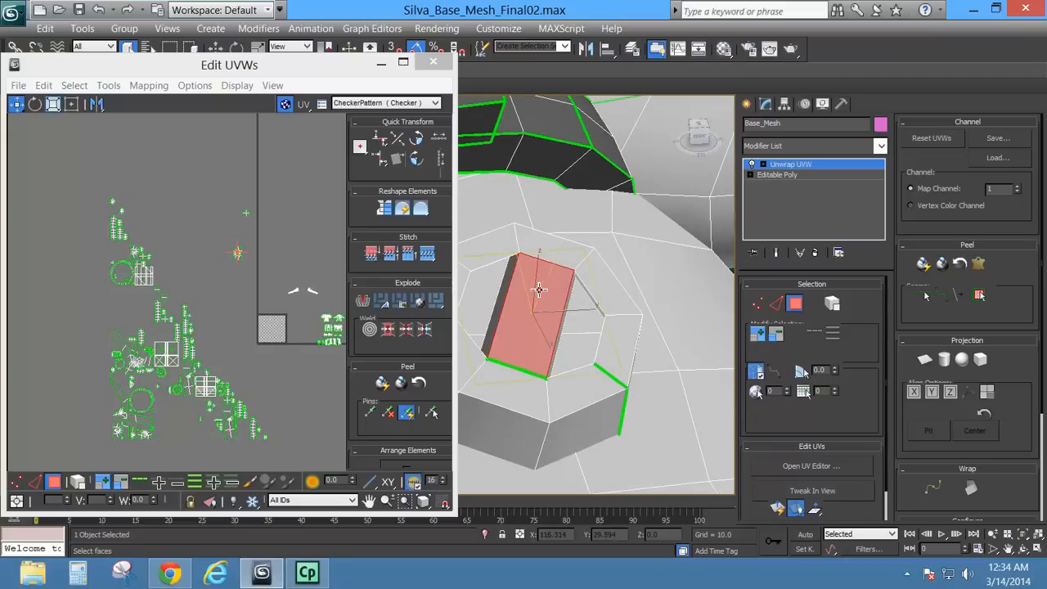
# Add all the rim's top faces around the stud to the selection and grow it to include the side walls.
pyautogui.keyDown('ctrl'); pyautogui.click(533, 242); pyautogui.keyUp('ctrl')
pyautogui.keyDown('ctrl'); pyautogui.click(495, 256); pyautogui.keyUp('ctrl')
pyautogui.keyDown('alt'); pyautogui.moveTo(494, 256); pyautogui.dragTo(489, 283, button='middle'); pyautogui.keyUp('alt')
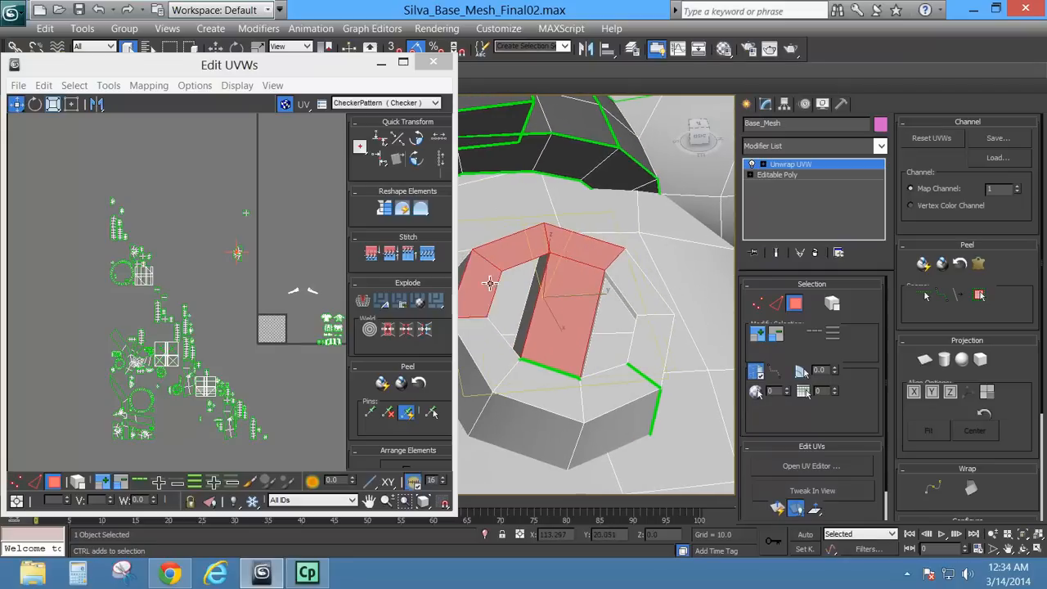
pyautogui.keyDown('ctrl'); pyautogui.click(494, 332); pyautogui.keyUp('ctrl')
pyautogui.keyDown('ctrl'); pyautogui.click(540, 382); pyautogui.keyUp('ctrl')
pyautogui.keyDown('ctrl'); pyautogui.click(630, 384); pyautogui.keyUp('ctrl')
pyautogui.keyDown('ctrl'); pyautogui.click(654, 353); pyautogui.keyUp('ctrl')
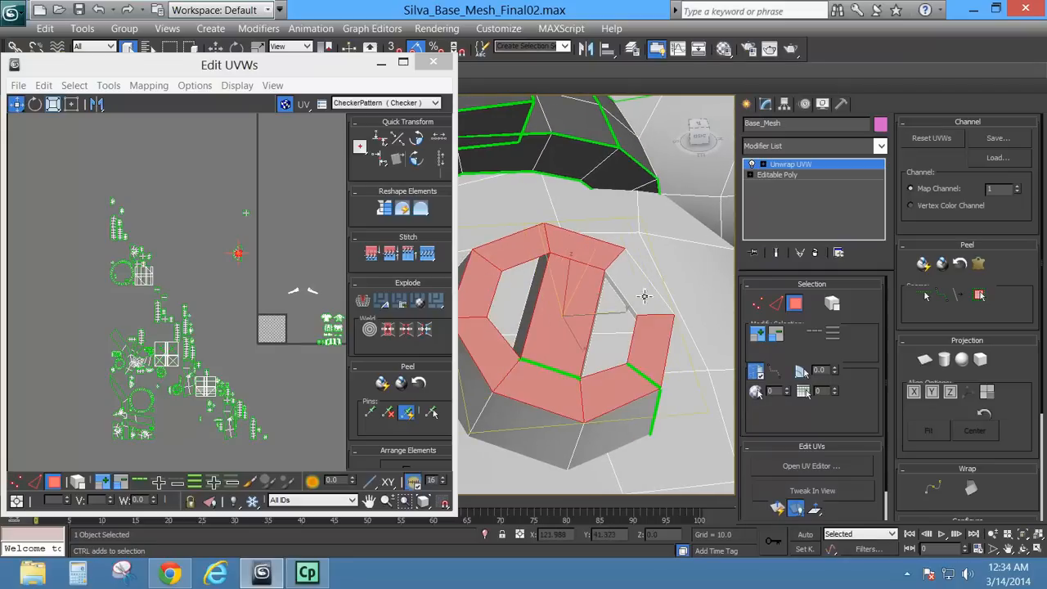
pyautogui.keyDown('ctrl'); pyautogui.click(644, 296); pyautogui.keyUp('ctrl')
pyautogui.keyDown('alt'); pyautogui.moveTo(653, 377); pyautogui.dragTo(642, 337, button='middle'); pyautogui.keyUp('alt')
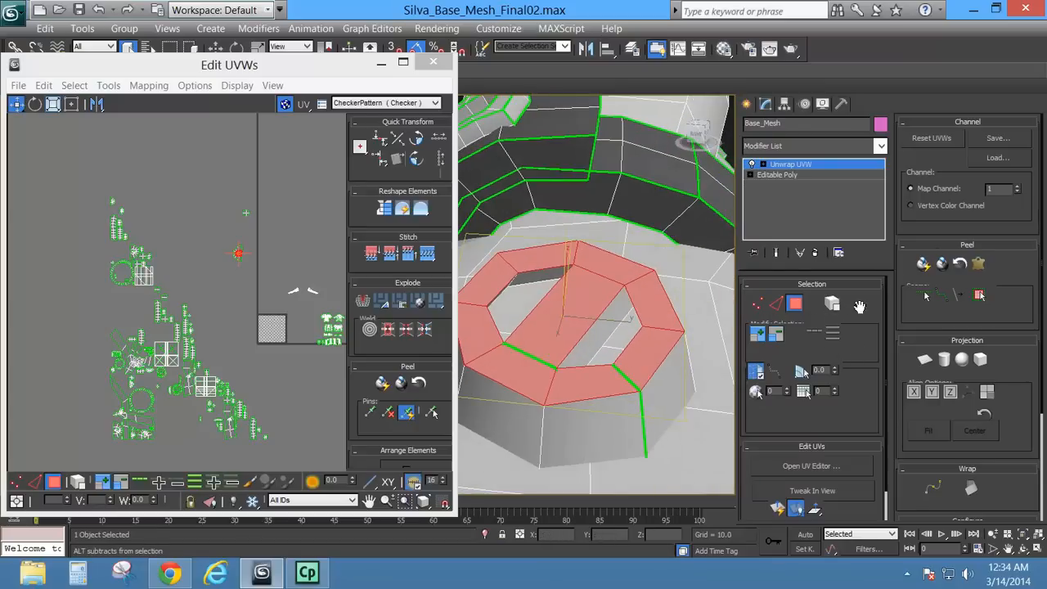
pyautogui.click(758, 333)
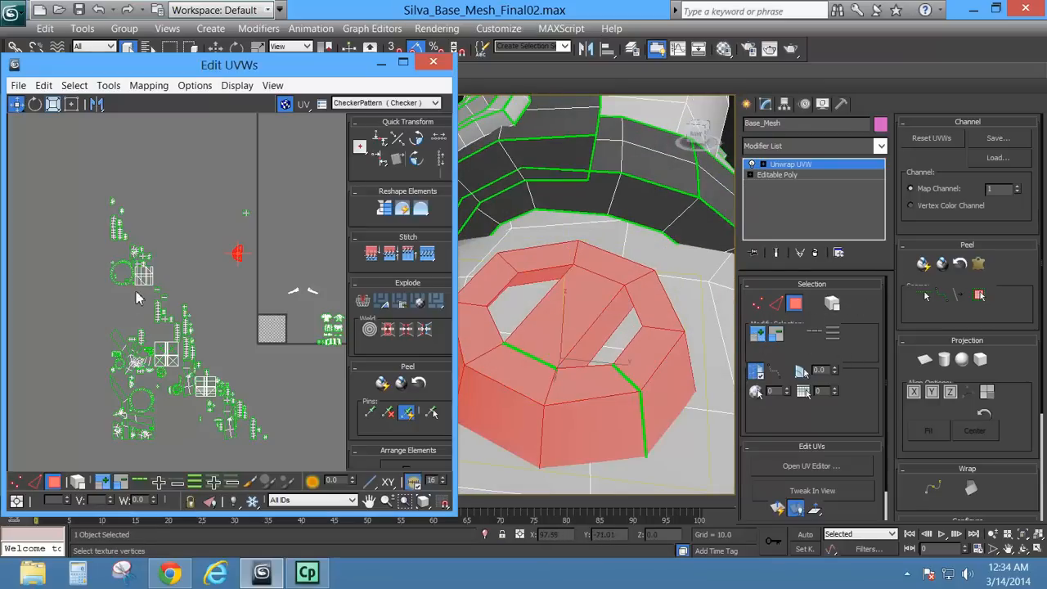
# Apply a planar projection to the selected rim, bar and wall faces of the stud.
pyautogui.click(924, 361)
pyautogui.scroll(6, 268, 350)
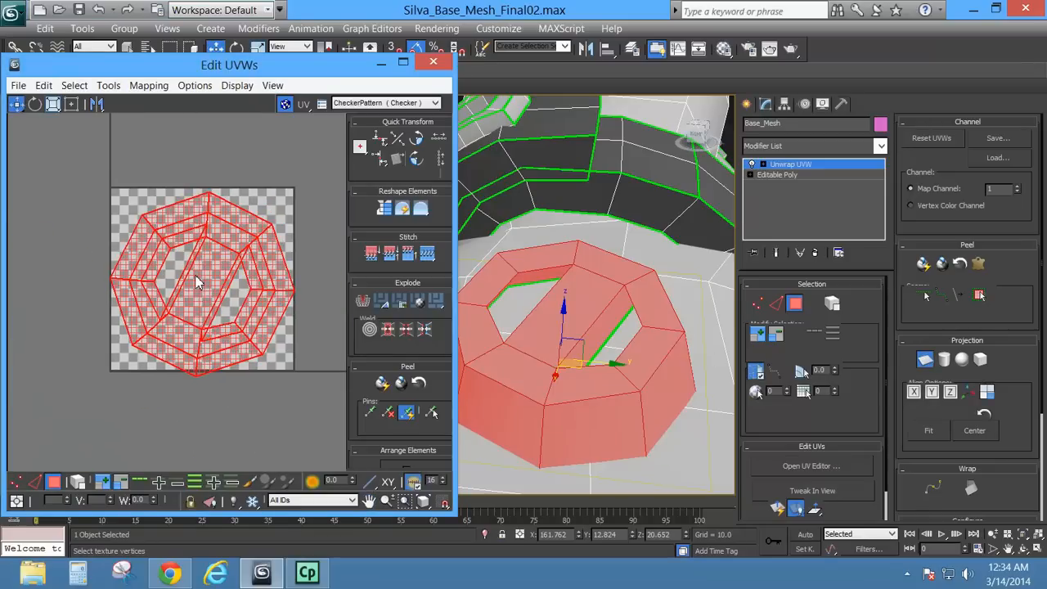
pyautogui.click(926, 361)
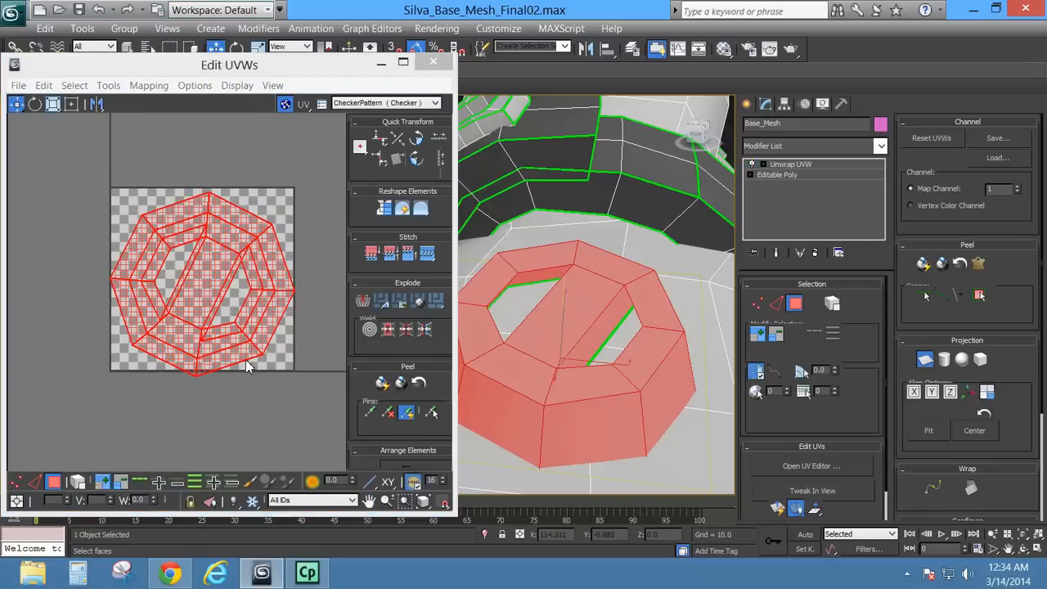
pyautogui.scroll(2, 183, 311)
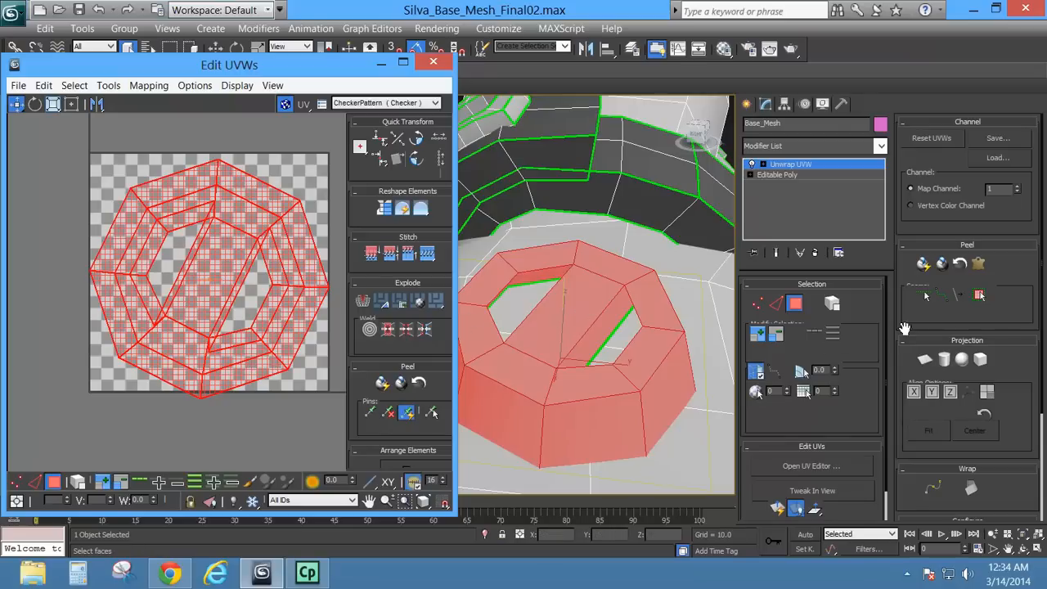
# Examine a seam edge at the base of the stud's slot on the model and in the UV layout.
pyautogui.click(775, 303)
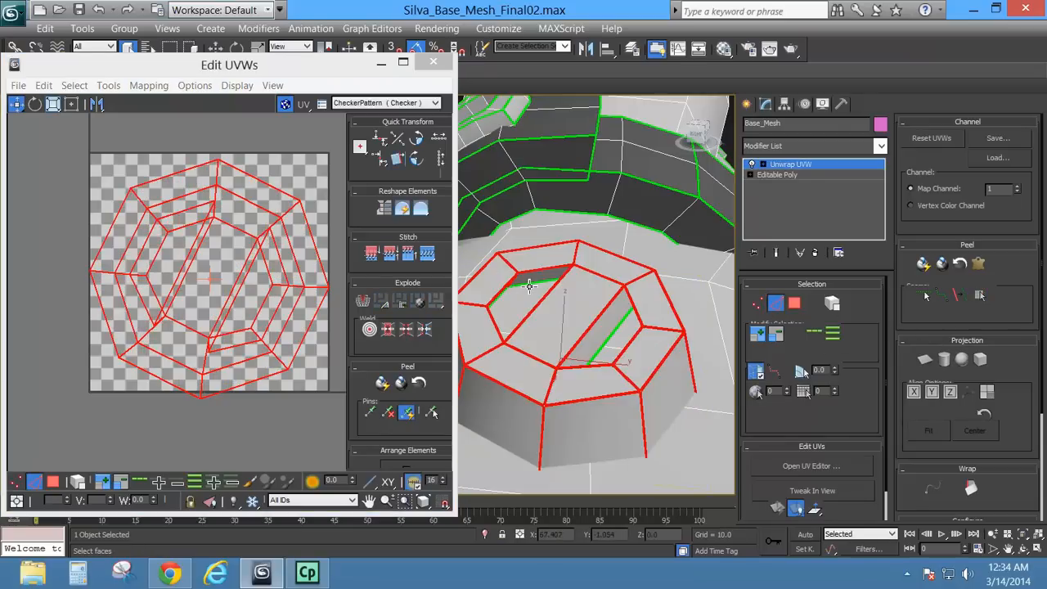
pyautogui.click(528, 285)
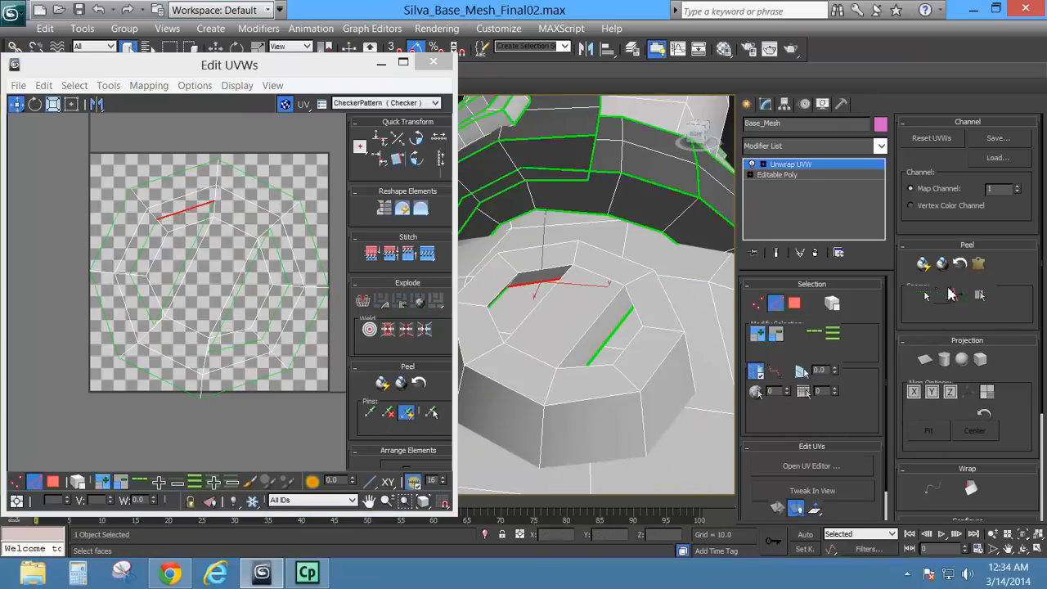
pyautogui.keyDown('alt'); pyautogui.moveTo(529, 379); pyautogui.dragTo(570, 365, button='middle'); pyautogui.keyUp('alt')
pyautogui.click(240, 276)
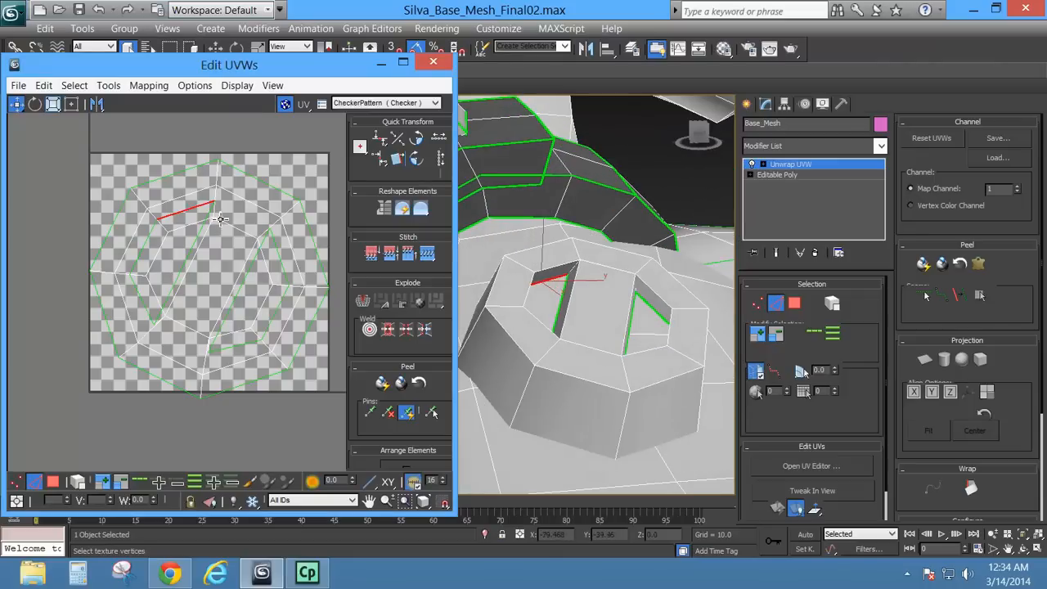
# Select the recessed floor faces inside both slots of the stud in polygon mode.
pyautogui.click(794, 303)
pyautogui.click(548, 294)
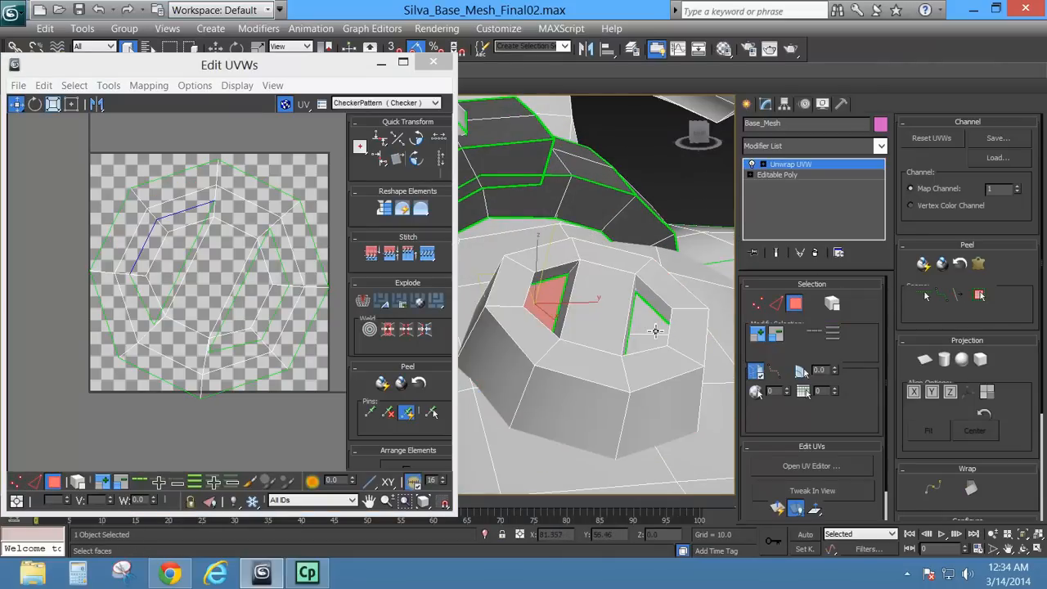
pyautogui.keyDown('ctrl'); pyautogui.click(655, 330); pyautogui.keyUp('ctrl')
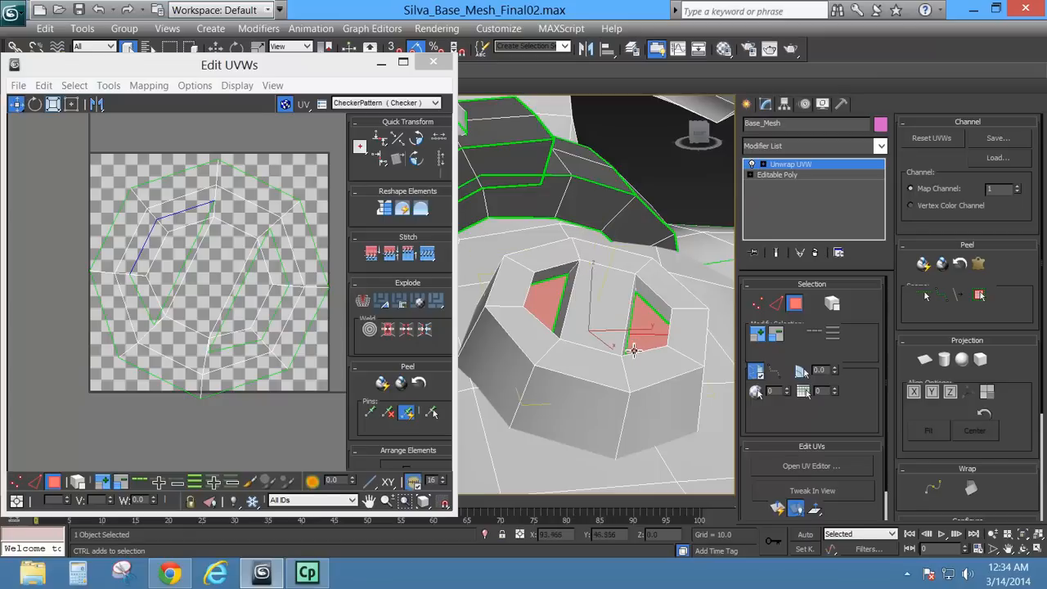
pyautogui.keyDown('alt'); pyautogui.moveTo(633, 350); pyautogui.dragTo(560, 379, button='middle'); pyautogui.keyUp('alt')
pyautogui.keyDown('ctrl'); pyautogui.click(538, 319); pyautogui.keyUp('ctrl')
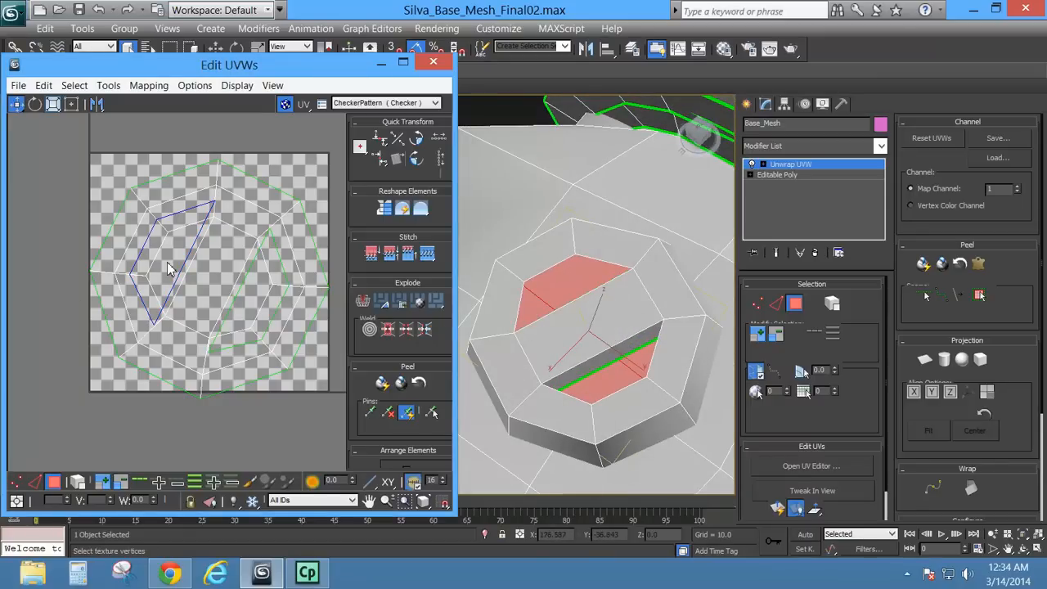
# Locate the slot floor's shell in the UV layout and show the model in wireframe to inspect the disc inside the stud.
pyautogui.scroll(-8, 170, 270)
pyautogui.moveTo(167, 270); pyautogui.dragTo(344, 249, button='middle')
pyautogui.scroll(10, 269, 264)
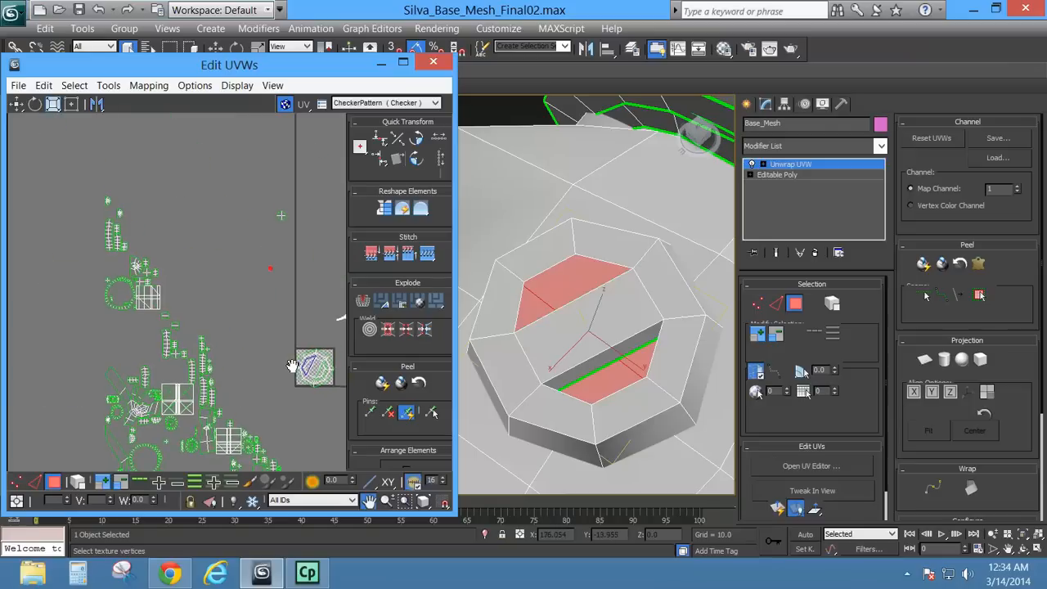
pyautogui.scroll(3, 232, 281)
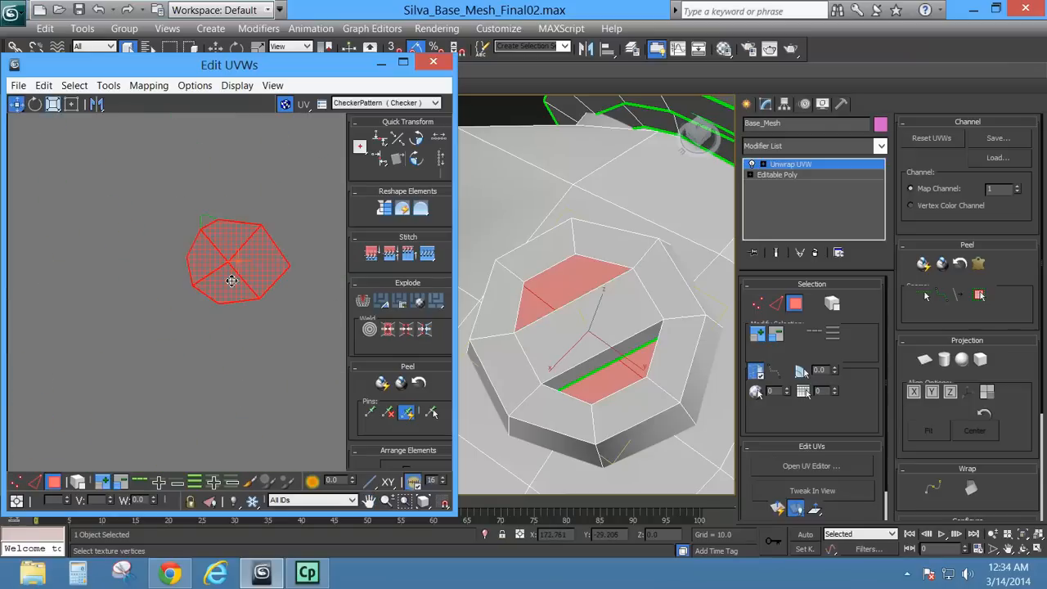
pyautogui.middleClick(559, 330)
pyautogui.press('F3')
pyautogui.keyDown('alt'); pyautogui.moveTo(596, 372); pyautogui.dragTo(635, 355, button='middle'); pyautogui.keyUp('alt')
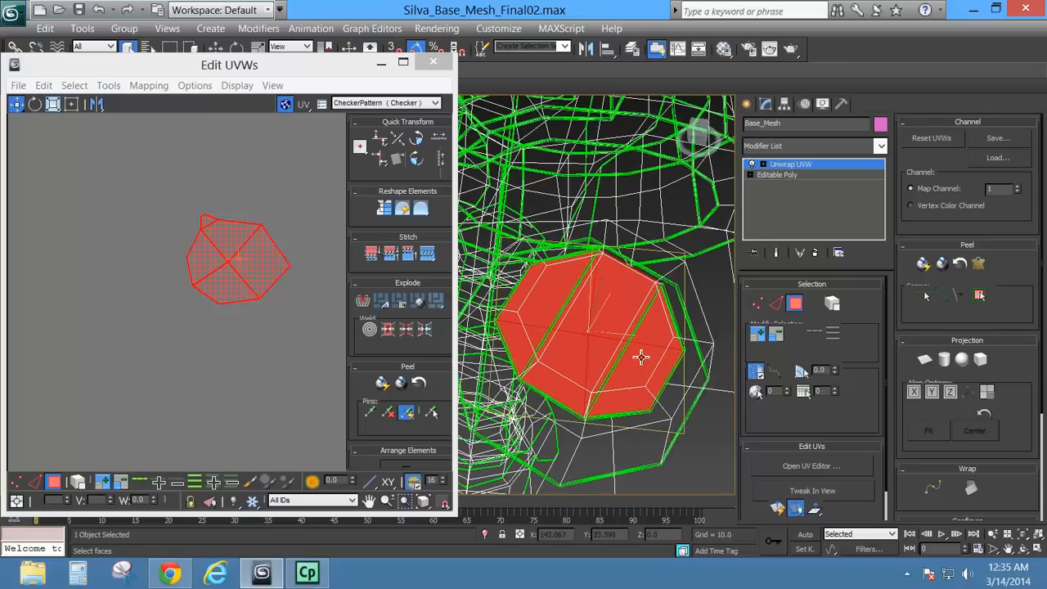
# Break the small triangular face off the floor disc's UV shell and move it away from the disc.
pyautogui.click(237, 214)
pyautogui.click(206, 221)
pyautogui.press('z')
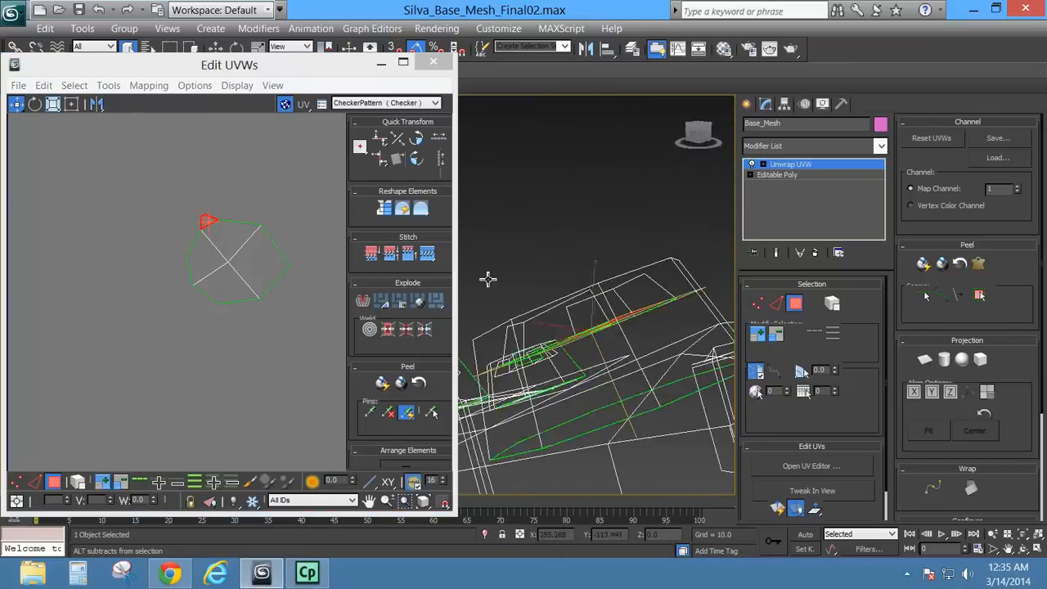
pyautogui.keyDown('alt'); pyautogui.moveTo(487, 279); pyautogui.dragTo(515, 289, button='middle'); pyautogui.keyUp('alt')
pyautogui.rightClick(204, 220)
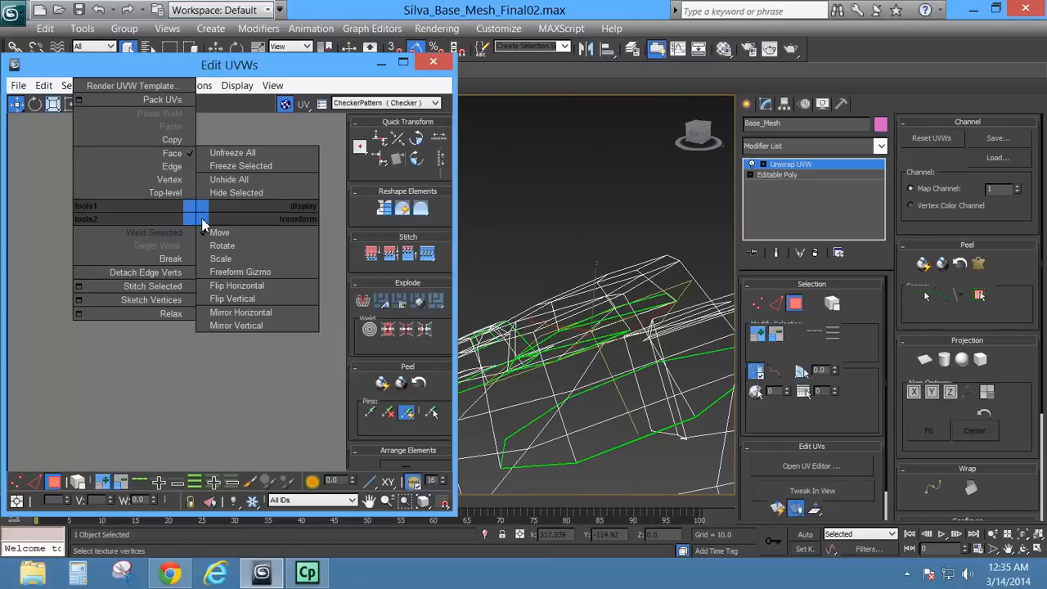
pyautogui.click(173, 258)
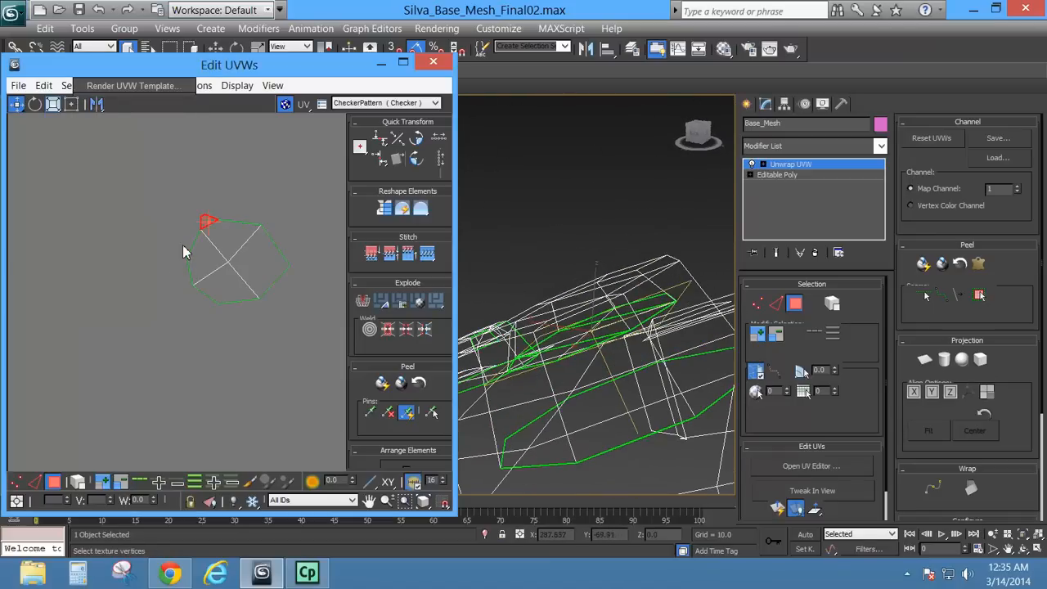
pyautogui.moveTo(209, 222); pyautogui.dragTo(167, 151)
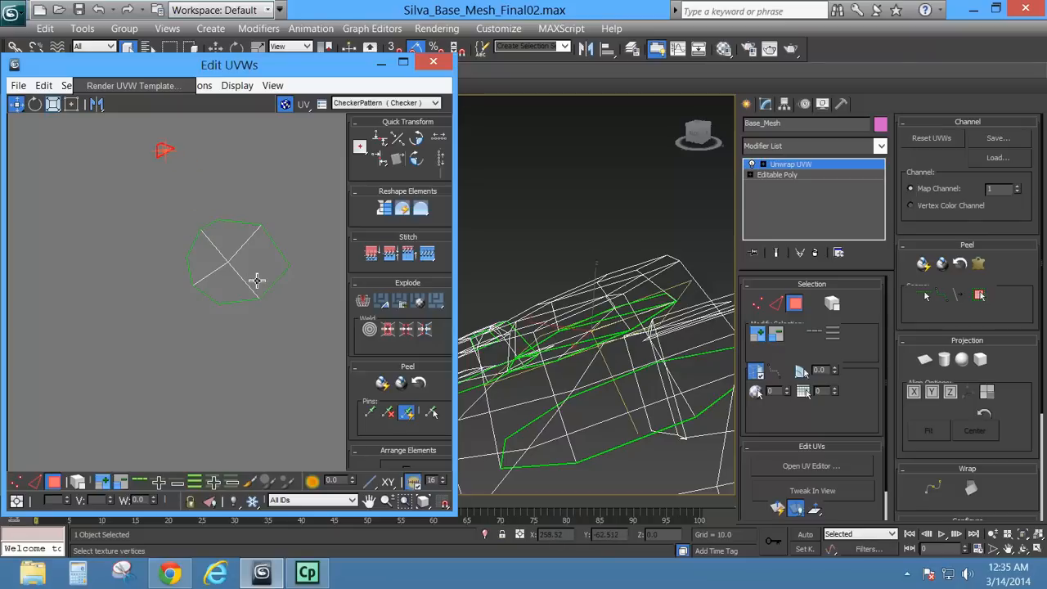
# Select the floor disc's UV shell and apply a planar projection to it.
pyautogui.moveTo(257, 280); pyautogui.dragTo(248, 279, button='middle')
pyautogui.moveTo(280, 306); pyautogui.dragTo(319, 348)
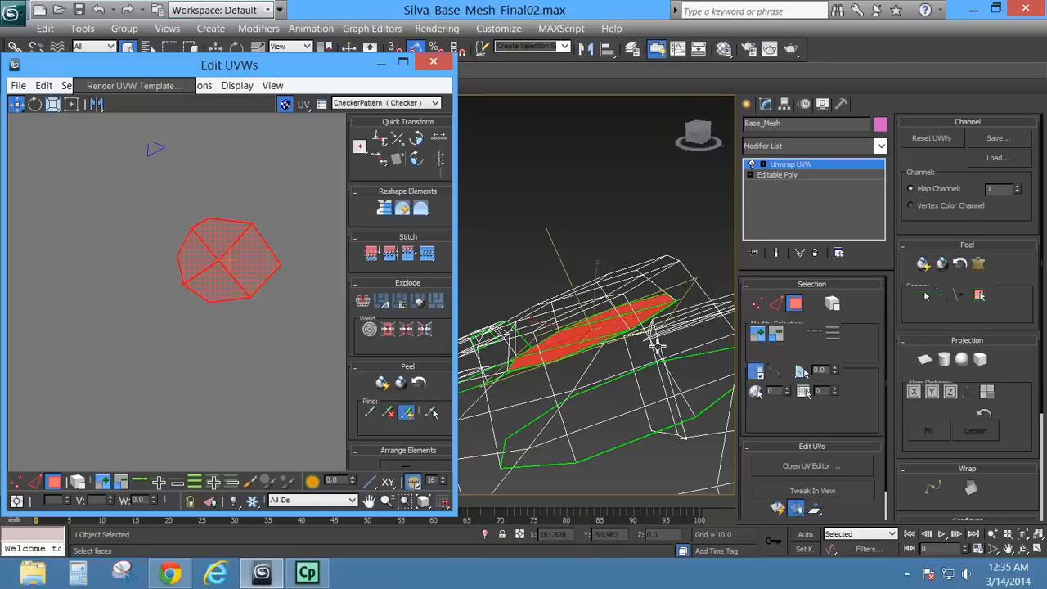
pyautogui.click(924, 359)
pyautogui.scroll(-3, 263, 317)
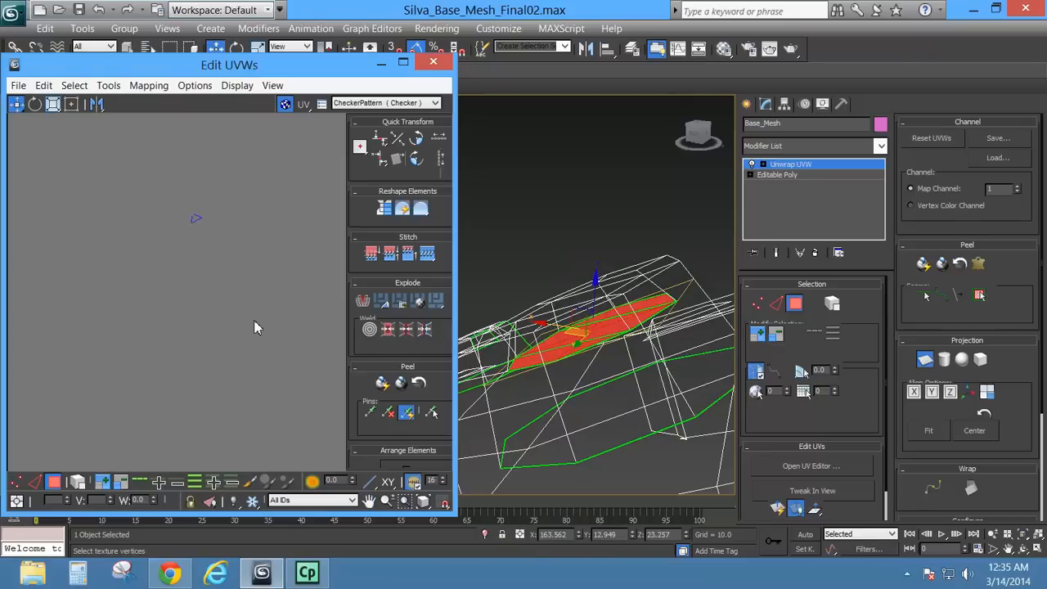
pyautogui.scroll(-3, 258, 279)
pyautogui.moveTo(290, 380); pyautogui.dragTo(235, 302, button='middle')
pyautogui.scroll(2, 271, 366)
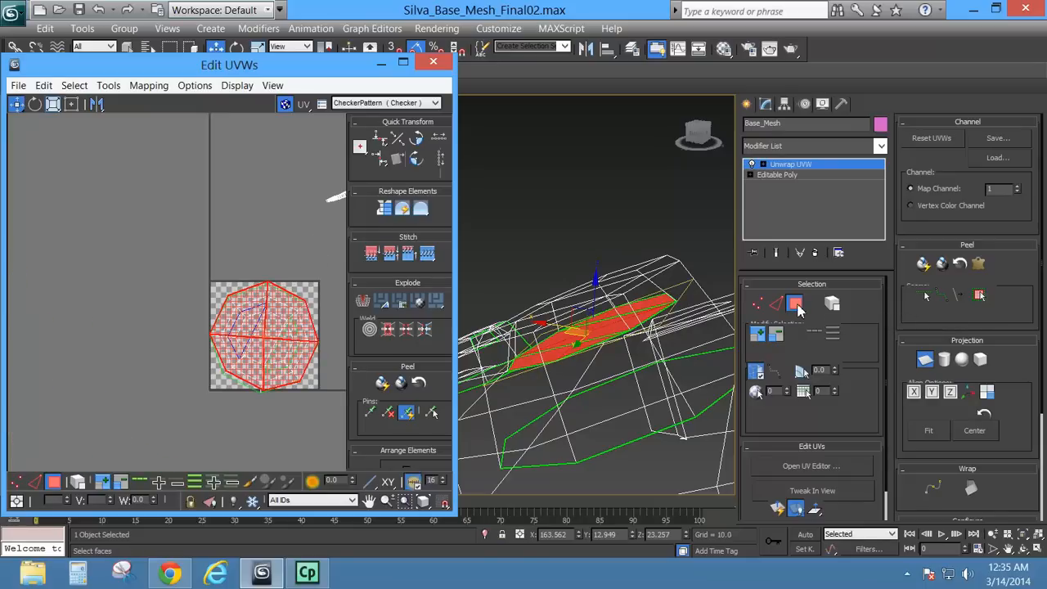
pyautogui.click(925, 361)
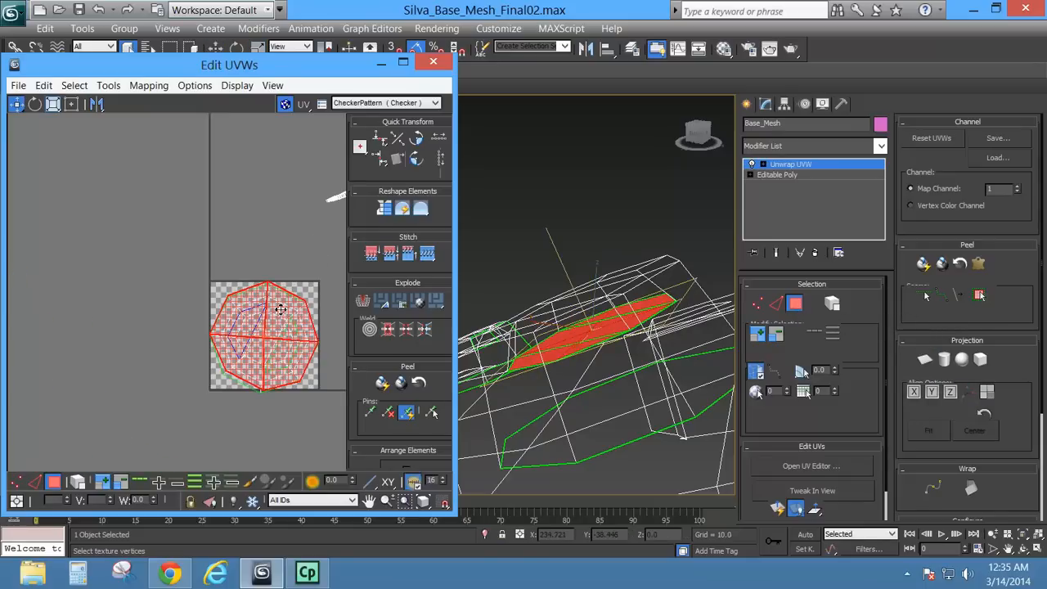
# Move the floor disc's shell off the texture tile and place the stud's rim shell next to it.
pyautogui.moveTo(280, 309); pyautogui.dragTo(140, 157)
pyautogui.moveTo(188, 328); pyautogui.dragTo(136, 323, button='middle')
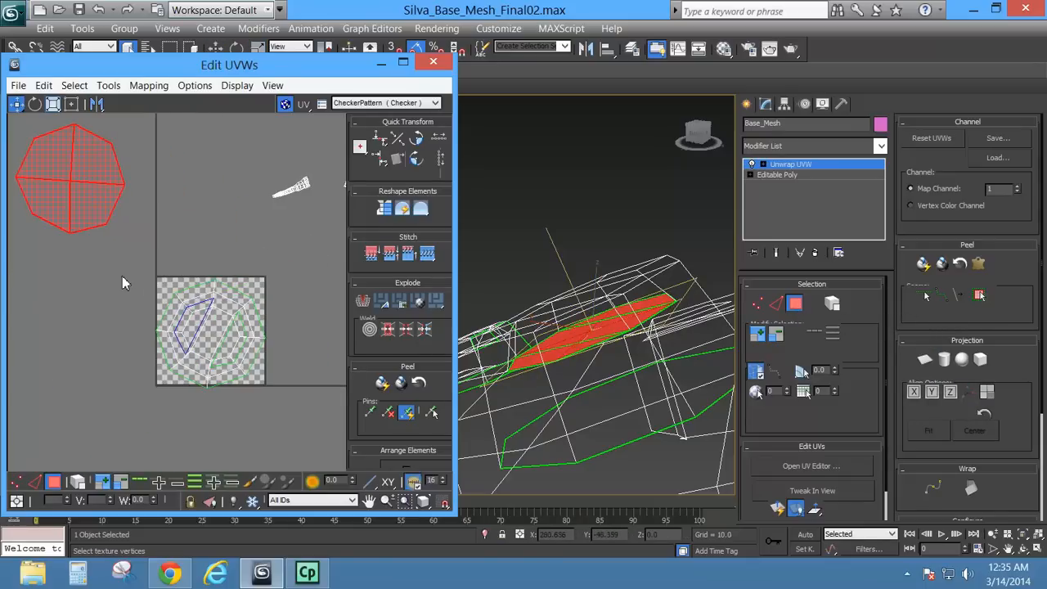
pyautogui.click(244, 357)
pyautogui.moveTo(220, 315); pyautogui.dragTo(198, 166)
pyautogui.moveTo(265, 272); pyautogui.dragTo(288, 325, button='middle')
pyautogui.scroll(-3, 288, 325)
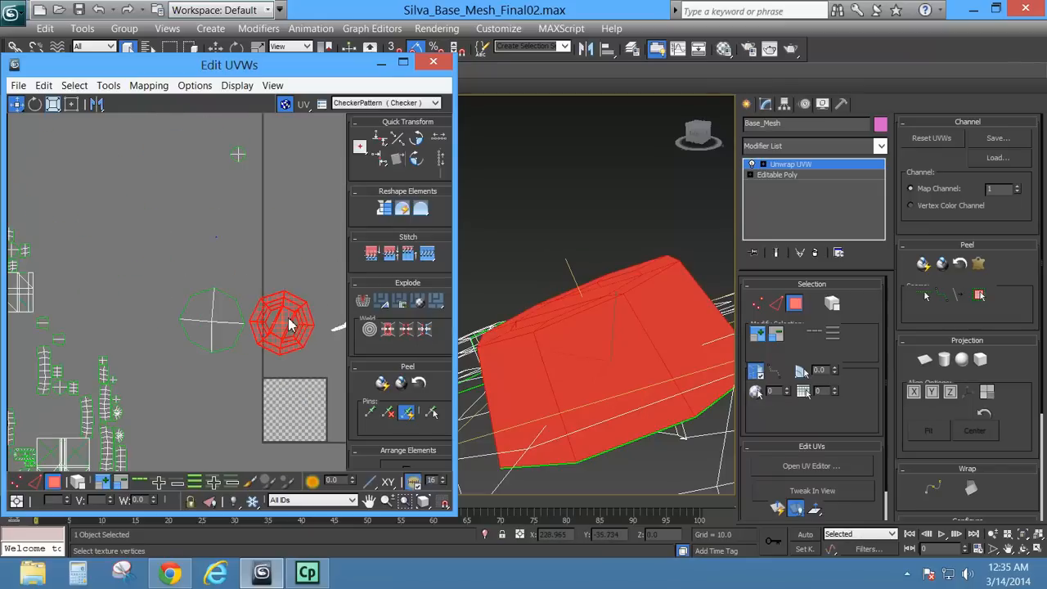
# Apply a planar projection to the tiny shell above the stud's two discs and move the result off the texture tile.
pyautogui.moveTo(250, 257); pyautogui.dragTo(249, 257)
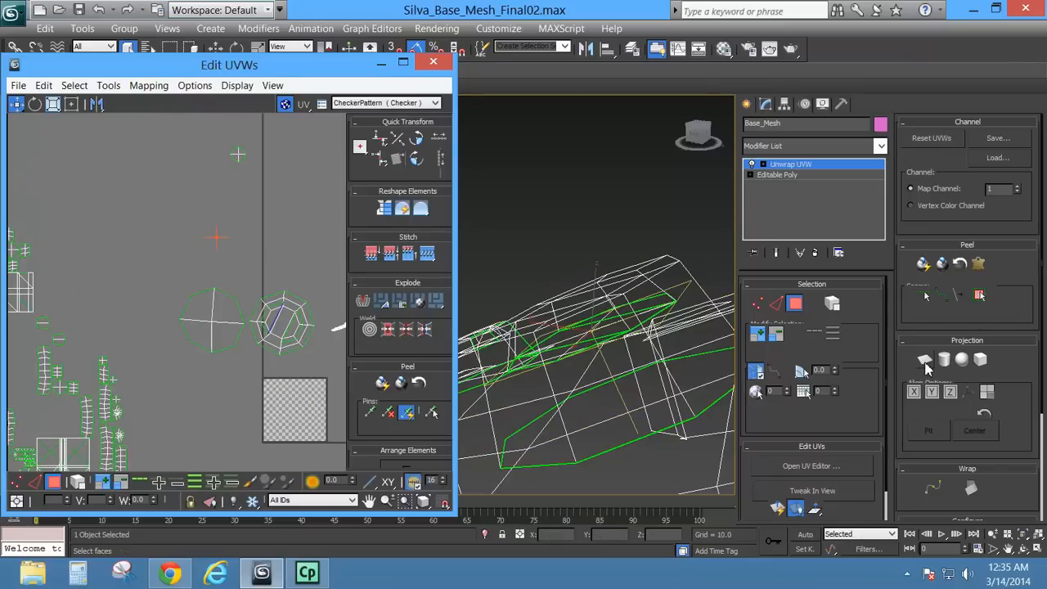
pyautogui.click(925, 362)
pyautogui.click(925, 362)
pyautogui.click(309, 397)
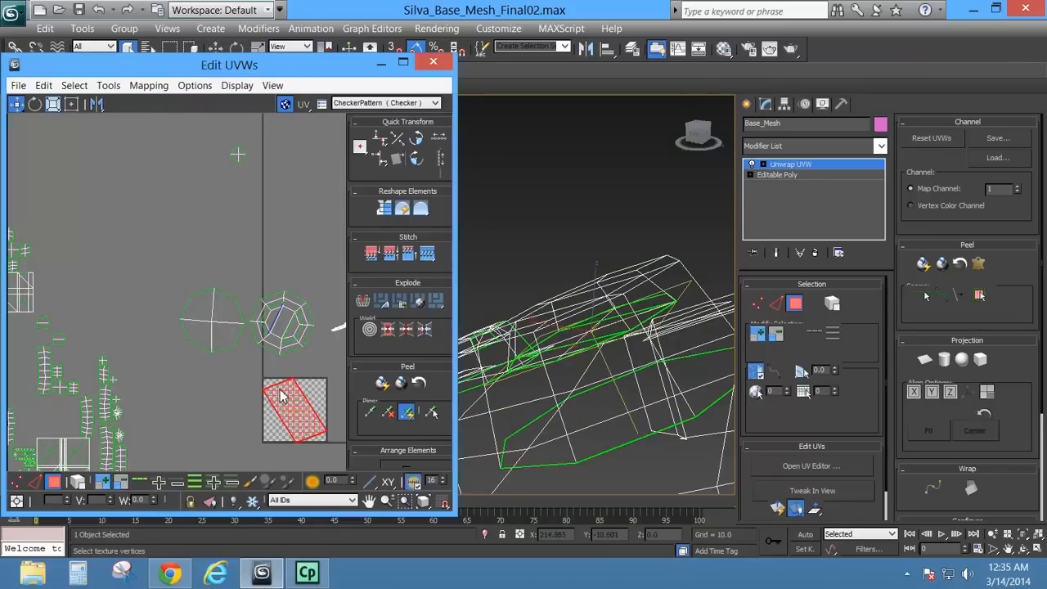
pyautogui.moveTo(282, 397); pyautogui.dragTo(220, 213)
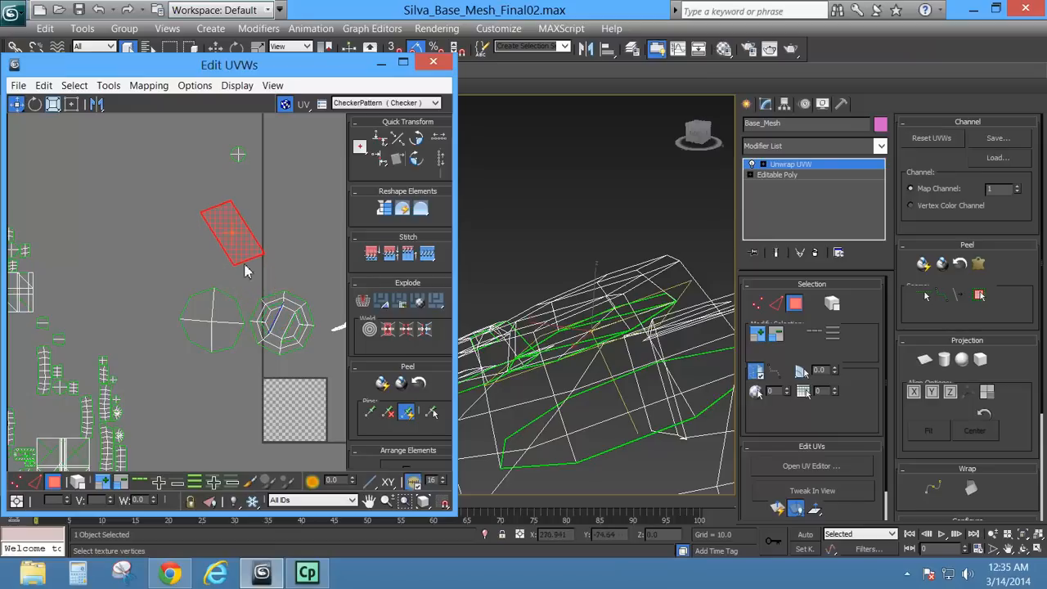
# Try to delete the hidden four-polygon disc under the large stud after converting the mesh to Editable Poly.
pyautogui.moveTo(281, 191); pyautogui.dragTo(280, 191)
pyautogui.keyDown('alt'); pyautogui.moveTo(605, 329); pyautogui.dragTo(590, 283, button='middle'); pyautogui.keyUp('alt')
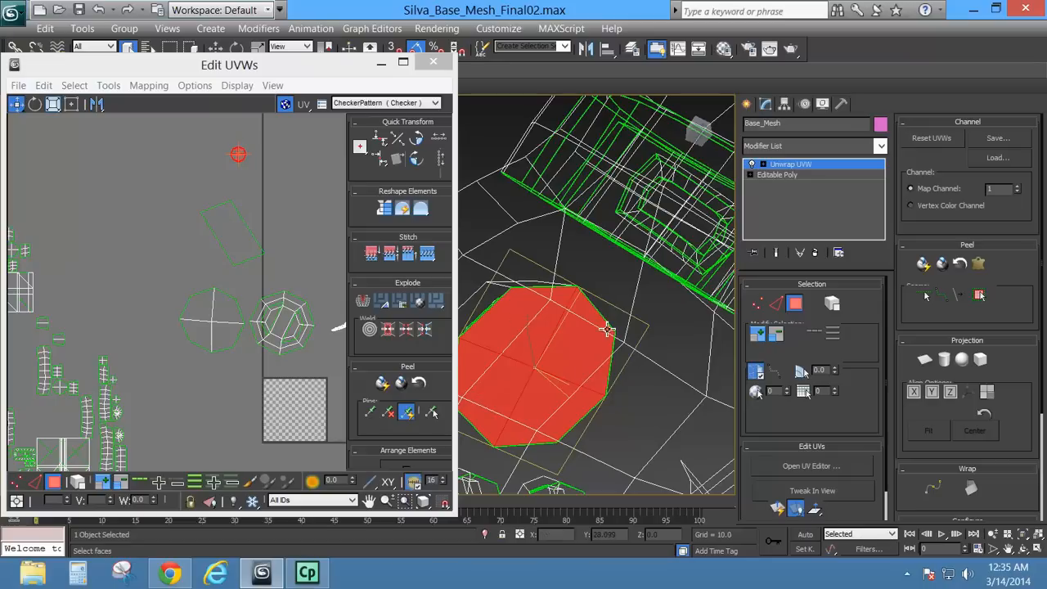
pyautogui.moveTo(613, 341)
pyautogui.mouseDown(button='middle')
pyautogui.moveTo(676, 346)
pyautogui.moveTo(635, 379)
pyautogui.moveTo(655, 463)
pyautogui.moveTo(625, 416)
pyautogui.mouseUp(button='middle')
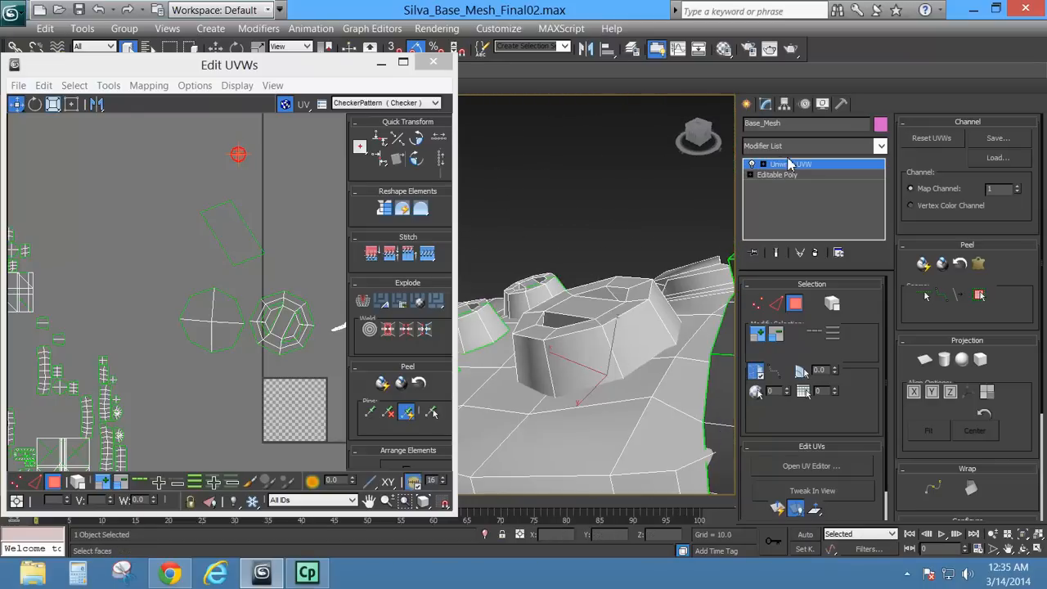
pyautogui.rightClick(619, 333)
pyautogui.moveTo(695, 488)
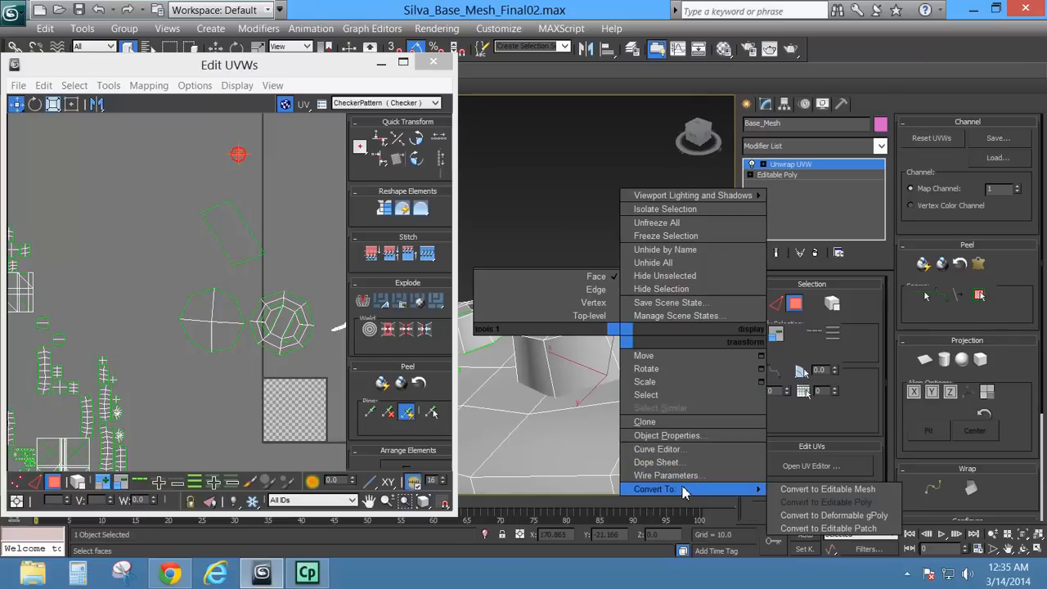
pyautogui.click(825, 503)
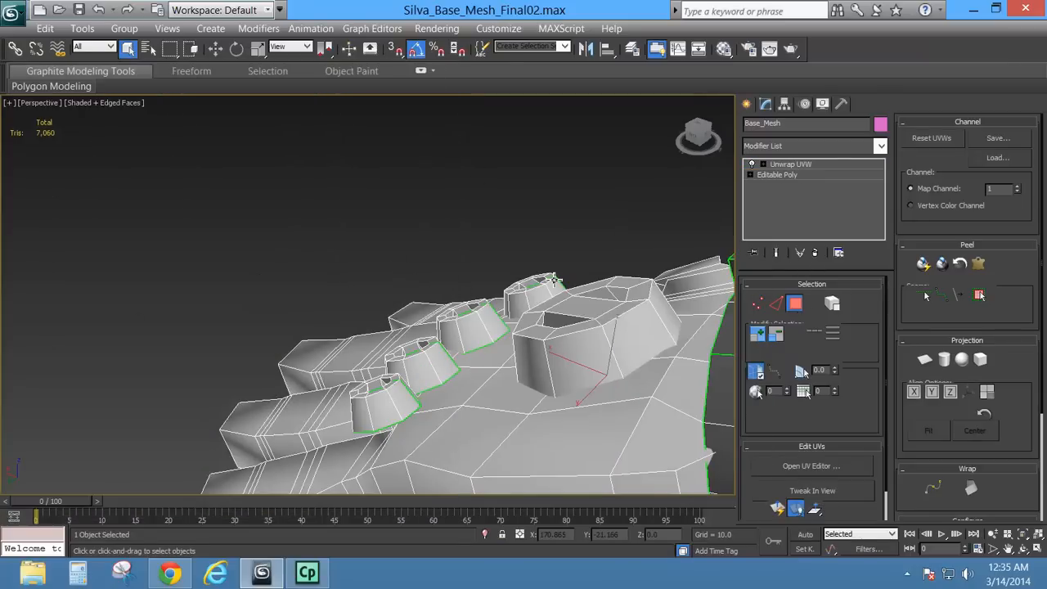
pyautogui.click(811, 301)
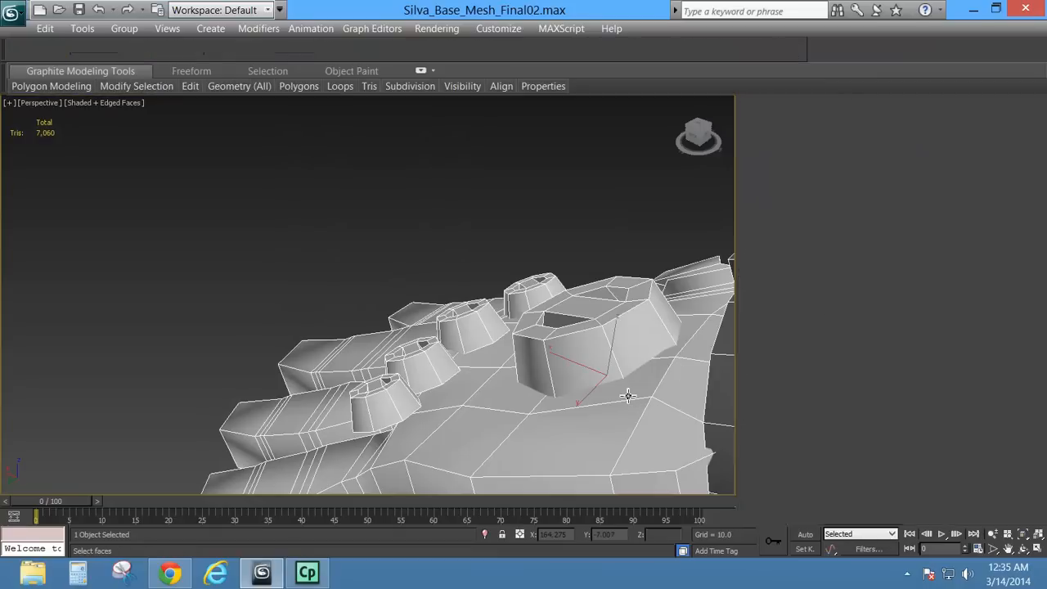
pyautogui.press('F3')
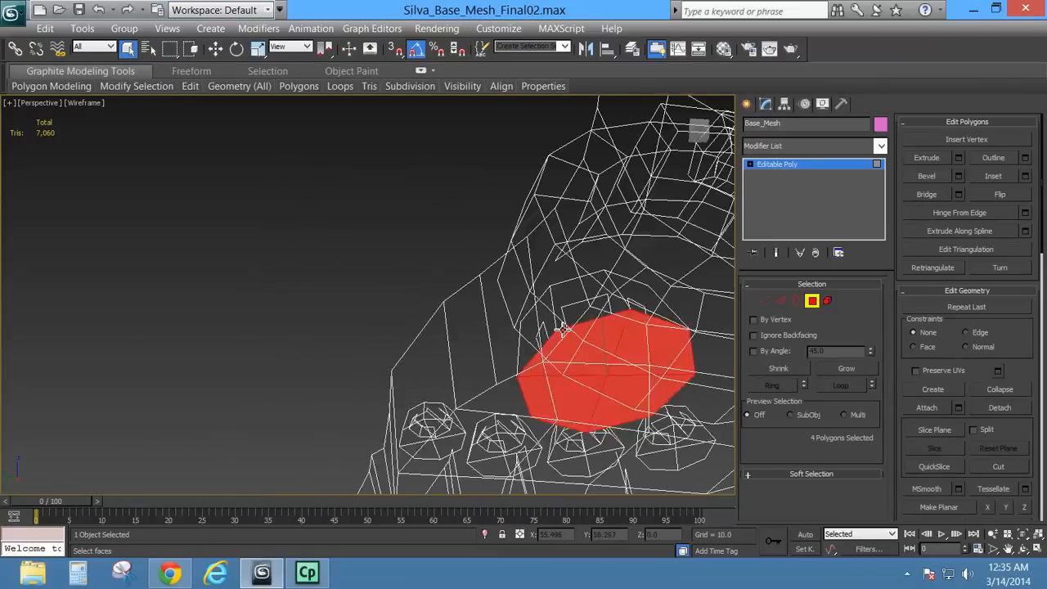
pyautogui.keyDown('alt'); pyautogui.moveTo(563, 330); pyautogui.dragTo(563, 333, button='middle'); pyautogui.keyUp('alt')
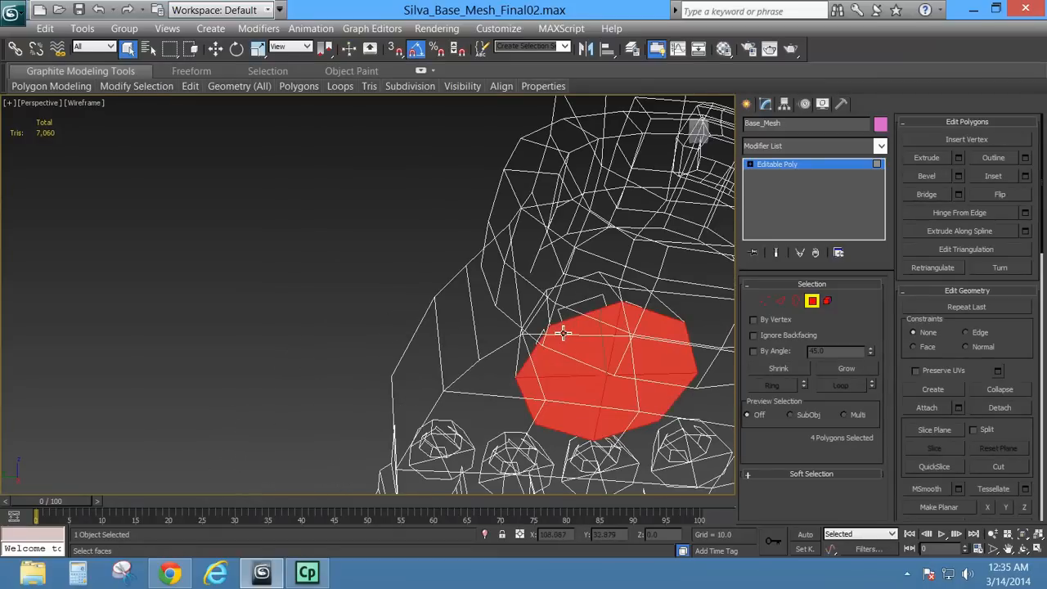
pyautogui.press('Delete')
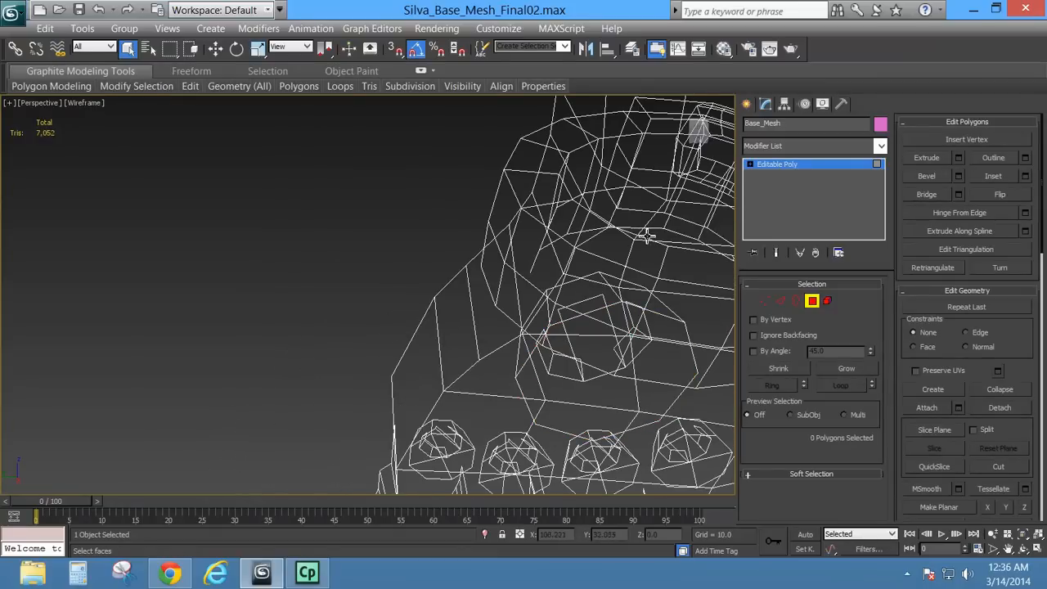
# Undo the disc deletion and the Editable Poly conversion to restore the Unwrap UVW modifier.
pyautogui.keyDown('alt'); pyautogui.moveTo(589, 427); pyautogui.dragTo(547, 394, button='middle'); pyautogui.keyUp('alt')
pyautogui.hotkey('ctrl', 'z')
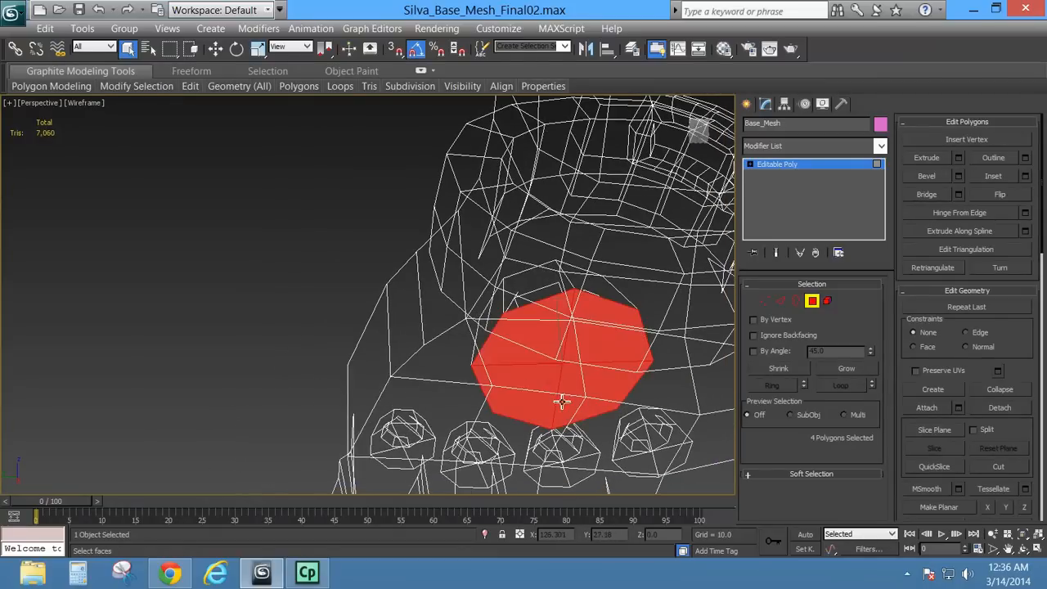
pyautogui.click(811, 300)
pyautogui.keyDown('alt'); pyautogui.moveTo(592, 325); pyautogui.dragTo(500, 285, button='middle'); pyautogui.keyUp('alt')
pyautogui.scroll(-5, 490, 283)
pyautogui.hotkey('ctrl', 'z')
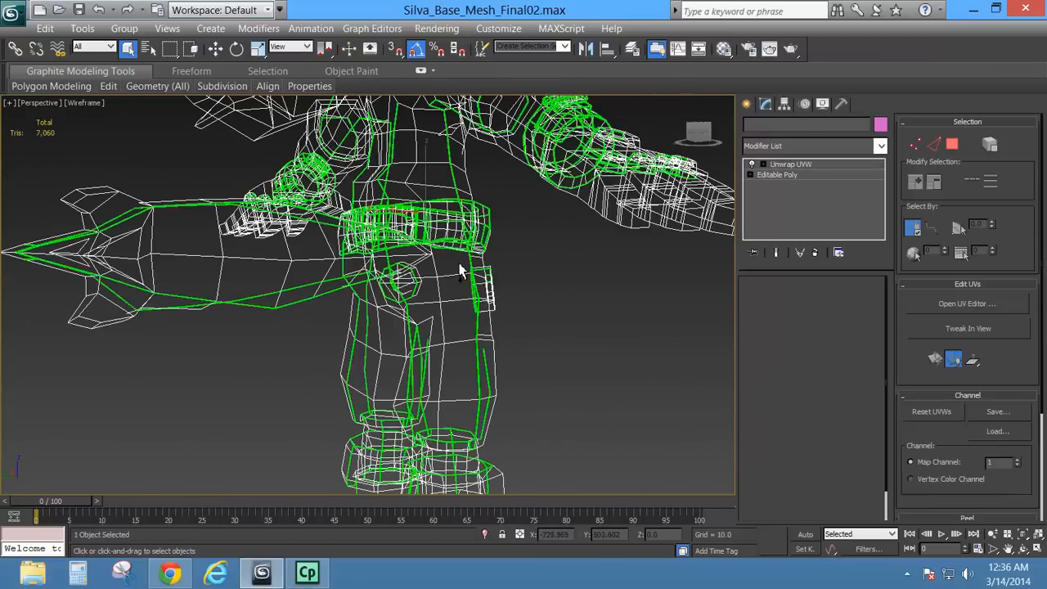
# Reopen the UV editor and move the border vertices of the stud shell's right slot inward, away from the surrounding edges.
pyautogui.click(818, 466)
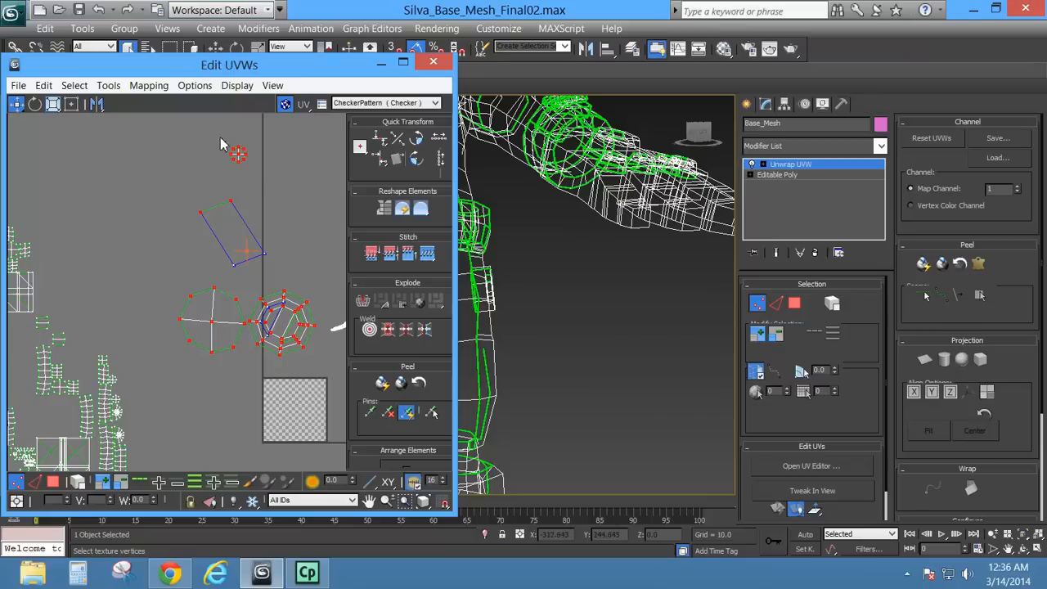
pyautogui.moveTo(219, 137); pyautogui.dragTo(264, 173)
pyautogui.moveTo(238, 230); pyautogui.dragTo(182, 205, button='middle')
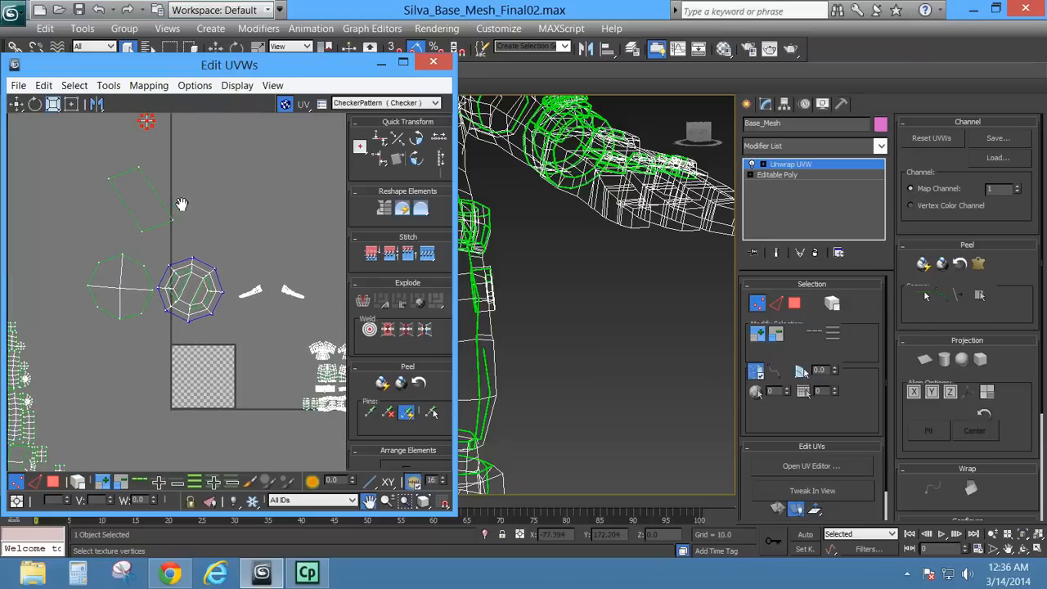
pyautogui.scroll(4, 199, 291)
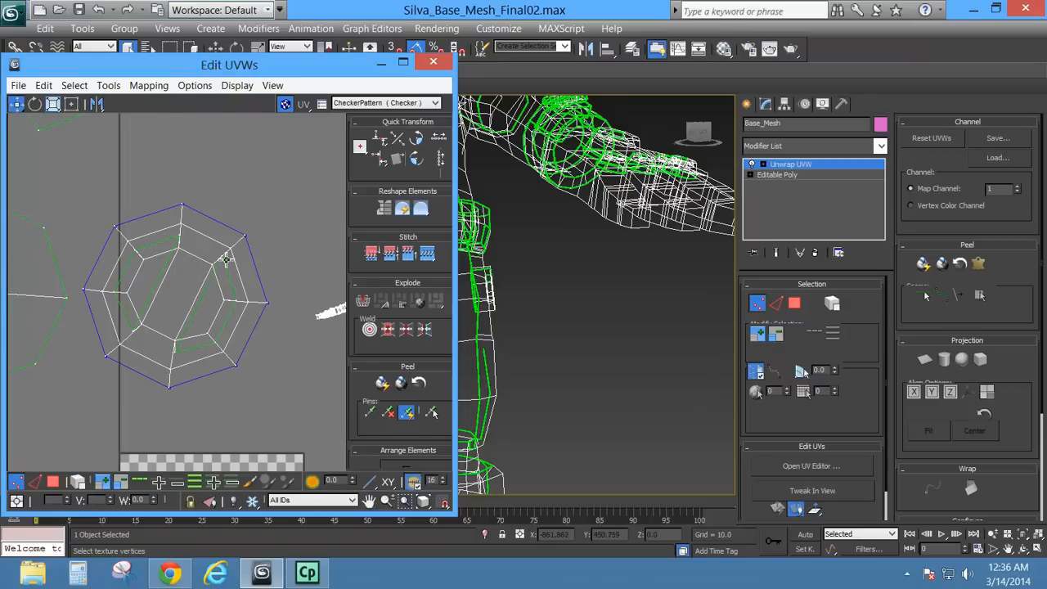
pyautogui.click(226, 258)
pyautogui.scroll(2, 223, 282)
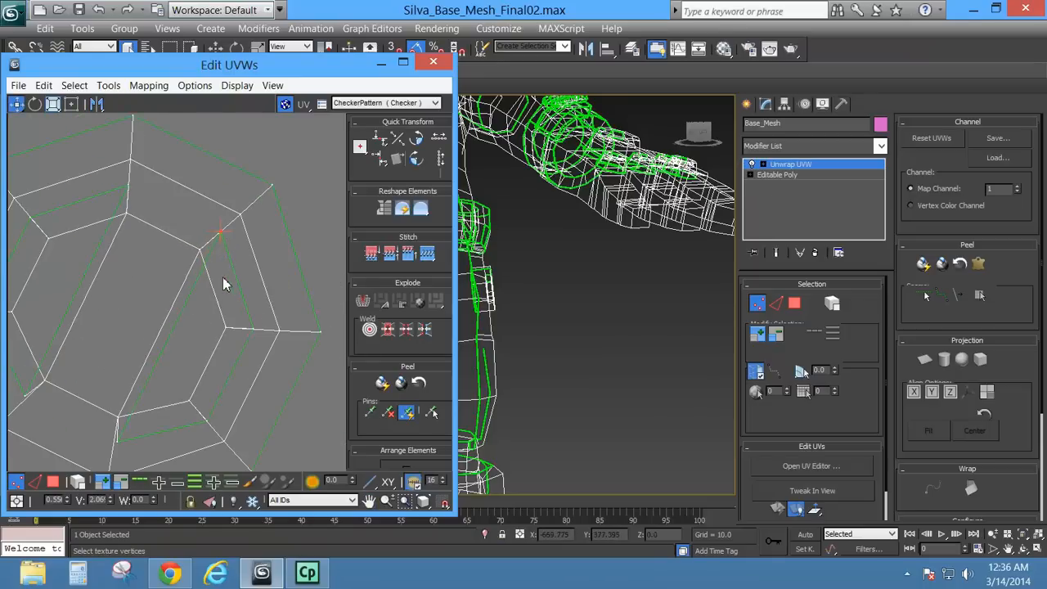
pyautogui.moveTo(212, 250); pyautogui.dragTo(230, 221, button='middle')
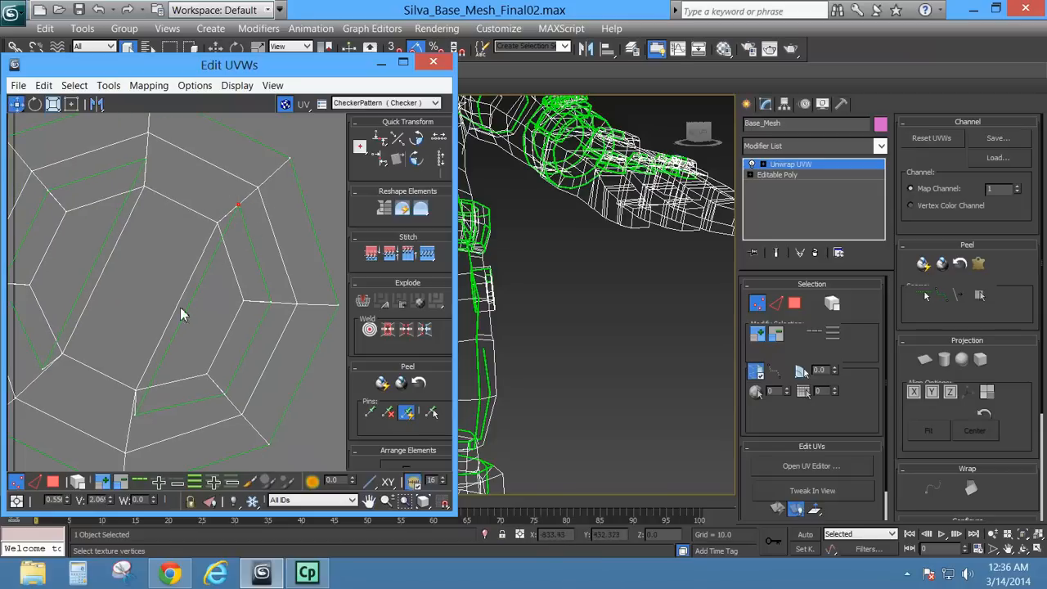
pyautogui.moveTo(240, 208); pyautogui.dragTo(217, 244)
pyautogui.click(202, 372)
pyautogui.moveTo(139, 414); pyautogui.dragTo(159, 376)
# Move the four border vertices of the stud shell's left slot inward so the slot gets smaller.
pyautogui.moveTo(146, 163); pyautogui.dragTo(131, 201)
pyautogui.moveTo(49, 193); pyautogui.dragTo(76, 215)
pyautogui.moveTo(45, 285); pyautogui.dragTo(82, 279, button='middle')
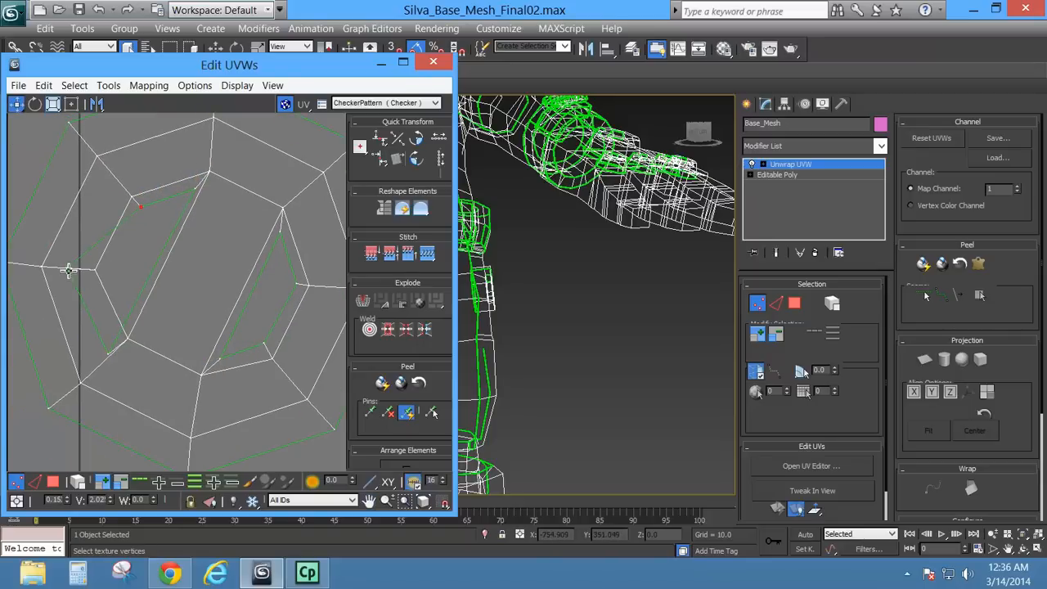
pyautogui.moveTo(68, 270); pyautogui.dragTo(105, 282)
pyautogui.moveTo(106, 353); pyautogui.dragTo(127, 338)
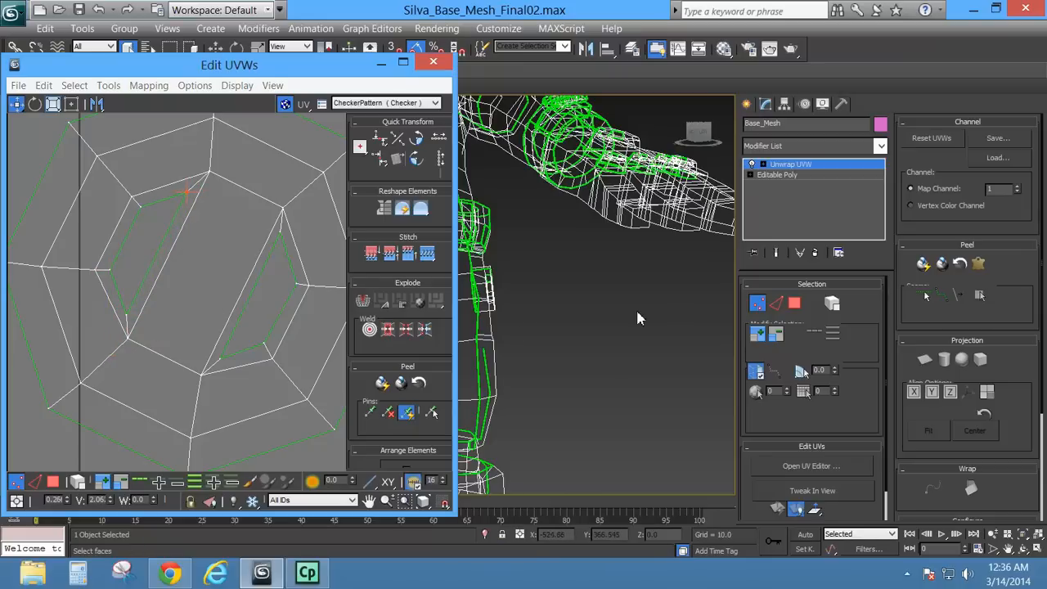
# Select all faces of the stud's UV shell and examine its two slots up close on the model.
pyautogui.moveTo(614, 308); pyautogui.dragTo(754, 323, button='middle')
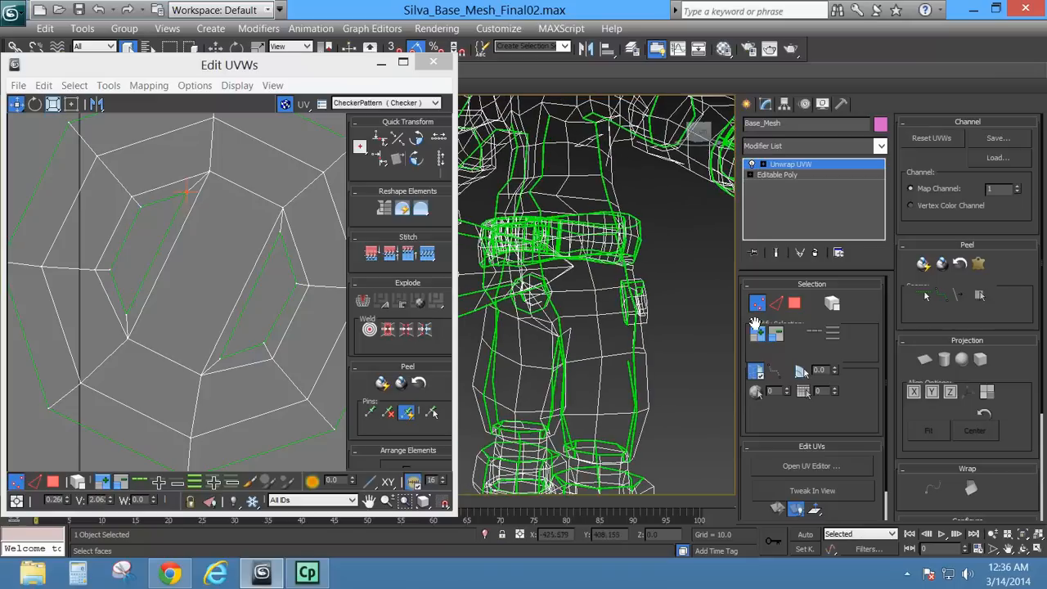
pyautogui.click(794, 305)
pyautogui.scroll(-5, 117, 270)
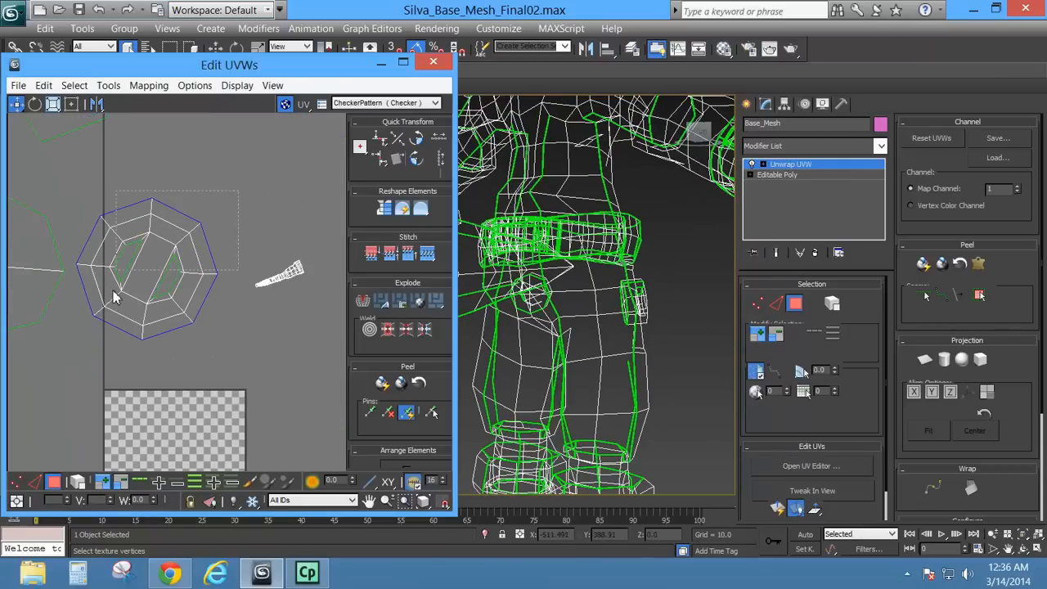
pyautogui.moveTo(67, 358); pyautogui.dragTo(69, 358)
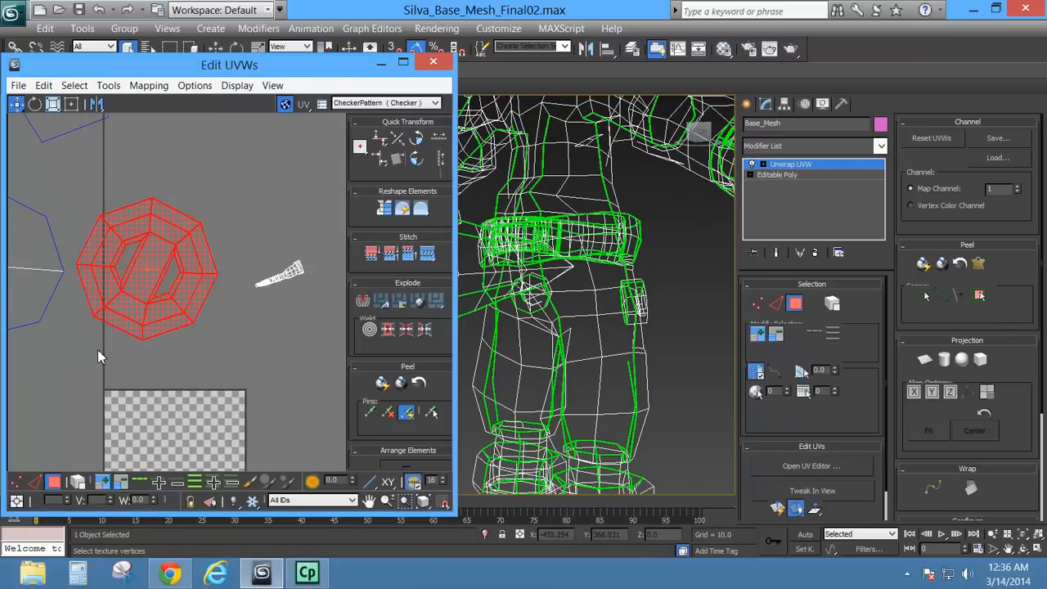
pyautogui.press('z')
pyautogui.scroll(5, 524, 245)
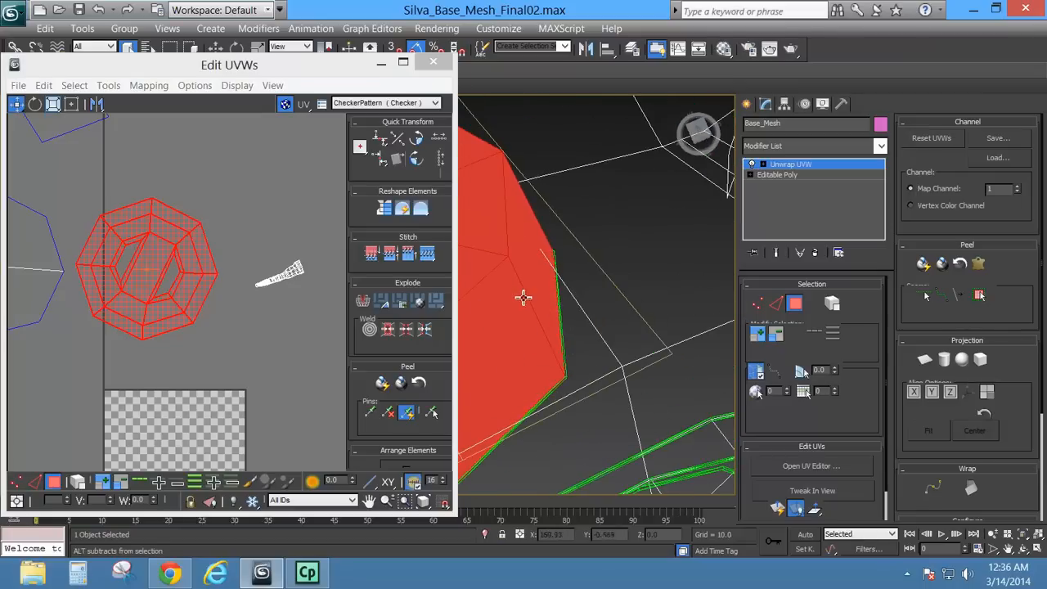
pyautogui.scroll(-5, 589, 308)
pyautogui.keyDown('alt'); pyautogui.moveTo(523, 298); pyautogui.dragTo(451, 302, button='middle'); pyautogui.keyUp('alt')
pyautogui.scroll(-1, 609, 254)
pyautogui.scroll(5, 589, 285)
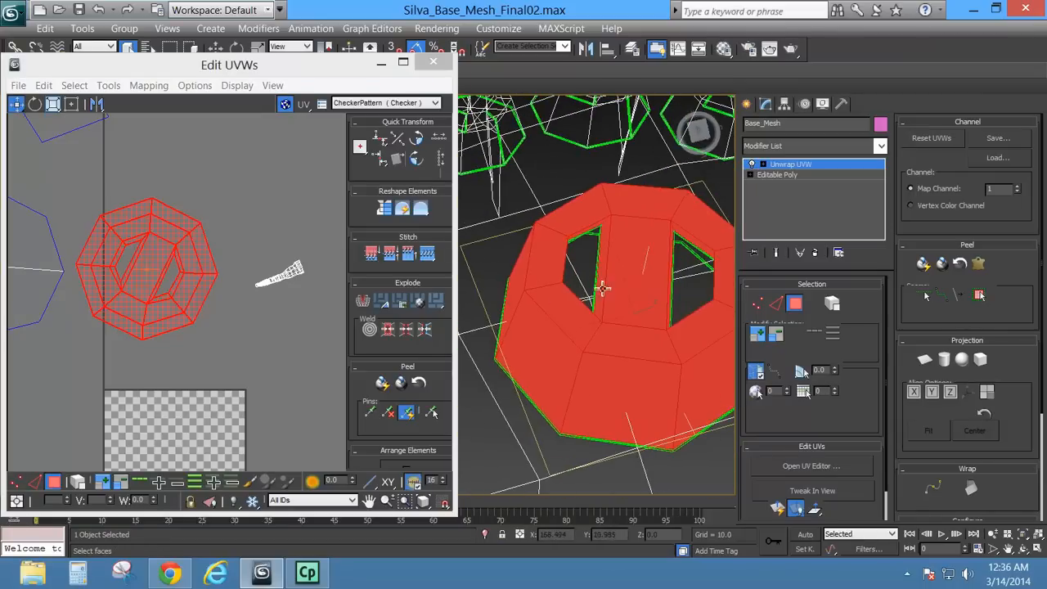
pyautogui.keyDown('alt'); pyautogui.moveTo(675, 278); pyautogui.dragTo(565, 301, button='middle'); pyautogui.keyUp('alt')
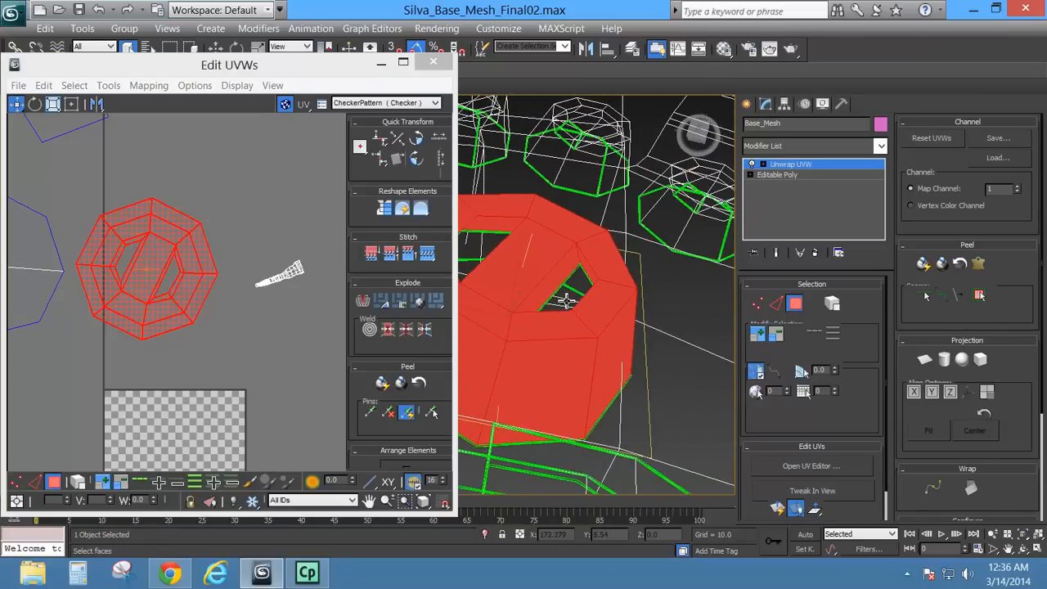
# Select the border edges of the stud shell's left slot, scale them down and shift them slightly outward within the opening.
pyautogui.moveTo(360, 74); pyautogui.dragTo(251, 80)
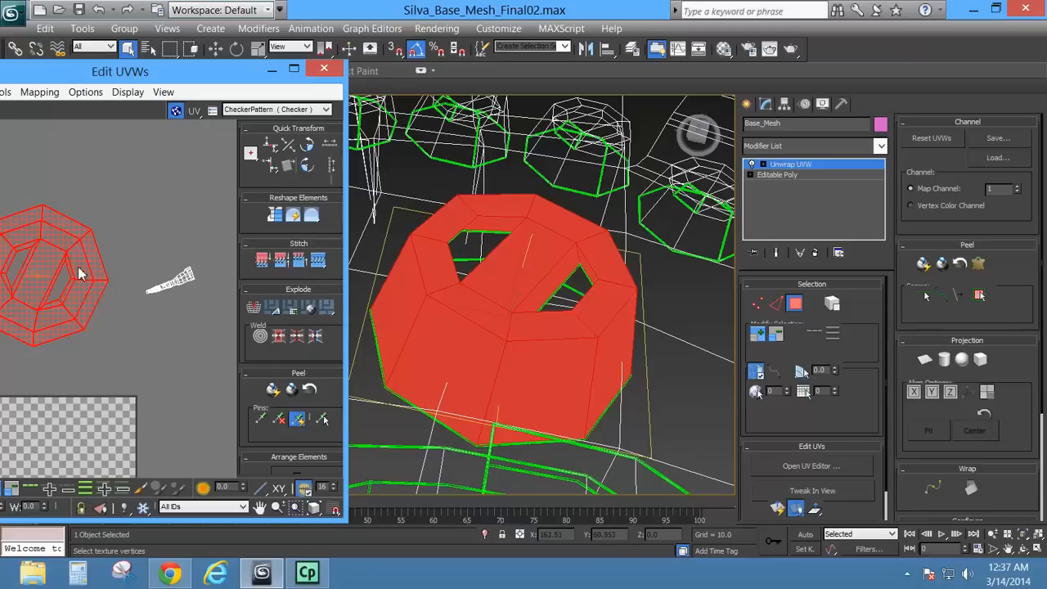
pyautogui.moveTo(78, 266); pyautogui.dragTo(140, 292, button='middle')
pyautogui.scroll(3, 141, 294)
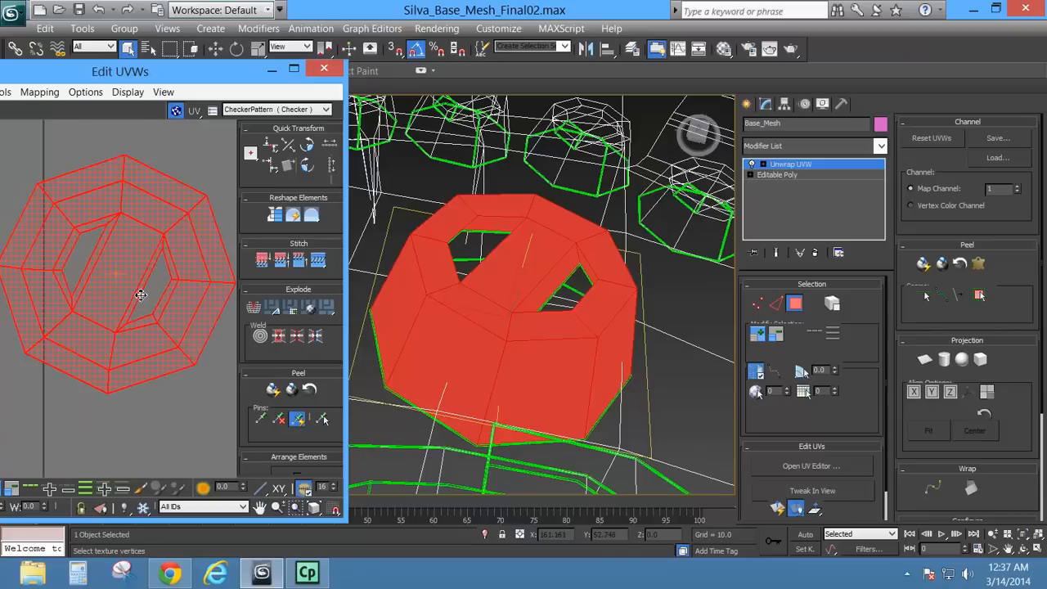
pyautogui.click(775, 302)
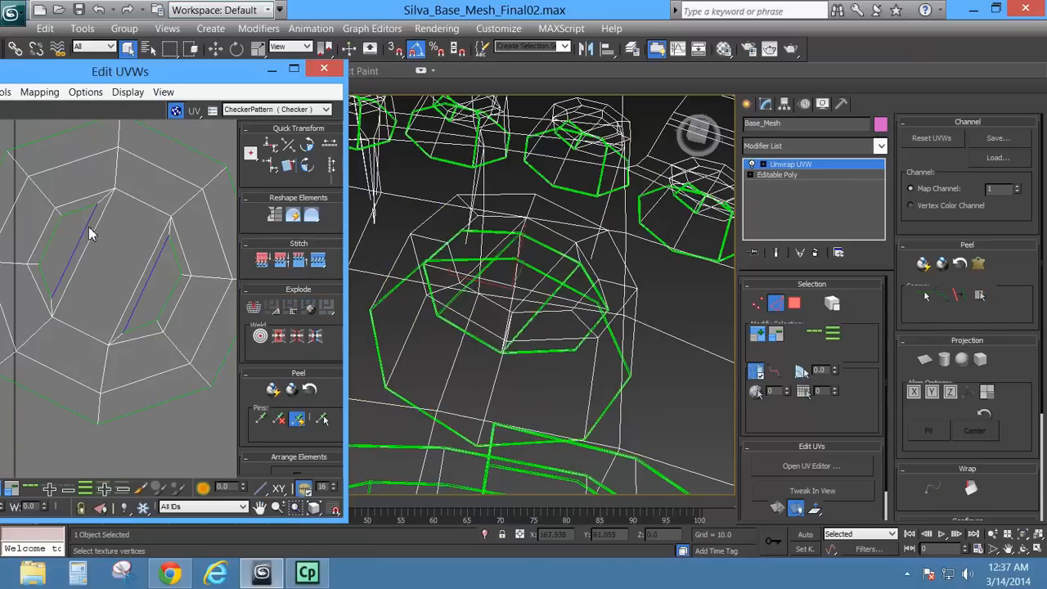
pyautogui.click(84, 219)
pyautogui.keyDown('ctrl'); pyautogui.click(79, 209); pyautogui.keyUp('ctrl')
pyautogui.keyDown('ctrl'); pyautogui.click(49, 244); pyautogui.keyUp('ctrl')
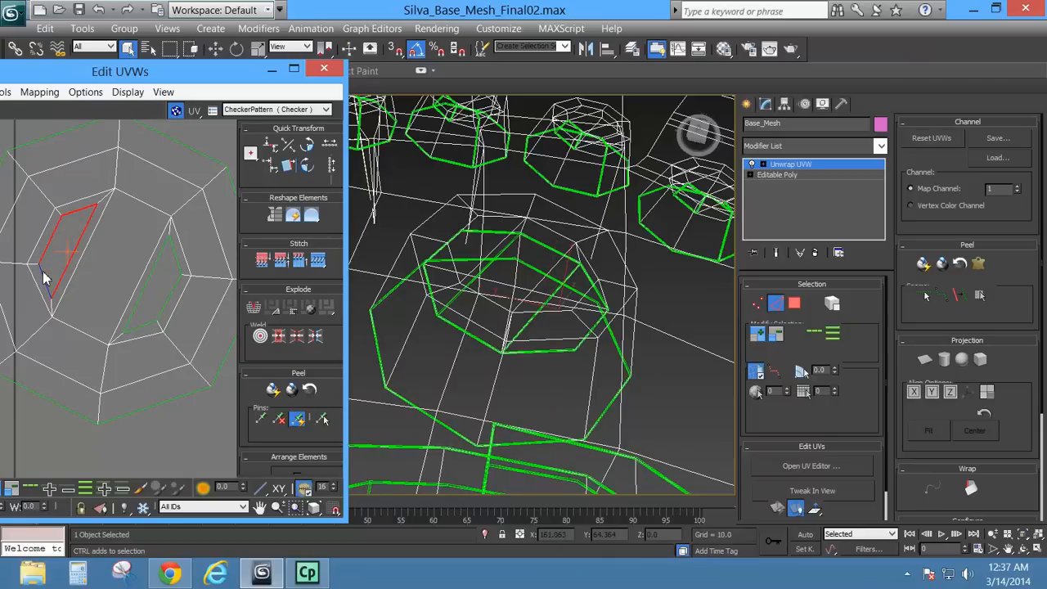
pyautogui.moveTo(78, 75); pyautogui.dragTo(370, 59)
pyautogui.click(234, 94)
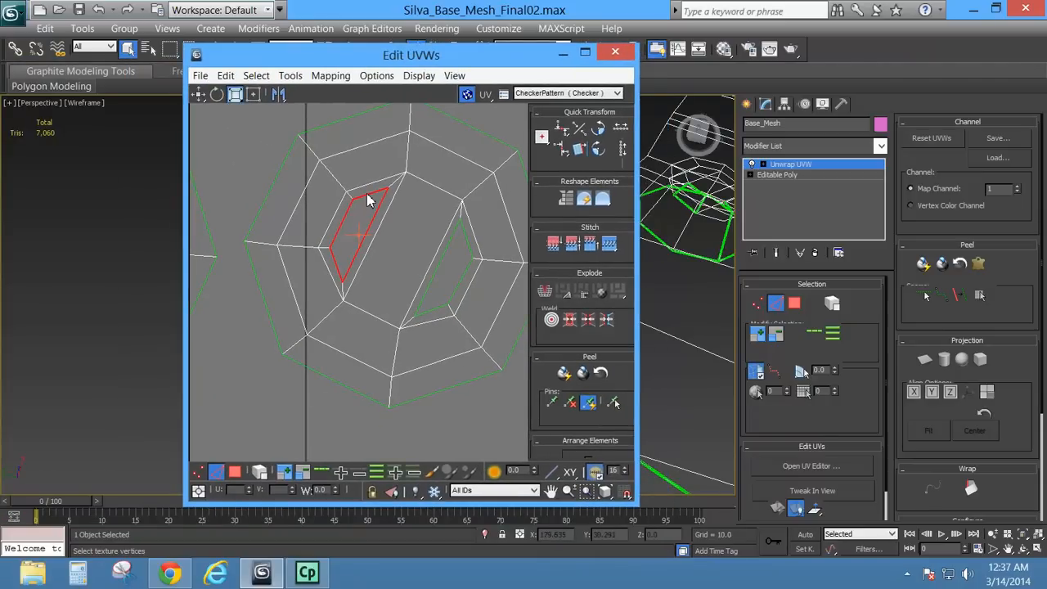
pyautogui.moveTo(362, 204); pyautogui.dragTo(339, 293)
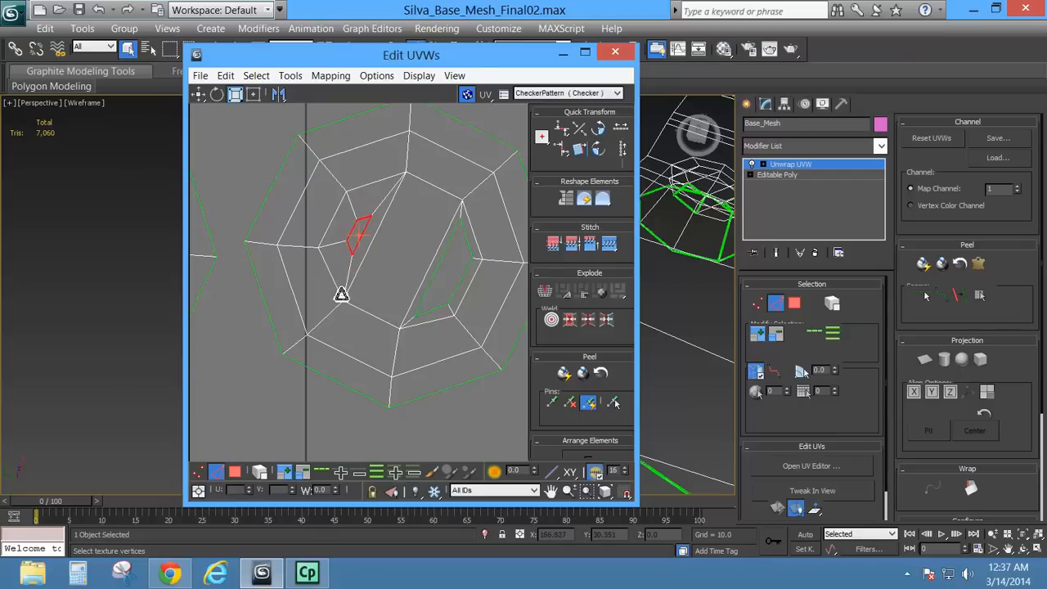
pyautogui.click(199, 95)
pyautogui.moveTo(363, 222); pyautogui.dragTo(358, 219)
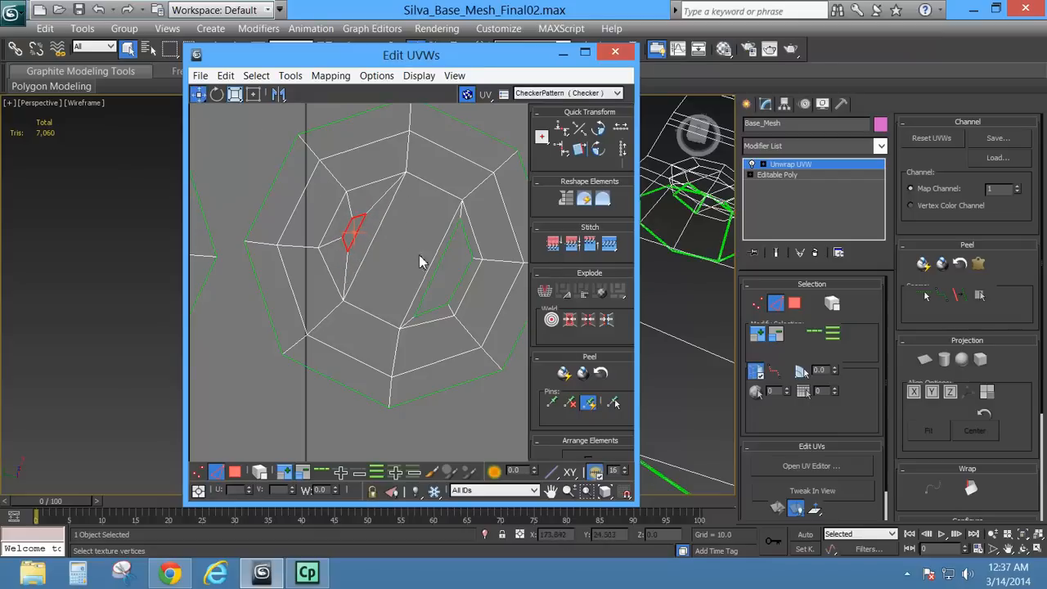
# Select the border edges of the stud shell's right slot and scale them down to a similar size.
pyautogui.click(463, 240)
pyautogui.click(466, 237)
pyautogui.keyDown('ctrl'); pyautogui.click(455, 297); pyautogui.keyUp('ctrl')
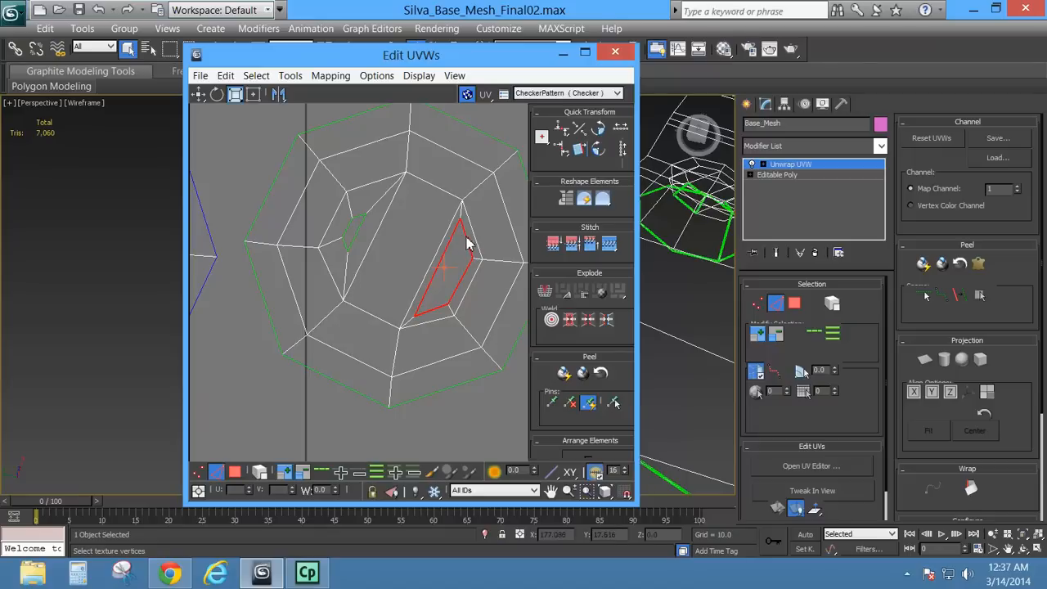
pyautogui.moveTo(468, 243); pyautogui.dragTo(441, 320)
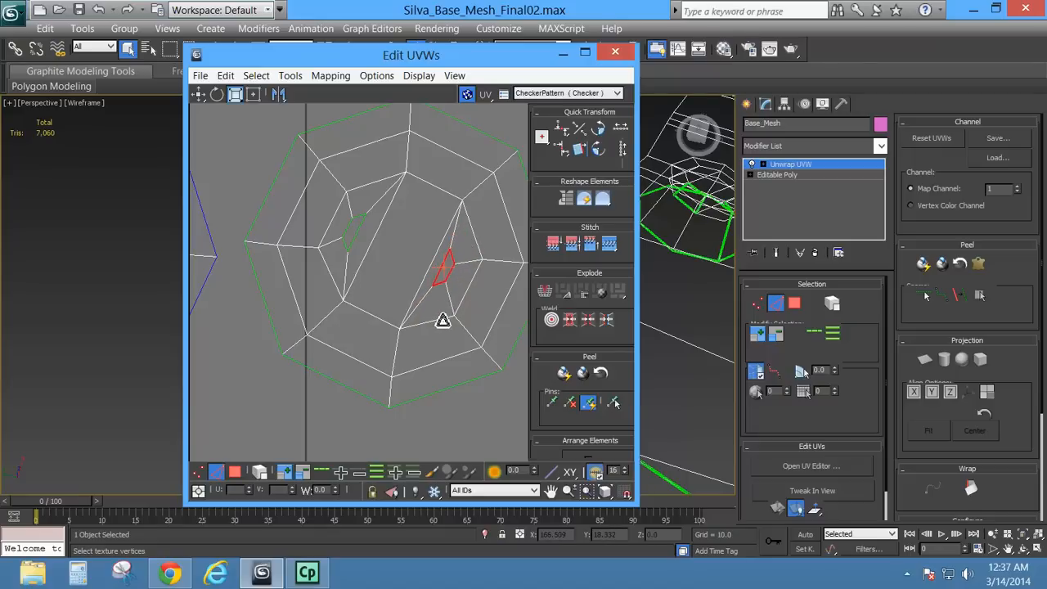
# Move the border edges of the stud shell's right slot slightly outward within the opening.
pyautogui.click(200, 95)
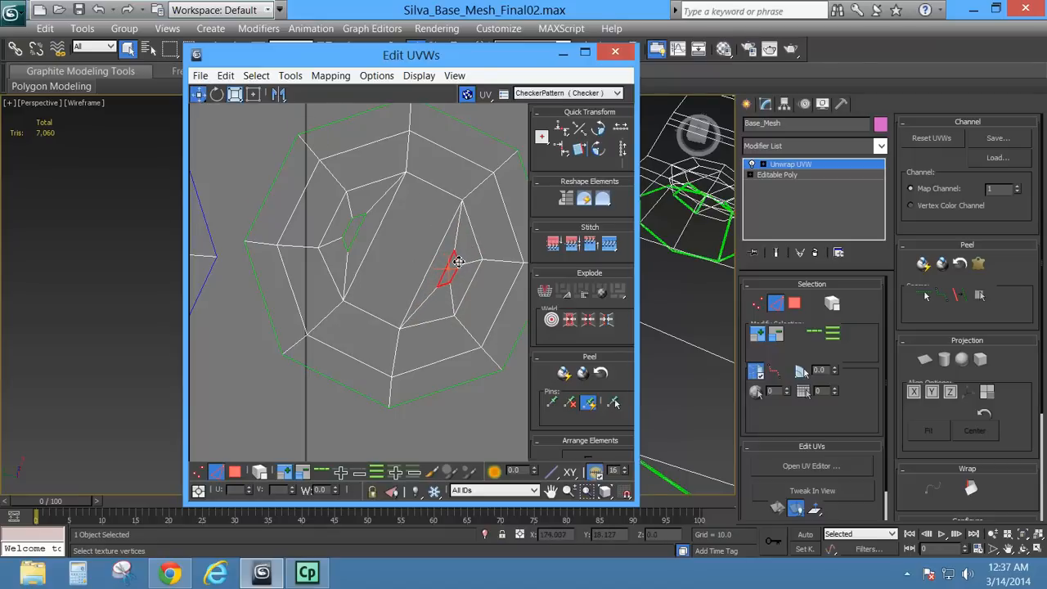
pyautogui.scroll(-5, 438, 276)
pyautogui.scroll(-2, 436, 272)
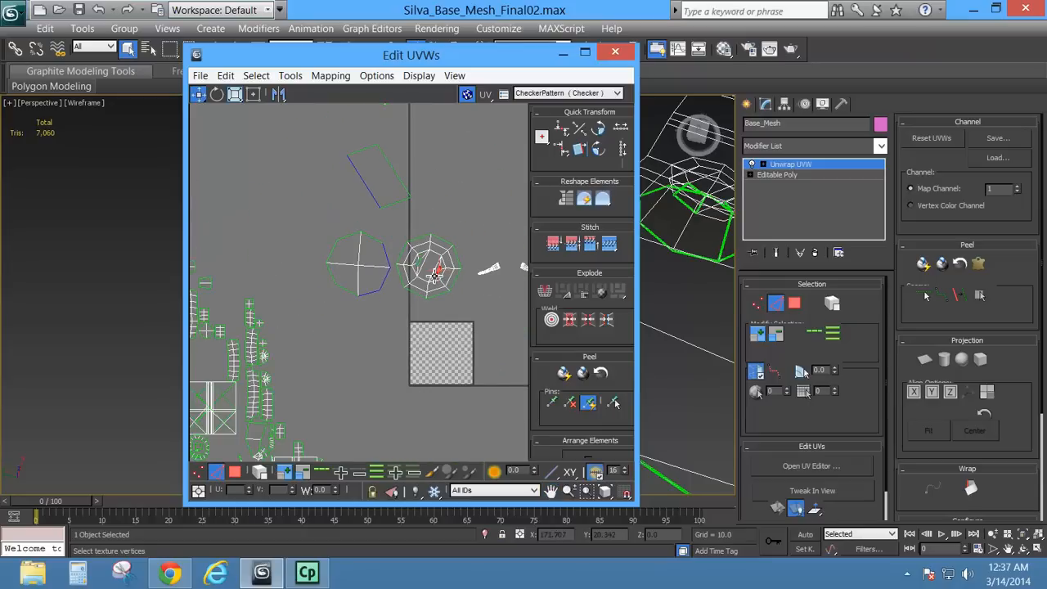
# Select the stud's separate rectangular UV piece and relax it by edge angles.
pyautogui.moveTo(434, 273); pyautogui.dragTo(405, 295, button='middle')
pyautogui.press('3')
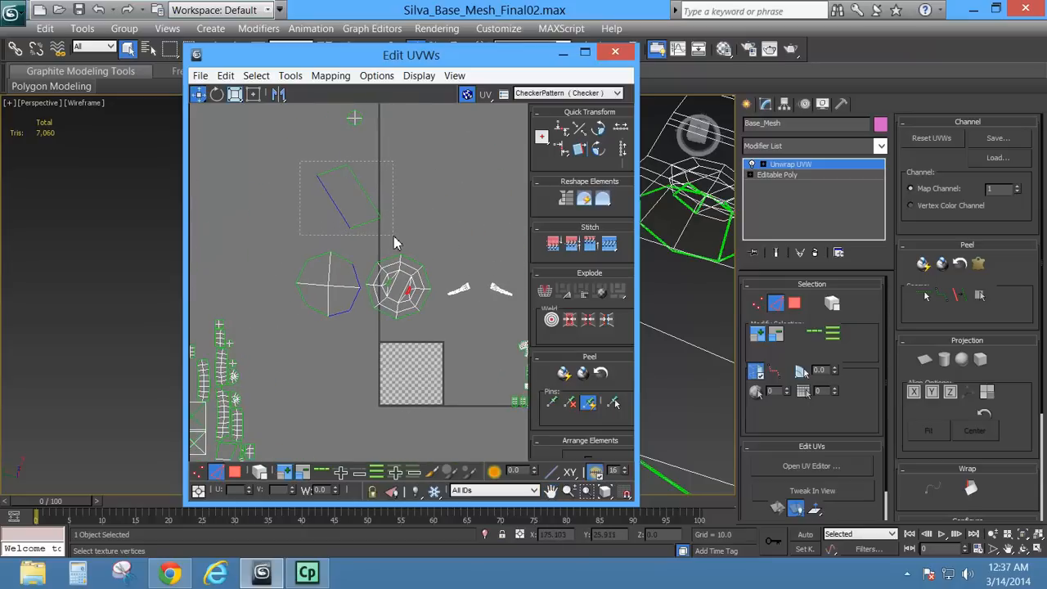
pyautogui.click(347, 198)
pyautogui.click(924, 362)
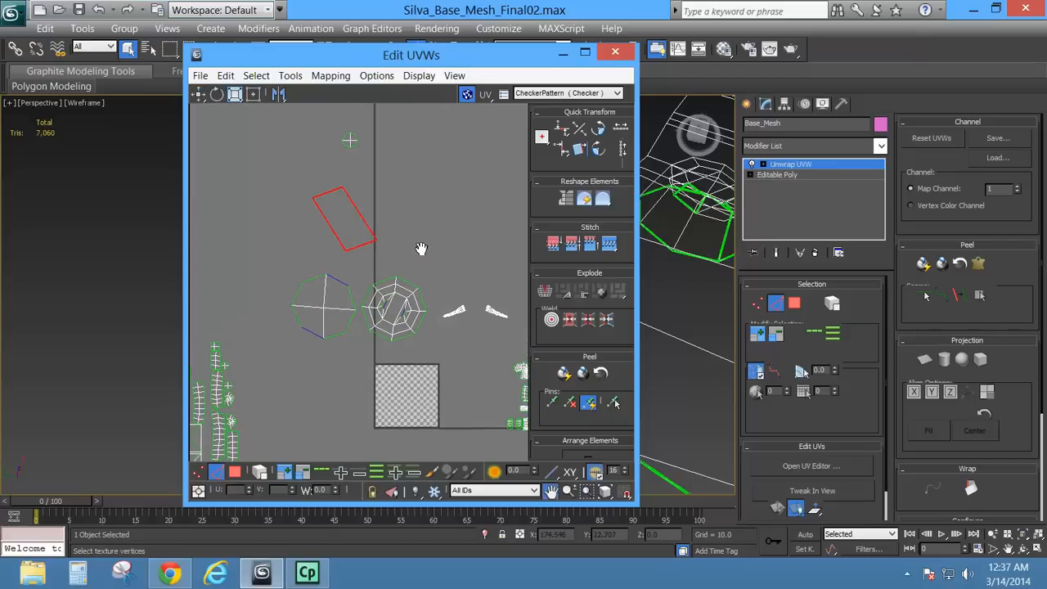
pyautogui.moveTo(364, 198); pyautogui.dragTo(360, 221, button='middle')
pyautogui.click(256, 75)
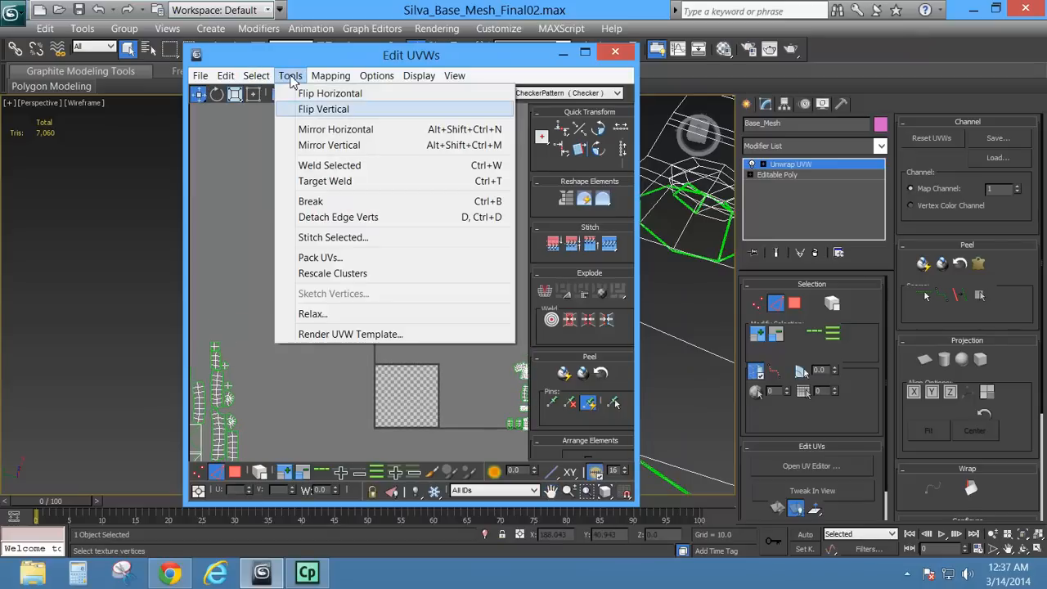
pyautogui.click(325, 315)
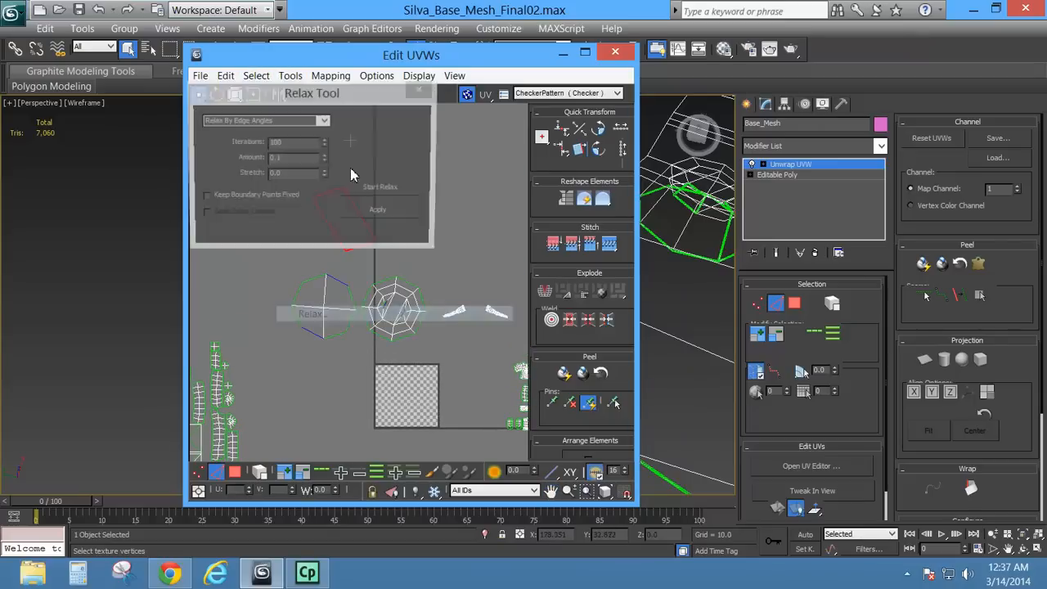
pyautogui.click(368, 212)
pyautogui.moveTo(382, 92); pyautogui.dragTo(713, 155)
pyautogui.click(759, 155)
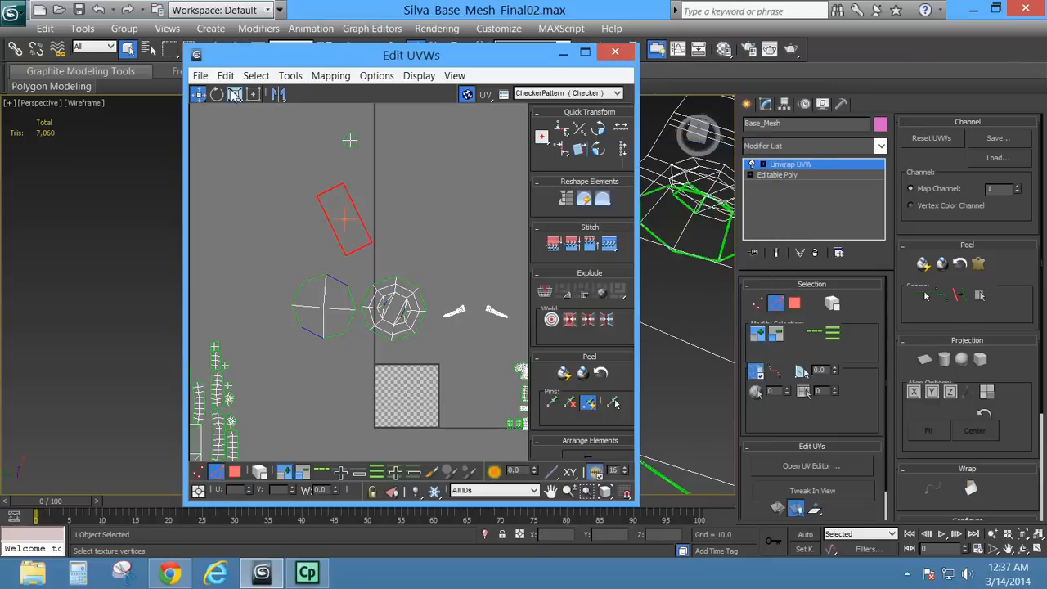
# Rotate the relaxed rectangle upright and move it to the left side of the stud's round base shell.
pyautogui.click(217, 94)
pyautogui.moveTo(344, 191); pyautogui.dragTo(345, 219)
pyautogui.click(197, 95)
pyautogui.moveTo(356, 198); pyautogui.dragTo(342, 170, button='middle')
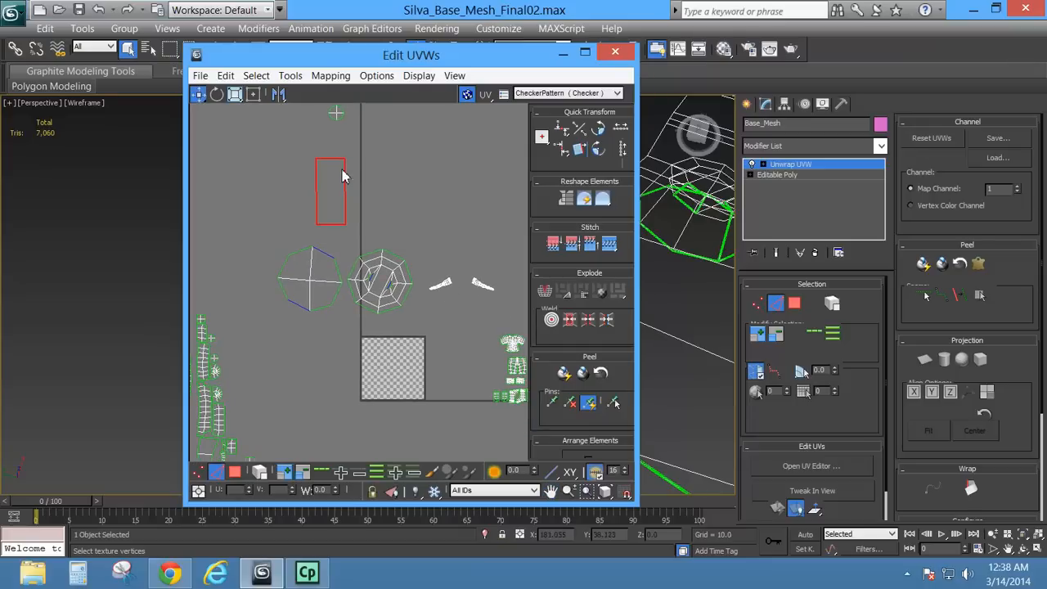
pyautogui.moveTo(347, 176); pyautogui.dragTo(273, 265)
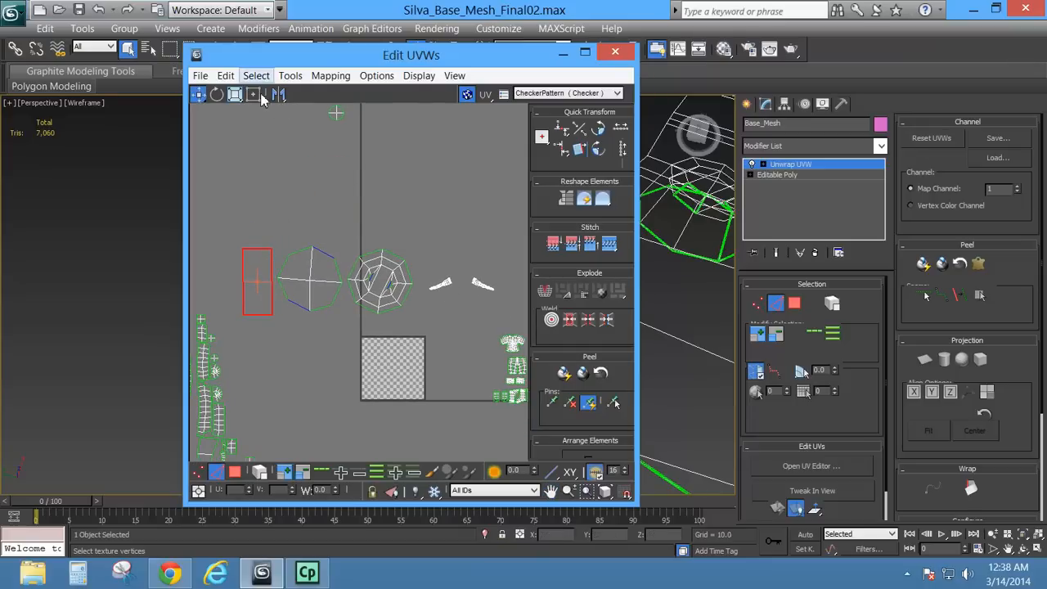
# Scale the rectangular piece down and place its face below the gap between the two large round stud shells.
pyautogui.click(234, 95)
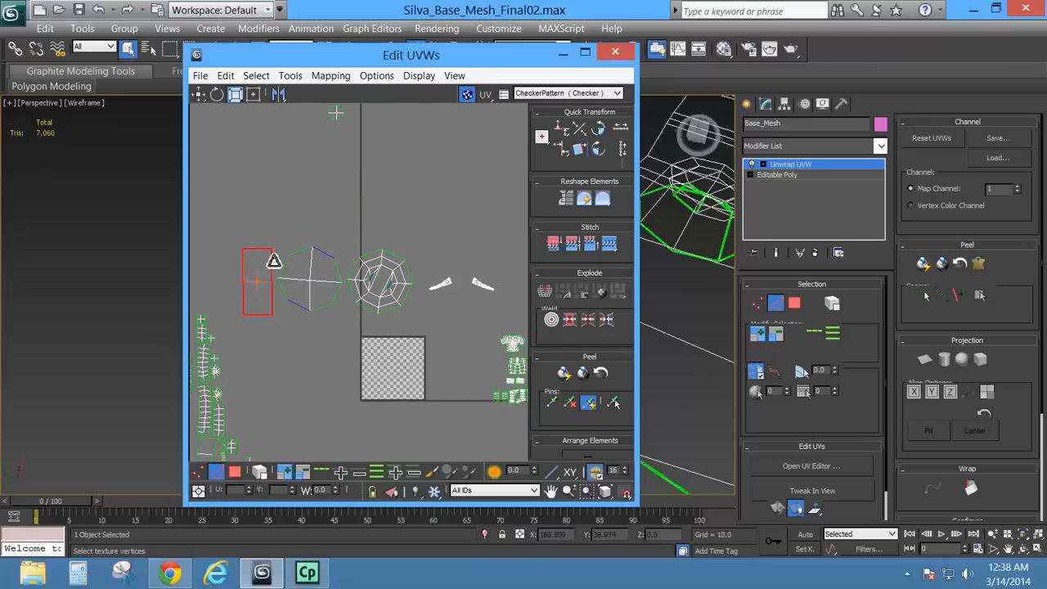
pyautogui.moveTo(269, 269); pyautogui.dragTo(245, 346)
pyautogui.click(199, 95)
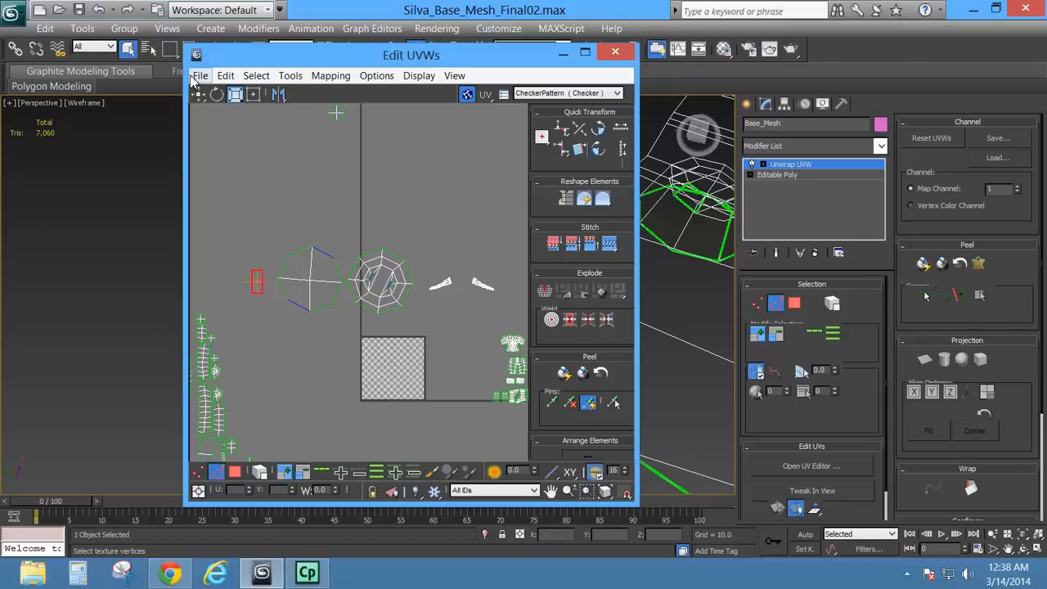
pyautogui.moveTo(257, 284); pyautogui.dragTo(285, 308)
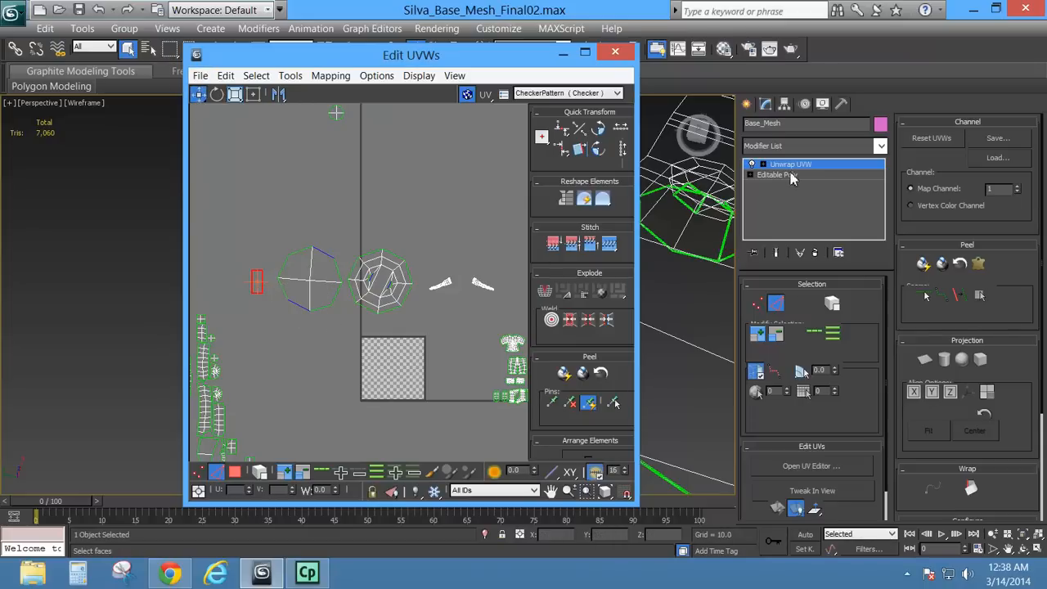
pyautogui.click(794, 303)
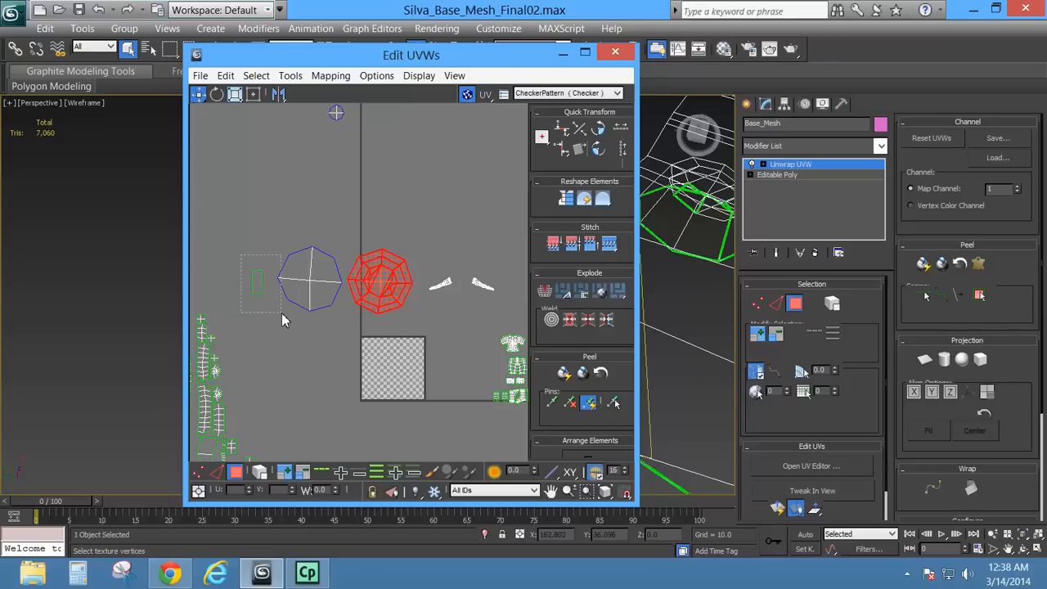
pyautogui.click(261, 286)
pyautogui.moveTo(261, 287); pyautogui.dragTo(349, 311)
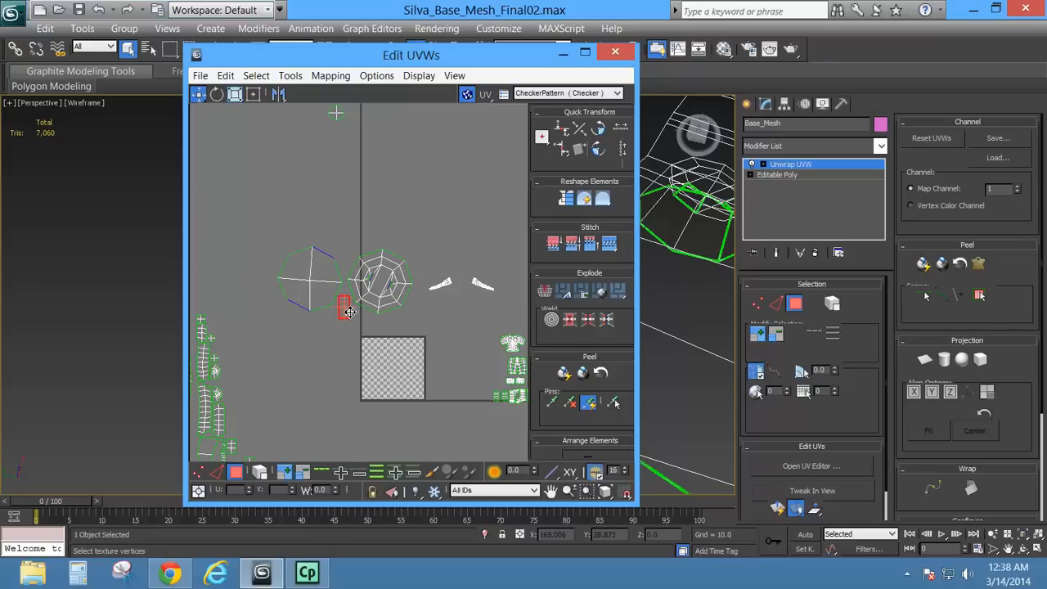
# Move the small round cap shell into the gap above, between the two large round stud shells.
pyautogui.click(341, 110)
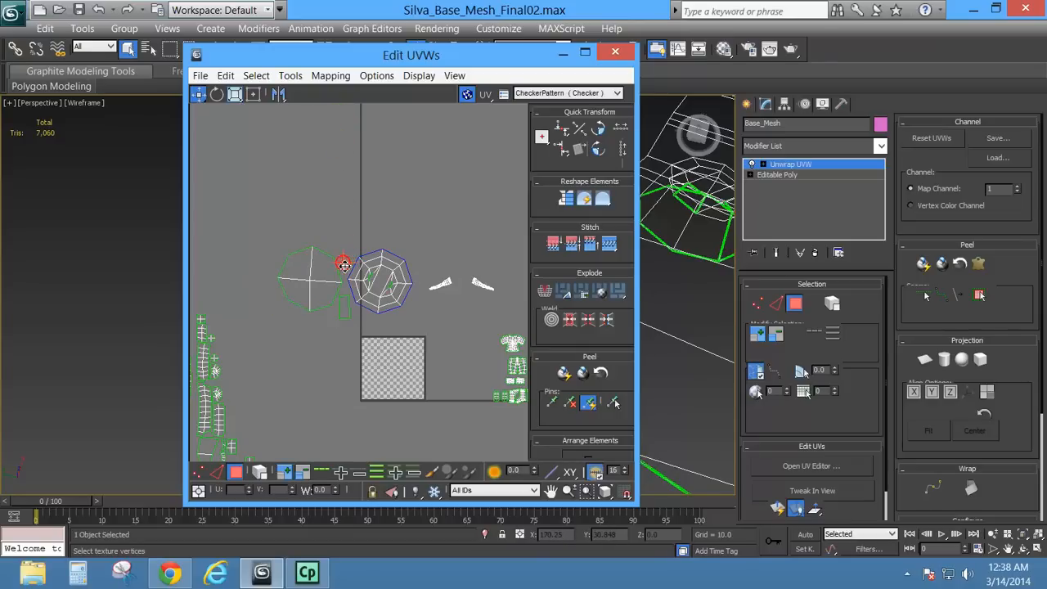
pyautogui.moveTo(344, 265); pyautogui.dragTo(347, 263)
pyautogui.moveTo(350, 280); pyautogui.dragTo(326, 233, button='middle')
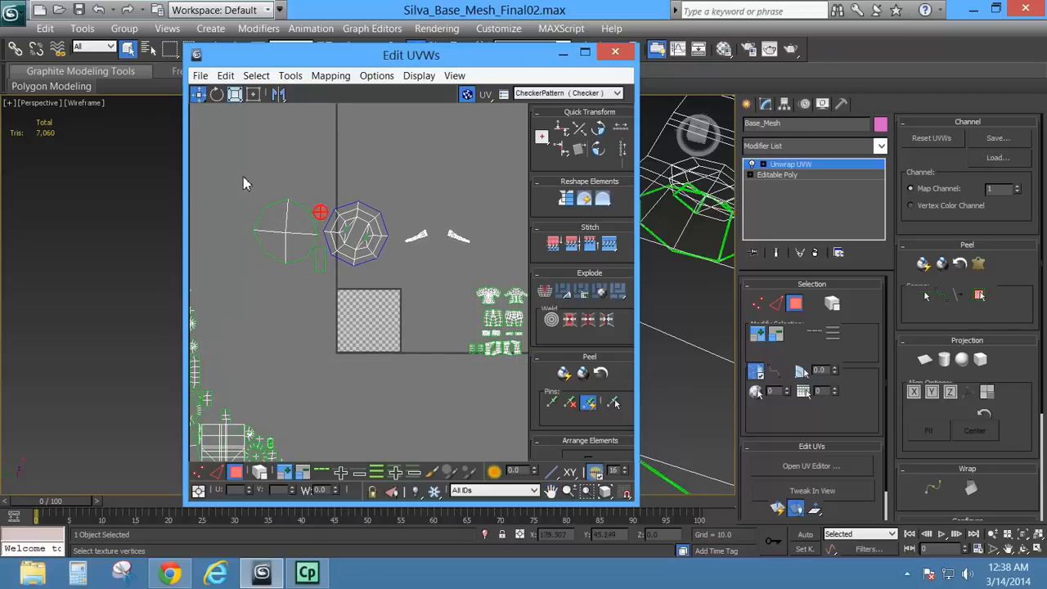
# Select all four UV pieces of the large stud and inspect the stud shaded on the back of the hand.
pyautogui.moveTo(395, 305); pyautogui.dragTo(395, 305)
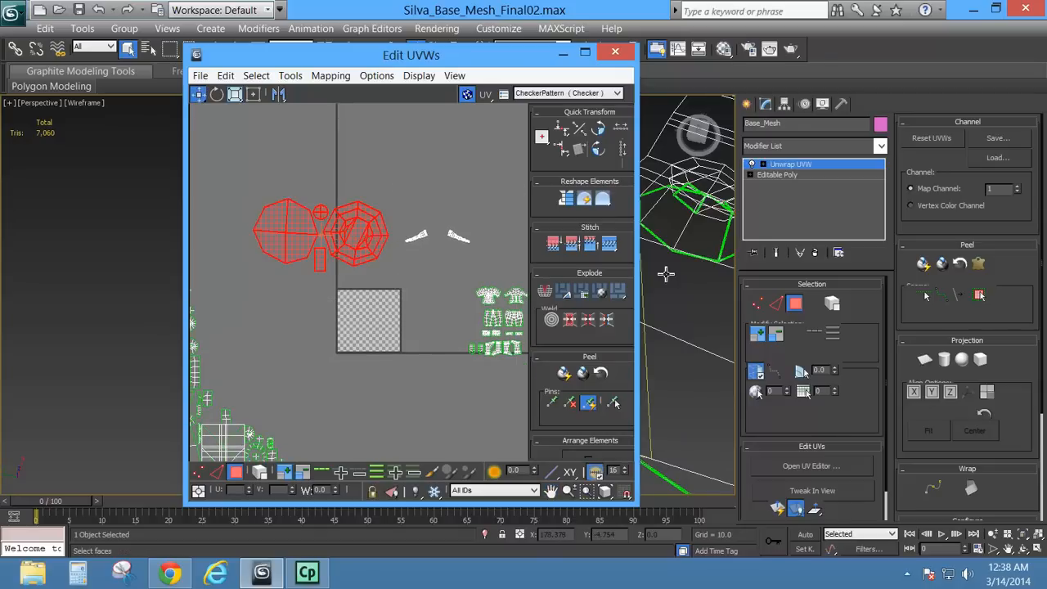
pyautogui.moveTo(535, 62); pyautogui.dragTo(362, 64)
pyautogui.scroll(-4, 532, 269)
pyautogui.moveTo(507, 327); pyautogui.dragTo(461, 333, button='middle')
pyautogui.press('F3')
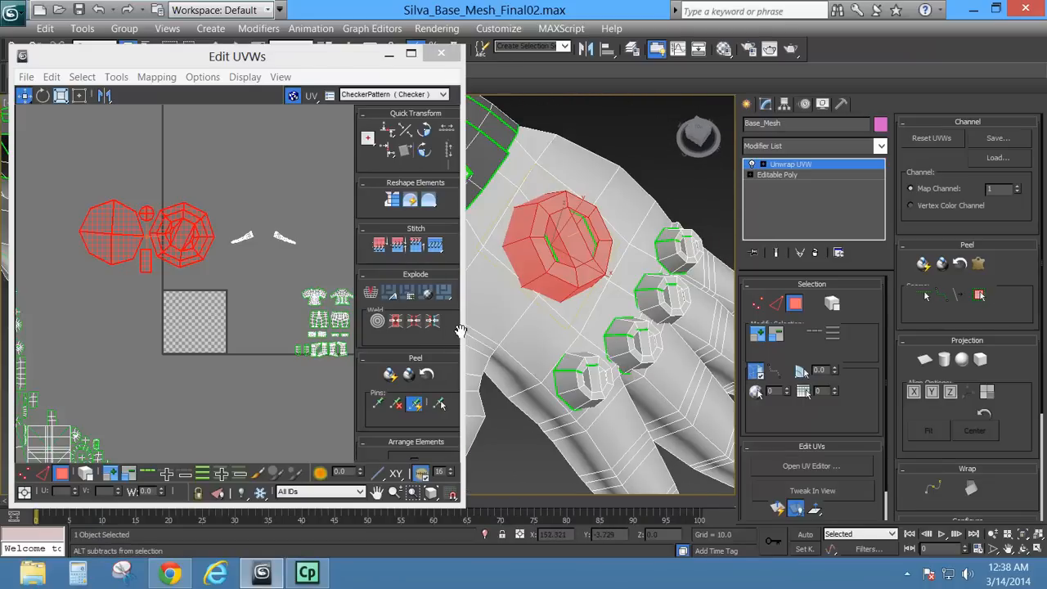
pyautogui.scroll(3, 534, 293)
pyautogui.keyDown('alt'); pyautogui.moveTo(434, 246); pyautogui.dragTo(470, 266, button='middle'); pyautogui.keyUp('alt')
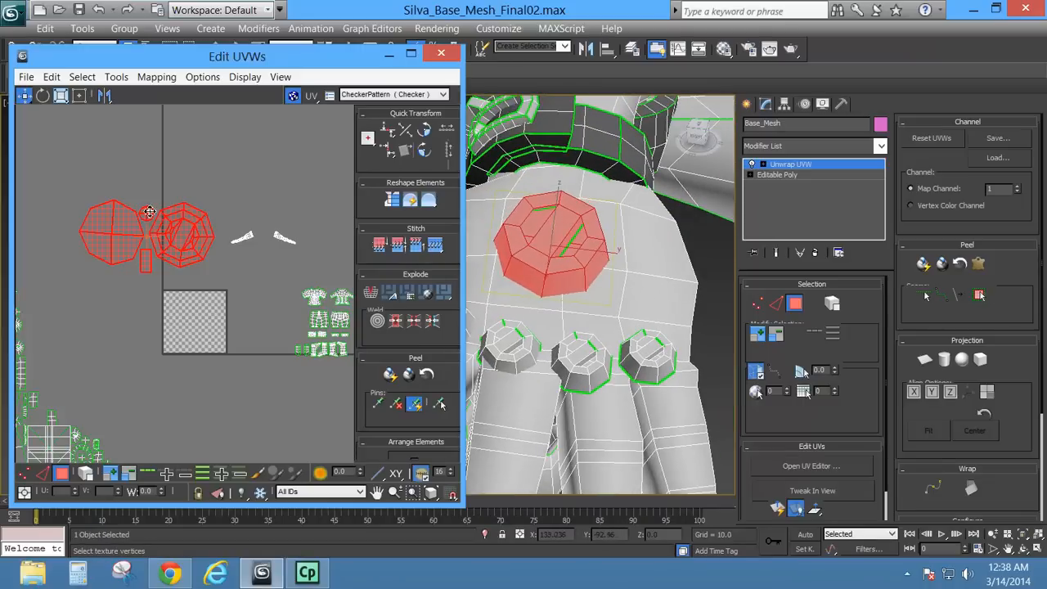
# Scale the four stud pieces down together and move them beside the arranged body shells.
pyautogui.click(60, 96)
pyautogui.moveTo(188, 235); pyautogui.dragTo(173, 341)
pyautogui.click(24, 96)
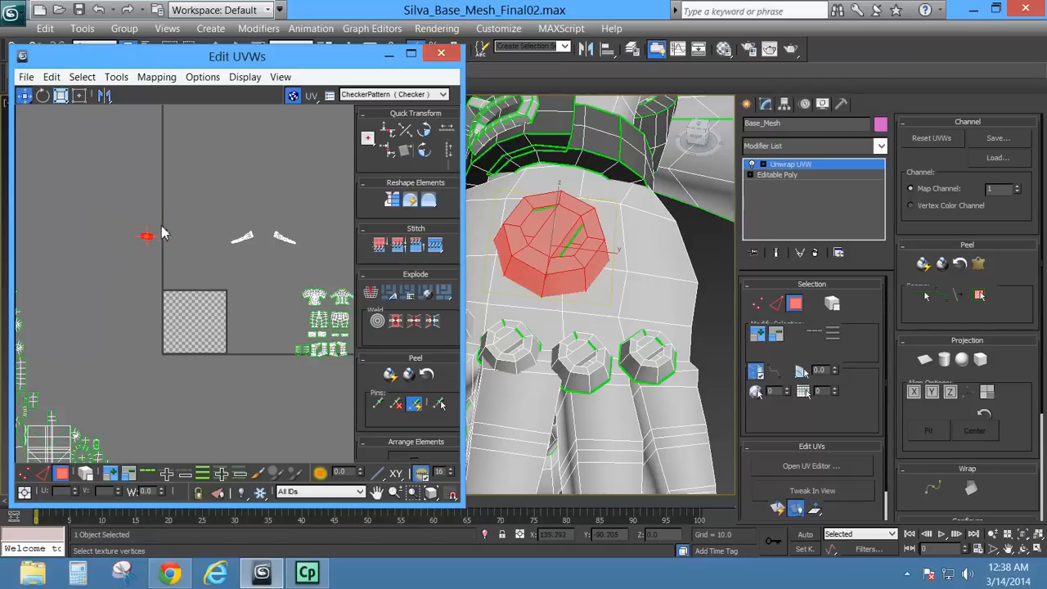
pyautogui.moveTo(163, 240); pyautogui.dragTo(114, 215, button='middle')
pyautogui.moveTo(103, 214); pyautogui.dragTo(251, 305)
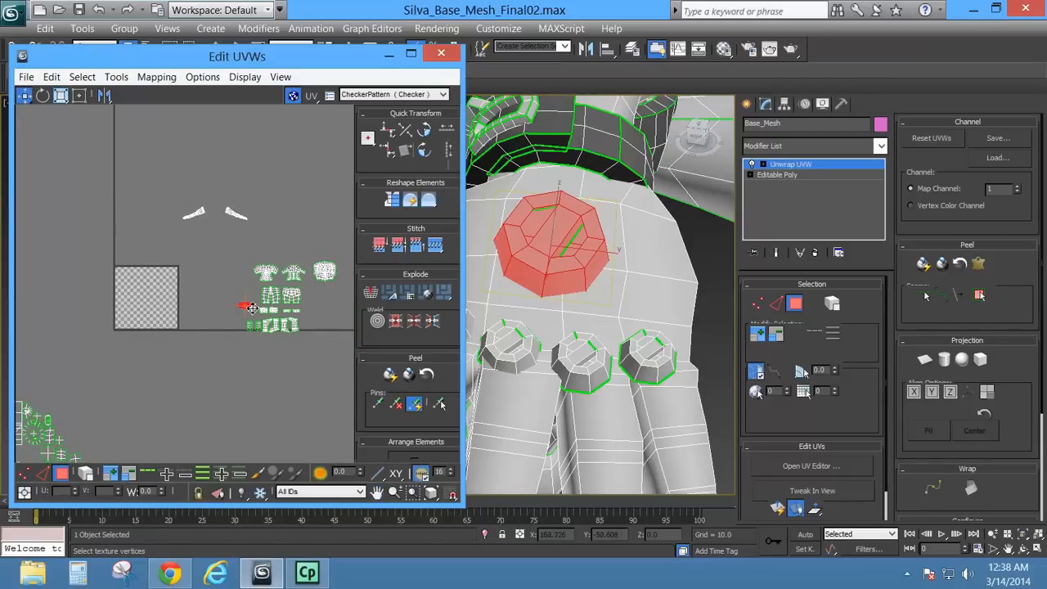
# Move the stud pieces into the empty space left of the trousers shells and scale them down further.
pyautogui.scroll(2, 246, 301)
pyautogui.scroll(2, 245, 300)
pyautogui.moveTo(217, 247); pyautogui.dragTo(90, 221)
pyautogui.click(60, 96)
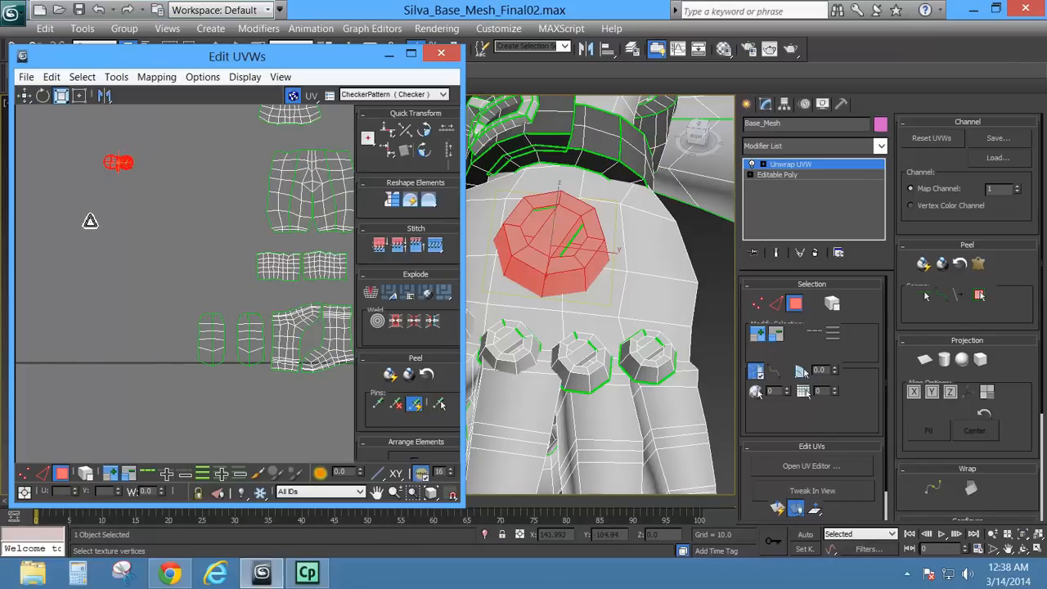
pyautogui.moveTo(67, 134); pyautogui.dragTo(126, 191, button='middle')
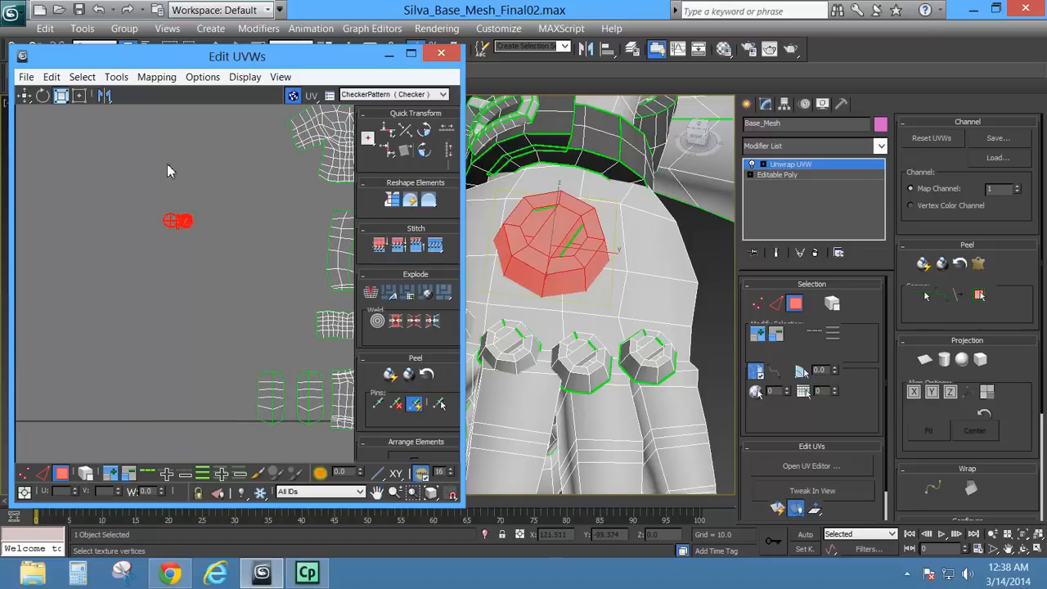
pyautogui.rightClick(181, 216)
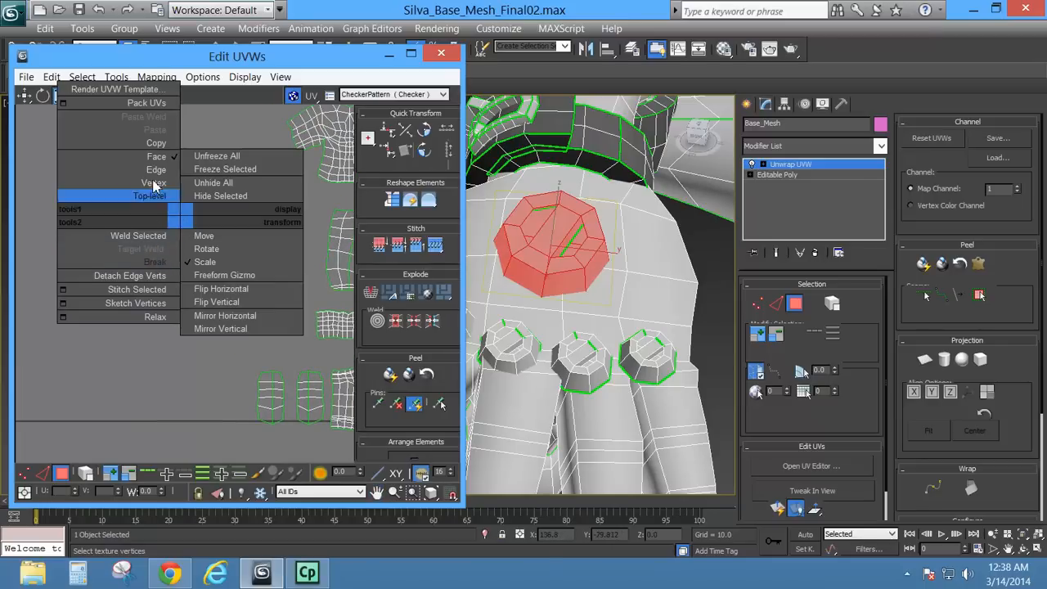
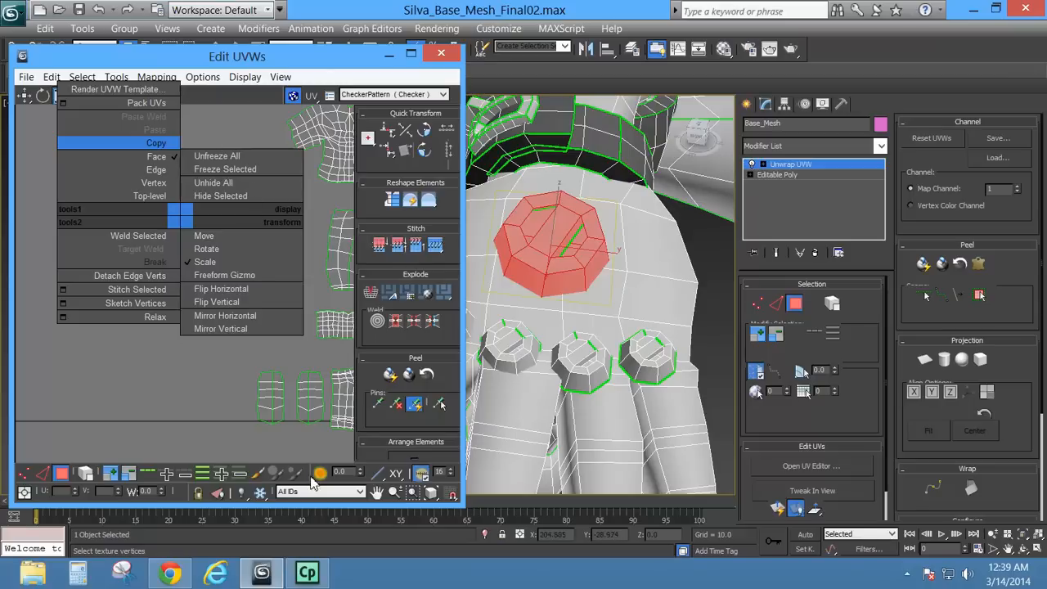
pyautogui.click(263, 574)
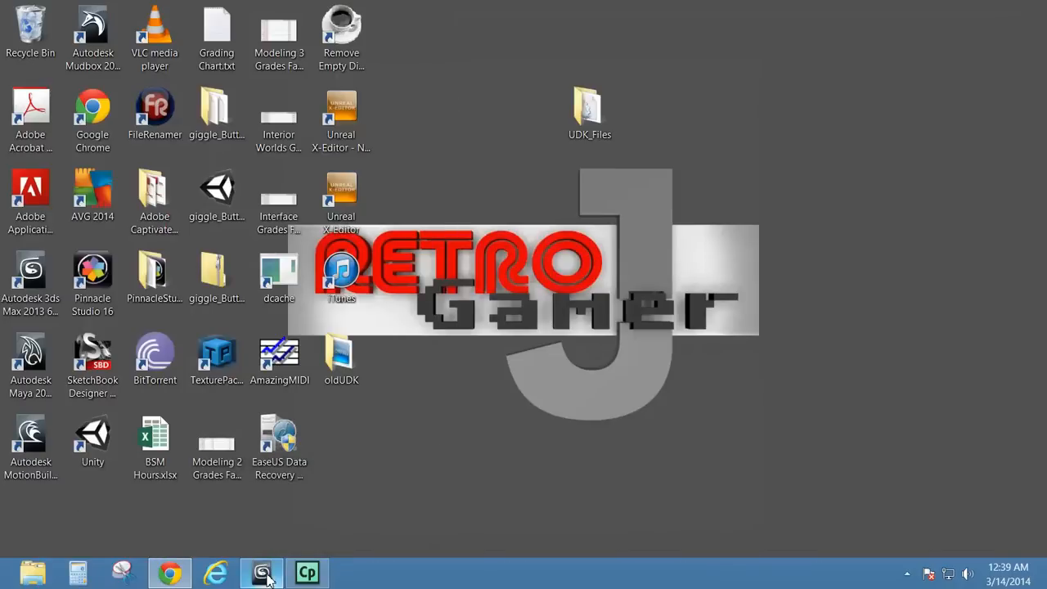
pyautogui.click(264, 574)
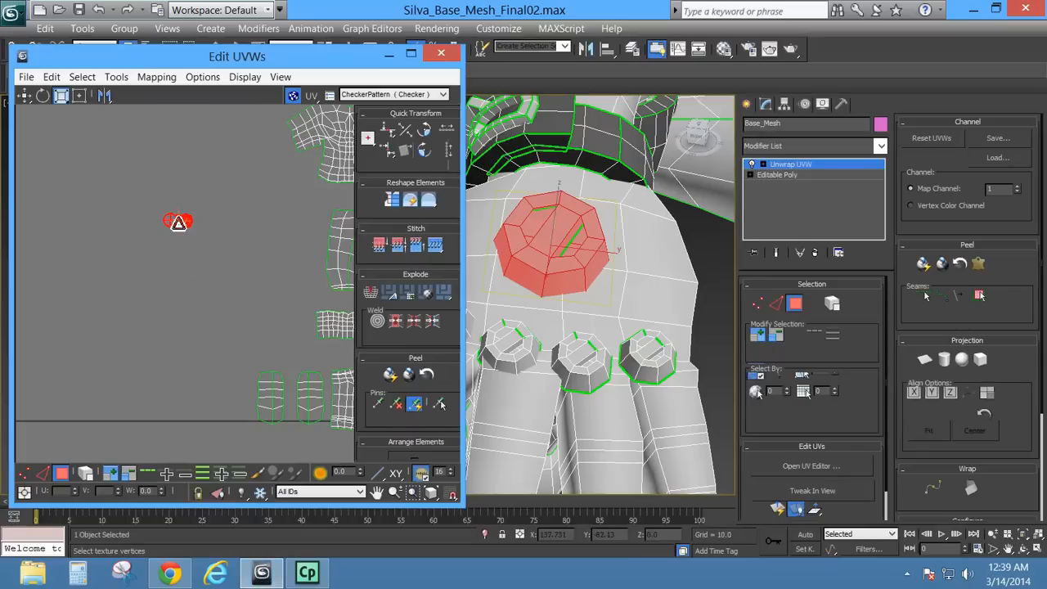
# Save the scene as a new file, replacing the Final02 ending of its name with the author's first name.
pyautogui.click(12, 18)
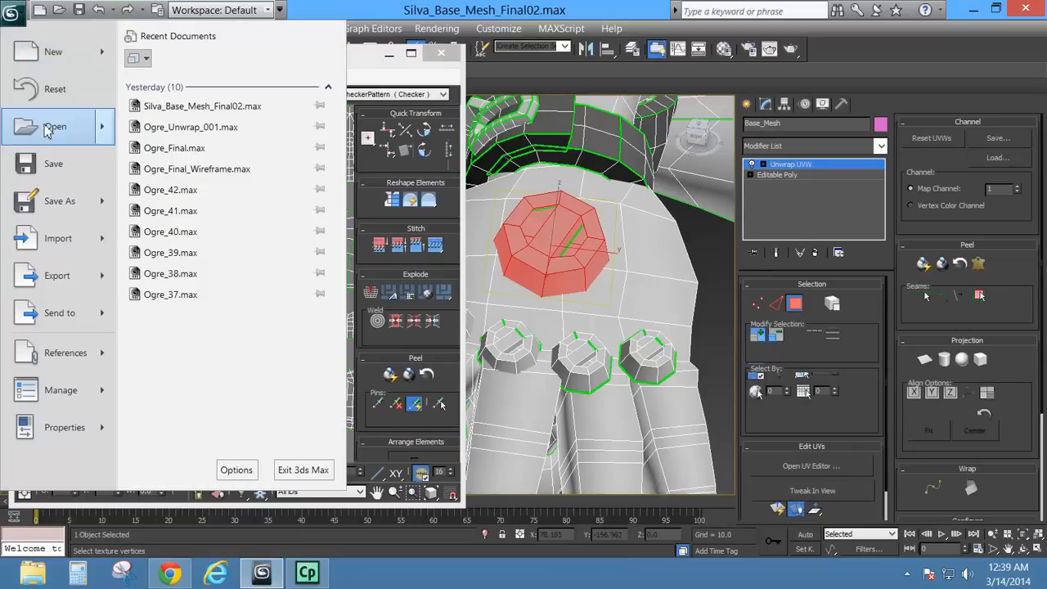
pyautogui.click(66, 203)
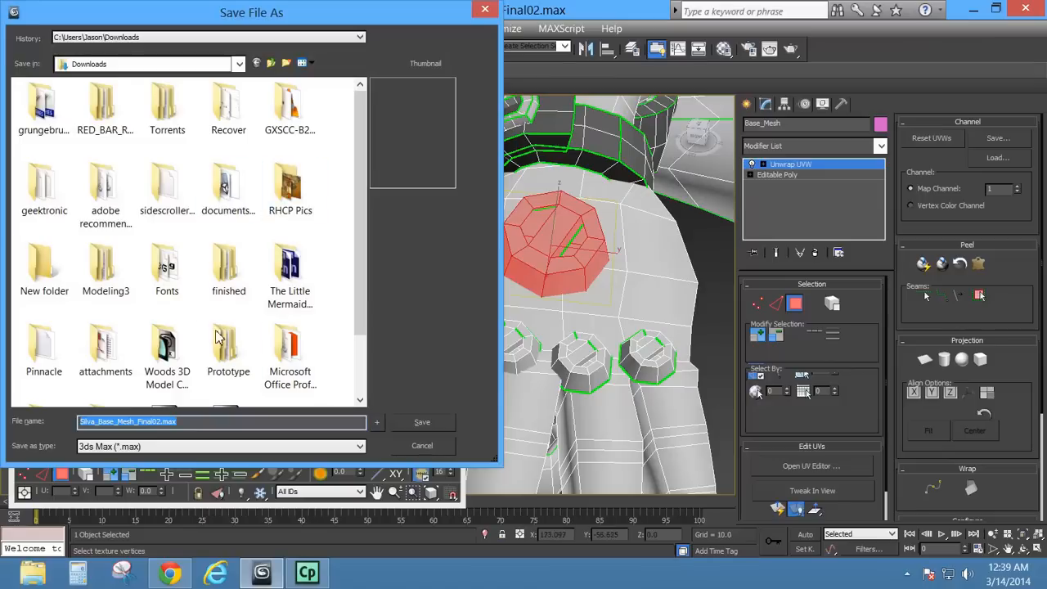
pyautogui.moveTo(185, 423); pyautogui.dragTo(147, 433)
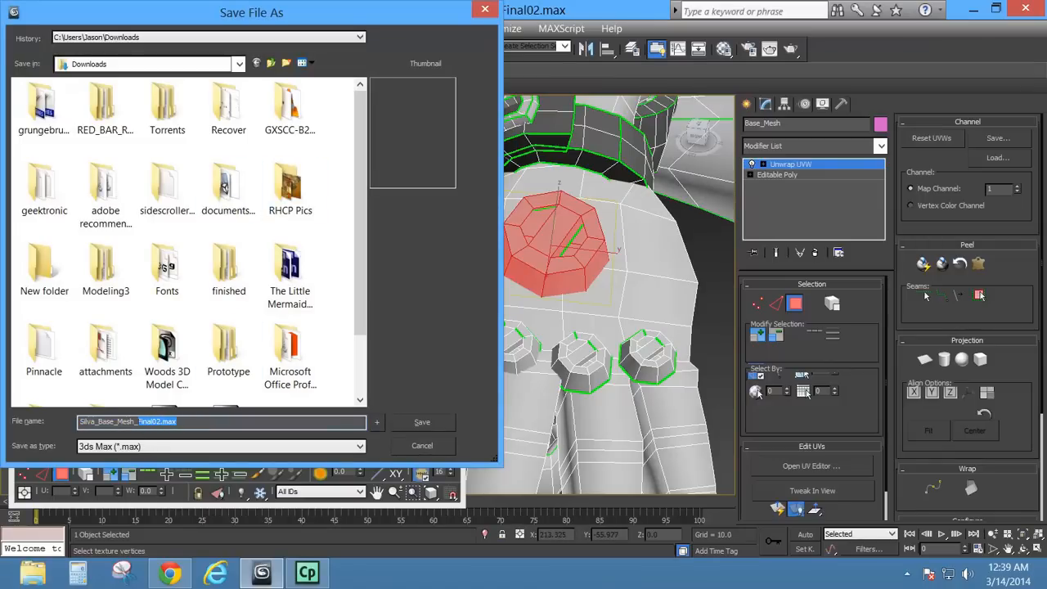
pyautogui.write('Jaso')
pyautogui.click(422, 422)
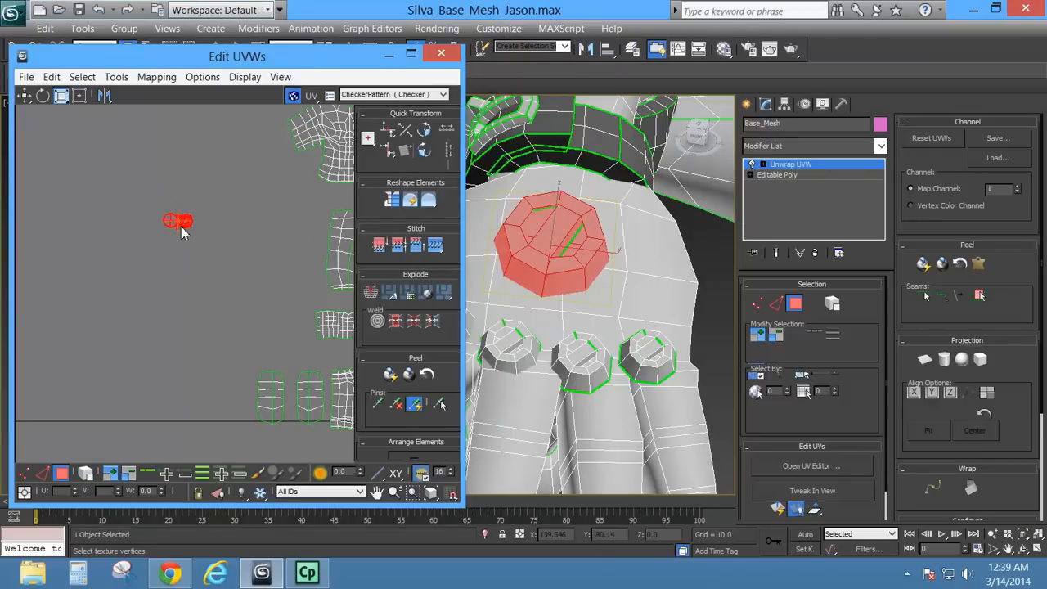
# Copy the UVs of the selected large stud pieces.
pyautogui.rightClick(181, 219)
pyautogui.click(166, 146)
pyautogui.scroll(-4, 226, 252)
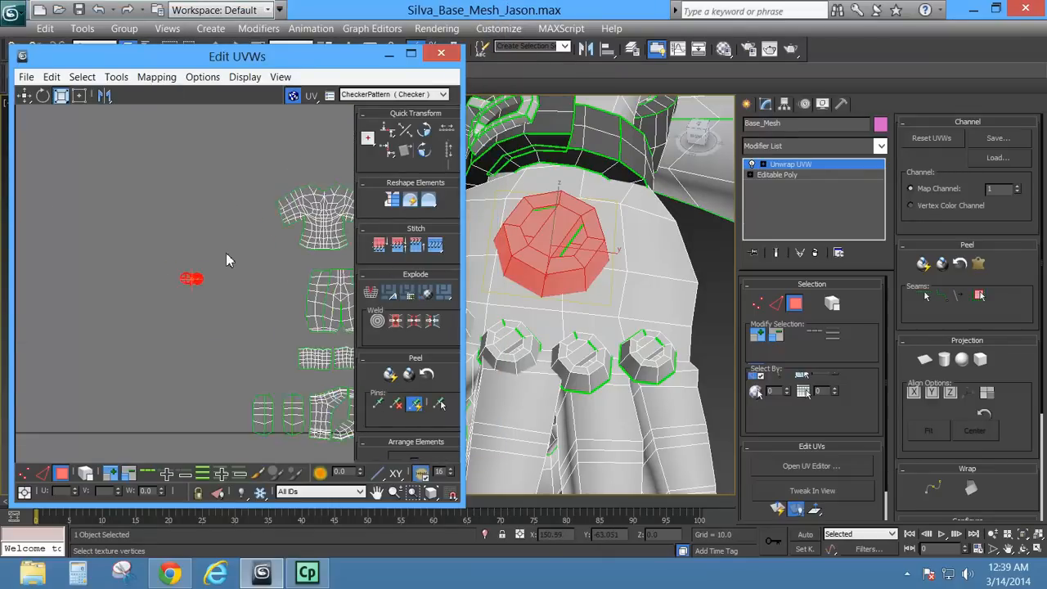
# Select the four knuckle studs on the hand as whole elements and minimize the UV editor to see the full model.
pyautogui.click(832, 303)
pyautogui.click(652, 365)
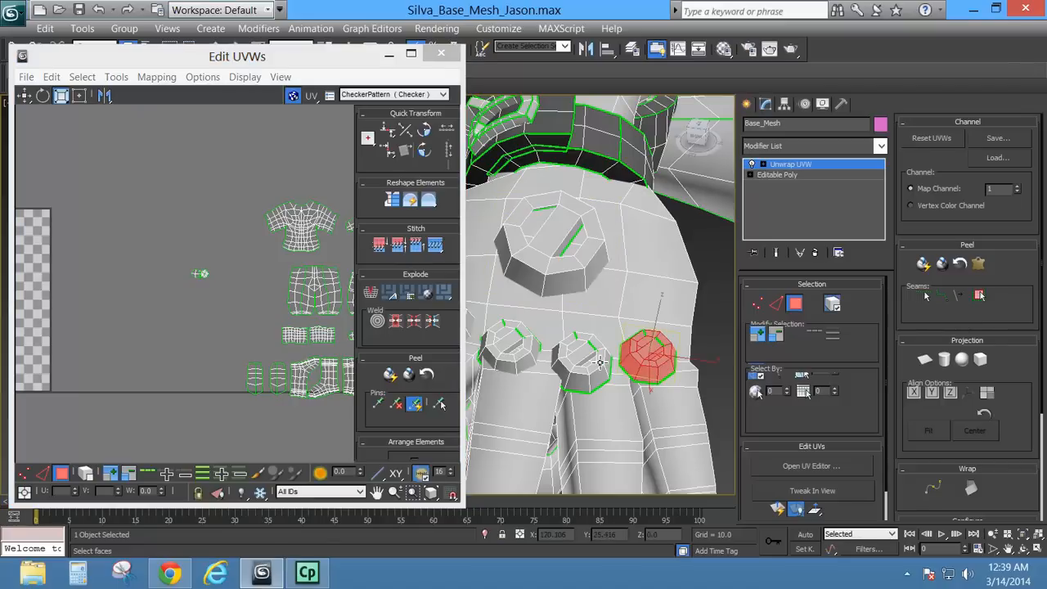
pyautogui.keyDown('ctrl'); pyautogui.click(589, 361); pyautogui.keyUp('ctrl')
pyautogui.keyDown('ctrl'); pyautogui.click(520, 343); pyautogui.keyUp('ctrl')
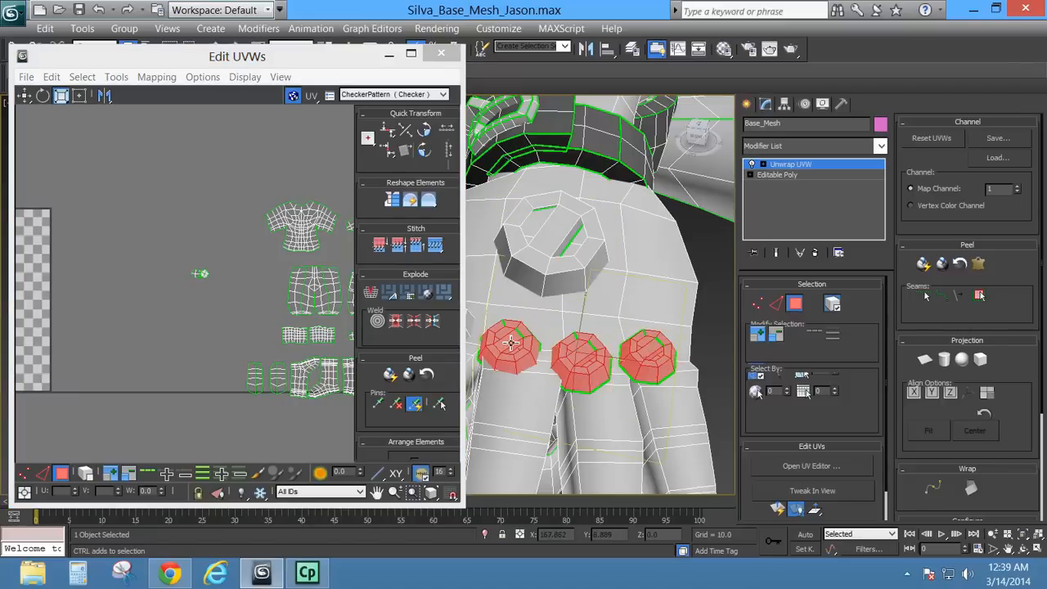
pyautogui.keyDown('alt'); pyautogui.moveTo(520, 344); pyautogui.dragTo(660, 351, button='middle'); pyautogui.keyUp('alt')
pyautogui.keyDown('ctrl'); pyautogui.click(547, 322); pyautogui.keyUp('ctrl')
pyautogui.scroll(-5, 546, 322)
pyautogui.click(389, 55)
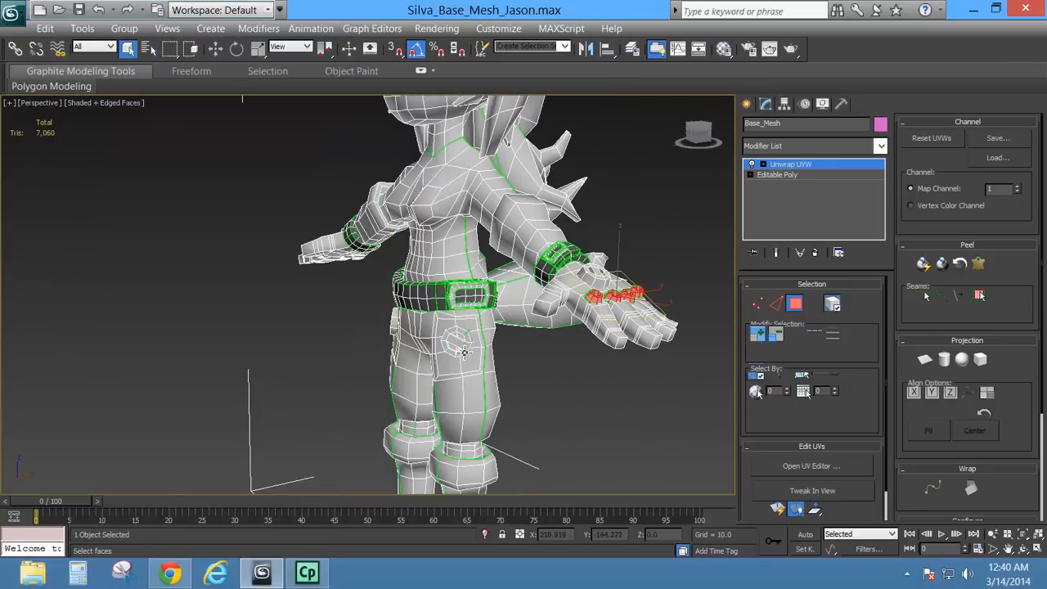
# Add both trouser studs plus the other hand's large stud and knuckle studs to the element selection.
pyautogui.click(460, 341)
pyautogui.keyDown('alt'); pyautogui.moveTo(460, 342); pyautogui.dragTo(380, 354, button='middle'); pyautogui.keyUp('alt')
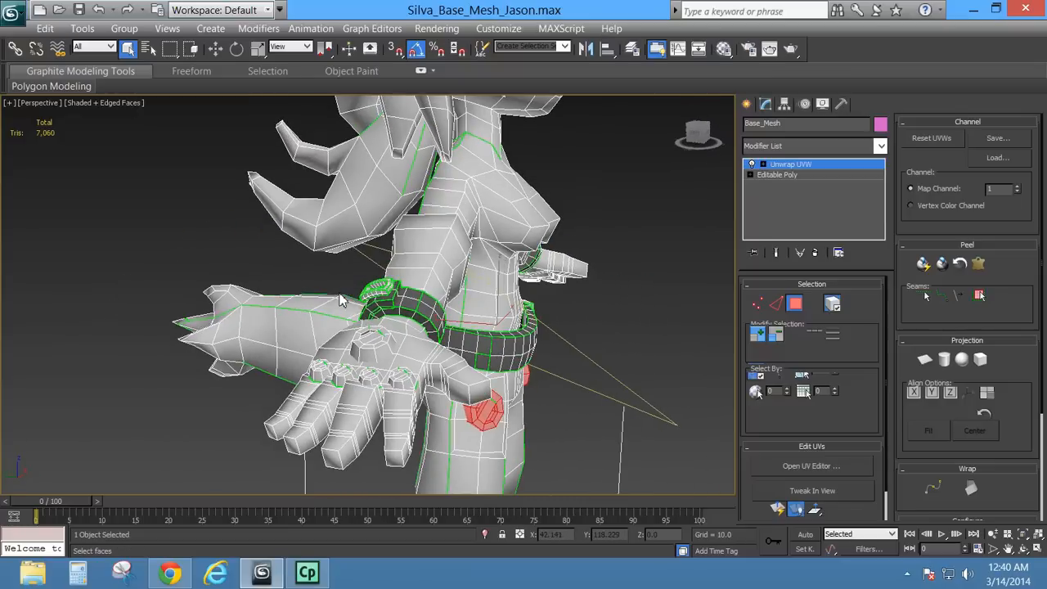
pyautogui.keyDown('ctrl'); pyautogui.click(376, 347); pyautogui.keyUp('ctrl')
pyautogui.keyDown('ctrl'); pyautogui.click(399, 378); pyautogui.keyUp('ctrl')
pyautogui.keyDown('ctrl'); pyautogui.click(370, 374); pyautogui.keyUp('ctrl')
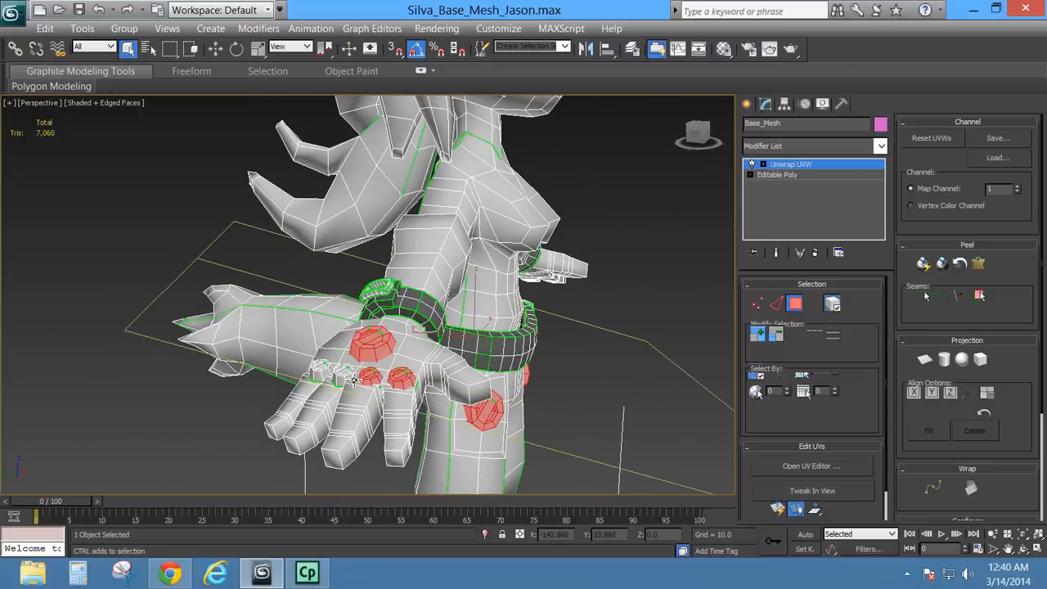
pyautogui.keyDown('ctrl'); pyautogui.click(322, 373); pyautogui.keyUp('ctrl')
pyautogui.keyDown('alt'); pyautogui.moveTo(321, 374); pyautogui.dragTo(404, 303, button='middle'); pyautogui.keyUp('alt')
pyautogui.scroll(-5, 493, 327)
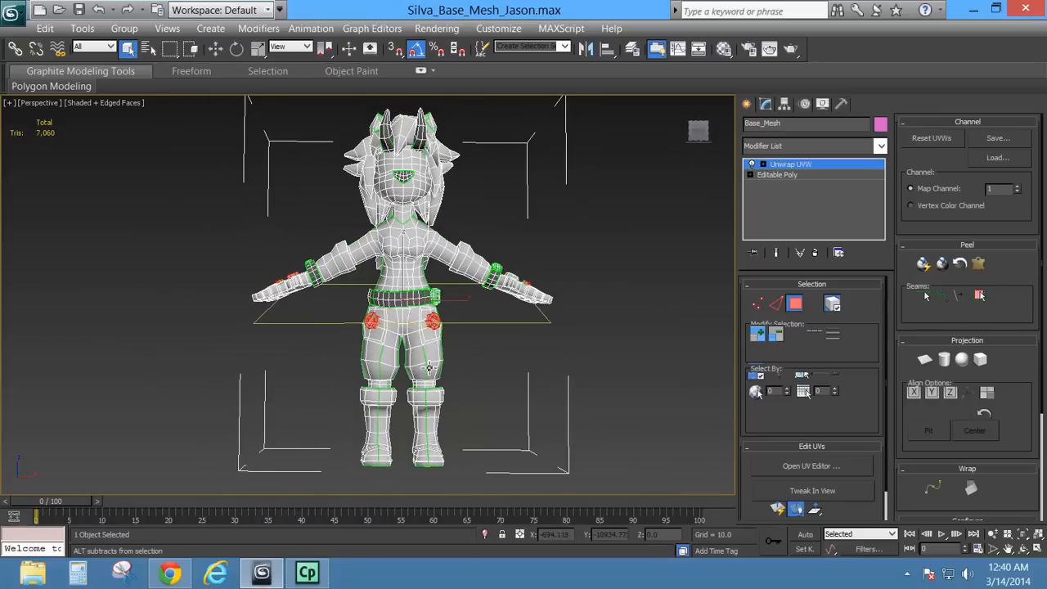
pyautogui.moveTo(425, 402); pyautogui.dragTo(717, 329, button='middle')
pyautogui.scroll(4, 401, 327)
pyautogui.scroll(3, 540, 380)
pyautogui.scroll(3, 531, 327)
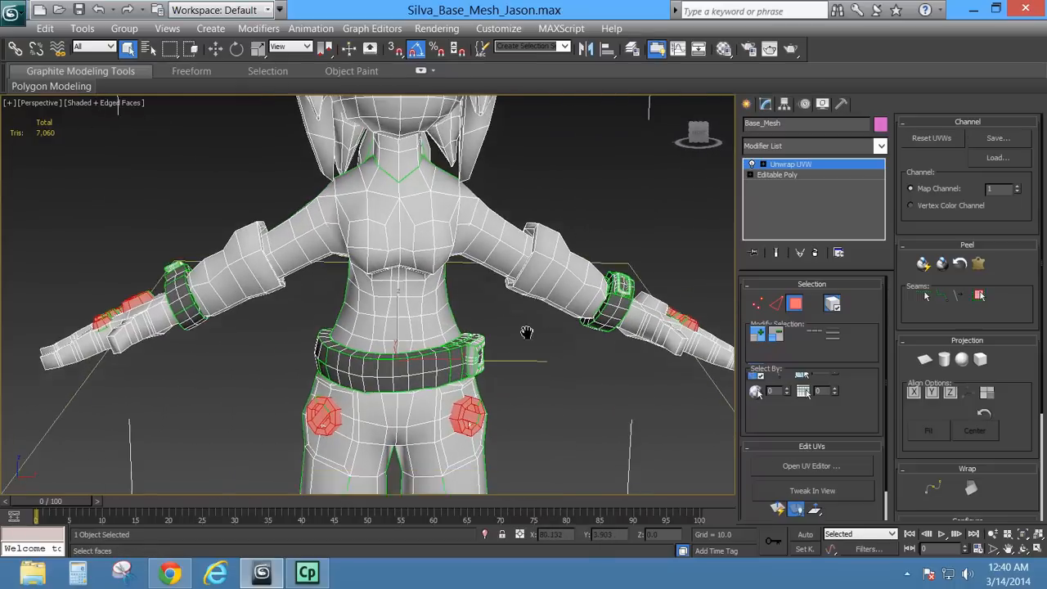
pyautogui.scroll(-4, 526, 333)
pyautogui.keyDown('alt'); pyautogui.moveTo(507, 401); pyautogui.dragTo(507, 290, button='middle'); pyautogui.keyUp('alt')
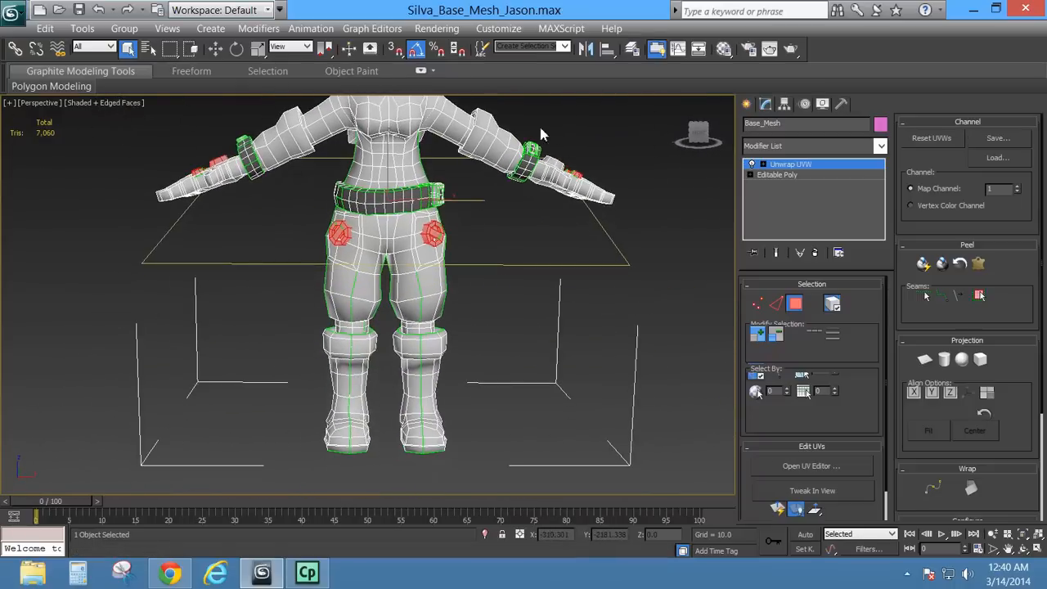
# Reopen the UV editor and paste the copied large stud UVs onto all the selected studs.
pyautogui.click(812, 465)
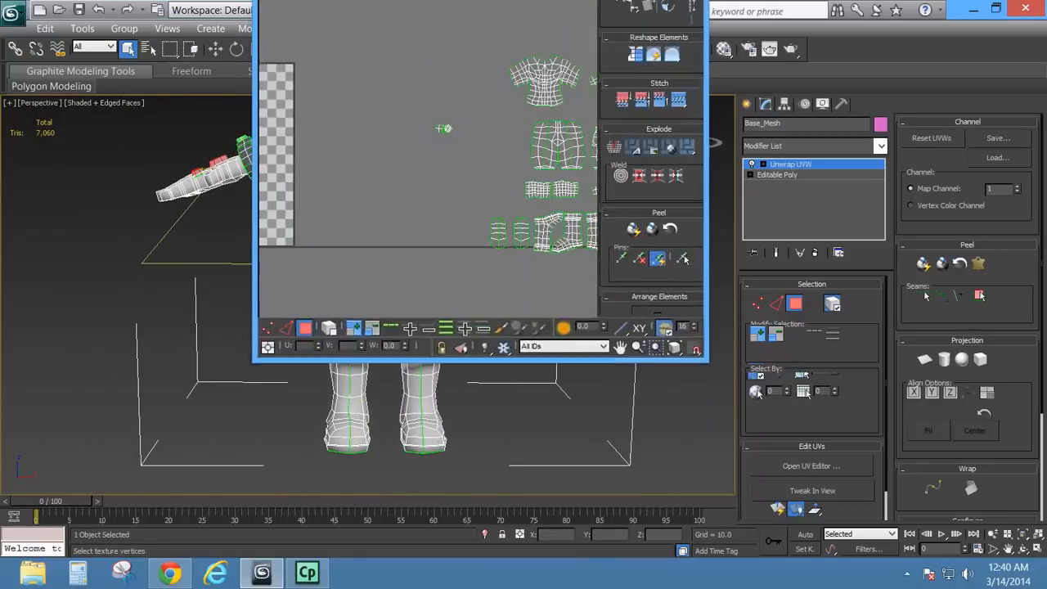
pyautogui.scroll(-4, 368, 268)
pyautogui.moveTo(277, 341); pyautogui.dragTo(414, 274, button='middle')
pyautogui.rightClick(406, 253)
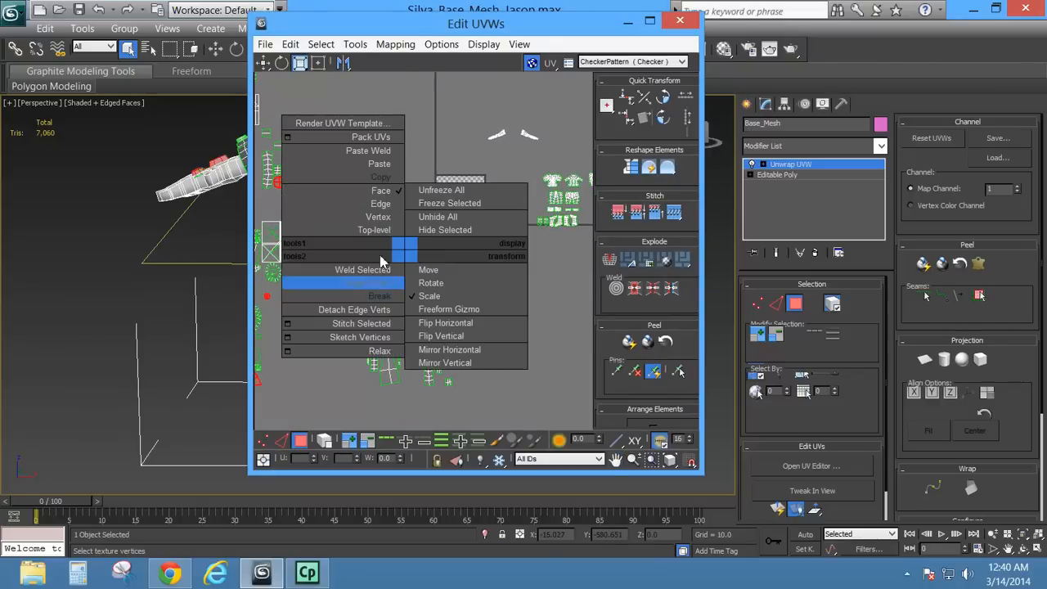
pyautogui.click(386, 165)
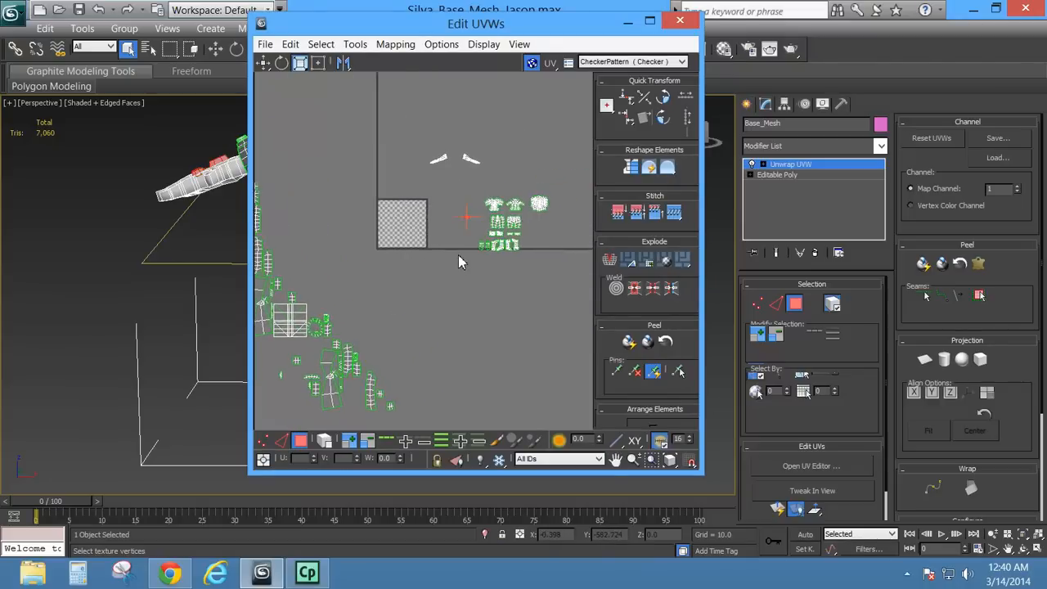
# Move the pasted stud shells straight down, just below the original stud's shells.
pyautogui.scroll(6, 473, 220)
pyautogui.moveTo(482, 182); pyautogui.dragTo(451, 377, button='middle')
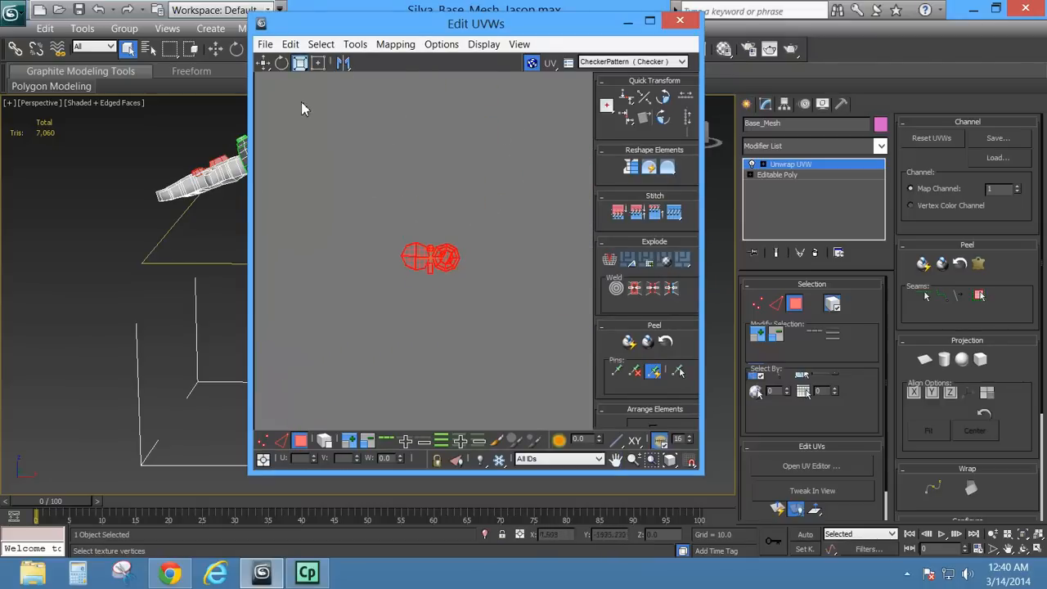
pyautogui.click(263, 67)
pyautogui.moveTo(417, 261); pyautogui.dragTo(417, 332)
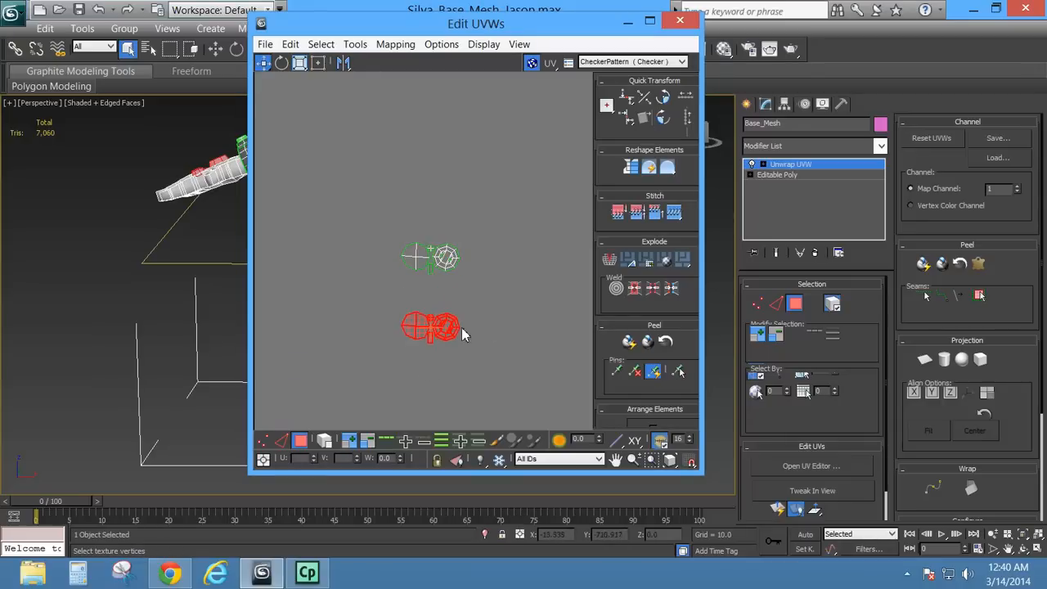
# Select both sets of stud shells and pack them with Recursive Packing at a padding of 0.005.
pyautogui.moveTo(463, 333); pyautogui.dragTo(499, 261, button='middle')
pyautogui.scroll(-5, 500, 260)
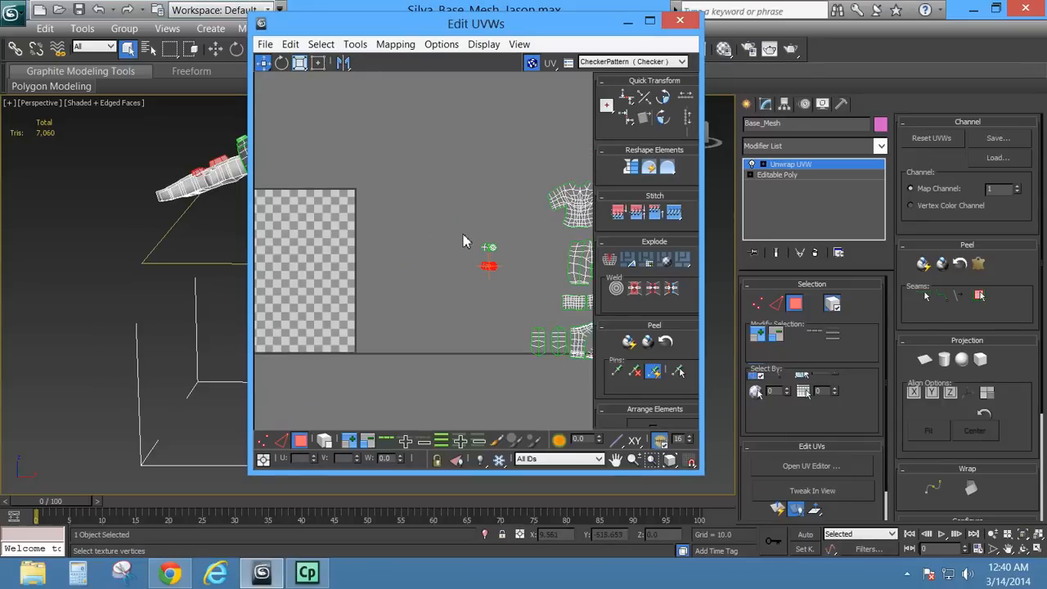
pyautogui.moveTo(448, 272); pyautogui.dragTo(518, 292, button='middle')
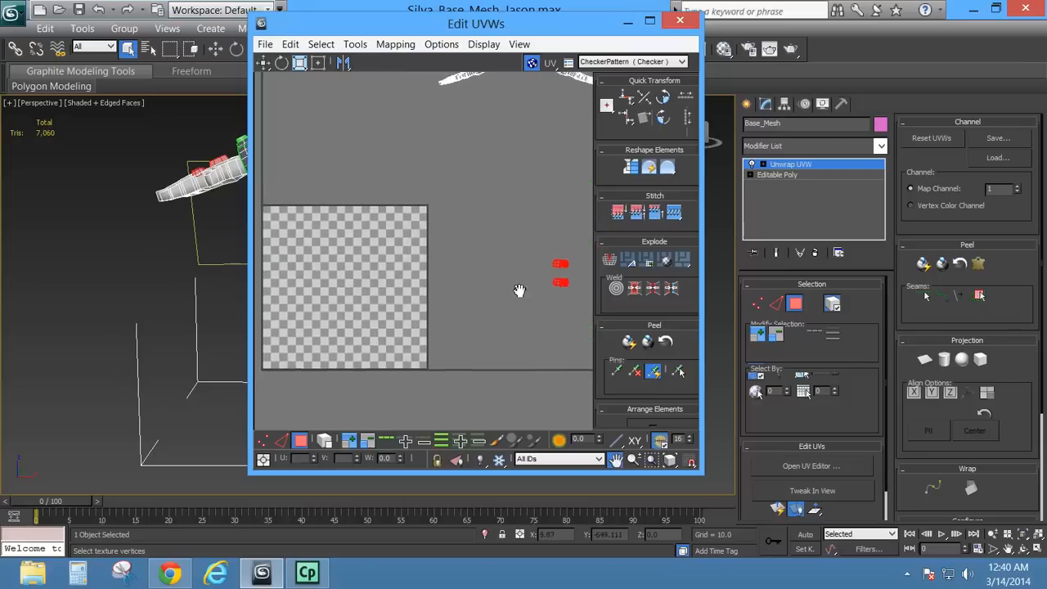
pyautogui.scroll(-3, 519, 292)
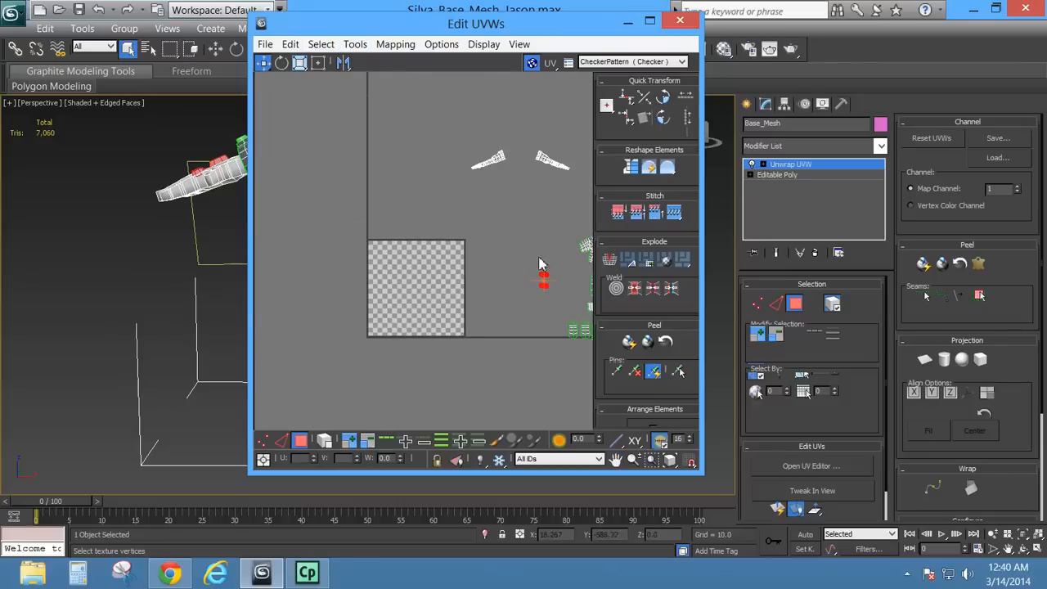
pyautogui.click(355, 46)
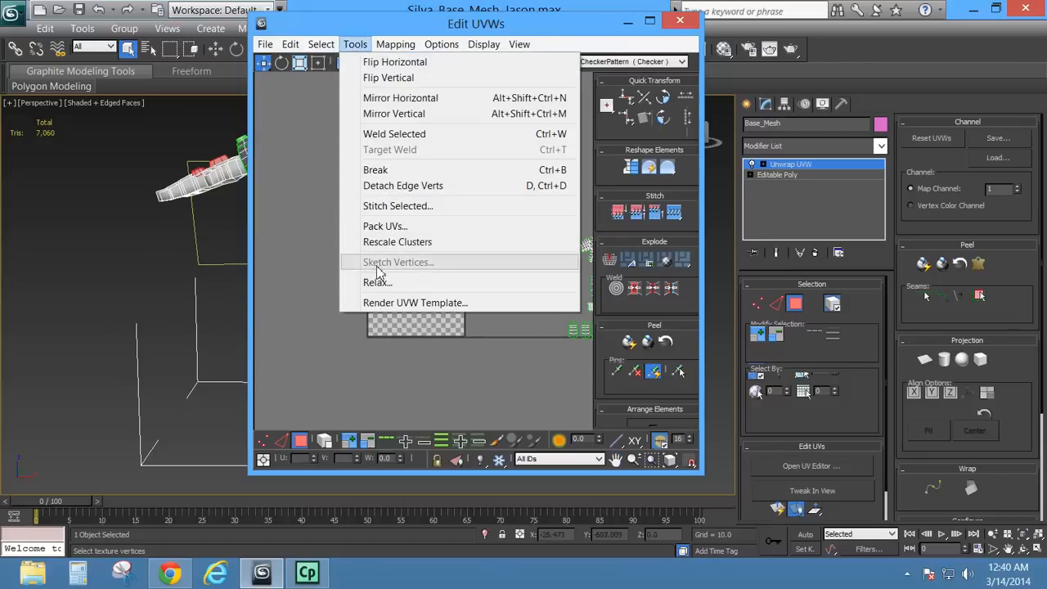
pyautogui.click(385, 227)
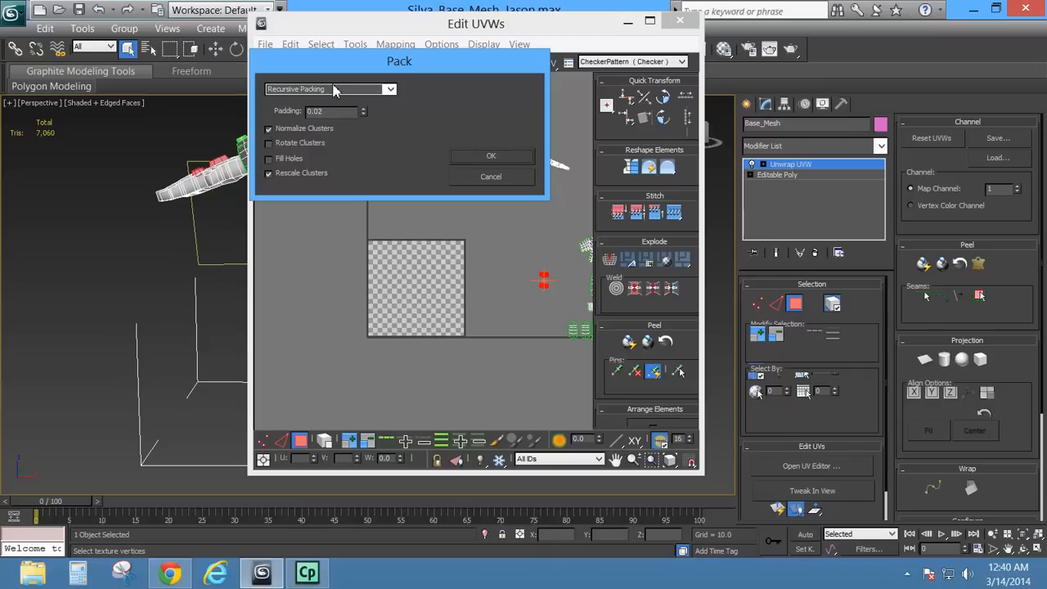
pyautogui.doubleClick(319, 111)
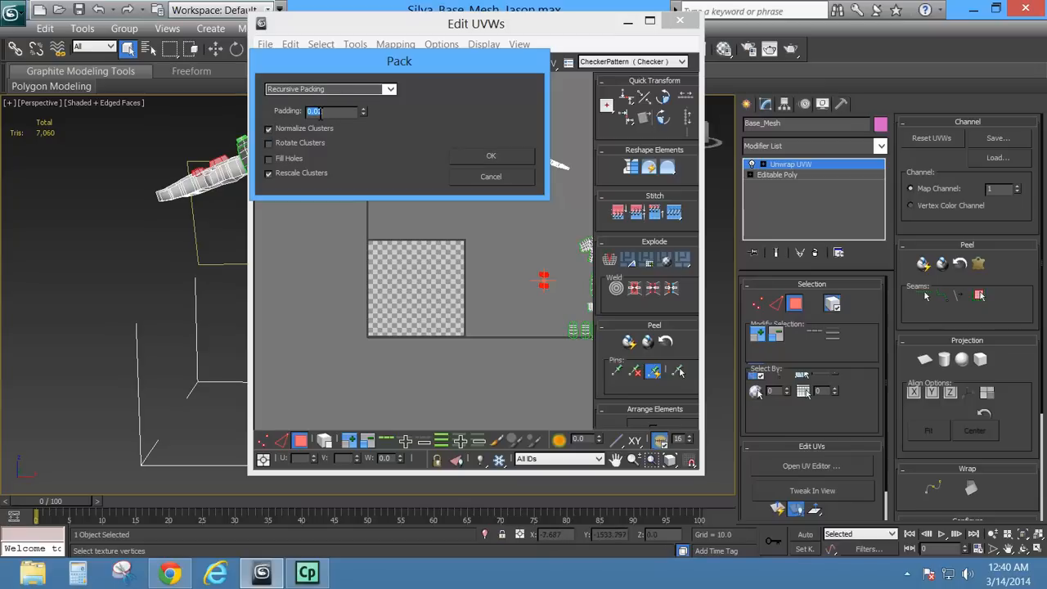
pyautogui.write('0.0')
pyautogui.click(489, 157)
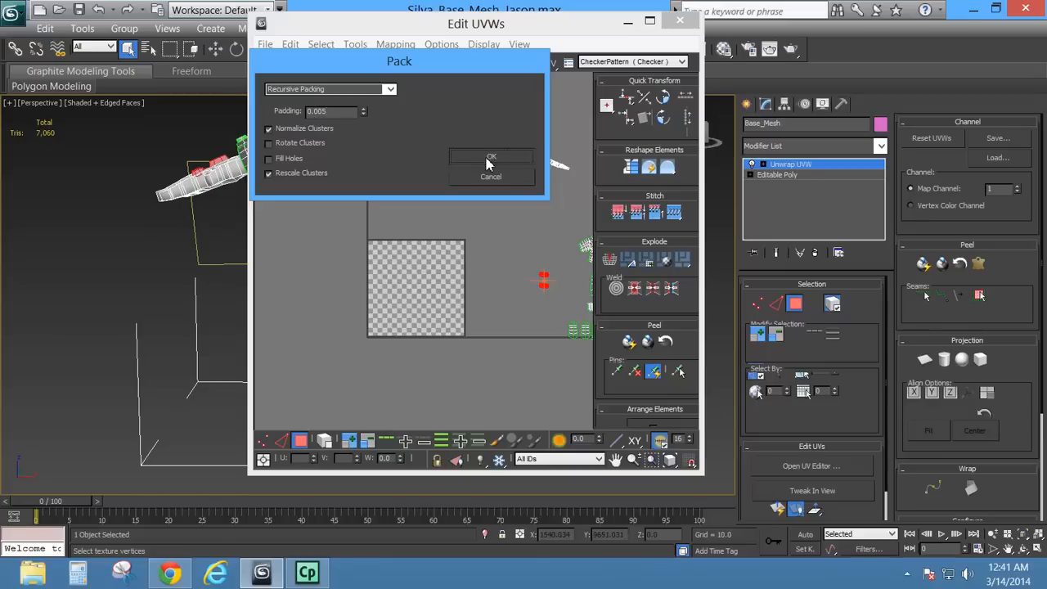
# Check the packed layout in the checker square, clear the shell selection and undo the deselection.
pyautogui.scroll(-8, 409, 303)
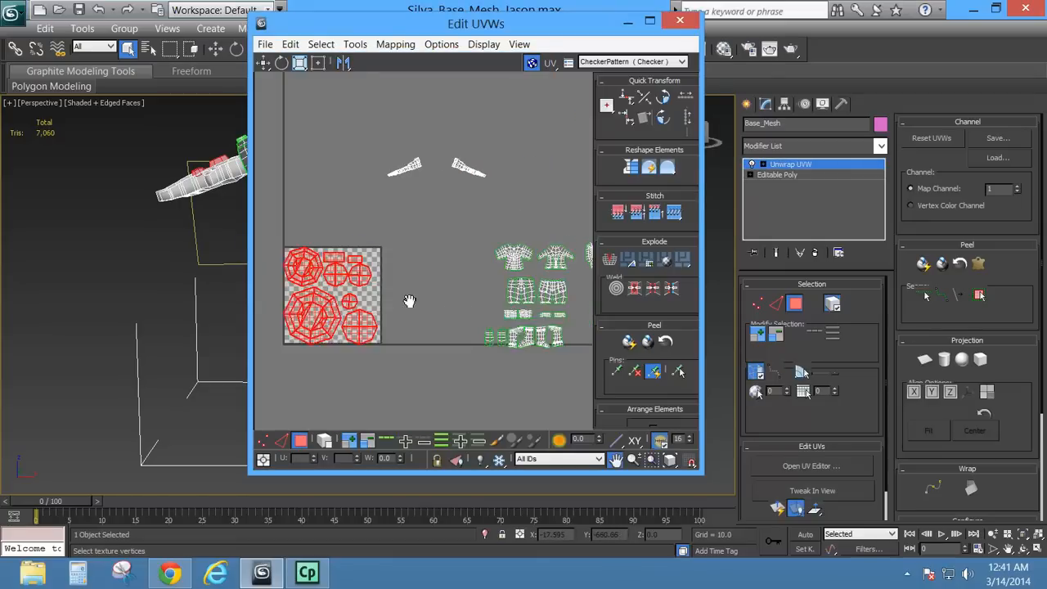
pyautogui.scroll(8, 405, 303)
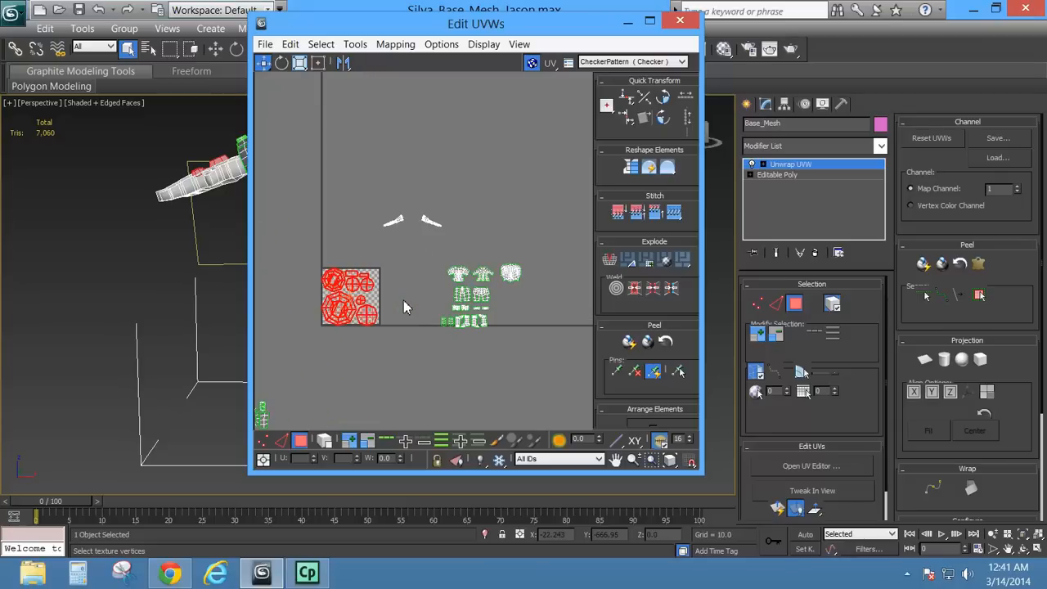
pyautogui.moveTo(391, 309); pyautogui.dragTo(469, 292, button='middle')
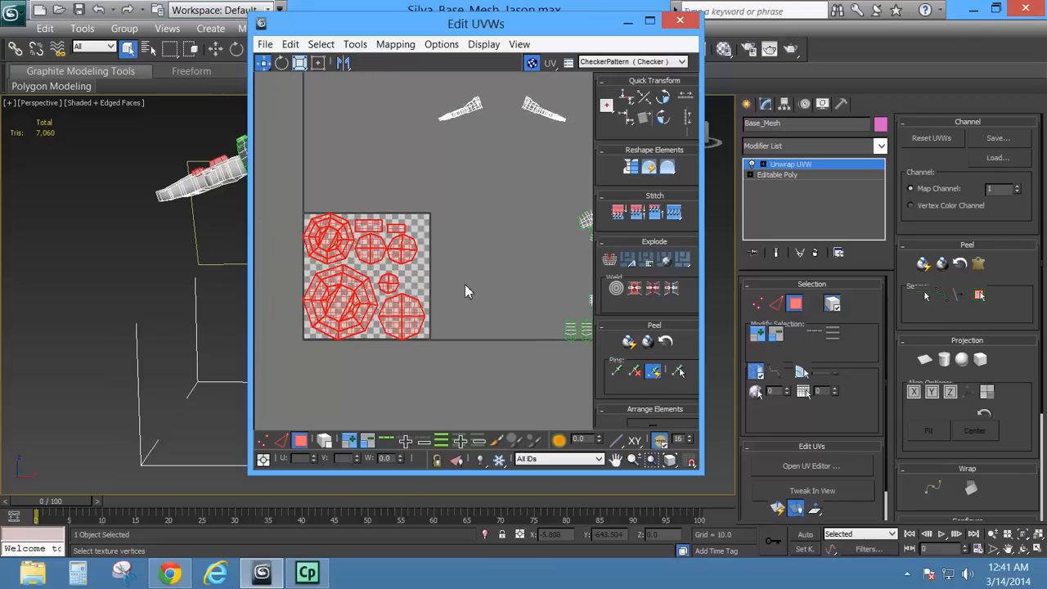
pyautogui.click(483, 276)
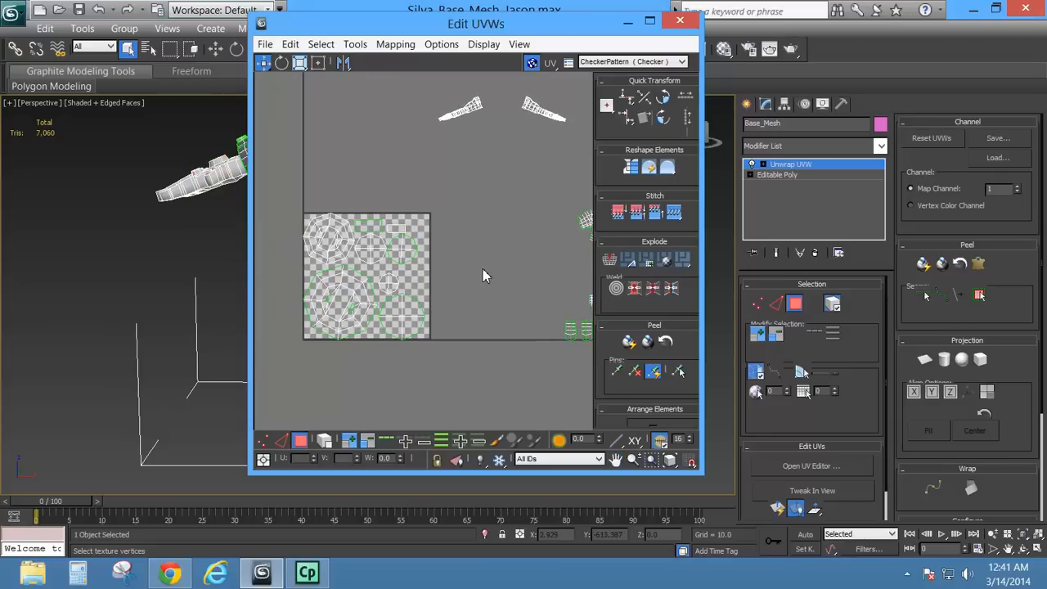
pyautogui.hotkey('ctrl', 'z')
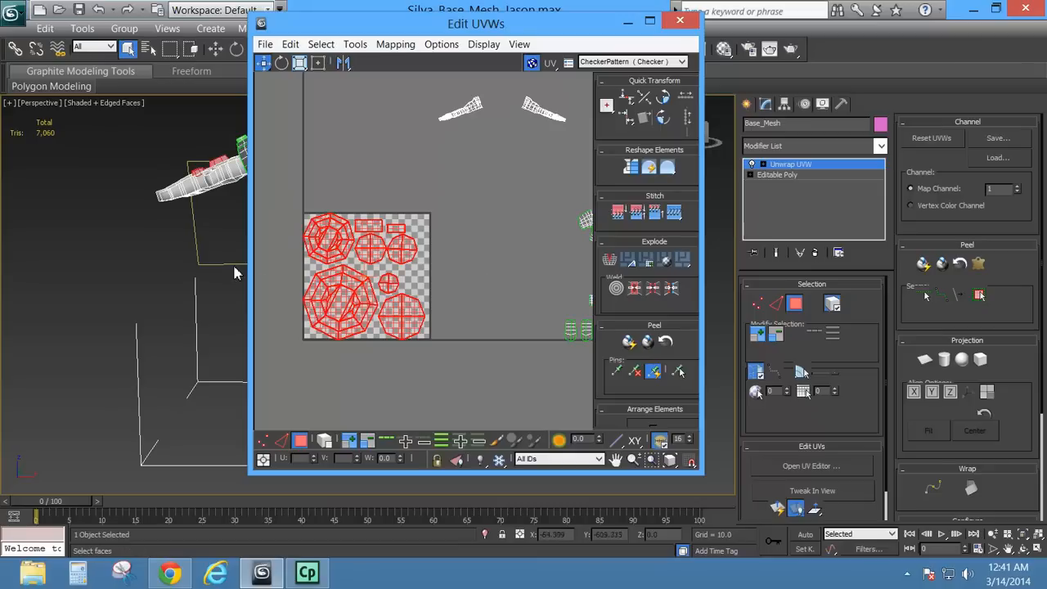
# Move the UV editor window aside and bring the character into view next to it.
pyautogui.moveTo(233, 267); pyautogui.dragTo(180, 271, button='middle')
pyautogui.scroll(4, 233, 262)
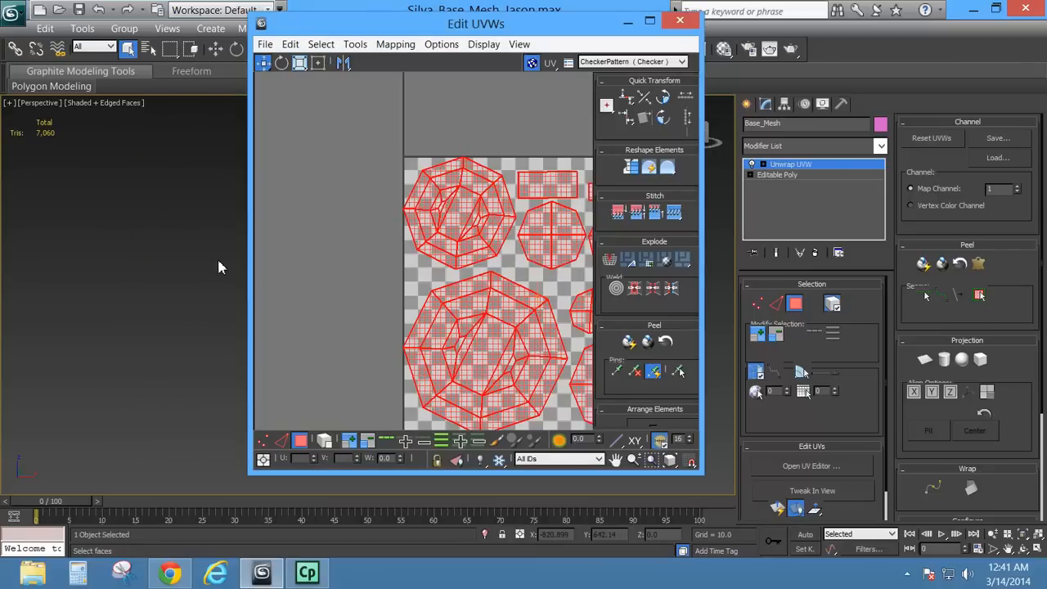
pyautogui.moveTo(334, 32); pyautogui.dragTo(529, 87)
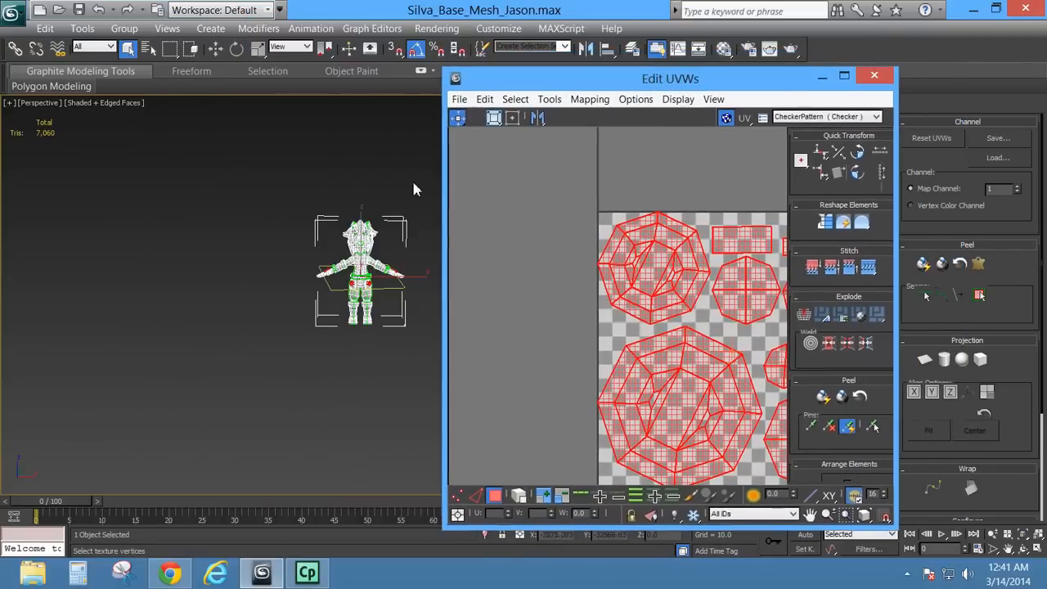
pyautogui.scroll(5, 409, 245)
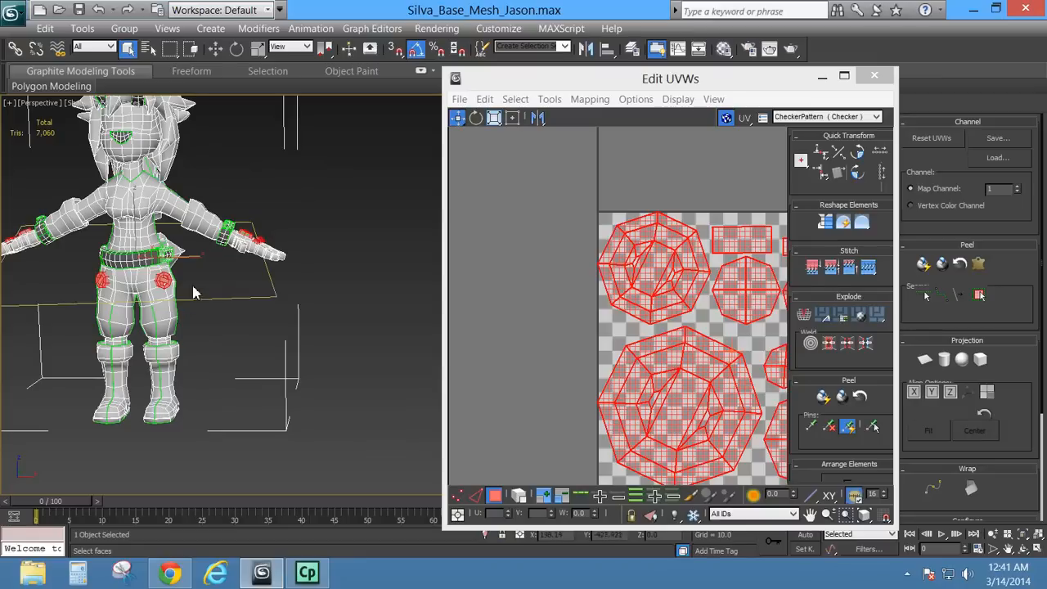
pyautogui.scroll(-8, 554, 264)
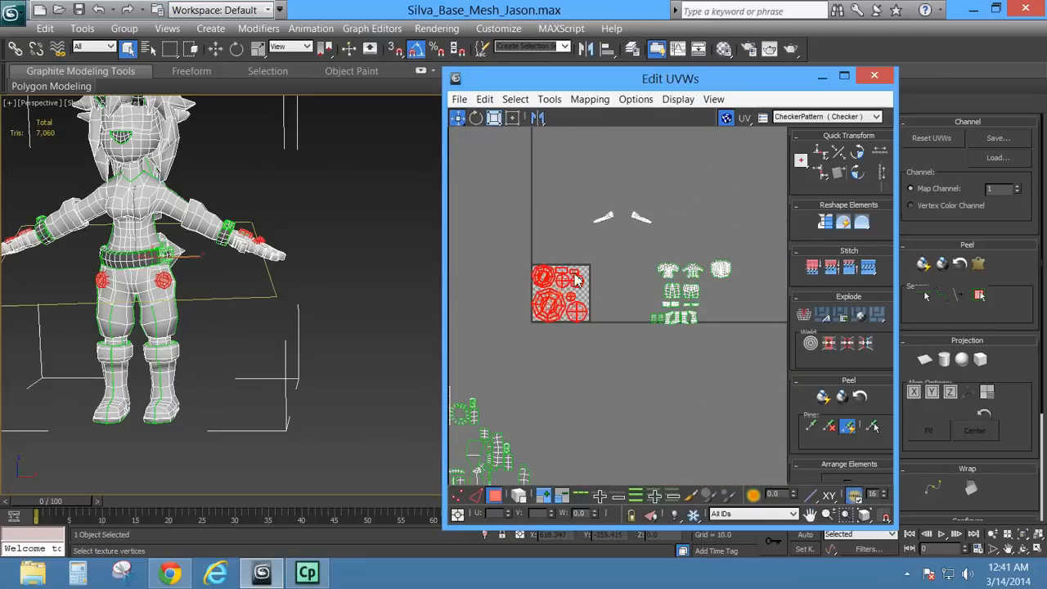
# Try moving the packed stud shells above the checker square, and undo both the move and the packing.
pyautogui.moveTo(547, 277); pyautogui.dragTo(514, 186)
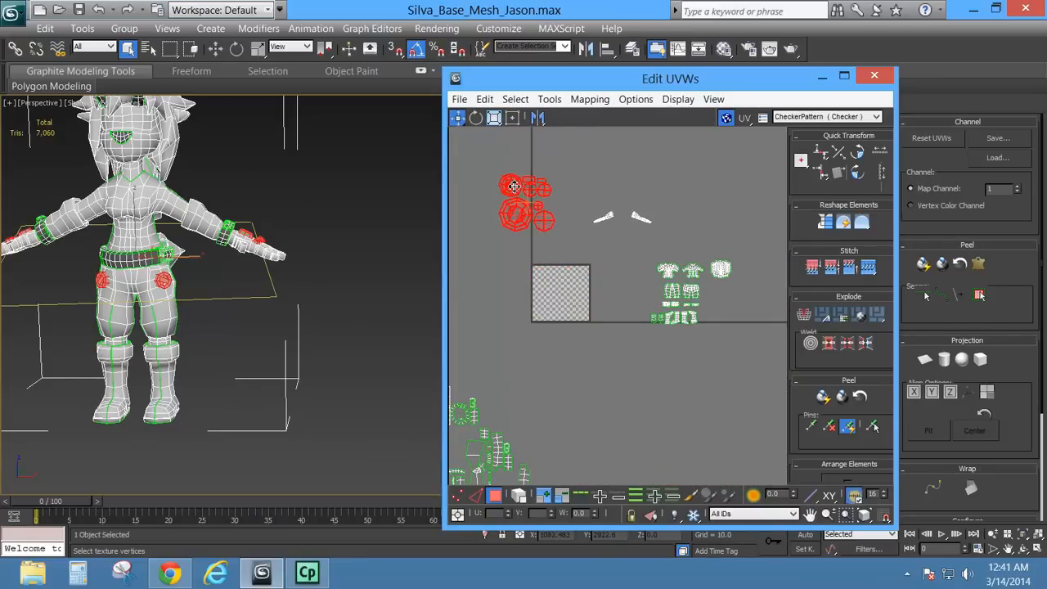
pyautogui.moveTo(511, 249); pyautogui.dragTo(547, 298, button='middle')
pyautogui.hotkey('ctrl', 'z')
pyautogui.hotkey('ctrl', 'z')
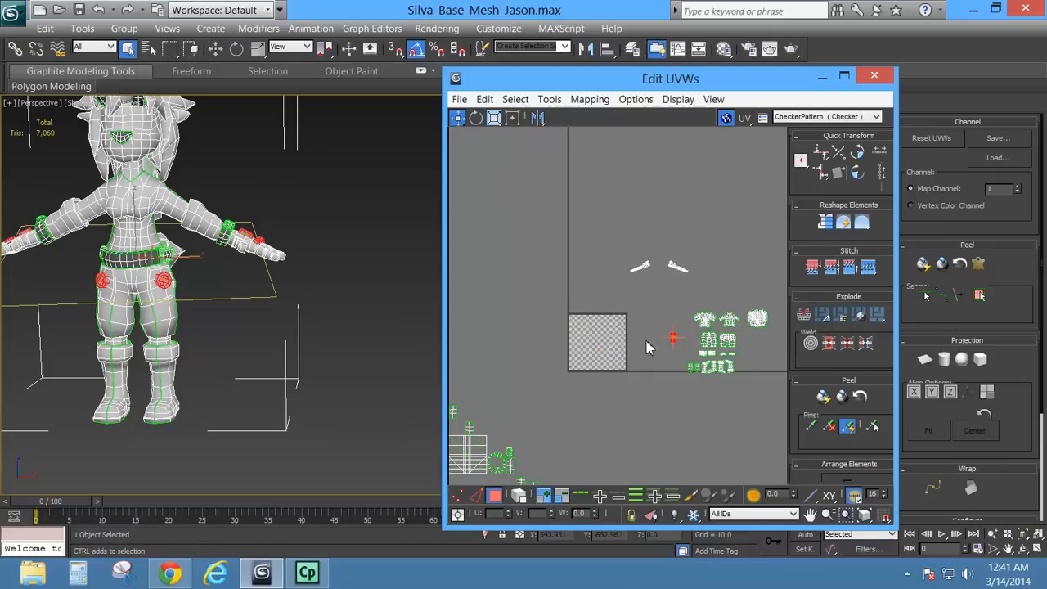
# Select only the lower set of stud shells to see which studs on the model use it.
pyautogui.moveTo(646, 341); pyautogui.dragTo(523, 323, button='middle')
pyautogui.scroll(6, 527, 321)
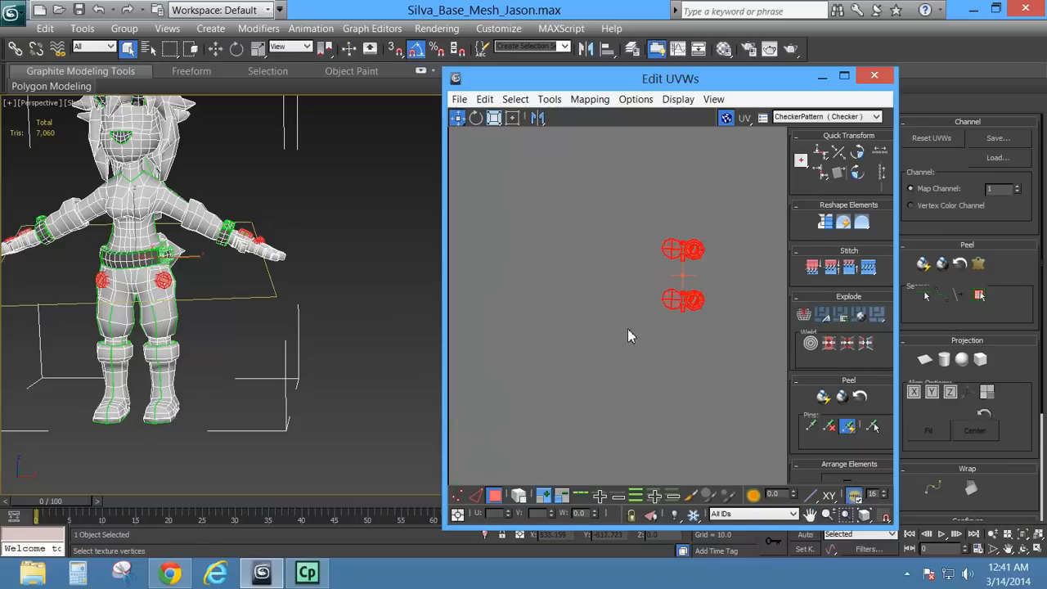
pyautogui.scroll(3, 627, 331)
pyautogui.moveTo(668, 313); pyautogui.dragTo(569, 349, button='middle')
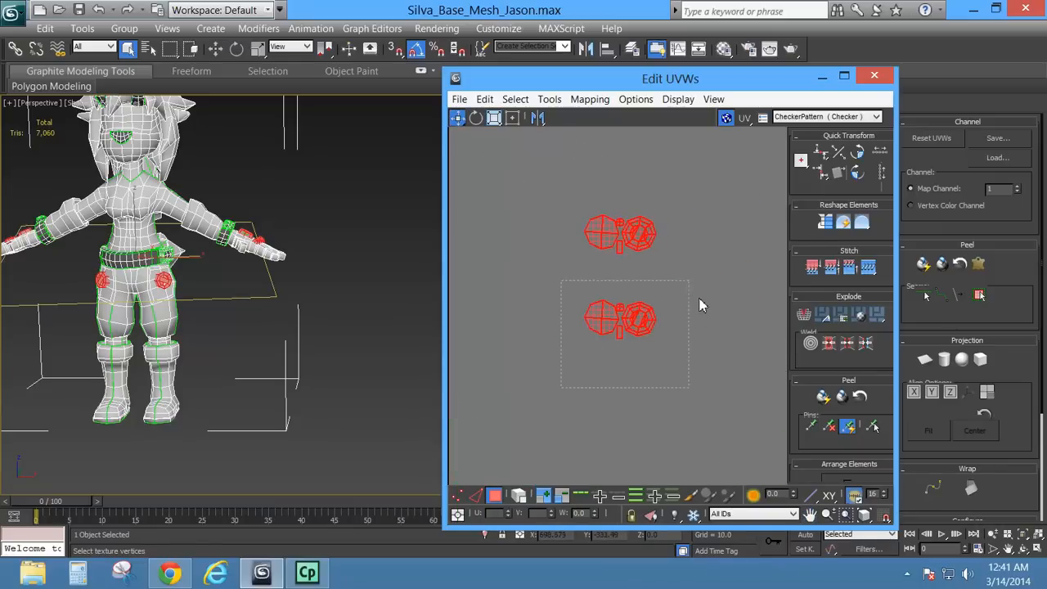
pyautogui.moveTo(699, 305); pyautogui.dragTo(699, 330)
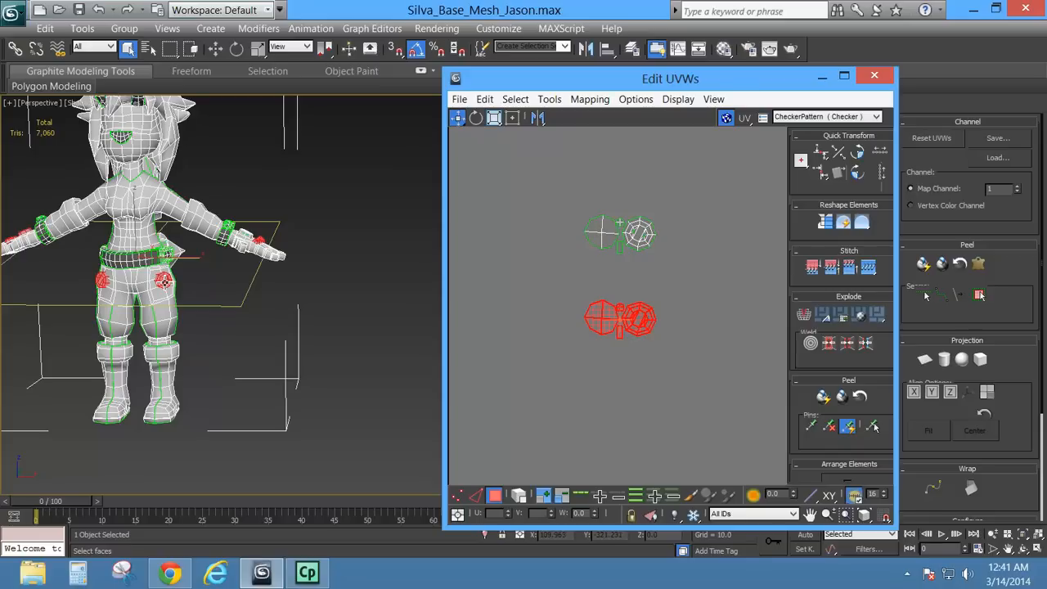
# Select each trouser stud on the model in turn, try moving its shells down, and undo each move.
pyautogui.click(164, 282)
pyautogui.moveTo(609, 326); pyautogui.dragTo(609, 360)
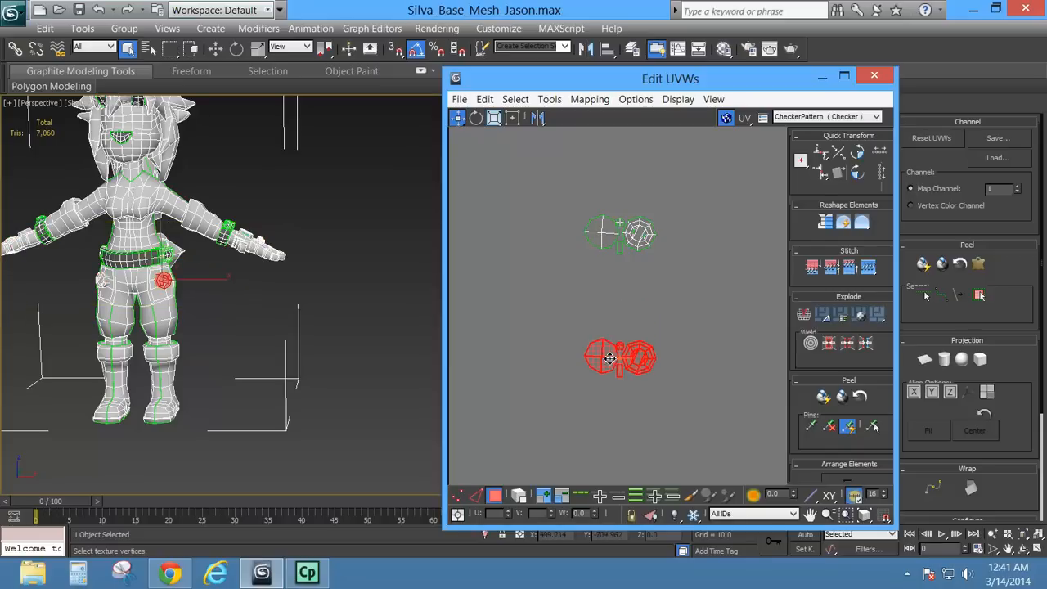
pyautogui.hotkey('ctrl', 'z')
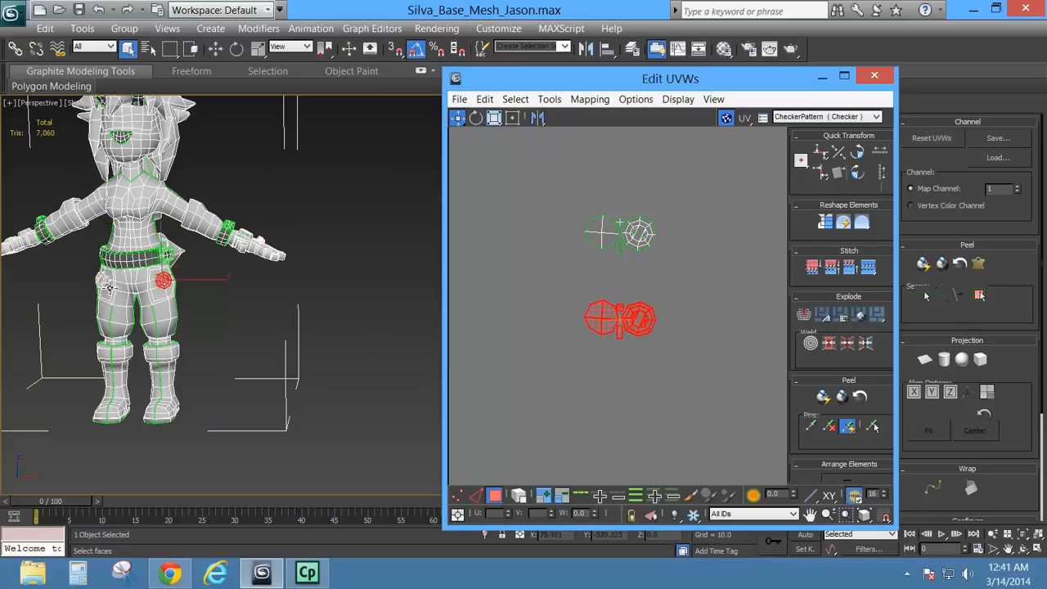
pyautogui.click(101, 280)
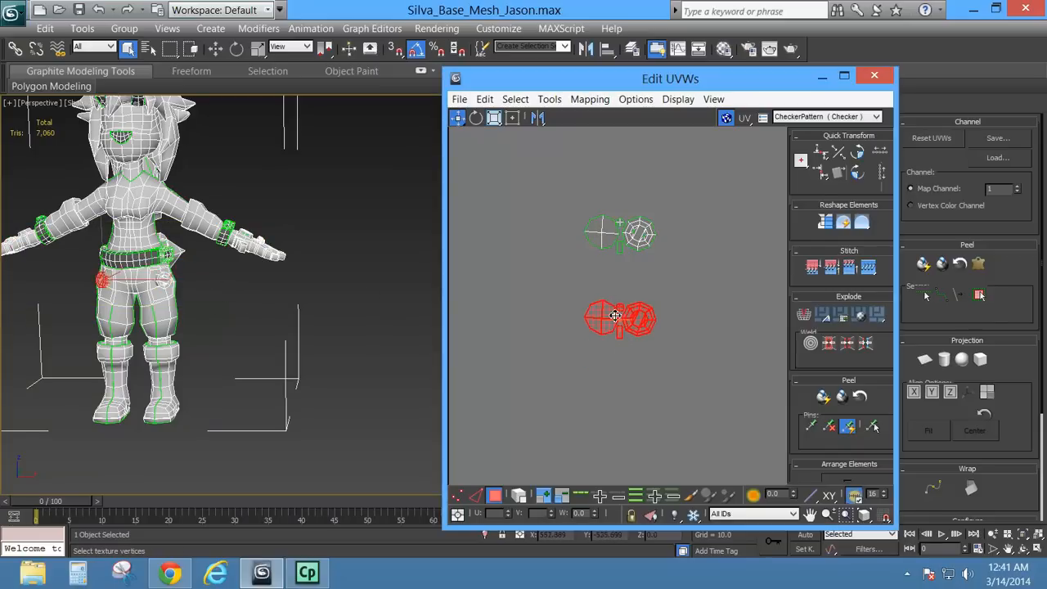
pyautogui.moveTo(614, 316); pyautogui.dragTo(618, 345)
pyautogui.hotkey('ctrl', 'z')
# Select the upper set of stud shells and the lower set in turn to see which studs on the model use each.
pyautogui.moveTo(671, 319); pyautogui.dragTo(585, 376, button='middle')
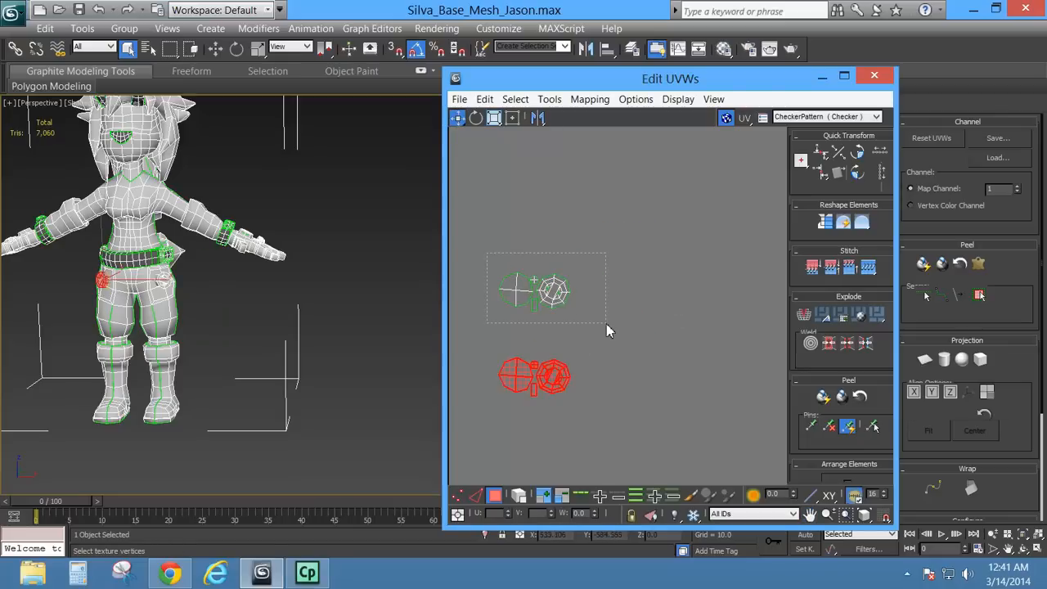
pyautogui.moveTo(606, 323); pyautogui.dragTo(607, 326)
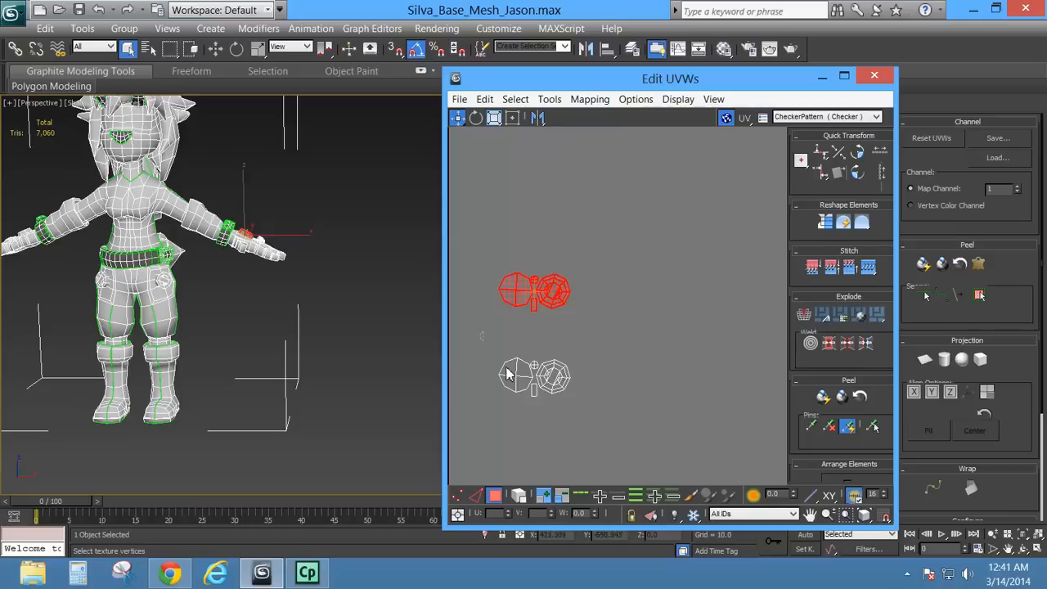
pyautogui.moveTo(507, 373); pyautogui.dragTo(591, 420)
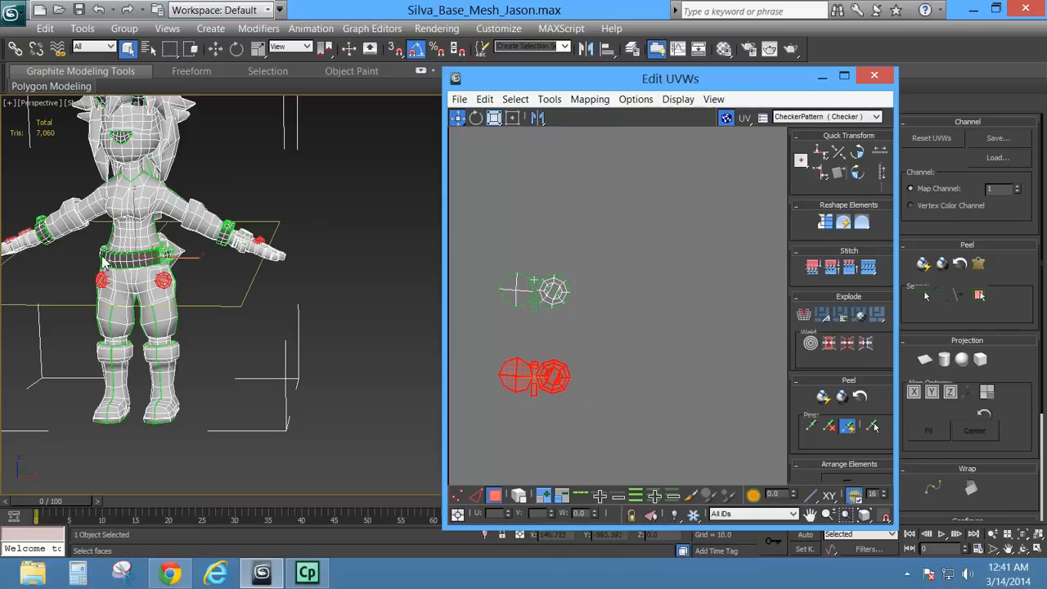
pyautogui.scroll(-6, 551, 358)
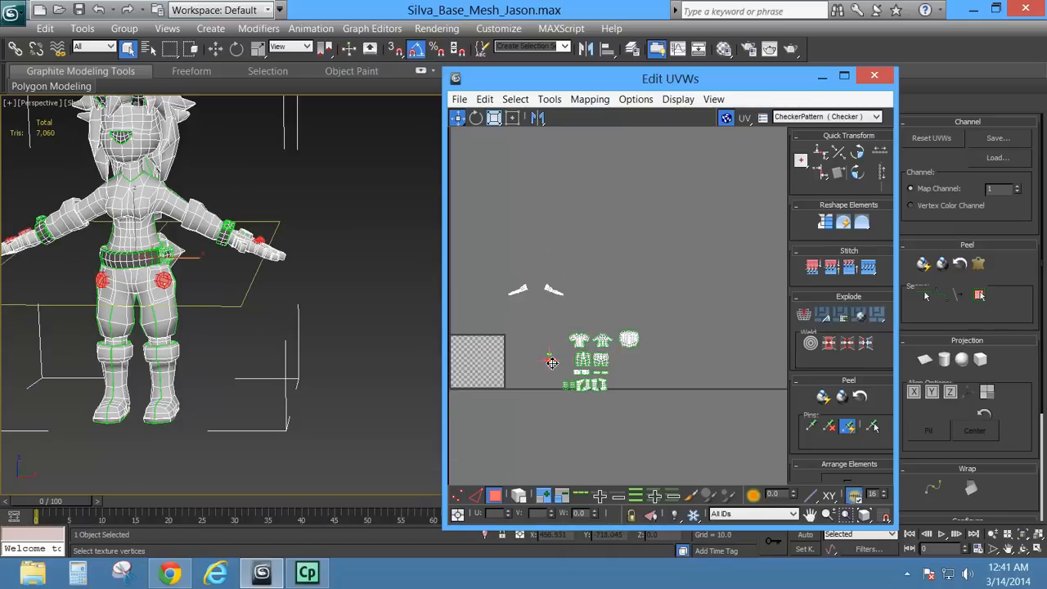
pyautogui.scroll(10, 549, 355)
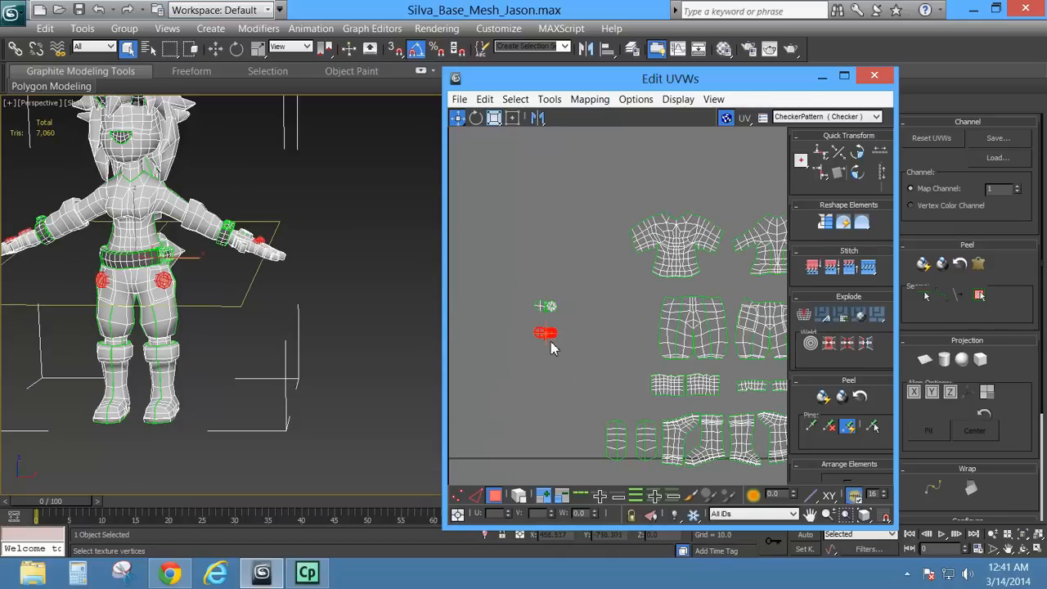
pyautogui.scroll(3, 552, 321)
pyautogui.moveTo(528, 319); pyautogui.dragTo(600, 330, button='middle')
pyautogui.moveTo(619, 257); pyautogui.dragTo(626, 363, button='middle')
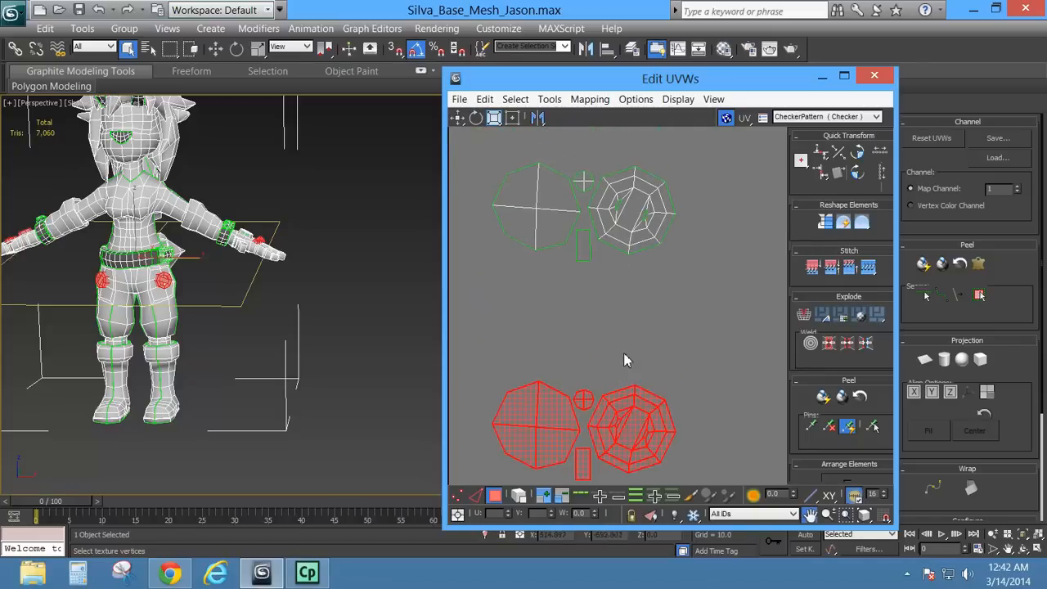
# Select the upper set of stud shells, belonging to the large hand stud, and copy their UVs.
pyautogui.moveTo(699, 306); pyautogui.dragTo(699, 302)
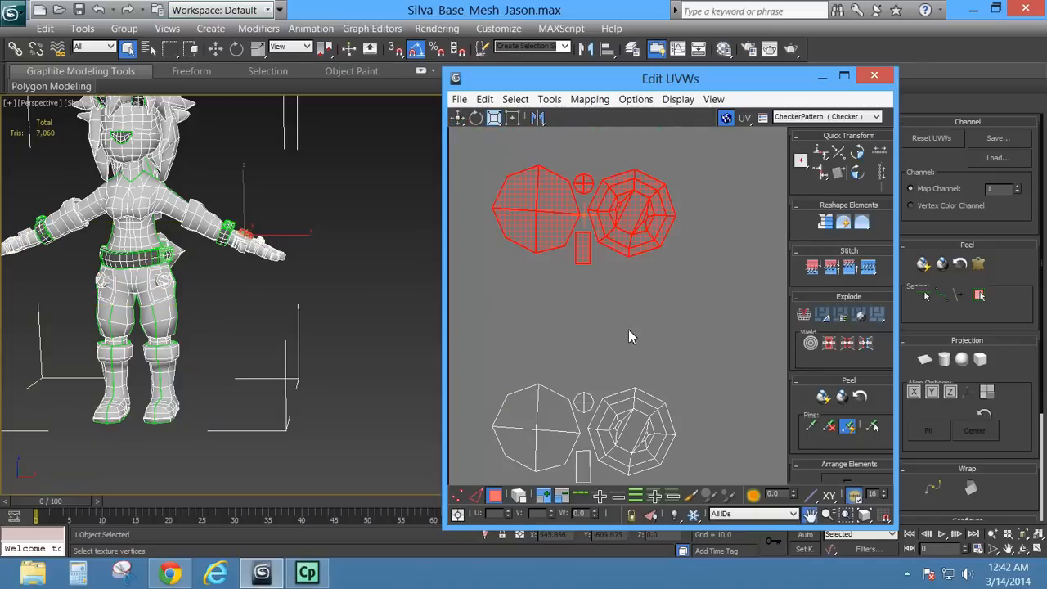
pyautogui.rightClick(532, 211)
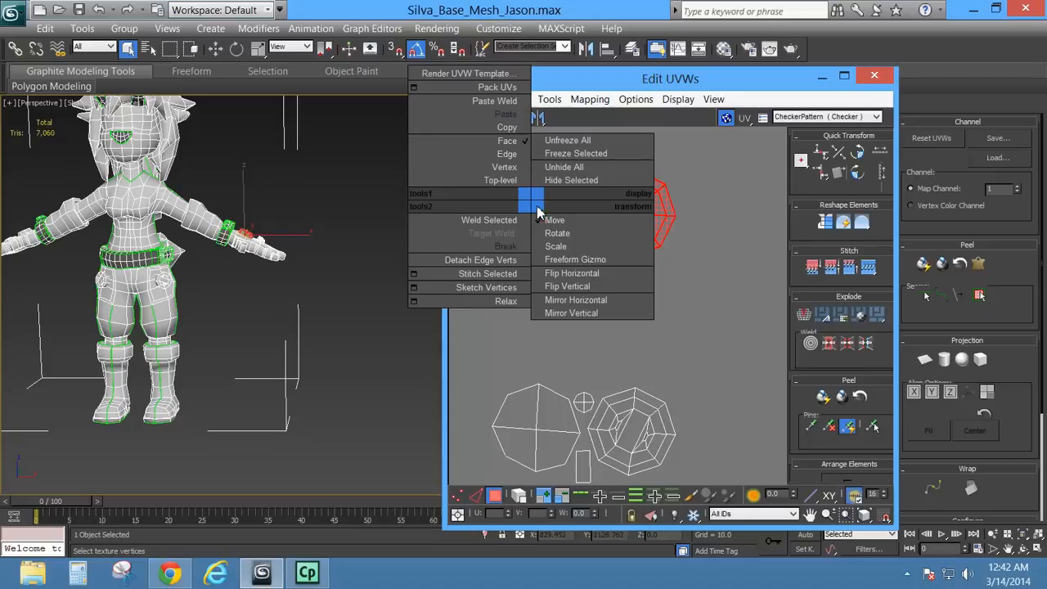
pyautogui.click(507, 140)
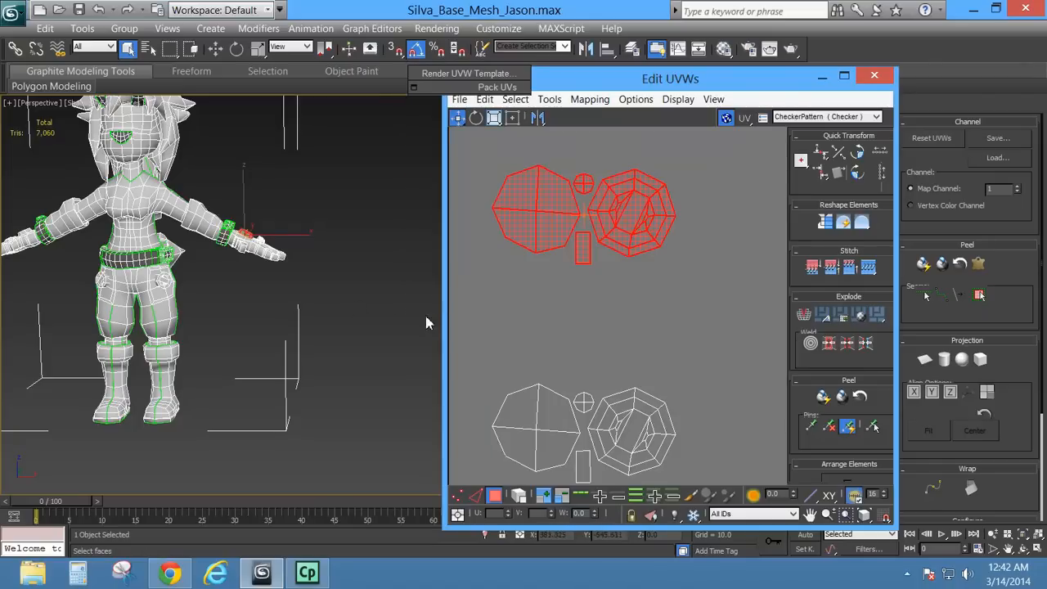
# Paste the copied UVs onto the stud on the character's left trouser leg and move its shells just below the upper set.
pyautogui.click(166, 281)
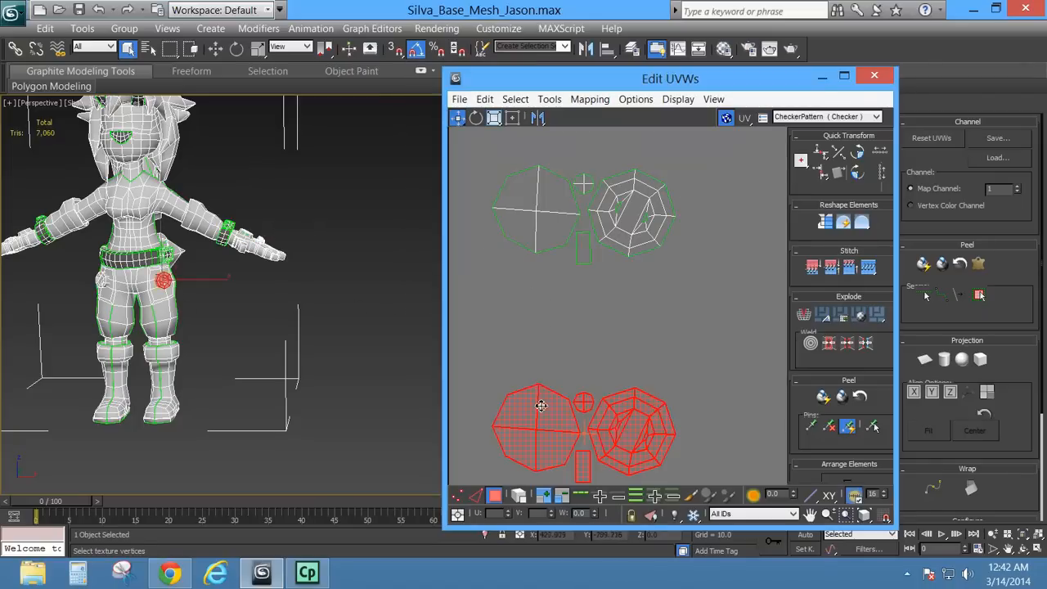
pyautogui.rightClick(523, 327)
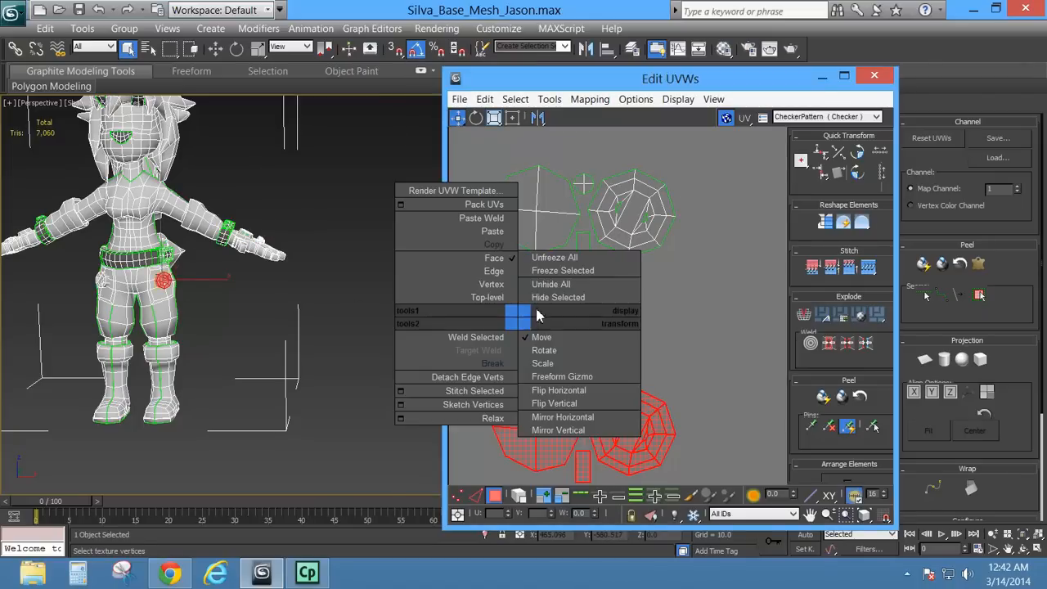
pyautogui.click(499, 234)
pyautogui.moveTo(554, 225); pyautogui.dragTo(544, 327)
pyautogui.moveTo(545, 328); pyautogui.dragTo(564, 205, button='middle')
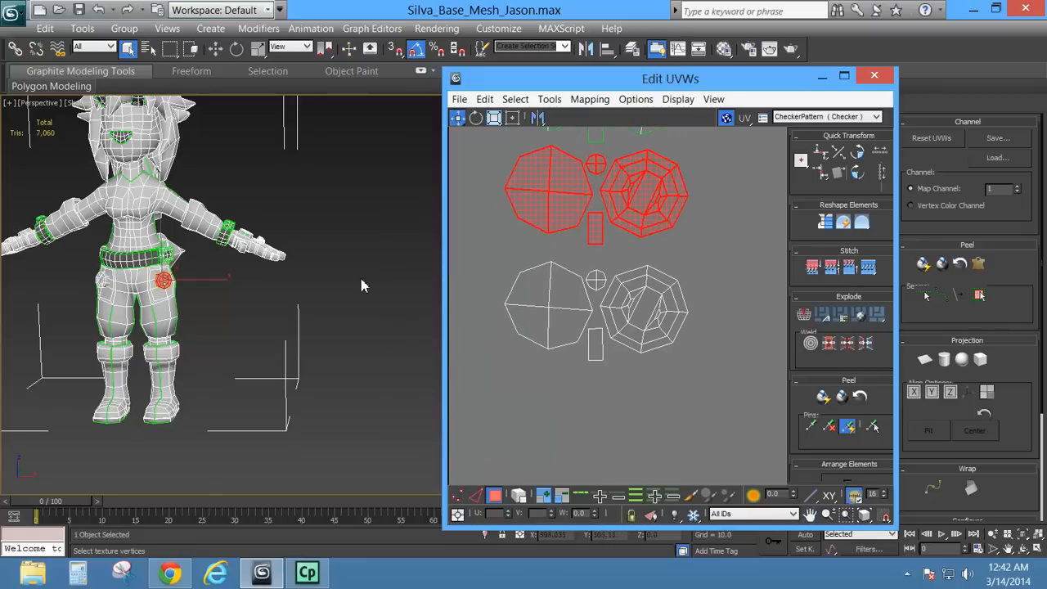
# Paste the copied UVs onto the stud on the right trouser leg and place its shells to the right of the upper set.
pyautogui.click(104, 280)
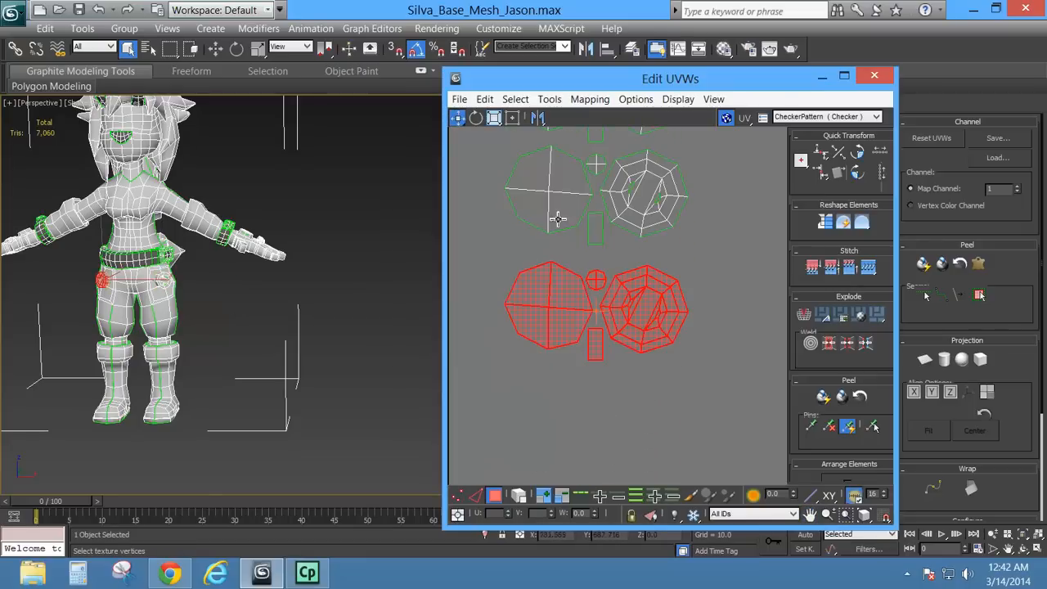
pyautogui.rightClick(493, 260)
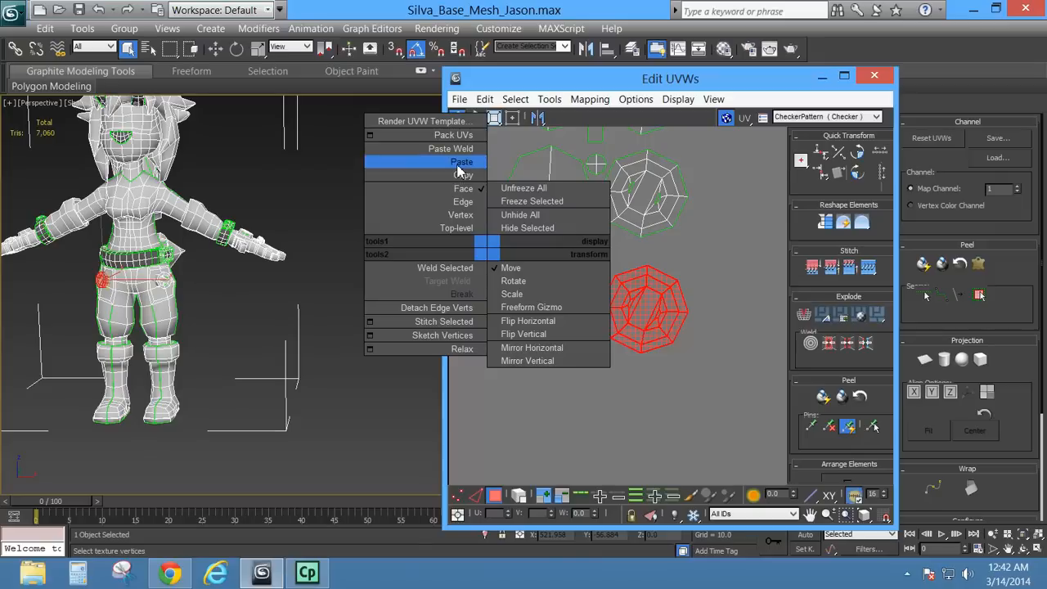
pyautogui.click(461, 172)
pyautogui.moveTo(563, 237); pyautogui.dragTo(550, 324, button='middle')
pyautogui.scroll(-5, 545, 390)
pyautogui.moveTo(533, 278); pyautogui.dragTo(606, 281)
# Paste the copied UVs onto the large stud on the right hand and place its shells at the right of the second row.
pyautogui.keyDown('alt'); pyautogui.moveTo(180, 299); pyautogui.dragTo(294, 313, button='middle'); pyautogui.keyUp('alt')
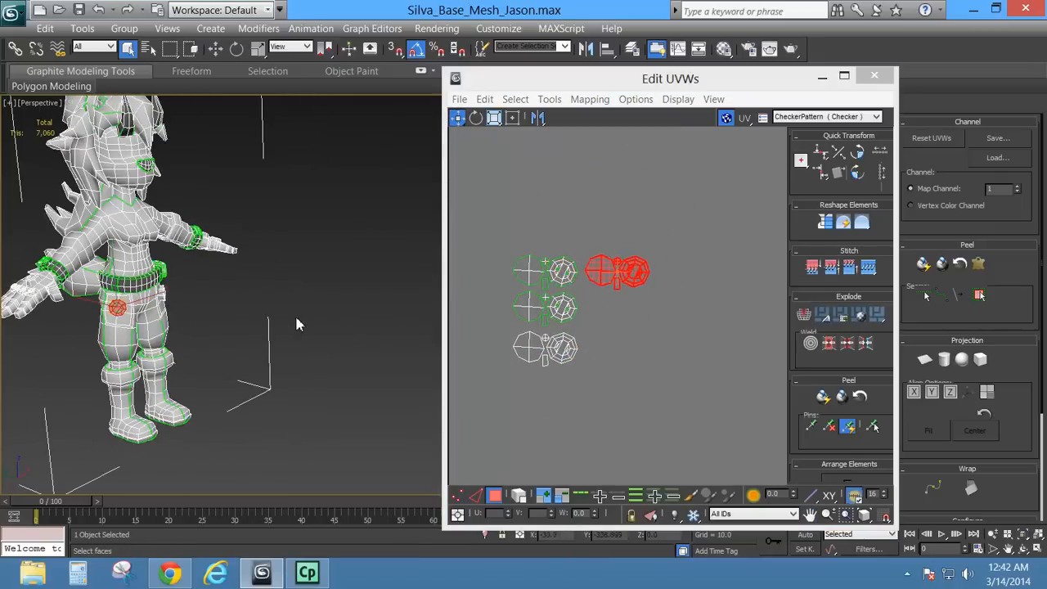
pyautogui.click(556, 347)
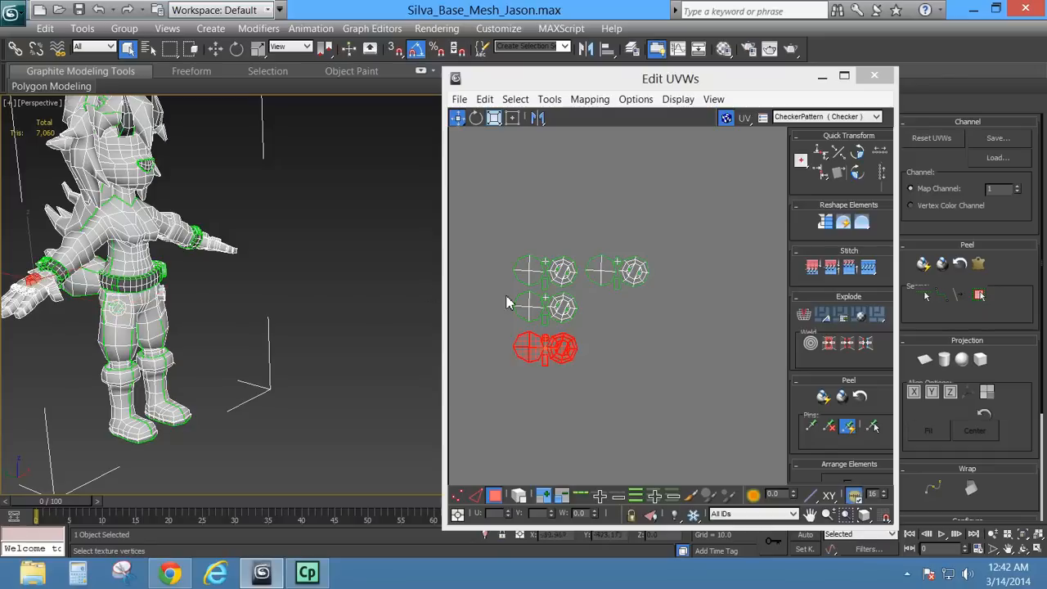
pyautogui.rightClick(626, 342)
pyautogui.click(601, 254)
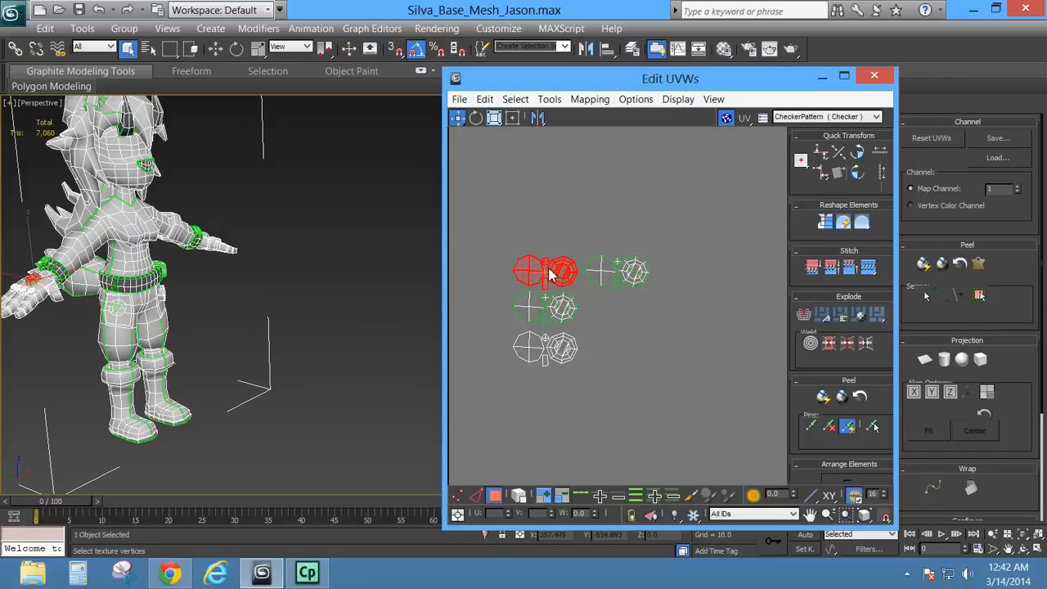
pyautogui.moveTo(556, 273); pyautogui.dragTo(634, 311)
# Check both trouser studs' shells, then paste the copied UVs onto the left-leg stud again and realign its shells in the second row.
pyautogui.moveTo(215, 311); pyautogui.dragTo(256, 311, button='middle')
pyautogui.click(206, 296)
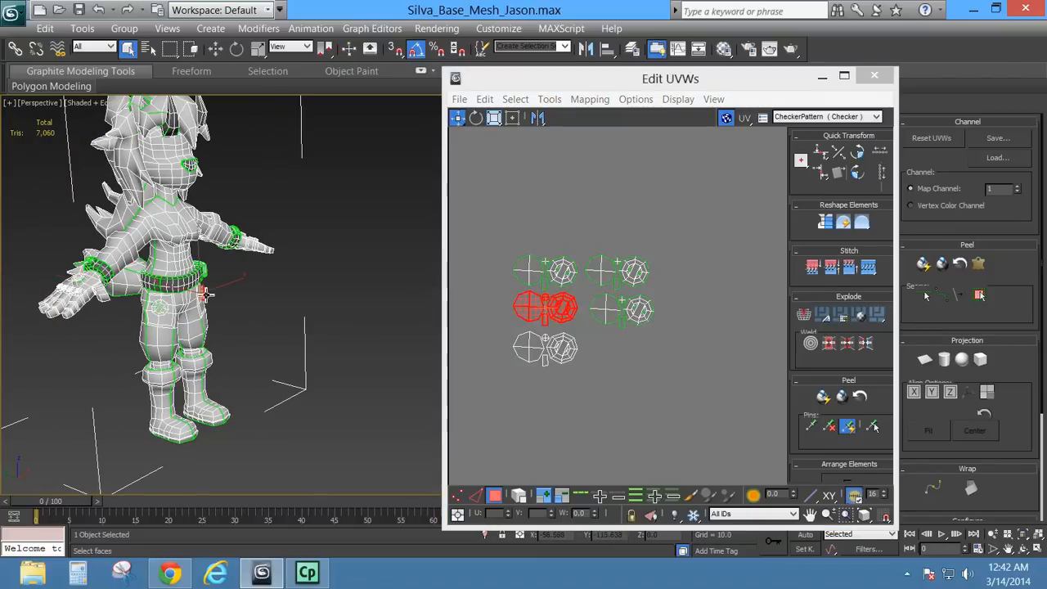
pyautogui.click(161, 307)
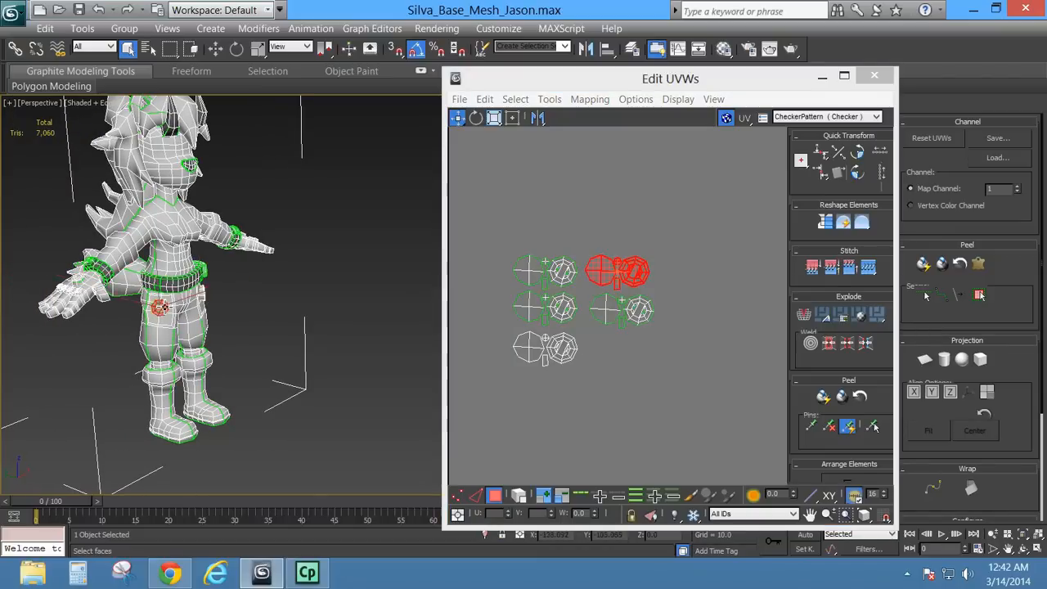
pyautogui.click(205, 294)
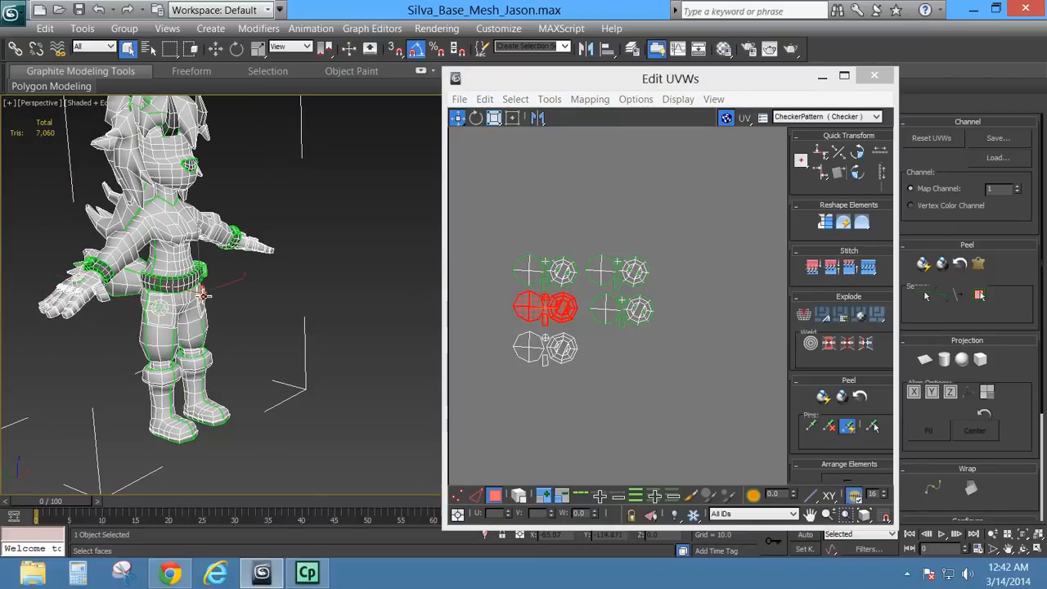
pyautogui.rightClick(554, 224)
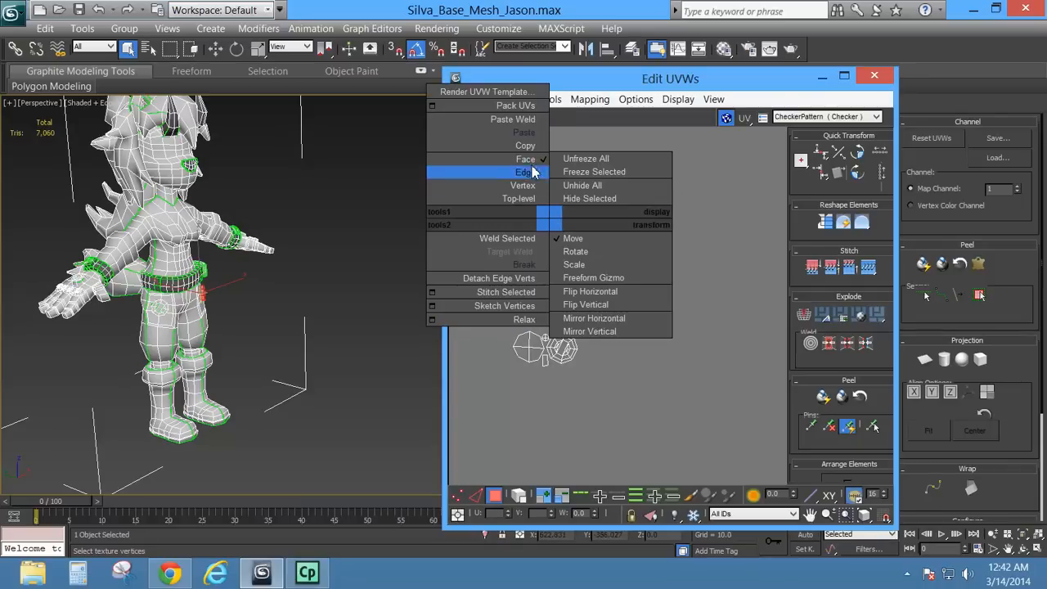
pyautogui.click(528, 136)
pyautogui.moveTo(556, 281); pyautogui.dragTo(557, 312)
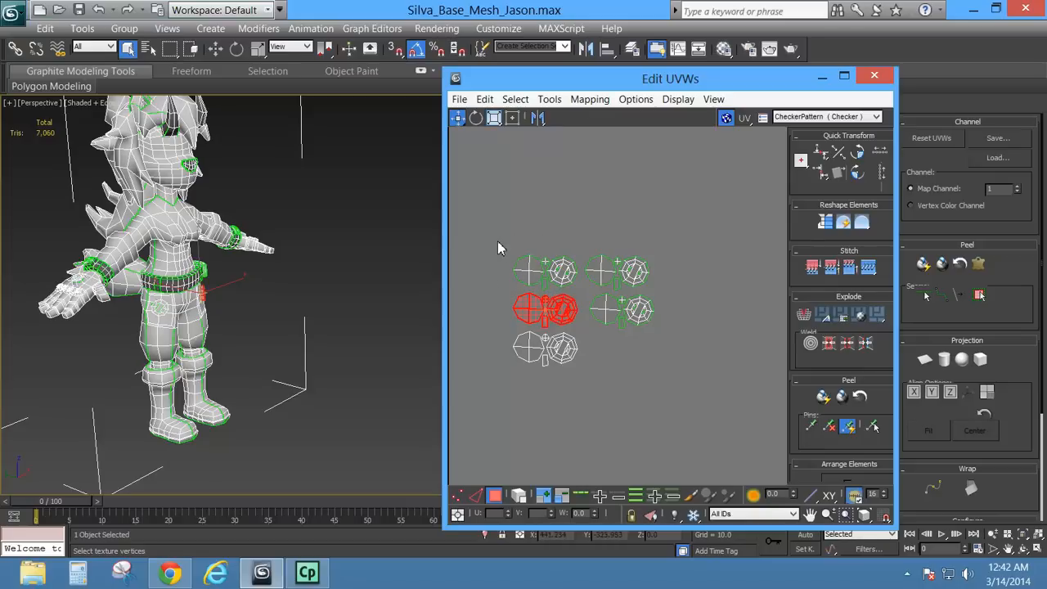
# Paste the copied UVs onto the right hand's index knuckle stud and move its shells well above the other sets to start a new row.
pyautogui.keyDown('alt'); pyautogui.moveTo(139, 304); pyautogui.dragTo(237, 325, button='middle'); pyautogui.keyUp('alt')
pyautogui.scroll(2, 242, 326)
pyautogui.moveTo(183, 371); pyautogui.dragTo(244, 351, button='middle')
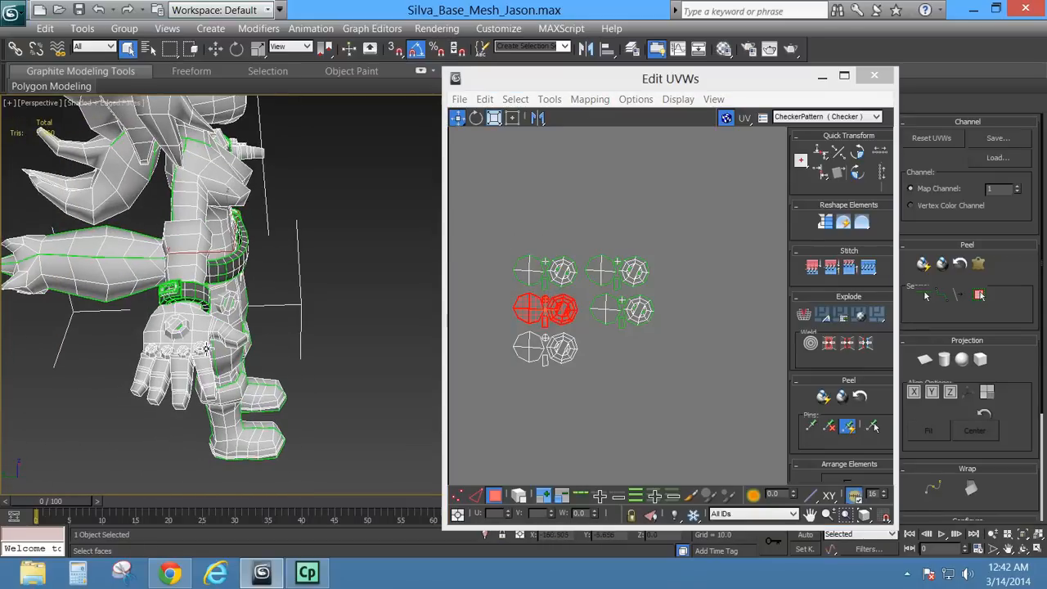
pyautogui.click(205, 349)
pyautogui.rightClick(534, 344)
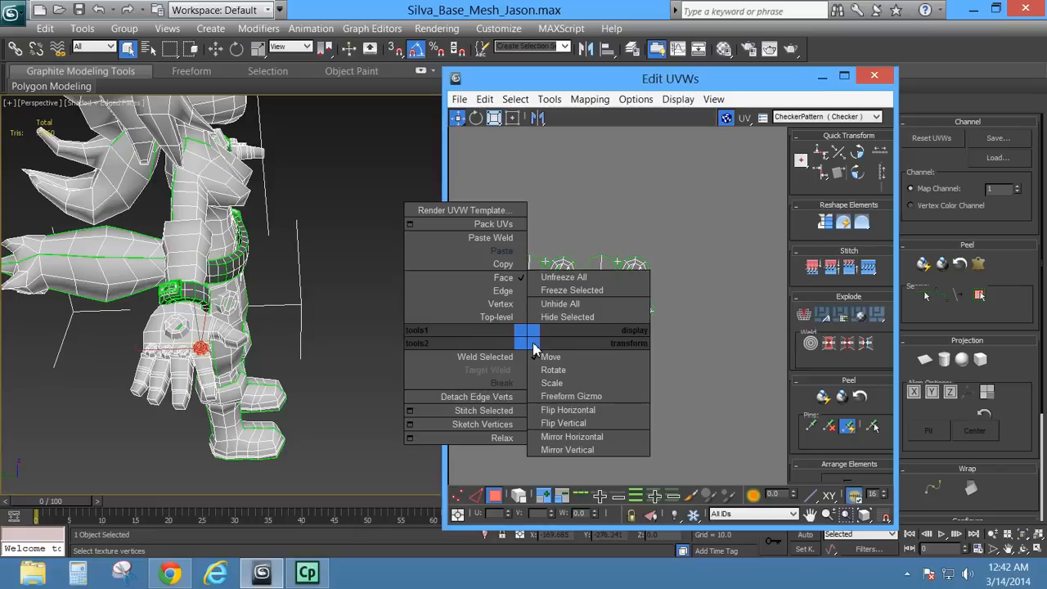
pyautogui.click(496, 249)
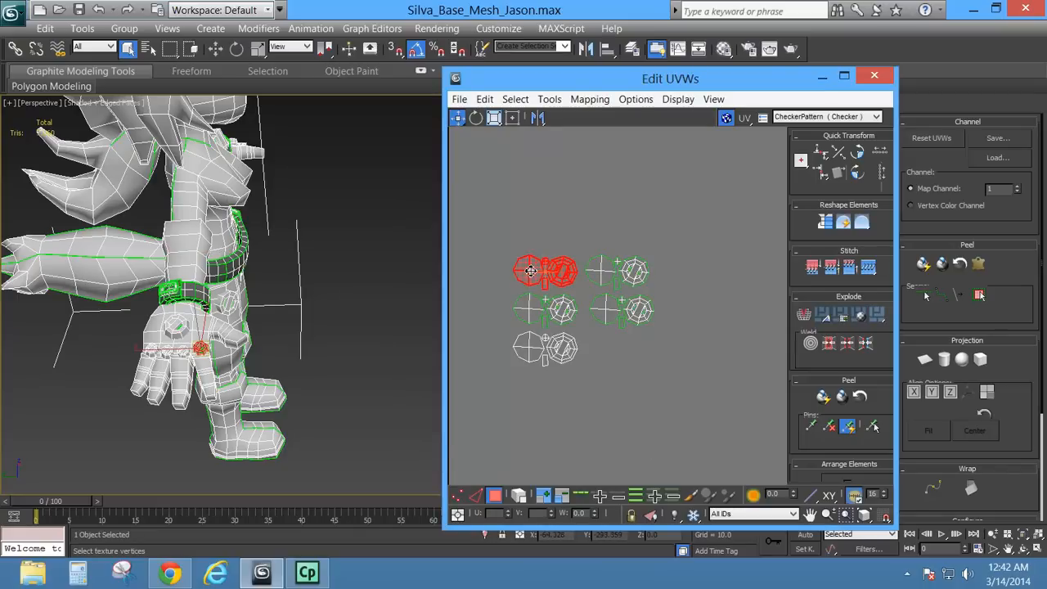
pyautogui.moveTo(529, 271); pyautogui.dragTo(539, 154)
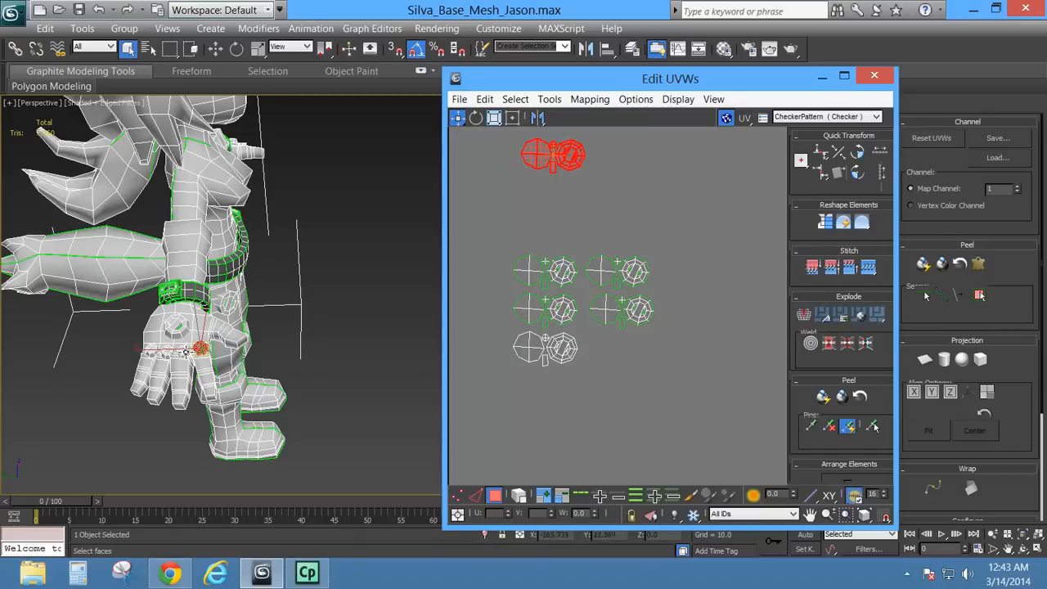
# Paste the copied UVs onto the right hand's middle knuckle stud and place its shells beside the index knuckle's set.
pyautogui.hotkey('ctrl', 'z')
pyautogui.rightClick(548, 204)
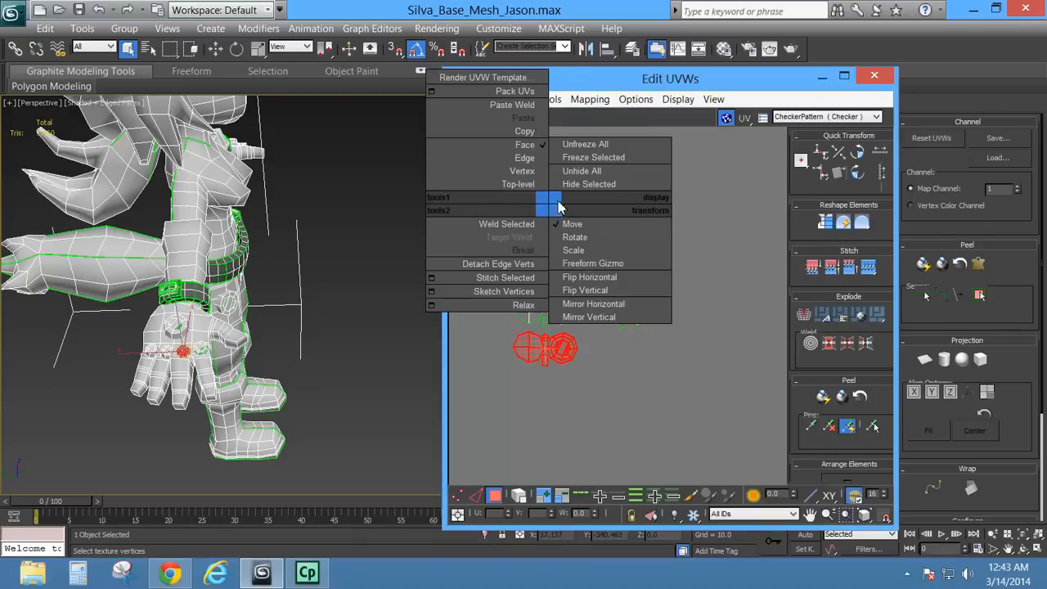
pyautogui.click(553, 170)
pyautogui.moveTo(535, 270); pyautogui.dragTo(621, 155)
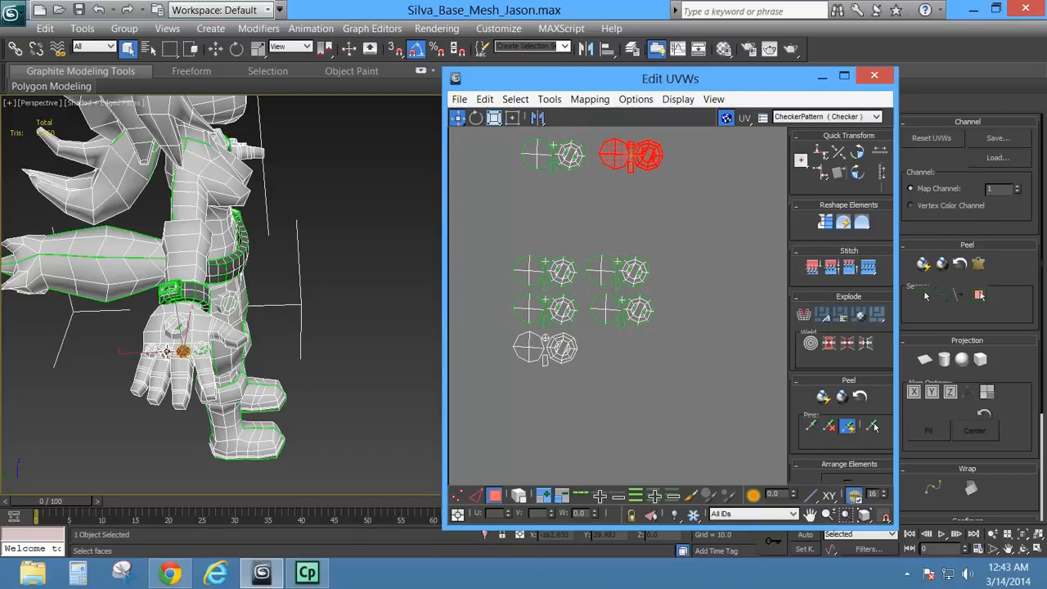
# Paste the copied UVs onto the right hand's ring-finger knuckle stud and place its shells third in the knuckle row.
pyautogui.hotkey('ctrl', 'z')
pyautogui.rightClick(568, 210)
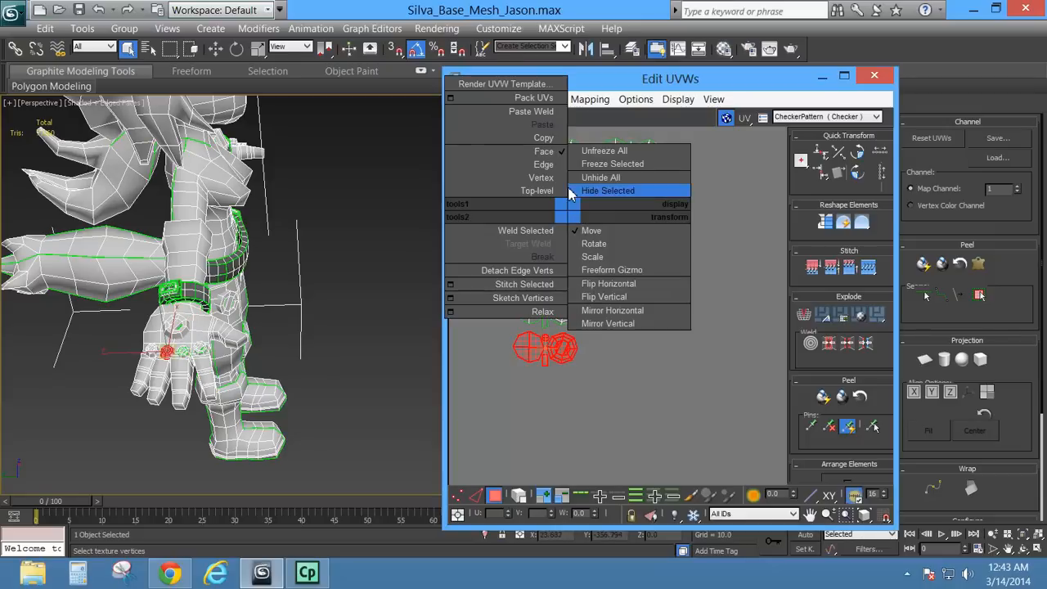
pyautogui.click(546, 126)
pyautogui.moveTo(533, 271); pyautogui.dragTo(697, 156)
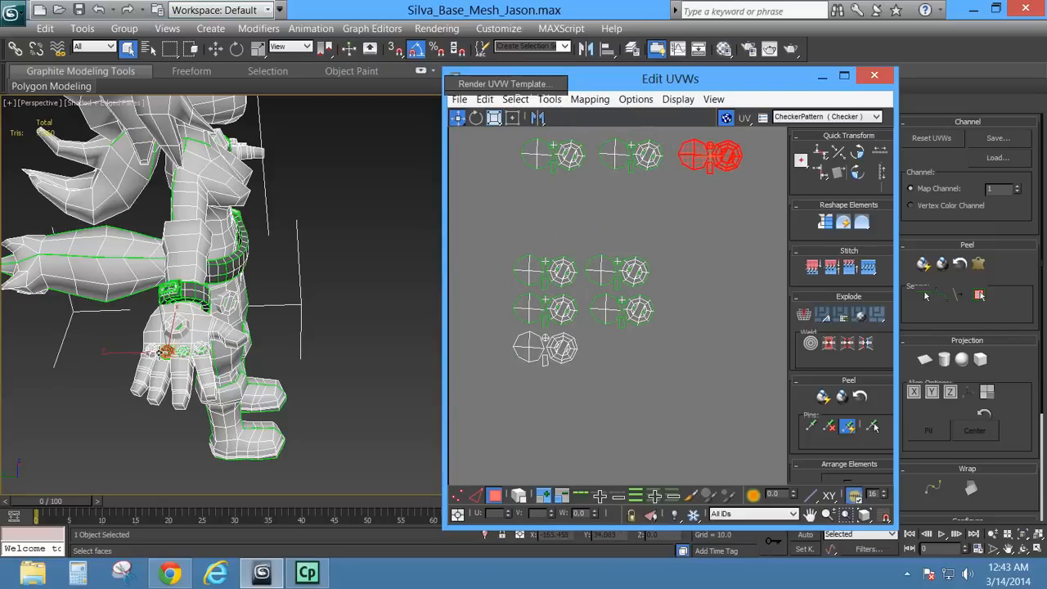
# Paste the copied UVs onto the right hand's little-finger knuckle stud and place its shells fourth in the knuckle row.
pyautogui.hotkey('ctrl', 'z')
pyautogui.rightClick(570, 231)
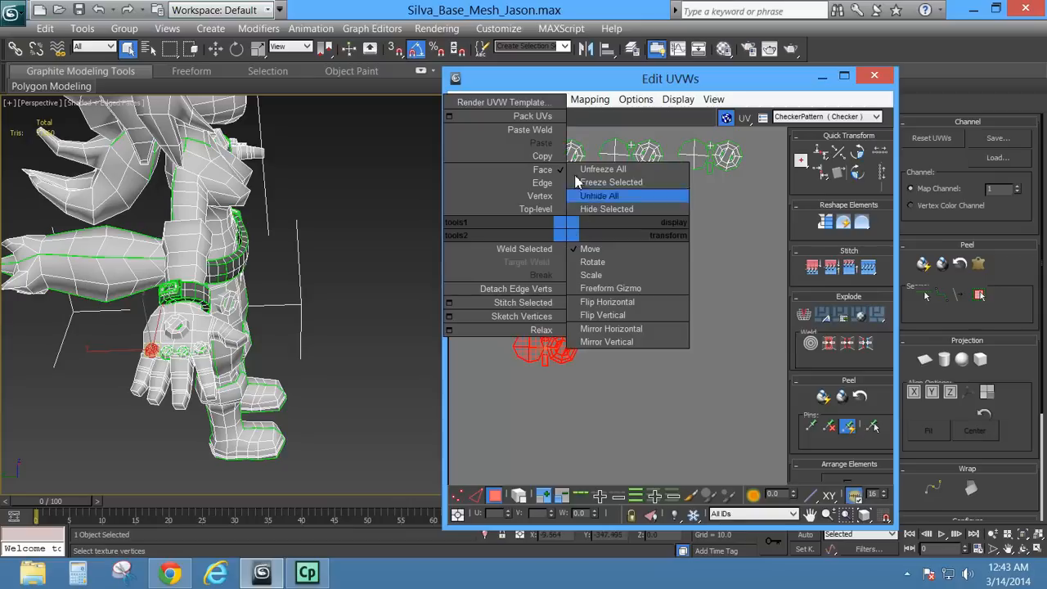
pyautogui.click(533, 144)
pyautogui.moveTo(615, 264); pyautogui.dragTo(555, 308, button='middle')
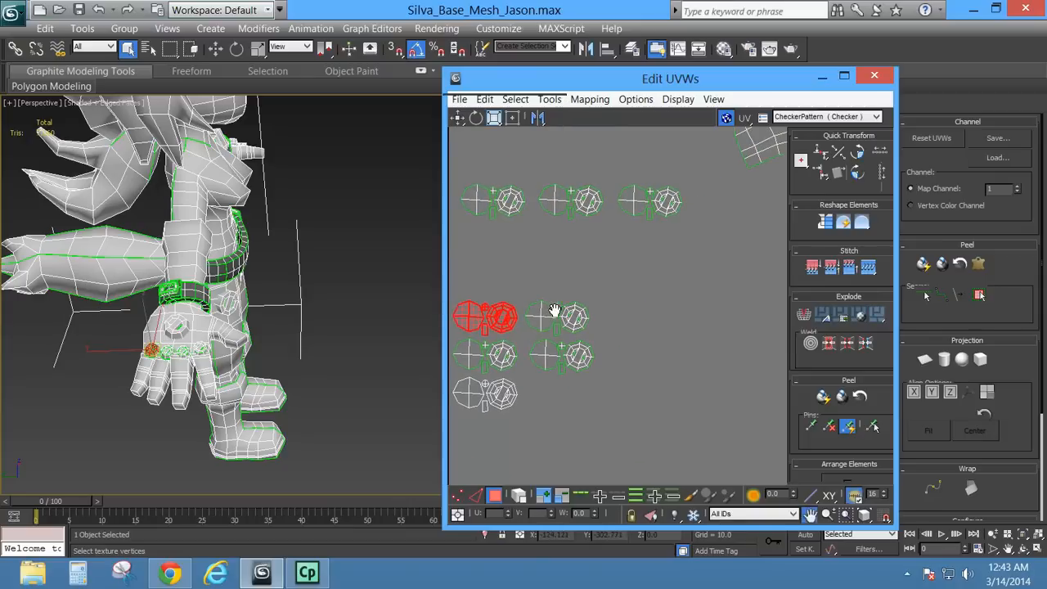
pyautogui.moveTo(501, 320); pyautogui.dragTo(752, 206)
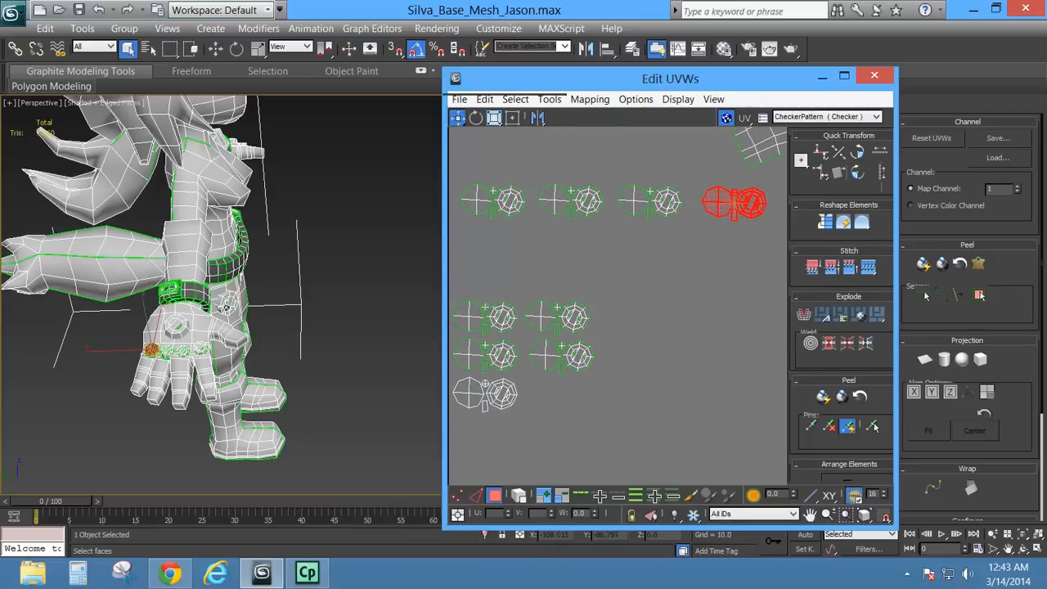
# Paste the copied UVs onto the left hand's index knuckle stud and move its shells below the first set to start a second knuckle row.
pyautogui.keyDown('alt'); pyautogui.moveTo(278, 297); pyautogui.dragTo(232, 360, button='middle'); pyautogui.keyUp('alt')
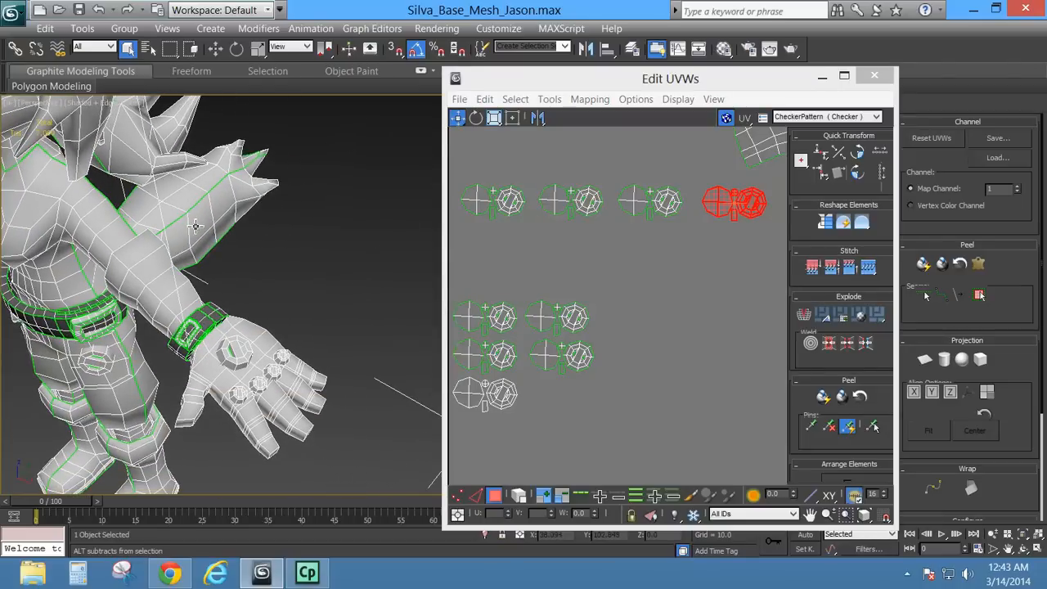
pyautogui.click(243, 399)
pyautogui.rightClick(623, 351)
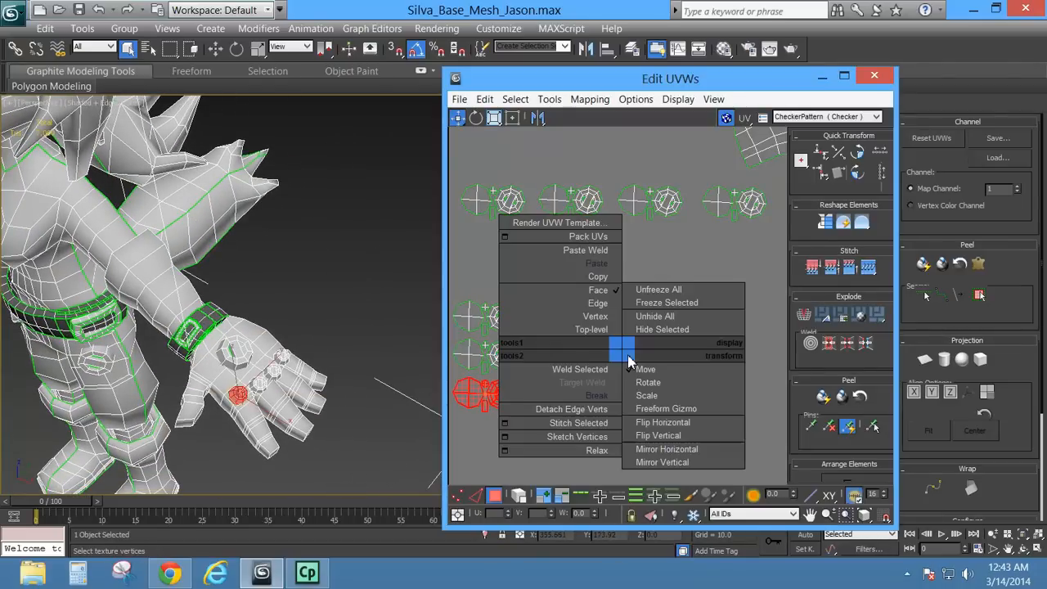
pyautogui.click(605, 290)
pyautogui.moveTo(507, 391); pyautogui.dragTo(524, 242)
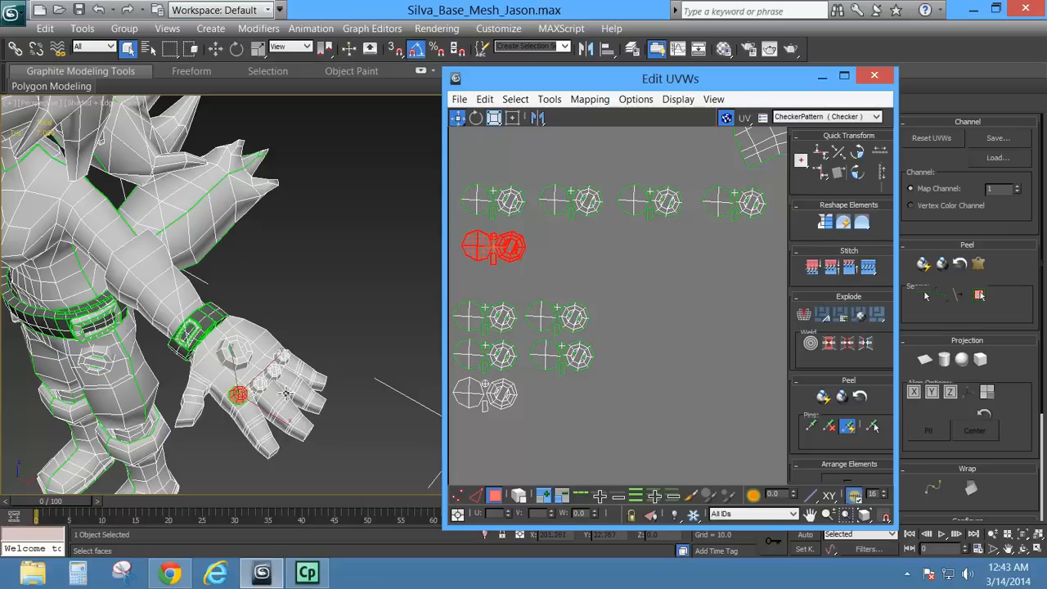
# Paste the copied UVs onto the left hand's middle knuckle stud and place its shells second in the lower knuckle row.
pyautogui.click(259, 386)
pyautogui.rightClick(678, 357)
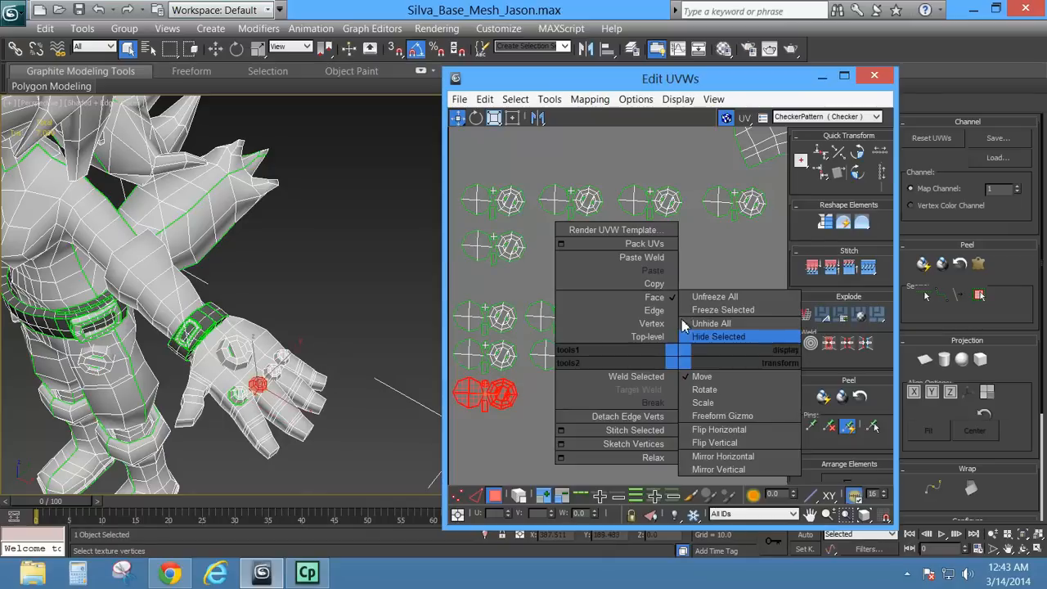
pyautogui.click(654, 273)
pyautogui.moveTo(495, 330); pyautogui.dragTo(586, 254)
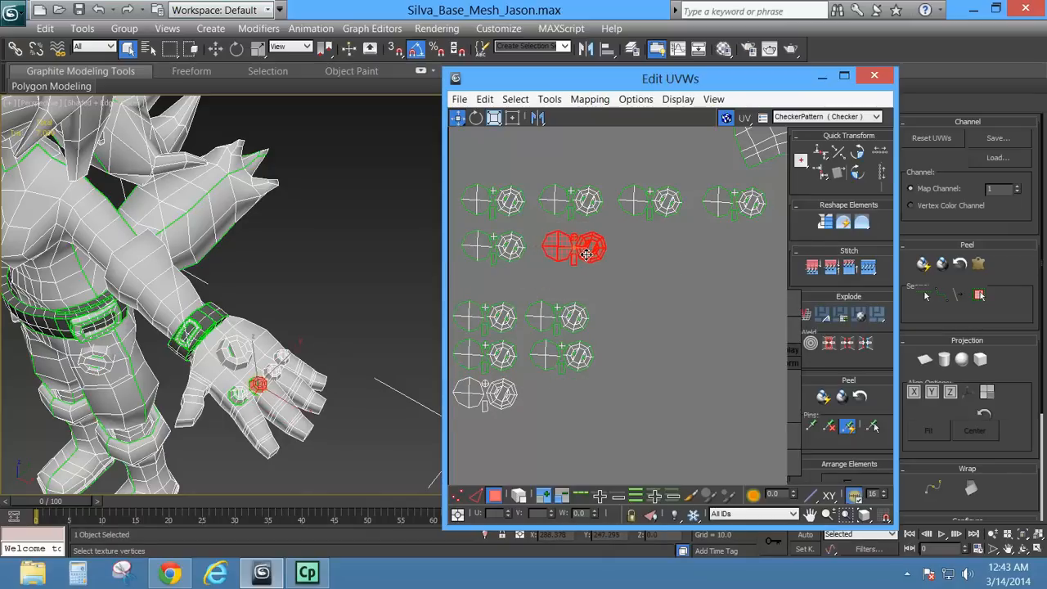
# Paste the copied UVs onto the left hand's ring-finger knuckle stud and place its shells third in the lower knuckle row.
pyautogui.click(279, 376)
pyautogui.rightClick(673, 307)
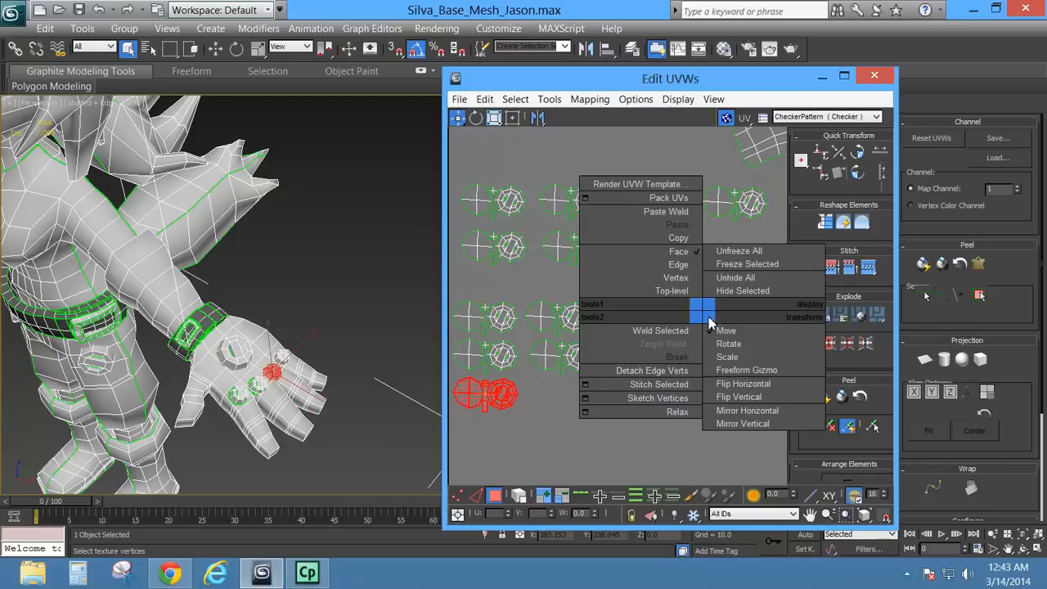
pyautogui.click(678, 241)
pyautogui.moveTo(482, 327); pyautogui.dragTo(641, 255)
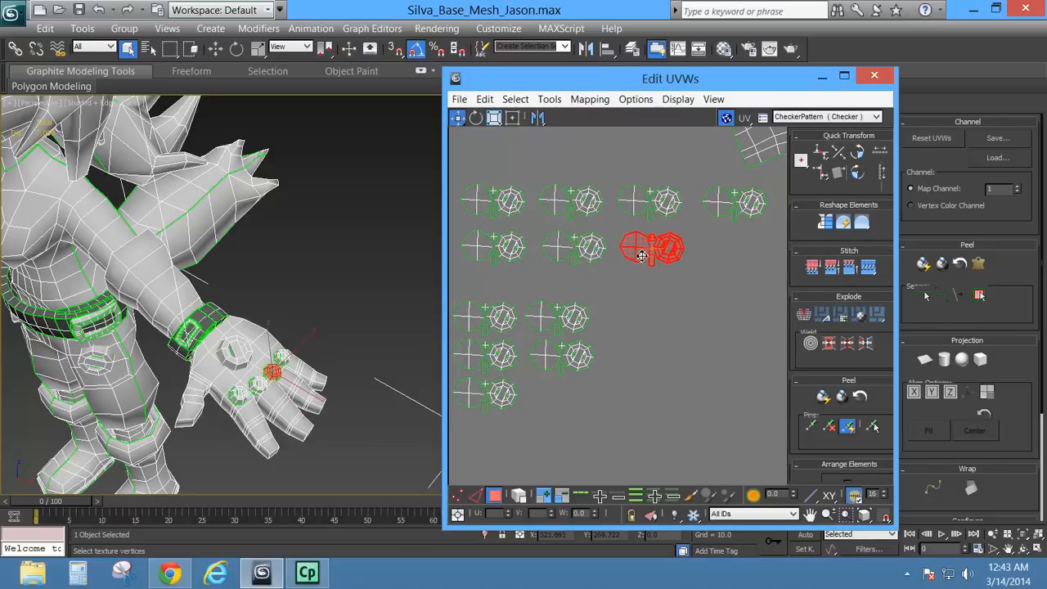
# Paste the copied UVs onto the left hand's little-finger knuckle stud and place its shells fourth in the lower knuckle row.
pyautogui.click(281, 357)
pyautogui.rightClick(619, 341)
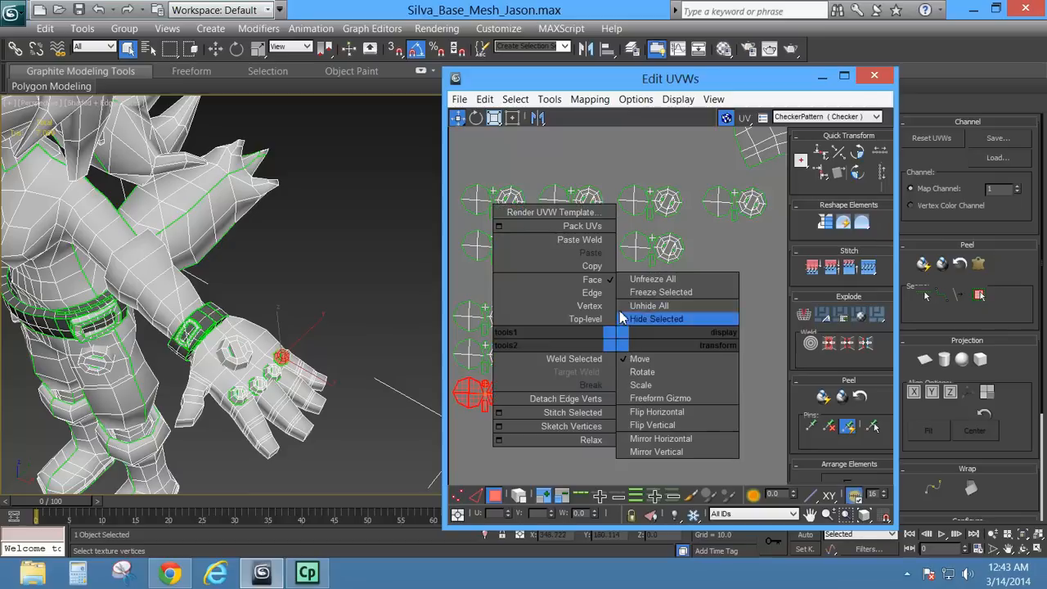
pyautogui.click(590, 253)
pyautogui.moveTo(502, 334); pyautogui.dragTo(749, 263)
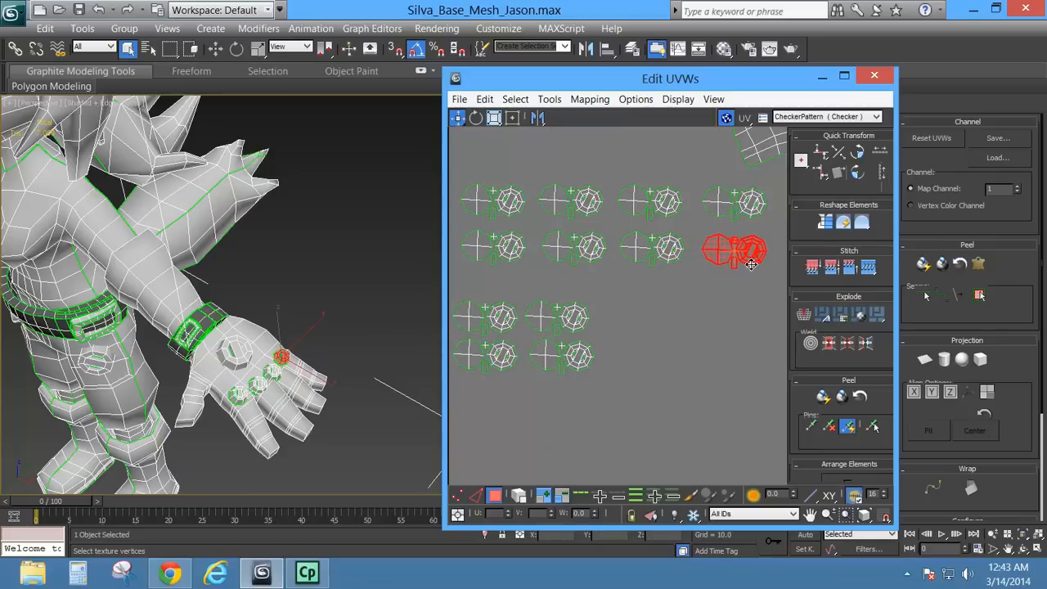
# Scale all eight knuckle stud shell sets down together to about half size and move them just above the large stud shells.
pyautogui.scroll(-3, 705, 349)
pyautogui.moveTo(642, 386); pyautogui.dragTo(517, 333, button='middle')
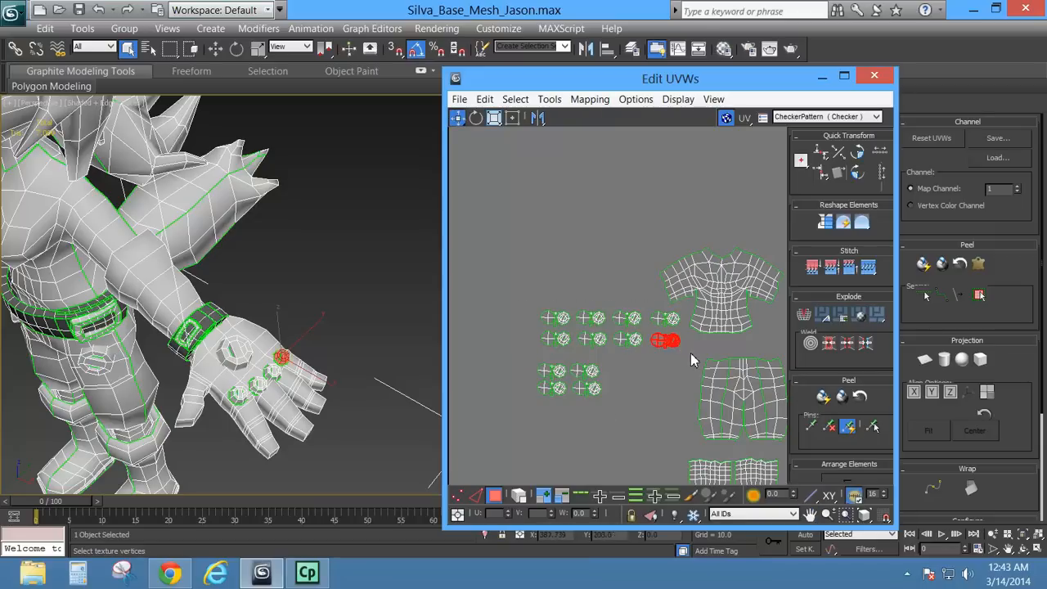
pyautogui.moveTo(690, 353); pyautogui.dragTo(689, 353)
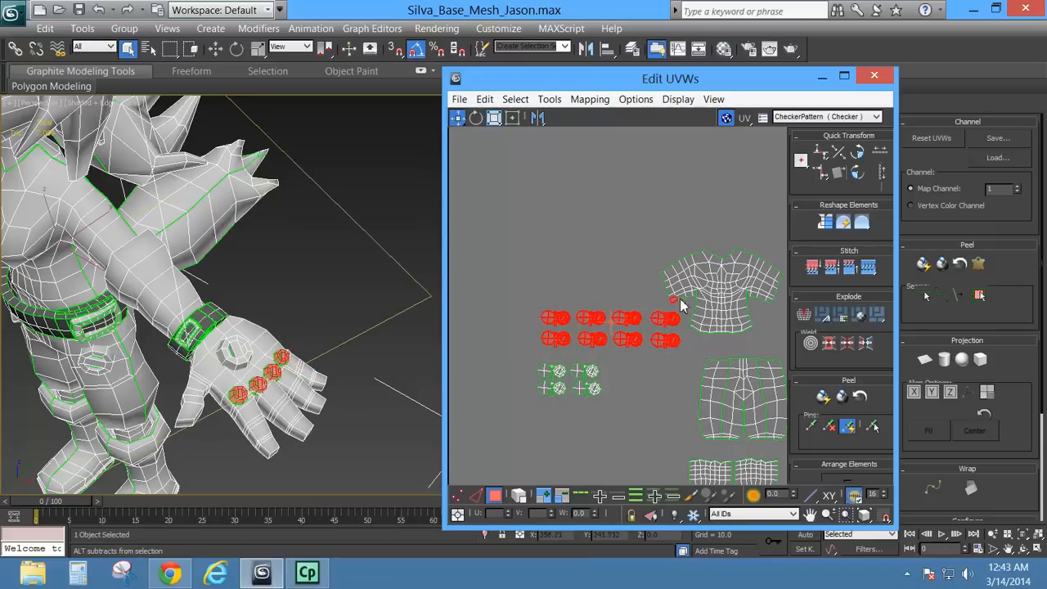
pyautogui.click(494, 116)
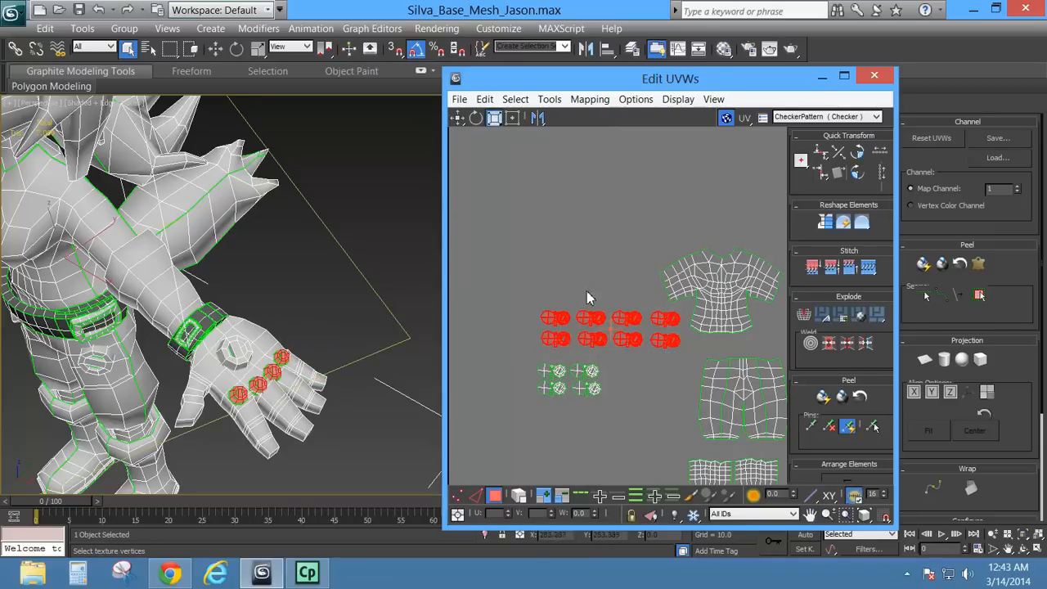
pyautogui.moveTo(566, 320); pyautogui.dragTo(557, 386)
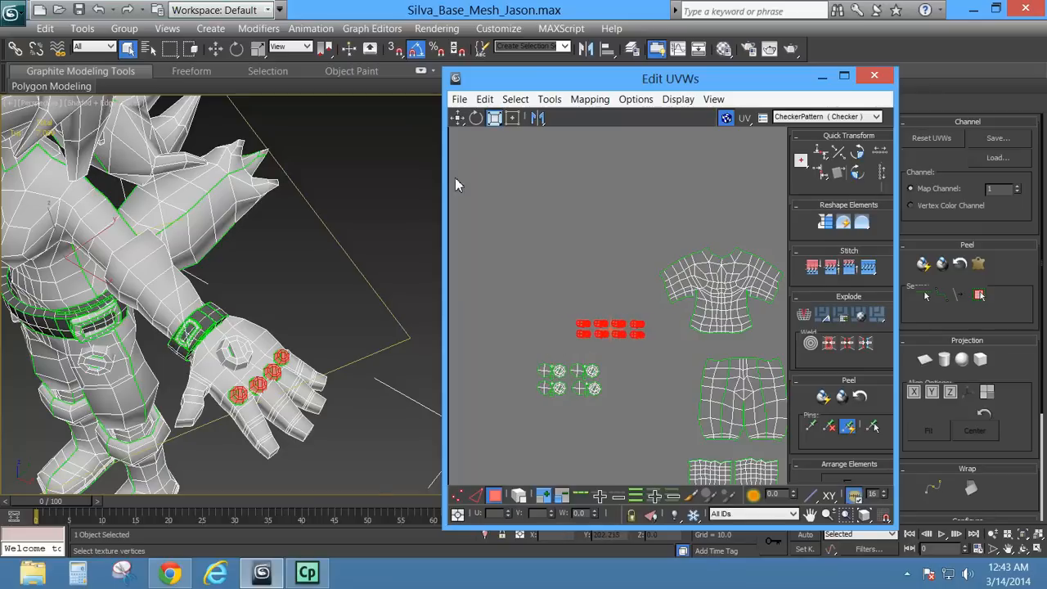
pyautogui.click(458, 118)
pyautogui.moveTo(583, 327); pyautogui.dragTo(551, 343)
# Move the lower row of four knuckle stud shell sets up closer to the upper row.
pyautogui.scroll(7, 554, 385)
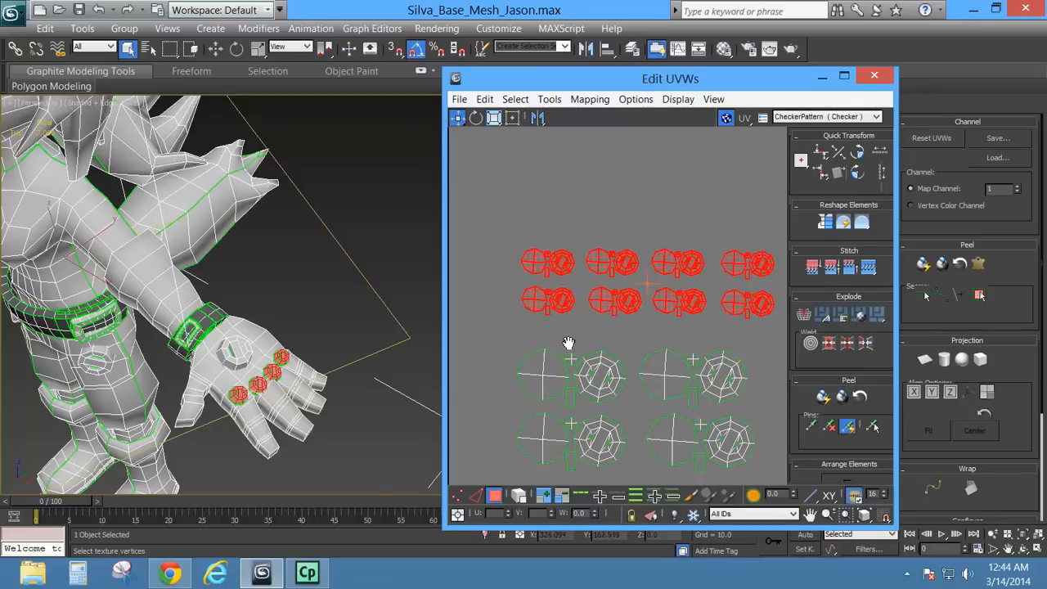
pyautogui.moveTo(520, 368); pyautogui.dragTo(536, 371, button='middle')
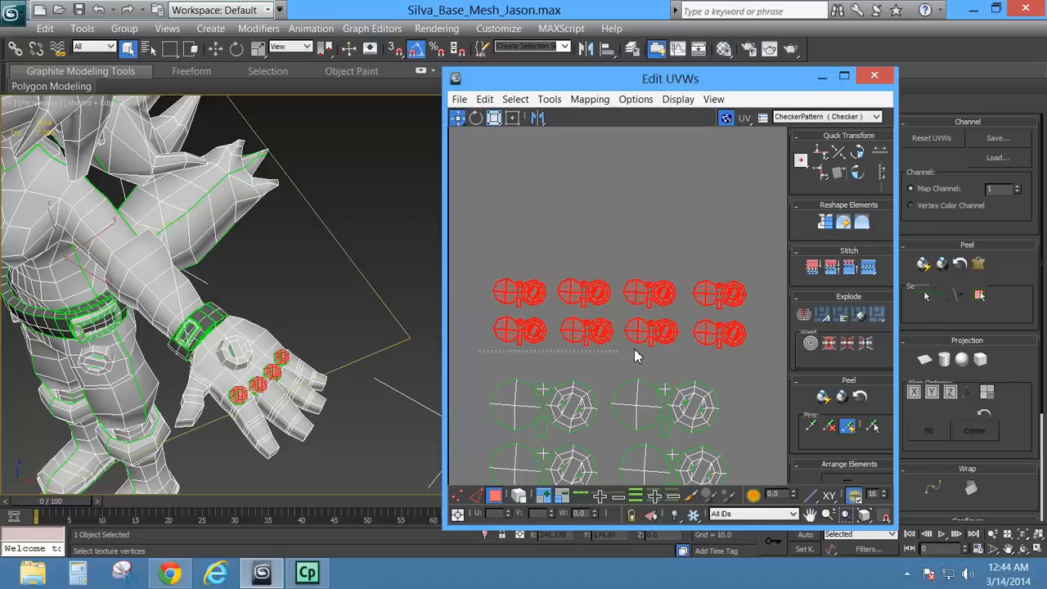
pyautogui.moveTo(636, 356); pyautogui.dragTo(754, 312)
pyautogui.moveTo(510, 331); pyautogui.dragTo(509, 325)
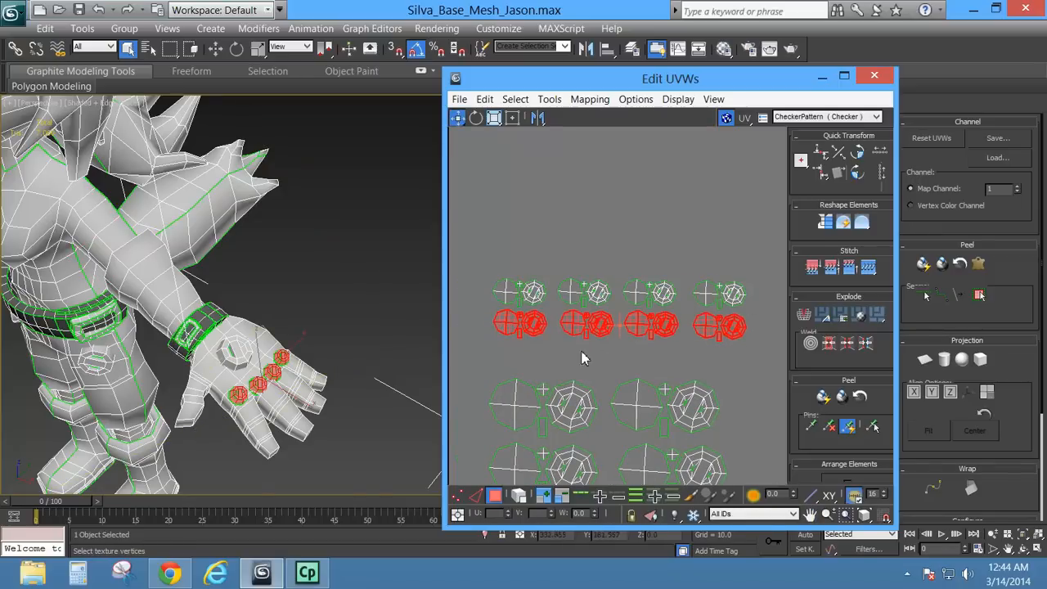
# Shift the second, third and fourth columns of knuckle stud shells toward the first column to close the gaps between them.
pyautogui.moveTo(561, 342); pyautogui.dragTo(559, 343)
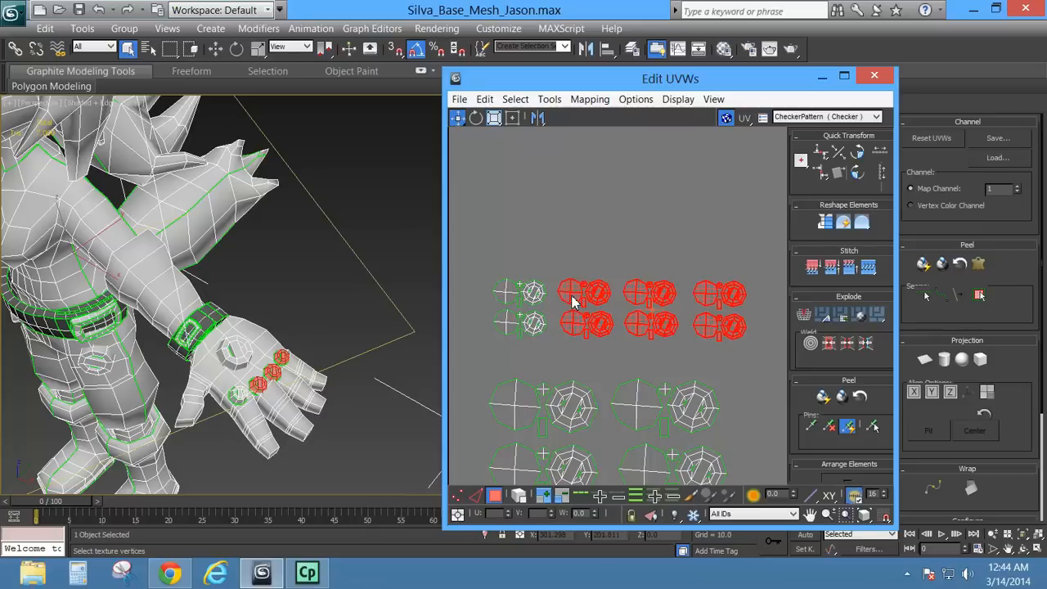
pyautogui.moveTo(572, 301); pyautogui.dragTo(566, 302)
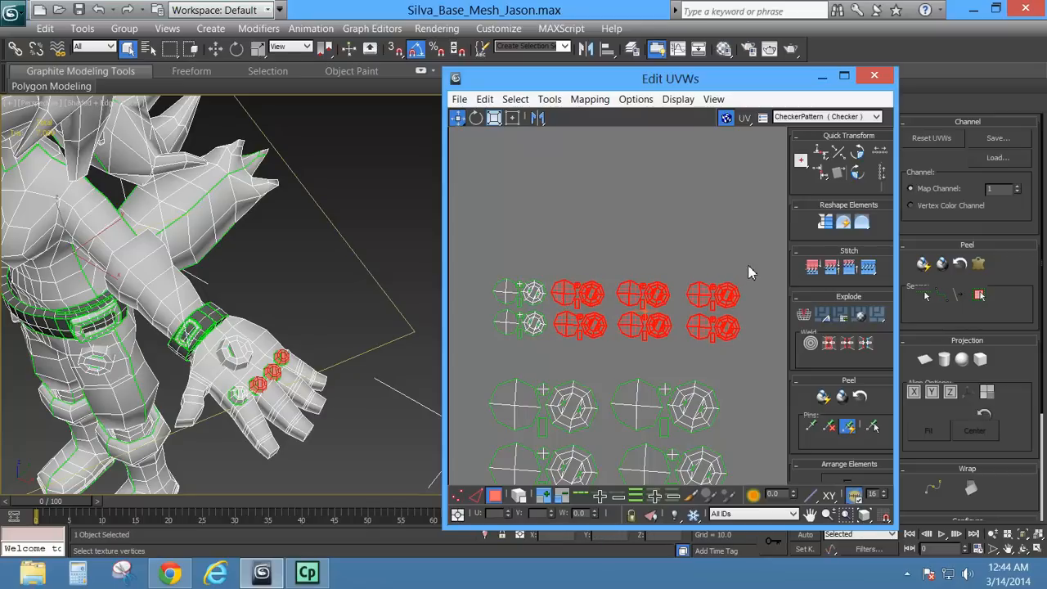
pyautogui.moveTo(615, 350); pyautogui.dragTo(616, 350)
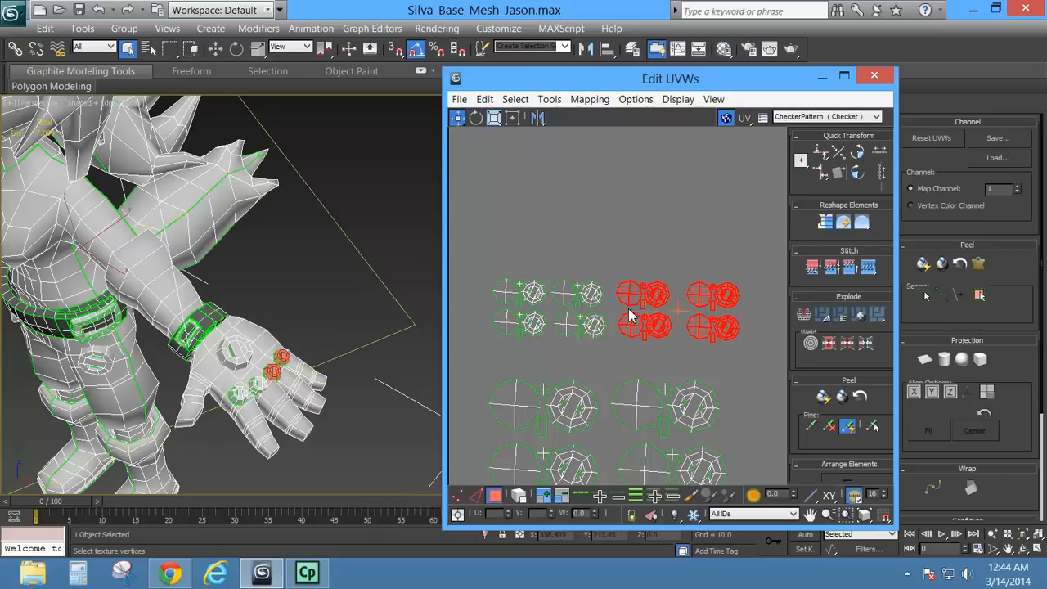
pyautogui.moveTo(631, 305); pyautogui.dragTo(623, 302)
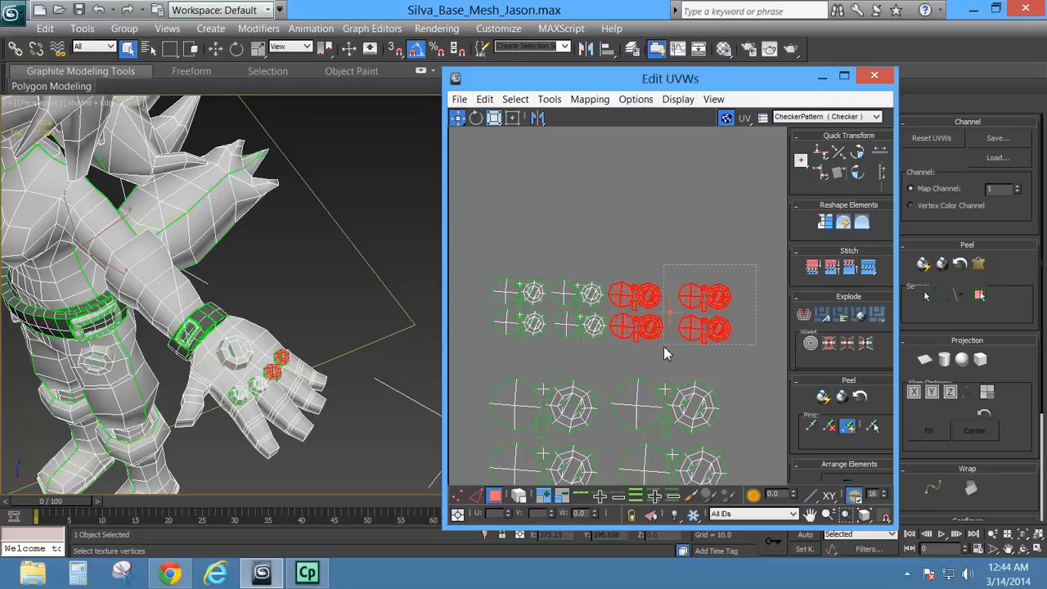
pyautogui.moveTo(663, 346); pyautogui.dragTo(664, 345)
pyautogui.moveTo(694, 303); pyautogui.dragTo(683, 301)
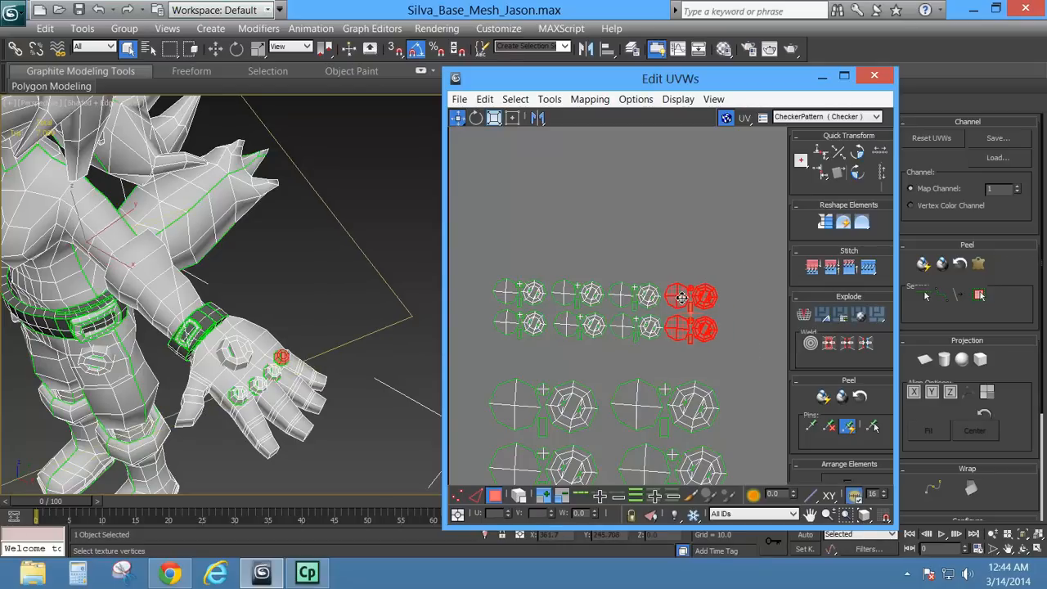
# Nudge the first column of large stud shells toward the second, and move all four large sets up closer to the knuckle rows.
pyautogui.scroll(-3, 648, 325)
pyautogui.moveTo(552, 318); pyautogui.dragTo(744, 425)
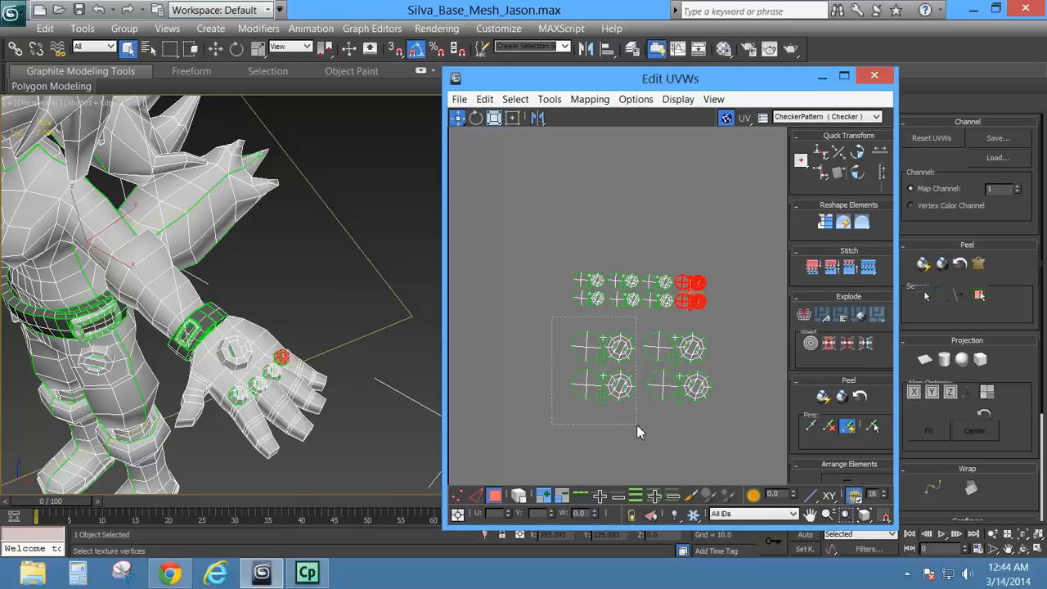
pyautogui.moveTo(638, 432); pyautogui.dragTo(638, 430)
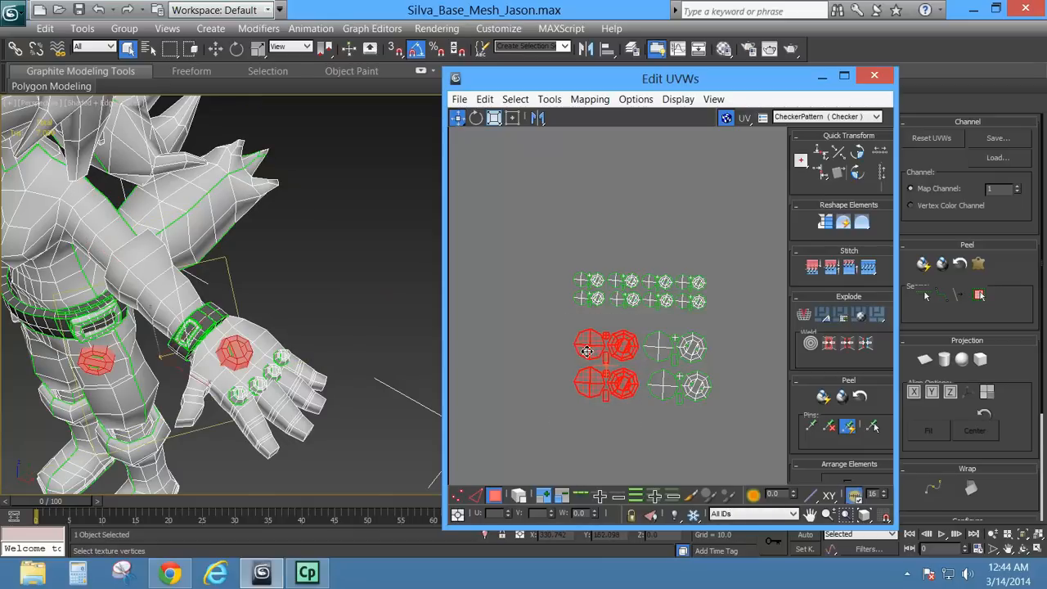
pyautogui.moveTo(586, 351); pyautogui.dragTo(589, 352)
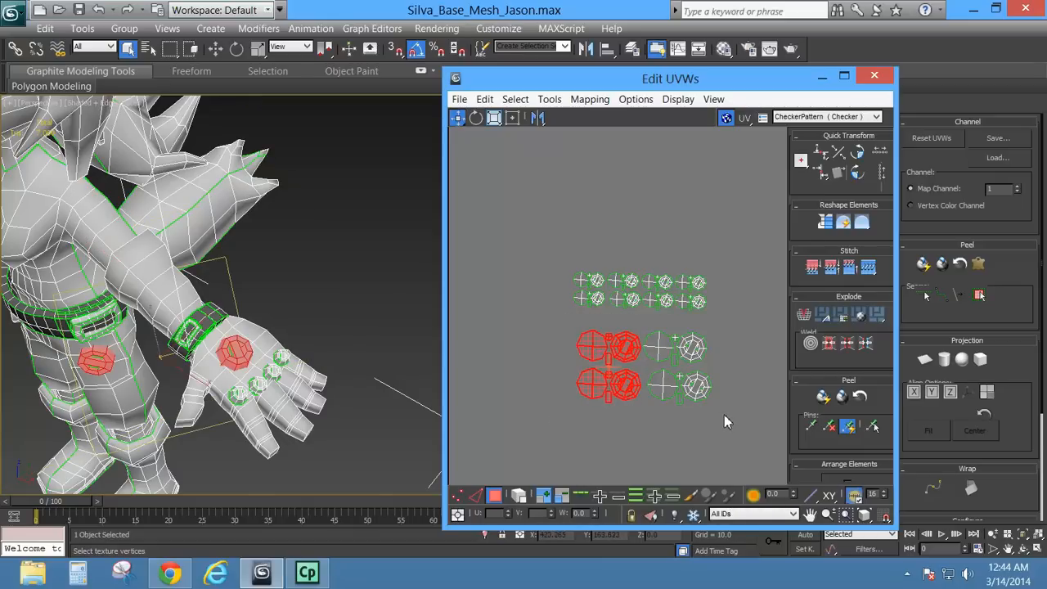
pyautogui.moveTo(550, 319); pyautogui.dragTo(724, 409)
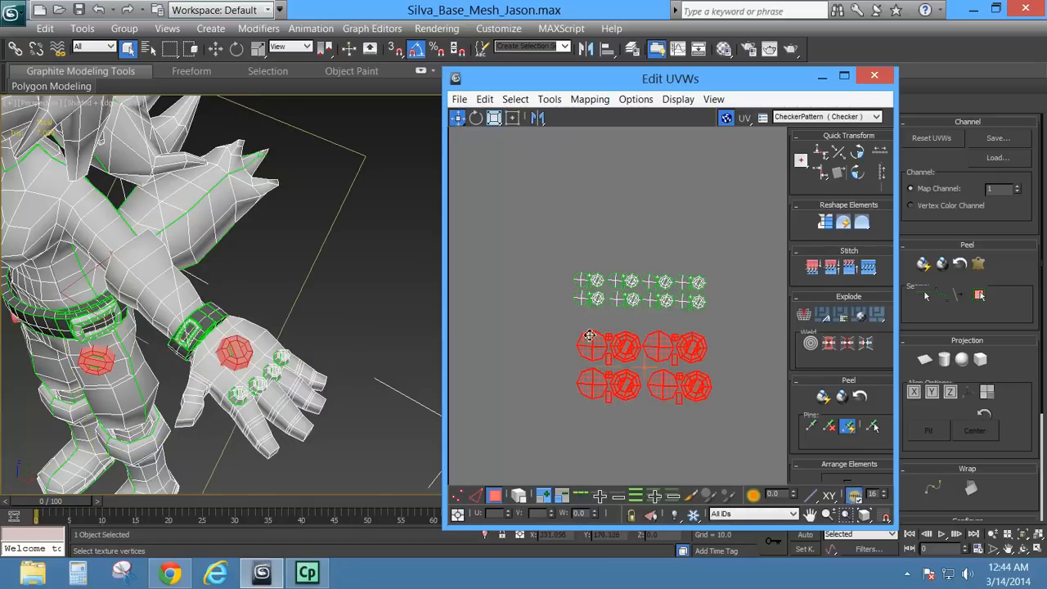
pyautogui.moveTo(592, 346); pyautogui.dragTo(587, 326)
# Select all the large and knuckle stud shells and move them as one group beside the shorts' shells.
pyautogui.scroll(-6, 624, 357)
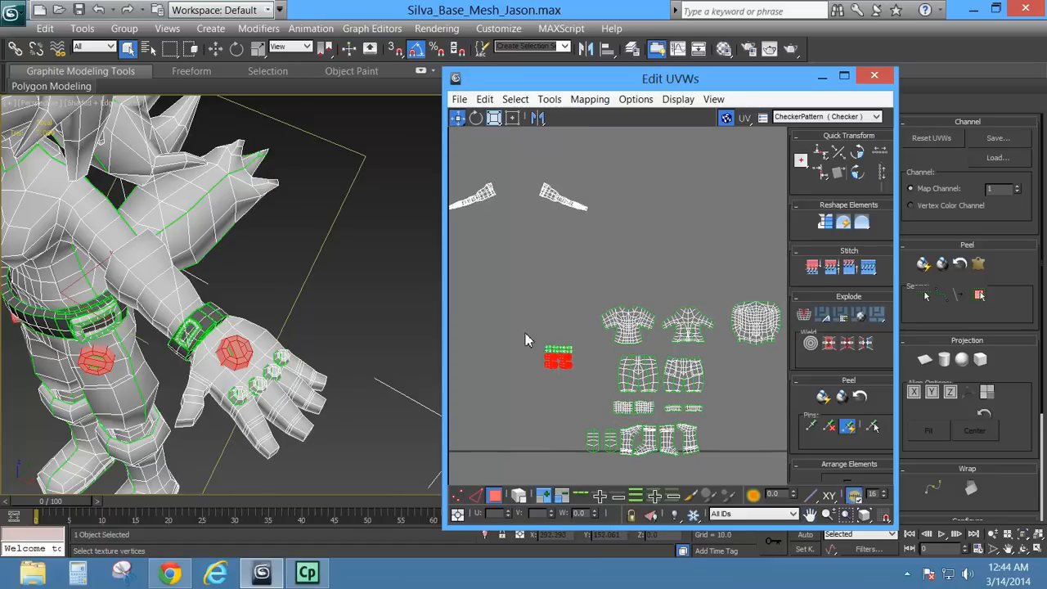
pyautogui.moveTo(559, 362); pyautogui.dragTo(716, 447)
pyautogui.moveTo(723, 445); pyautogui.dragTo(560, 382)
pyautogui.scroll(-3, 561, 378)
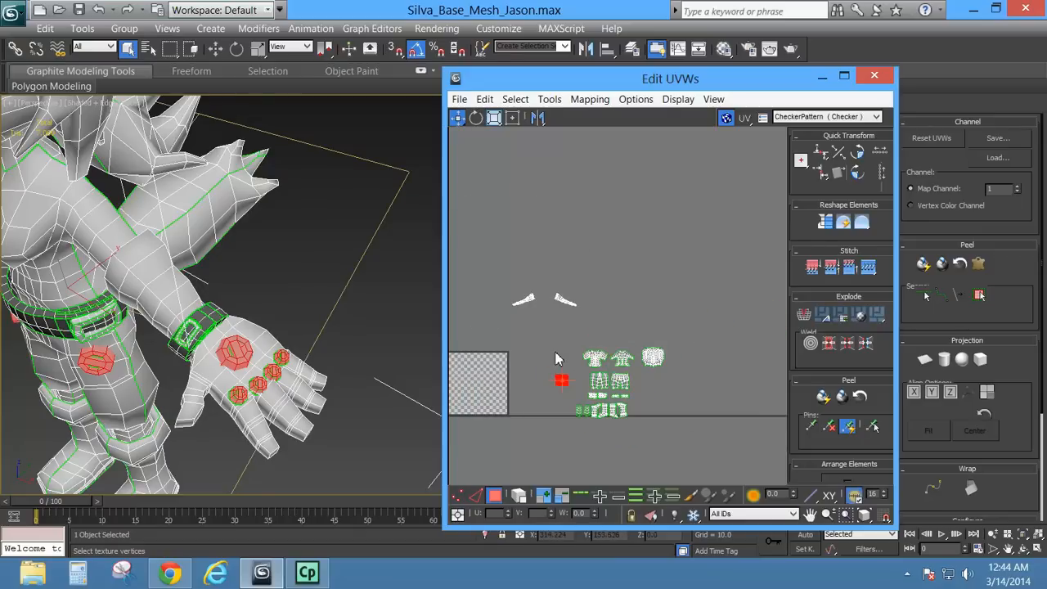
# Save the scene with the arranged stud shells.
pyautogui.moveTo(555, 359); pyautogui.dragTo(722, 350, button='middle')
pyautogui.scroll(-5, 603, 350)
pyautogui.scroll(2, 578, 384)
pyautogui.hotkey('ctrl', 's')
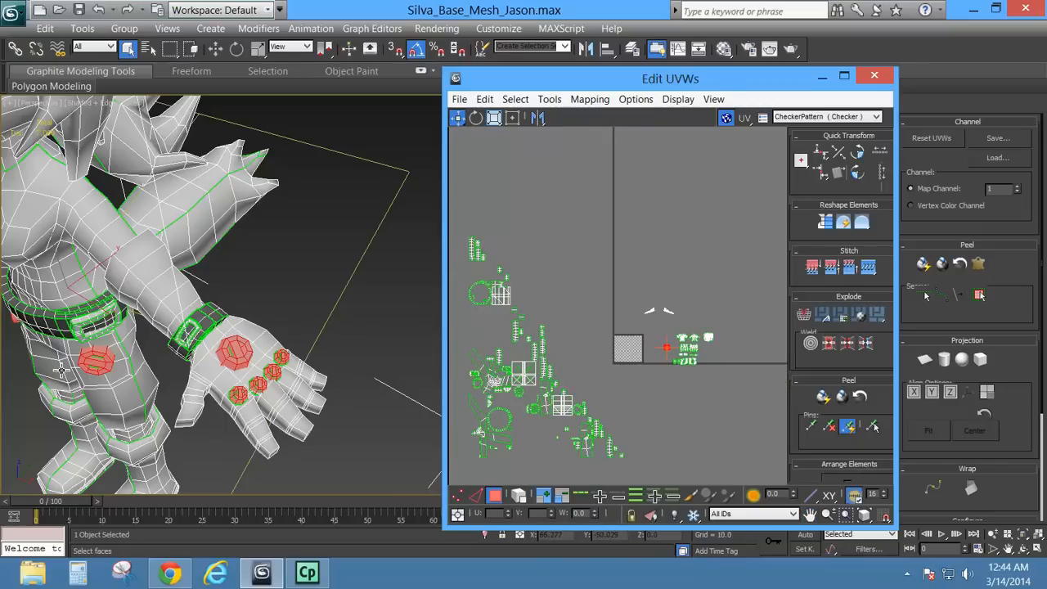
# Close the UV editor and convert Base_Mesh to an Editable Poly, collapsing its Unwrap UVW modifier.
pyautogui.press('z')
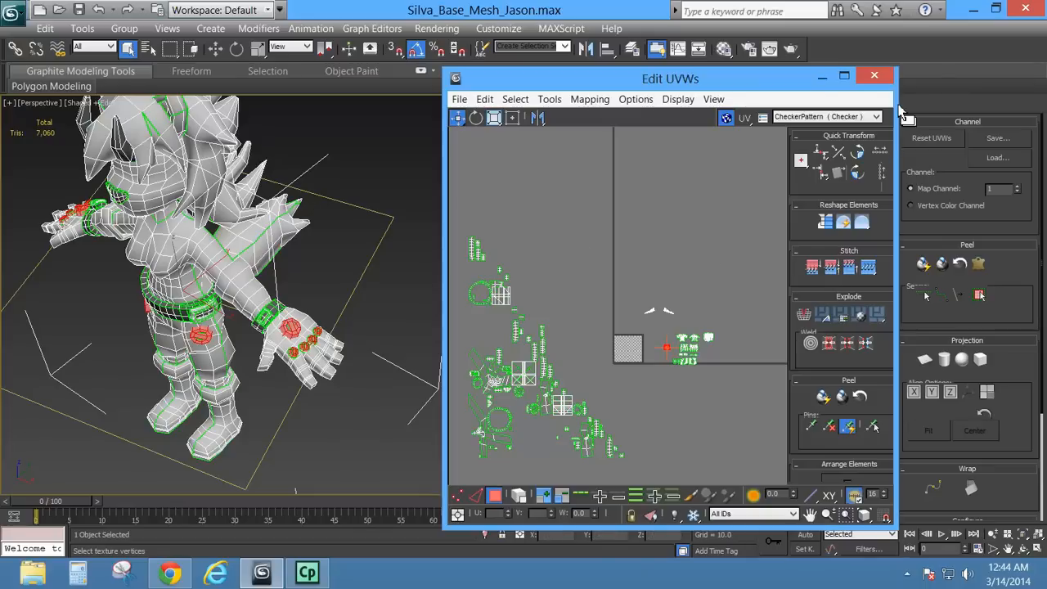
pyautogui.moveTo(774, 79); pyautogui.dragTo(587, 64)
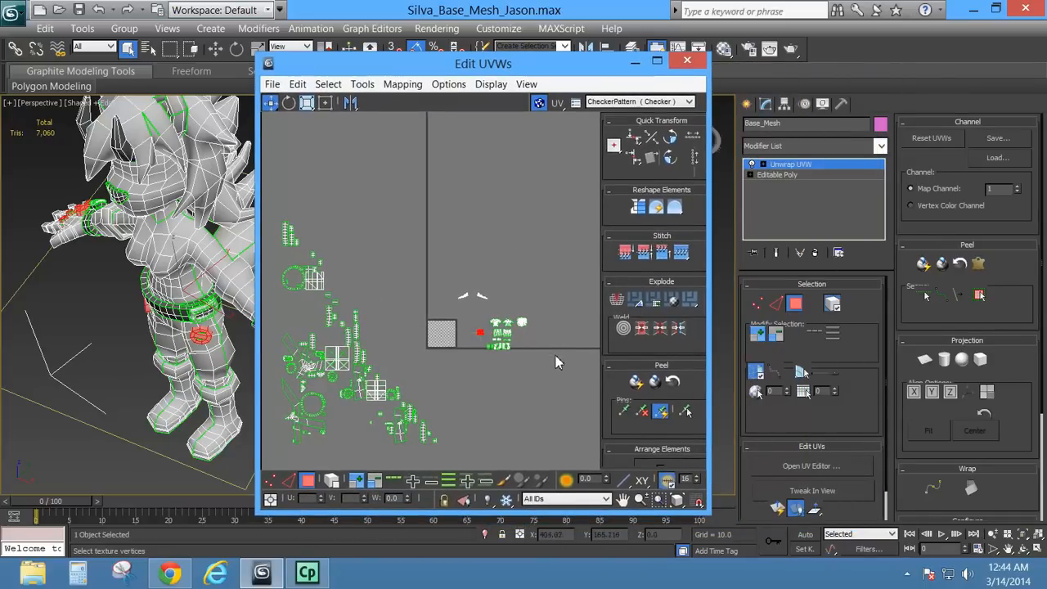
pyautogui.scroll(3, 548, 350)
pyautogui.scroll(8, 435, 325)
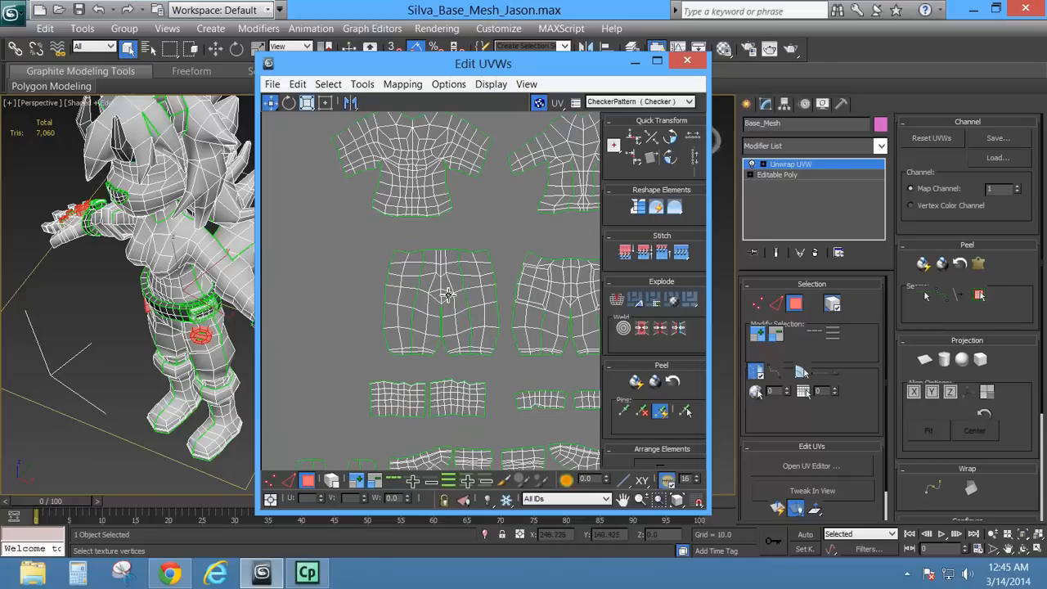
pyautogui.moveTo(533, 315); pyautogui.dragTo(483, 323, button='middle')
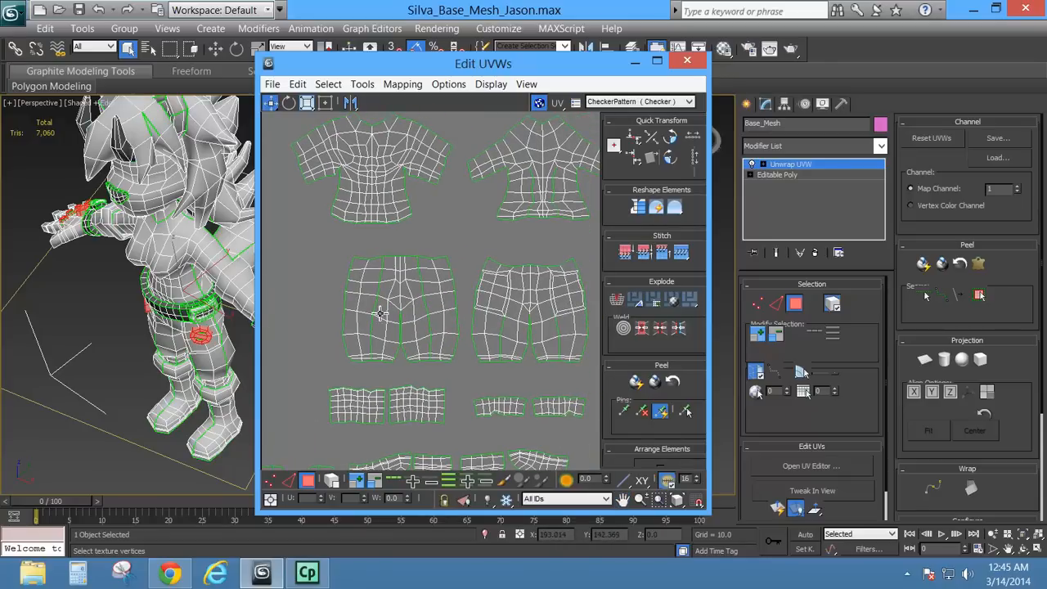
pyautogui.rightClick(172, 260)
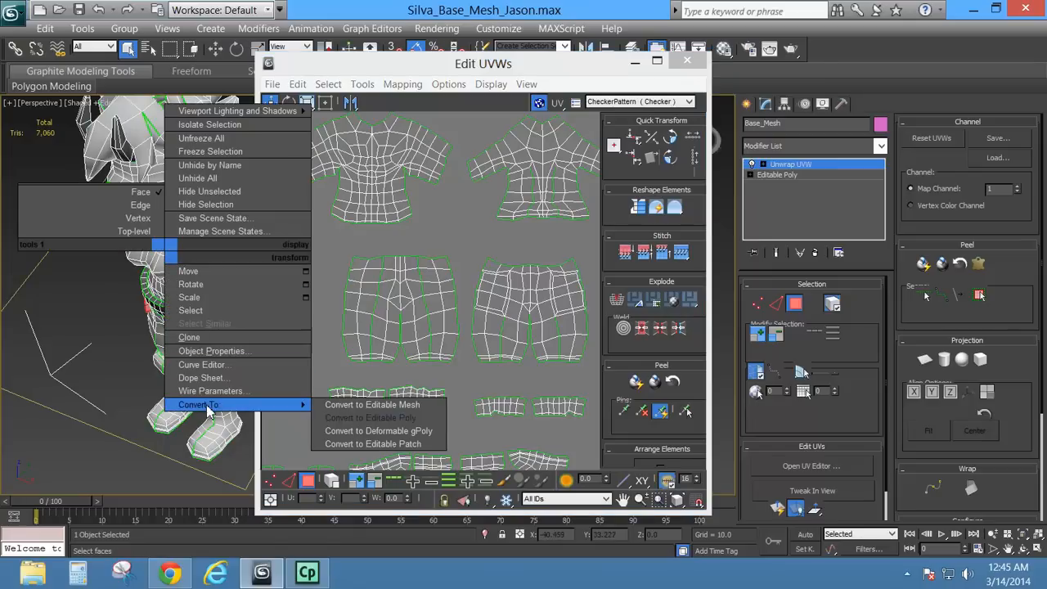
pyautogui.click(335, 409)
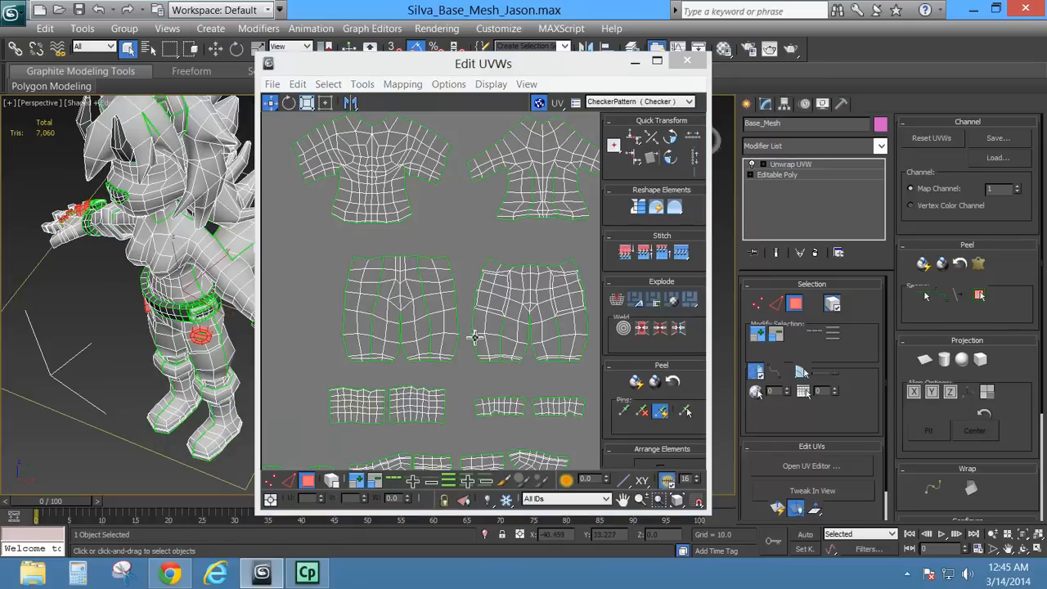
pyautogui.click(687, 64)
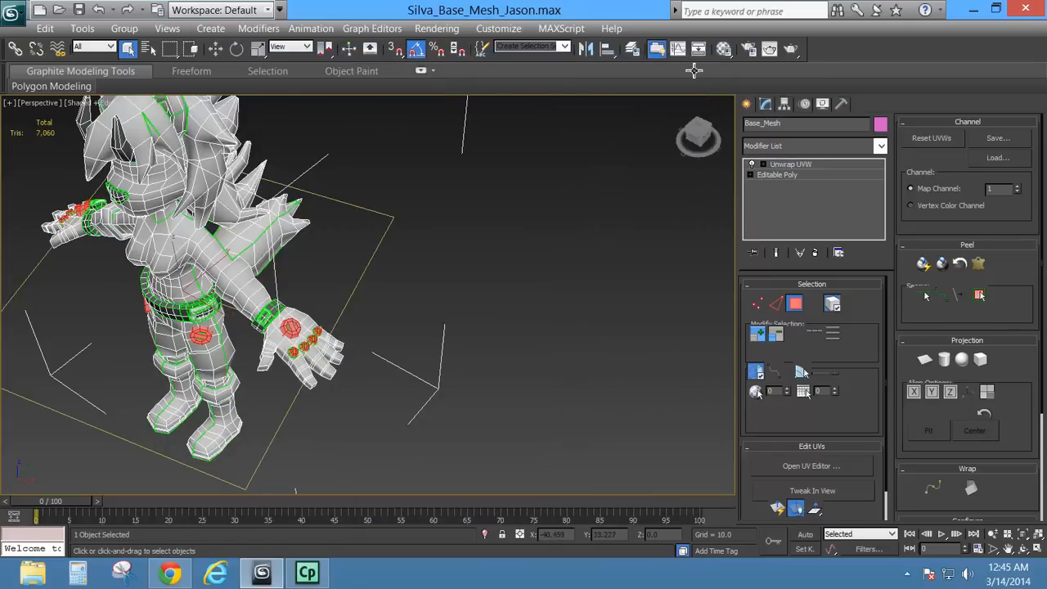
# Save the scene through Save As in the Downloads folder under its existing file name, replacing the earlier file.
pyautogui.click(10, 19)
pyautogui.click(51, 160)
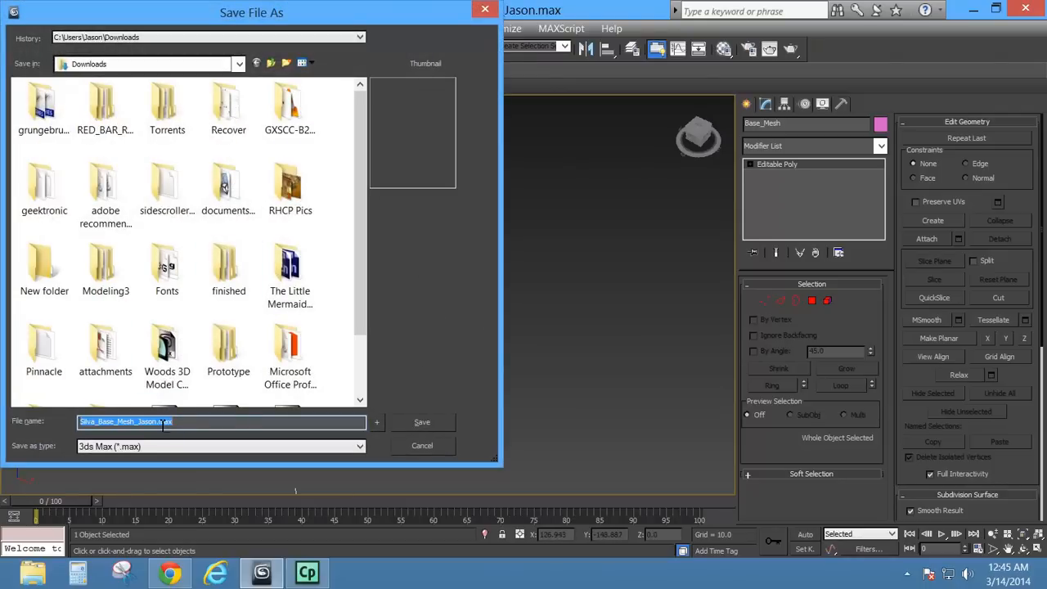
pyautogui.click(155, 421)
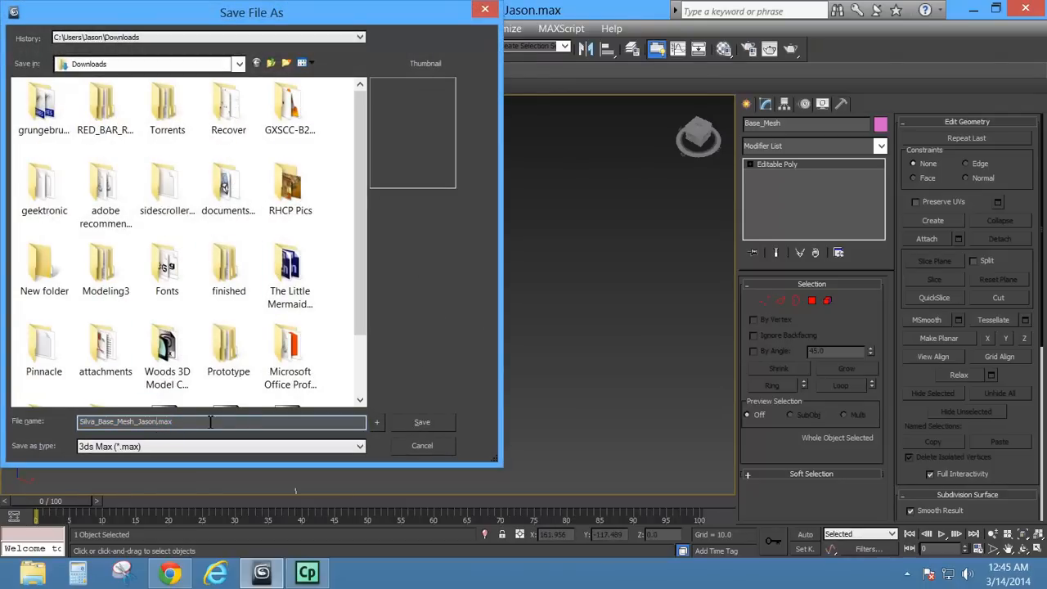
pyautogui.click(422, 422)
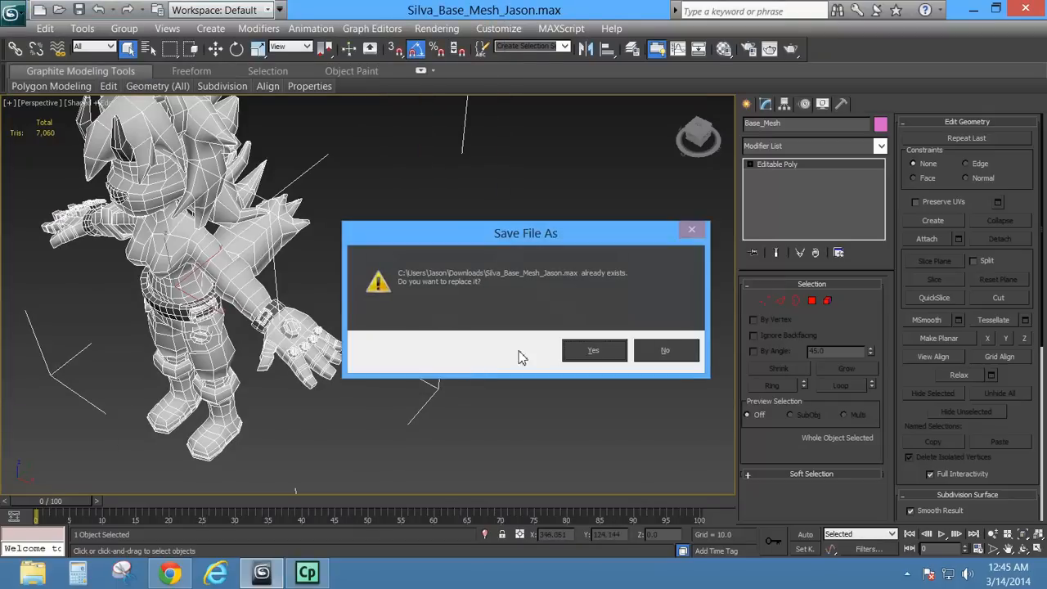
pyautogui.click(596, 350)
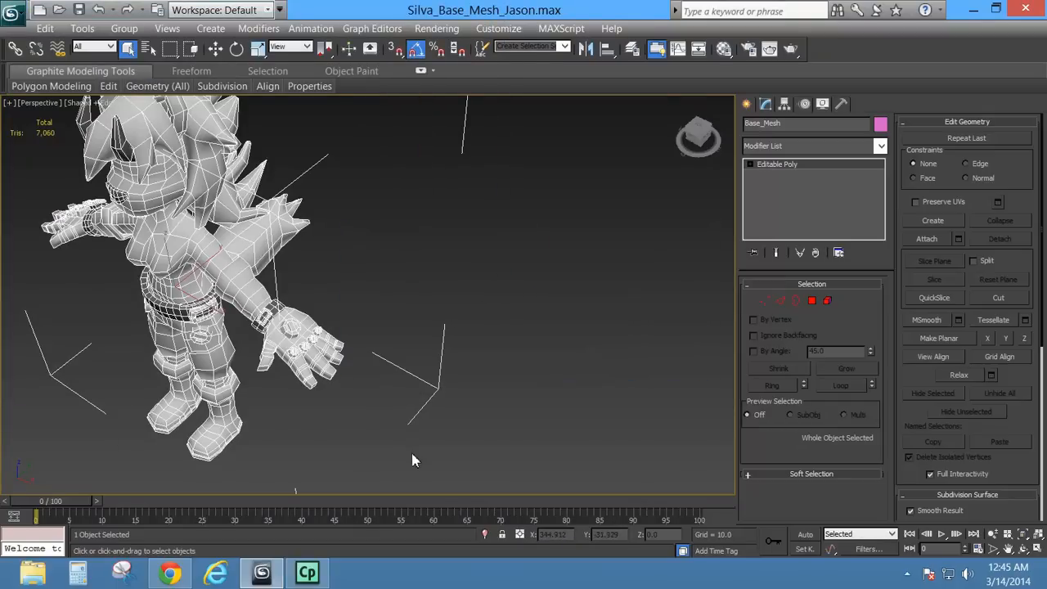
pyautogui.moveTo(225, 248); pyautogui.dragTo(371, 263, button='middle')
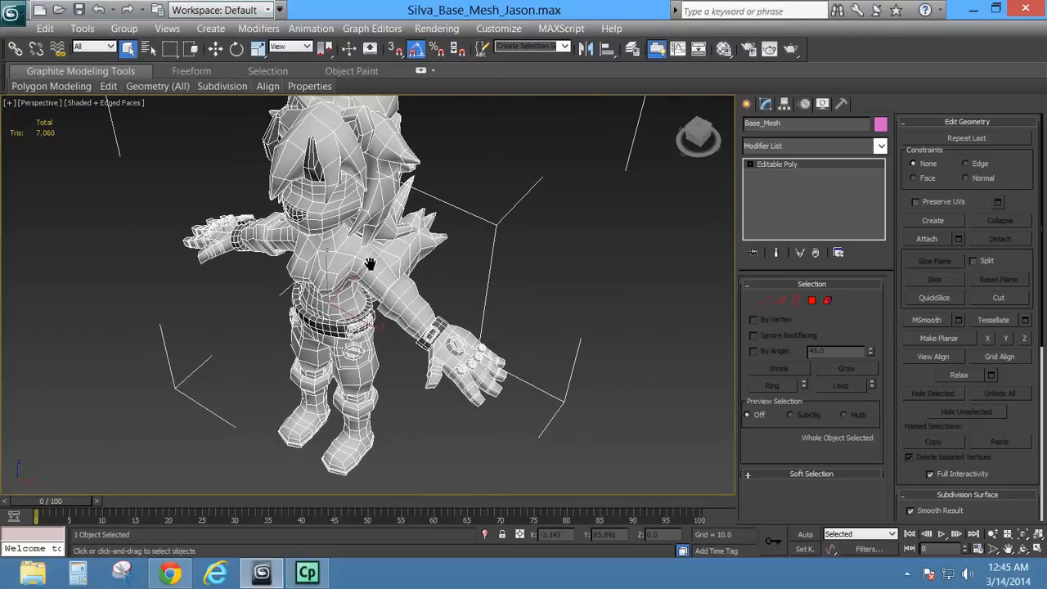